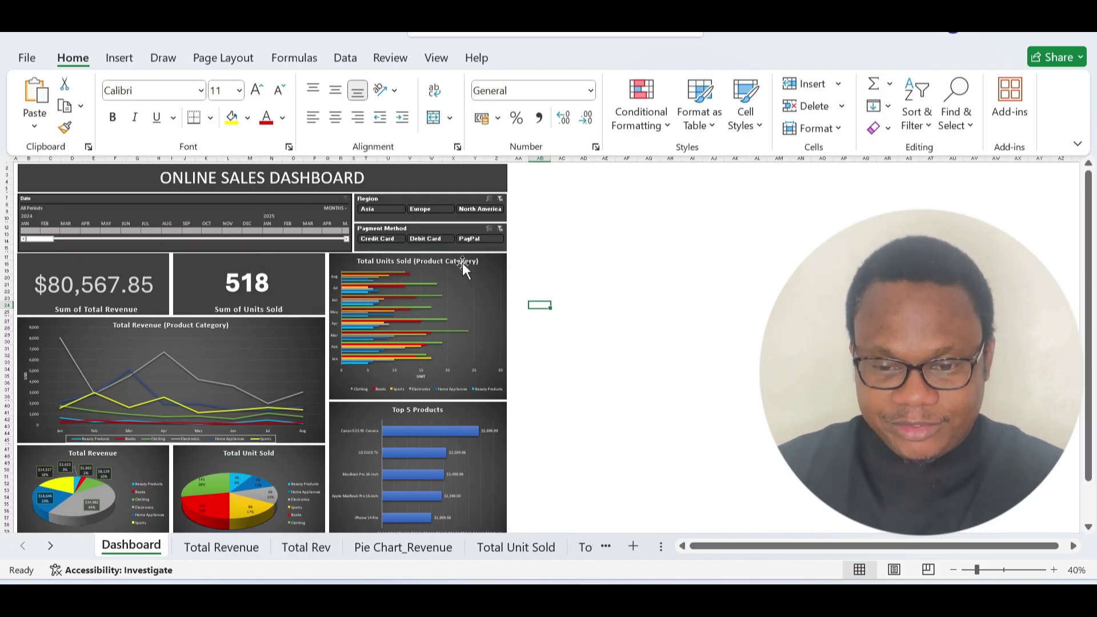
# - Examine how the finished sales dashboard responds to its Region and Payment Method slicers, trying Europe, North America and Debit Card
pyautogui.click(471, 286)
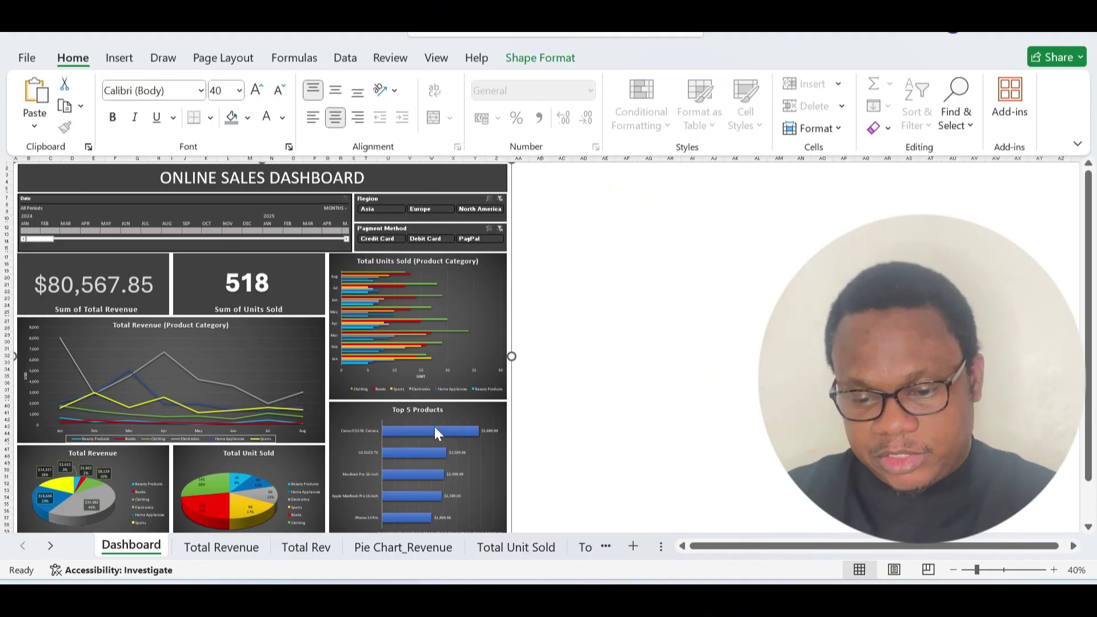
pyautogui.moveTo(434, 440)
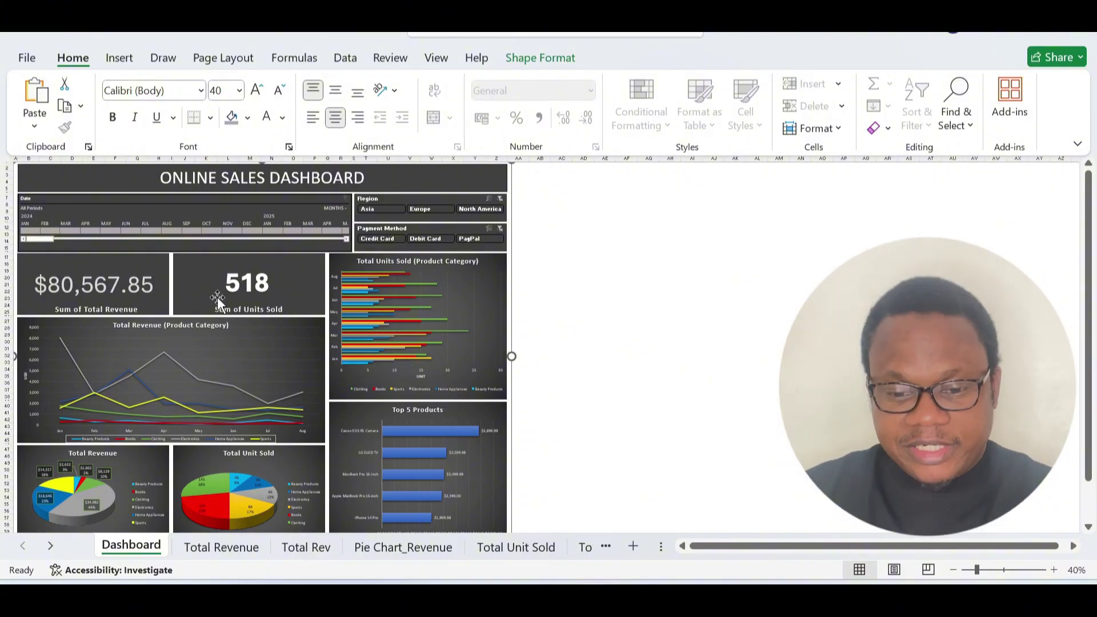
pyautogui.click(422, 212)
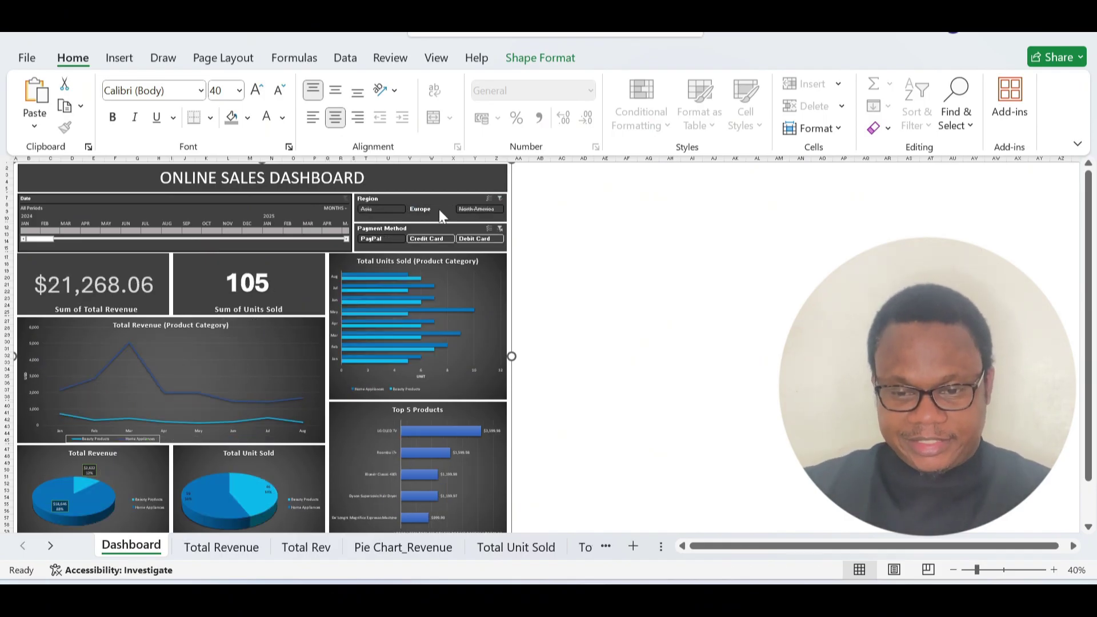
pyautogui.click(473, 211)
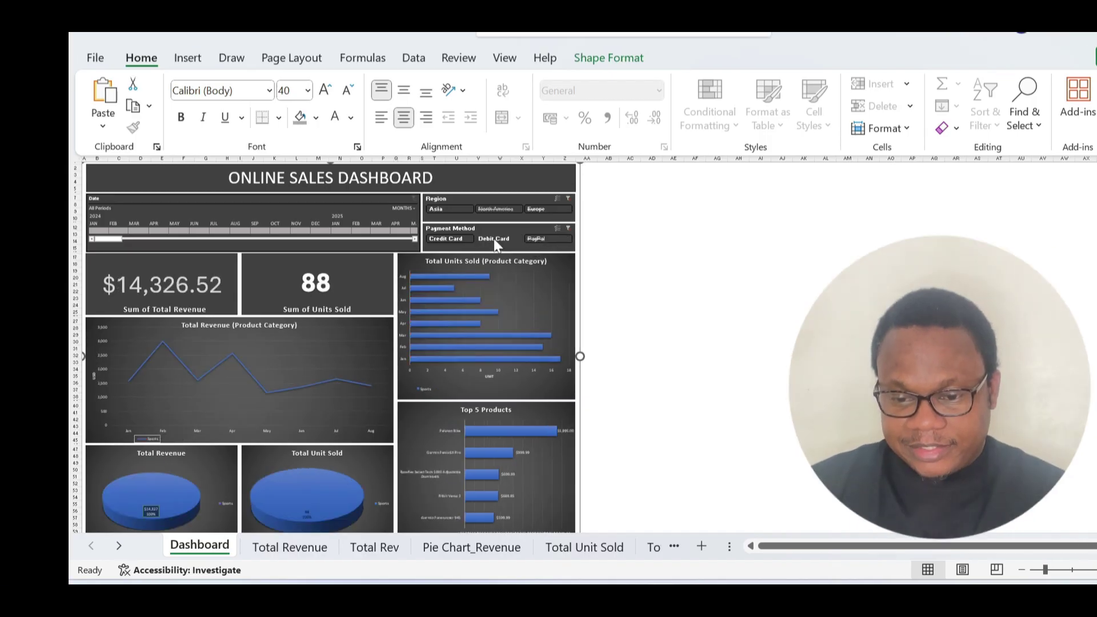
pyautogui.click(494, 238)
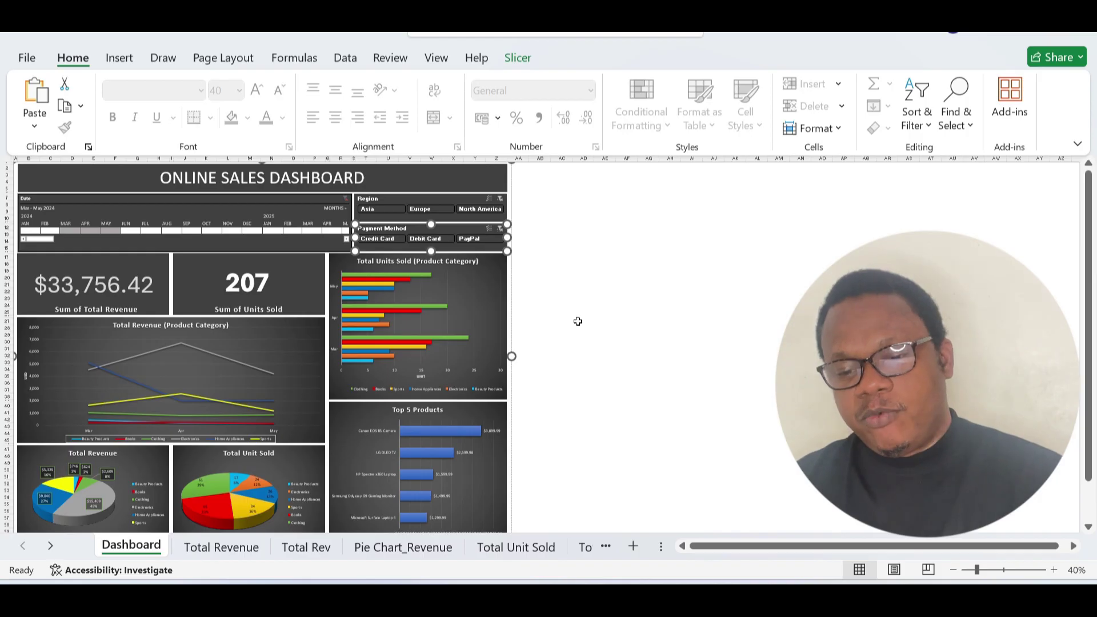
pyautogui.click(591, 283)
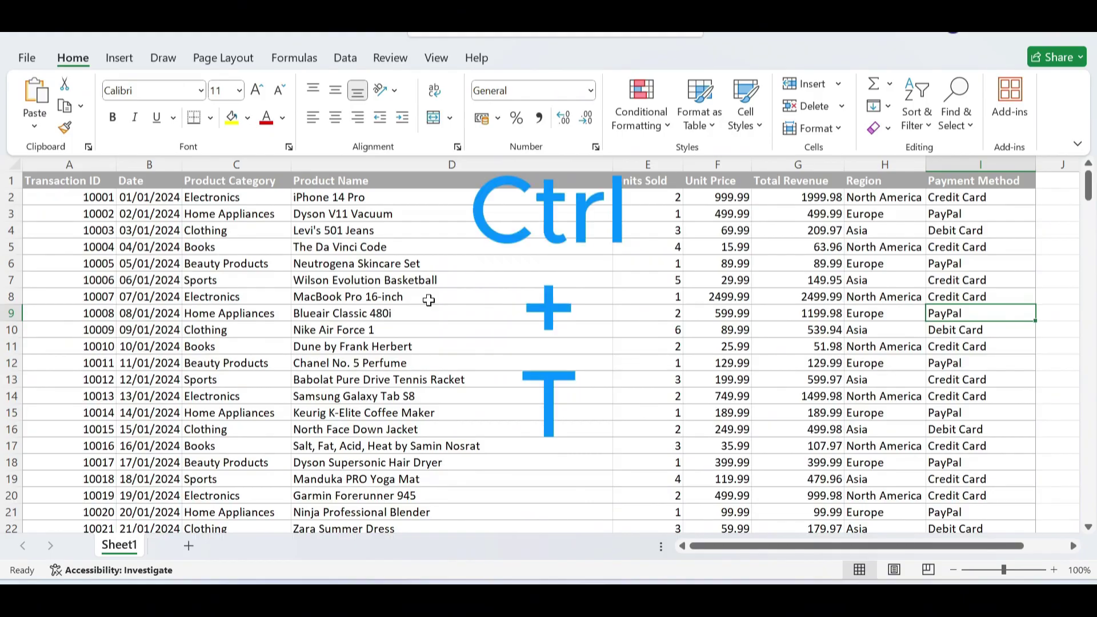
# - Convert the sales data range A1:I241 into a table with headers
pyautogui.hotkey('ctrl', 't')
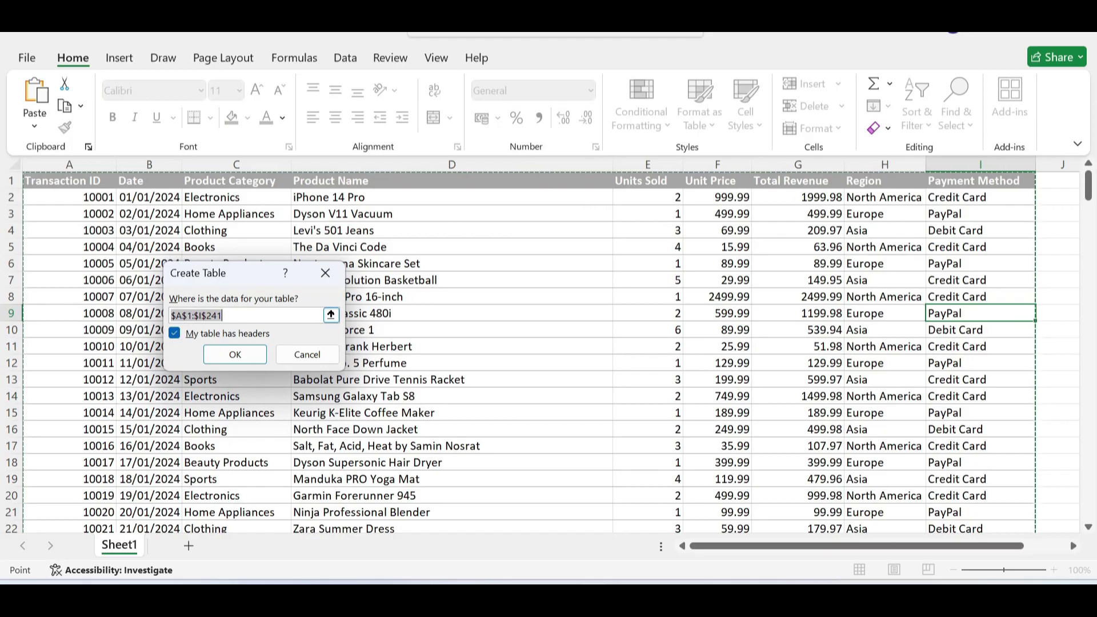
pyautogui.click(174, 335)
pyautogui.click(175, 334)
pyautogui.click(175, 334)
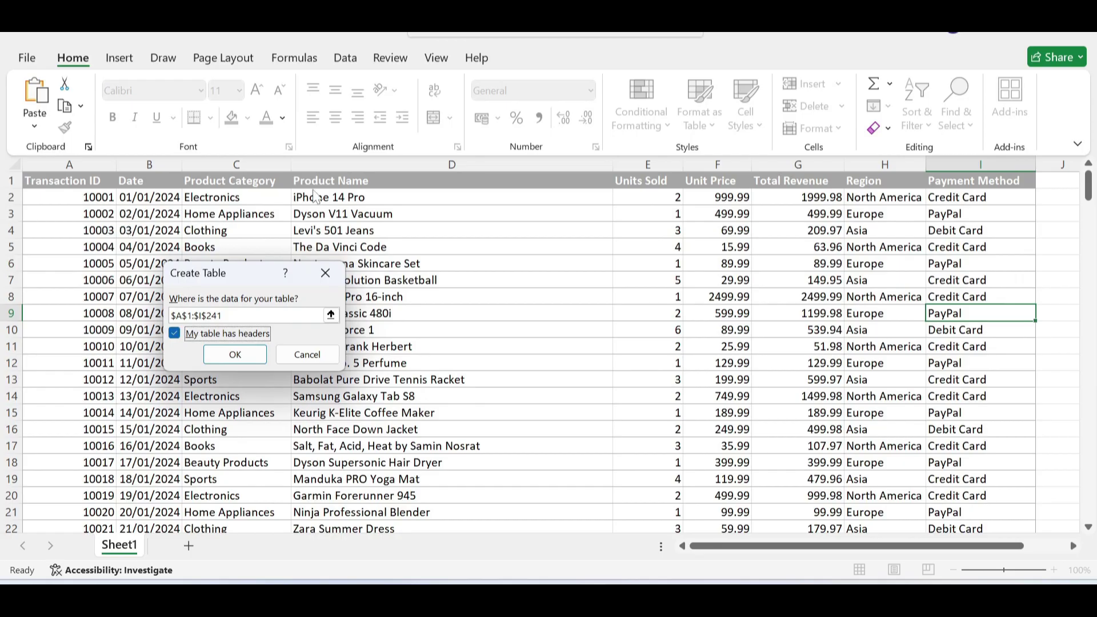
pyautogui.click(233, 354)
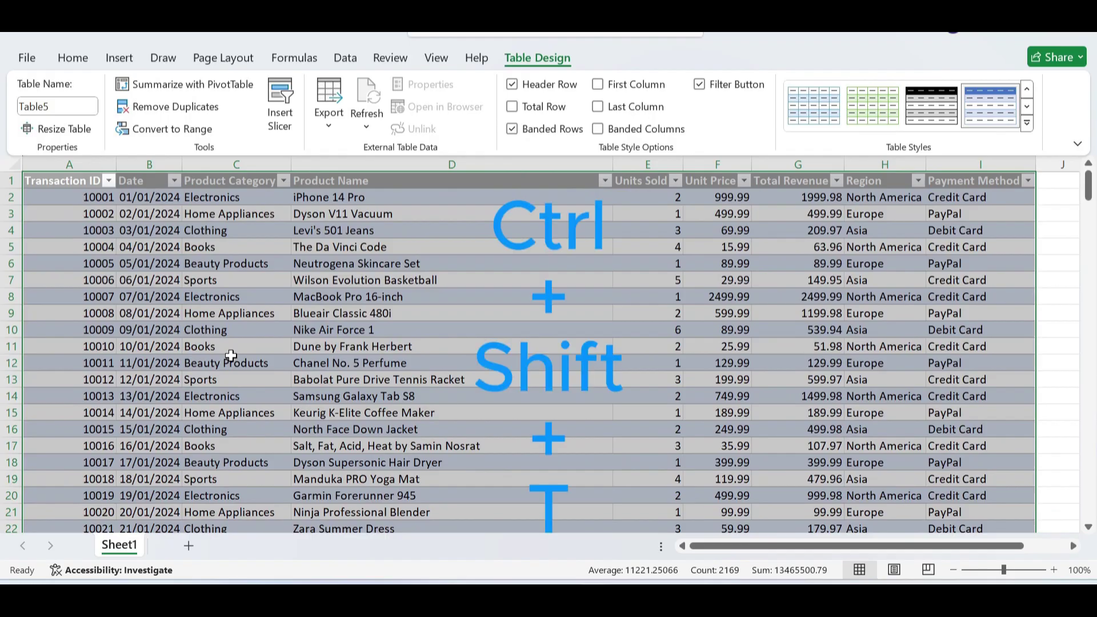
# - Try a total row on the sales table and return to the start of the sheet
pyautogui.hotkey('ctrl', 'shift', 't')
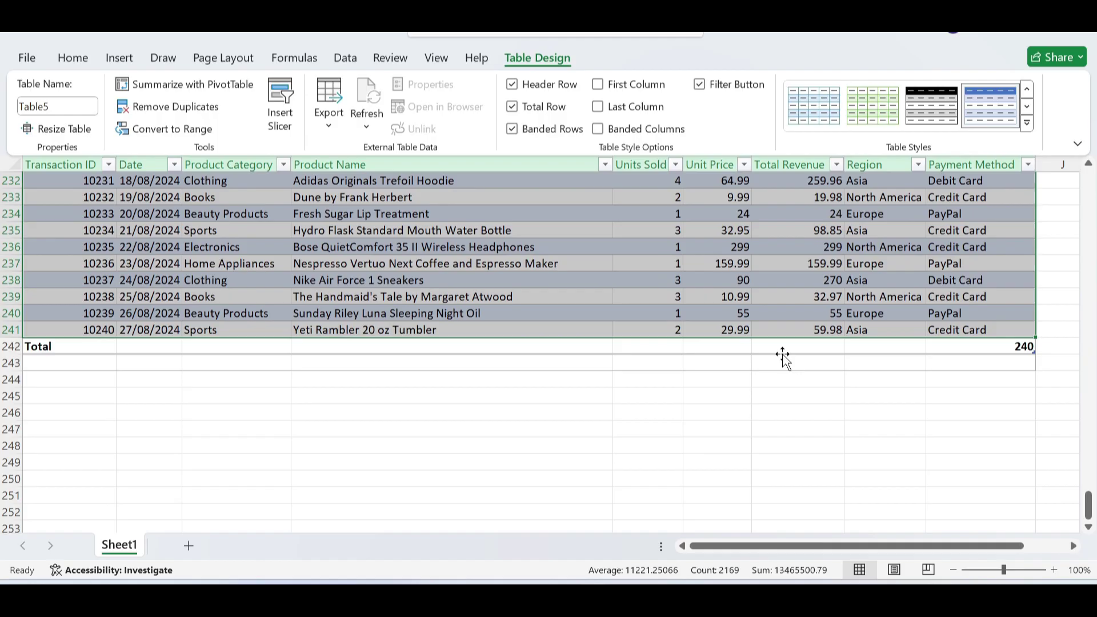
pyautogui.hotkey('ctrl', 'Home')
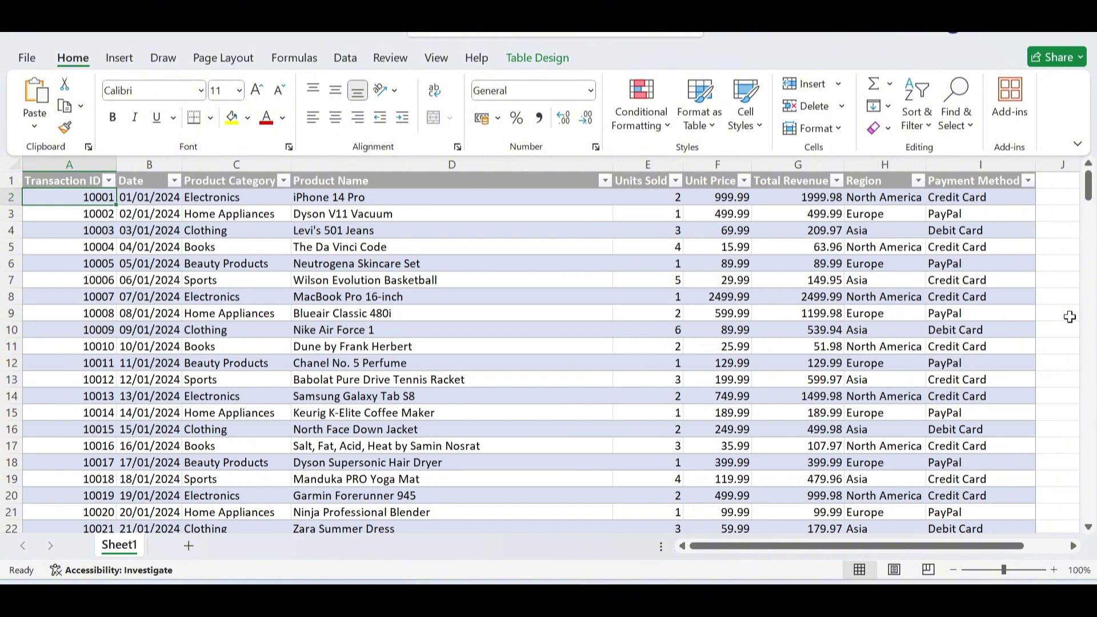
# - Switch to Notepad and review the untitled notes for the sales analysis
pyautogui.moveTo(708, 598)
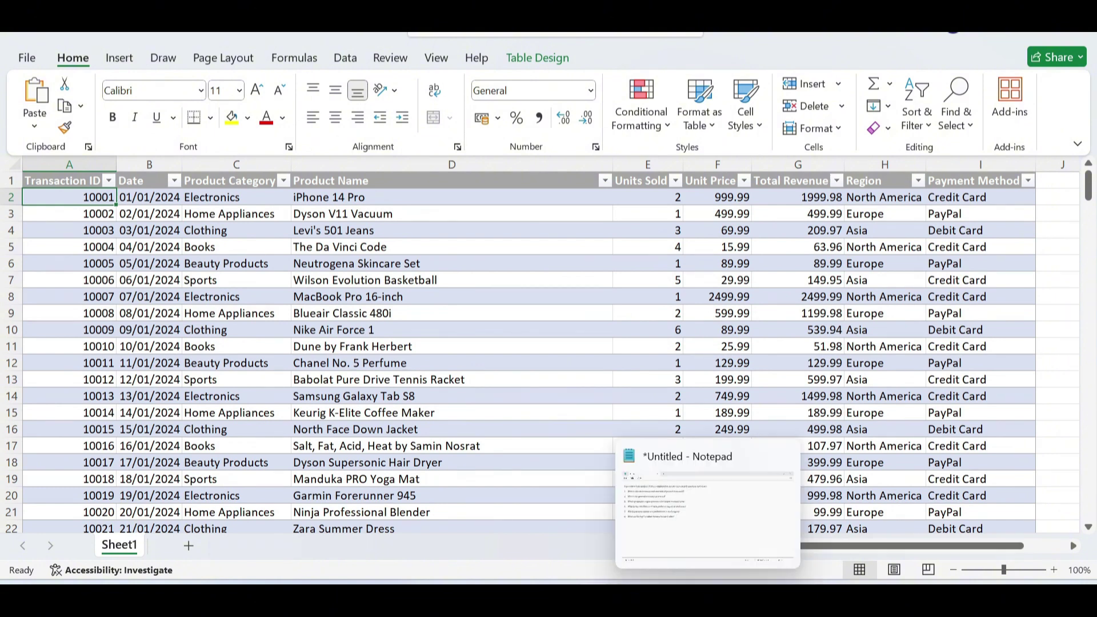
pyautogui.click(688, 555)
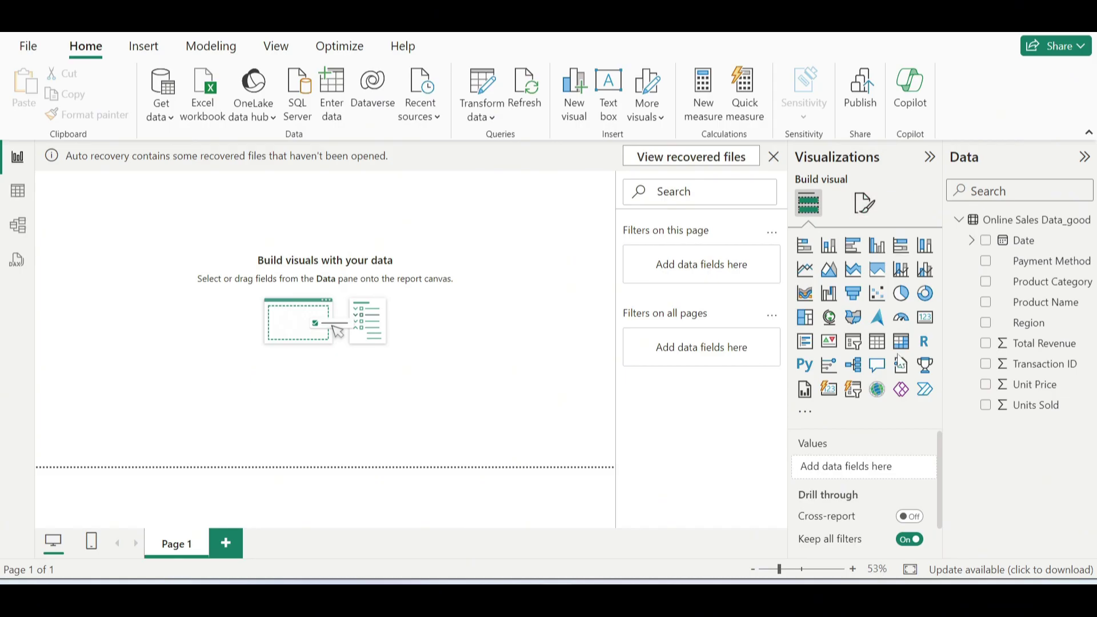
# - In the Power BI report, add a card visual showing Total Revenue from the online sales data
pyautogui.click(926, 323)
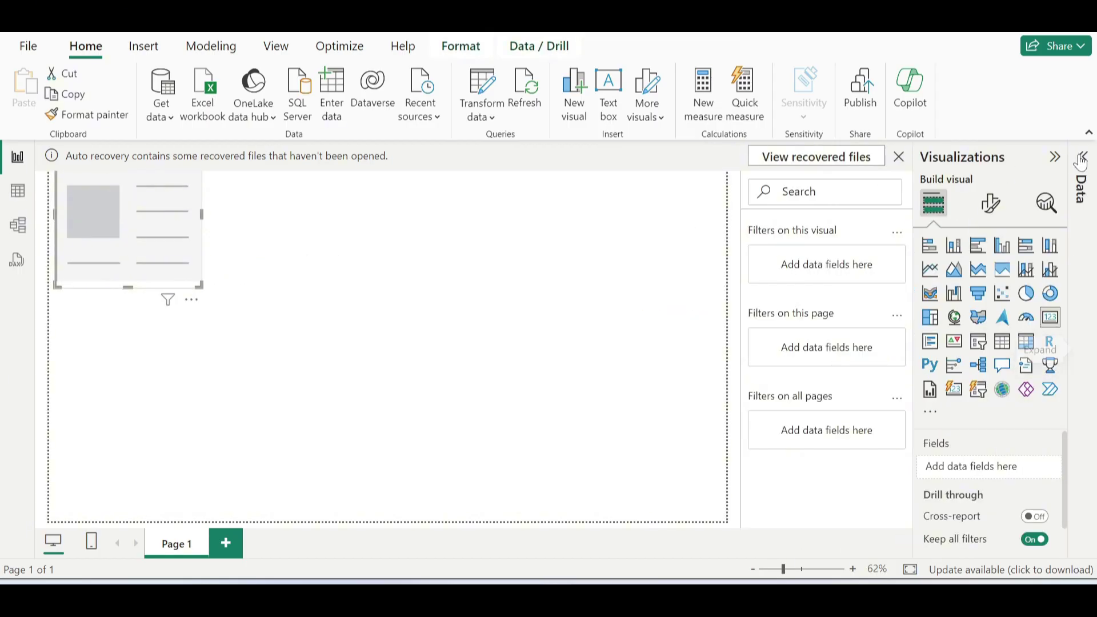
pyautogui.click(1082, 158)
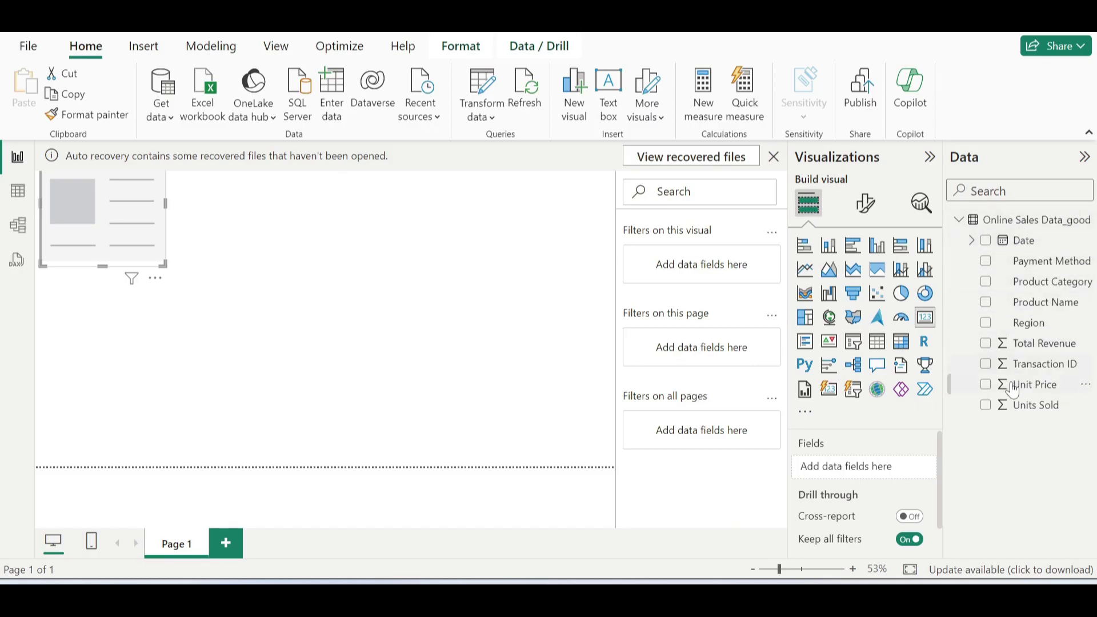
pyautogui.click(987, 345)
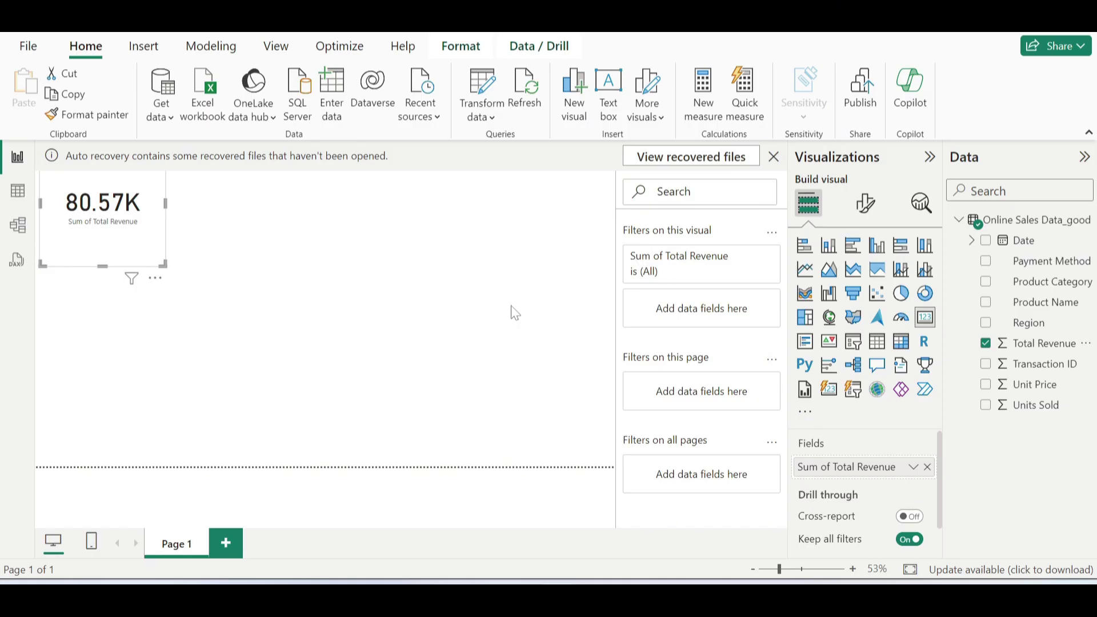
# - Switch back to Excel and create a PivotTable from the entire sales table on a new worksheet
pyautogui.hotkey('alt', 'Tab')
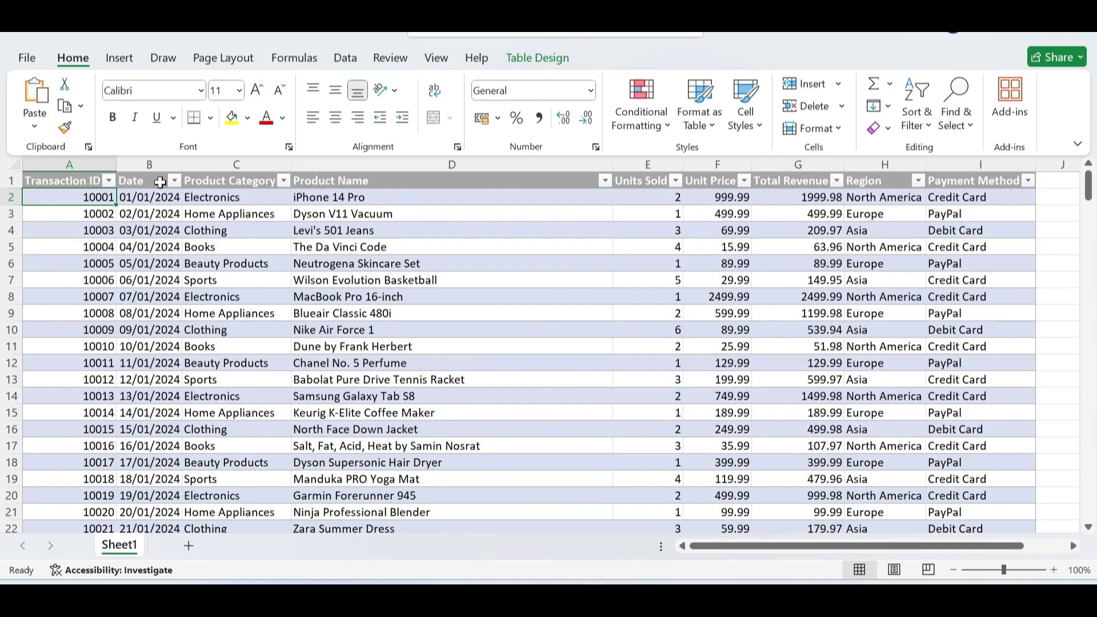
pyautogui.click(24, 176)
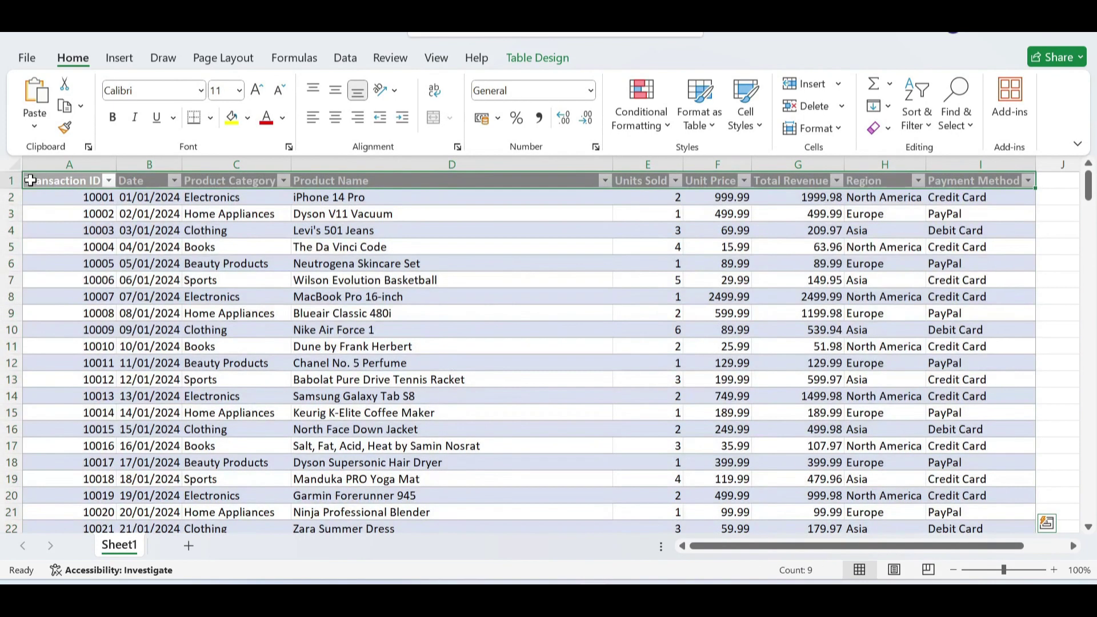
pyautogui.click(26, 181)
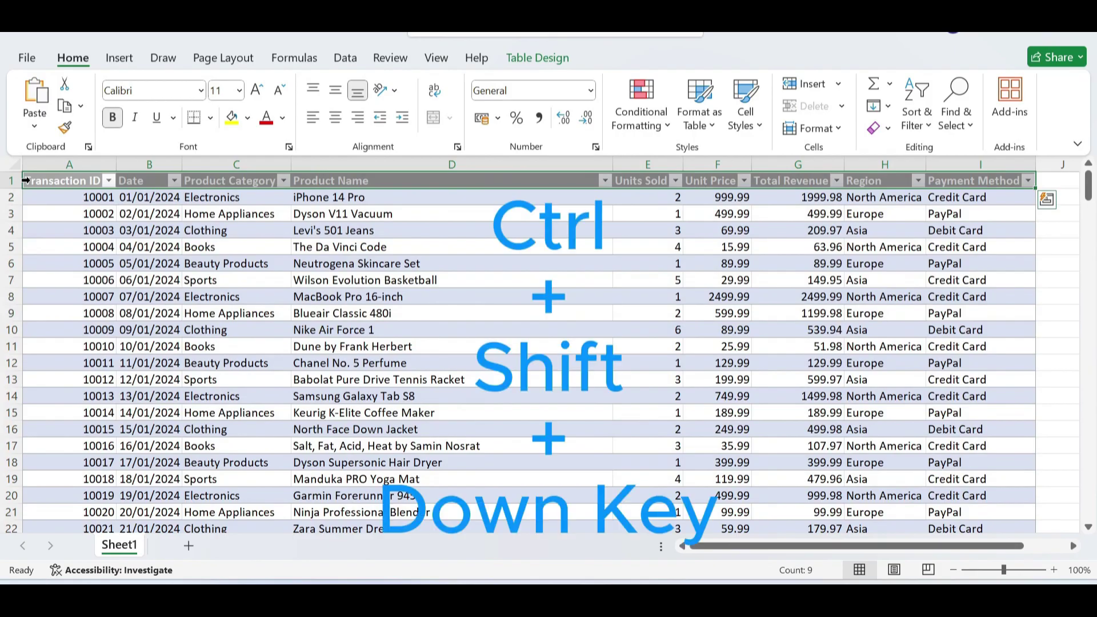
pyautogui.hotkey('ctrl', 'shift', 'Down')
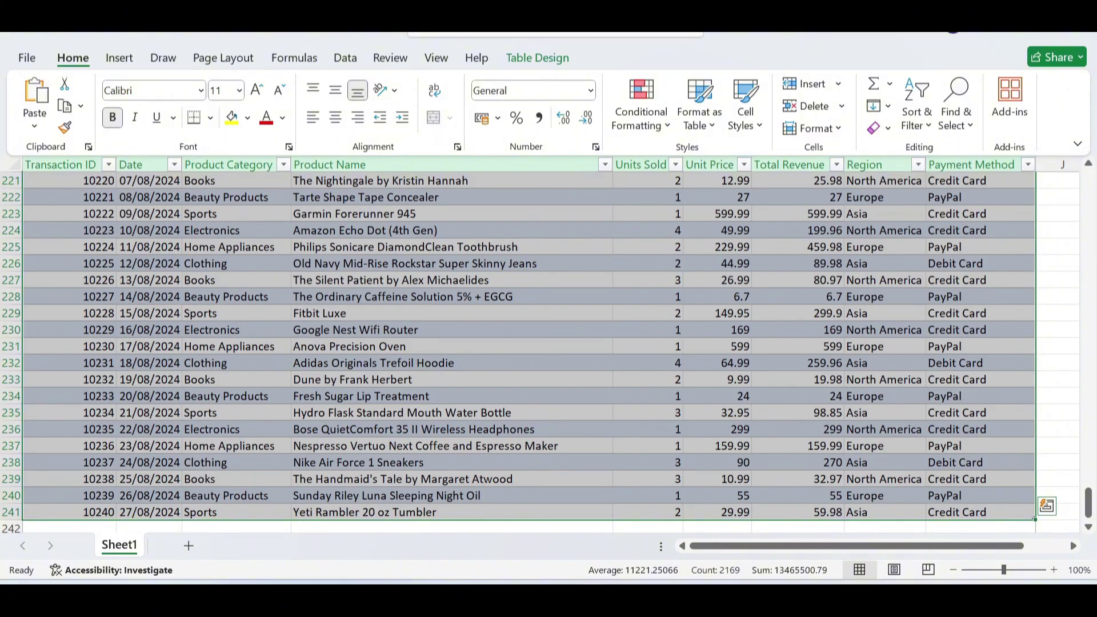
pyautogui.click(121, 59)
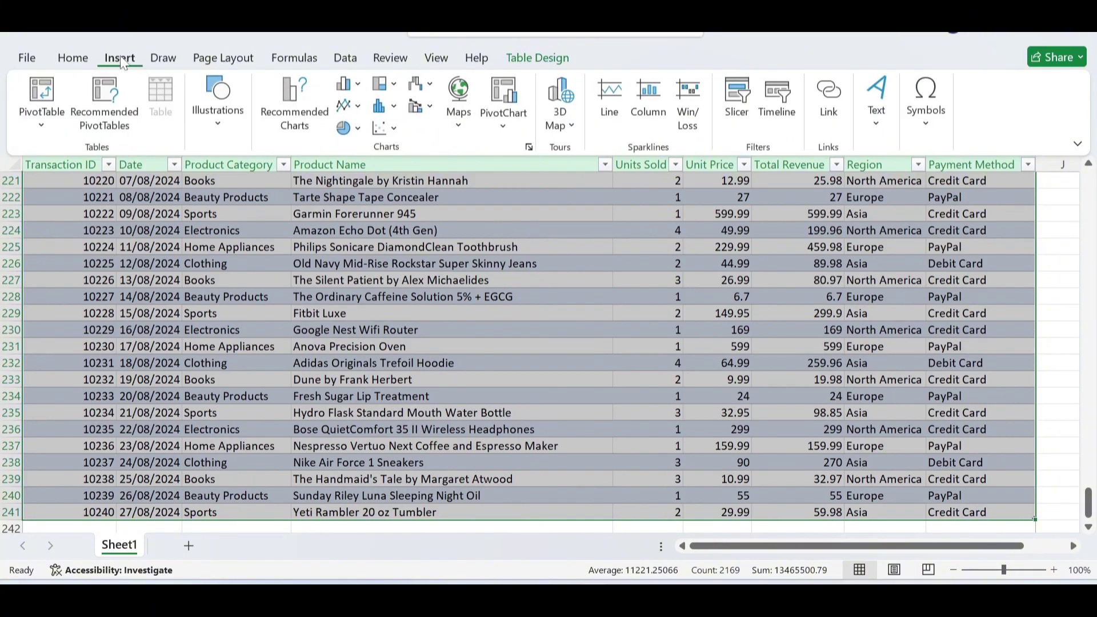
pyautogui.click(43, 91)
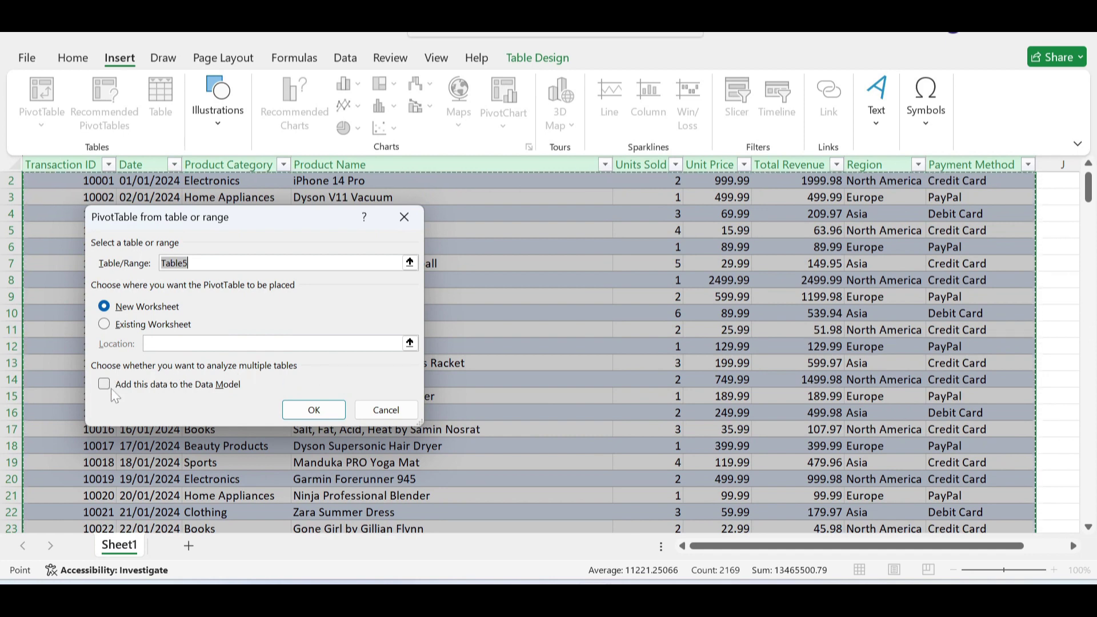
pyautogui.click(314, 410)
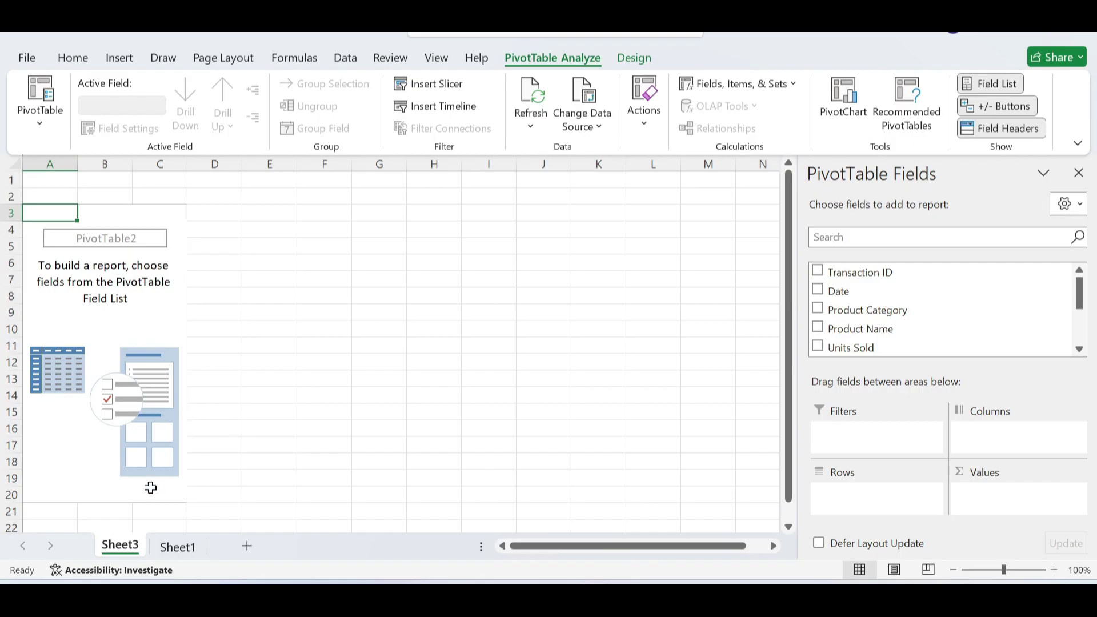
# - Rename the new PivotTable sheet as Total Revenue
pyautogui.rightClick(133, 550)
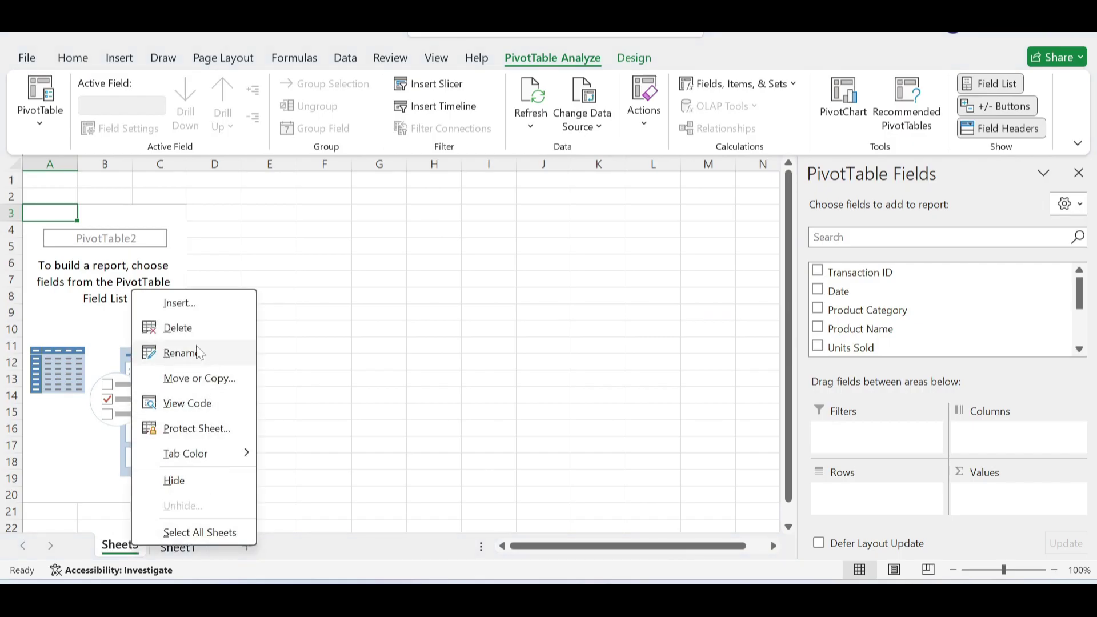
pyautogui.click(182, 353)
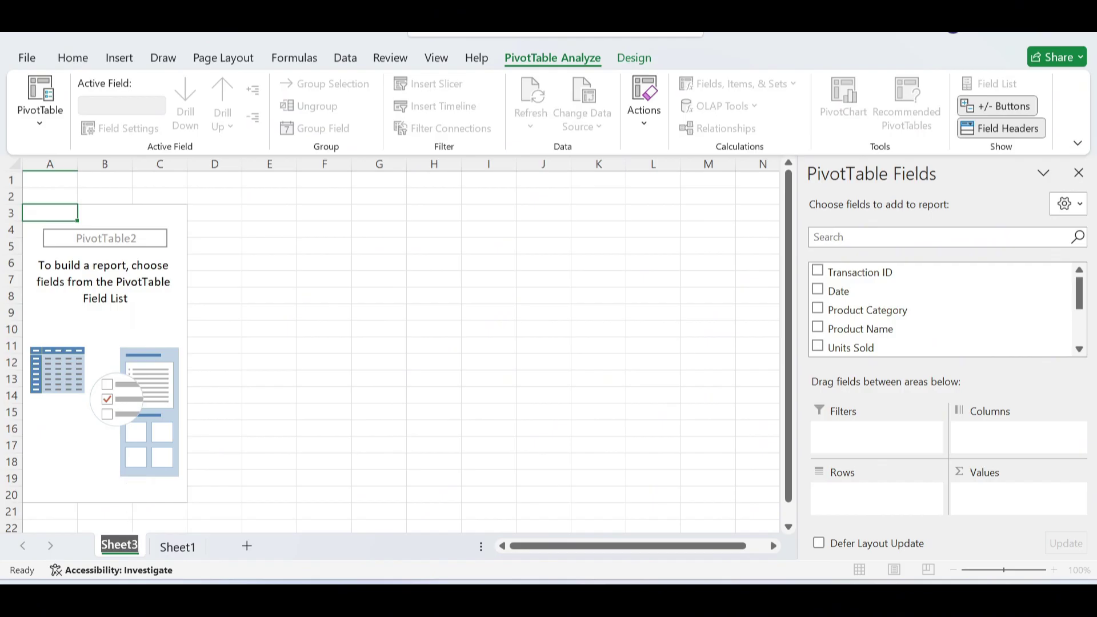
pyautogui.write('T')
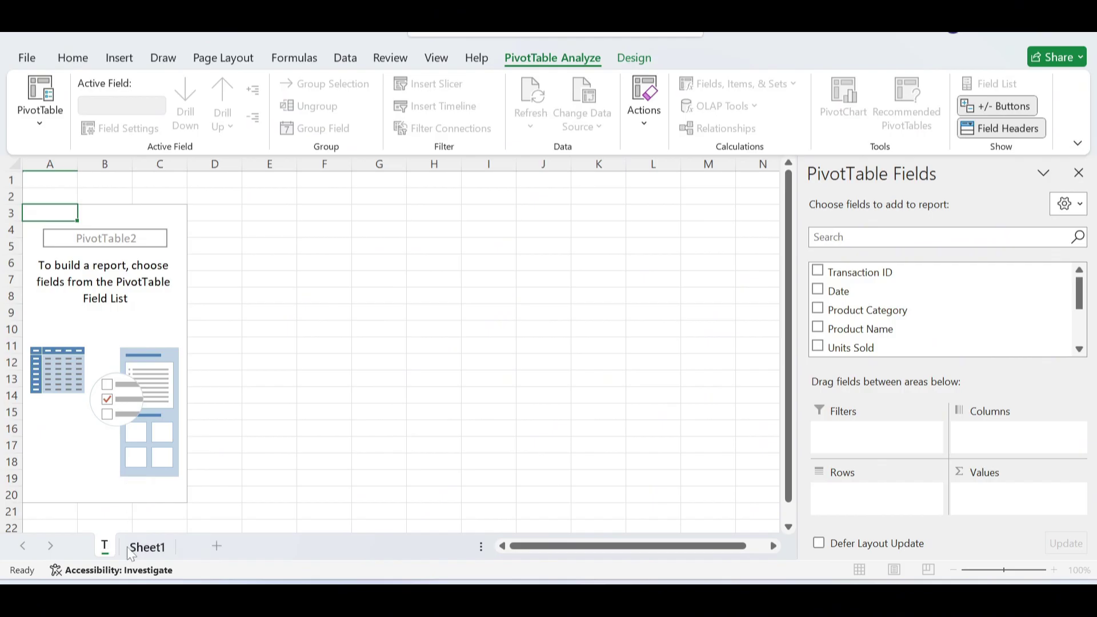
pyautogui.write('otal Rev')
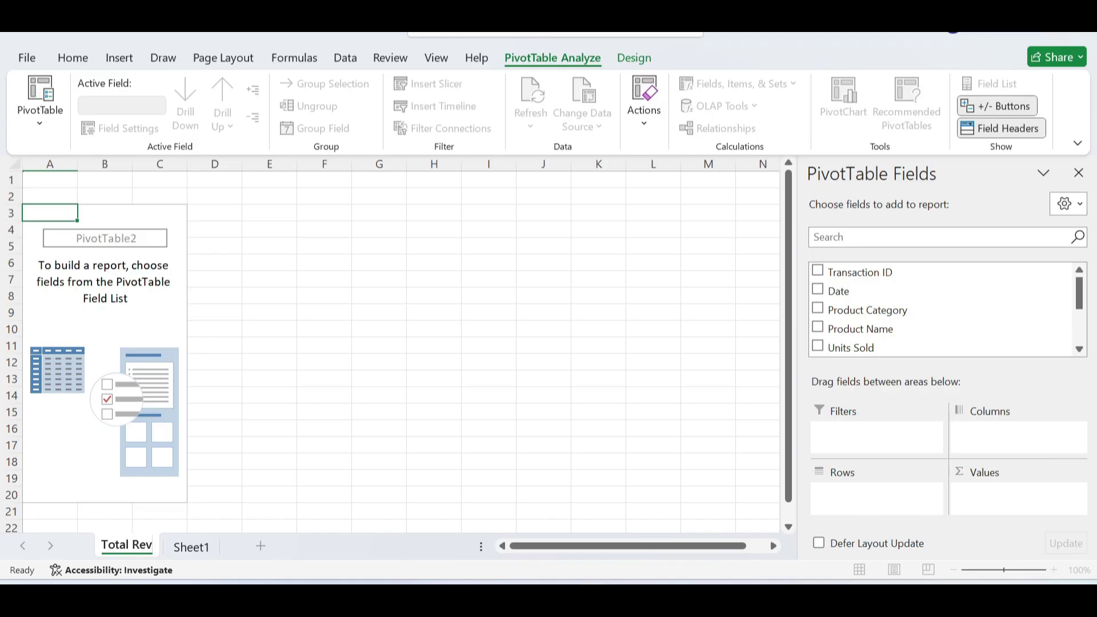
pyautogui.write('enue')
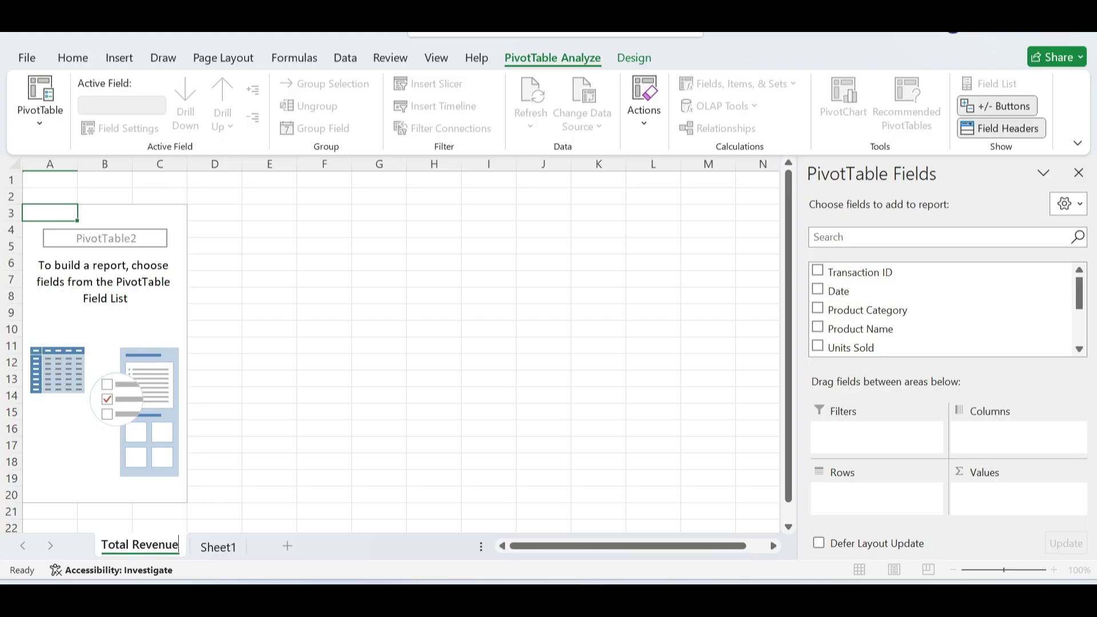
# - Rename the source sheet Sheet1 as Data
pyautogui.click(219, 548)
pyautogui.rightClick(221, 550)
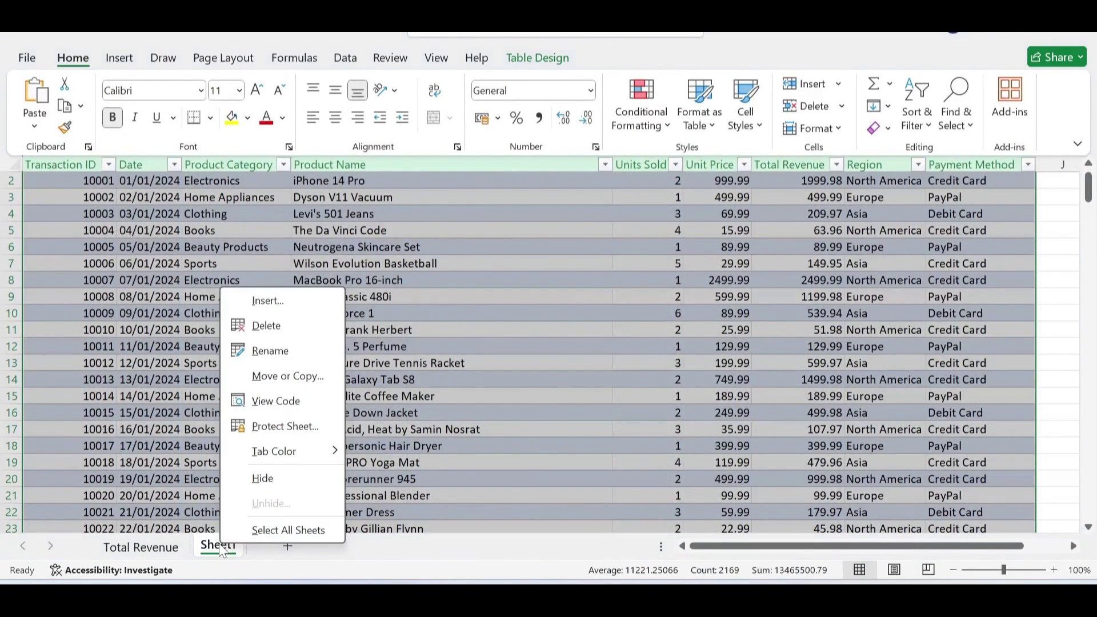
pyautogui.click(286, 353)
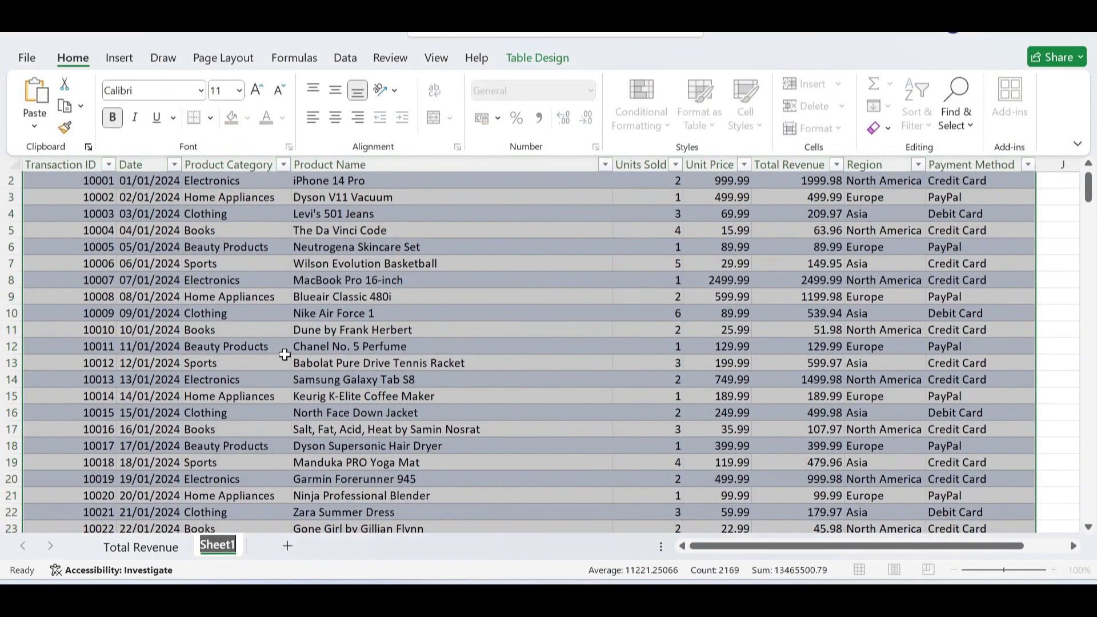
pyautogui.write('Data')
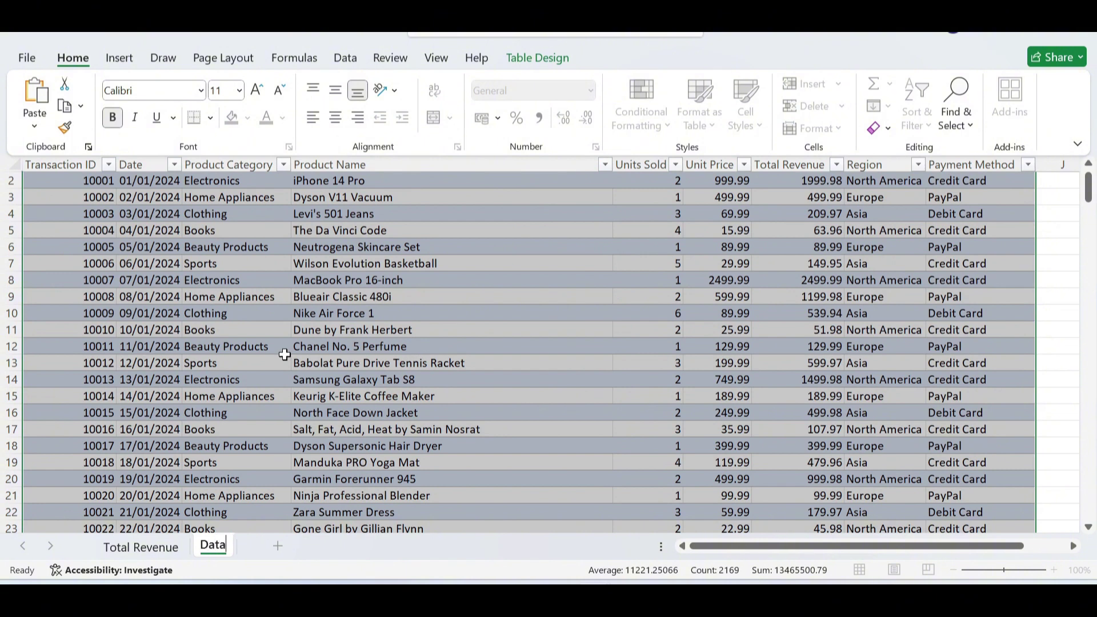
# - On the Total Revenue sheet, add the Total Revenue field to the PivotTable's values as a sum
pyautogui.click(169, 546)
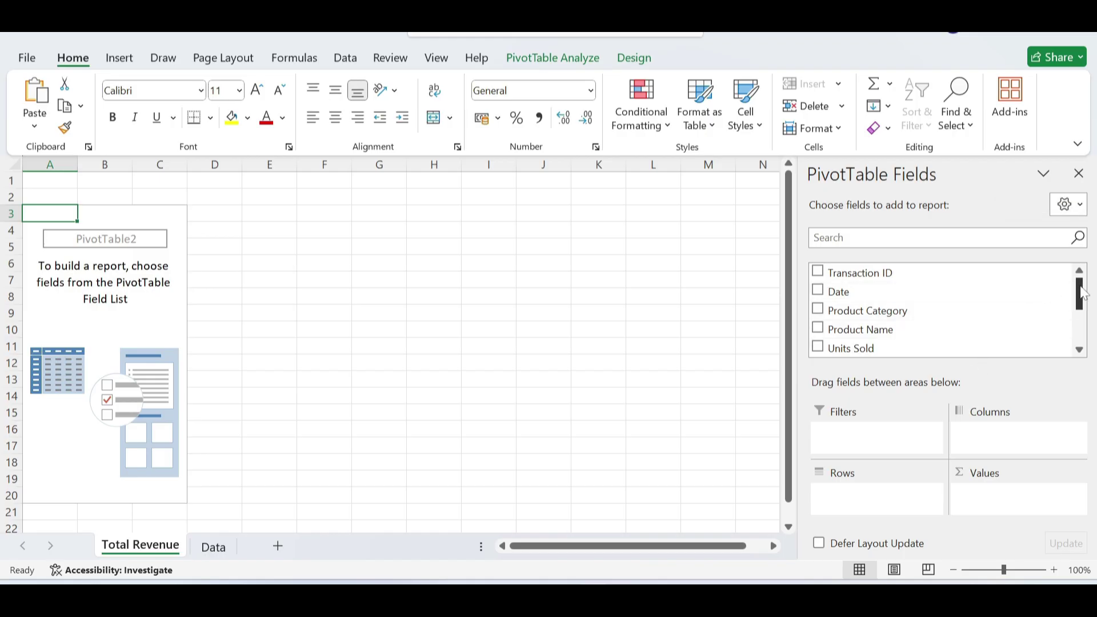
pyautogui.moveTo(1080, 290)
pyautogui.mouseDown()
pyautogui.moveTo(1073, 352)
pyautogui.moveTo(1080, 280)
pyautogui.mouseUp()
pyautogui.moveTo(1080, 304); pyautogui.dragTo(1093, 337)
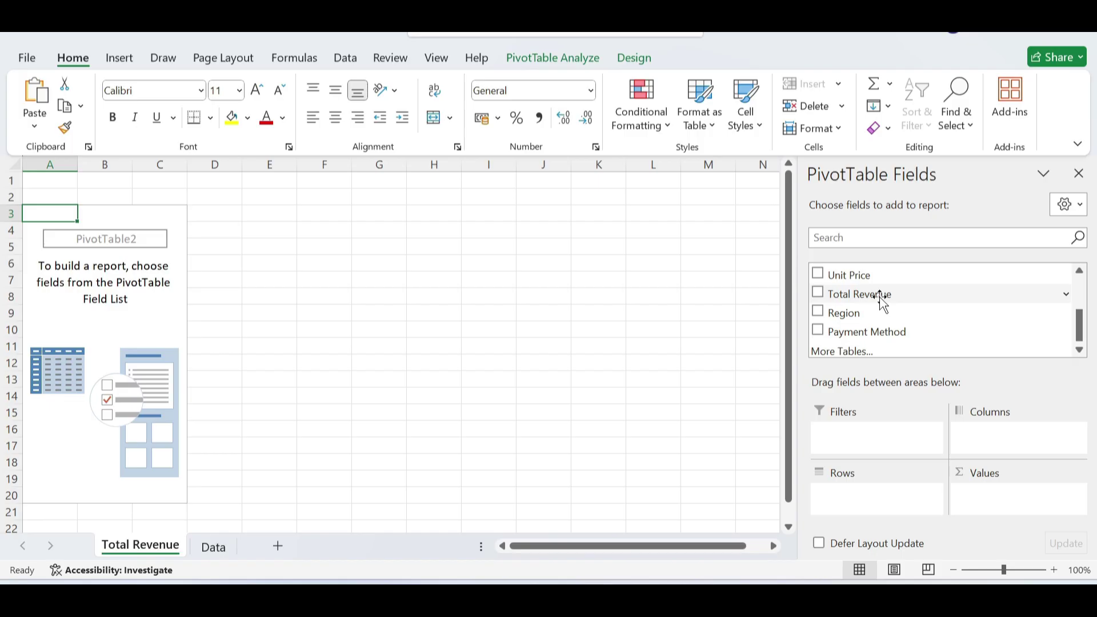
pyautogui.moveTo(882, 300); pyautogui.dragTo(995, 494)
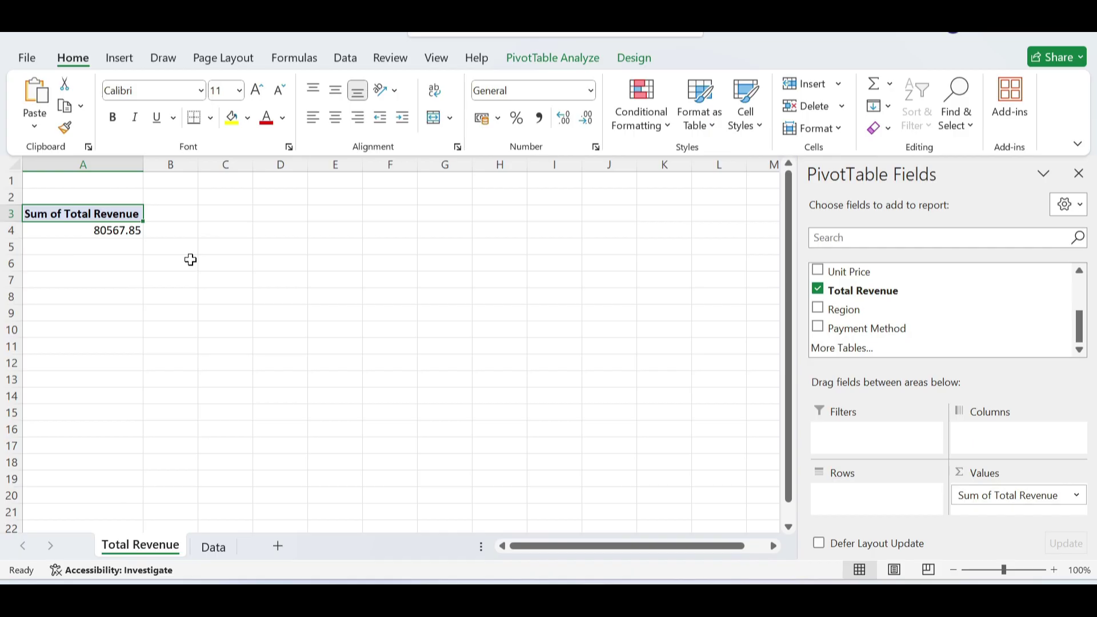
pyautogui.click(635, 58)
pyautogui.click(573, 59)
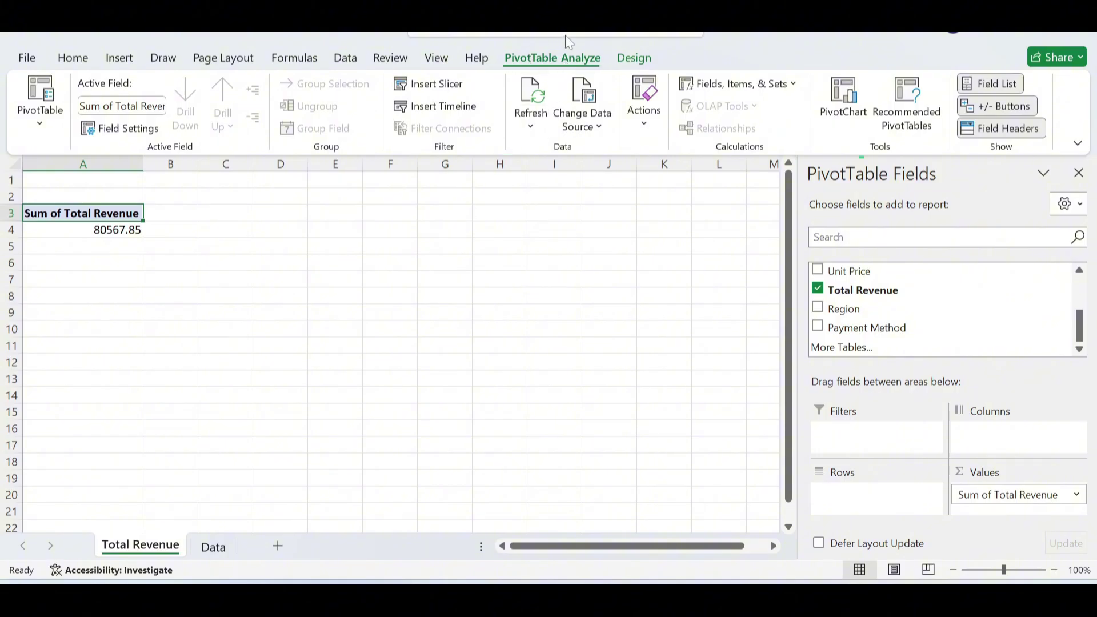
# - Insert a Clustered Column PivotChart from the Sum of Total Revenue PivotTable
pyautogui.click(857, 115)
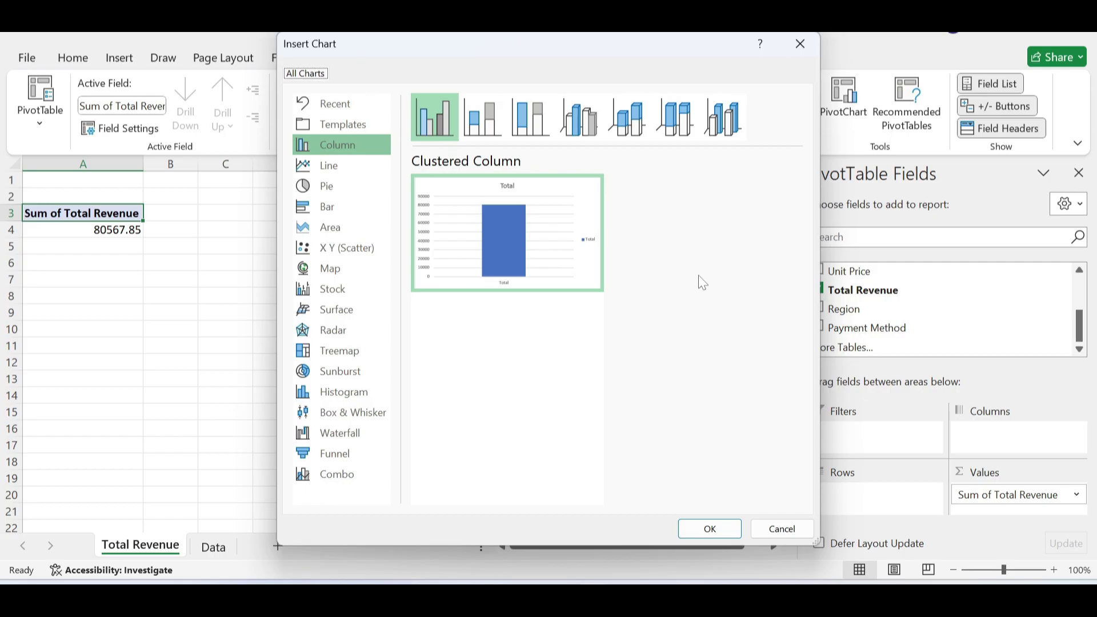
pyautogui.click(710, 529)
pyautogui.click(393, 408)
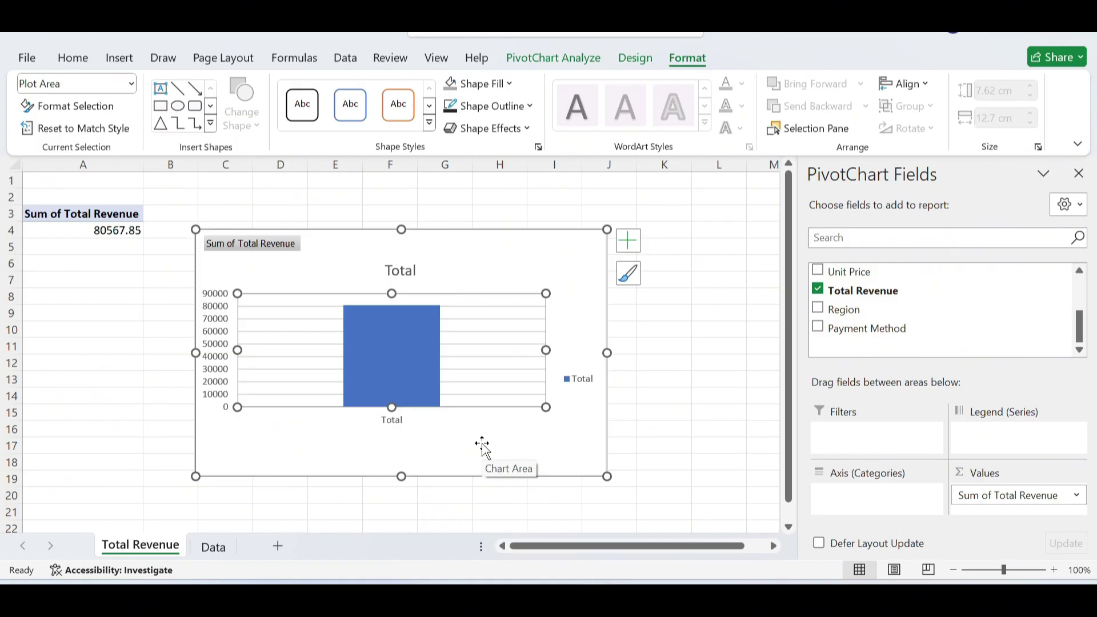
# - Hide all field buttons on the Total Revenue PivotChart
pyautogui.click(259, 250)
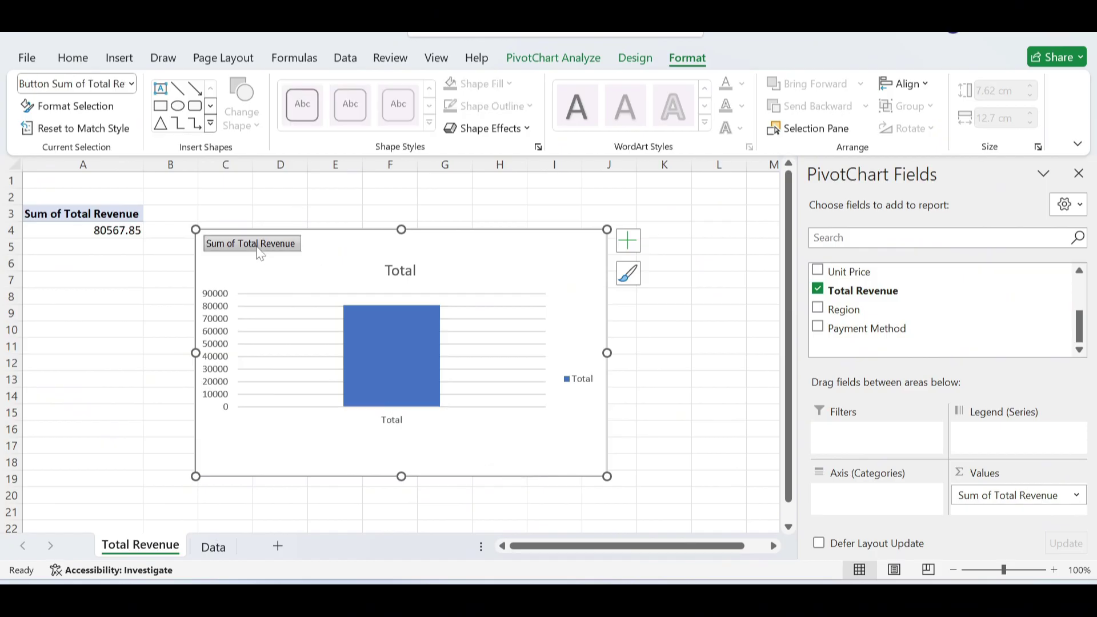
pyautogui.rightClick(261, 254)
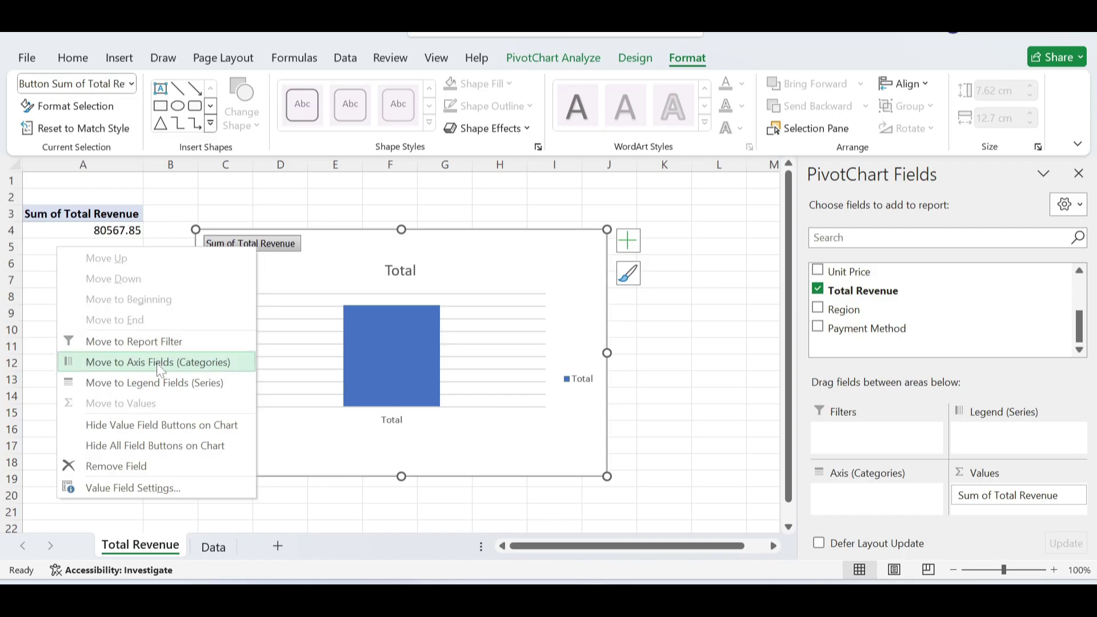
pyautogui.click(167, 450)
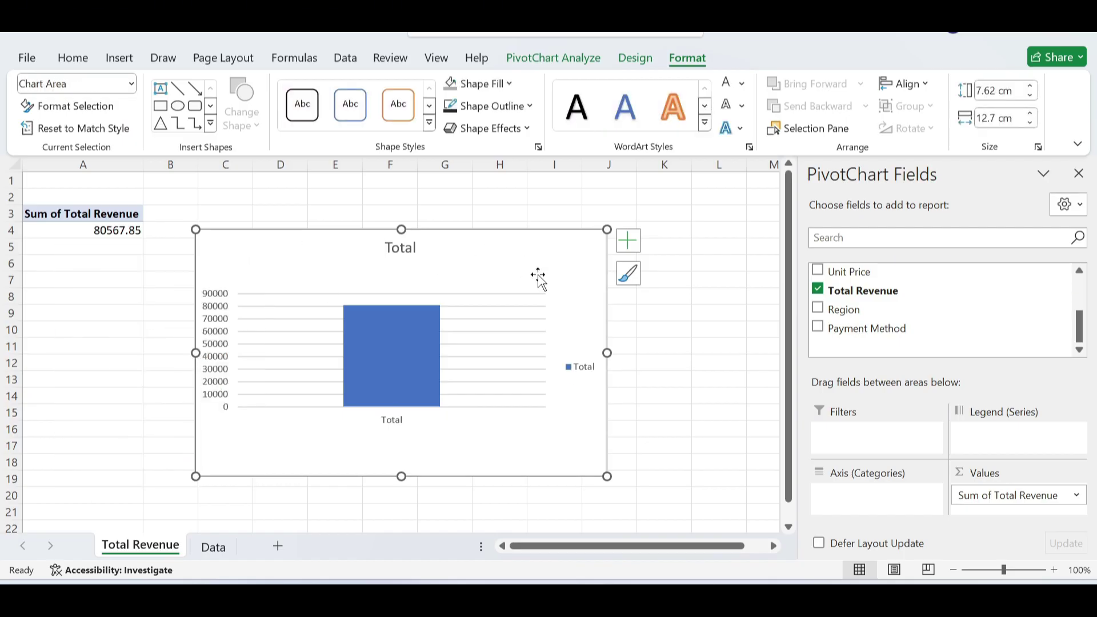
# - Delete the chart's legend and move the chart title to the bottom centre, below the axis label
pyautogui.click(577, 376)
pyautogui.press('Delete')
pyautogui.click(407, 247)
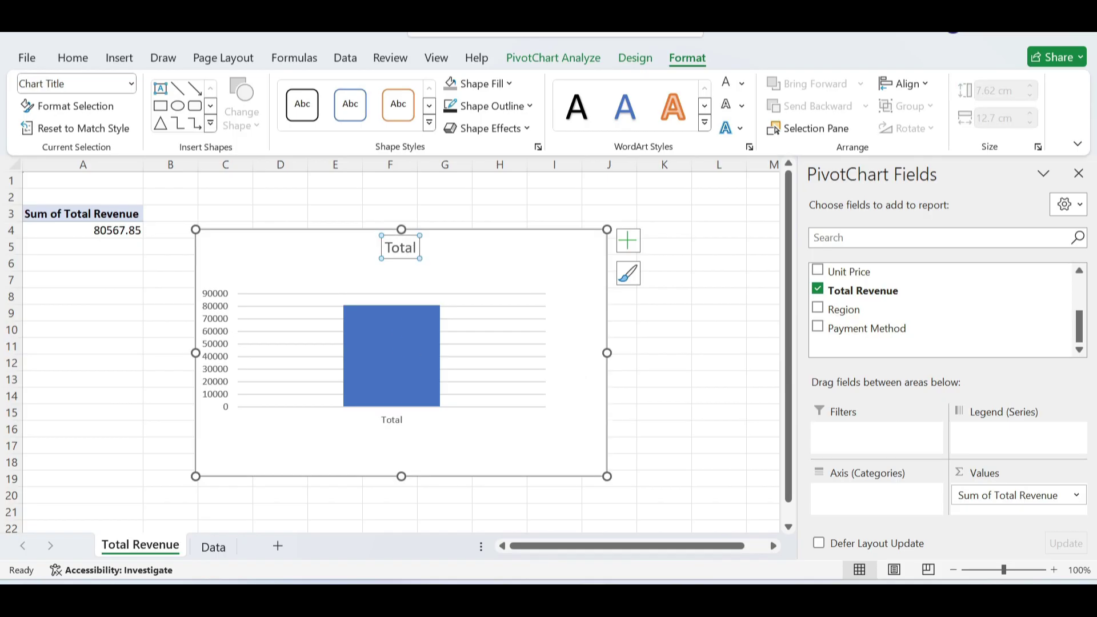
pyautogui.moveTo(401, 246); pyautogui.dragTo(394, 455)
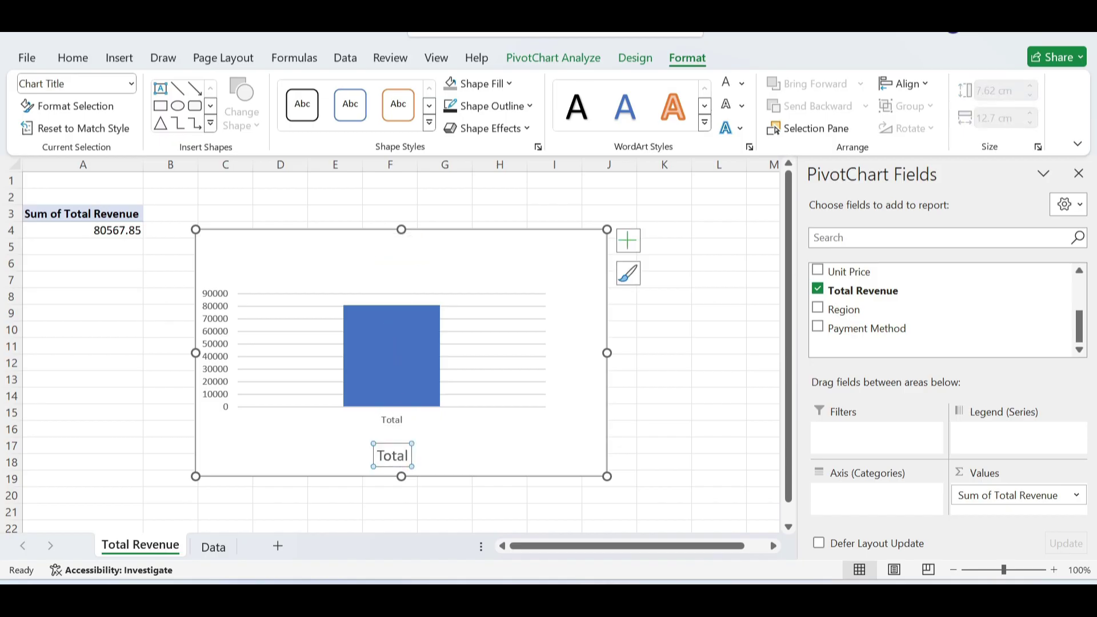
# - Change the PivotChart's type from clustered column to a basic Pie chart
pyautogui.moveTo(384, 360)
pyautogui.click(634, 53)
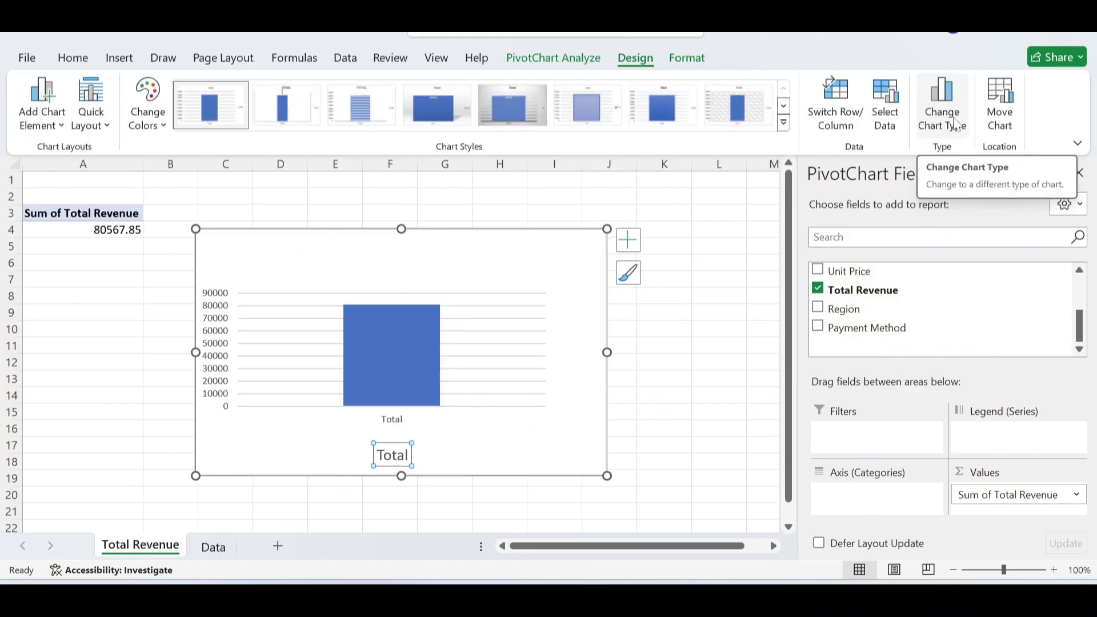
pyautogui.click(951, 121)
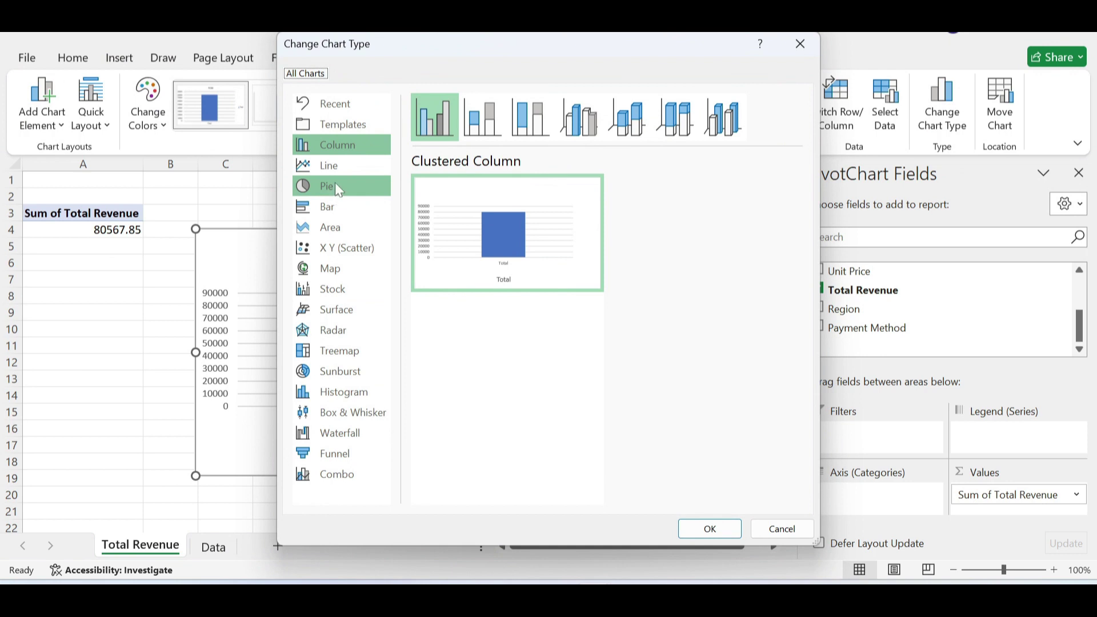
pyautogui.click(337, 189)
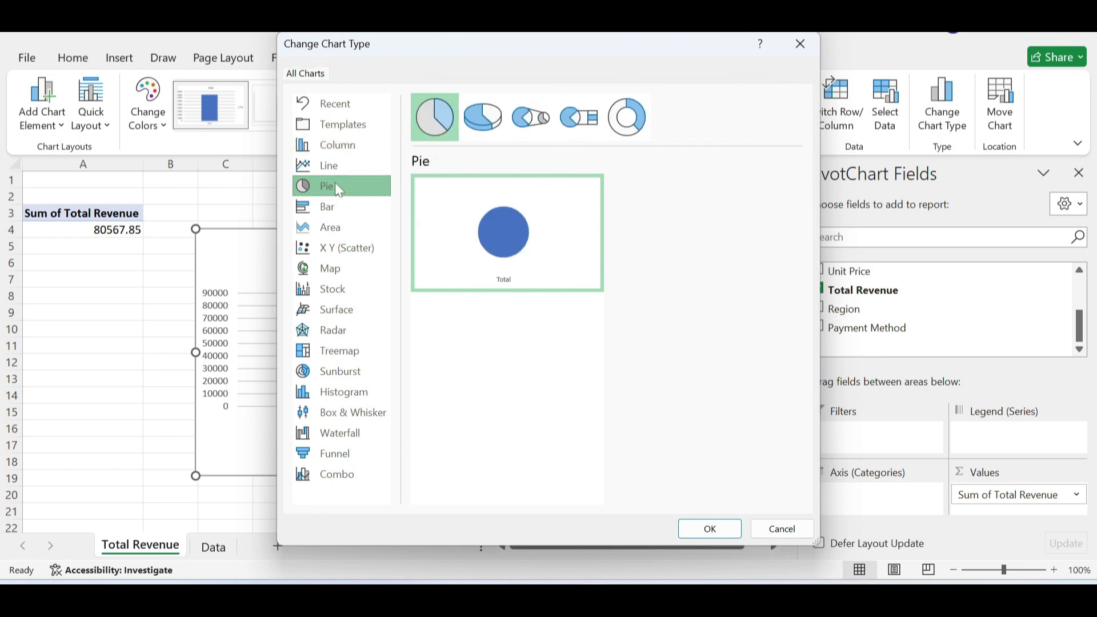
pyautogui.click(704, 529)
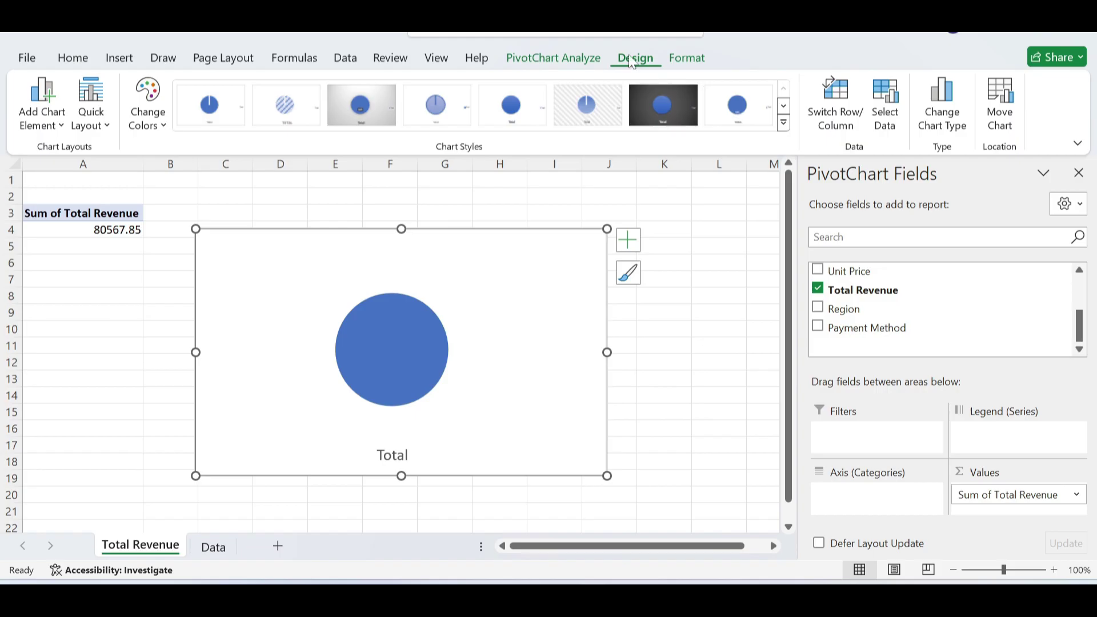
# - Apply the black-background chart style to the pie chart and delete its legend
pyautogui.click(684, 111)
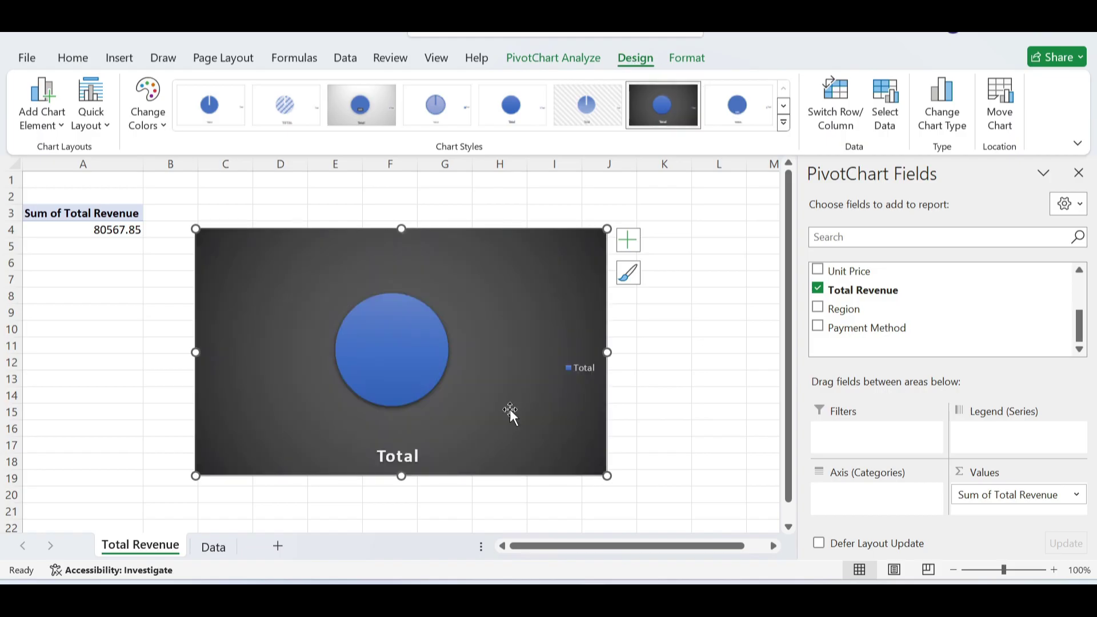
pyautogui.click(580, 371)
pyautogui.press('Delete')
# - Add a Center data label to the pie and position it in the middle of the circle
pyautogui.moveTo(414, 351)
pyautogui.click(54, 125)
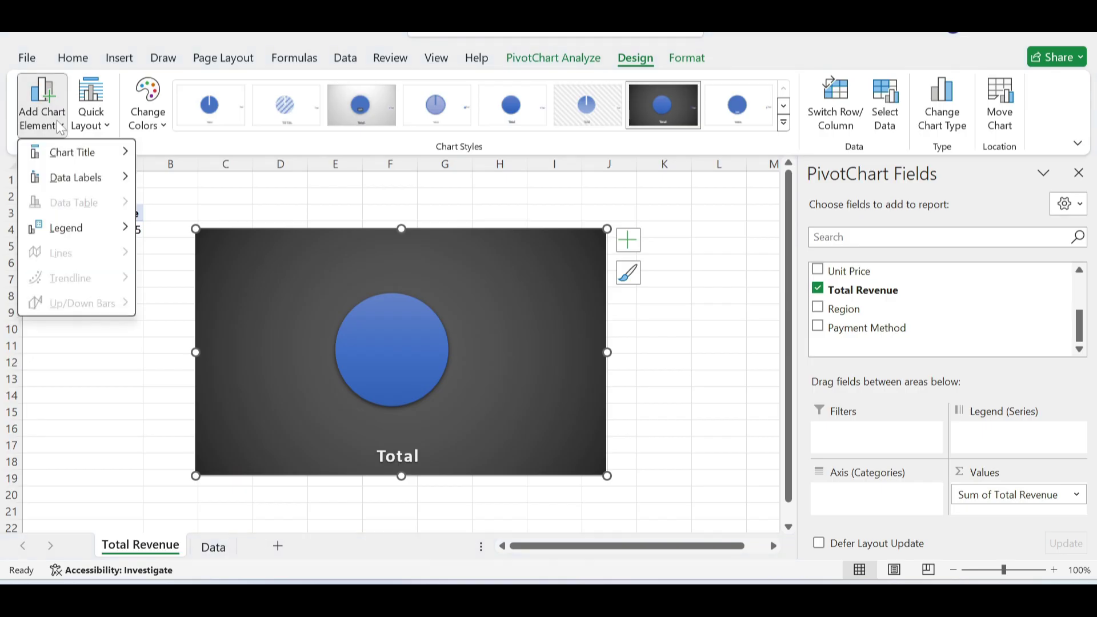
pyautogui.moveTo(46, 176)
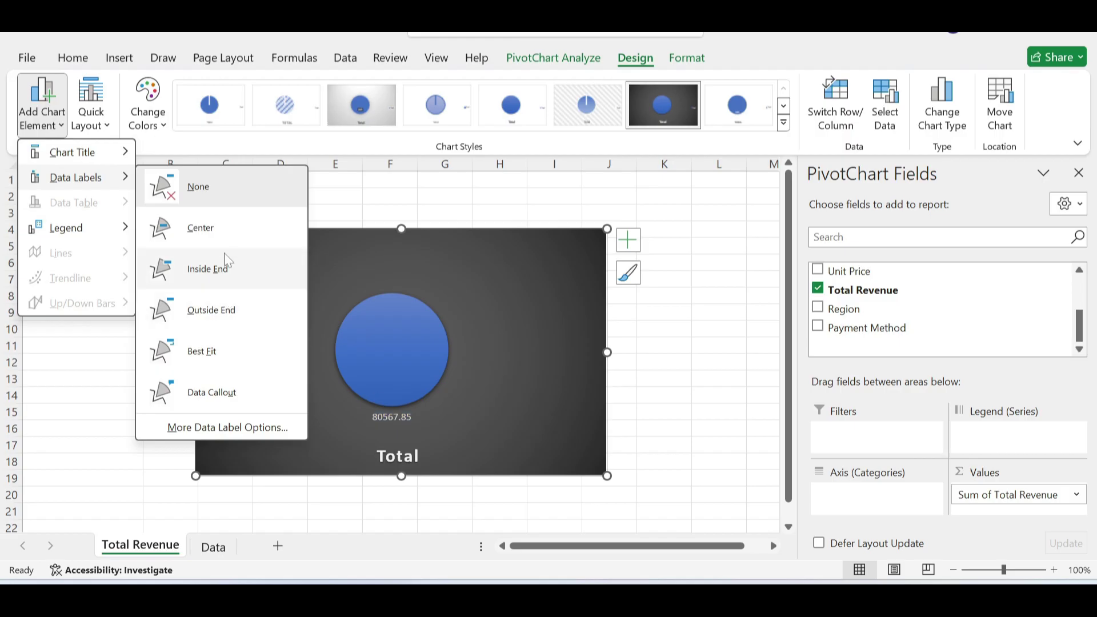
pyautogui.click(225, 234)
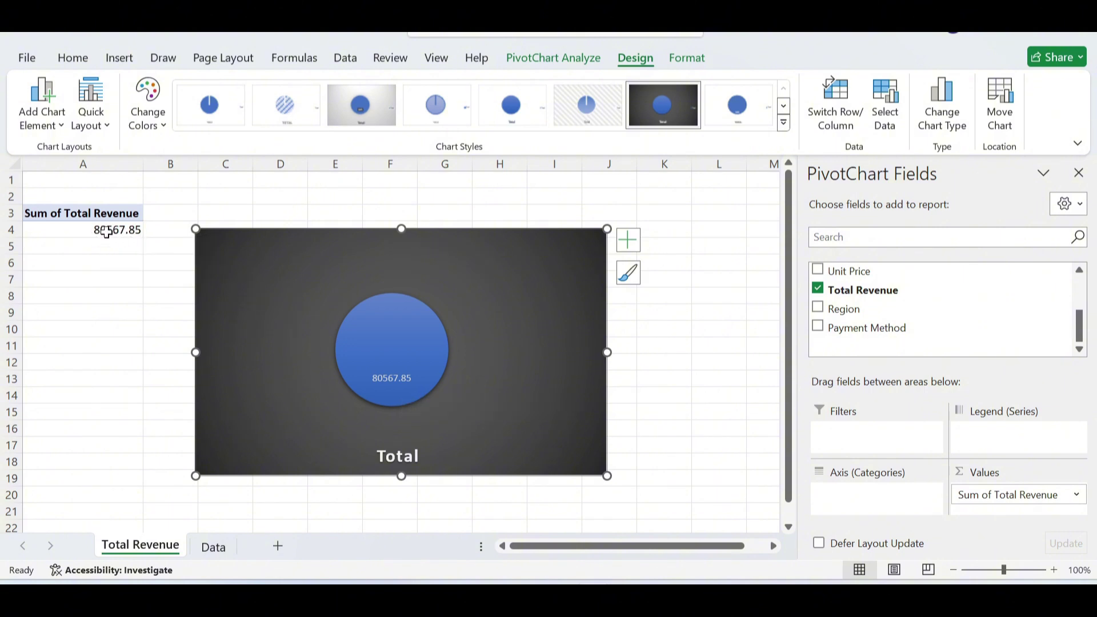
pyautogui.moveTo(393, 378); pyautogui.dragTo(394, 354)
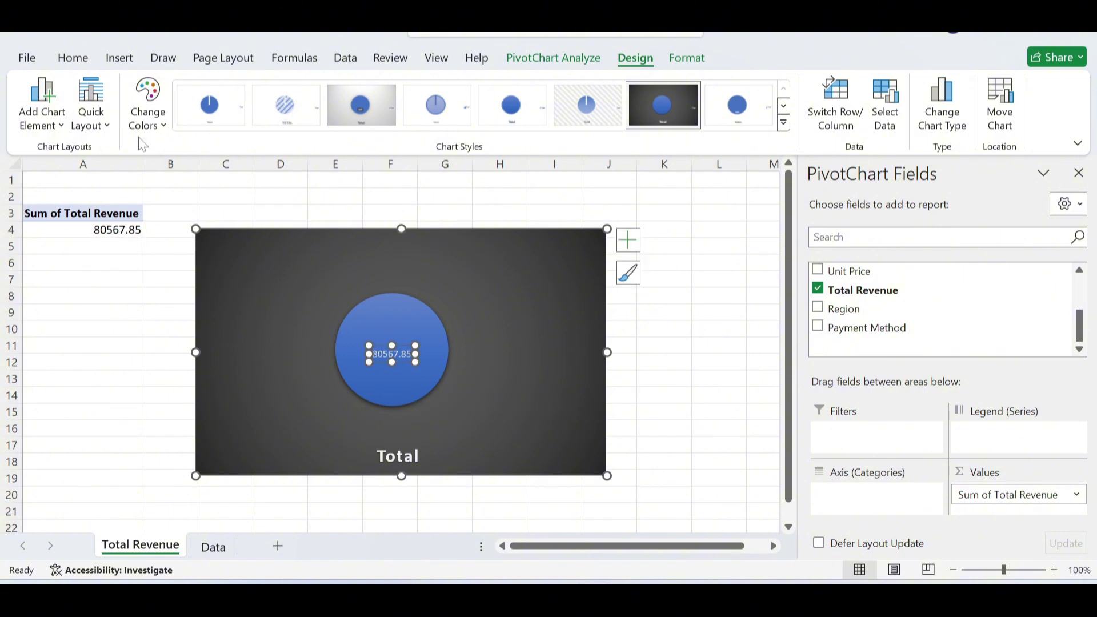
# - Increase the revenue data label's font size to 44
pyautogui.click(65, 62)
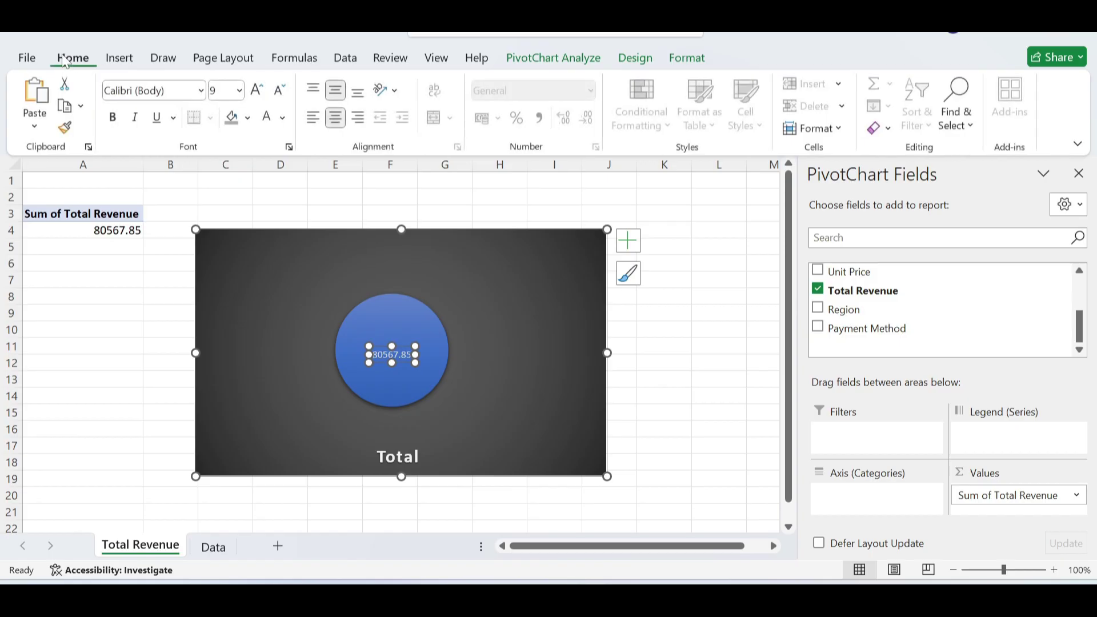
pyautogui.click(258, 92)
pyautogui.click(259, 92)
pyautogui.click(258, 93)
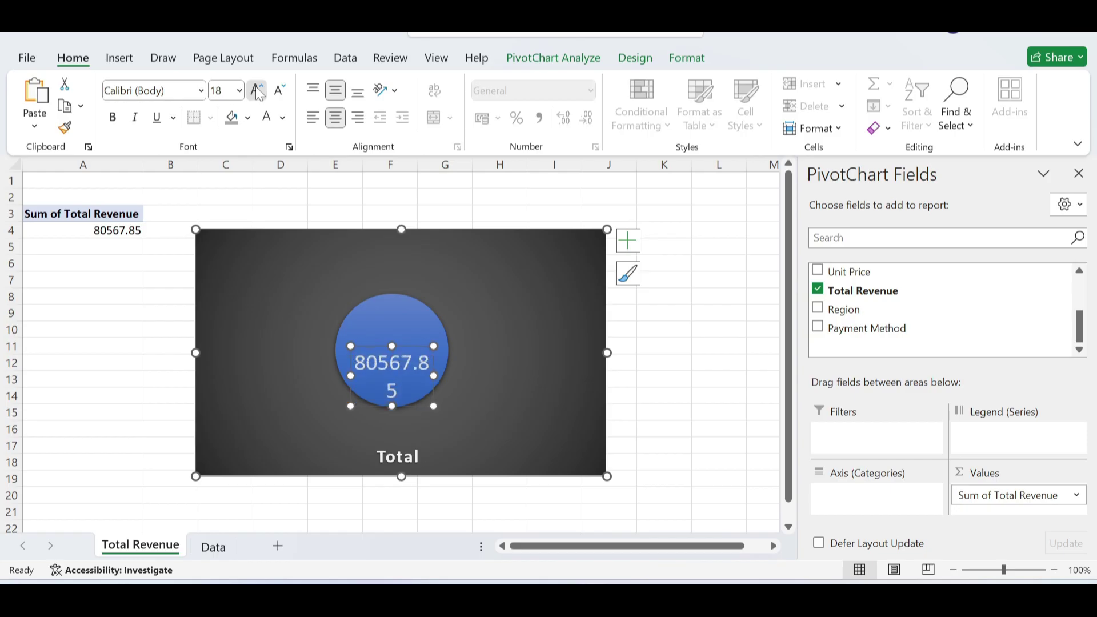
pyautogui.click(259, 93)
pyautogui.click(258, 92)
pyautogui.click(258, 93)
pyautogui.click(258, 92)
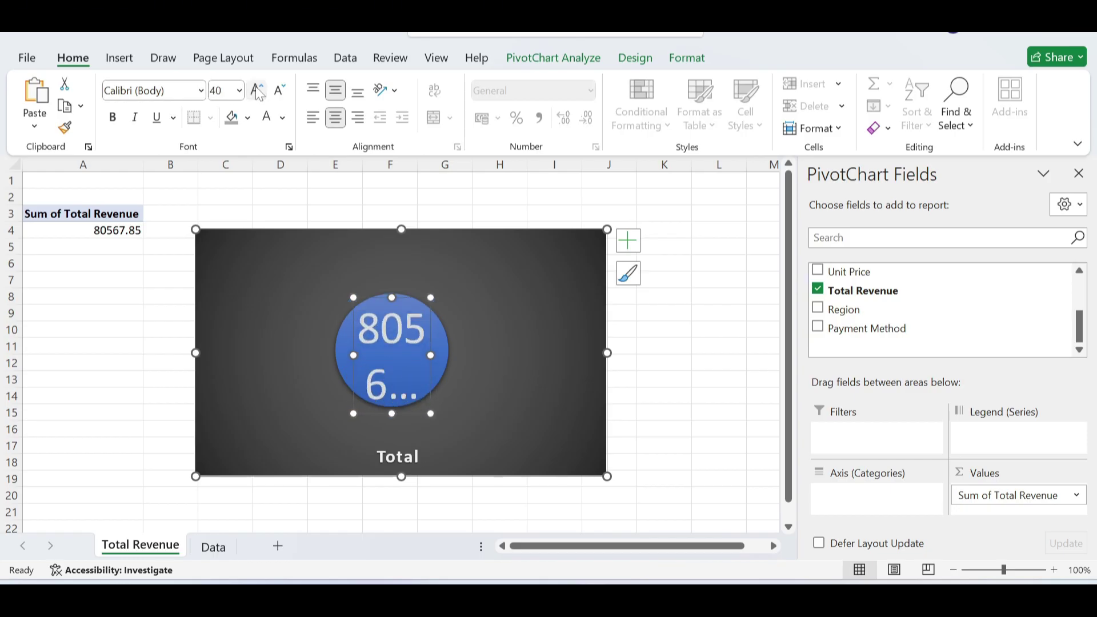
pyautogui.click(258, 92)
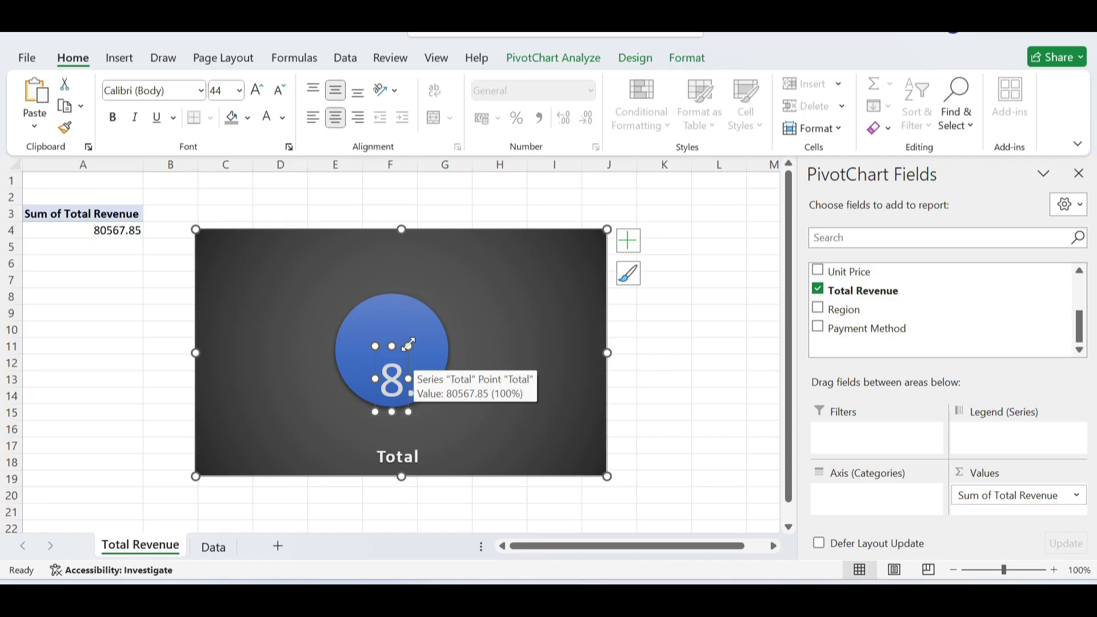
# - Enlarge the data label's box so the full revenue value fits on one line, and centre it over the pie
pyautogui.moveTo(409, 345); pyautogui.dragTo(500, 299)
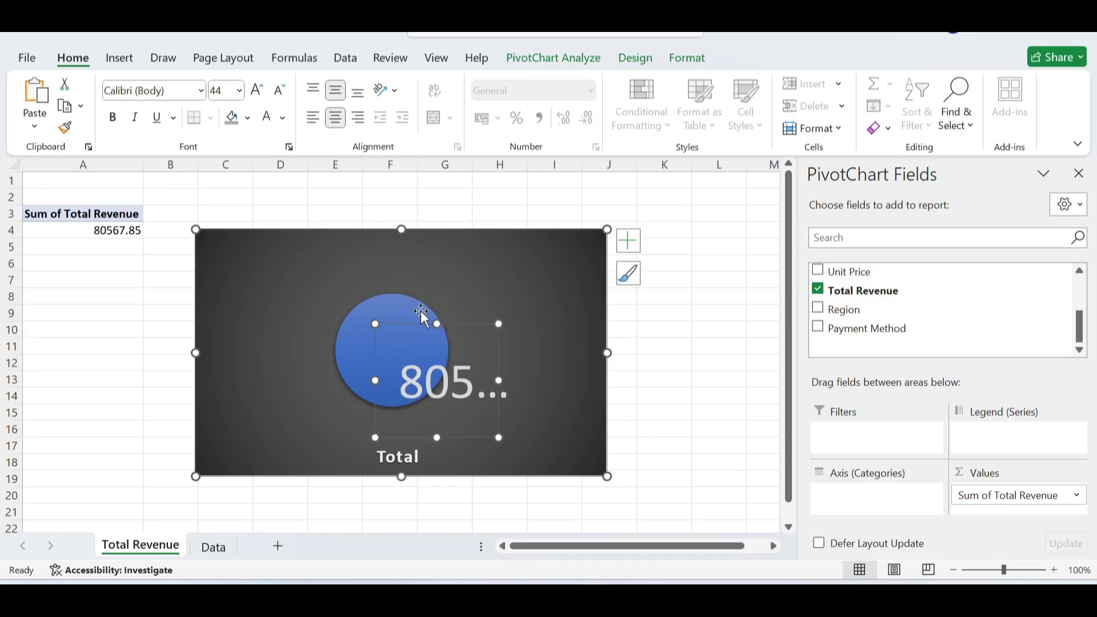
pyautogui.moveTo(376, 328); pyautogui.dragTo(270, 286)
pyautogui.moveTo(378, 305); pyautogui.dragTo(298, 284)
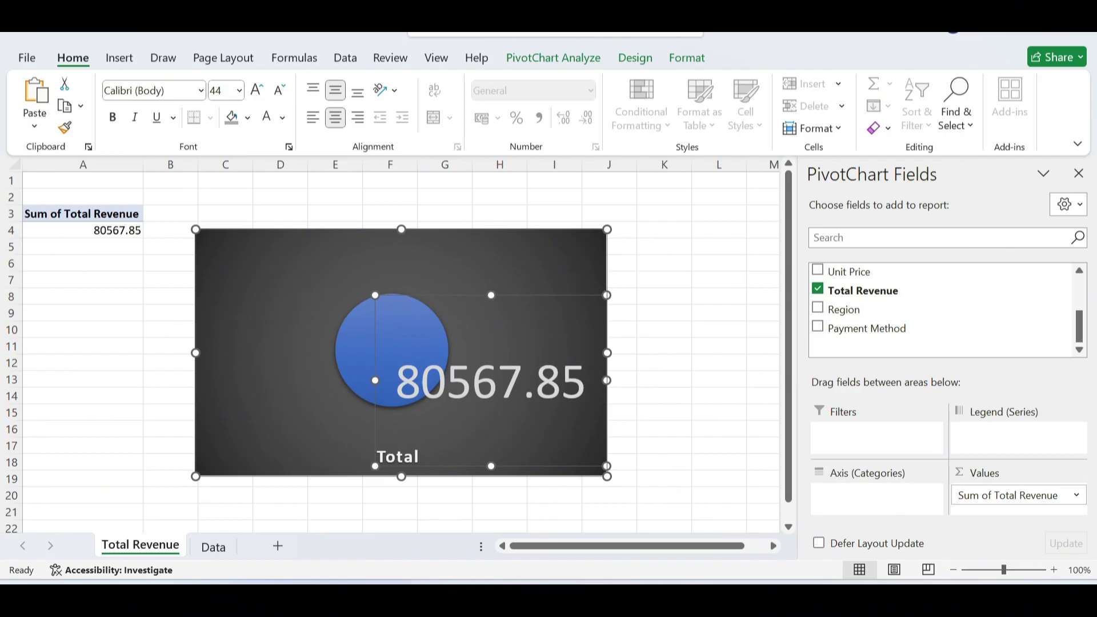
pyautogui.doubleClick(465, 372)
pyautogui.moveTo(443, 318); pyautogui.dragTo(348, 282)
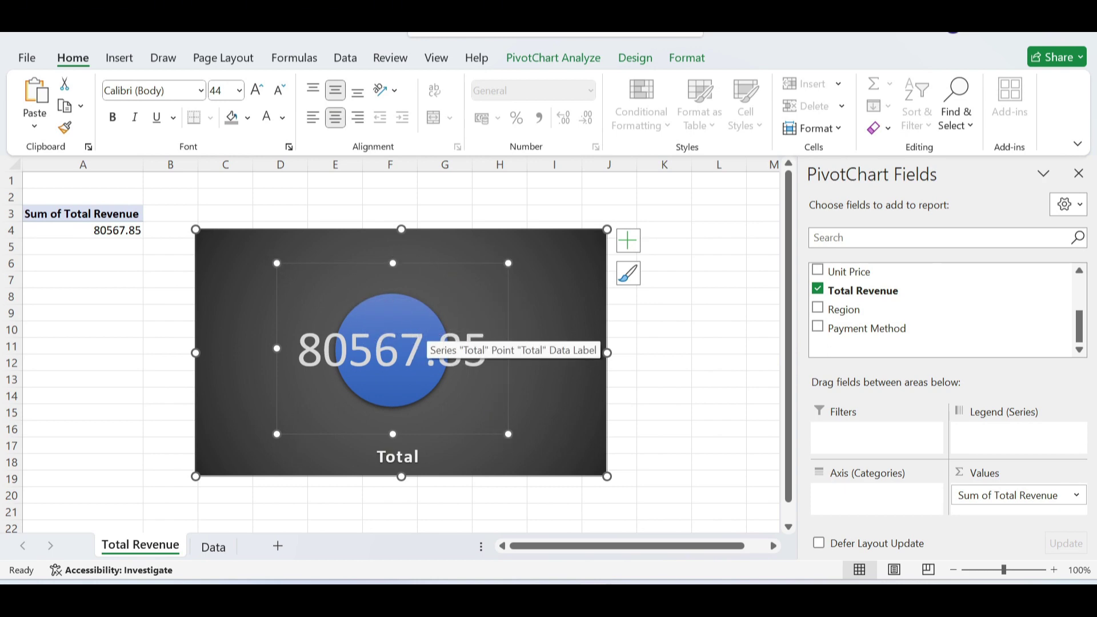
# - Give the data label a dark solid fill that hides the pie, and set the chart area fill to the same dark colour
pyautogui.doubleClick(450, 317)
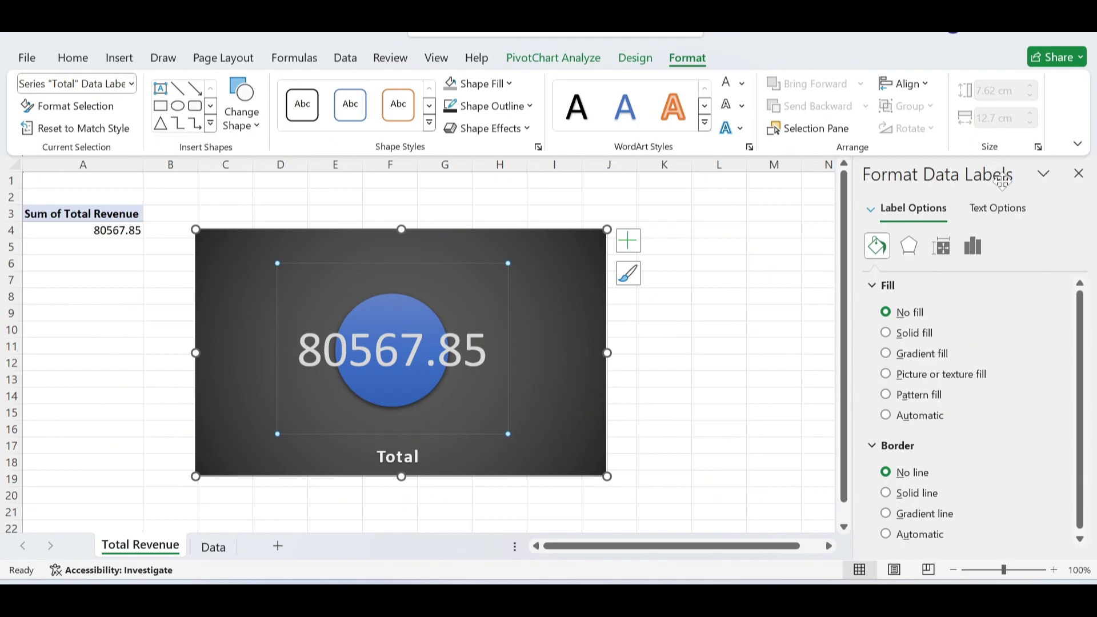
pyautogui.click(886, 333)
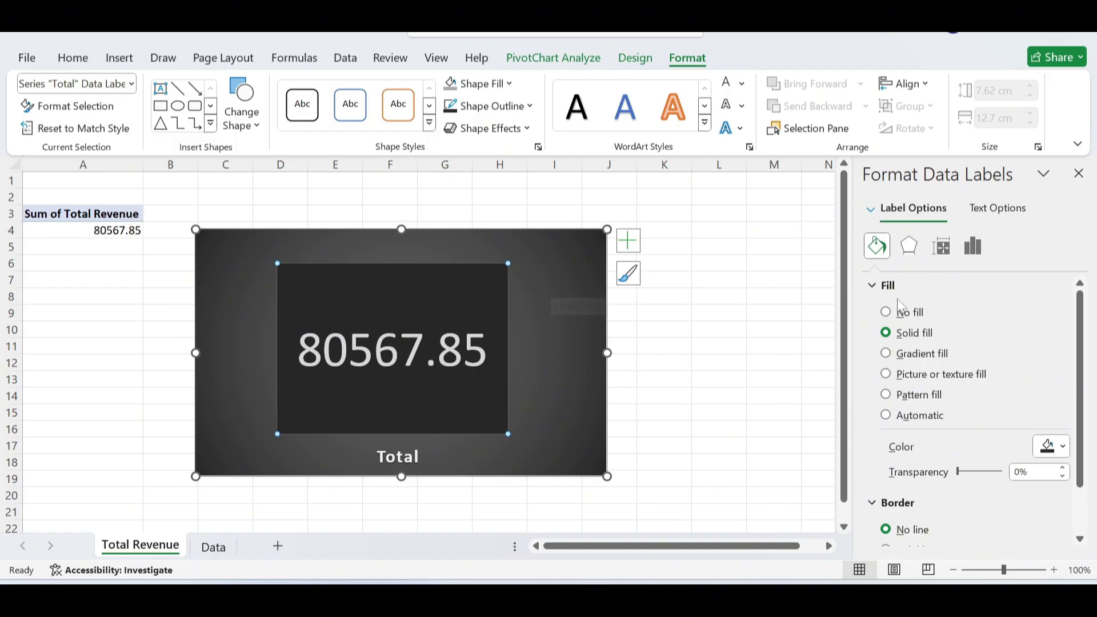
pyautogui.click(562, 289)
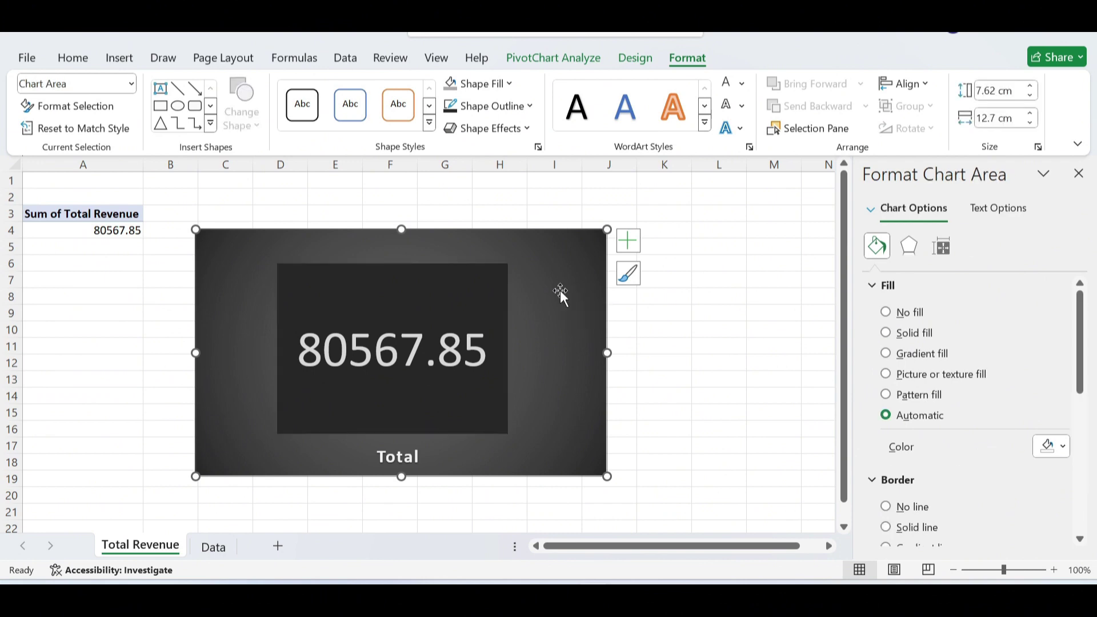
pyautogui.click(1064, 448)
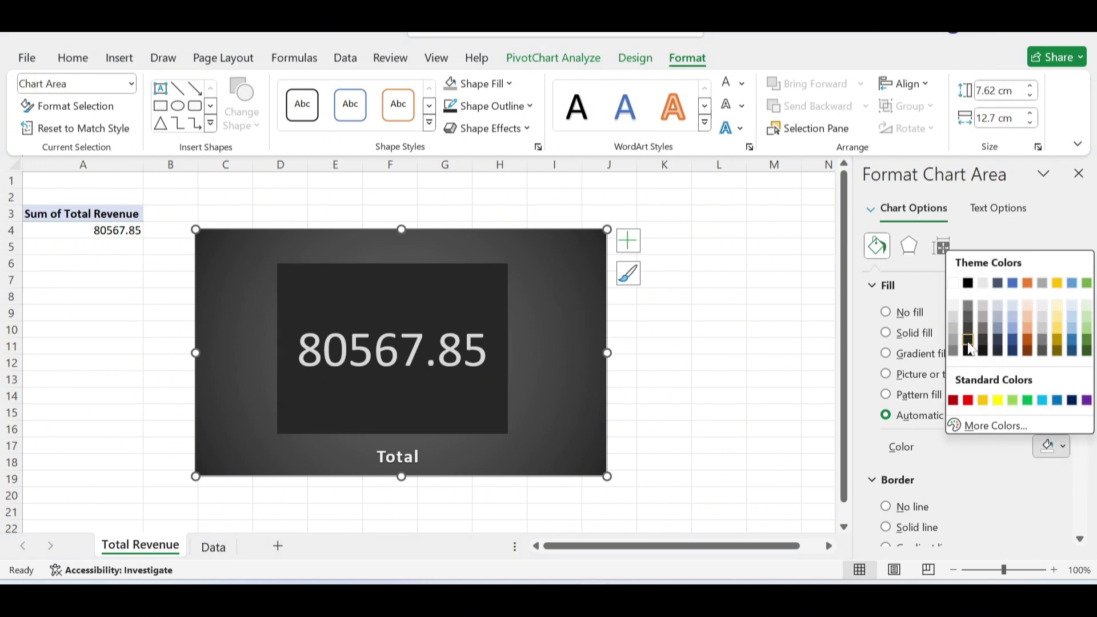
pyautogui.click(984, 343)
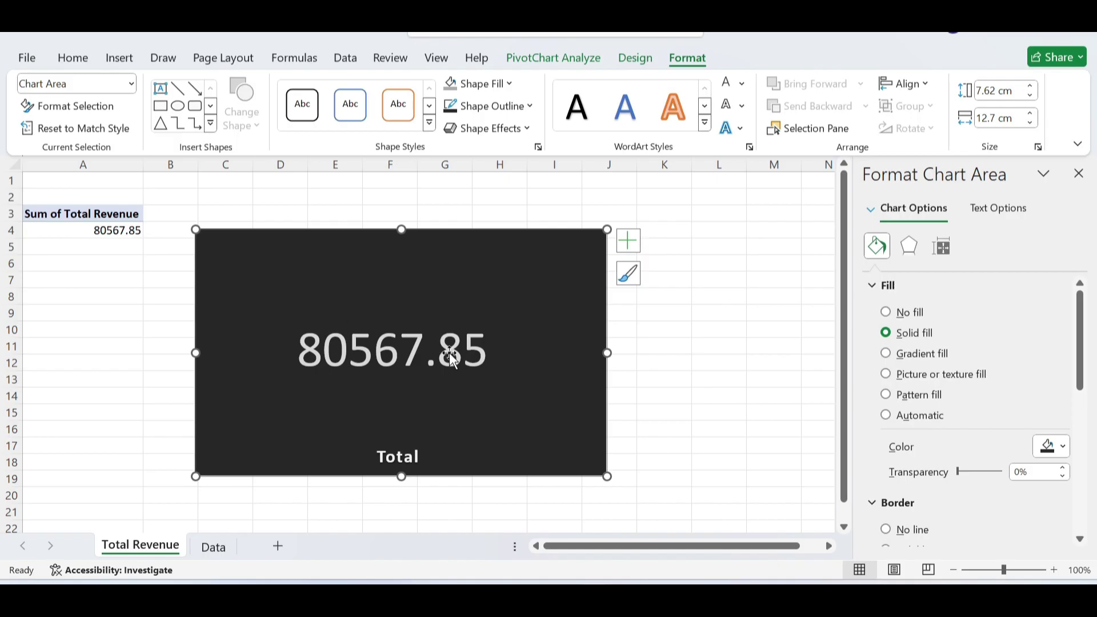
# - Change the chart title to Sum of Total Revenue and centre it just beneath the revenue value
pyautogui.click(399, 455)
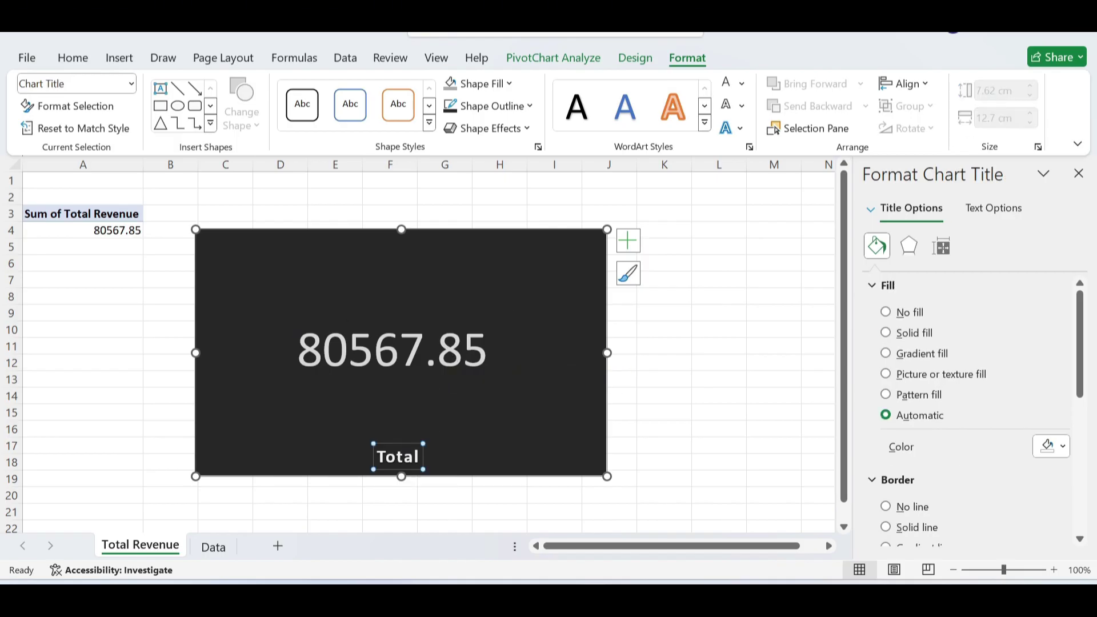
pyautogui.write('T')
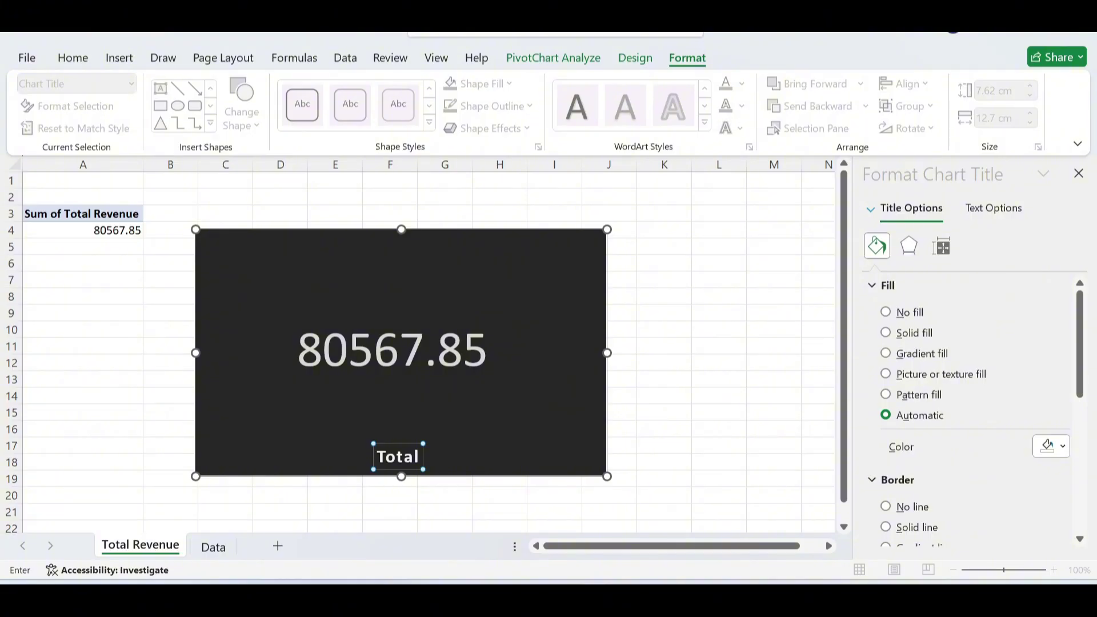
pyautogui.press('Return')
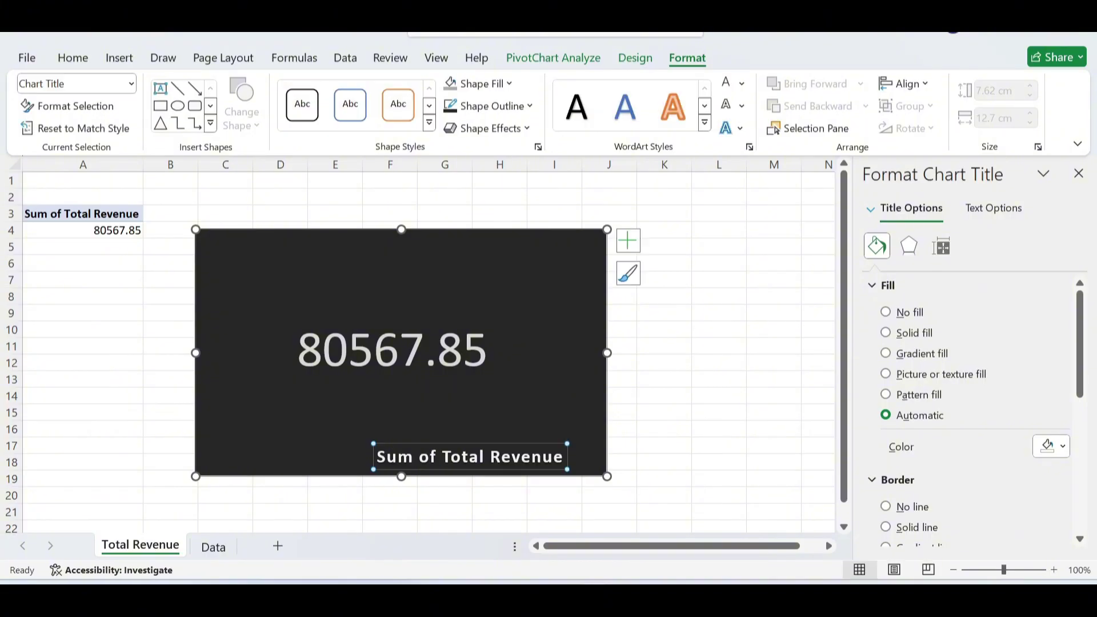
pyautogui.moveTo(511, 454); pyautogui.dragTo(436, 421)
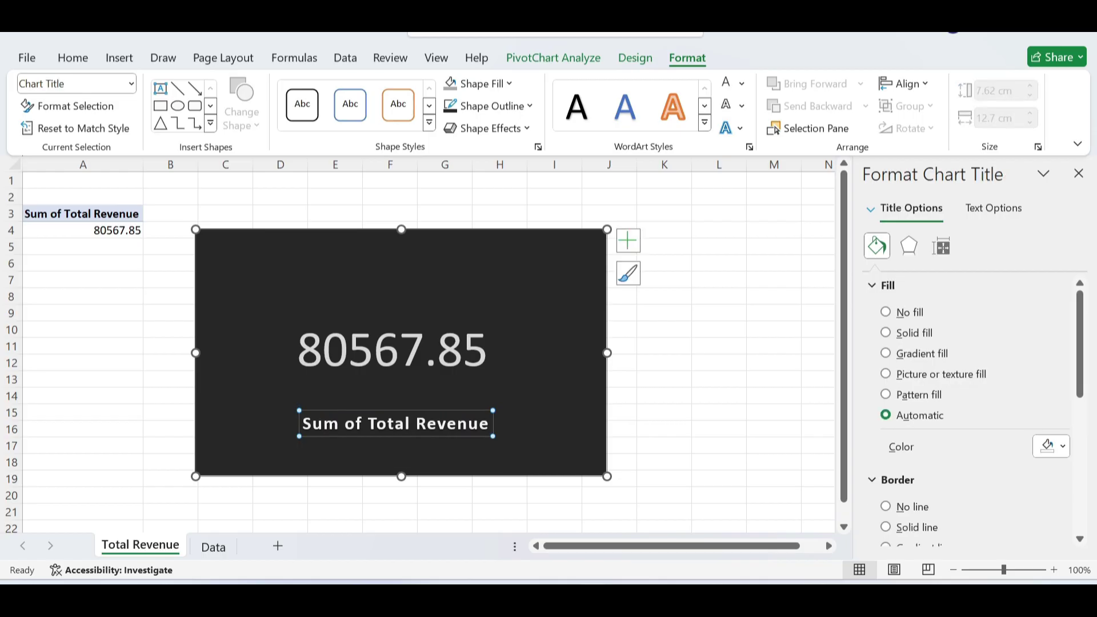
# - Shrink the chart card to about 6.83 cm high and 11.78 cm wide
pyautogui.moveTo(401, 475); pyautogui.dragTo(400, 450)
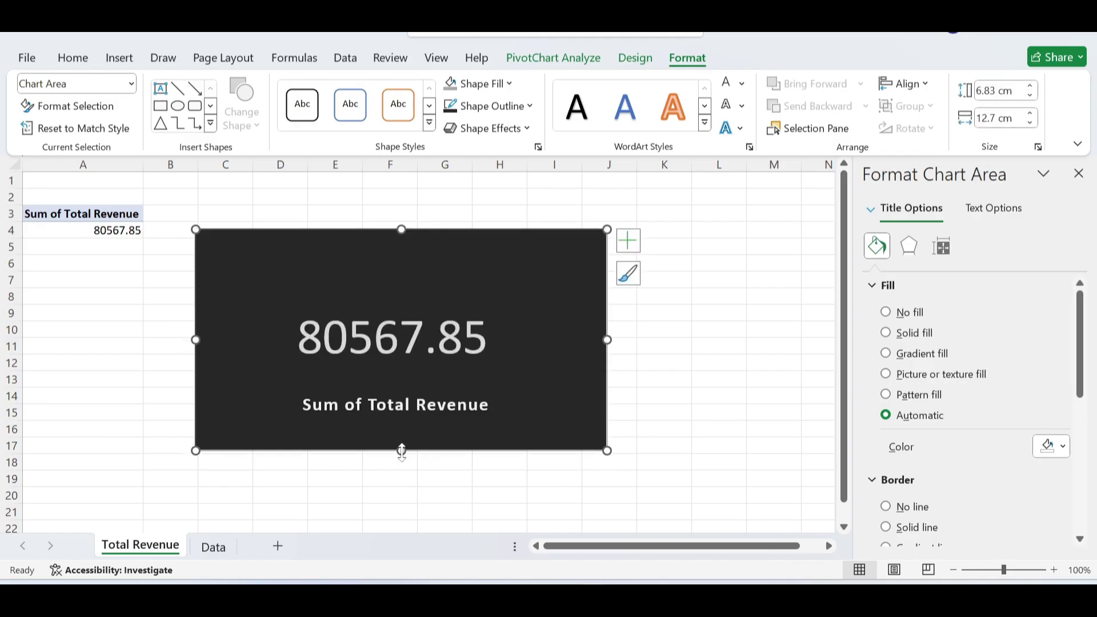
pyautogui.moveTo(194, 338); pyautogui.dragTo(248, 339)
pyautogui.moveTo(598, 339); pyautogui.dragTo(621, 342)
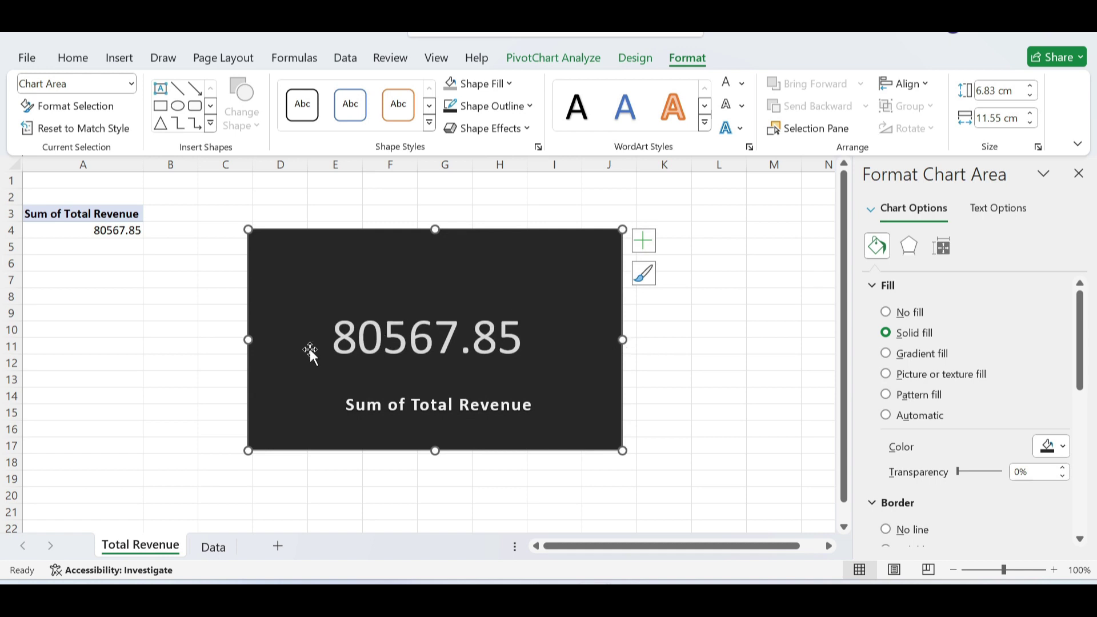
pyautogui.moveTo(248, 340); pyautogui.dragTo(239, 341)
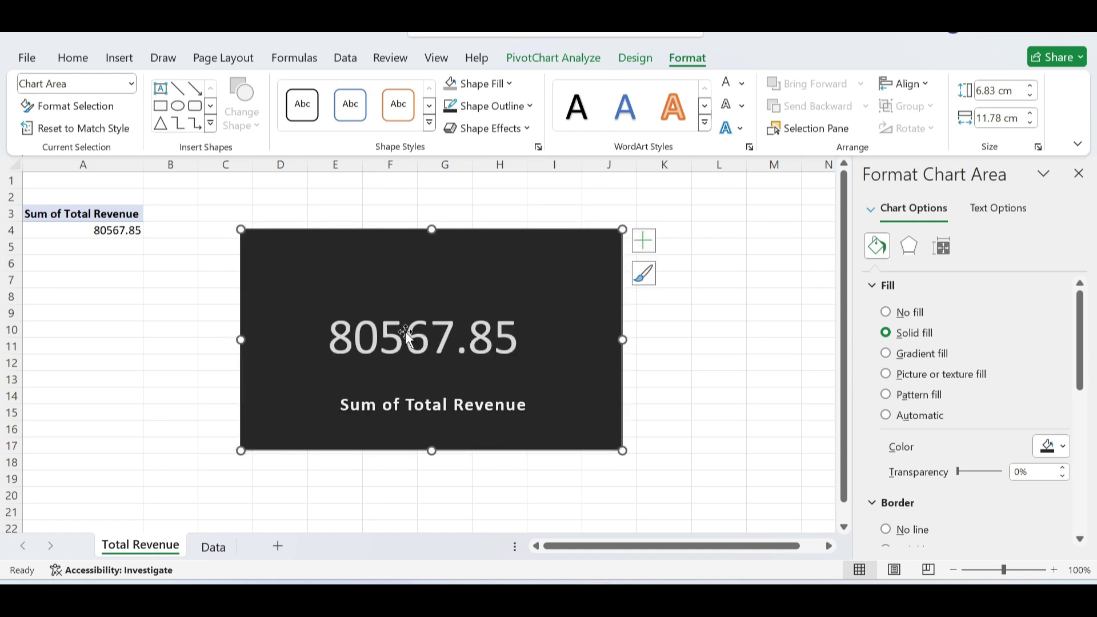
# - Format the PivotTable's Sum of Total Revenue value field as Currency with the $ English (United States) symbol
pyautogui.press('Escape')
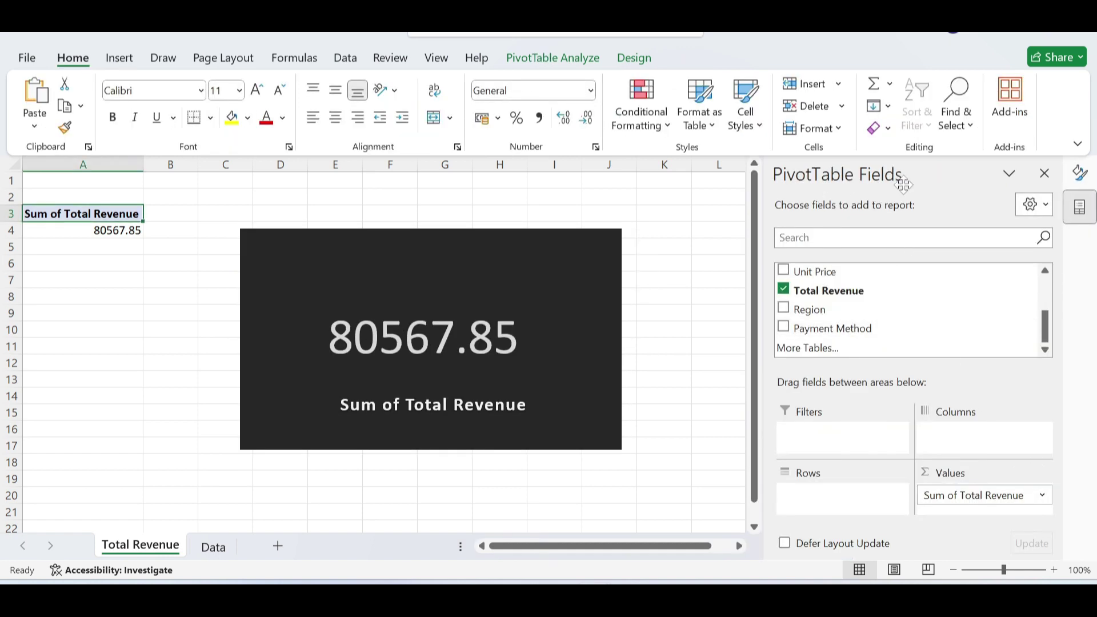
pyautogui.click(1043, 497)
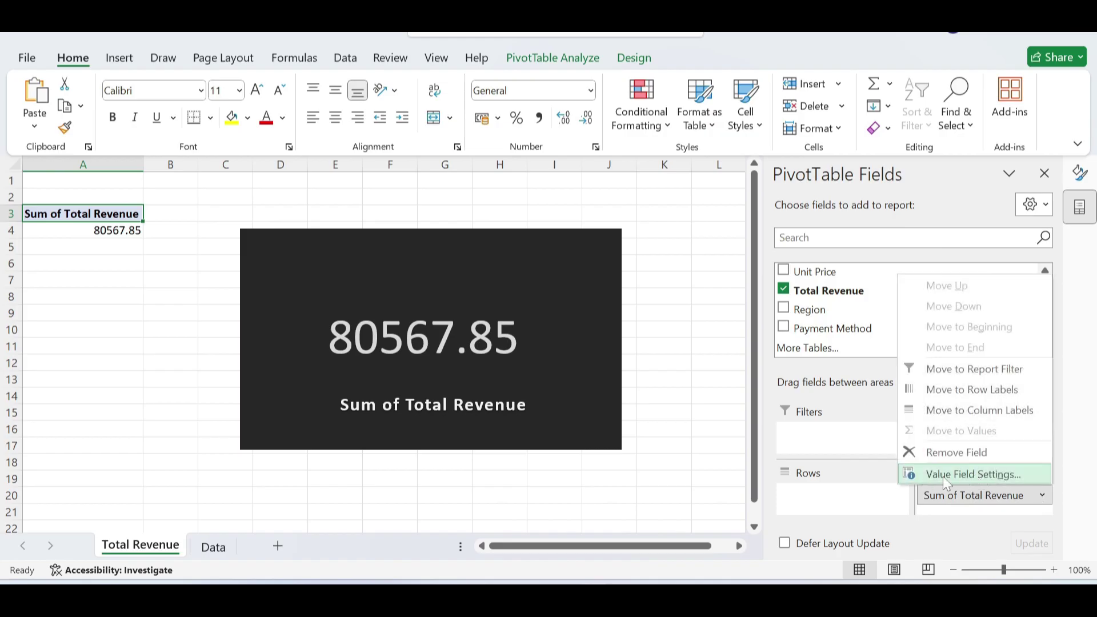
pyautogui.click(963, 479)
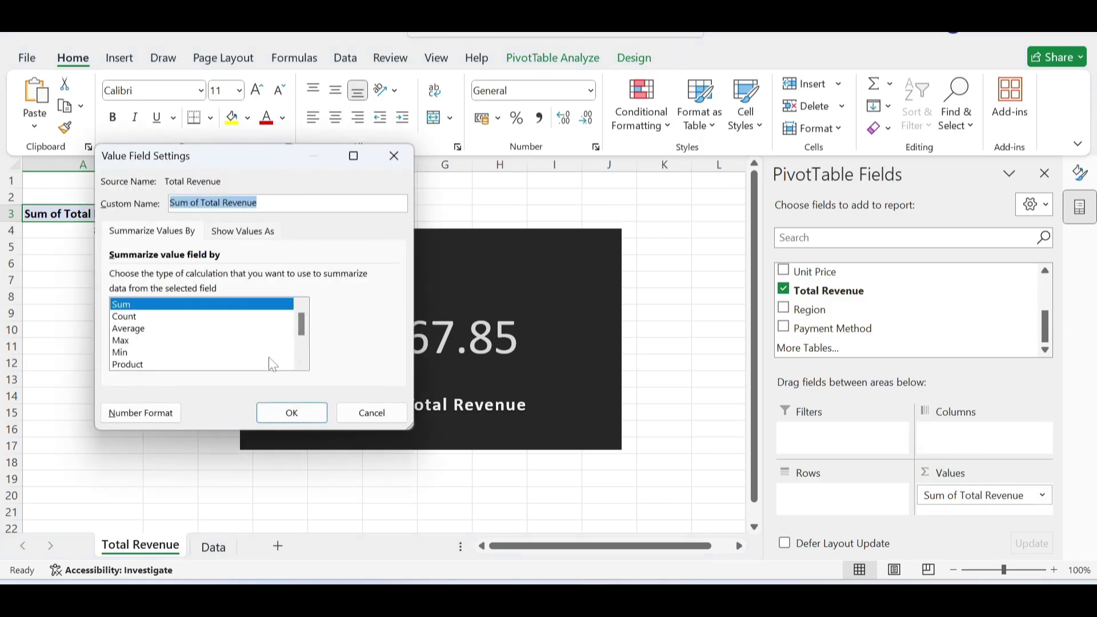
pyautogui.click(130, 414)
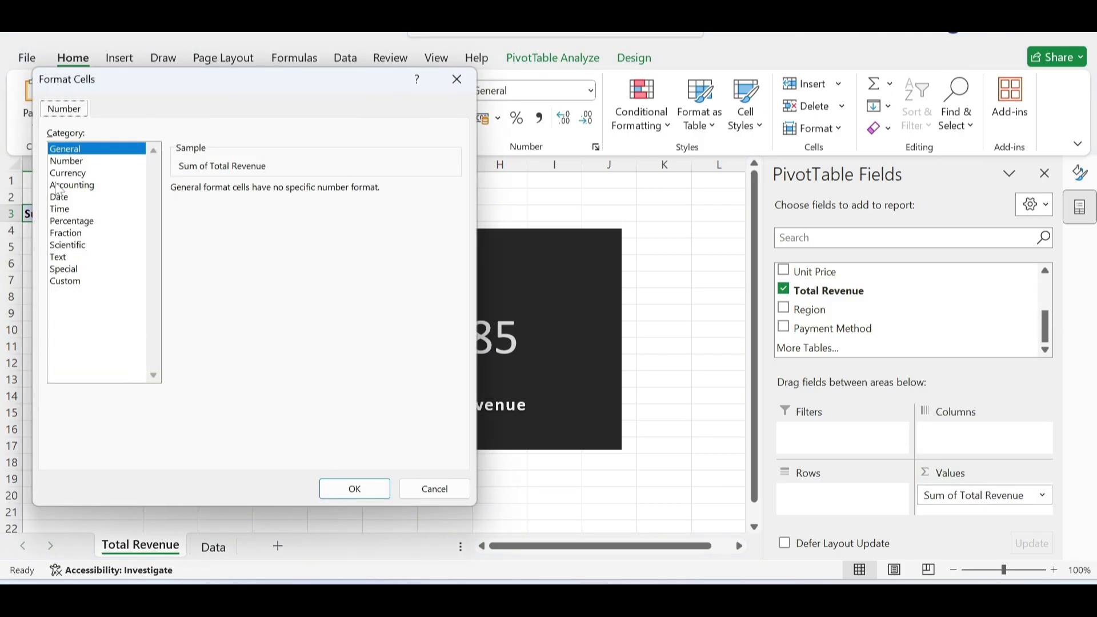
pyautogui.click(67, 175)
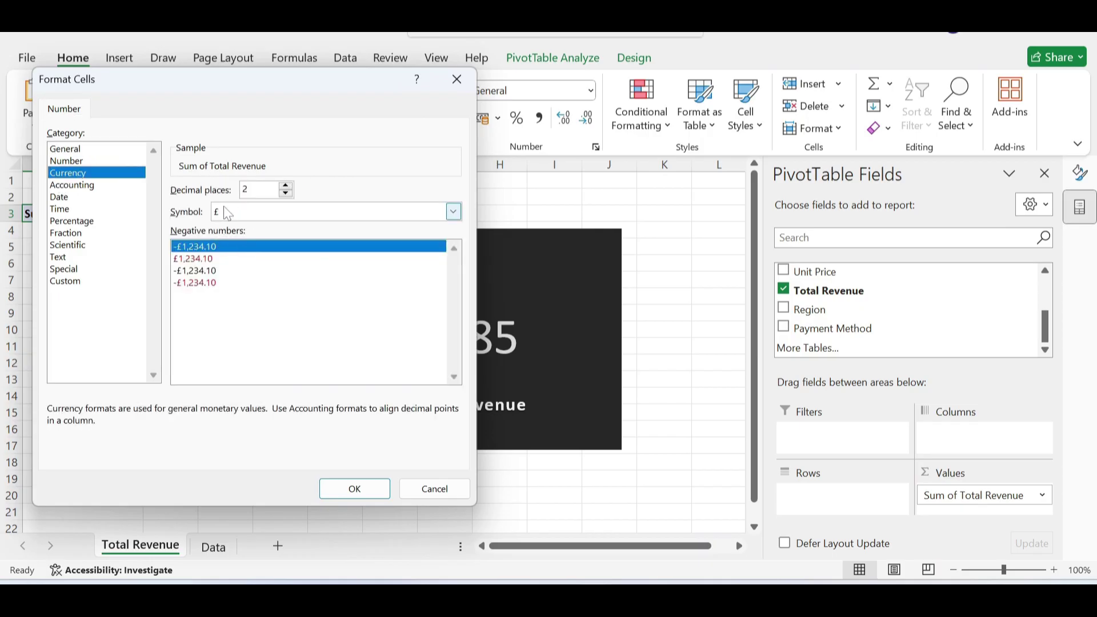
pyautogui.click(454, 212)
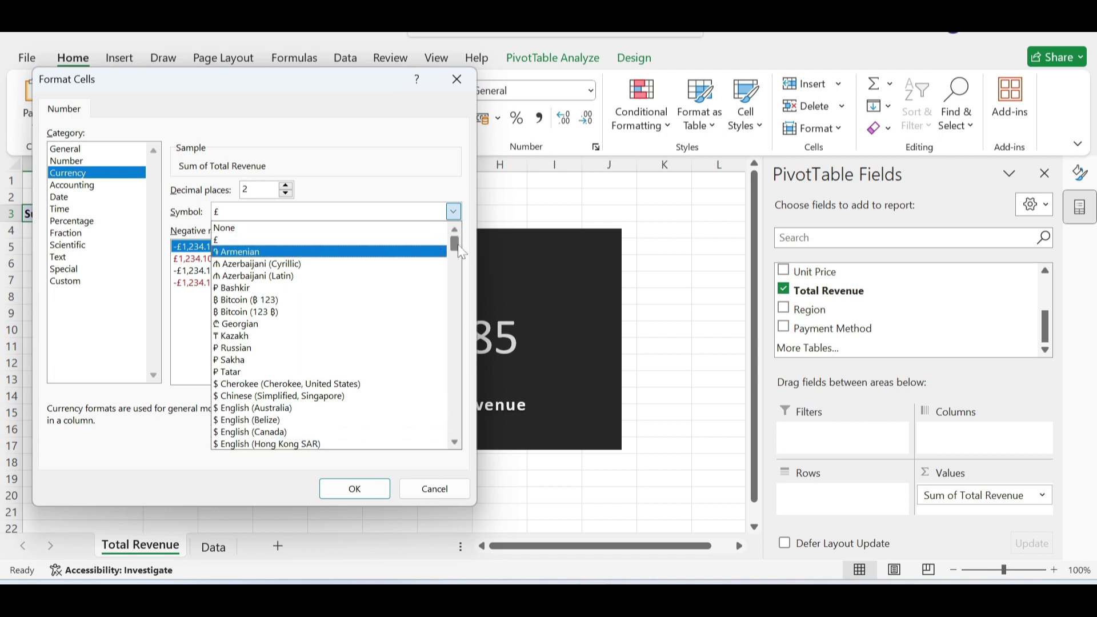
pyautogui.scroll(-4, 460, 250)
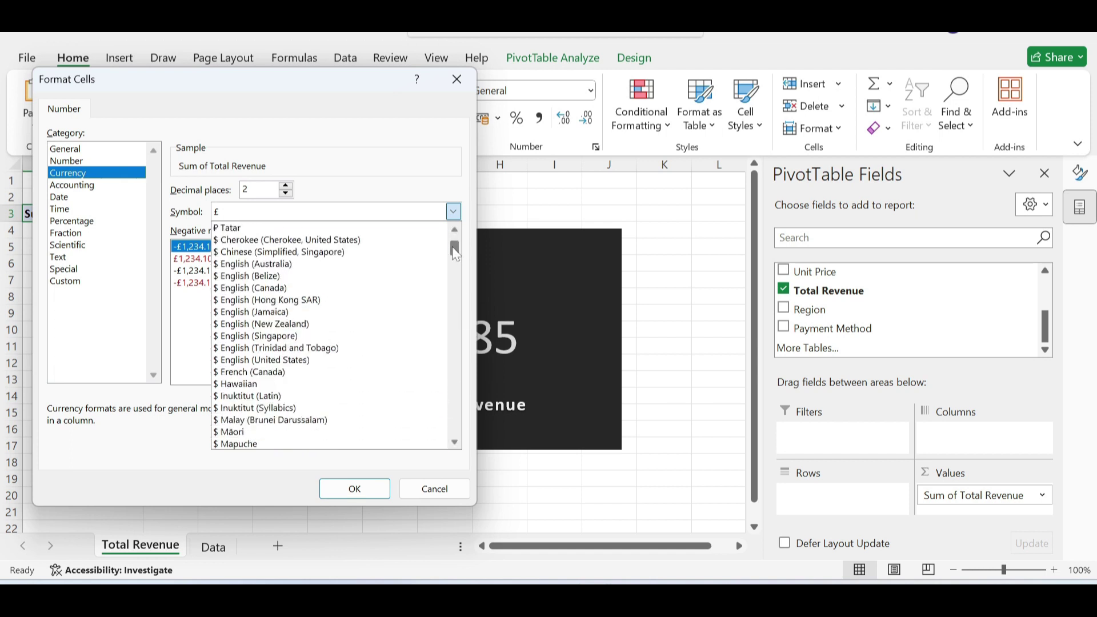
pyautogui.click(238, 360)
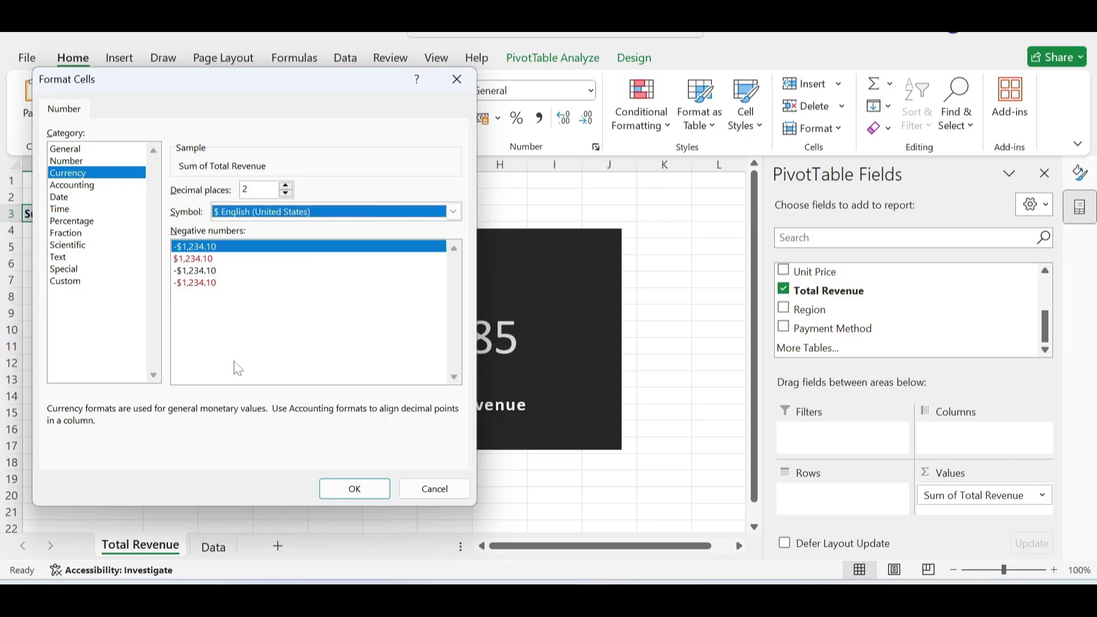
pyautogui.click(354, 489)
pyautogui.click(296, 411)
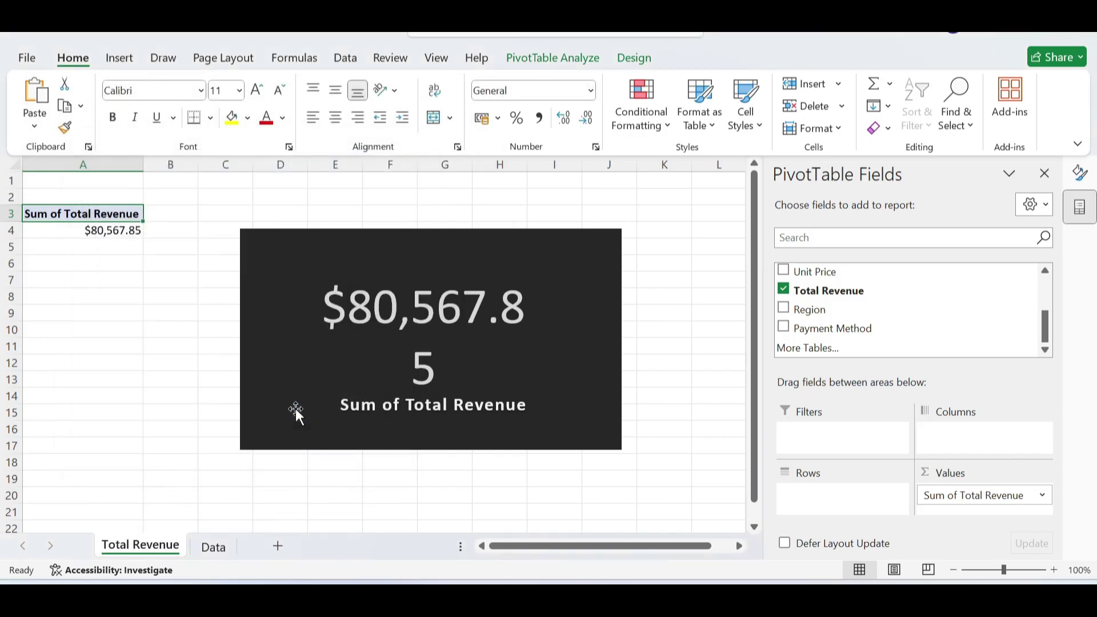
# - Shrink the Total Revenue card from its upper-right corner so it spans about rows 7 to 17 and ends in column I
pyautogui.click(338, 304)
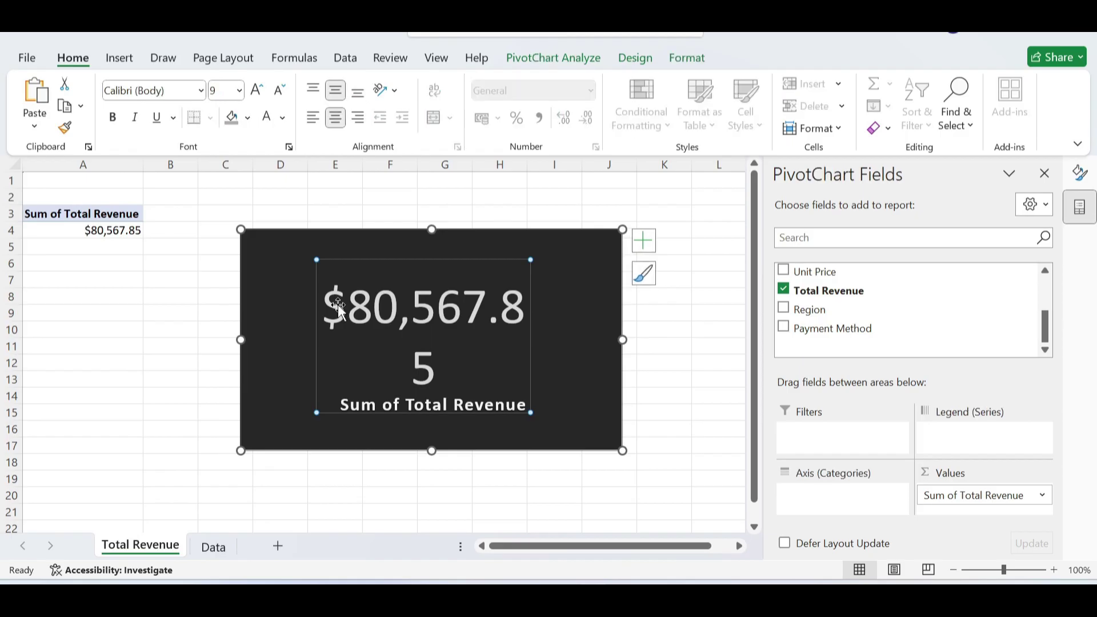
pyautogui.click(338, 304)
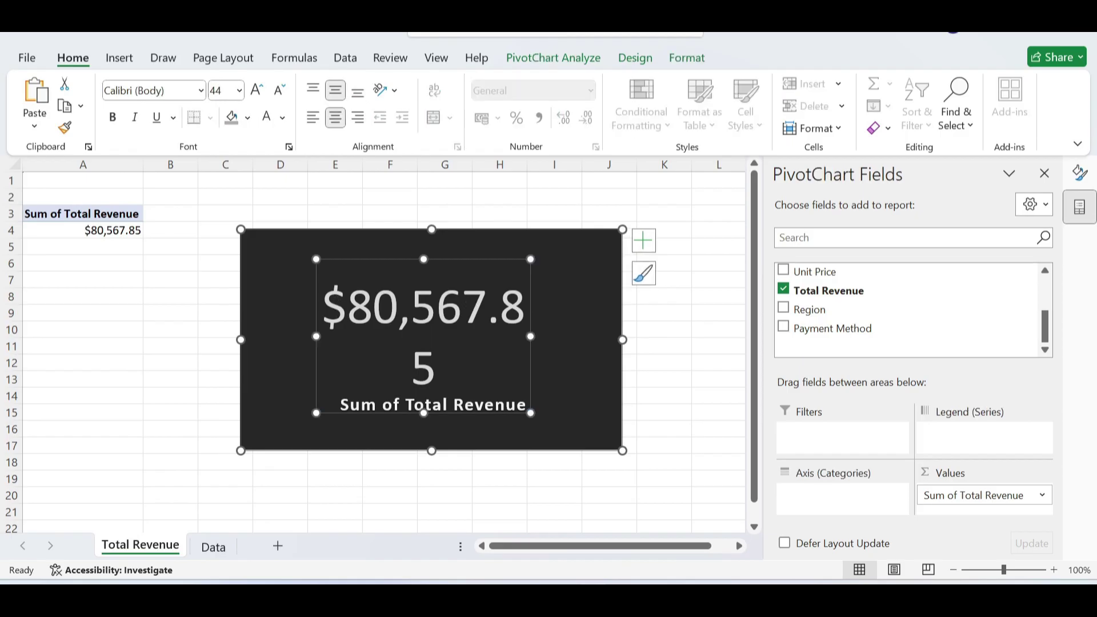
pyautogui.click(280, 89)
pyautogui.moveTo(622, 229); pyautogui.dragTo(560, 285)
# - Set the revenue data label's font size to 32 so the currency value fits on one line, and deselect the chart
pyautogui.click(257, 91)
pyautogui.click(257, 92)
pyautogui.click(257, 92)
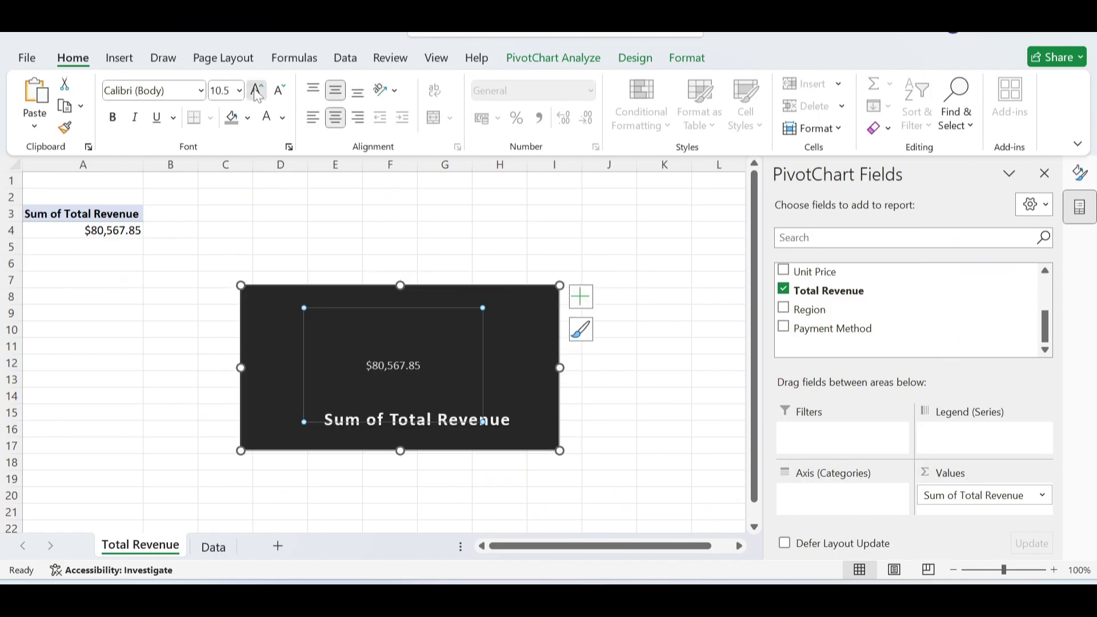
pyautogui.click(258, 91)
pyautogui.click(258, 91)
pyautogui.click(257, 92)
pyautogui.click(257, 92)
pyautogui.click(257, 92)
pyautogui.click(258, 92)
pyautogui.click(257, 91)
pyautogui.click(257, 91)
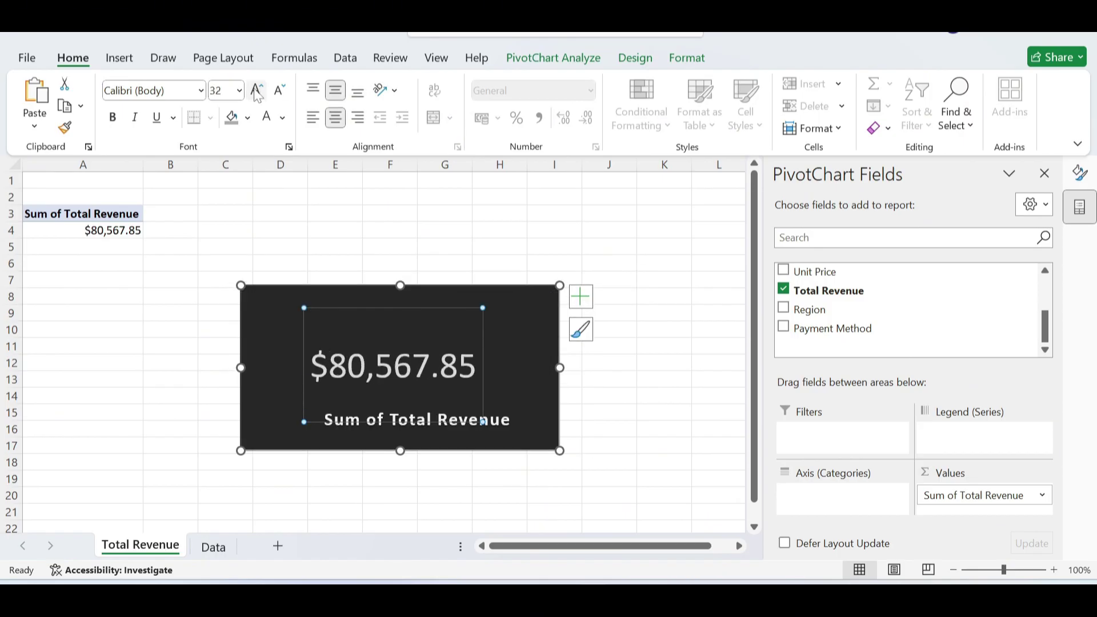
pyautogui.click(651, 297)
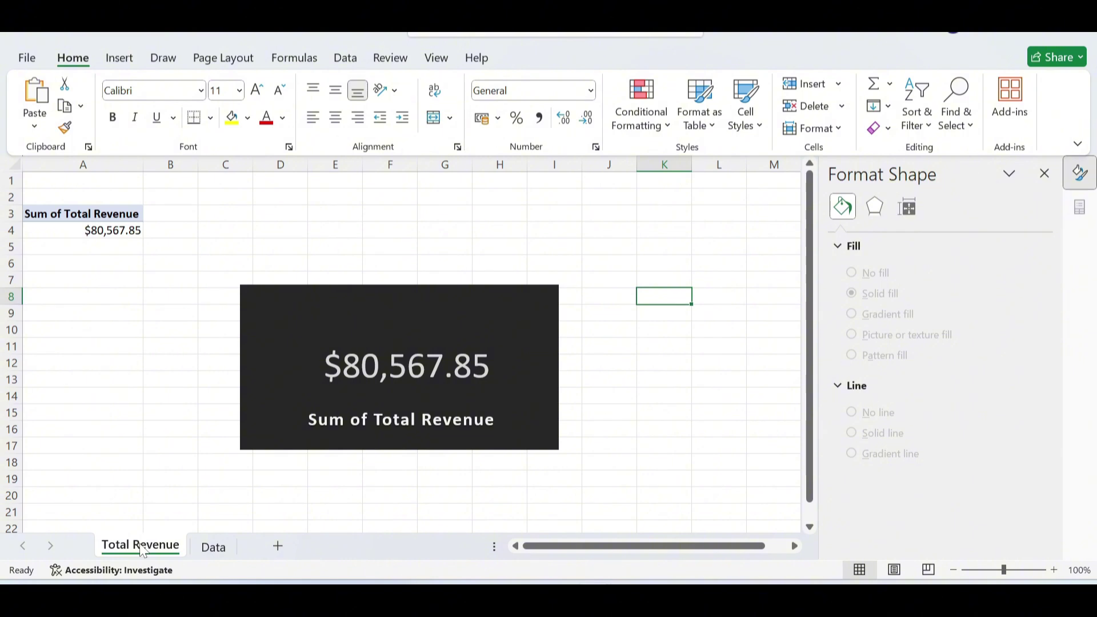
# - Duplicate the Total Revenue sheet directly after the original and rename the copy Sum of Total Units
pyautogui.moveTo(141, 549); pyautogui.dragTo(141, 550)
pyautogui.moveTo(142, 549); pyautogui.dragTo(199, 550)
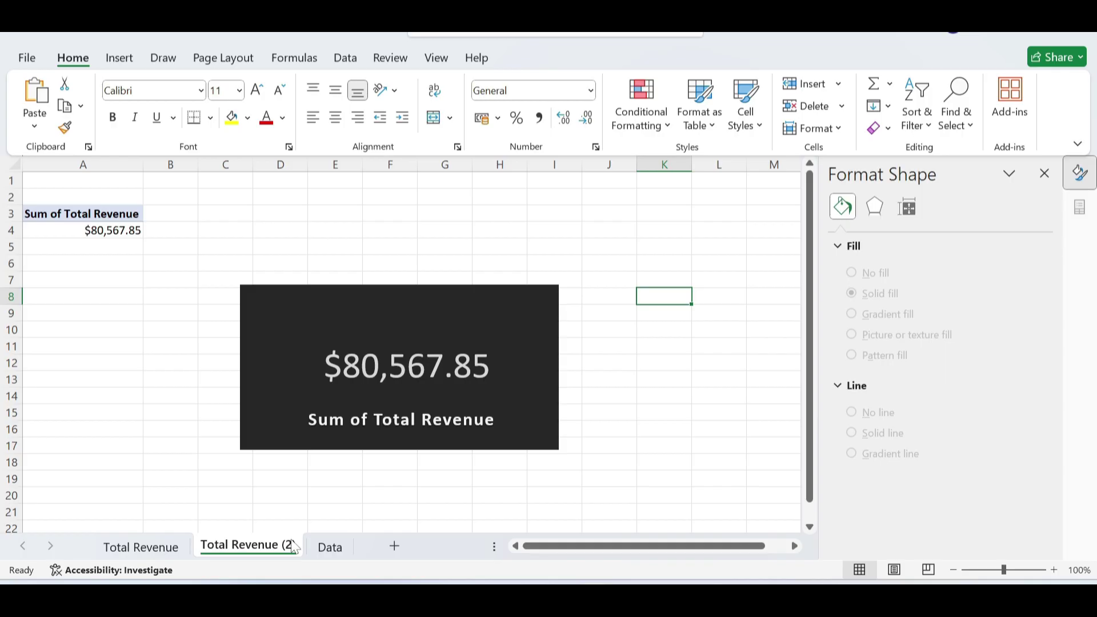
pyautogui.doubleClick(276, 548)
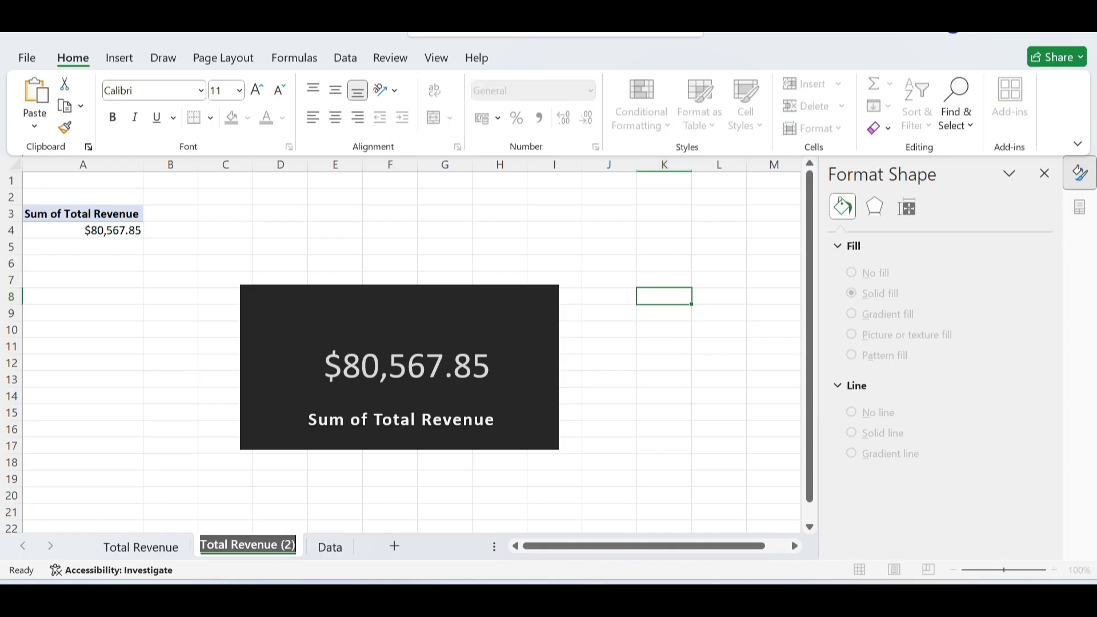
pyautogui.write('Sum')
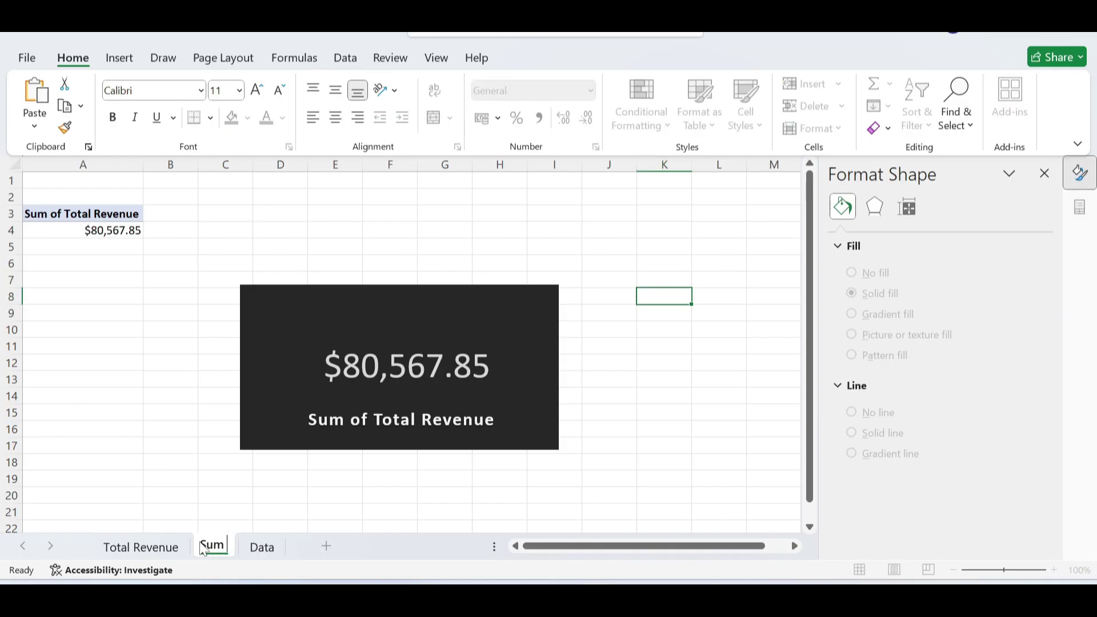
pyautogui.write(' of ')
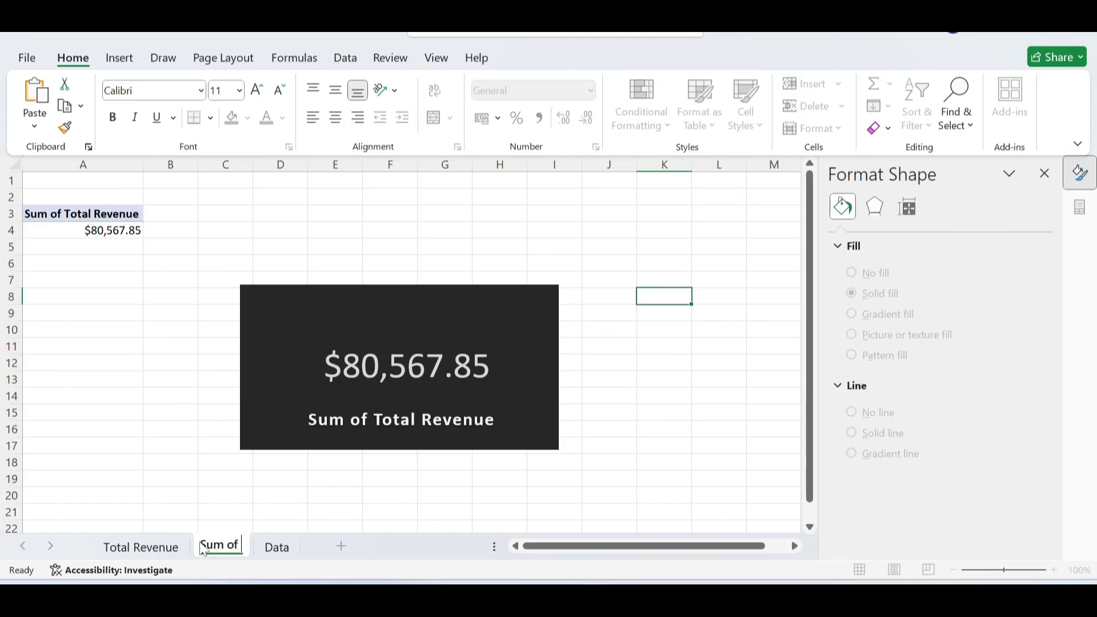
pyautogui.write('To')
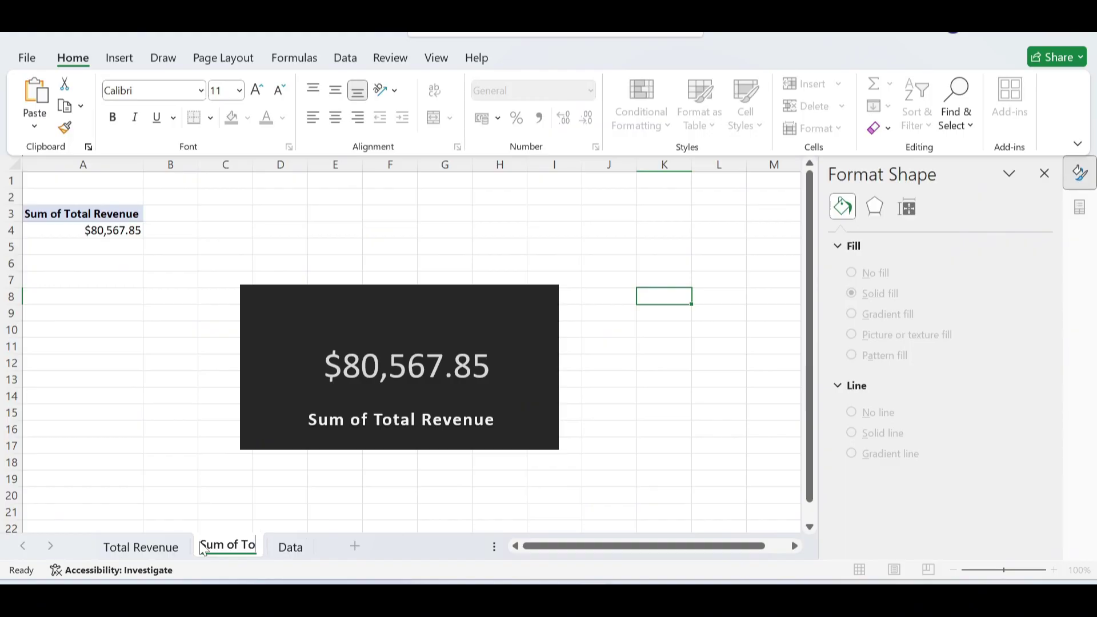
pyautogui.write('tal Units')
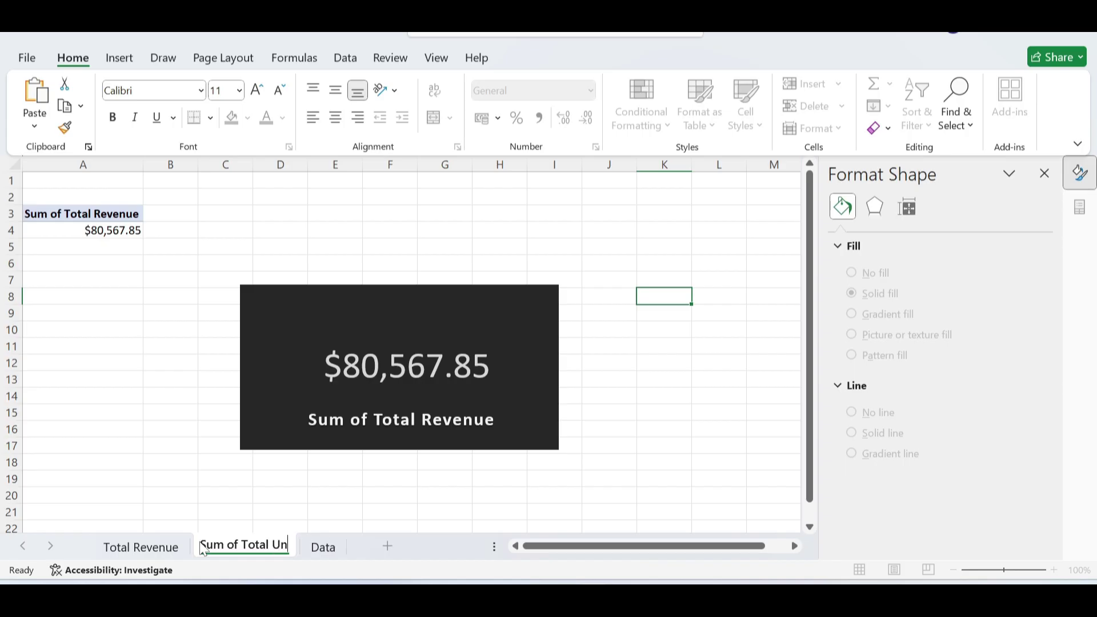
pyautogui.press('Return')
# - Replace Total Revenue with Units Sold as the summed value in the copied sheet's PivotTable
pyautogui.click(123, 215)
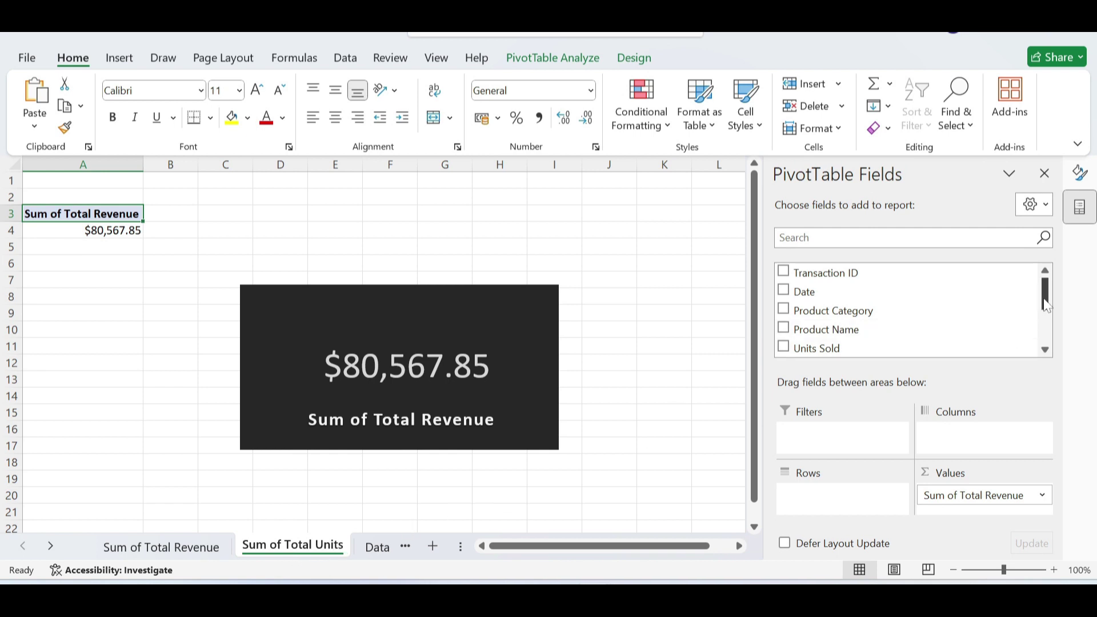
pyautogui.scroll(-3, 1046, 306)
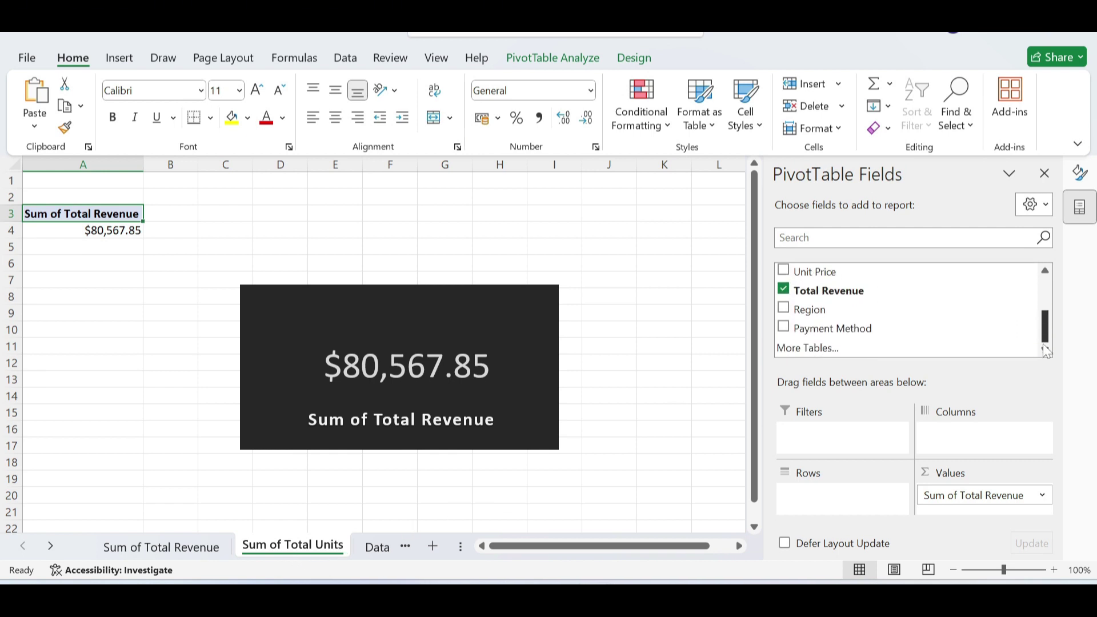
pyautogui.scroll(3, 1048, 313)
pyautogui.moveTo(1047, 313); pyautogui.dragTo(1043, 321)
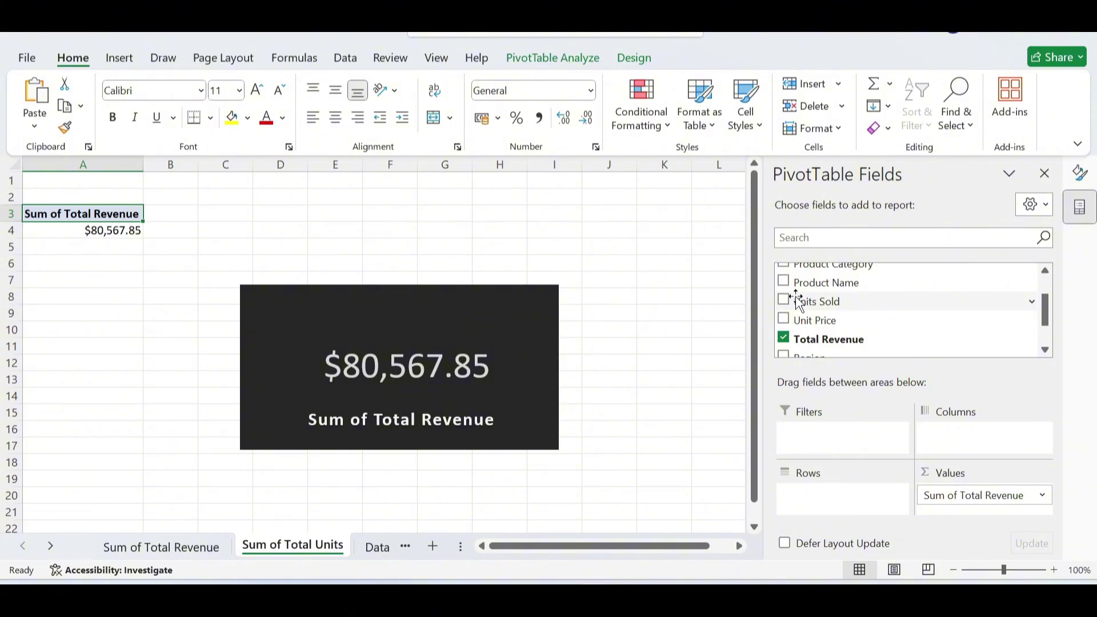
pyautogui.moveTo(799, 301); pyautogui.dragTo(959, 496)
pyautogui.scroll(1, 854, 314)
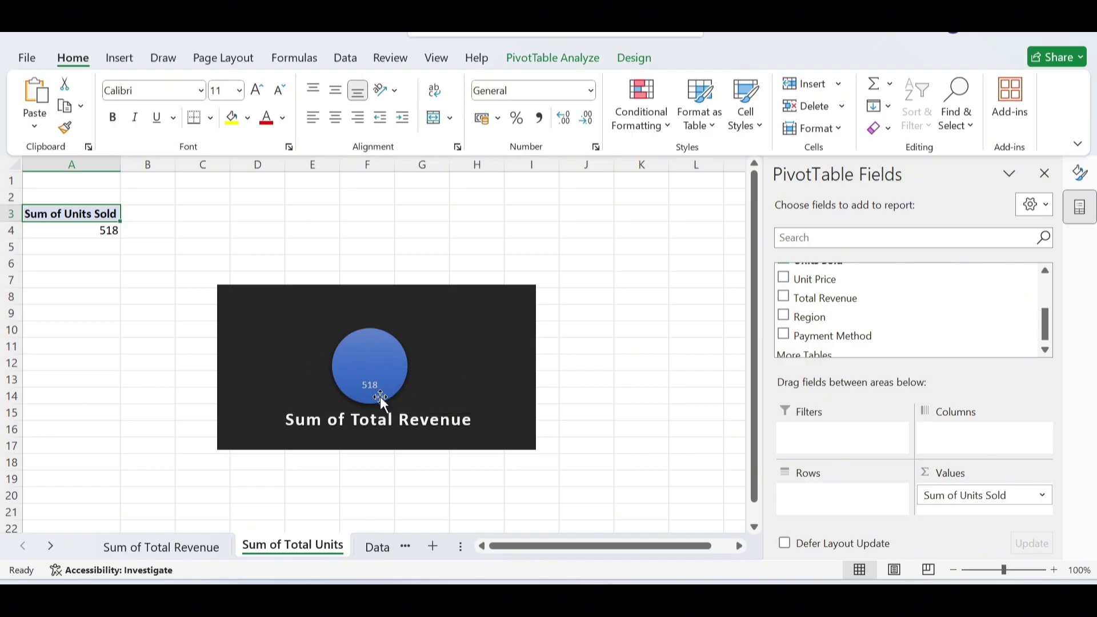
# - Move the units data label to the middle of the pie and set its font size to 66
pyautogui.moveTo(399, 375)
pyautogui.click(375, 386)
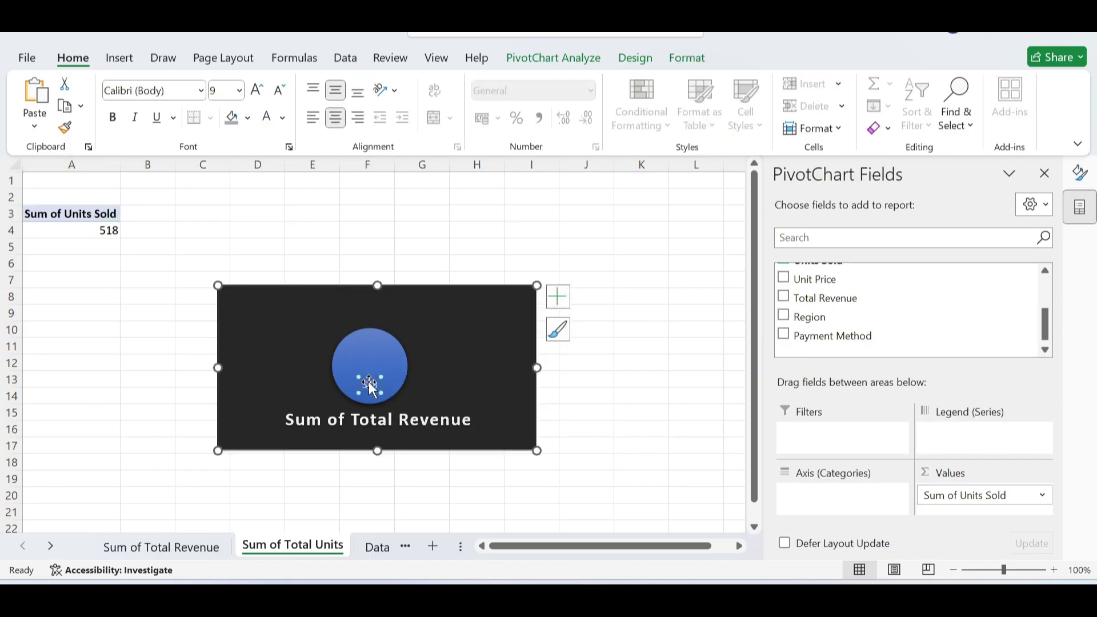
pyautogui.moveTo(371, 387); pyautogui.dragTo(370, 362)
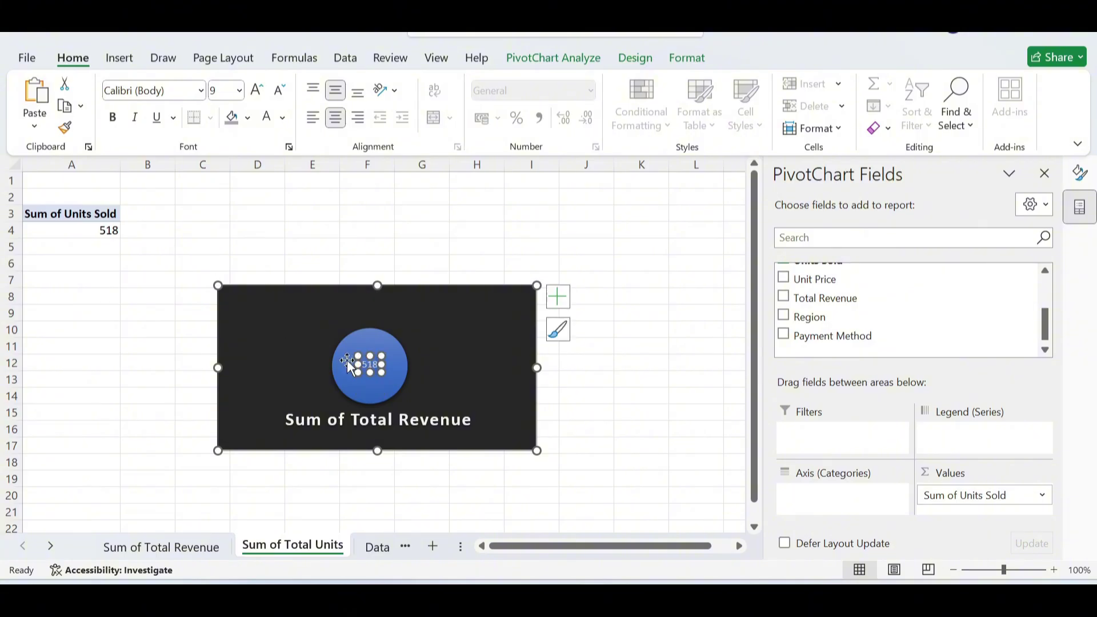
pyautogui.click(256, 90)
pyautogui.click(257, 90)
pyautogui.click(256, 90)
pyautogui.click(256, 90)
pyautogui.click(257, 90)
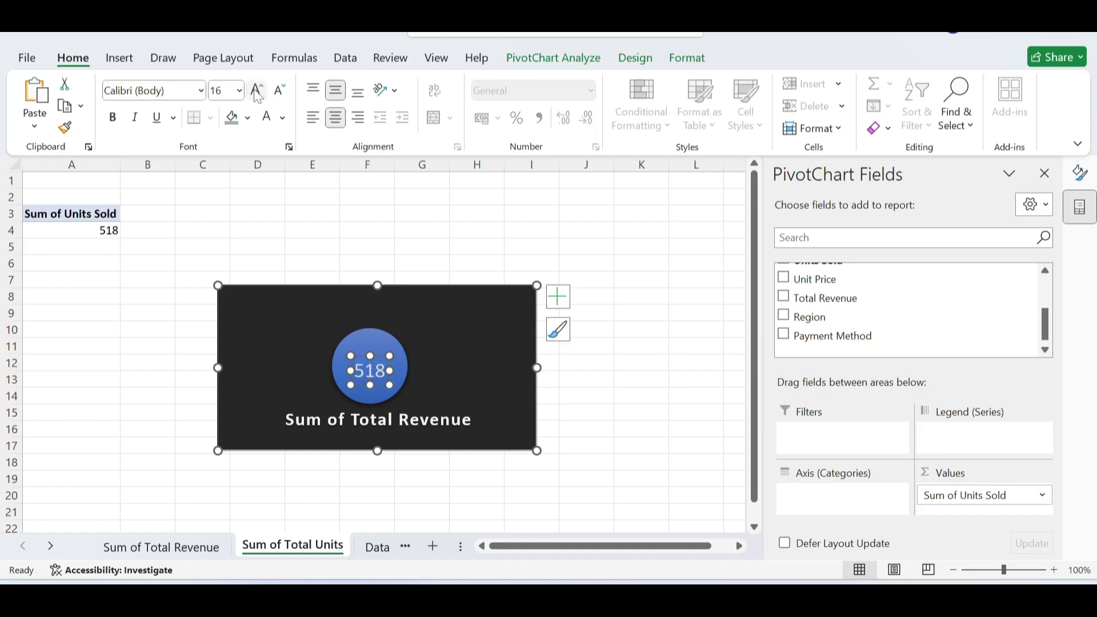
pyautogui.click(256, 90)
pyautogui.click(256, 90)
pyautogui.click(257, 90)
pyautogui.click(257, 90)
pyautogui.click(257, 91)
pyautogui.click(257, 90)
pyautogui.click(256, 91)
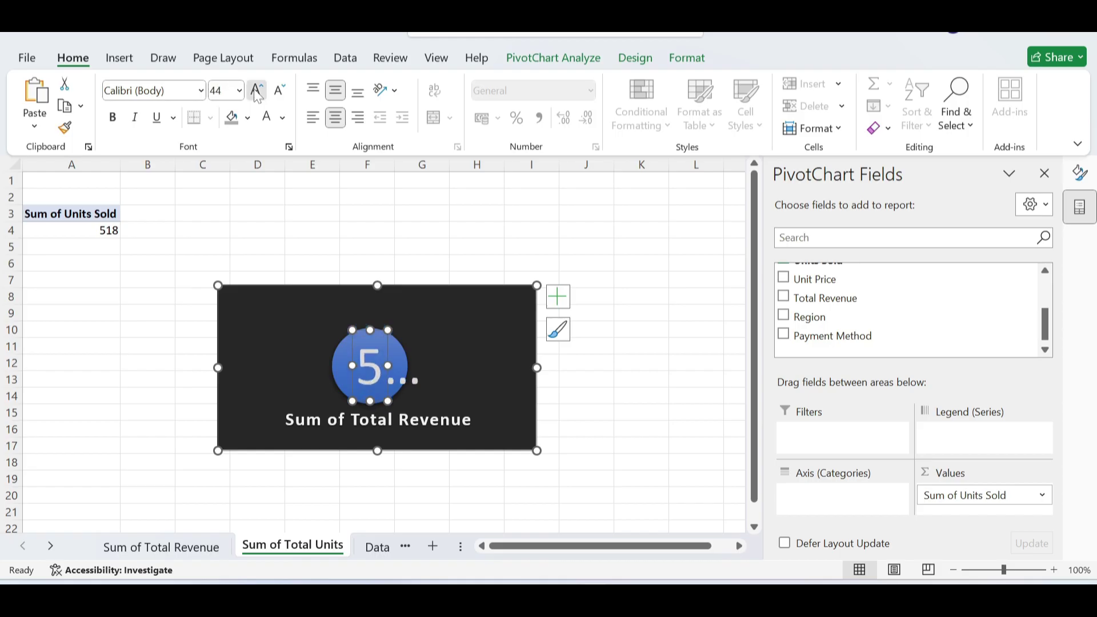
pyautogui.click(257, 90)
pyautogui.click(256, 90)
pyautogui.click(257, 90)
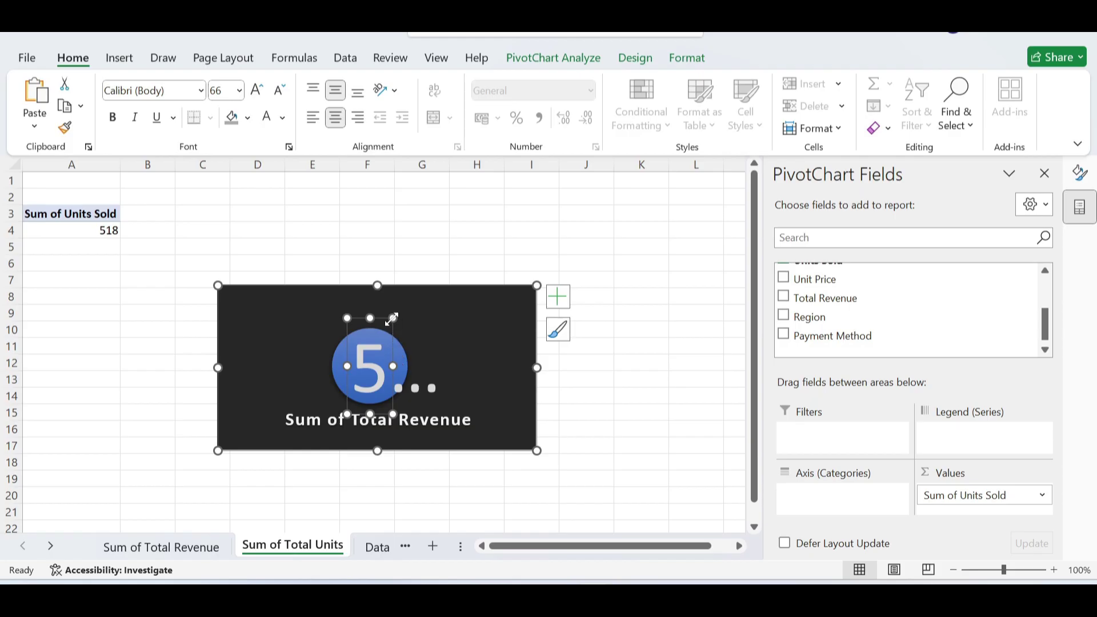
# - Widen the units data label's box so the whole number fits, and centre it over the pie
pyautogui.moveTo(393, 318); pyautogui.dragTo(480, 316)
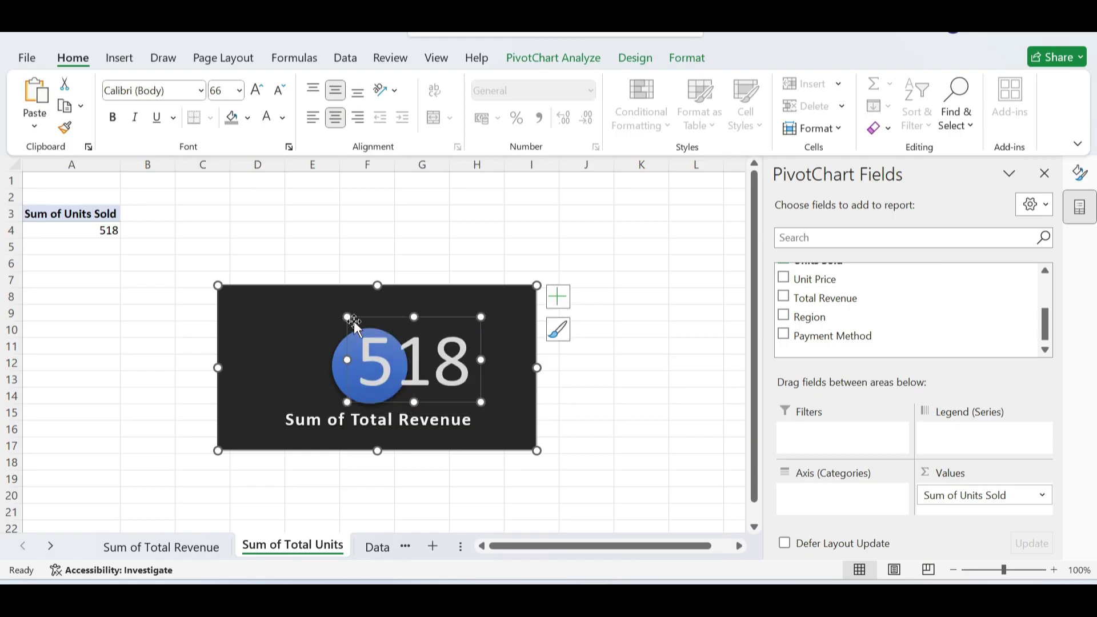
pyautogui.moveTo(347, 318); pyautogui.dragTo(287, 315)
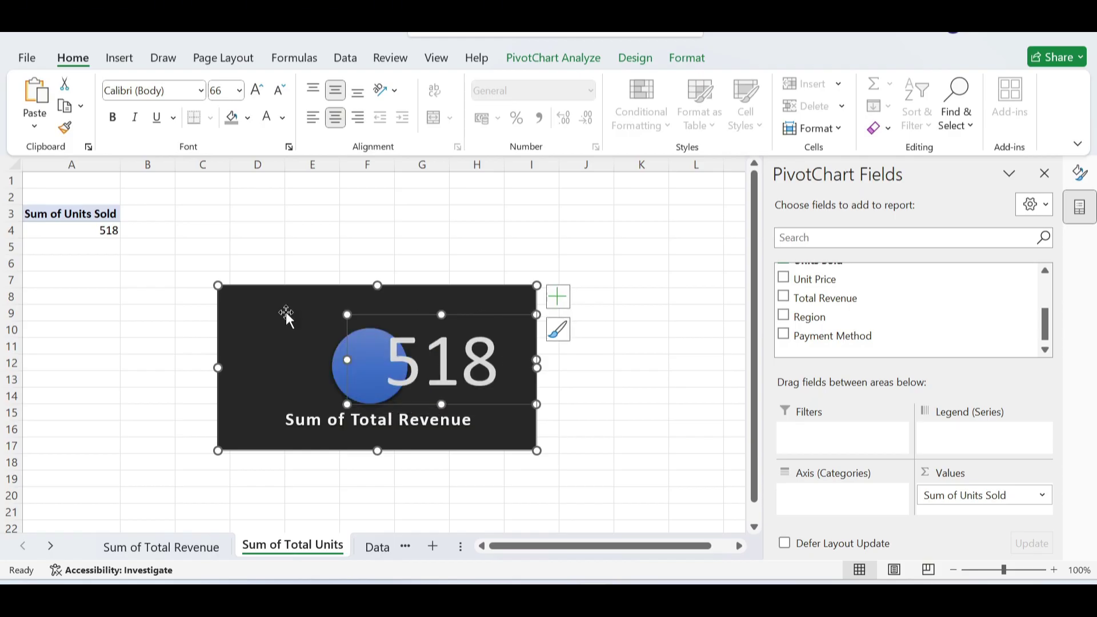
pyautogui.doubleClick(409, 361)
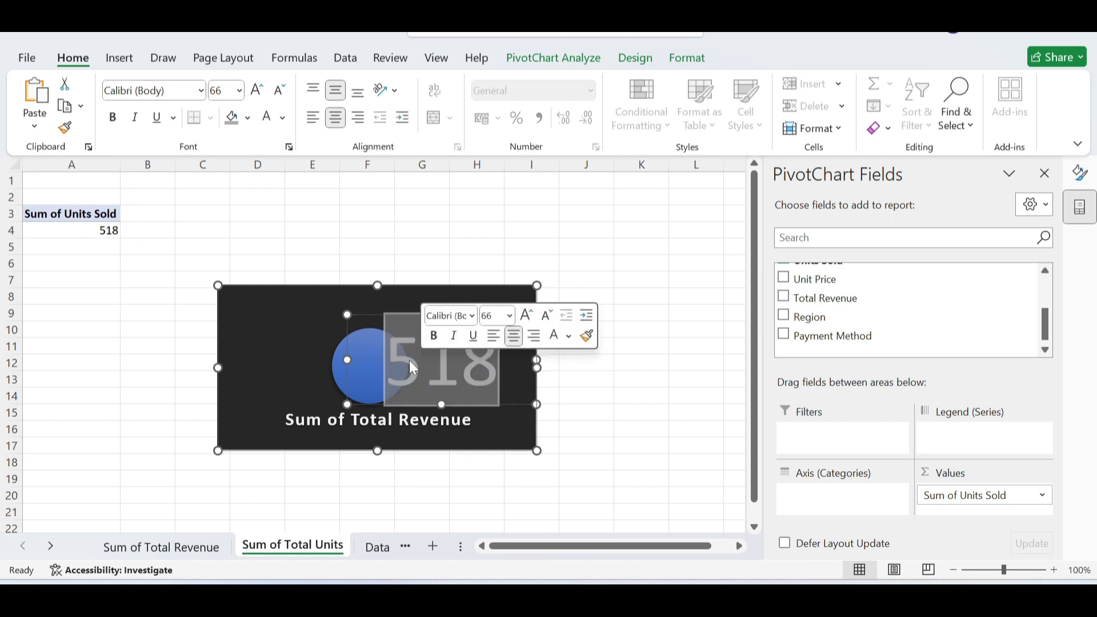
pyautogui.moveTo(375, 321); pyautogui.dragTo(294, 321)
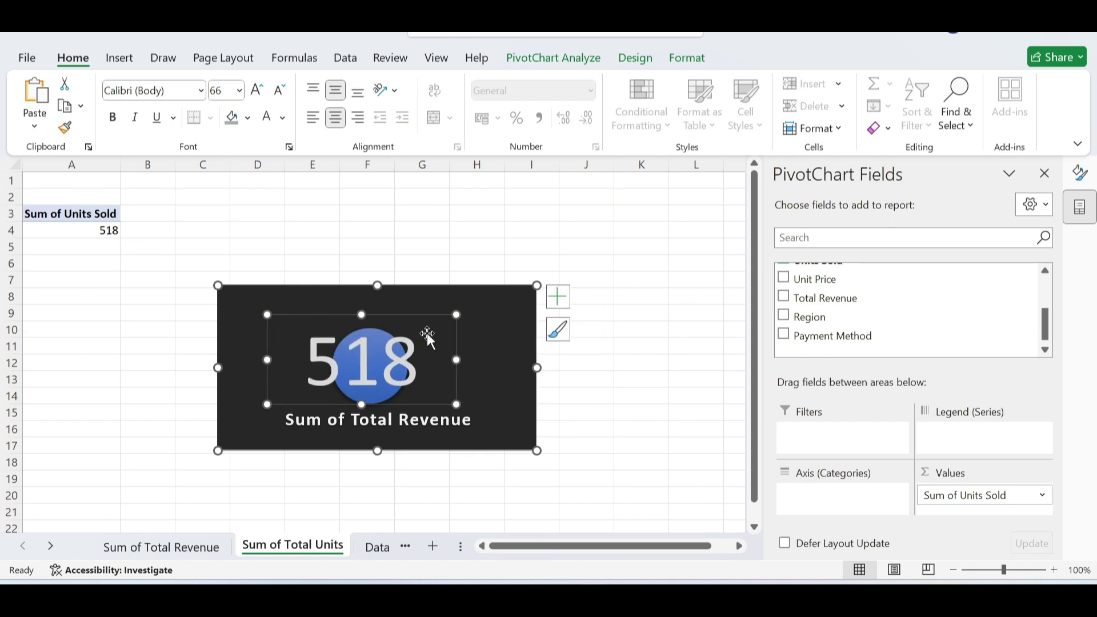
# - Give the units data label a solid fill so that it covers the blue pie behind the number
pyautogui.click(1046, 174)
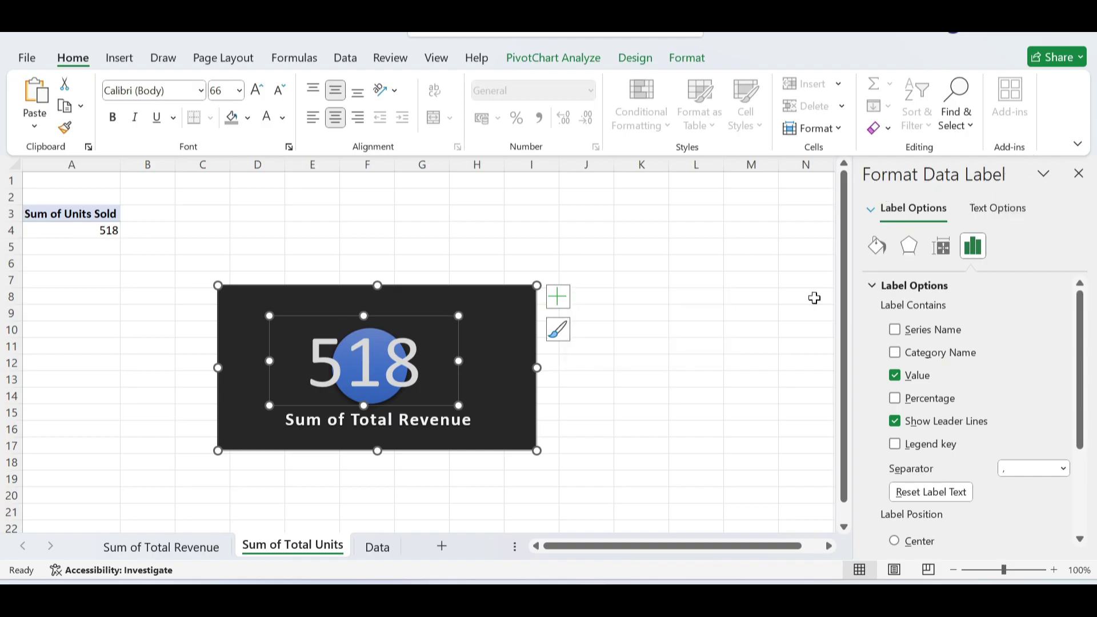
pyautogui.click(877, 246)
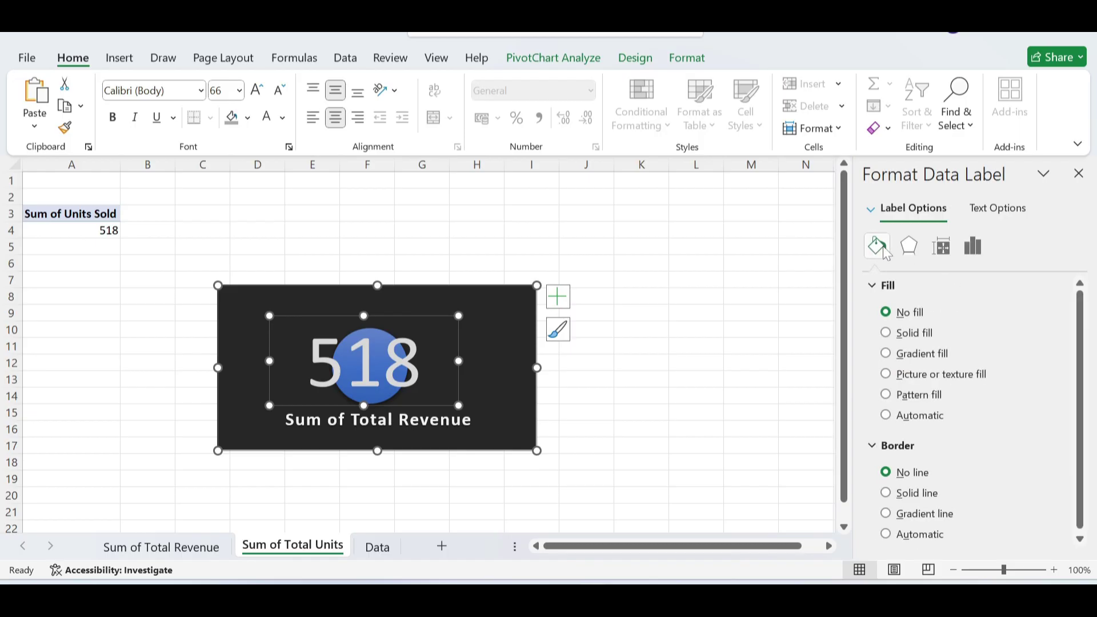
pyautogui.click(887, 333)
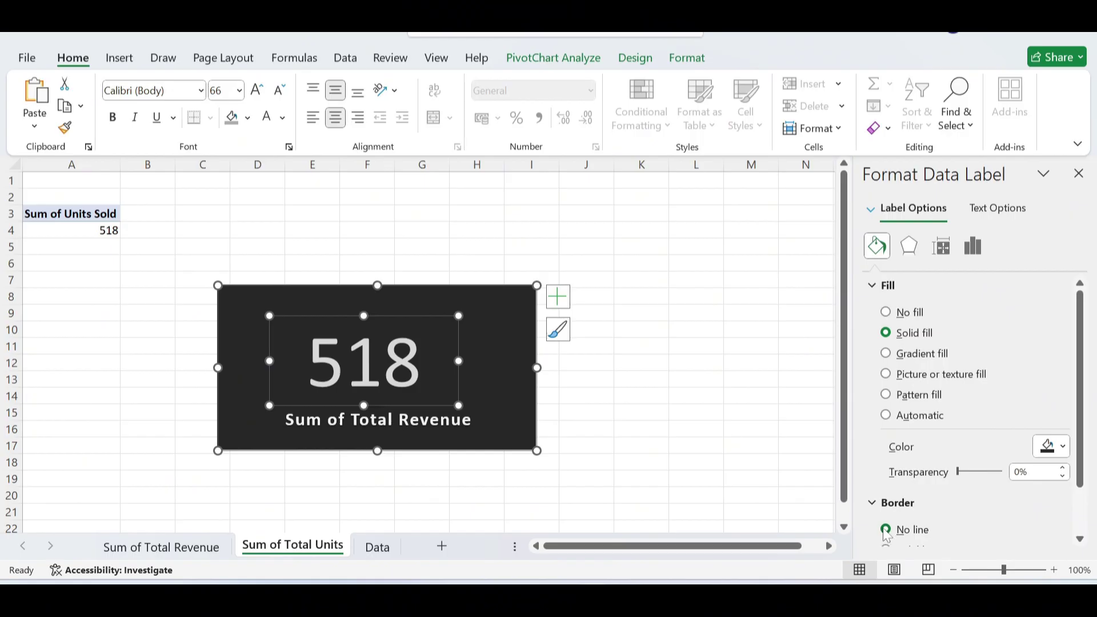
pyautogui.click(520, 393)
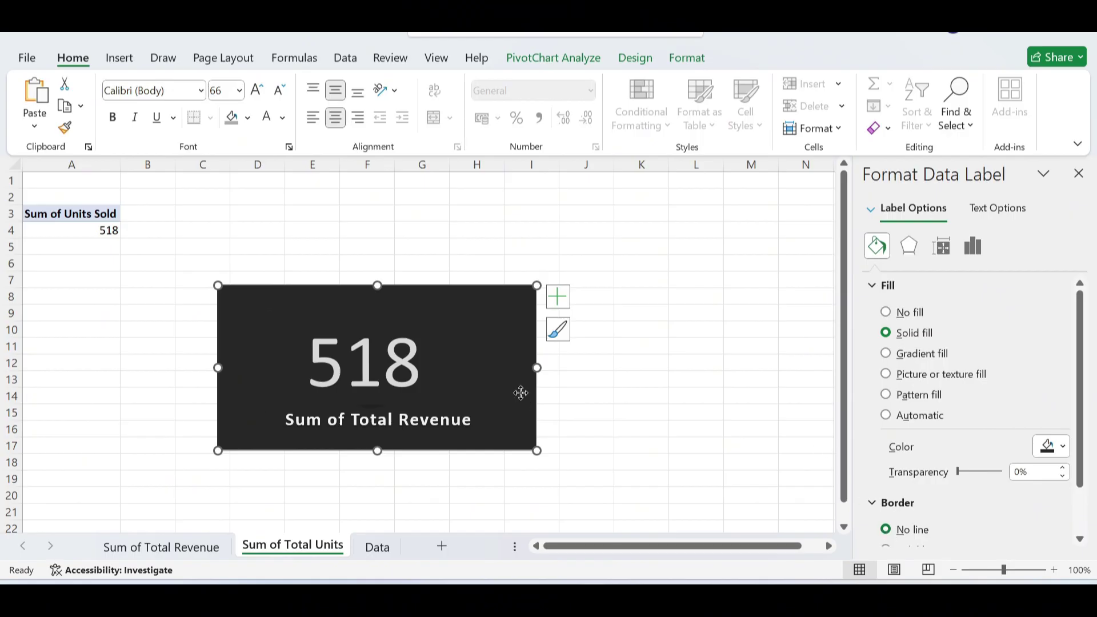
pyautogui.click(557, 412)
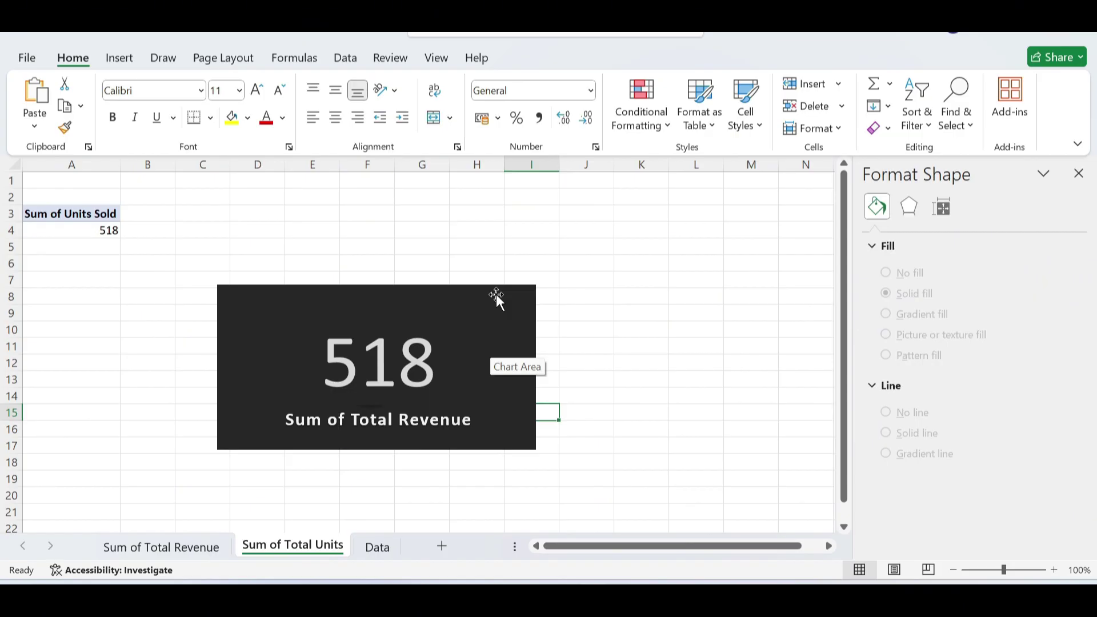
# - Change the card's chart title to Sum of Total Units
pyautogui.click(396, 420)
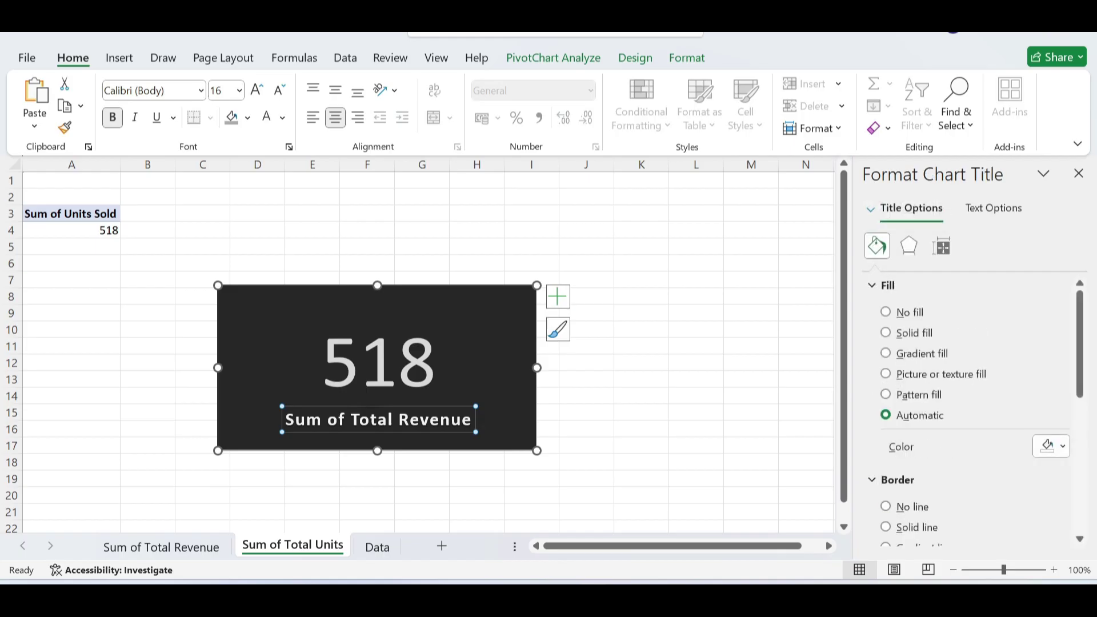
pyautogui.press('BackSpace')
pyautogui.press('BackSpace')
pyautogui.press('BackSpace')
pyautogui.press('BackSpace')
pyautogui.press('BackSpace')
pyautogui.press('BackSpace')
pyautogui.press('BackSpace')
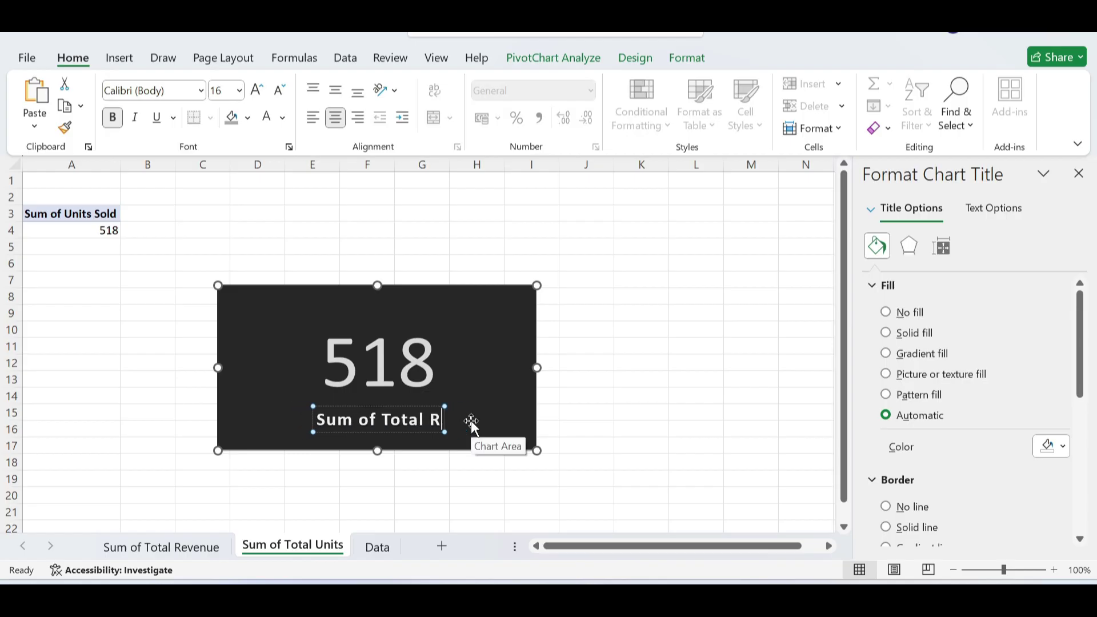
pyautogui.write('Units')
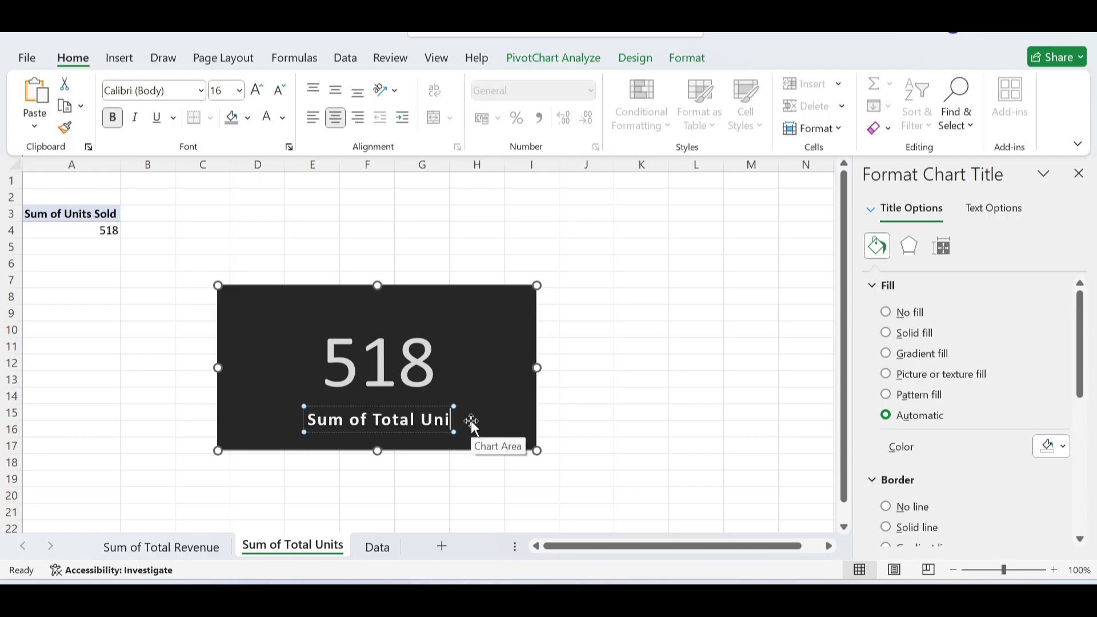
pyautogui.click(700, 395)
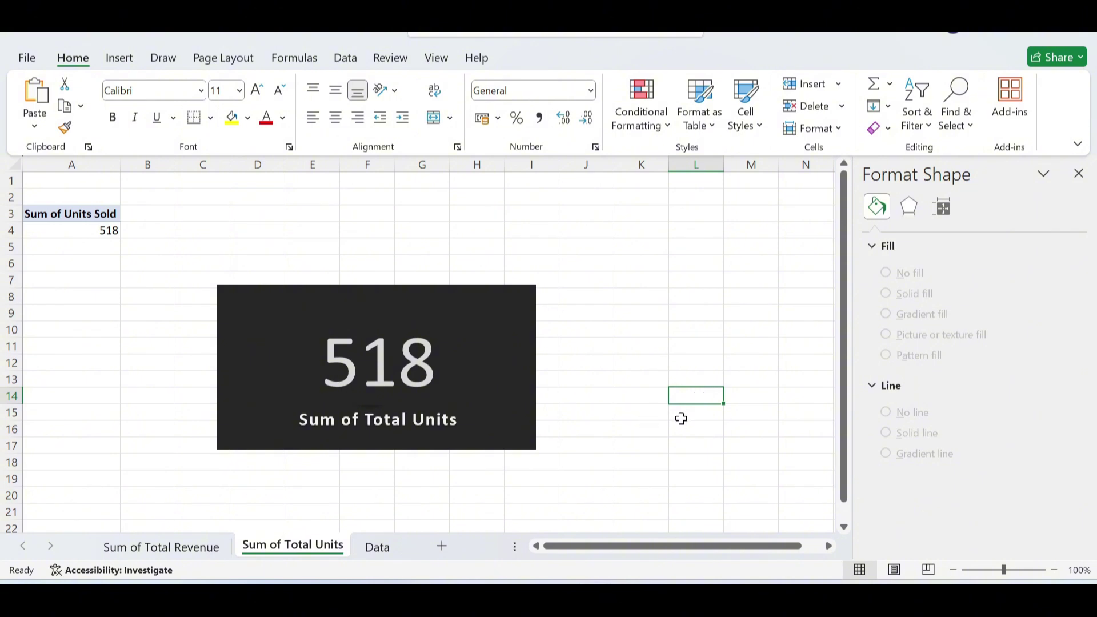
# - After checking the research questions in Notepad, duplicate the Sum of Total Units sheet before Data in Excel and name the copy Total Revenue
pyautogui.moveTo(708, 599)
pyautogui.click(704, 520)
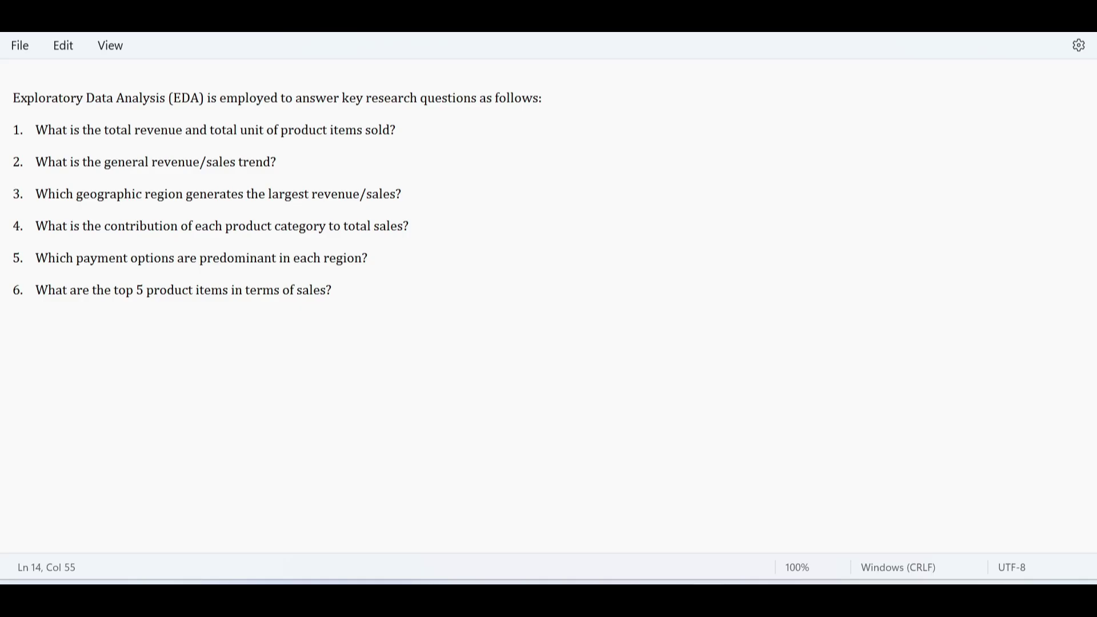
pyautogui.click(665, 599)
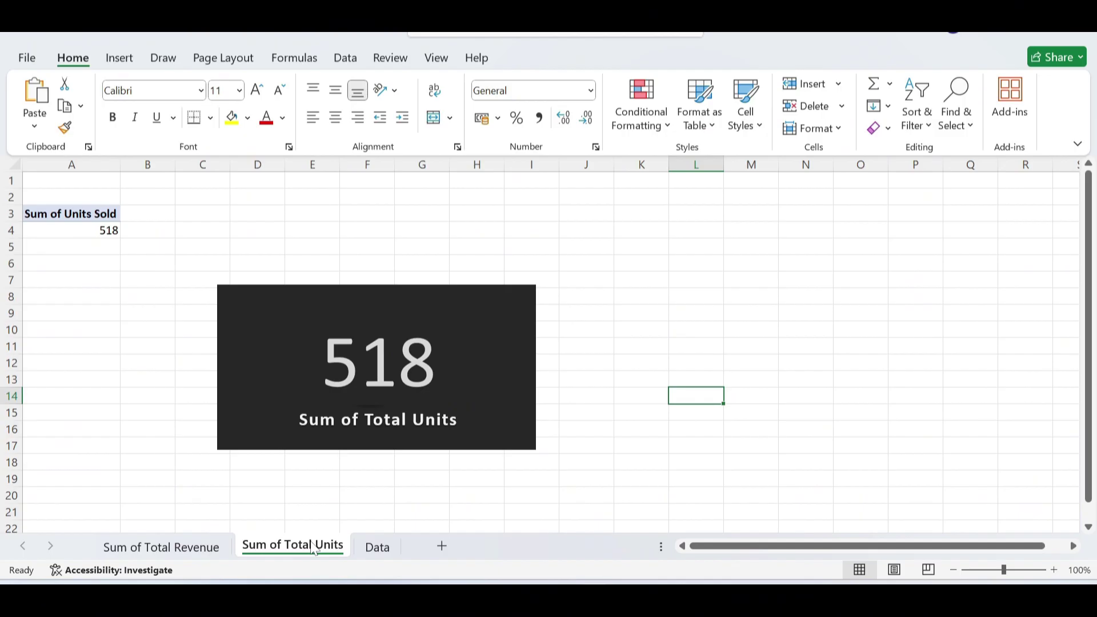
pyautogui.moveTo(314, 549); pyautogui.dragTo(428, 550)
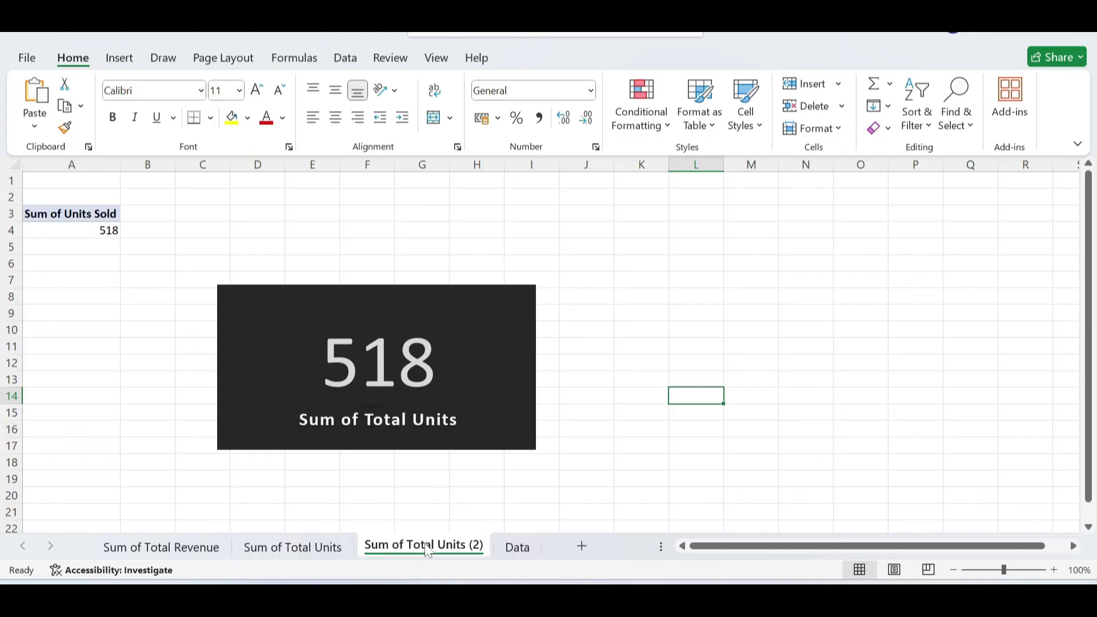
pyautogui.doubleClick(472, 547)
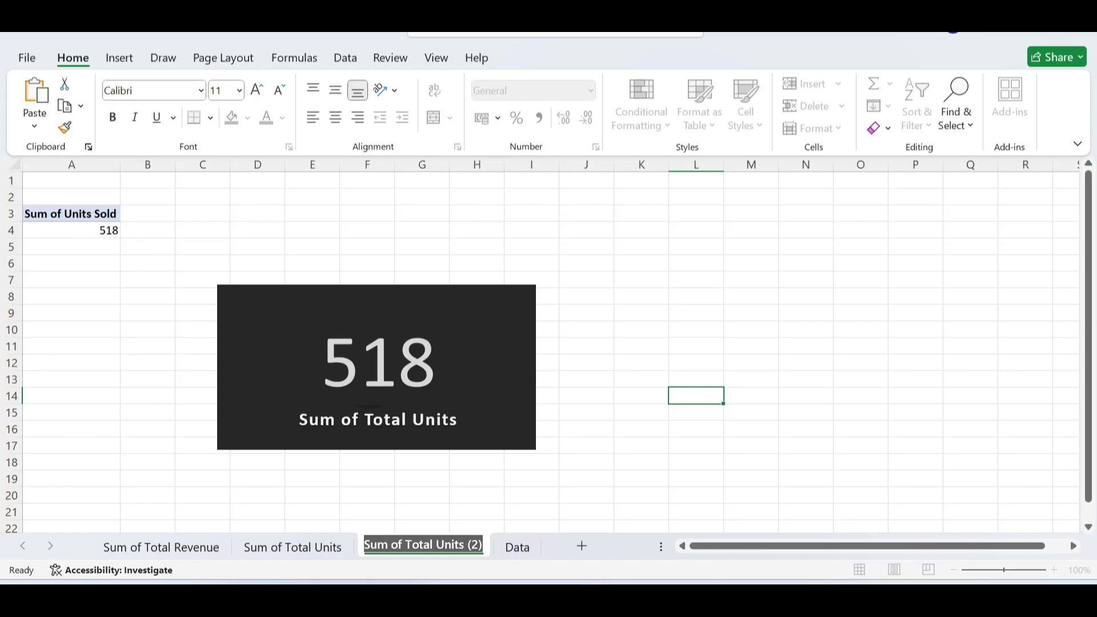
pyautogui.write('Tot')
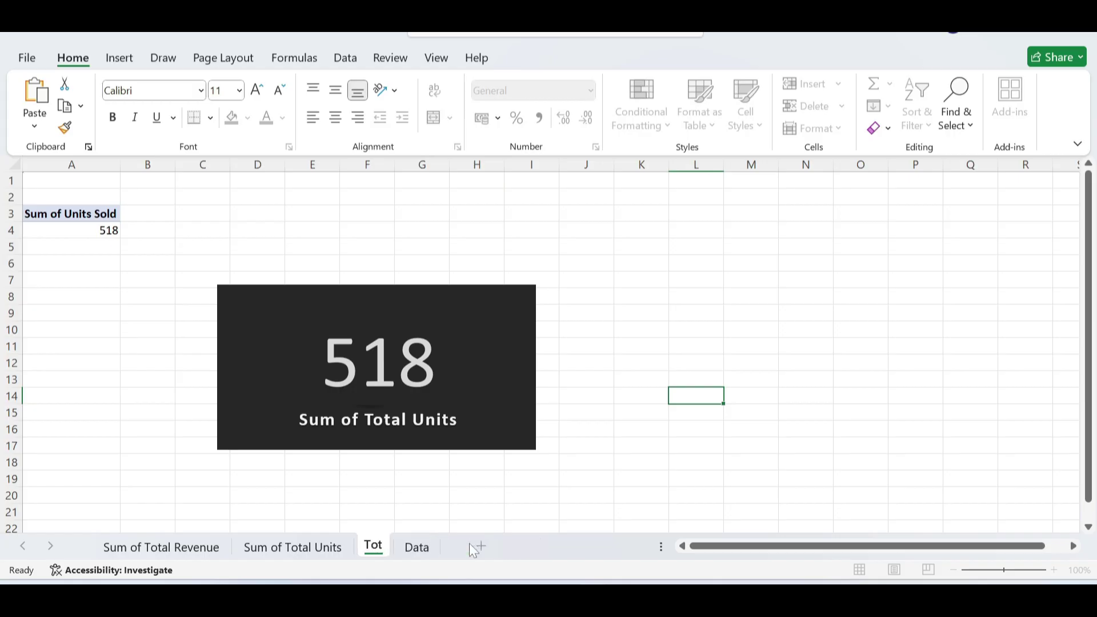
pyautogui.write('al Rev')
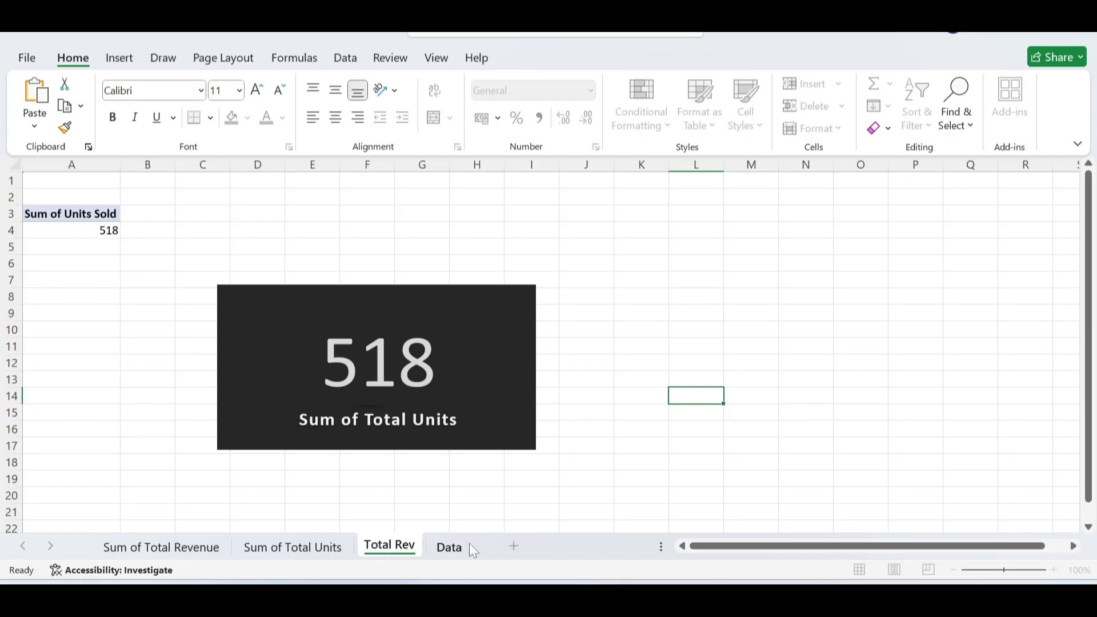
pyautogui.write('enue')
pyautogui.press('Return')
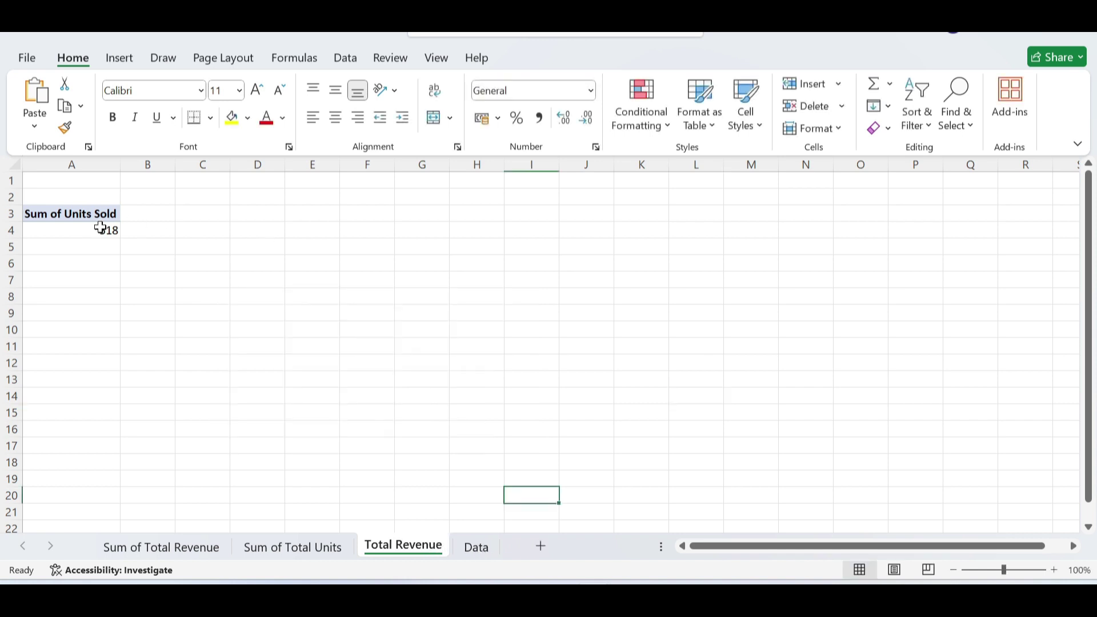
# - Remove Units Sold from the values of the PivotTable on the Total Revenue sheet
pyautogui.click(84, 213)
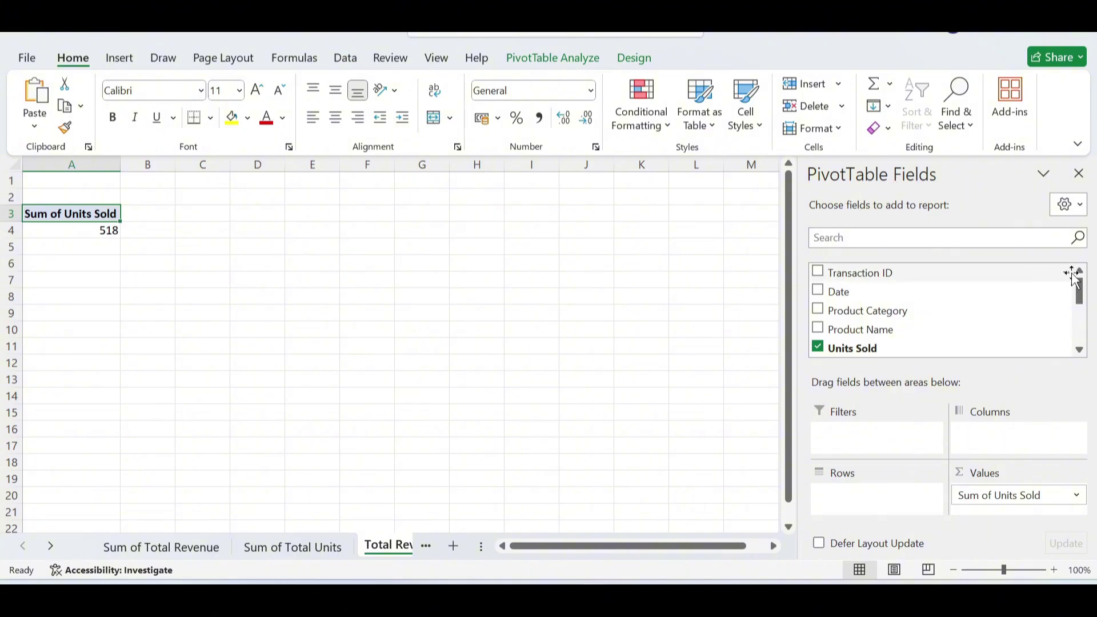
pyautogui.moveTo(1080, 288)
pyautogui.mouseDown()
pyautogui.moveTo(1092, 334)
pyautogui.moveTo(1092, 289)
pyautogui.mouseUp()
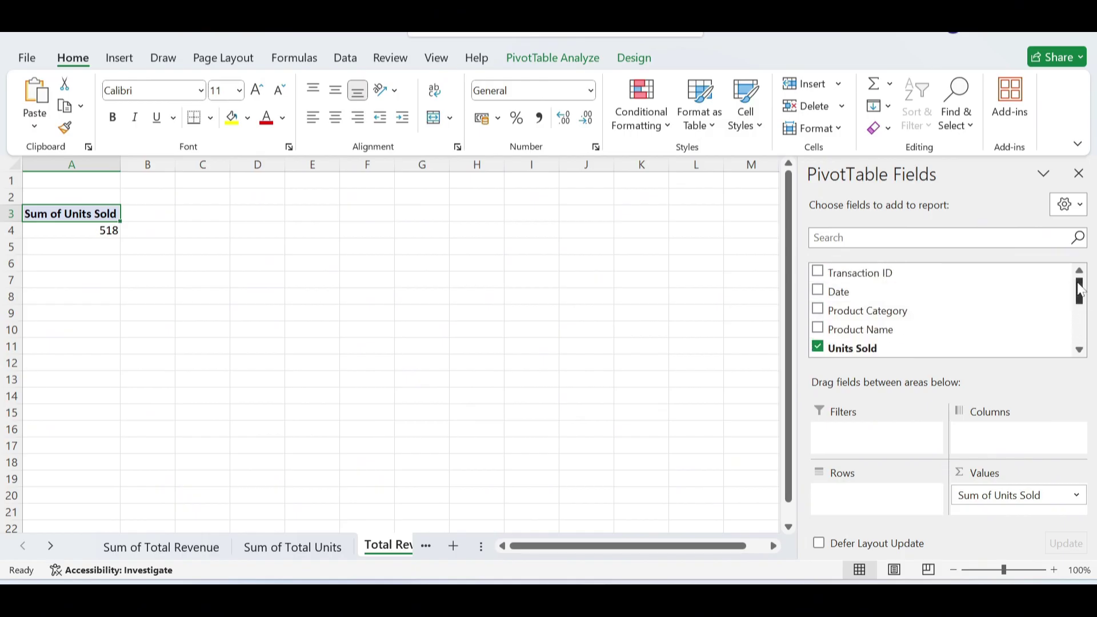
pyautogui.moveTo(1080, 289); pyautogui.dragTo(1079, 332)
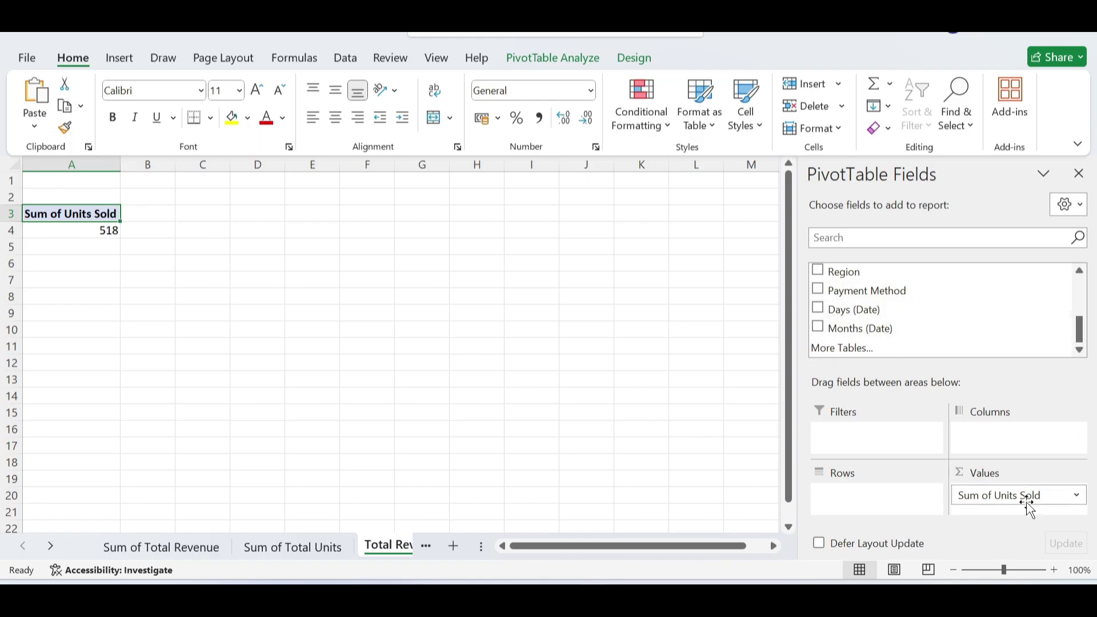
pyautogui.moveTo(1028, 505); pyautogui.dragTo(925, 311)
pyautogui.scroll(-2, 1078, 318)
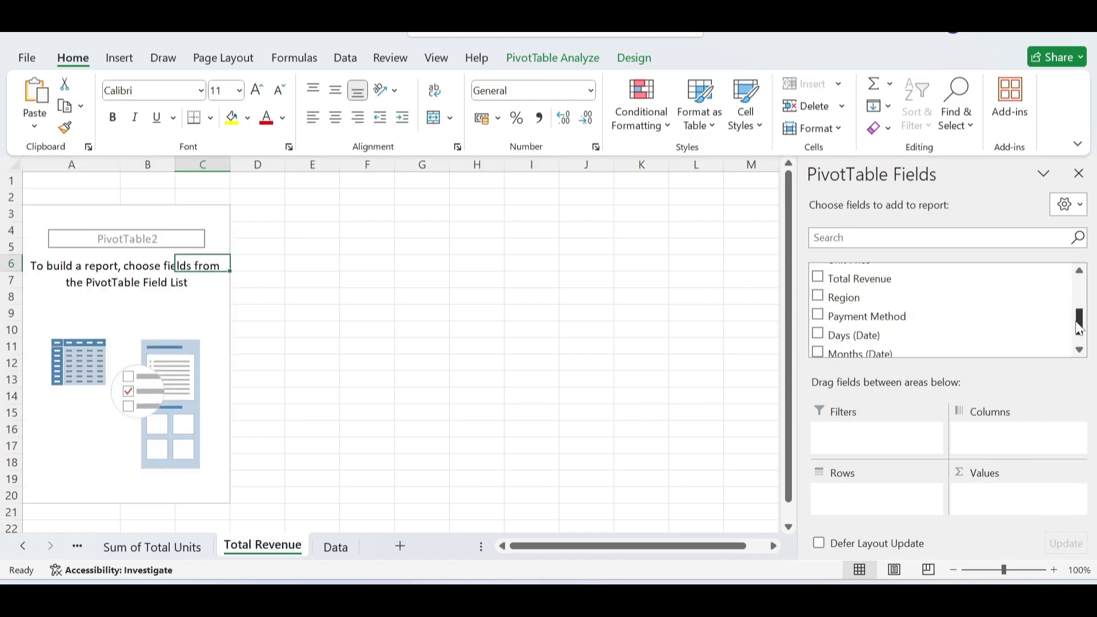
# - Lay out the PivotTable with Date as rows, Product Category as columns and the sum of Total Revenue as values
pyautogui.moveTo(1080, 328); pyautogui.dragTo(1079, 286)
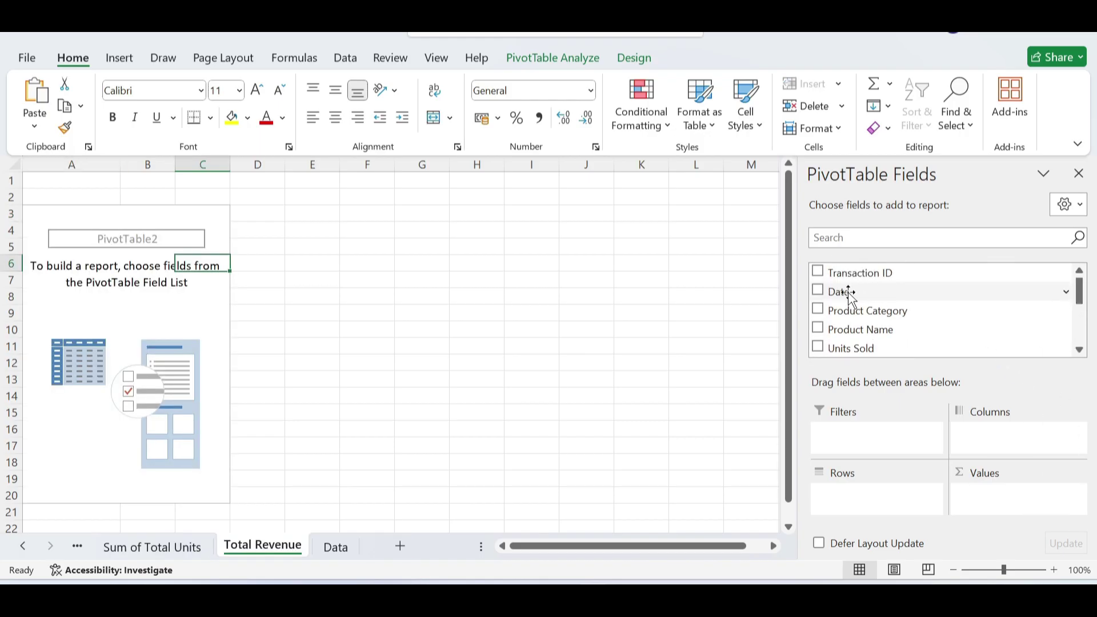
pyautogui.moveTo(849, 295); pyautogui.dragTo(854, 500)
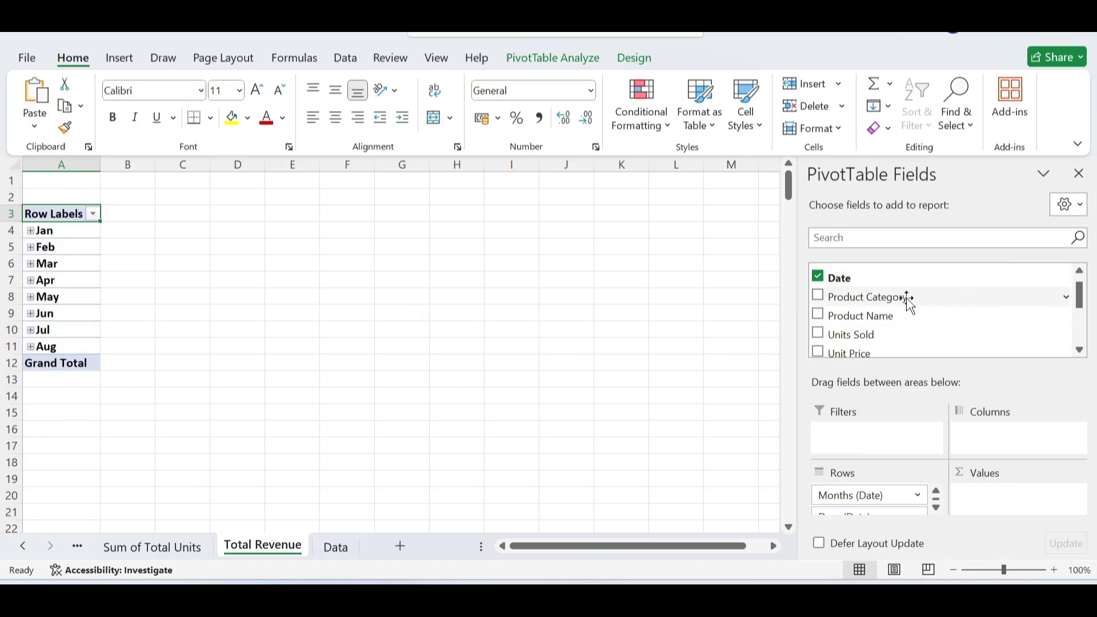
pyautogui.moveTo(901, 300); pyautogui.dragTo(995, 436)
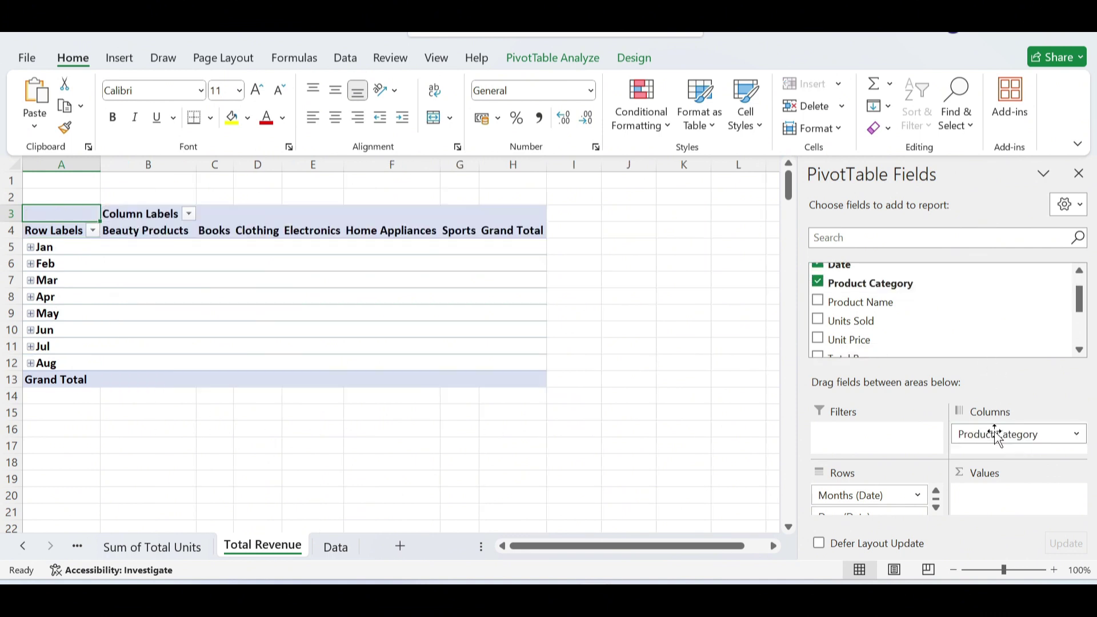
pyautogui.scroll(-2, 893, 308)
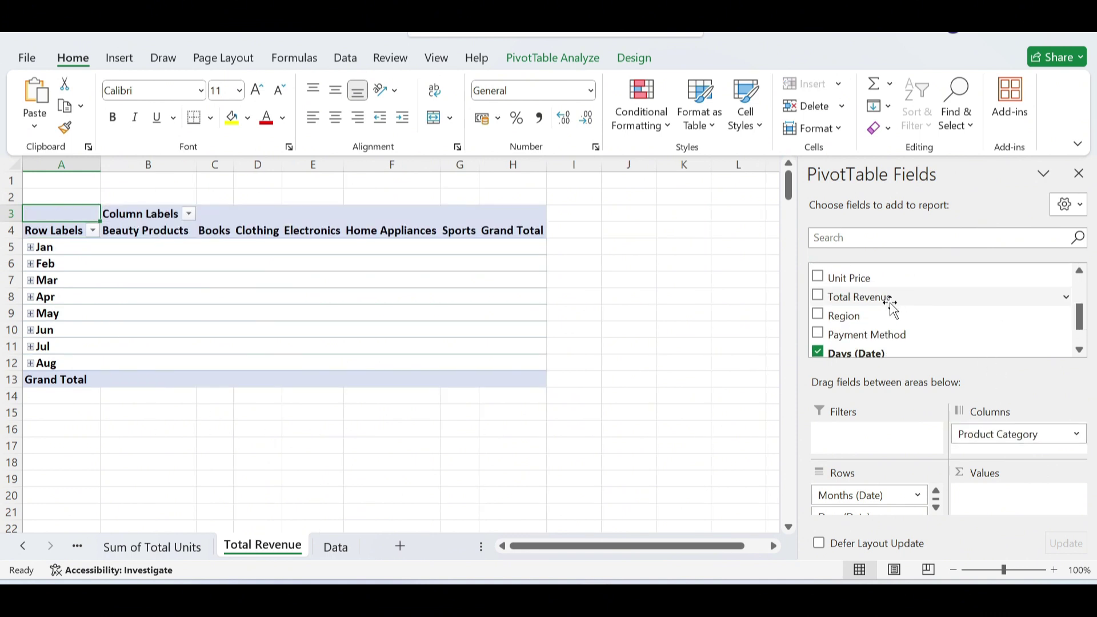
pyautogui.moveTo(888, 296); pyautogui.dragTo(1009, 496)
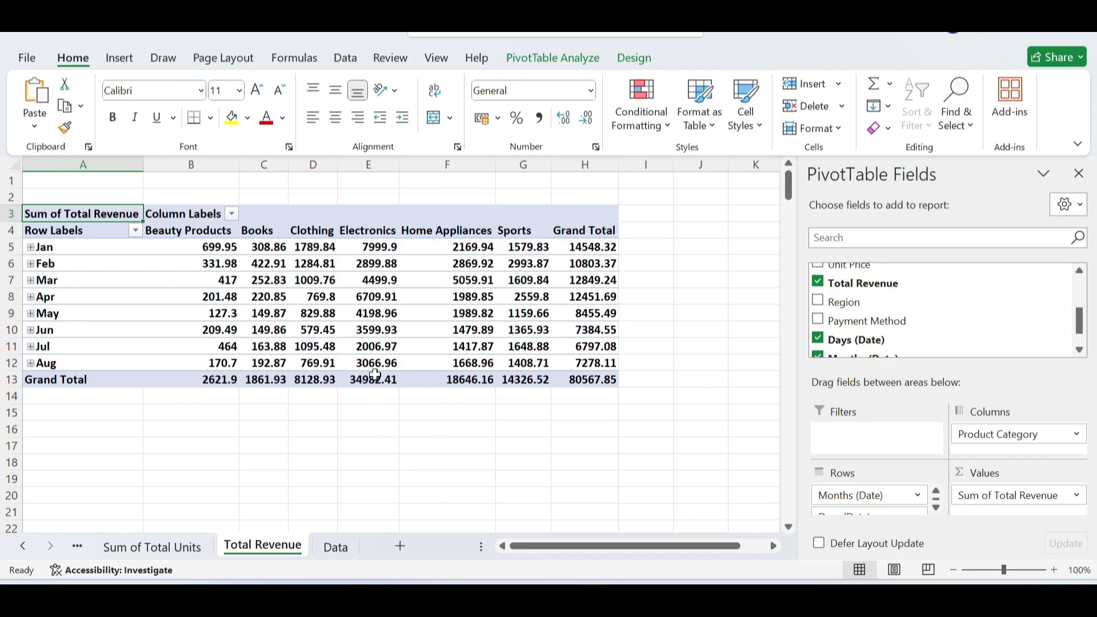
# - Turn off the PivotTable's grand totals for rows and columns, and turn off its subtotals
pyautogui.moveTo(375, 375)
pyautogui.click(629, 58)
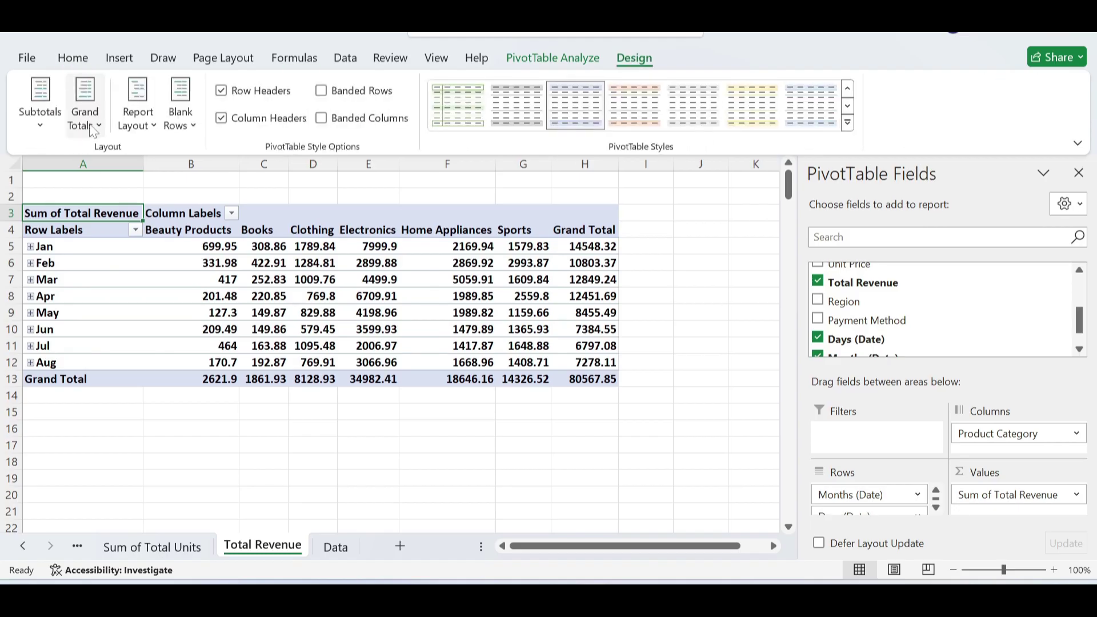
pyautogui.click(88, 120)
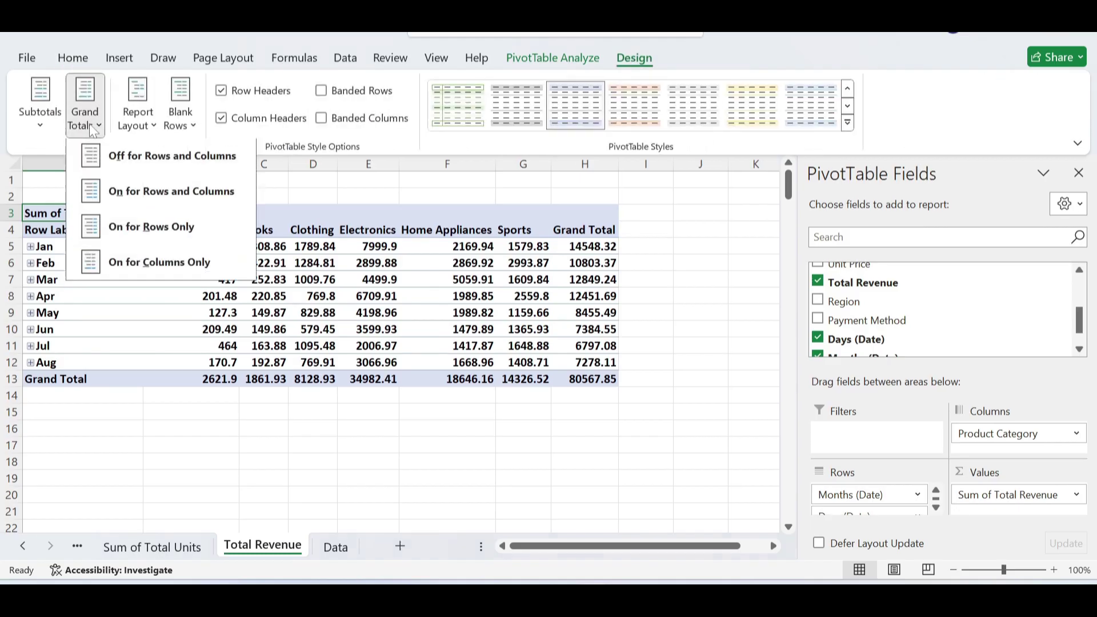
pyautogui.click(138, 166)
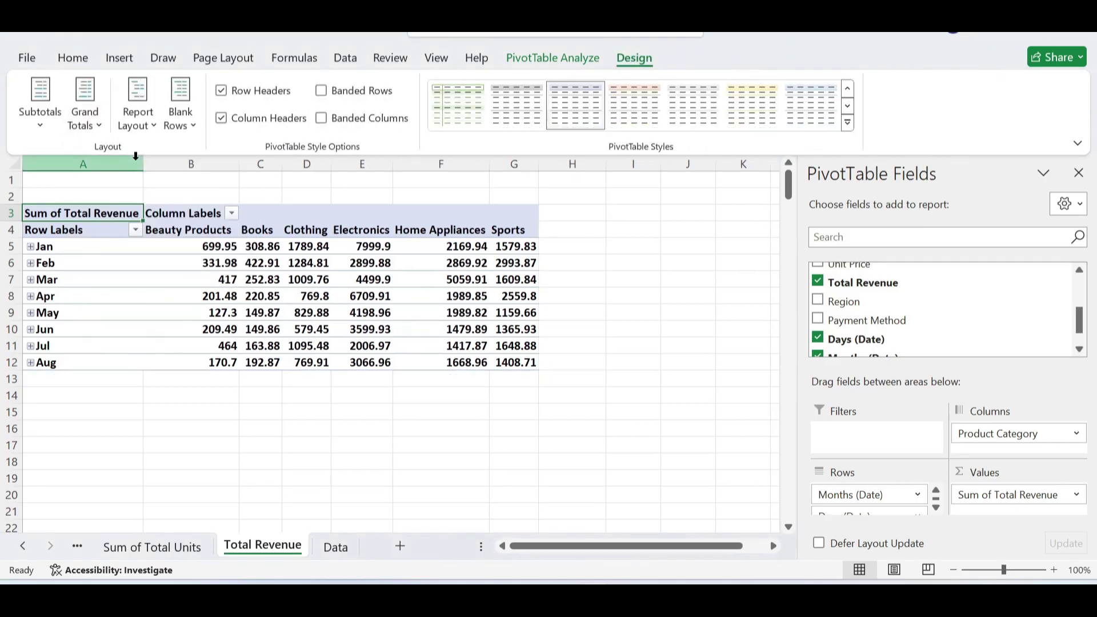
pyautogui.click(40, 124)
pyautogui.click(85, 159)
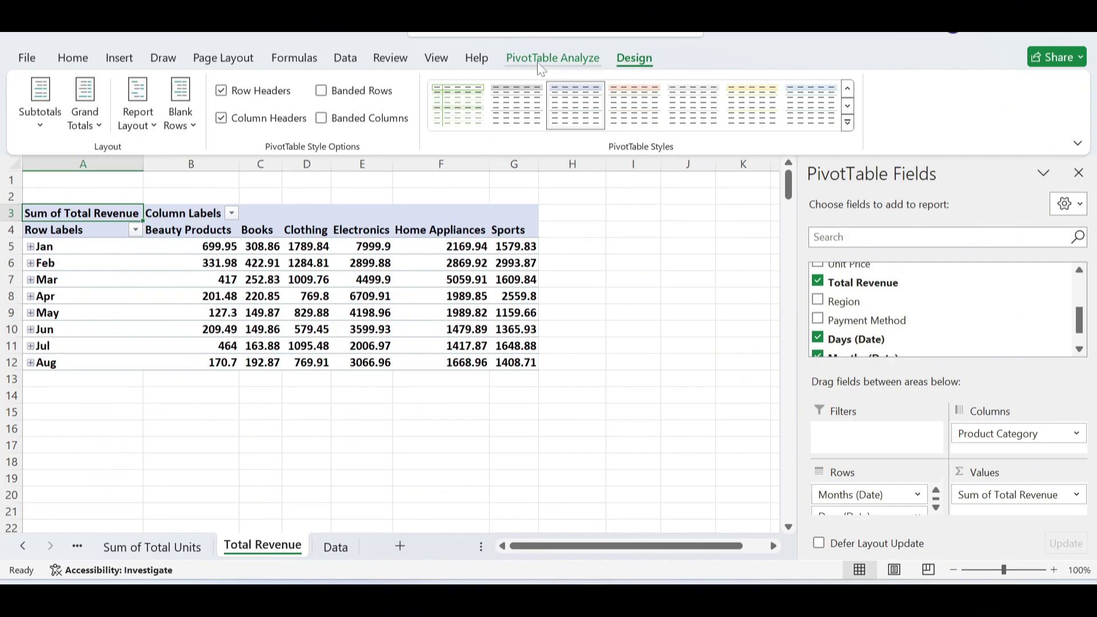
# - Insert a basic 2-D line PivotChart from the monthly revenue by product category
pyautogui.click(541, 63)
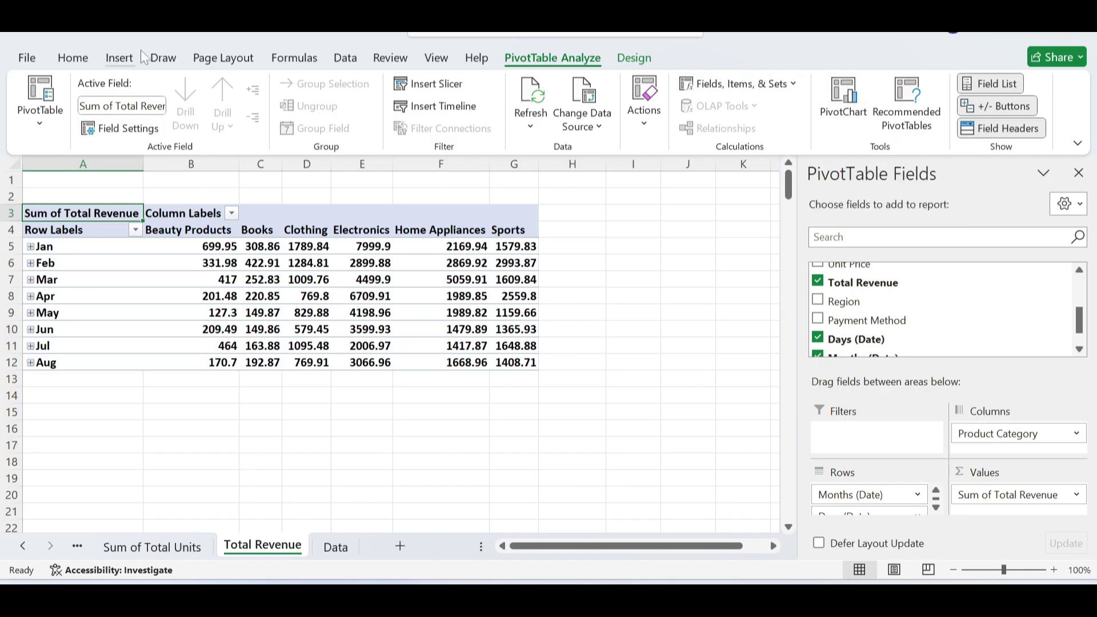
pyautogui.click(120, 60)
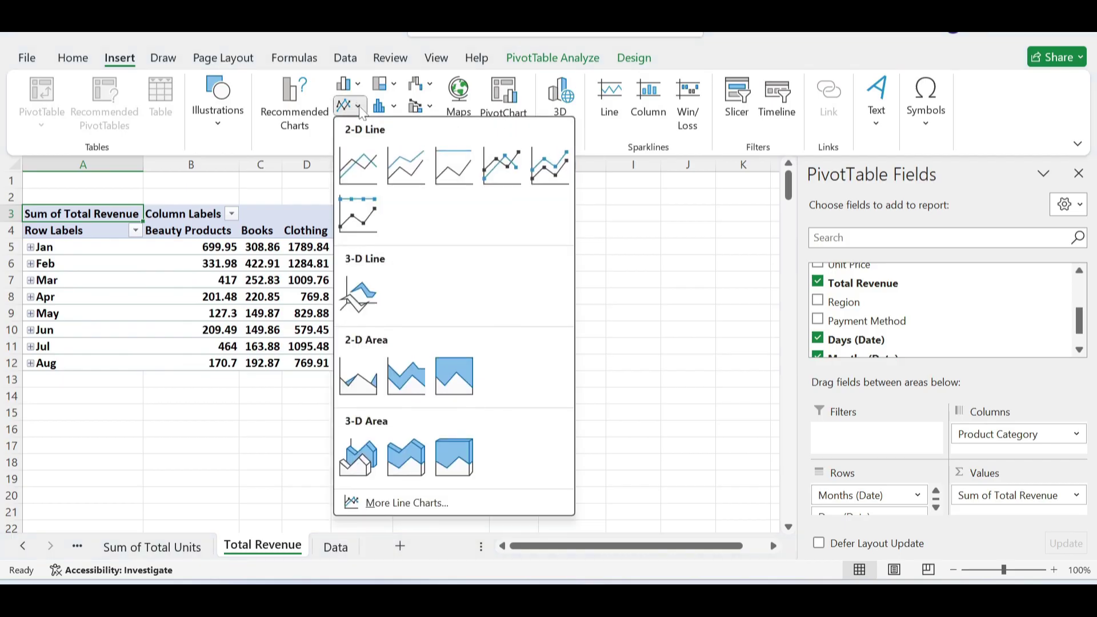
pyautogui.click(358, 166)
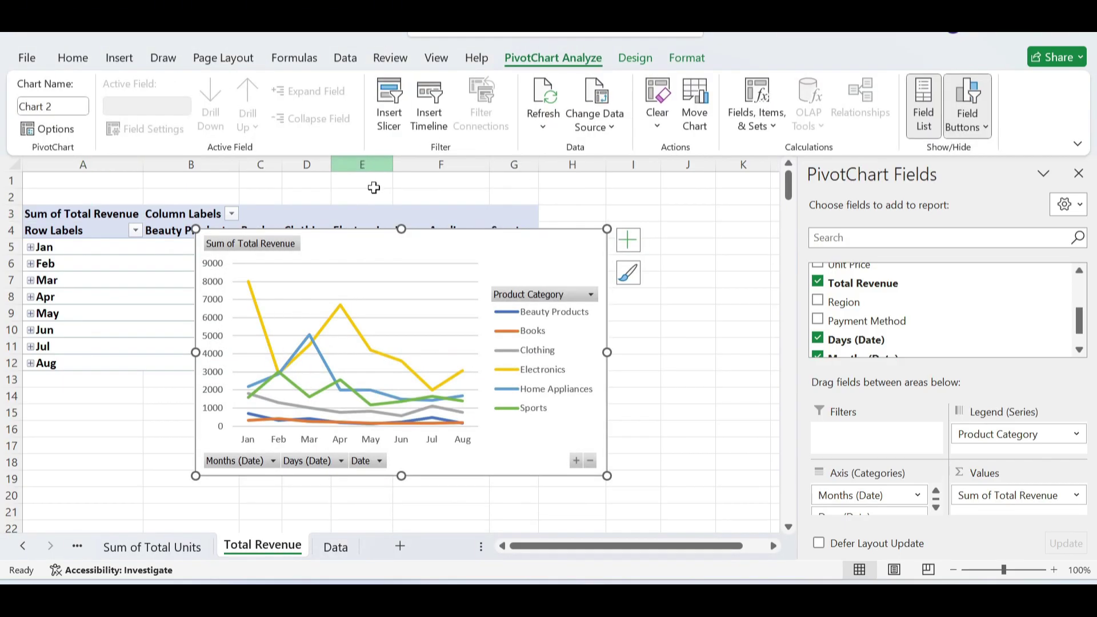
# - Shift the line chart to the right so it starts around column E, and hide all its field buttons
pyautogui.moveTo(529, 247); pyautogui.dragTo(668, 252)
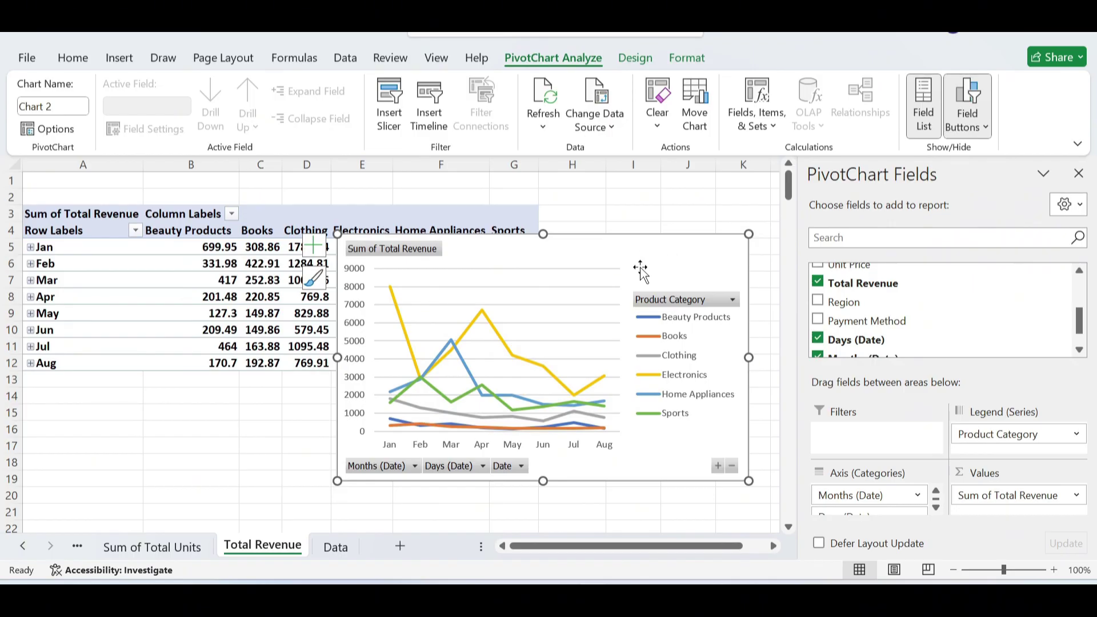
pyautogui.rightClick(405, 251)
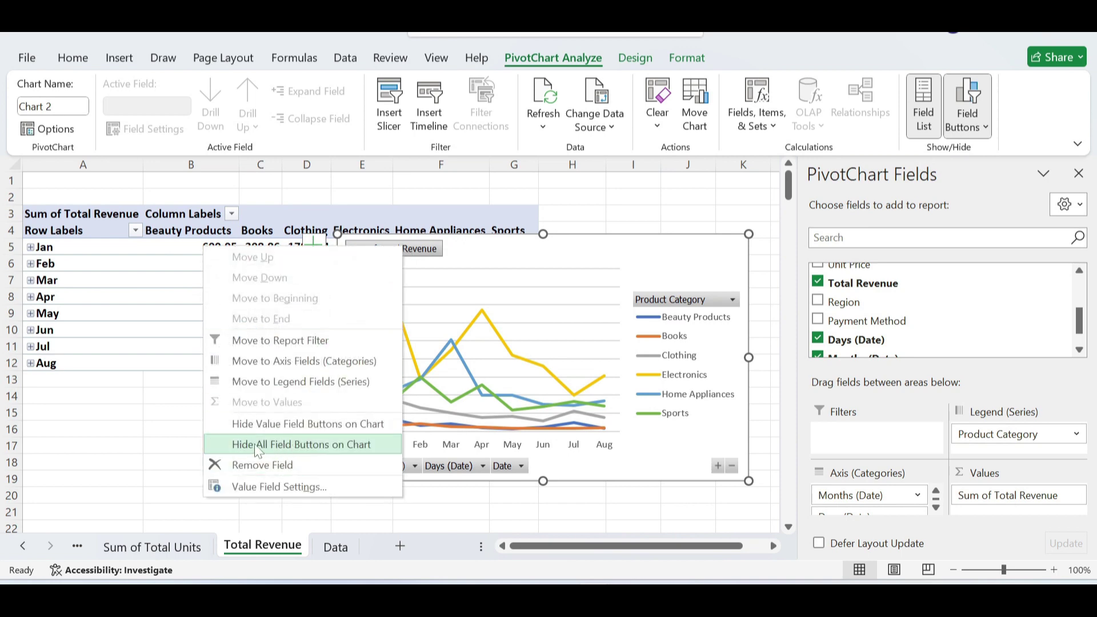
pyautogui.click(341, 450)
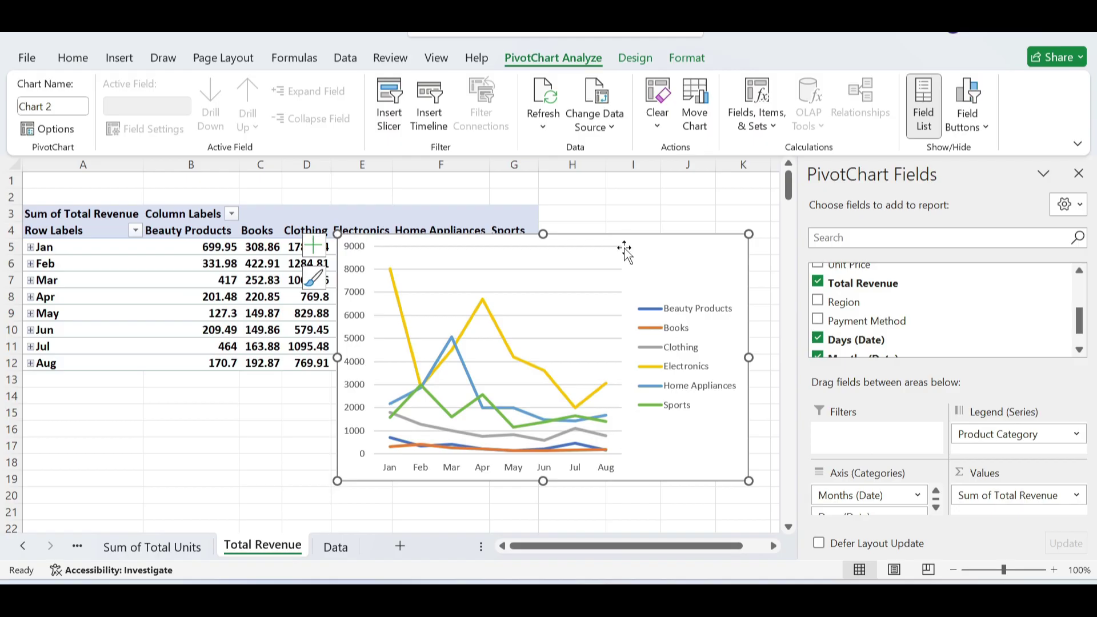
# - Apply the dark chart style to the line chart and give its chart area a solid dark gray fill
pyautogui.doubleClick(665, 258)
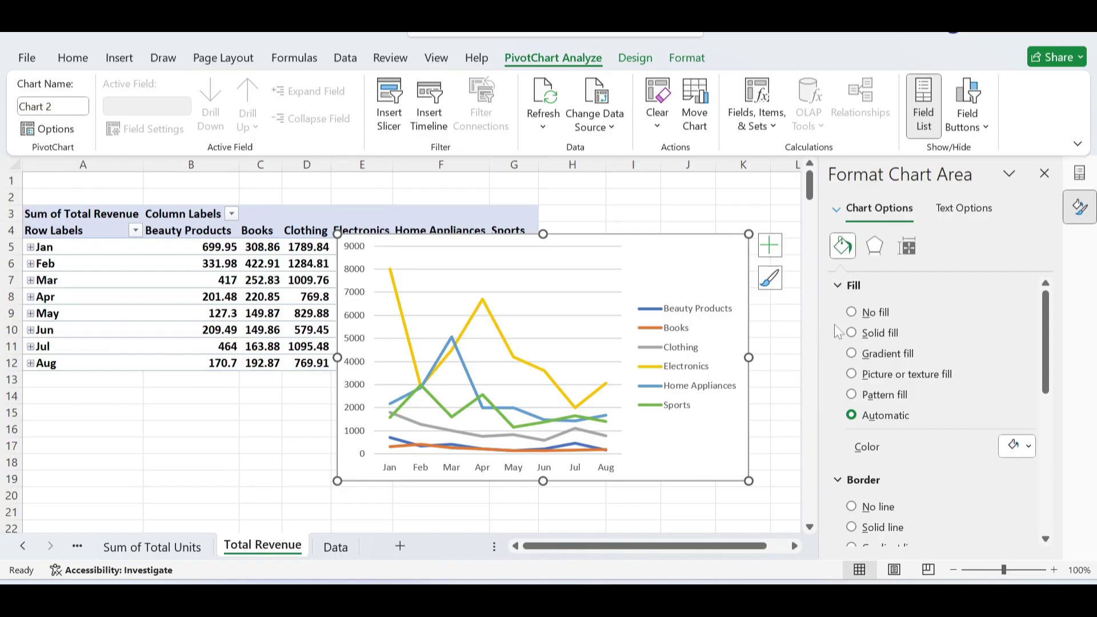
pyautogui.click(852, 334)
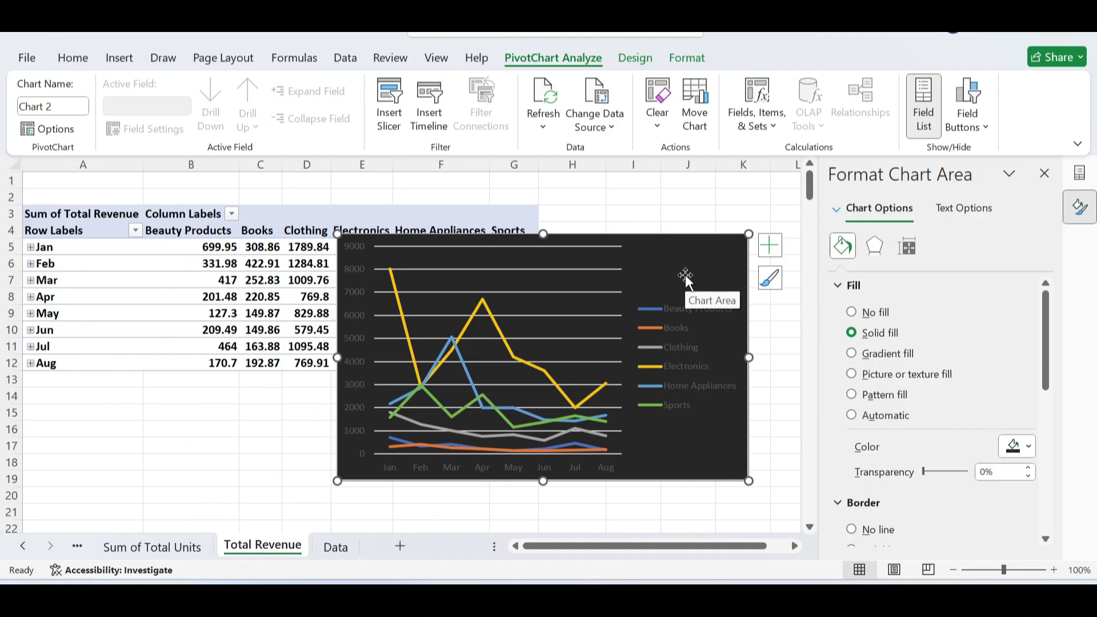
pyautogui.click(640, 61)
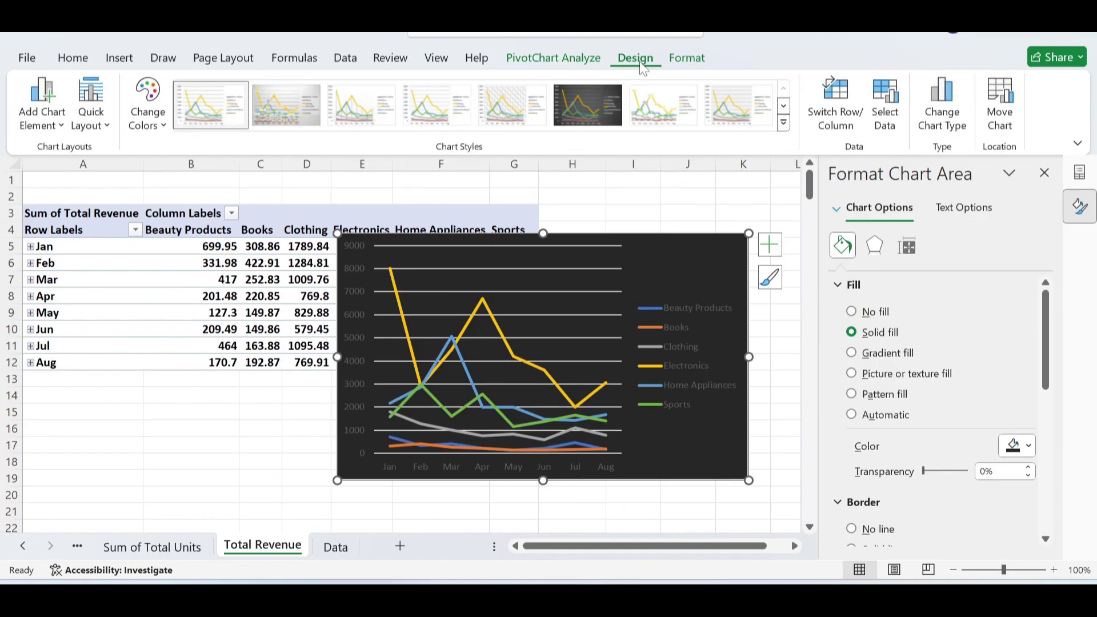
pyautogui.click(608, 105)
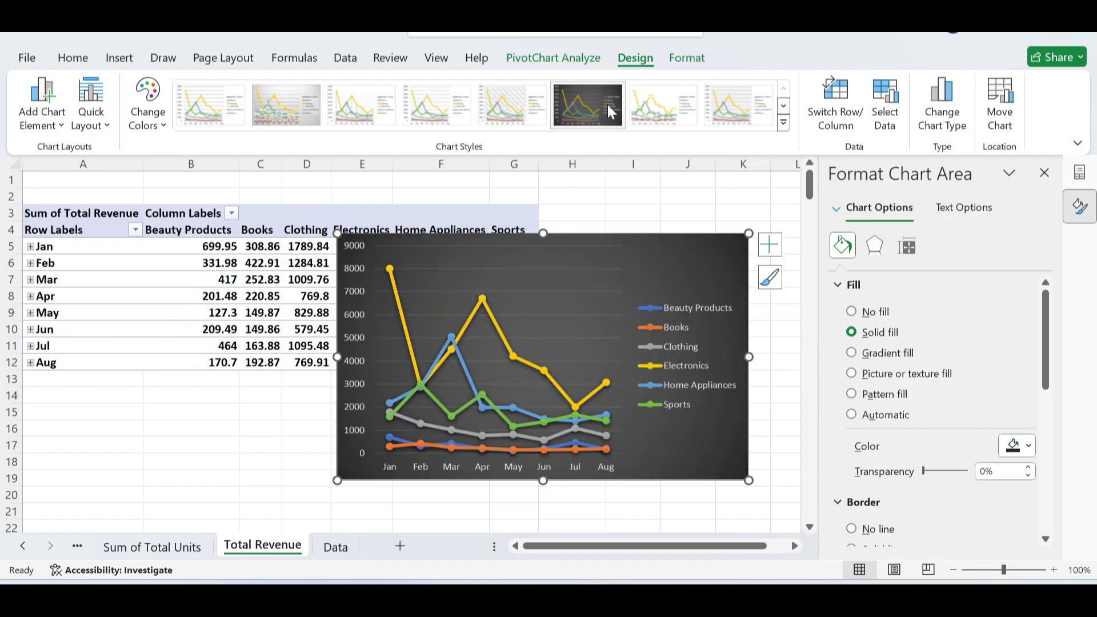
pyautogui.click(1032, 442)
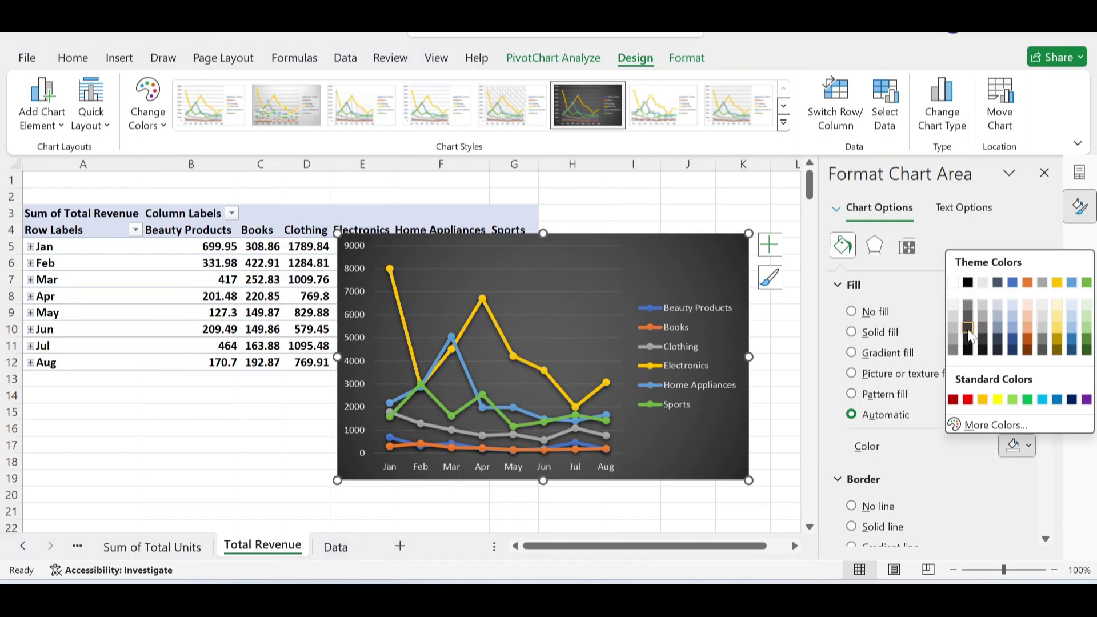
pyautogui.click(968, 329)
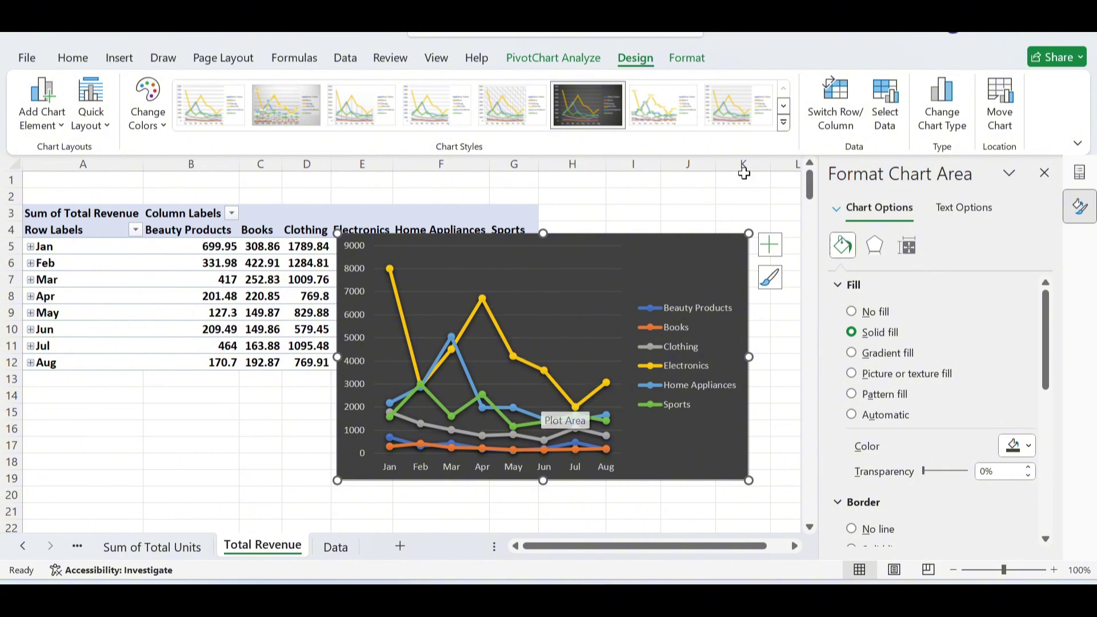
# - Change the chart type from Line with Markers to the plain Line type
pyautogui.click(937, 126)
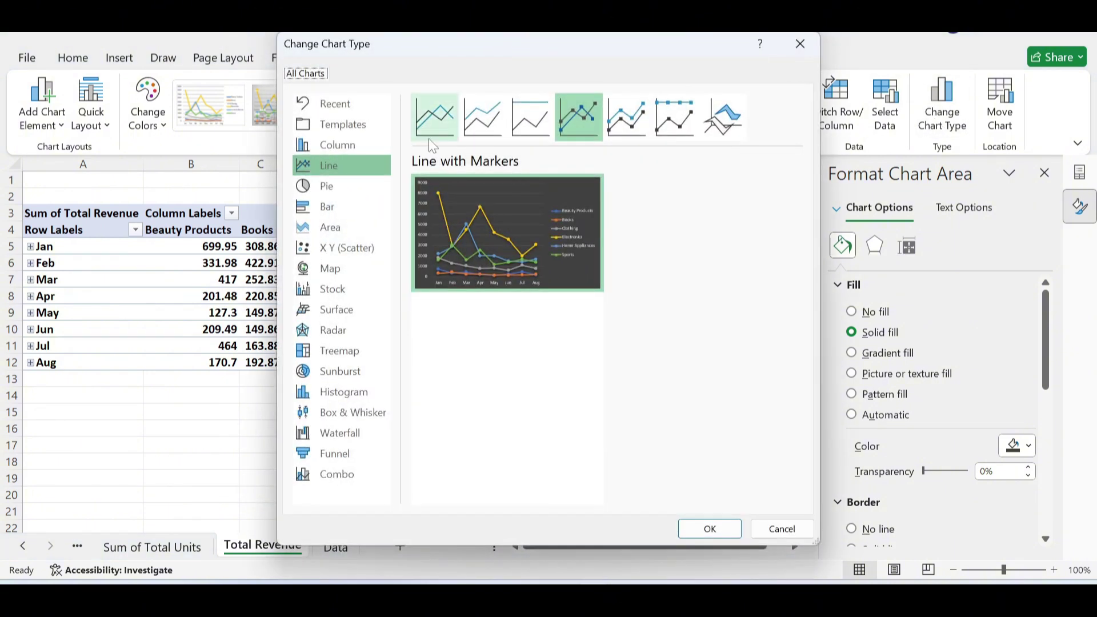
pyautogui.click(437, 117)
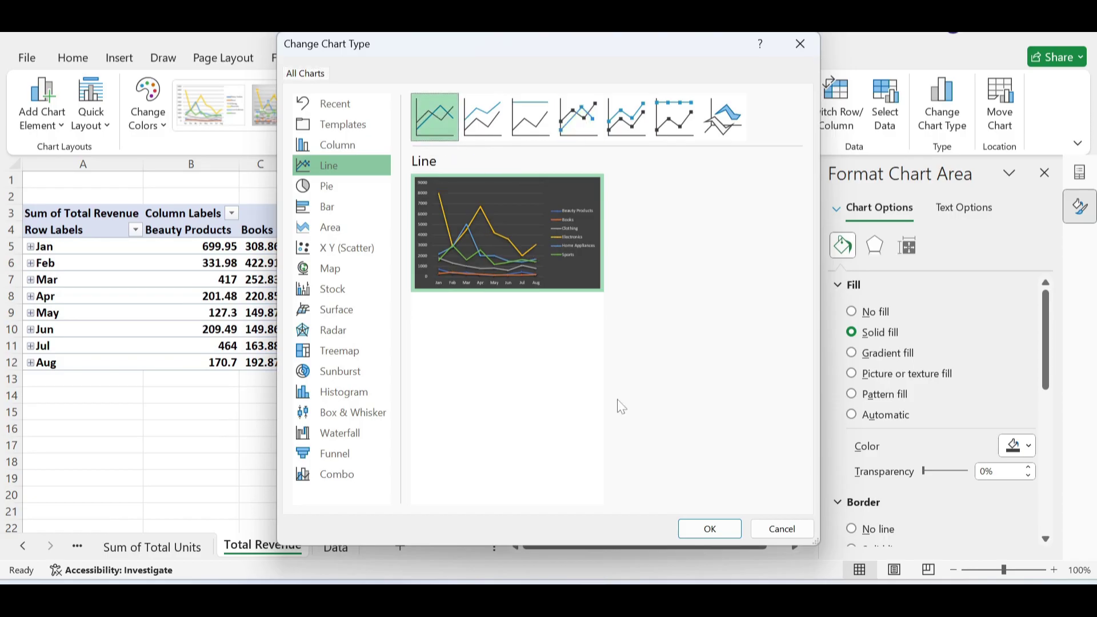
pyautogui.click(710, 529)
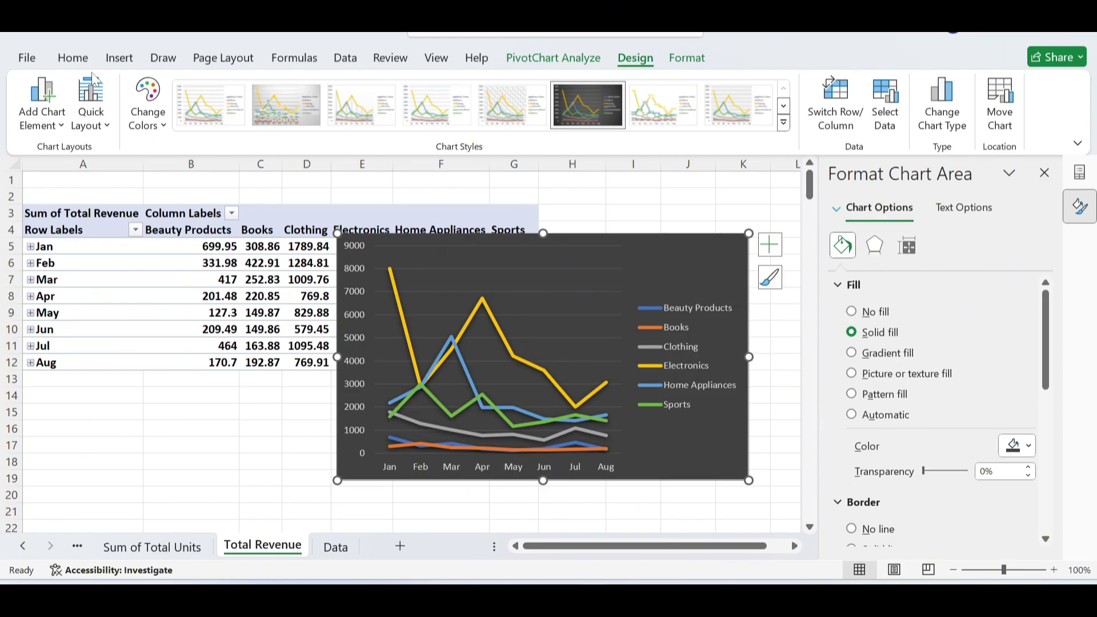
# - Add a primary vertical axis title reading "USD" to the line chart
pyautogui.click(41, 121)
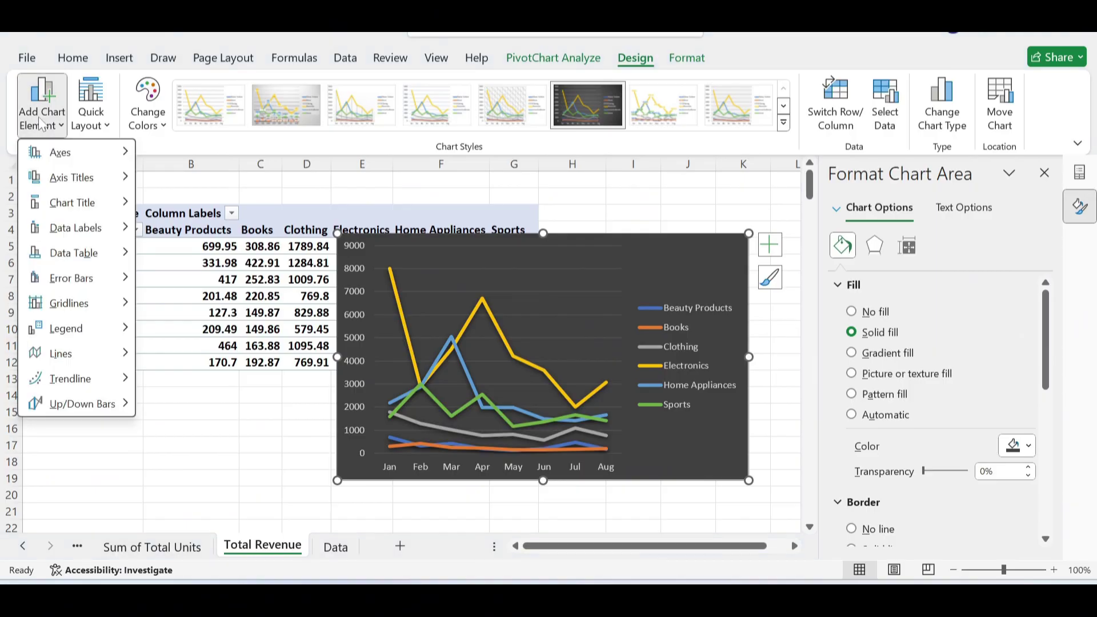
pyautogui.moveTo(81, 178)
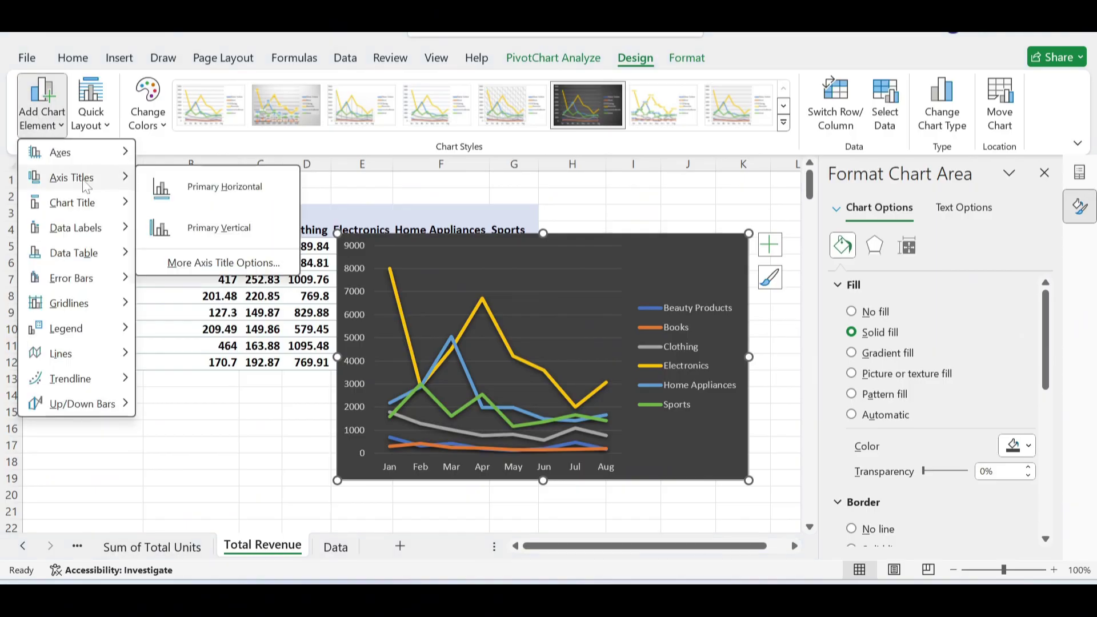
pyautogui.click(201, 239)
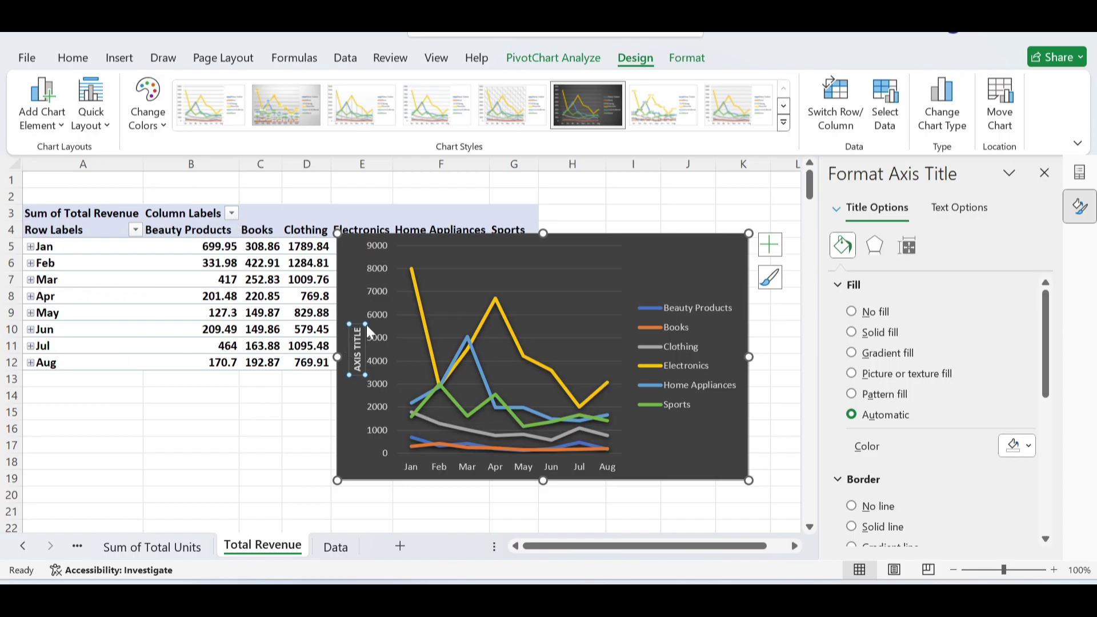
pyautogui.write('T')
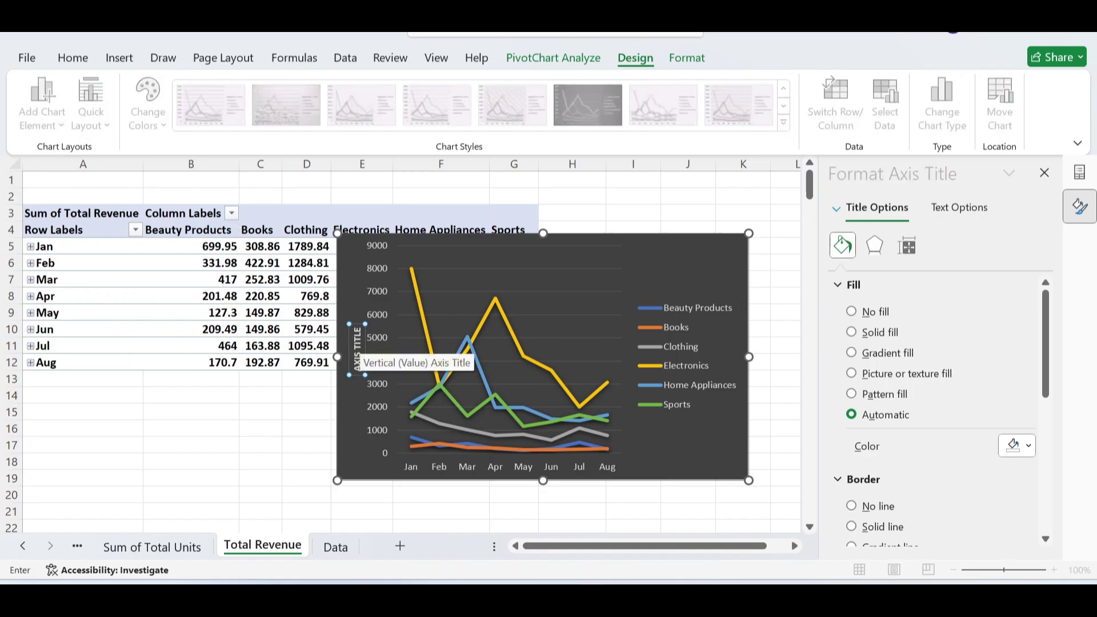
pyautogui.click(652, 451)
# - Add a title above the line chart reading "Total Revenue (Product Category)"
pyautogui.click(42, 103)
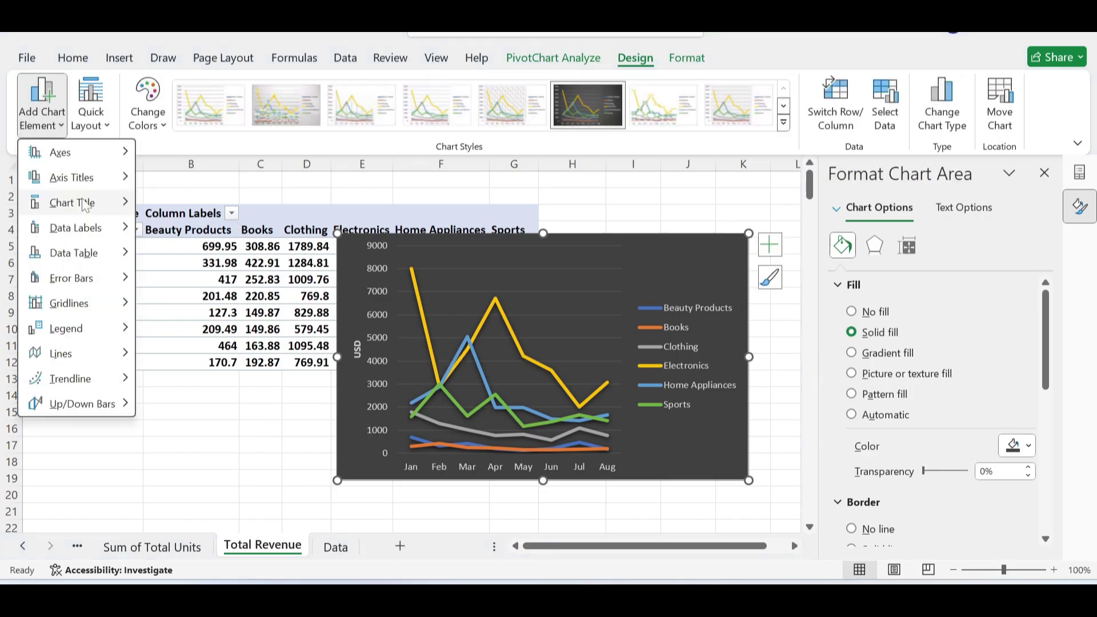
pyautogui.moveTo(86, 202)
pyautogui.click(213, 265)
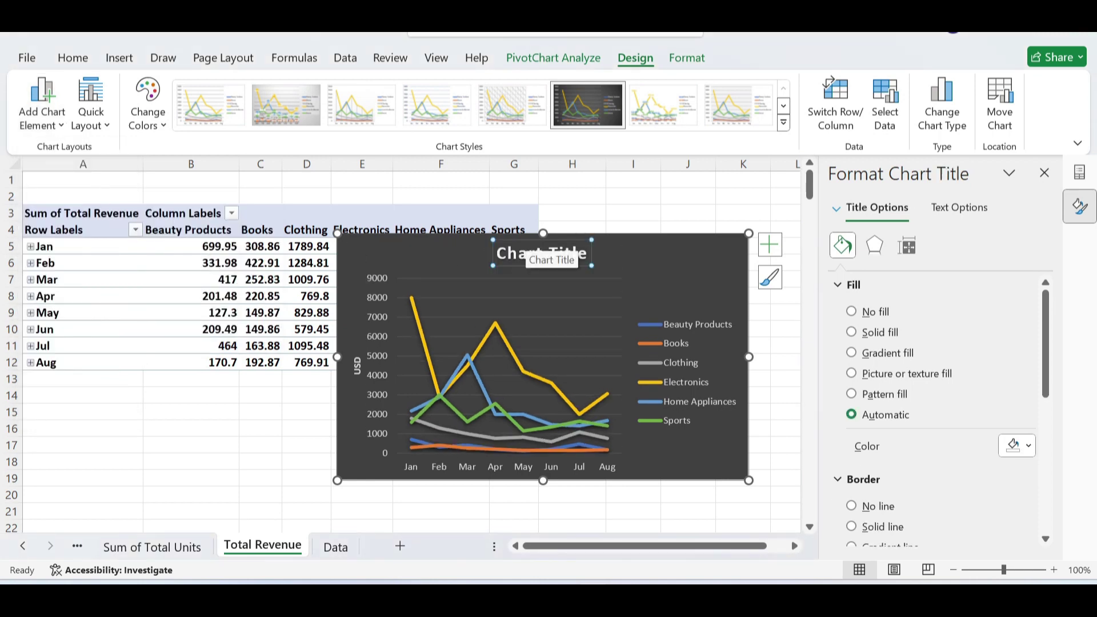
pyautogui.write('T')
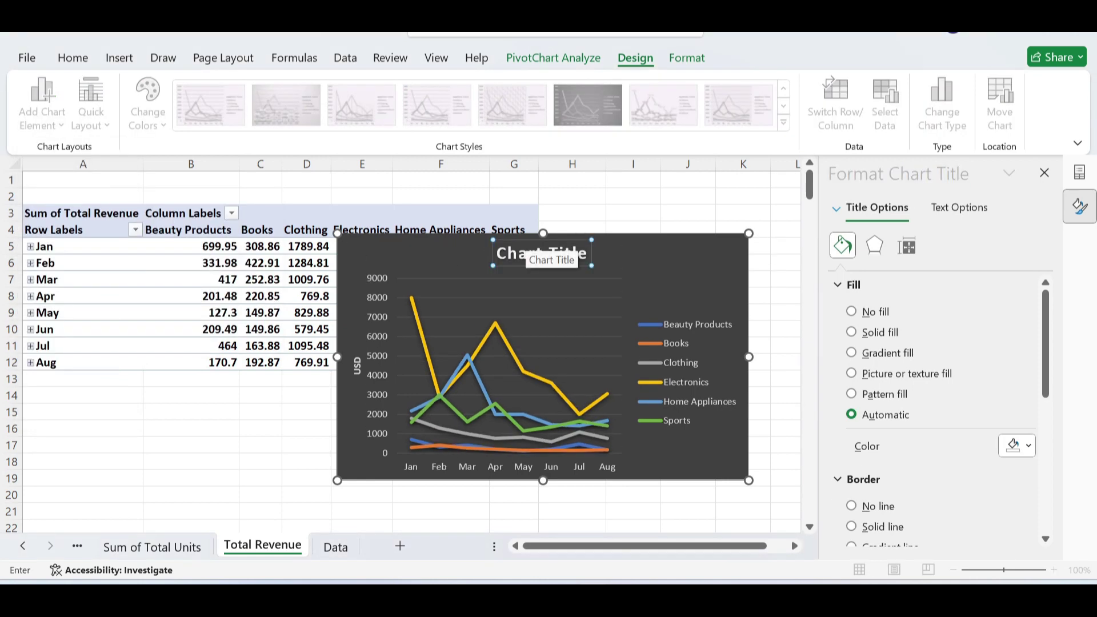
pyautogui.press('Return')
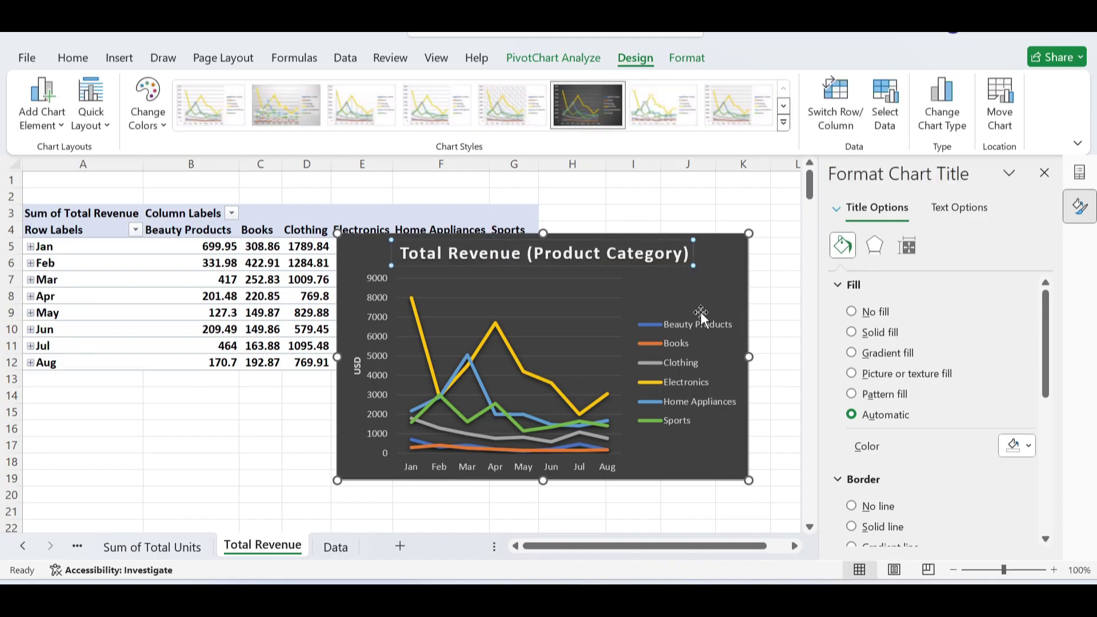
# - Place the legend at the bottom of the chart and shift the chart down so it starts around row 7
pyautogui.click(681, 323)
pyautogui.rightClick(681, 323)
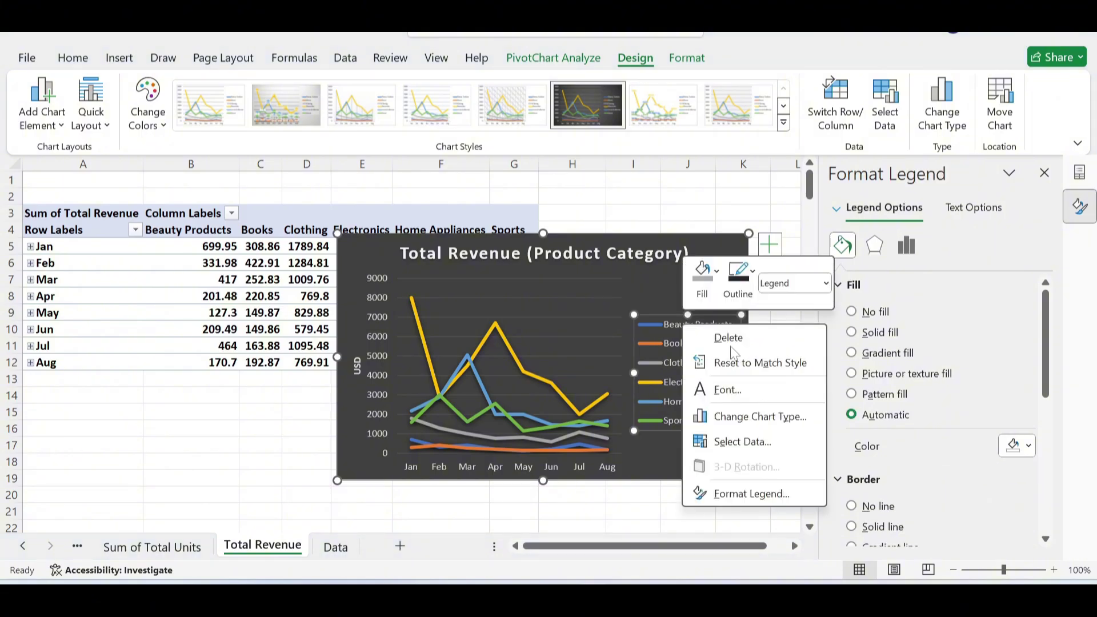
pyautogui.click(746, 495)
pyautogui.click(861, 353)
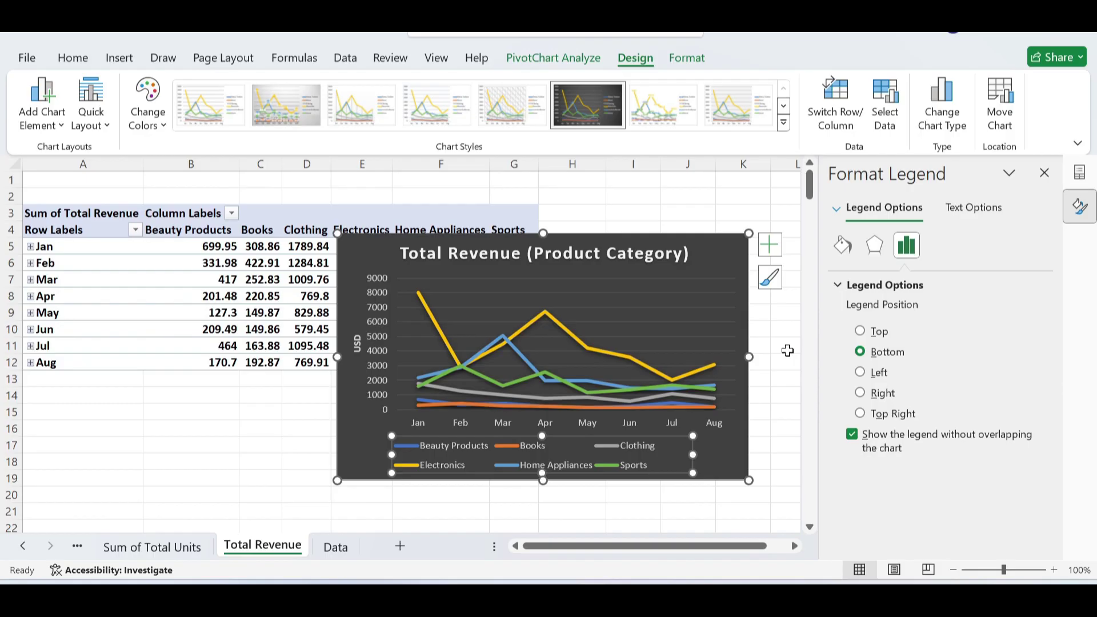
pyautogui.moveTo(732, 255)
pyautogui.mouseDown()
pyautogui.moveTo(706, 293)
pyautogui.moveTo(704, 307)
pyautogui.moveTo(720, 303)
pyautogui.mouseUp()
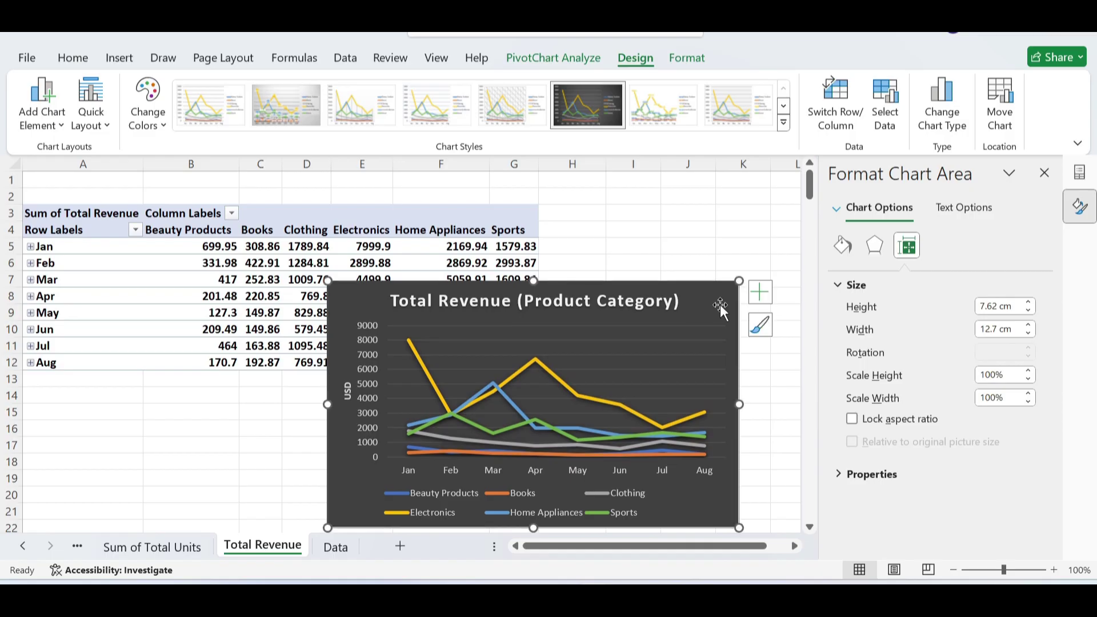
# - Insert a Date timeline for the PivotChart and move it up over the top edge of the chart
pyautogui.click(678, 301)
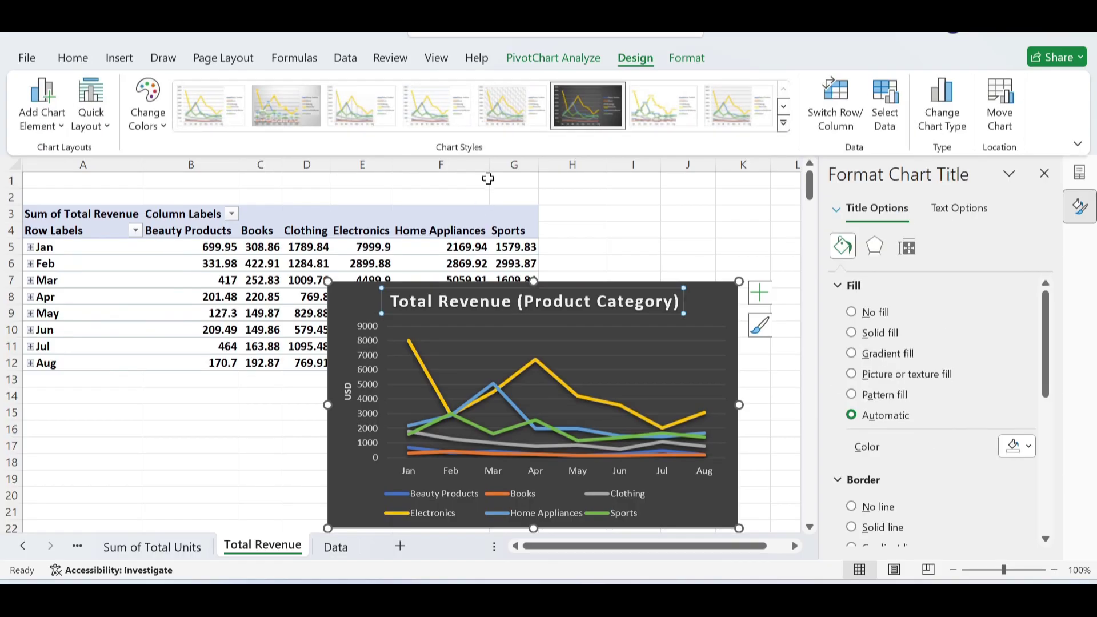
pyautogui.click(550, 58)
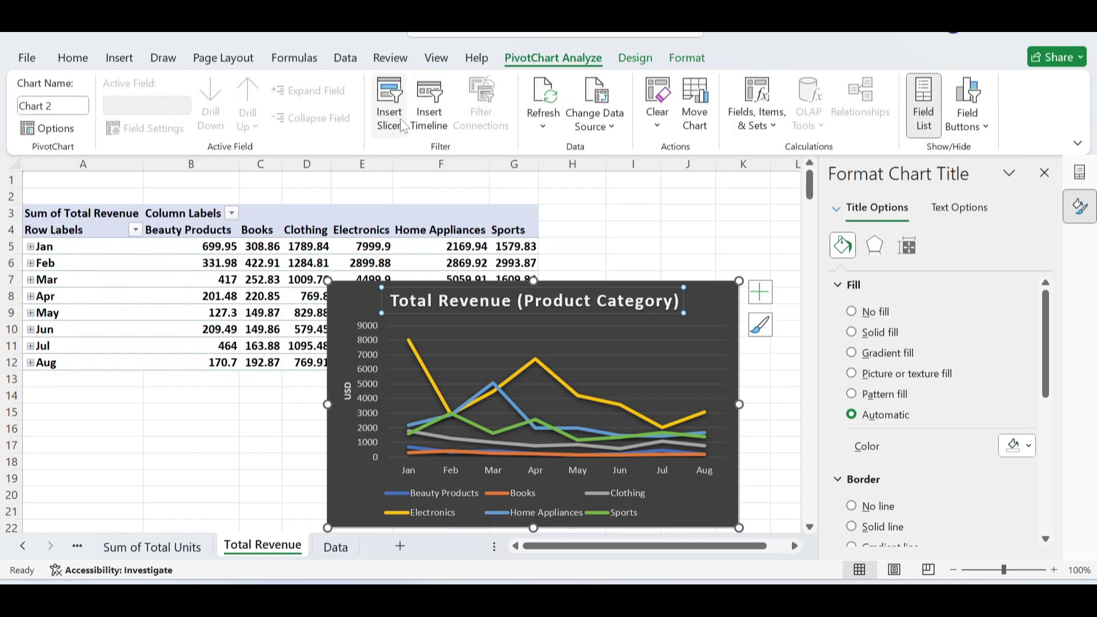
pyautogui.click(432, 120)
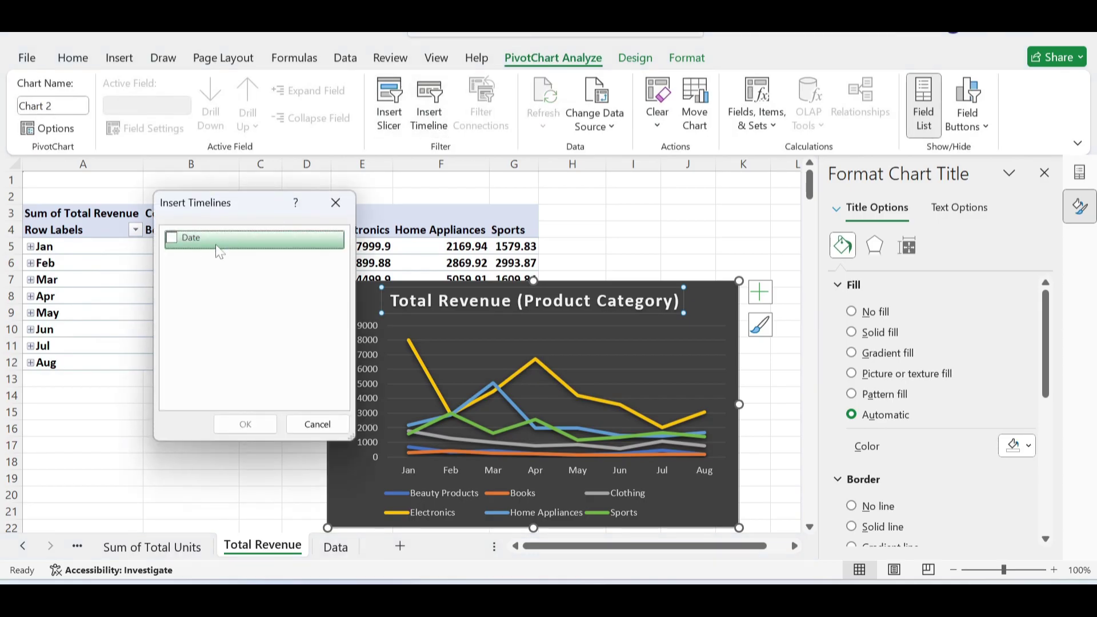
pyautogui.click(174, 242)
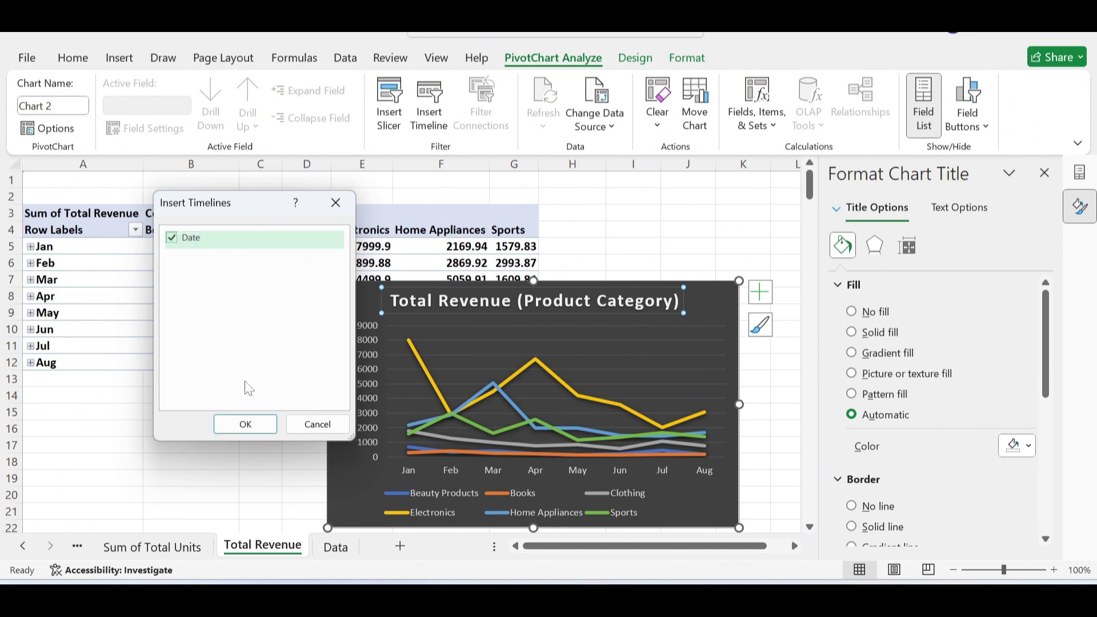
pyautogui.click(244, 424)
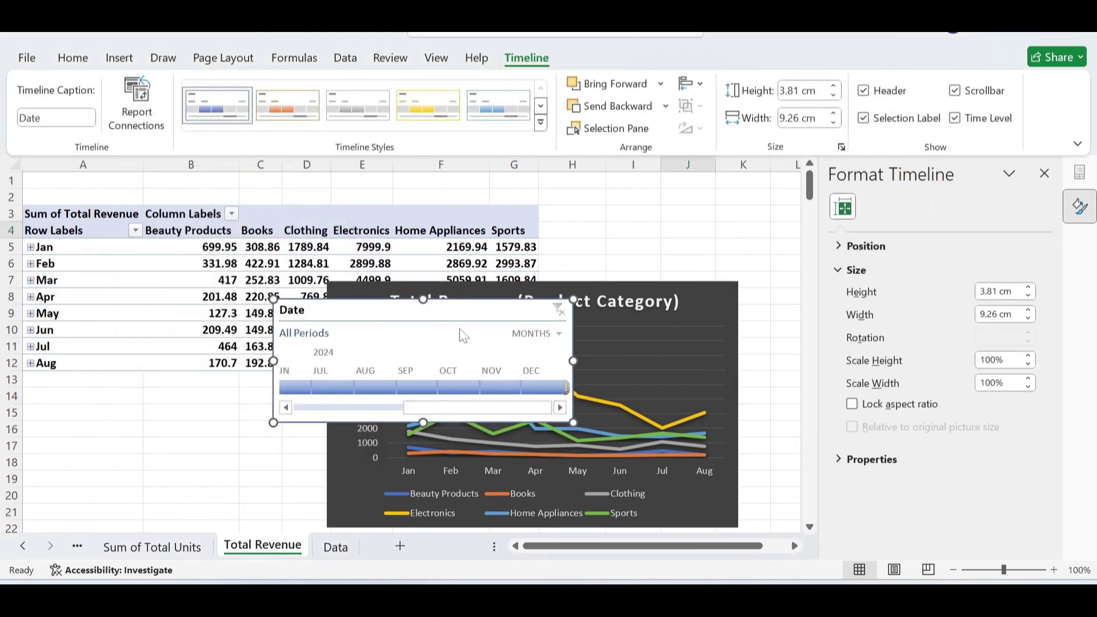
pyautogui.moveTo(448, 314); pyautogui.dragTo(459, 207)
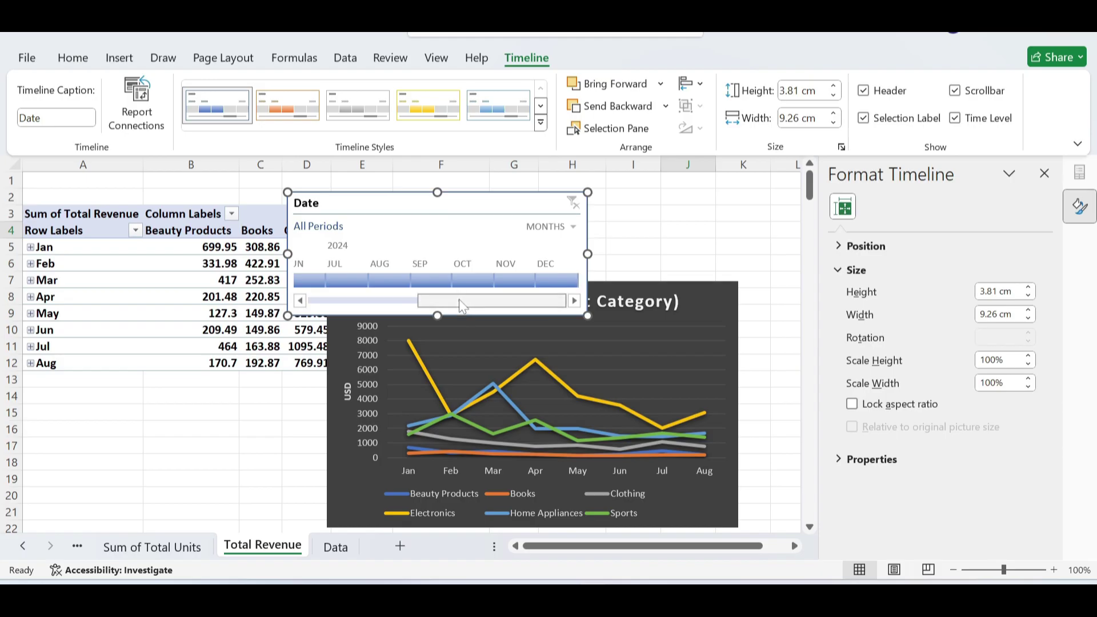
# - Filter the Date timeline to Jan - Apr 2024 and then to Feb - Jun 2024, and shift the timeline to start around column F
pyautogui.moveTo(463, 301); pyautogui.dragTo(314, 316)
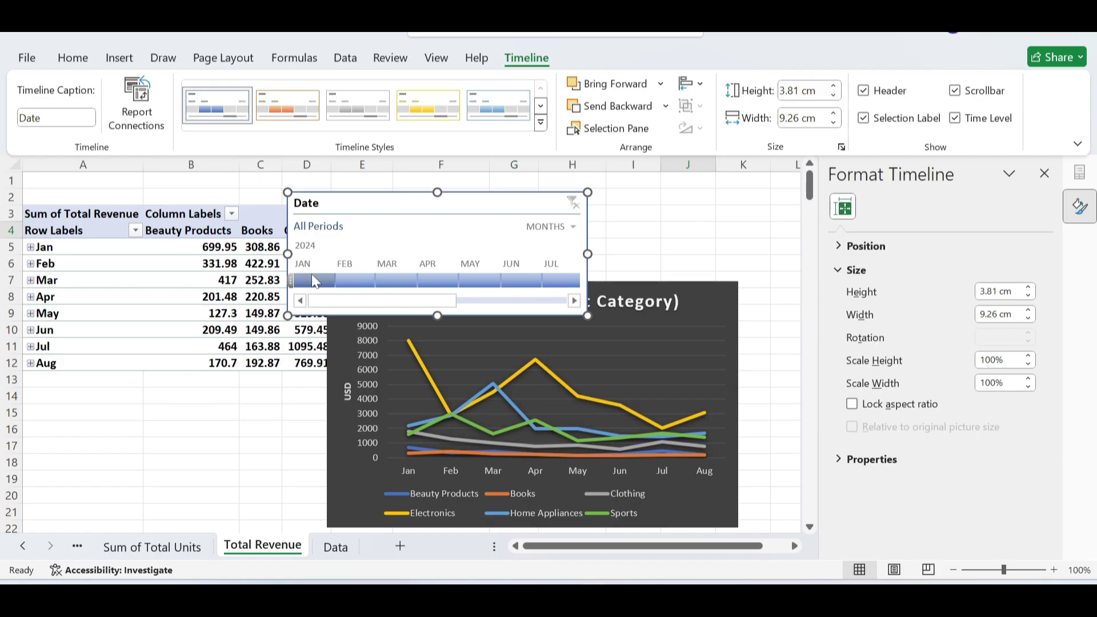
pyautogui.moveTo(313, 277); pyautogui.dragTo(427, 276)
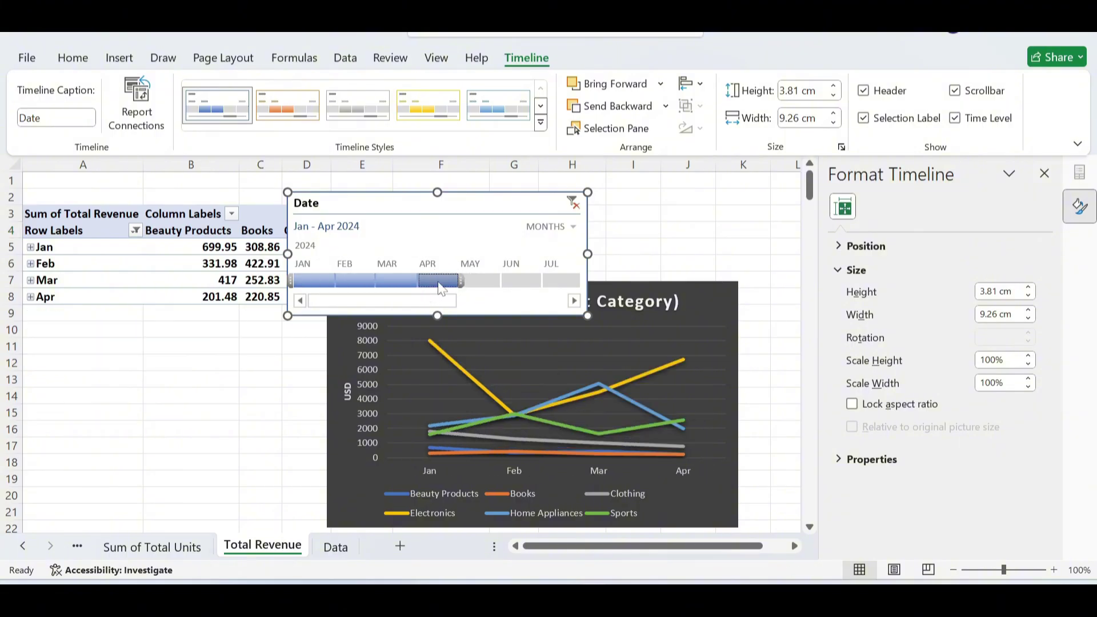
pyautogui.moveTo(358, 286); pyautogui.dragTo(519, 270)
pyautogui.moveTo(394, 206); pyautogui.dragTo(483, 185)
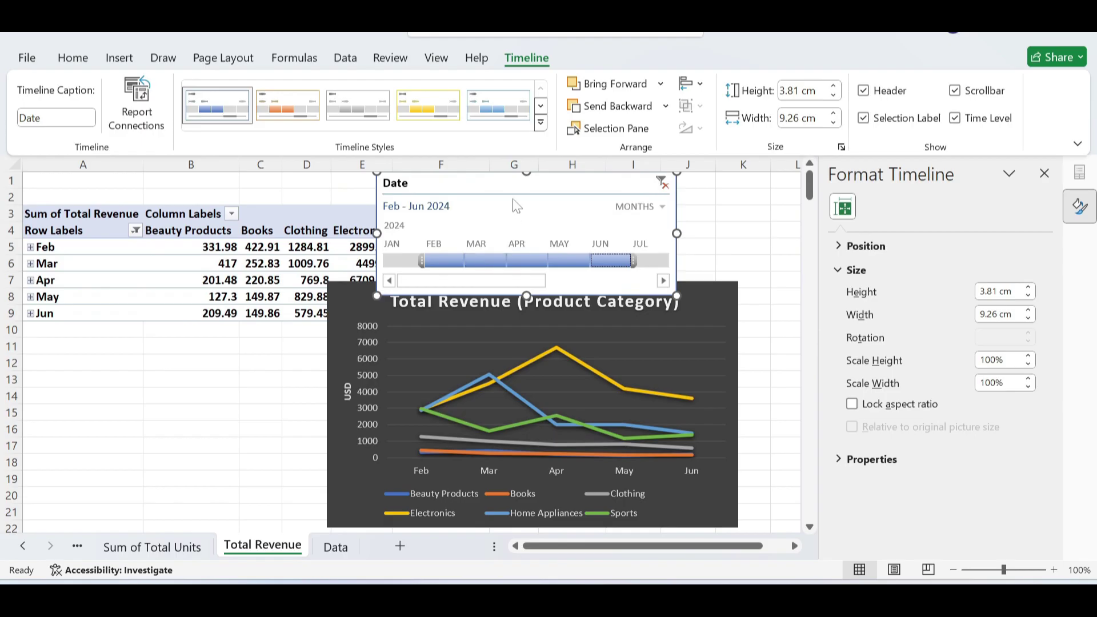
# - Insert Region and Payment Method slicers, moving Payment Method over the chart's right side and Region over the PivotTable
pyautogui.click(517, 343)
pyautogui.click(389, 103)
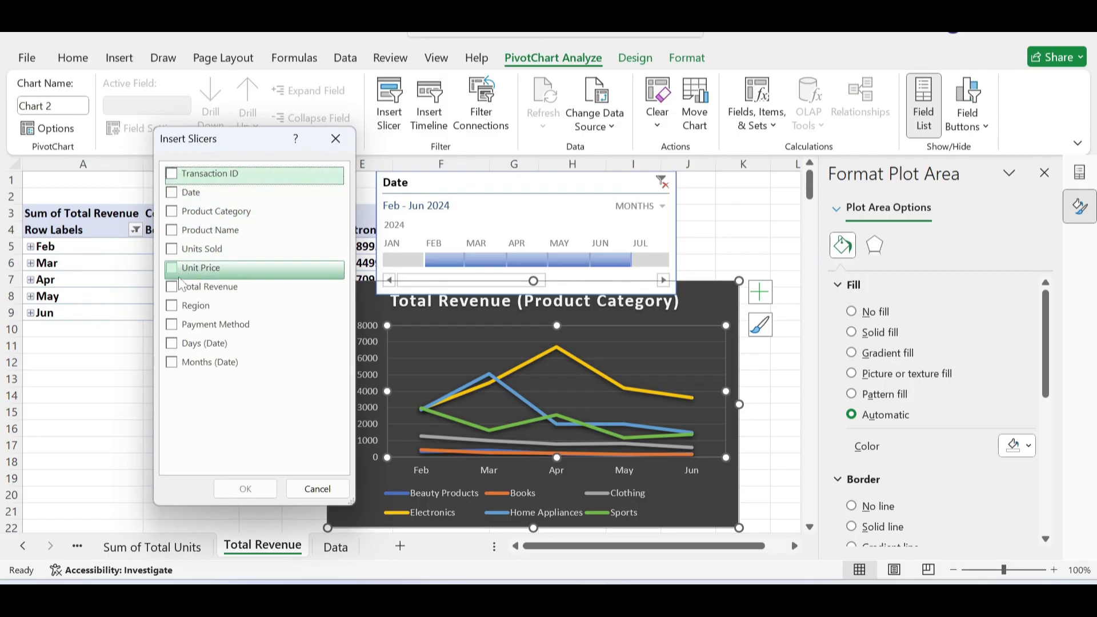
pyautogui.click(173, 307)
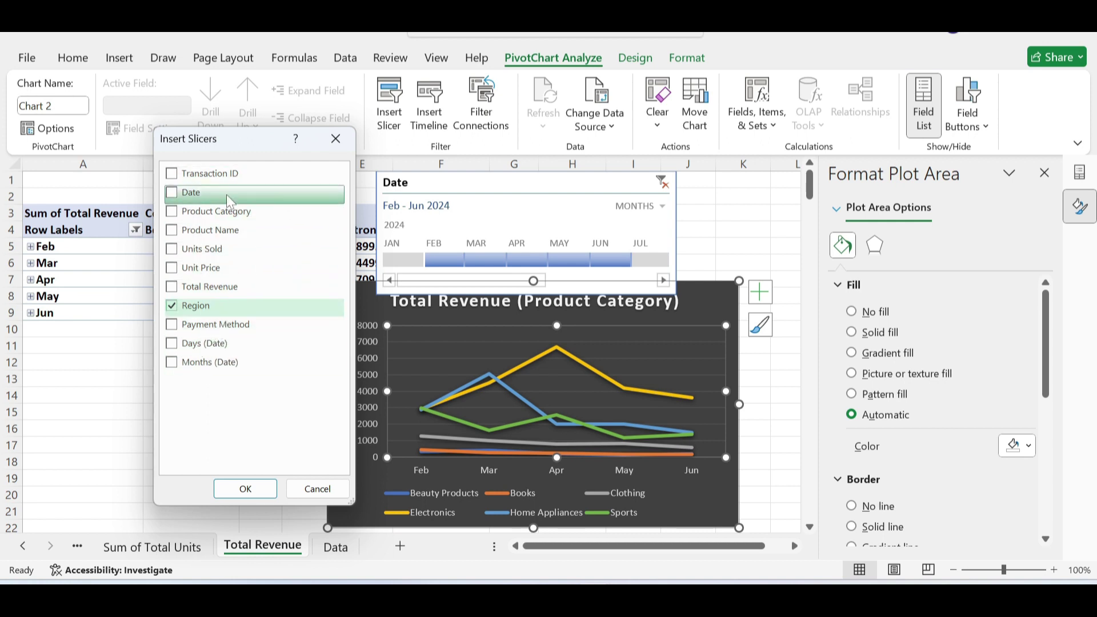
pyautogui.click(176, 327)
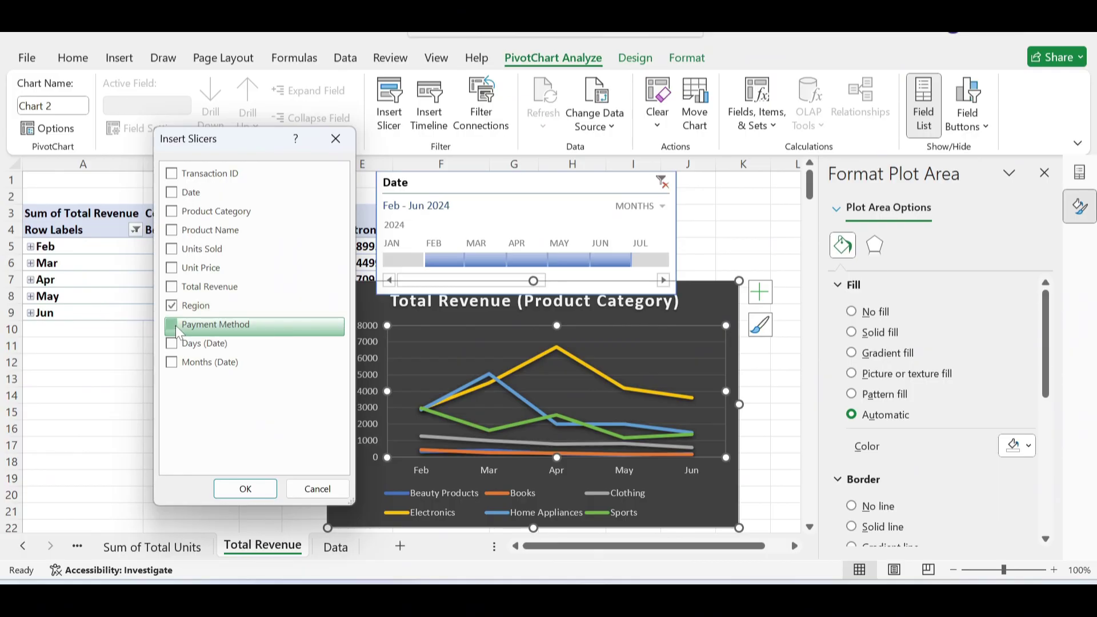
pyautogui.click(245, 489)
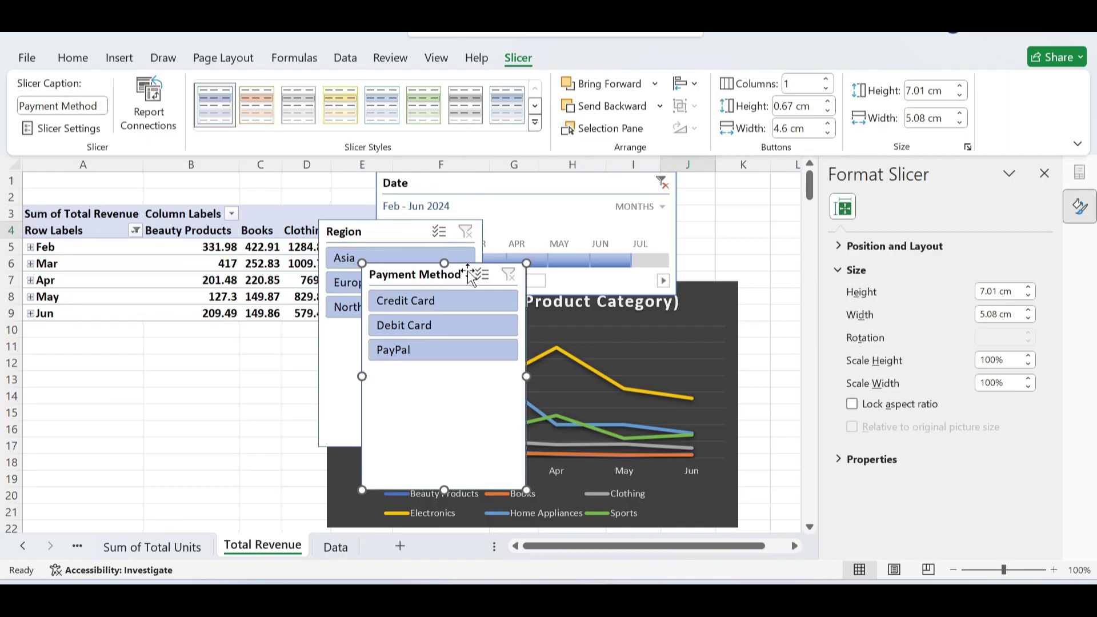
pyautogui.moveTo(468, 272); pyautogui.dragTo(693, 252)
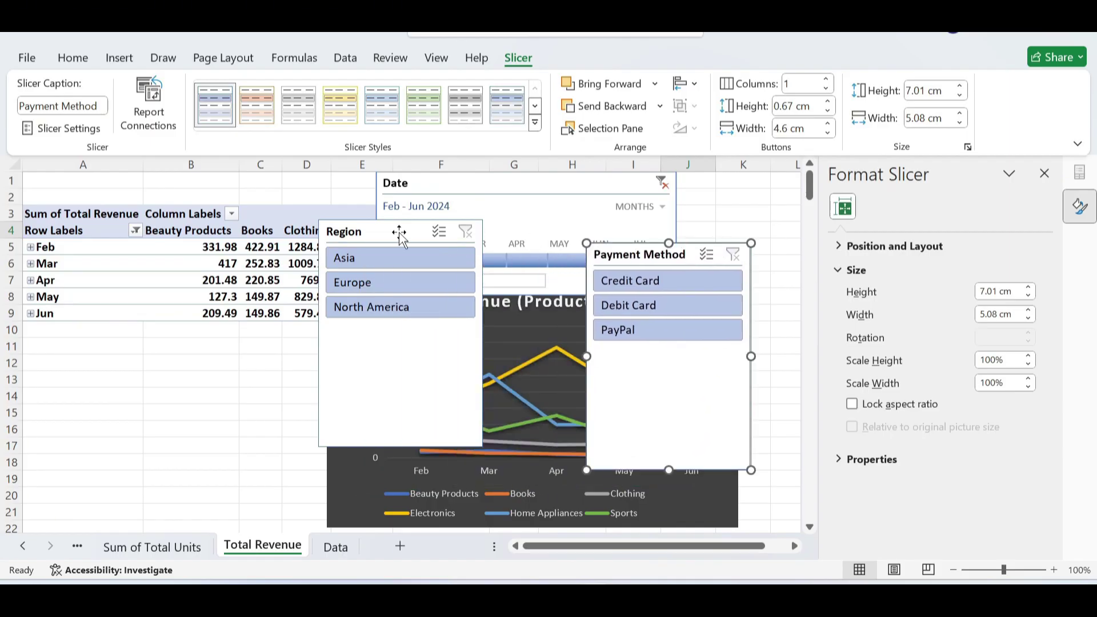
pyautogui.moveTo(377, 234); pyautogui.dragTo(206, 278)
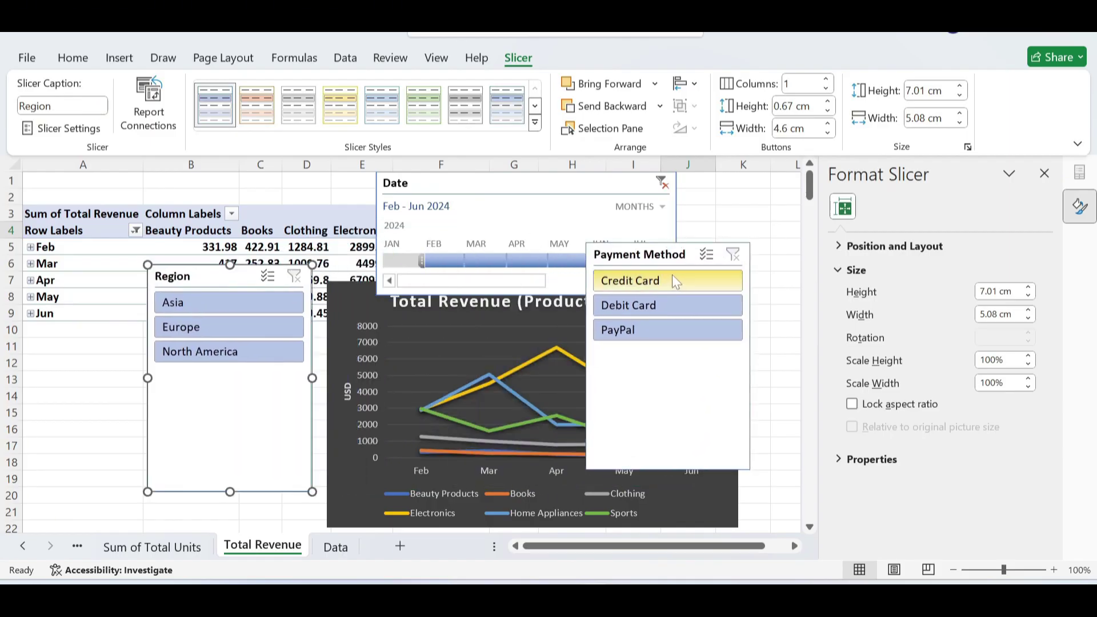
# - Shift the Payment Method slicer down and right, and filter by Credit Card, Debit Card and PayPal in turn
pyautogui.moveTo(710, 251); pyautogui.dragTo(732, 292)
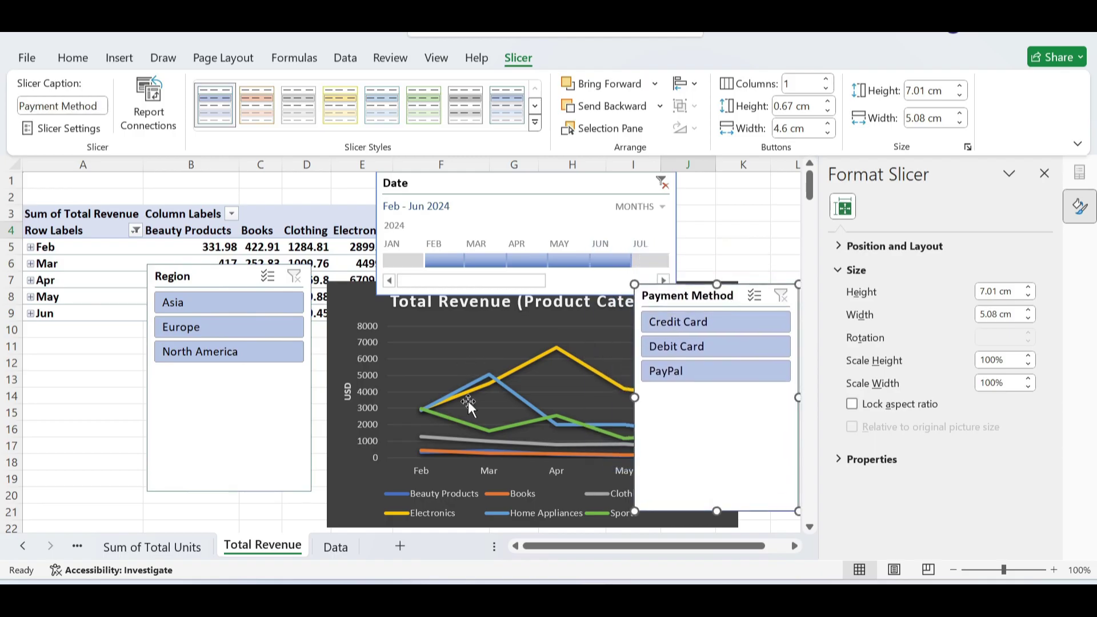
pyautogui.click(708, 322)
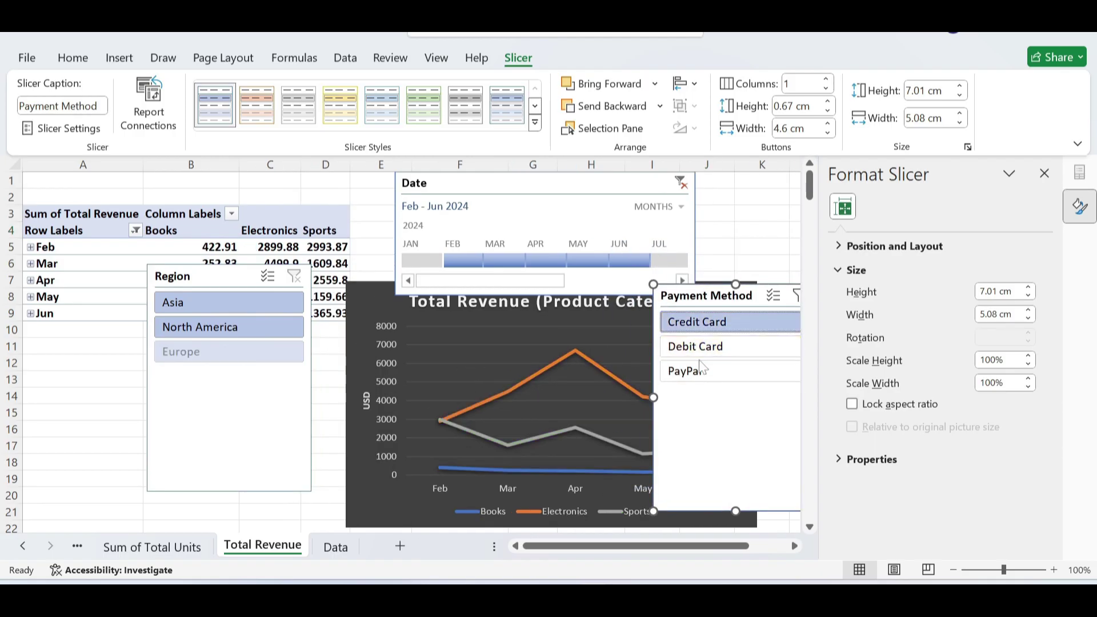
pyautogui.click(710, 349)
pyautogui.click(712, 371)
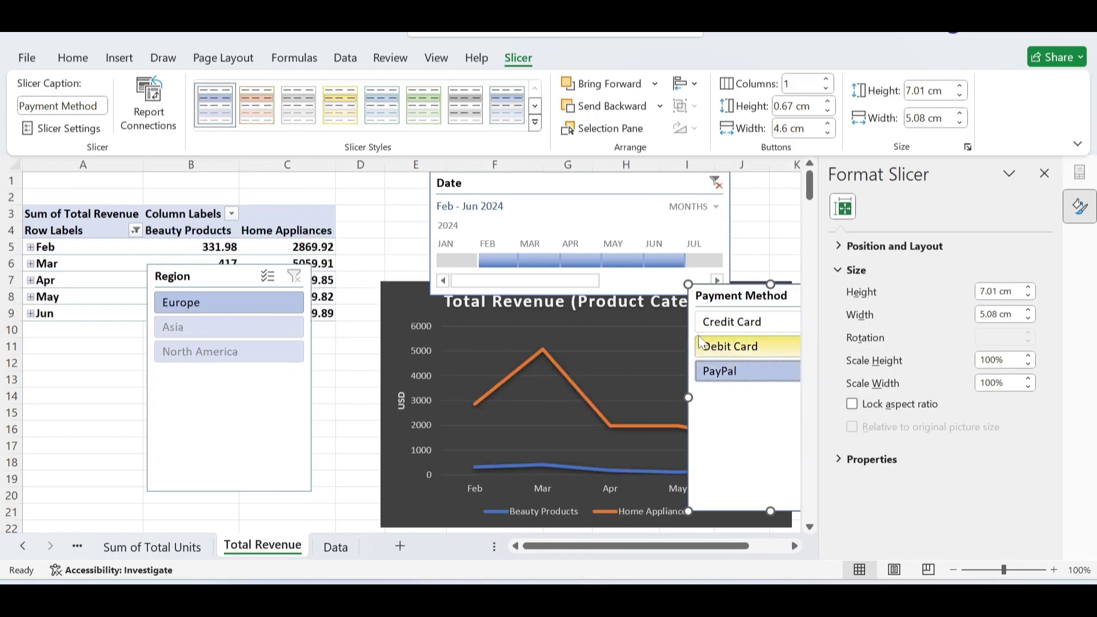
# - Filter the PayPal revenue by region as well, picking Europe, Asia and North America in turn
pyautogui.click(192, 309)
pyautogui.click(192, 327)
pyautogui.click(197, 351)
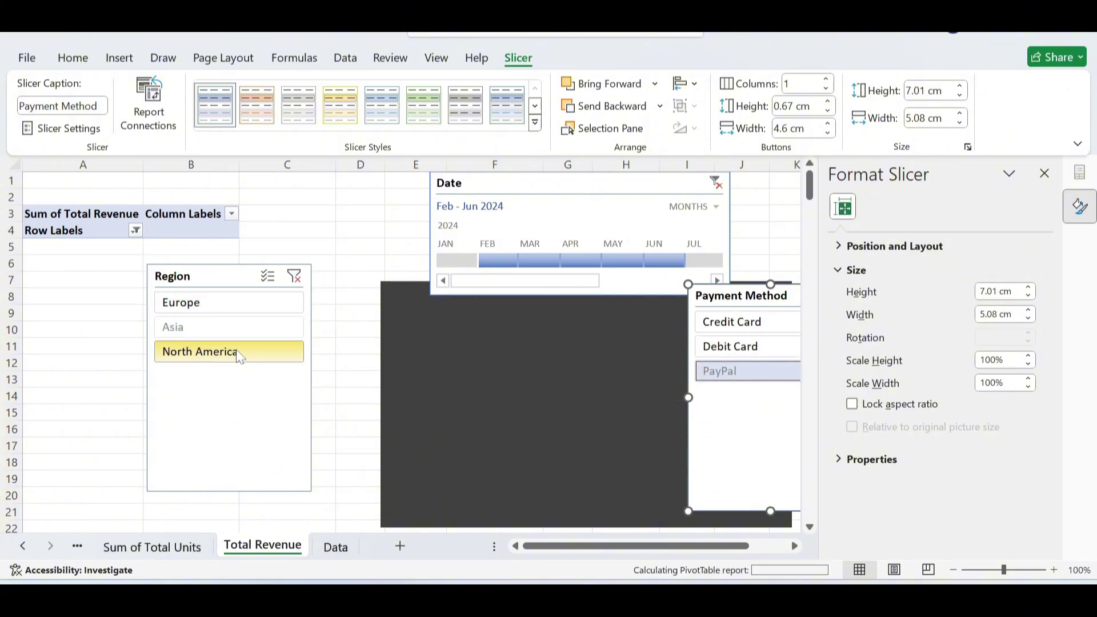
# - Clear the Payment Method filter, shifting that slicer back over the chart, and filter Region by Asia, Europe and North America in turn
pyautogui.moveTo(771, 289); pyautogui.dragTo(674, 288)
pyautogui.click(737, 299)
pyautogui.click(171, 302)
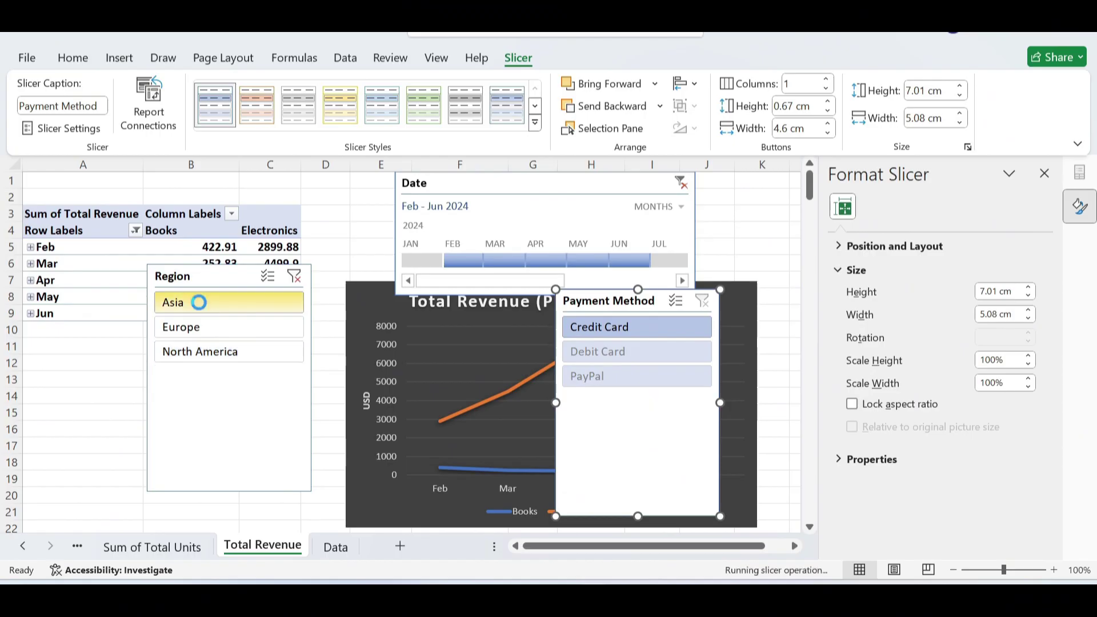
pyautogui.click(219, 327)
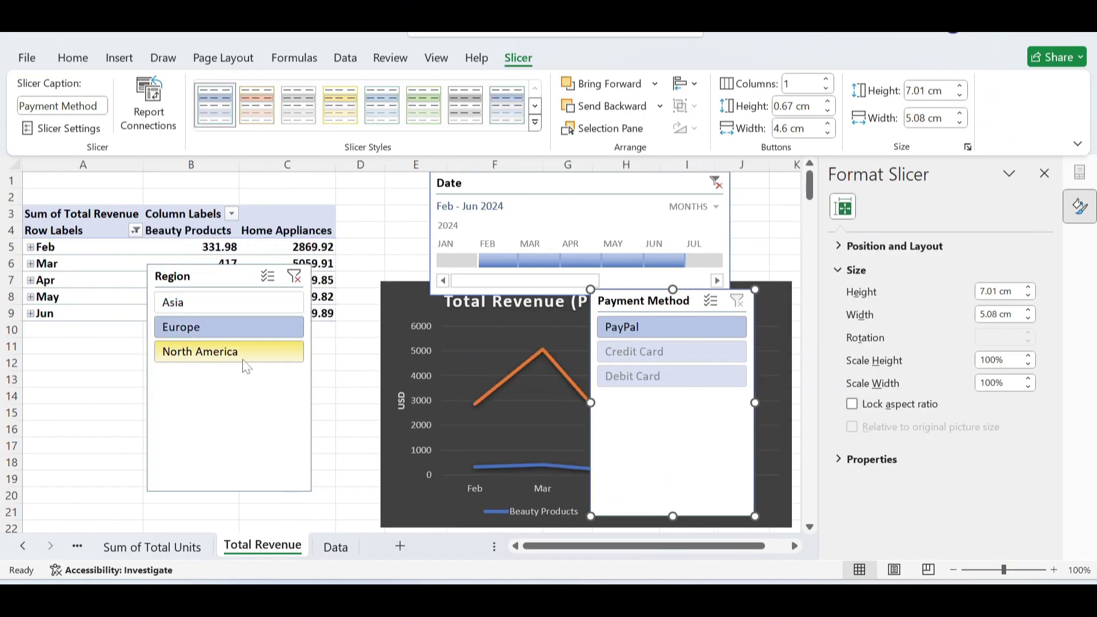
pyautogui.click(208, 352)
# - Move the Region slicer to the chart's left edge around row 9, and place Payment Method at the chart's right side
pyautogui.moveTo(222, 274); pyautogui.dragTo(267, 313)
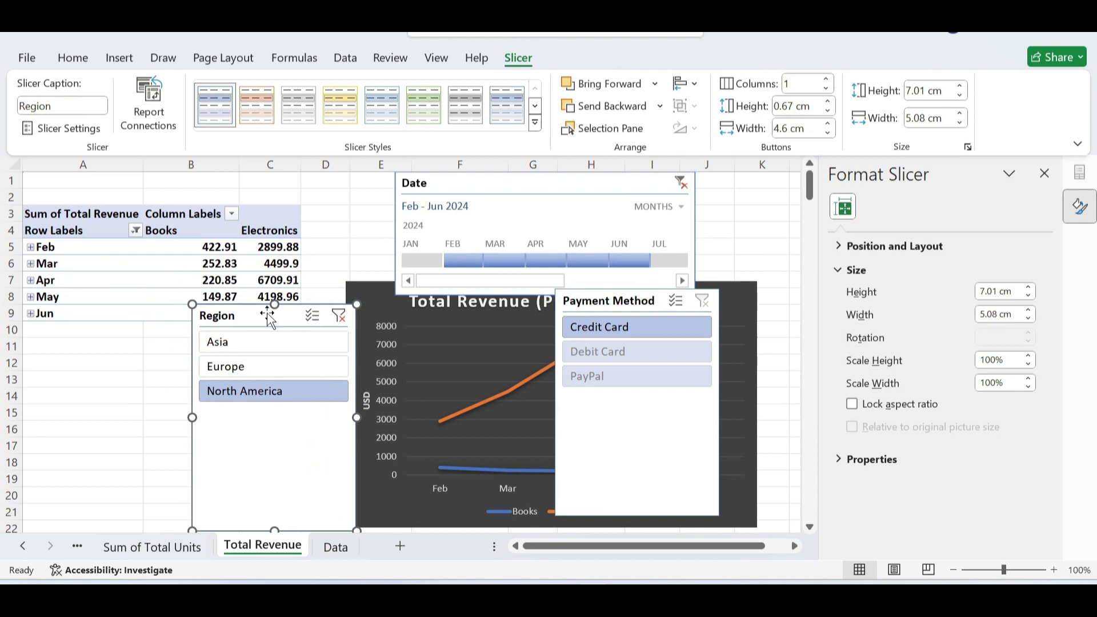
pyautogui.click(648, 300)
pyautogui.moveTo(648, 300)
pyautogui.mouseDown()
pyautogui.moveTo(718, 326)
pyautogui.moveTo(661, 314)
pyautogui.moveTo(634, 289)
pyautogui.moveTo(644, 299)
pyautogui.mouseUp()
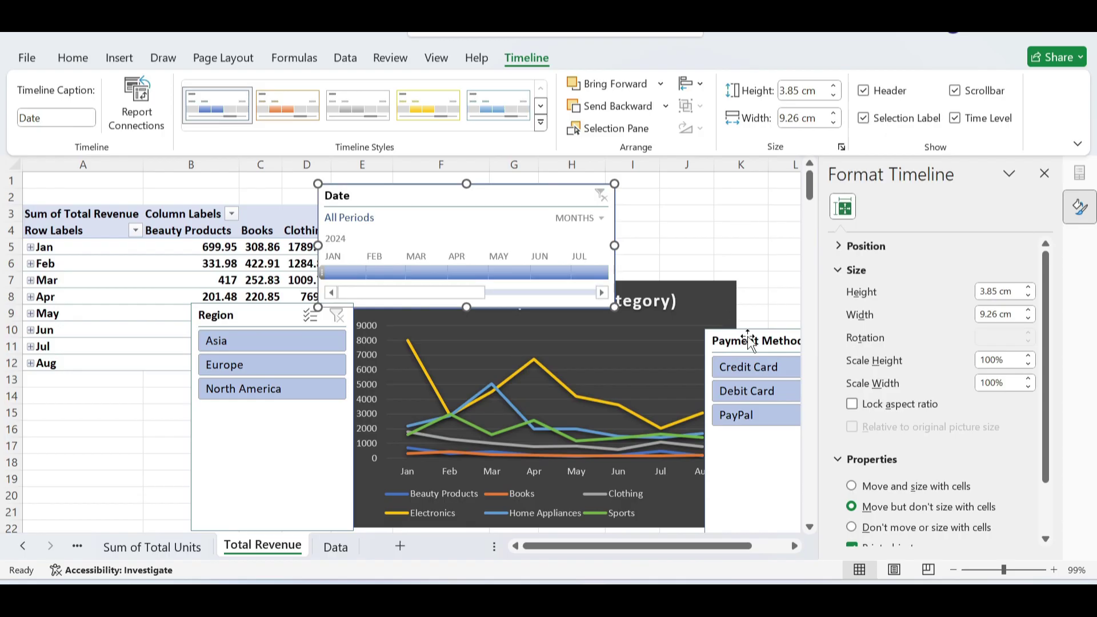
# - Create a new timeline style named Dark Timeline for the Date timeline
pyautogui.click(954, 571)
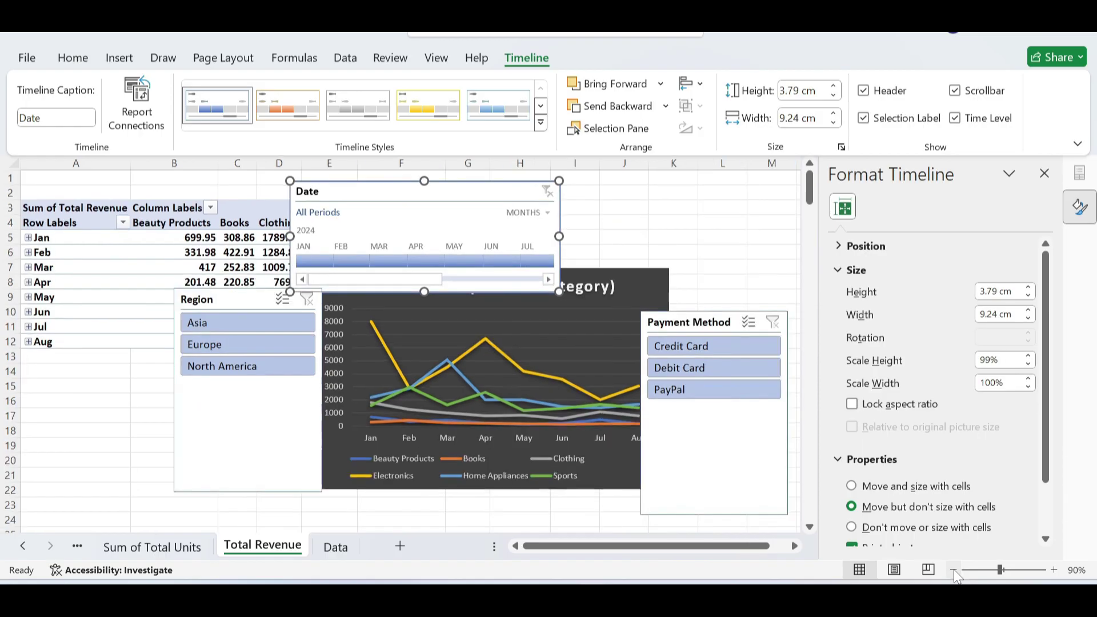
pyautogui.click(954, 571)
pyautogui.click(954, 570)
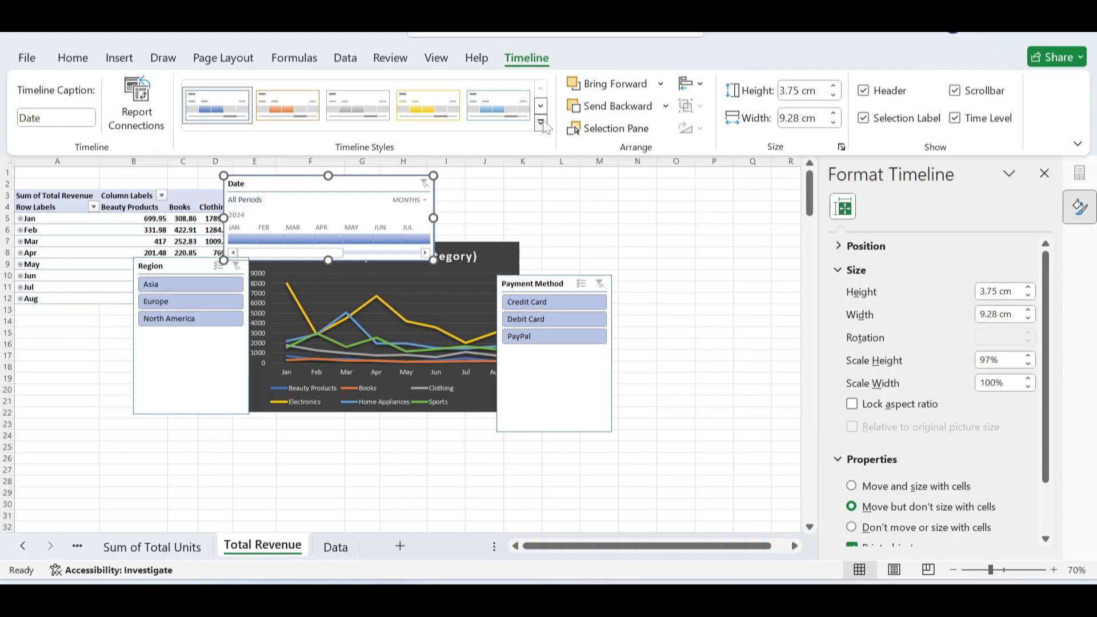
pyautogui.click(541, 123)
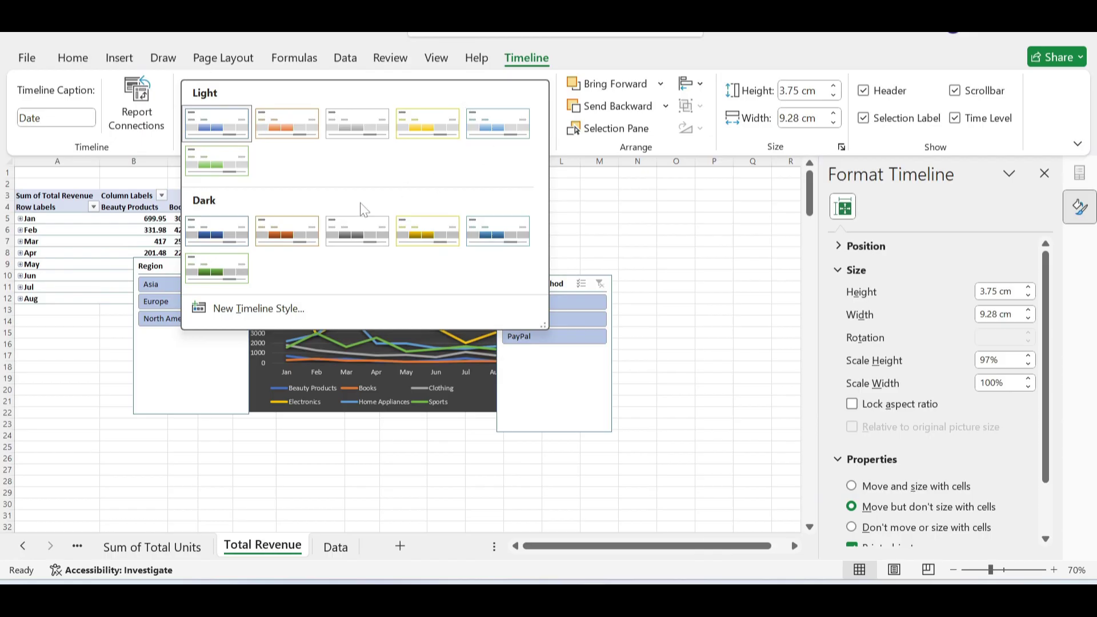
pyautogui.click(255, 308)
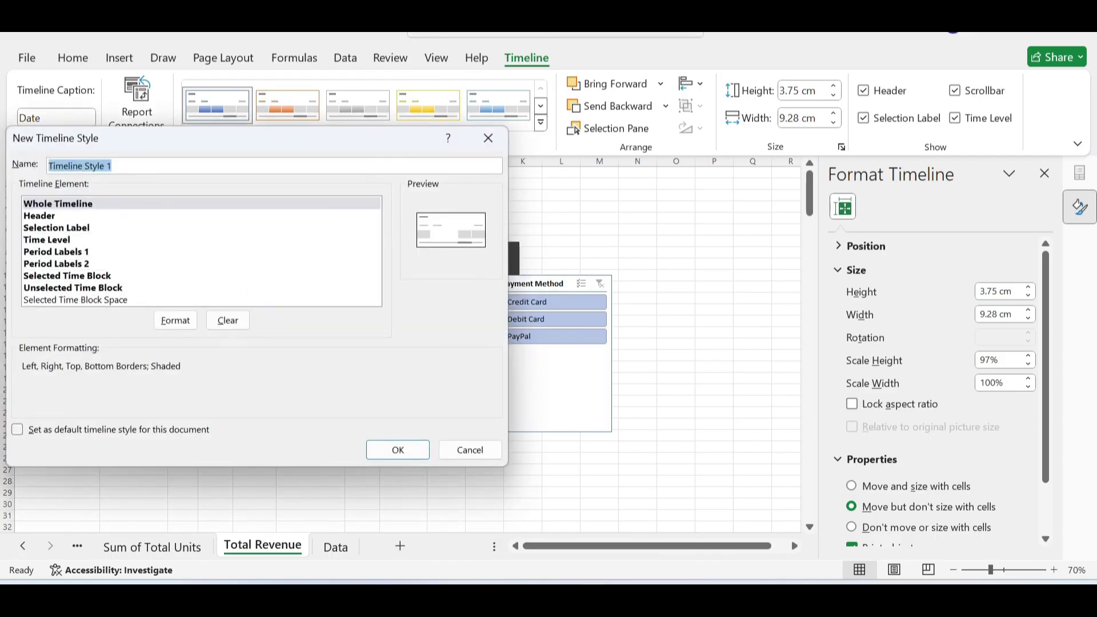
pyautogui.write('Dark')
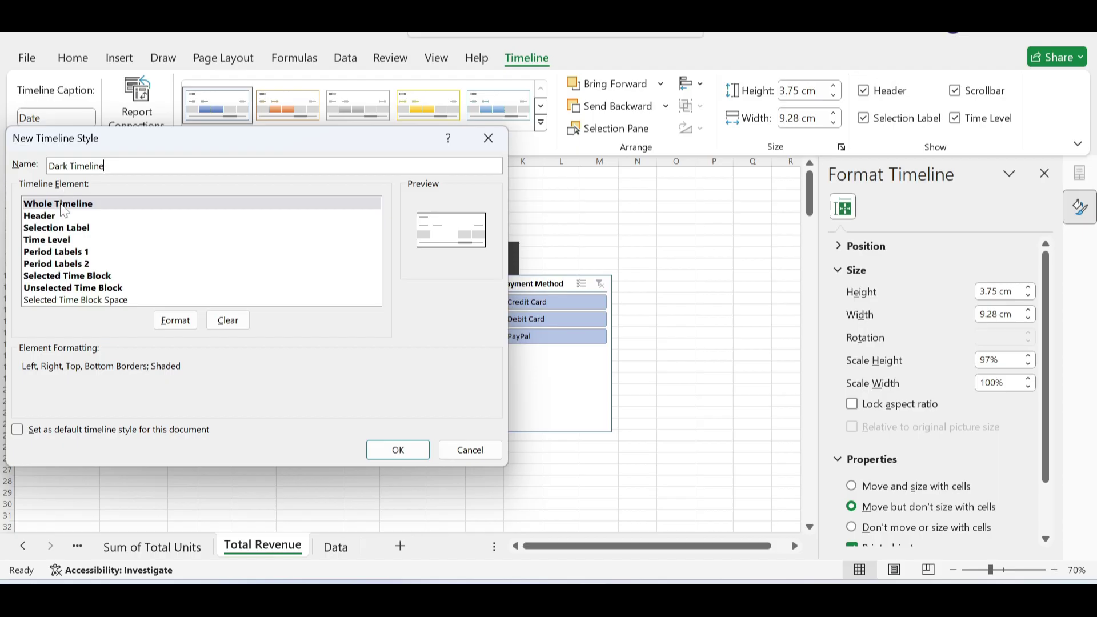
# - Set the Whole Timeline element's font to Calibri (Body), Regular, size 11
pyautogui.click(178, 322)
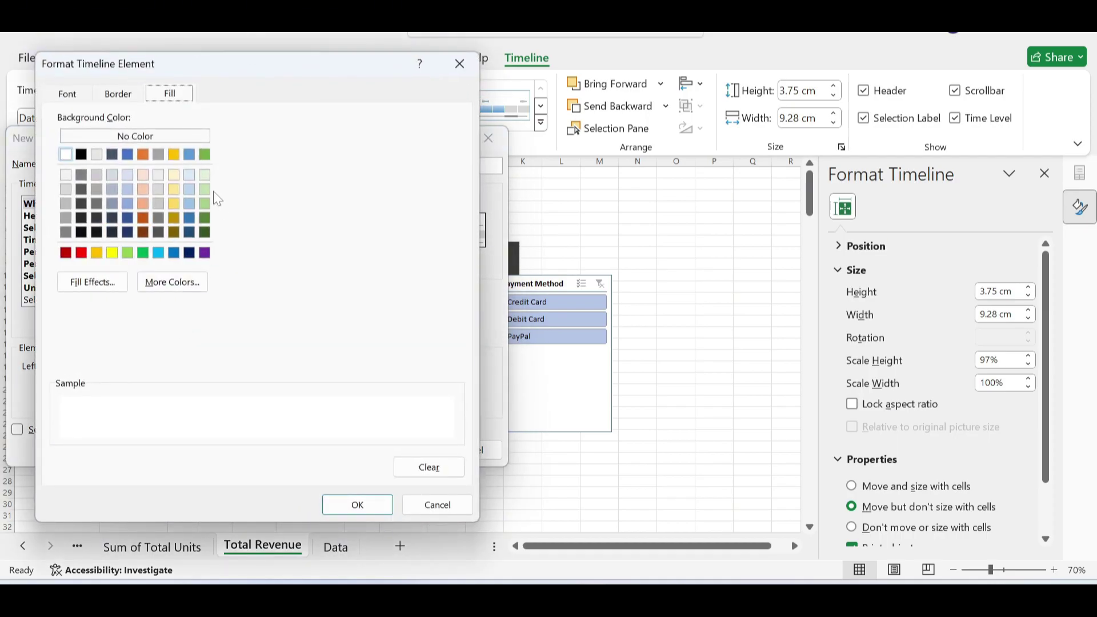
pyautogui.click(67, 94)
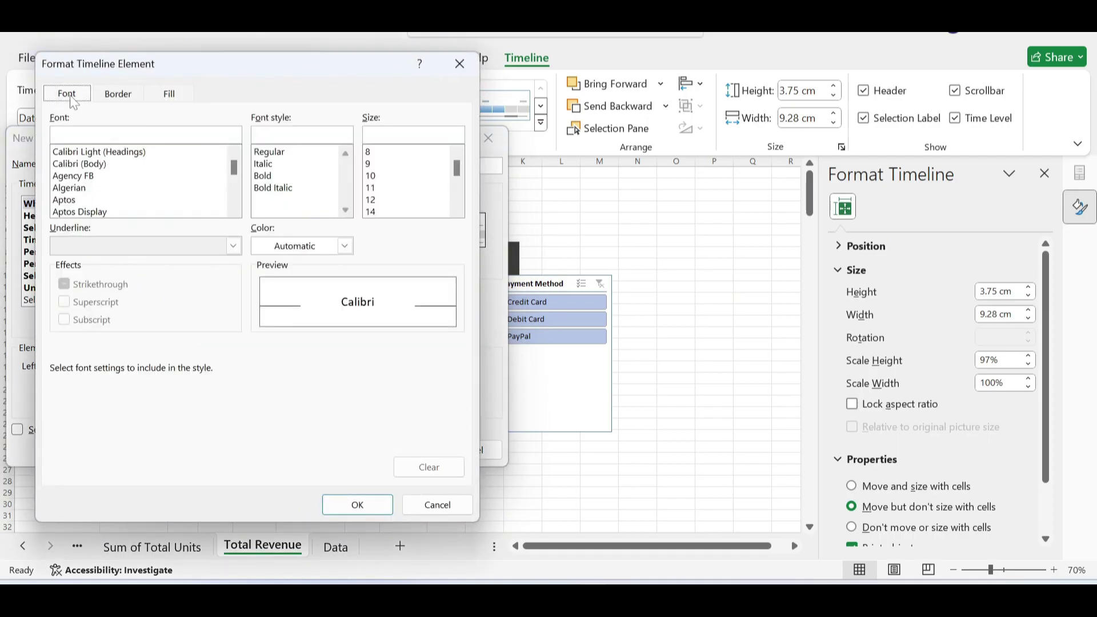
pyautogui.click(114, 164)
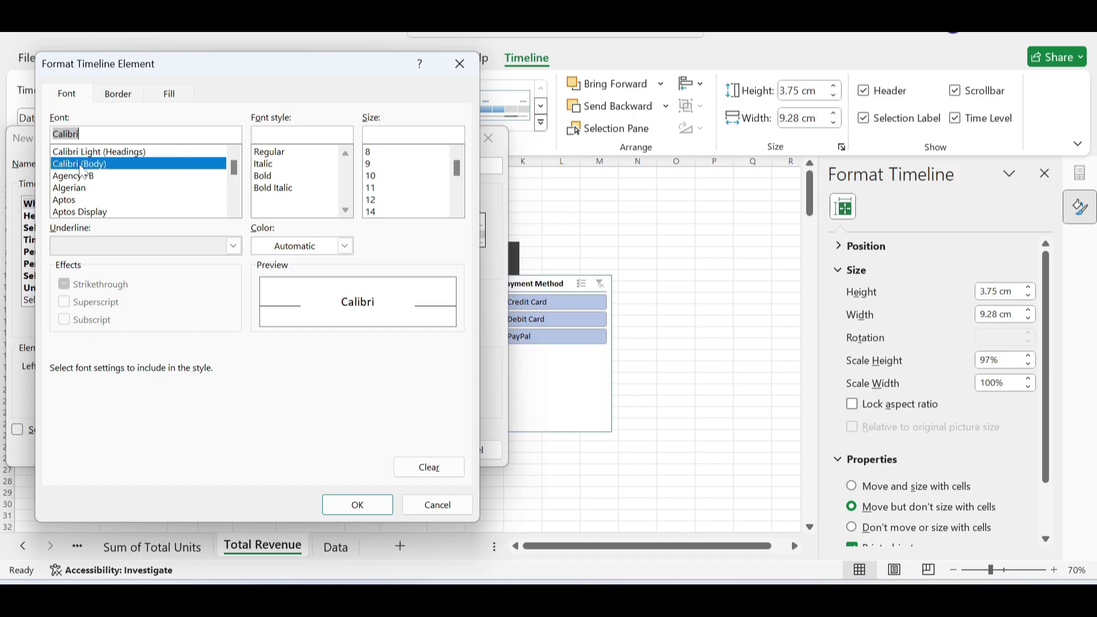
pyautogui.click(276, 152)
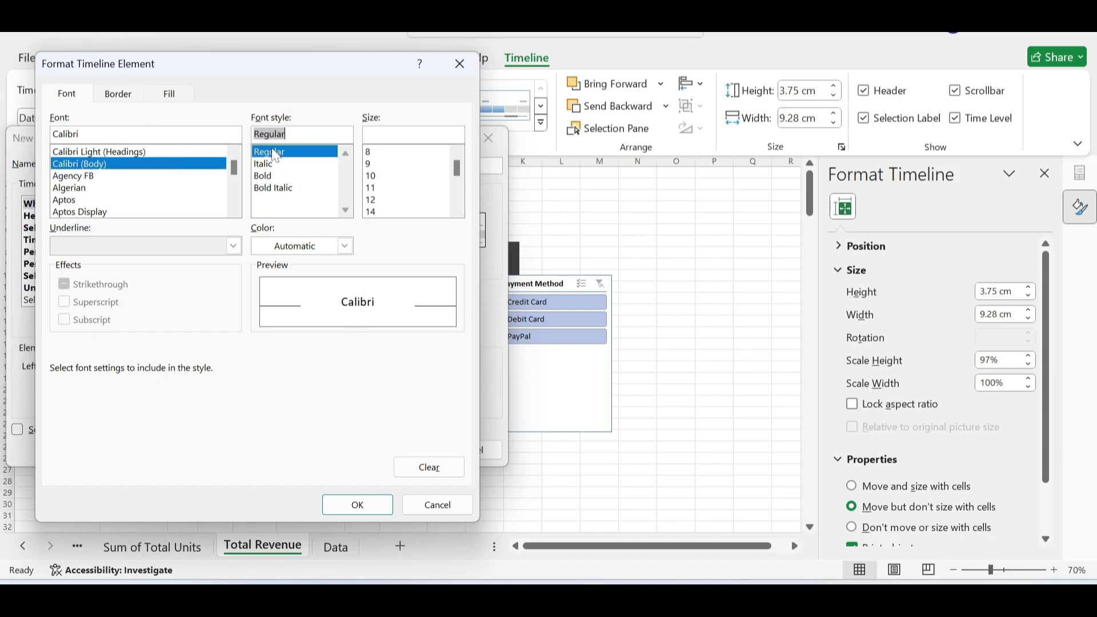
pyautogui.click(378, 188)
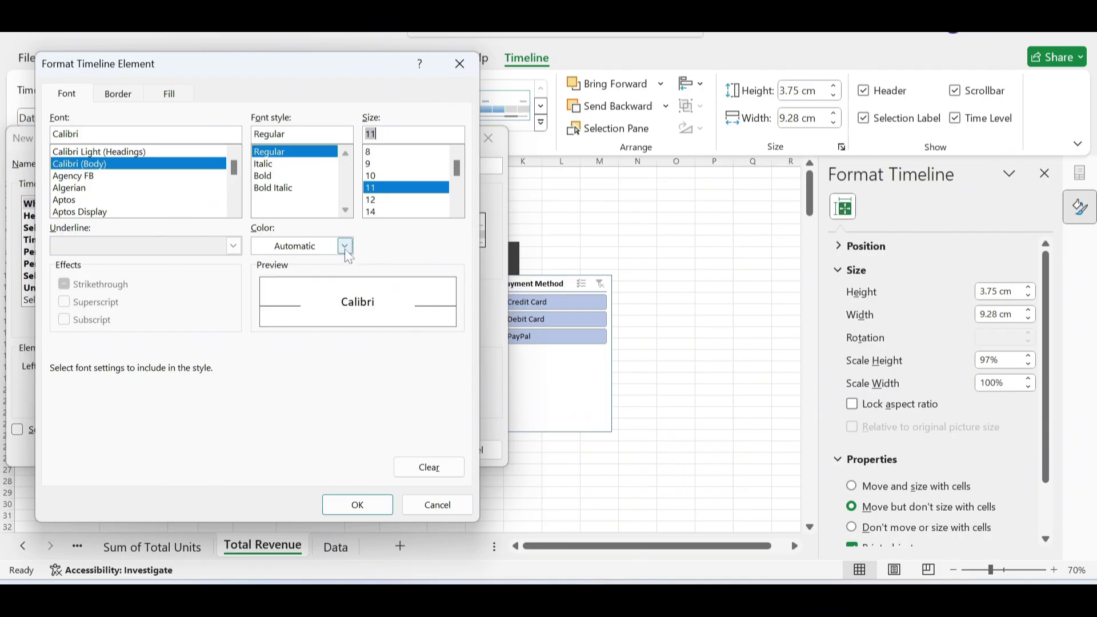
# - Give the Whole Timeline element a dark gray background fill
pyautogui.click(129, 94)
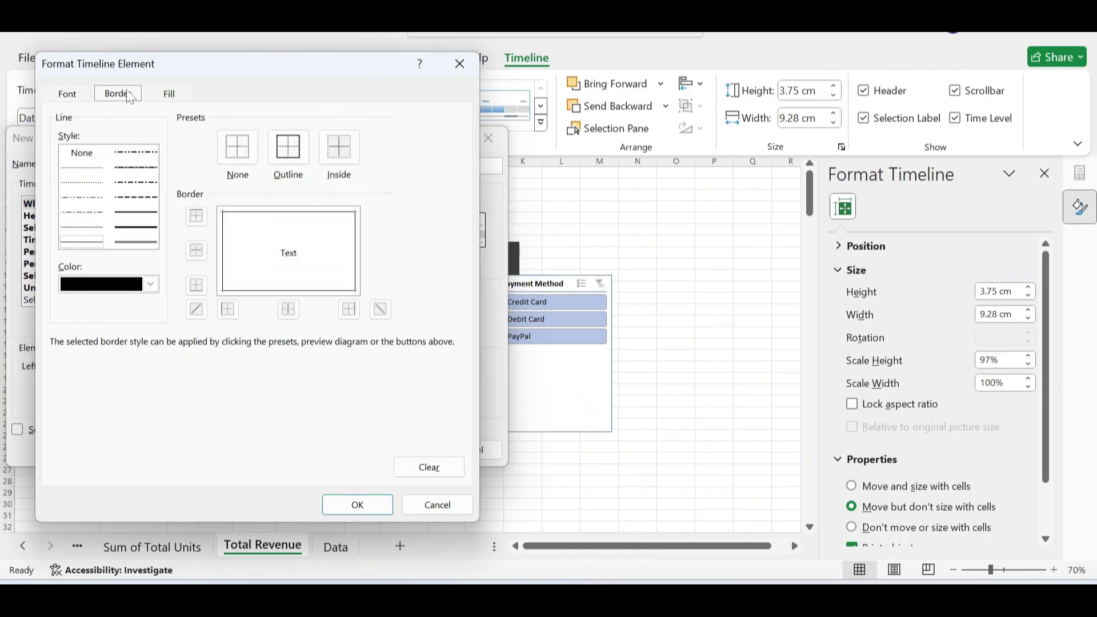
pyautogui.click(164, 96)
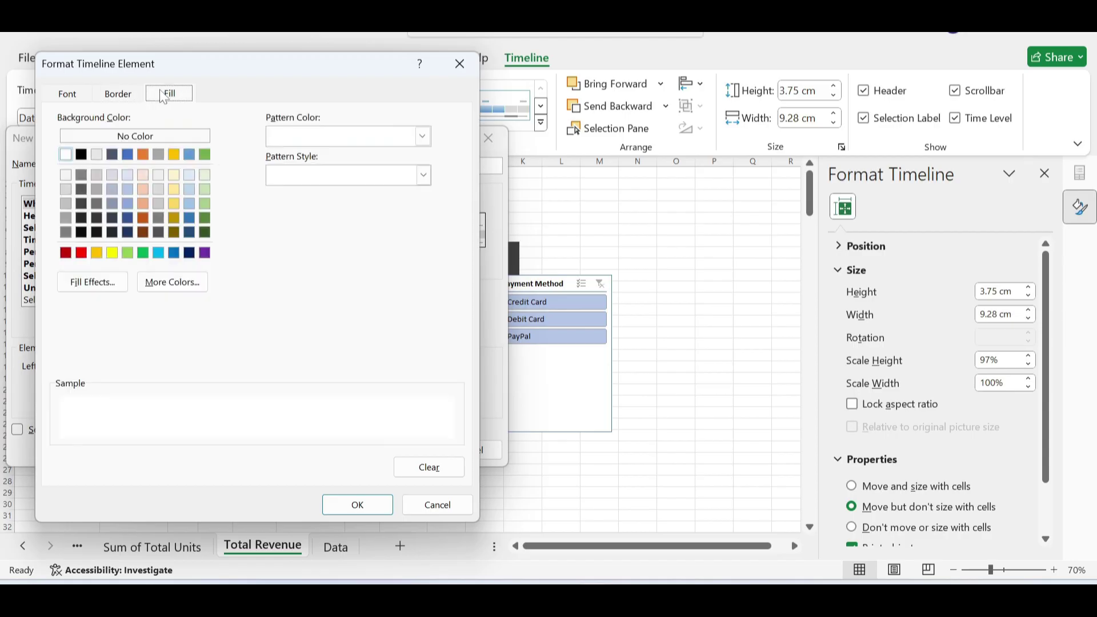
pyautogui.click(84, 218)
pyautogui.click(84, 205)
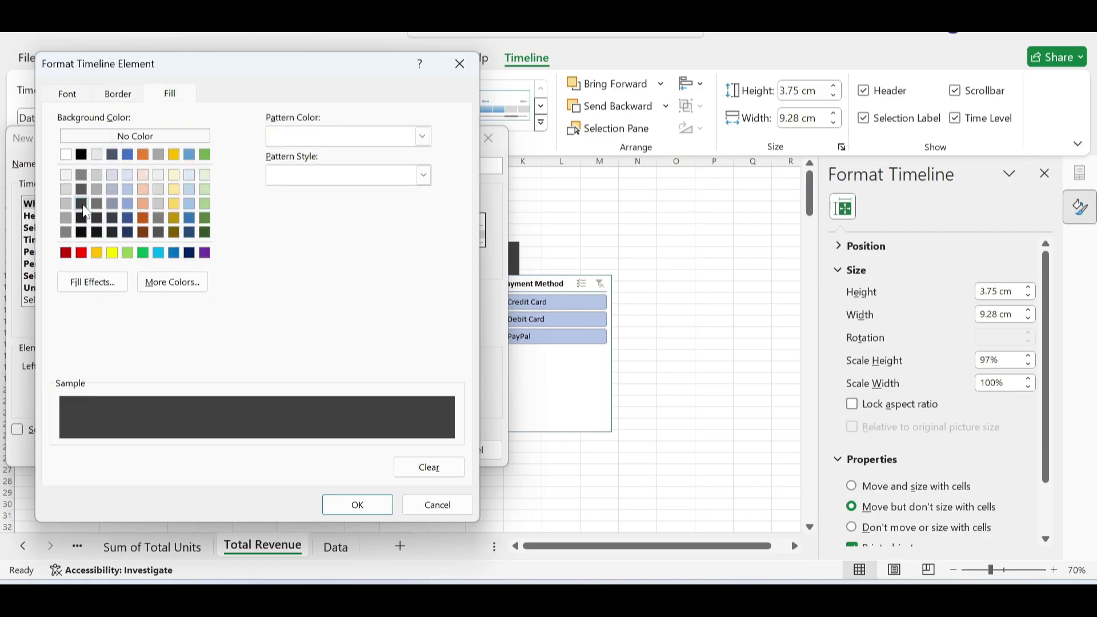
pyautogui.click(343, 509)
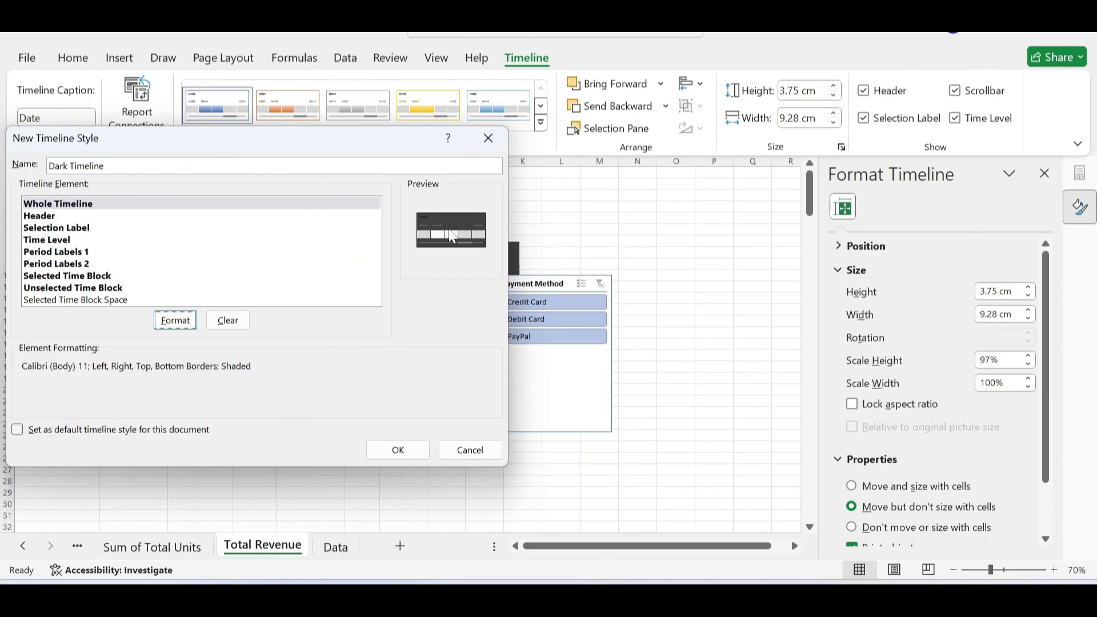
# - Format the Header element of the timeline style with Calibri (Body), Bold, size 11, in white
pyautogui.click(42, 220)
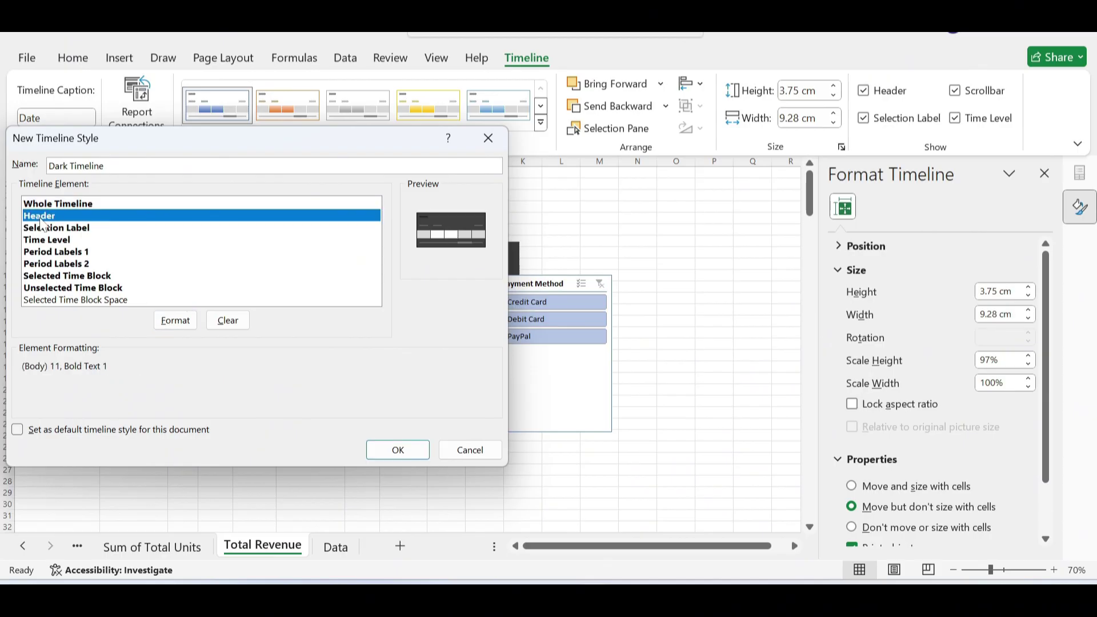
pyautogui.click(181, 324)
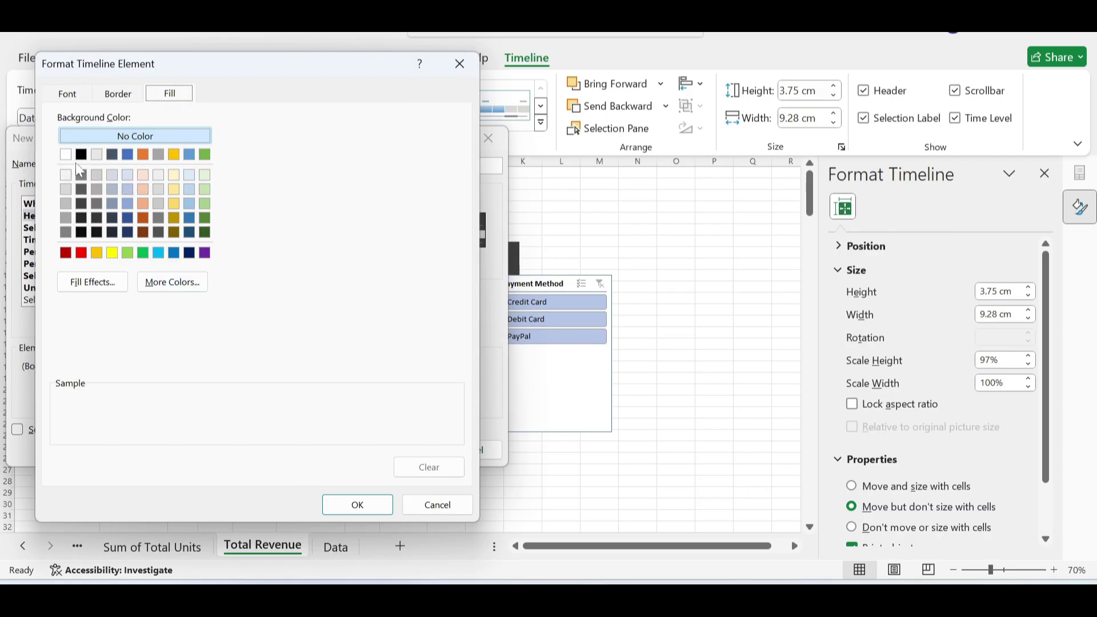
pyautogui.click(65, 94)
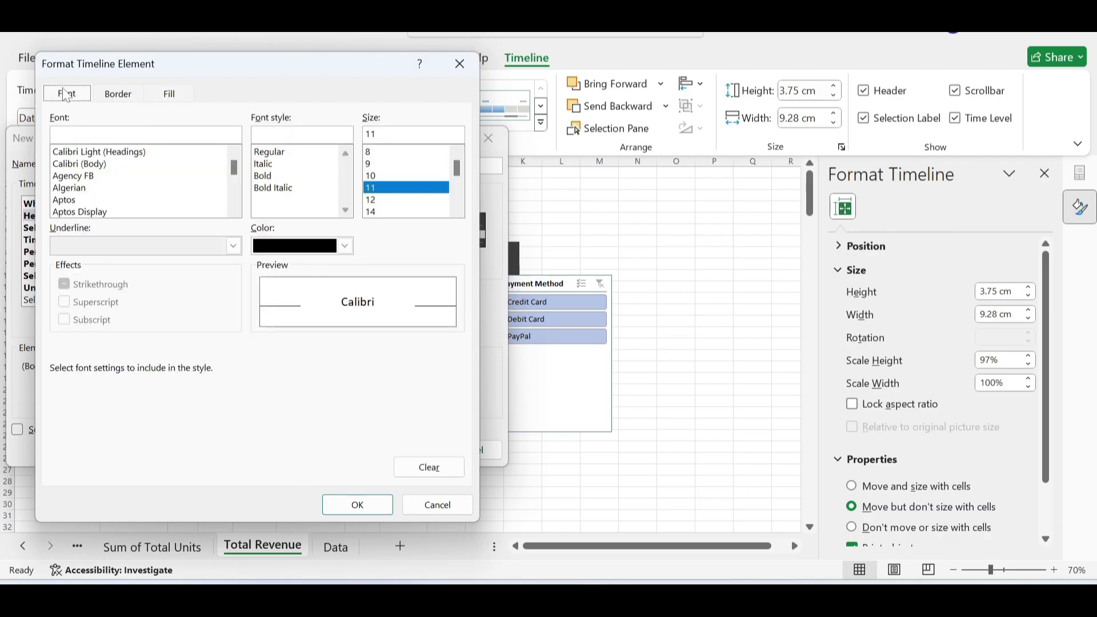
pyautogui.click(90, 164)
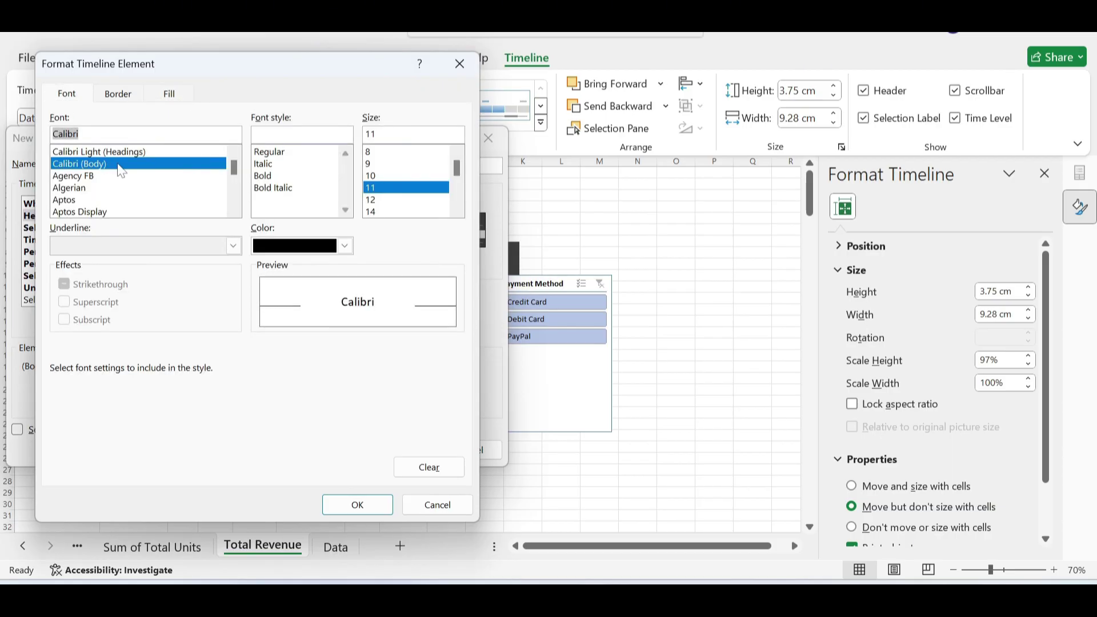
pyautogui.click(268, 177)
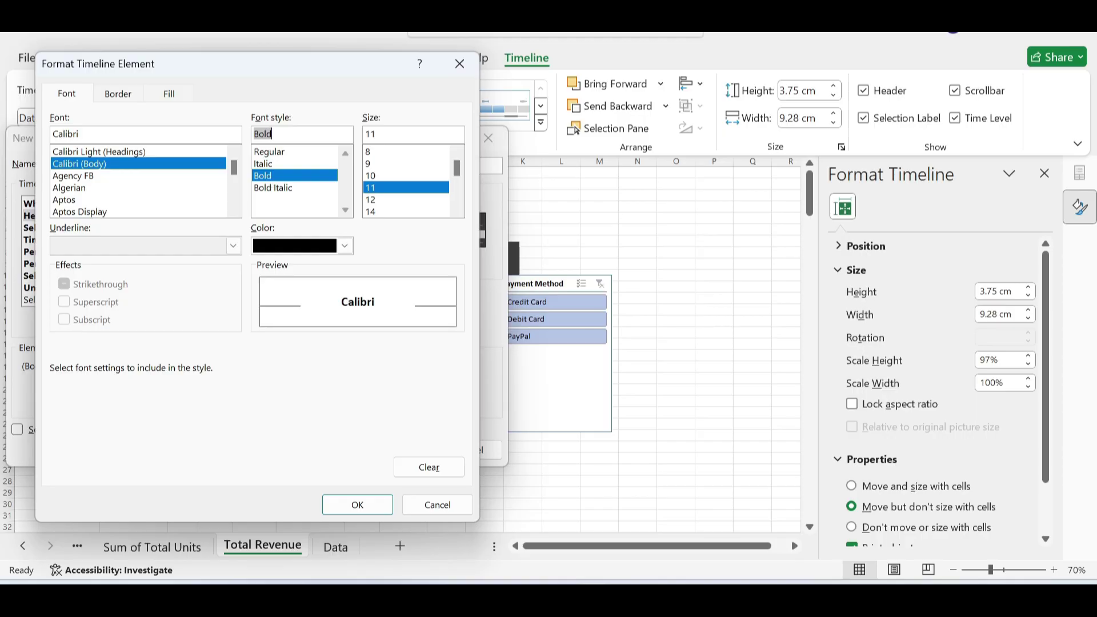
pyautogui.click(374, 189)
pyautogui.click(345, 247)
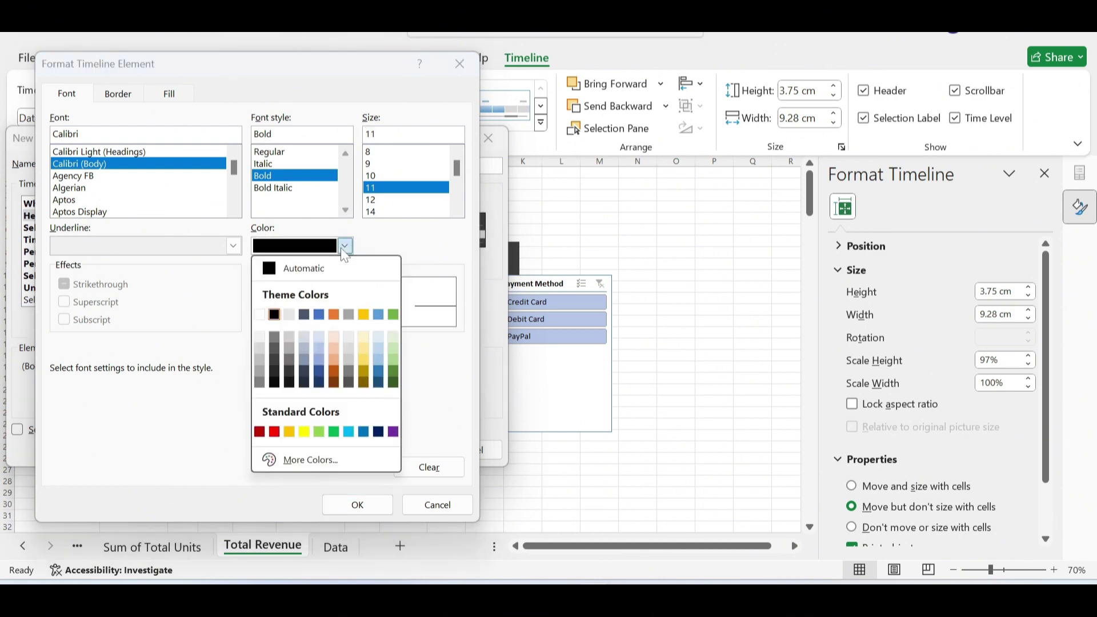
pyautogui.click(261, 318)
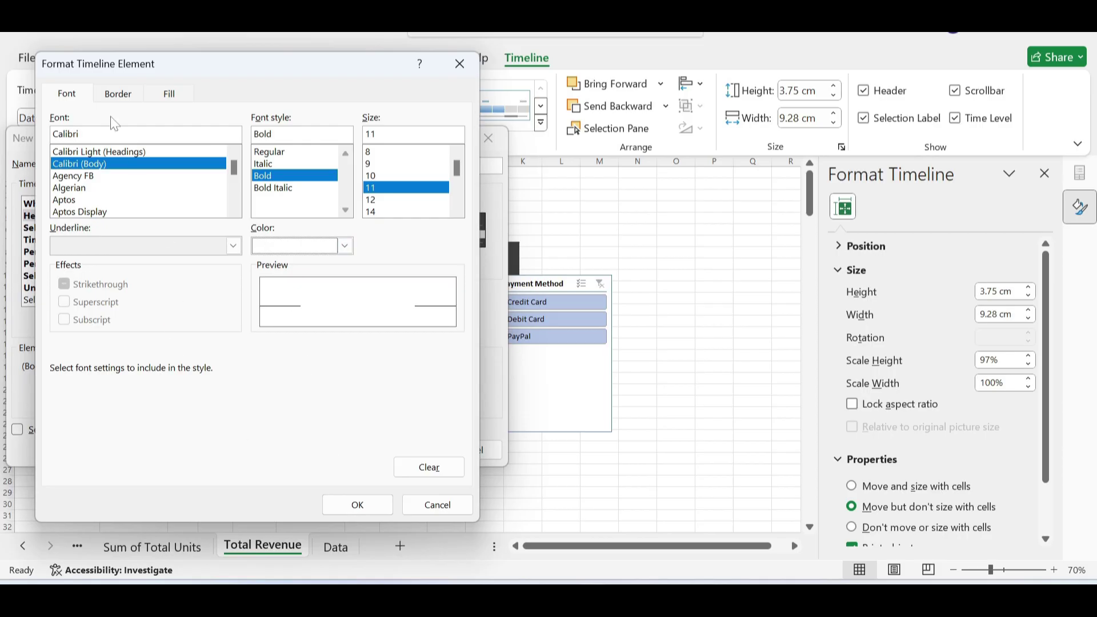
pyautogui.click(378, 506)
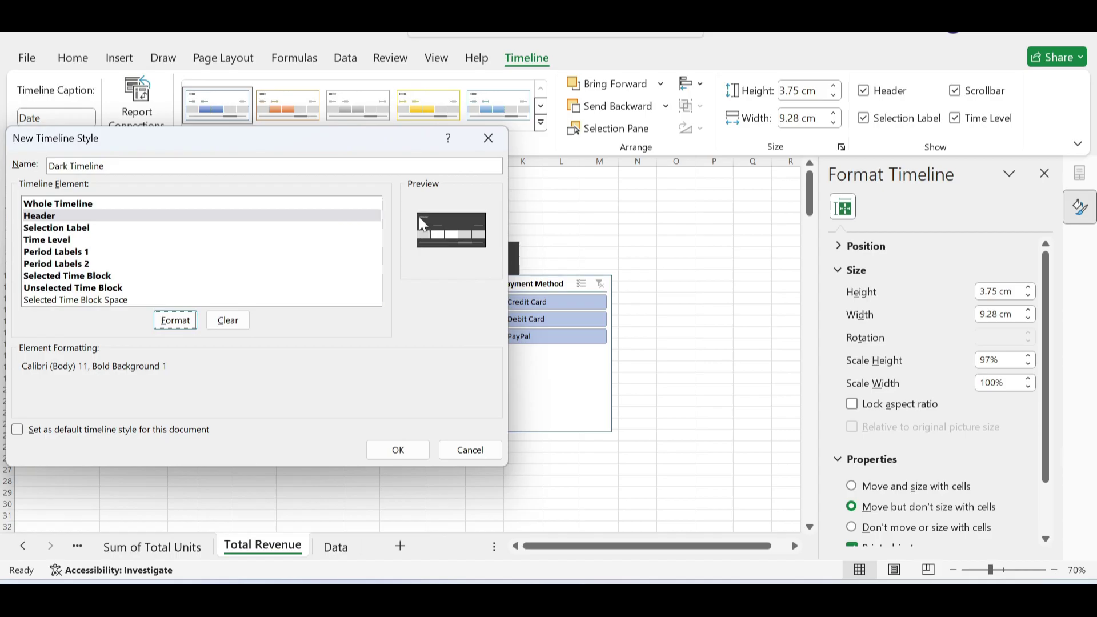
# - Format the Selection Label element of the timeline style with Calibri (Body), Bold, size 10, in white
pyautogui.click(68, 230)
pyautogui.click(176, 320)
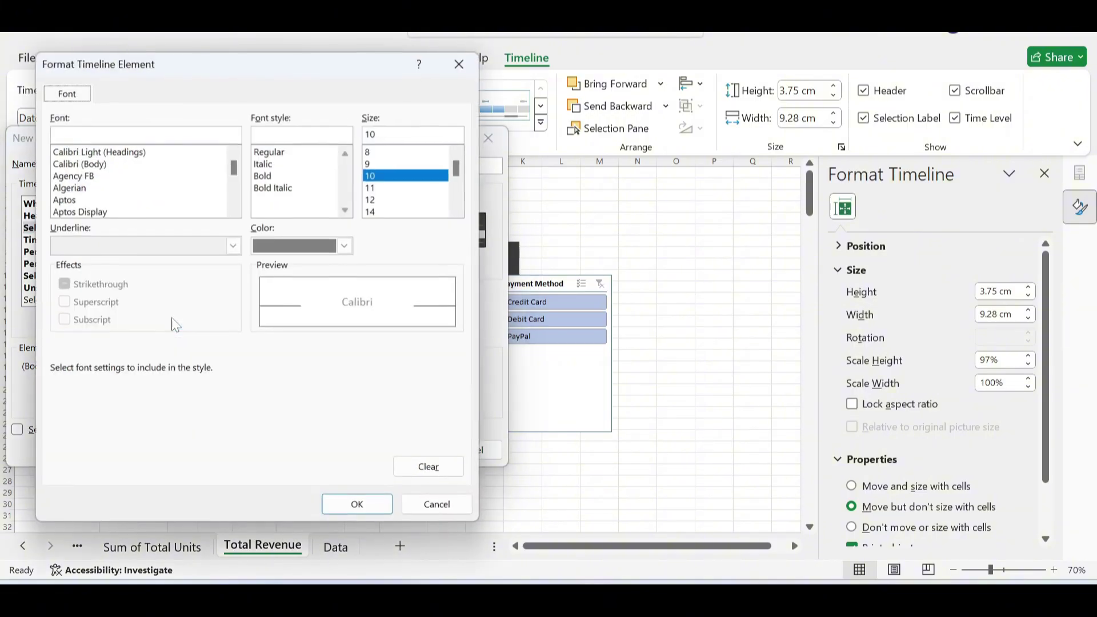
pyautogui.click(93, 166)
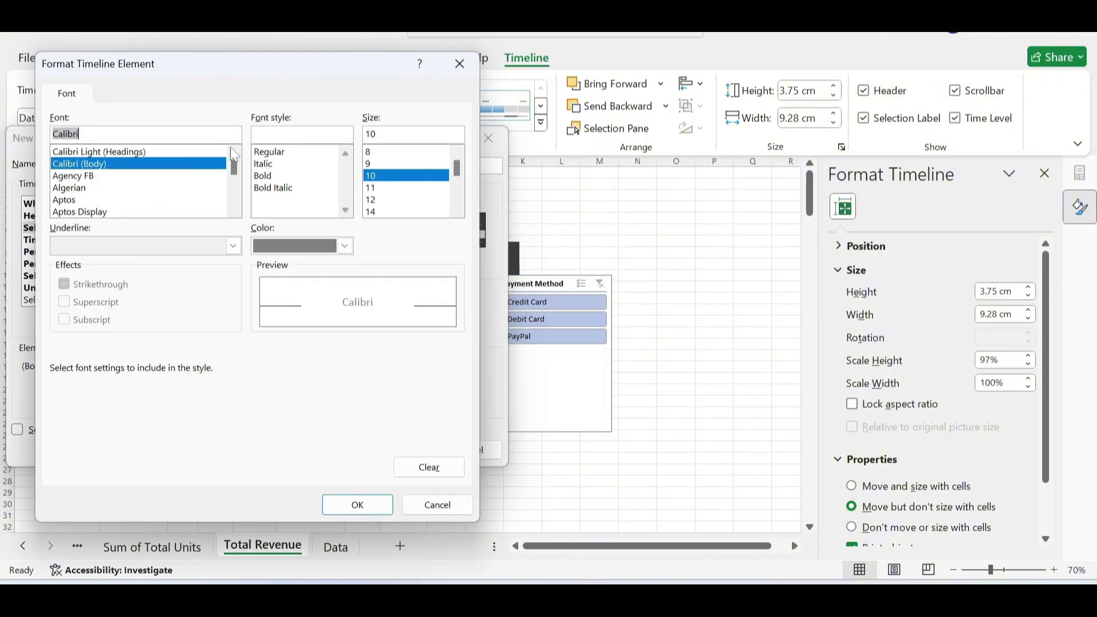
pyautogui.click(270, 175)
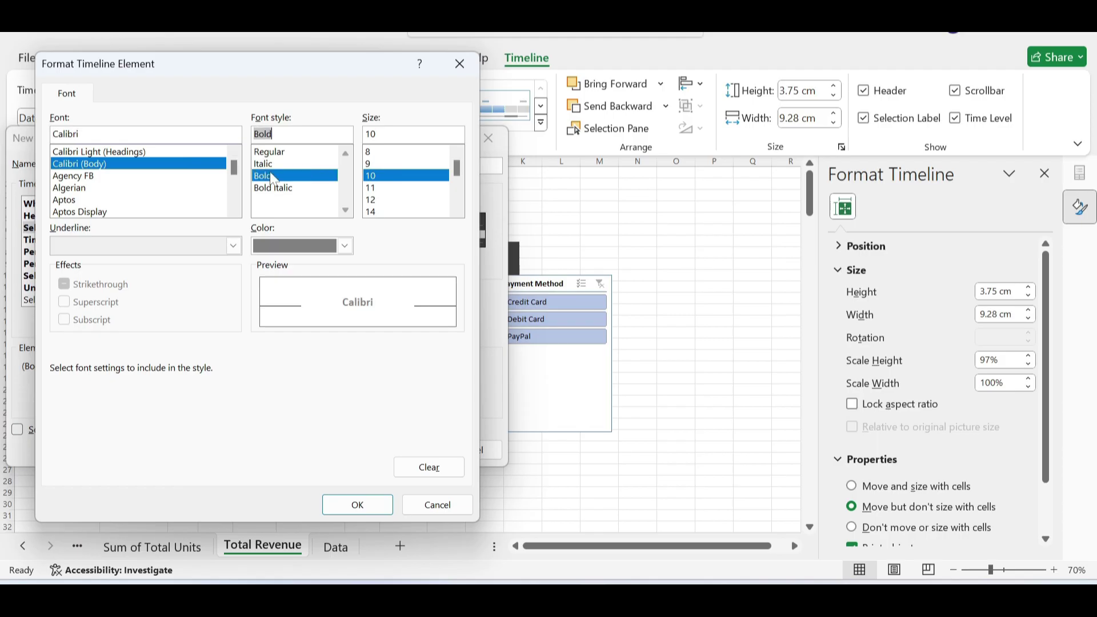
pyautogui.click(377, 181)
pyautogui.click(345, 245)
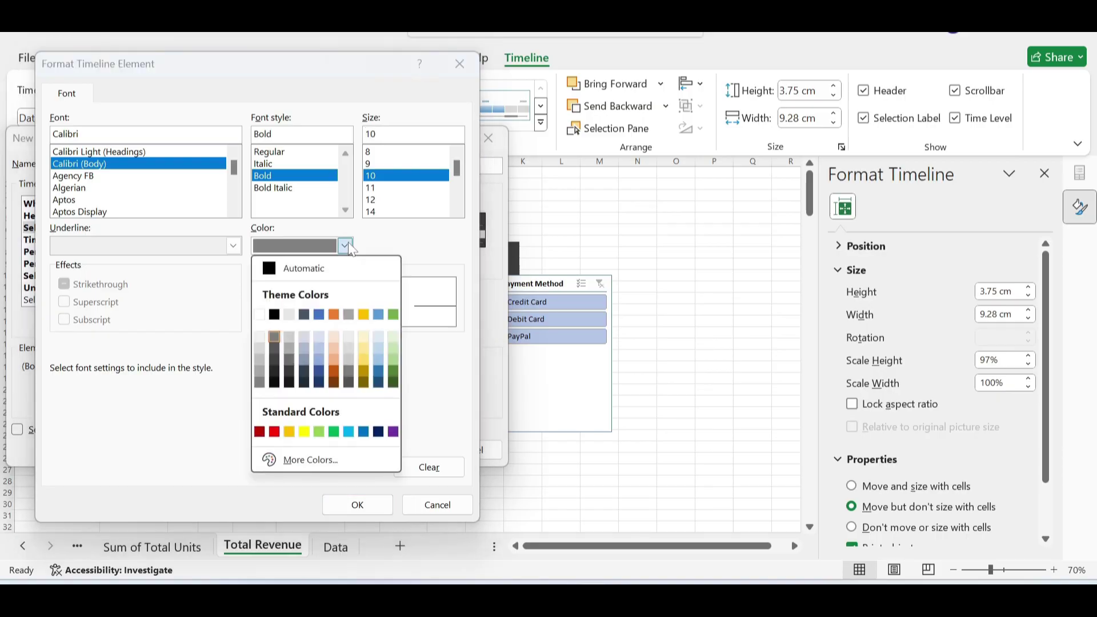
pyautogui.click(262, 316)
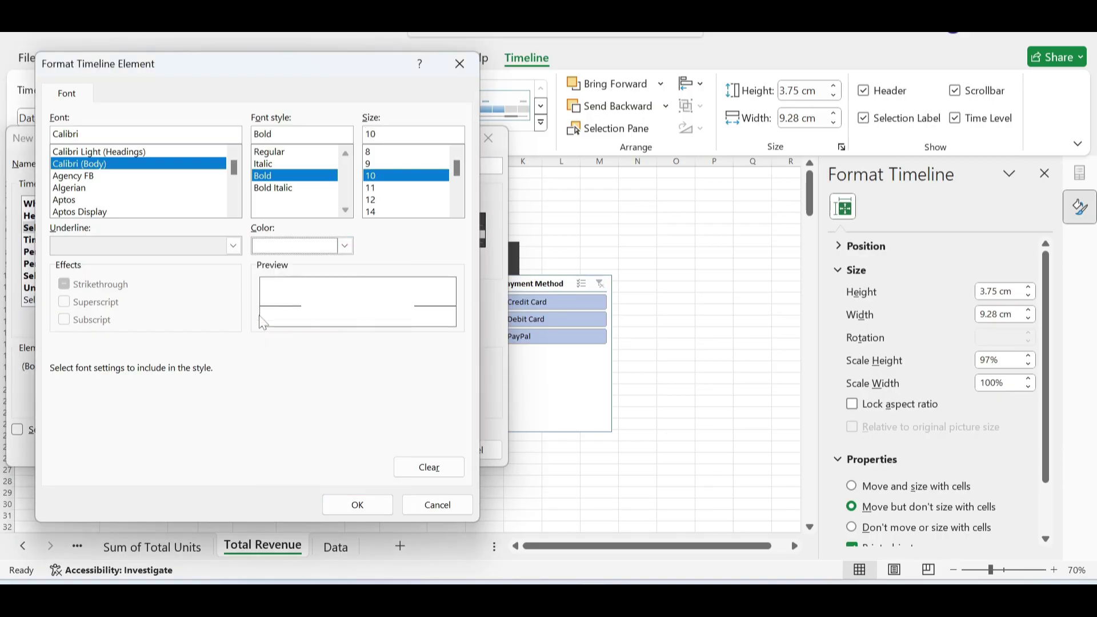
pyautogui.click(356, 505)
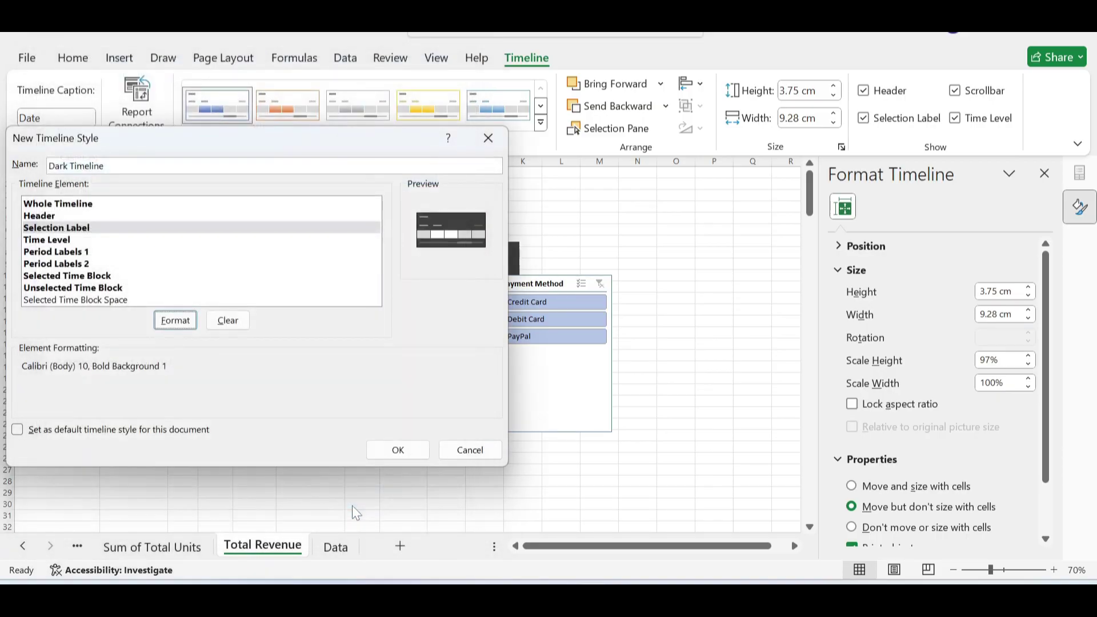
# - Format the Time Level element with Calibri (Body), Bold, size 10, in white
pyautogui.click(61, 241)
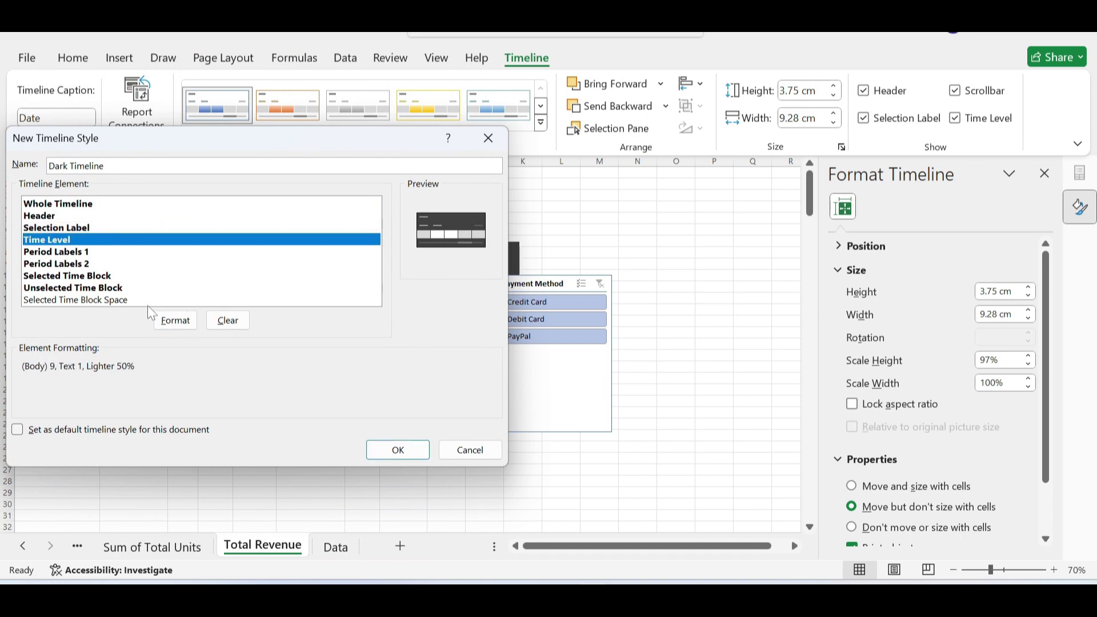
pyautogui.click(175, 320)
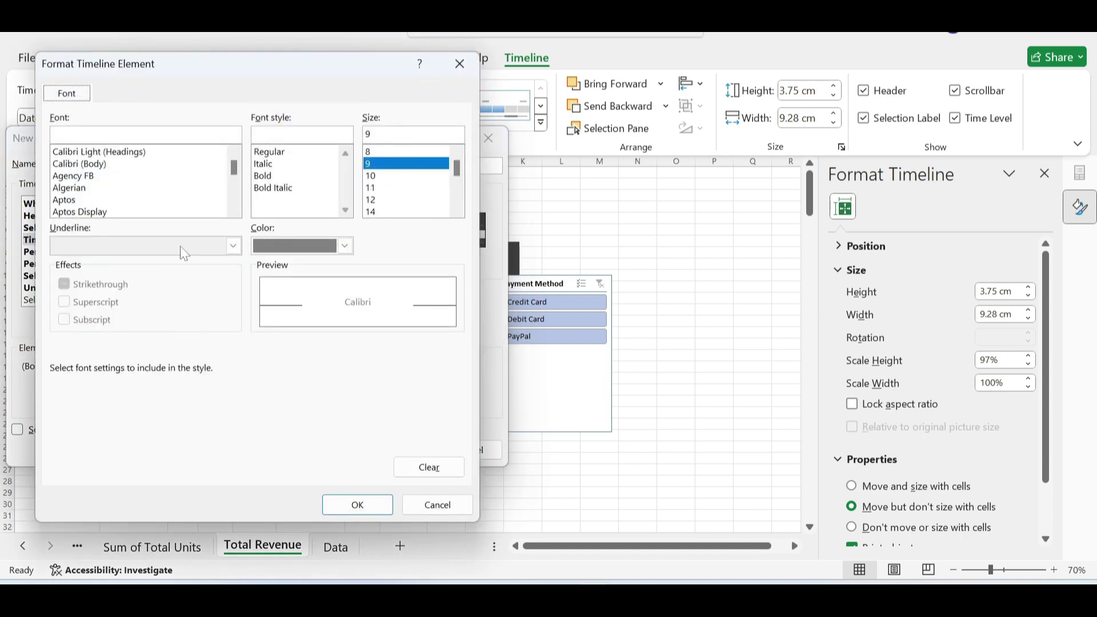
pyautogui.click(97, 164)
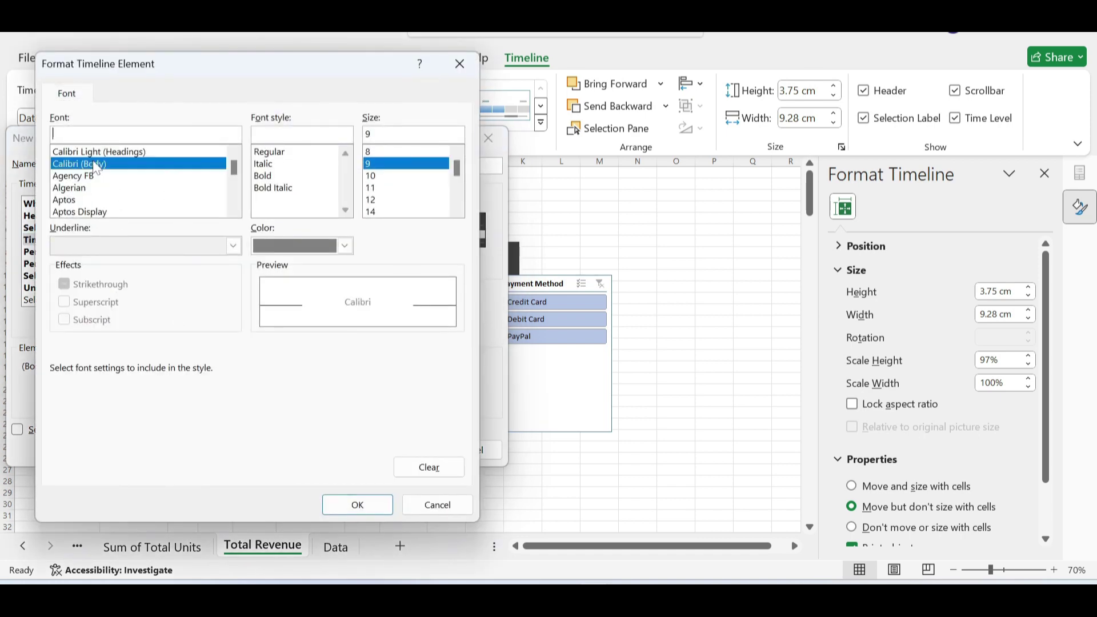
pyautogui.click(279, 177)
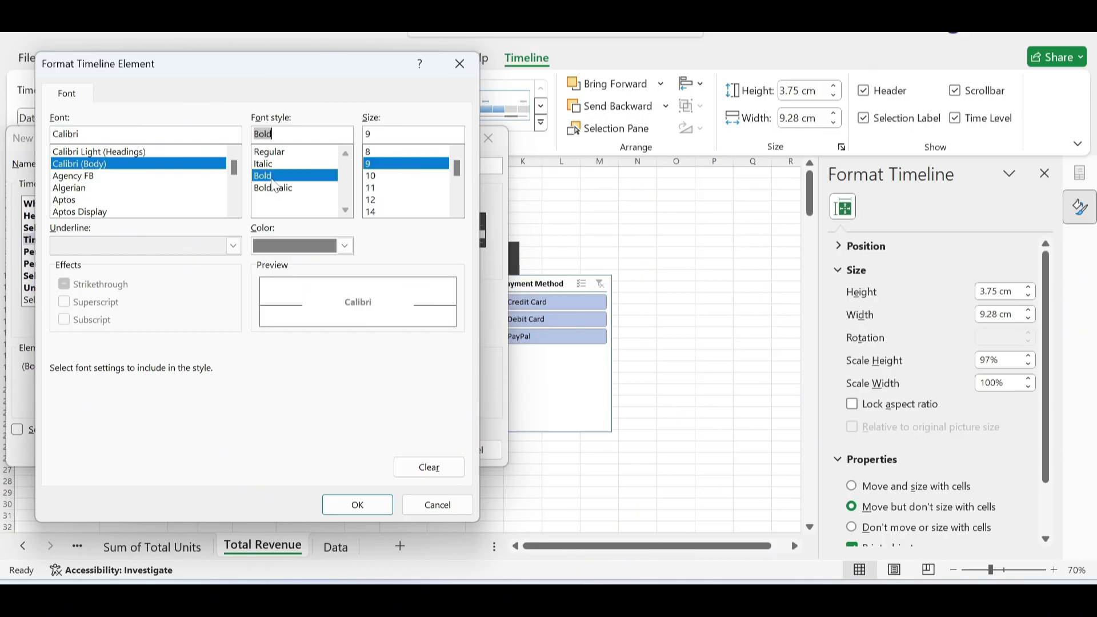
pyautogui.click(402, 177)
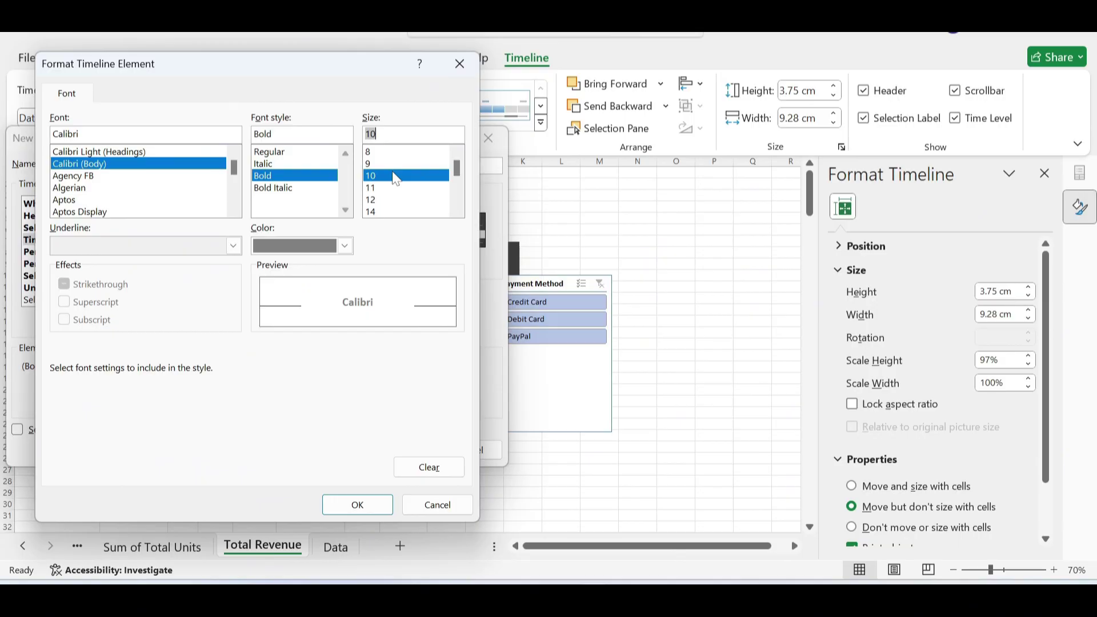
pyautogui.click(348, 252)
pyautogui.click(261, 317)
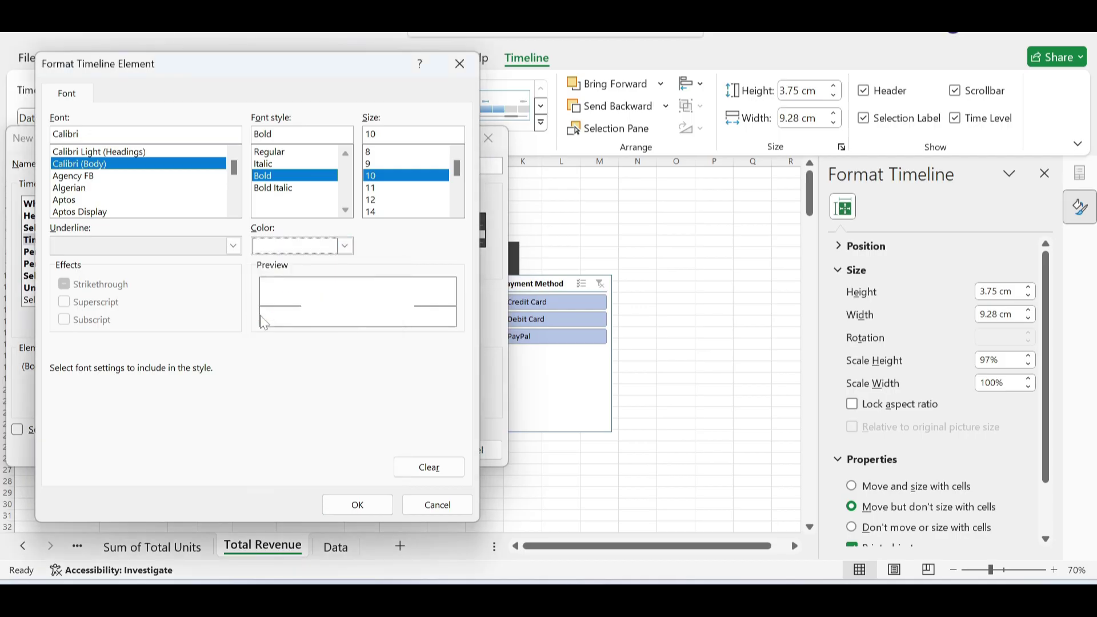
pyautogui.click(357, 504)
# - Format the Period Labels 1 element with Calibri (Body), Bold, size 9, in white
pyautogui.click(175, 321)
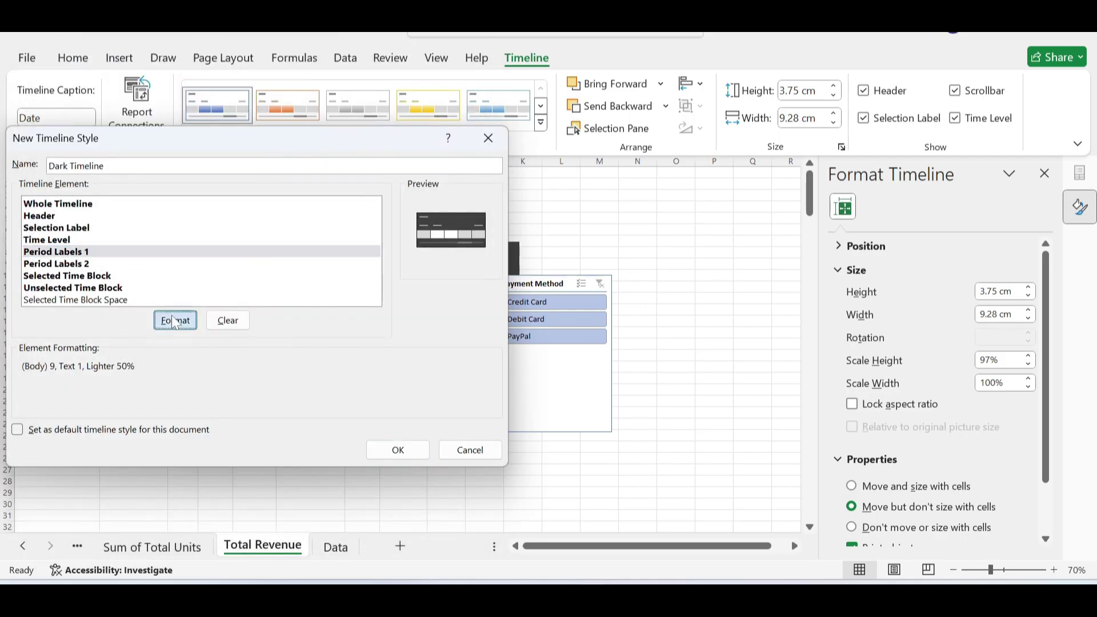
pyautogui.click(83, 164)
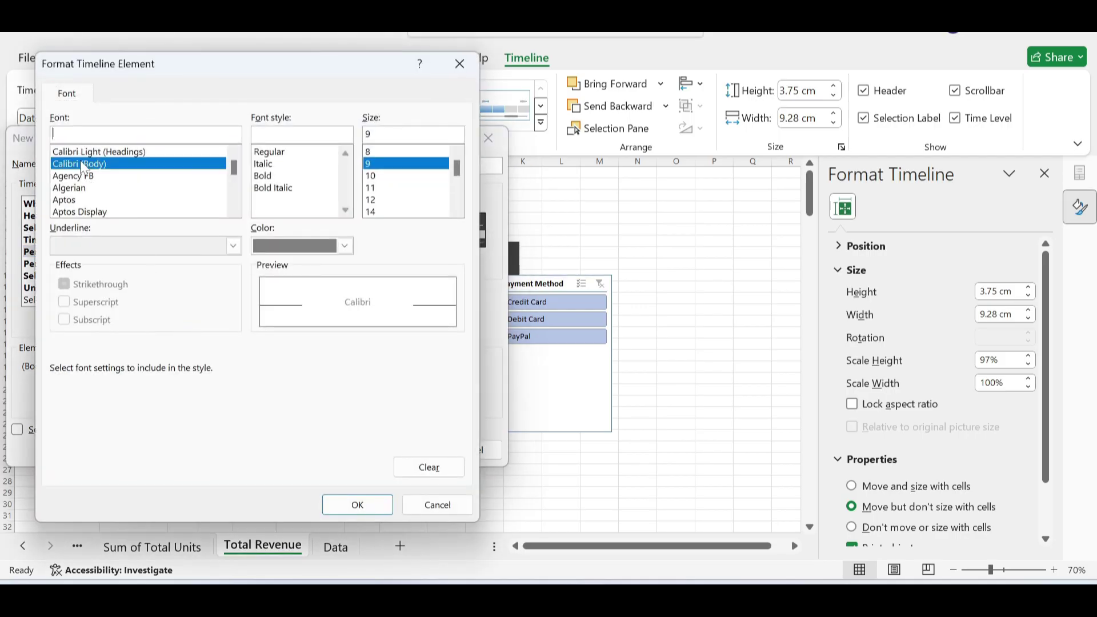
pyautogui.click(274, 176)
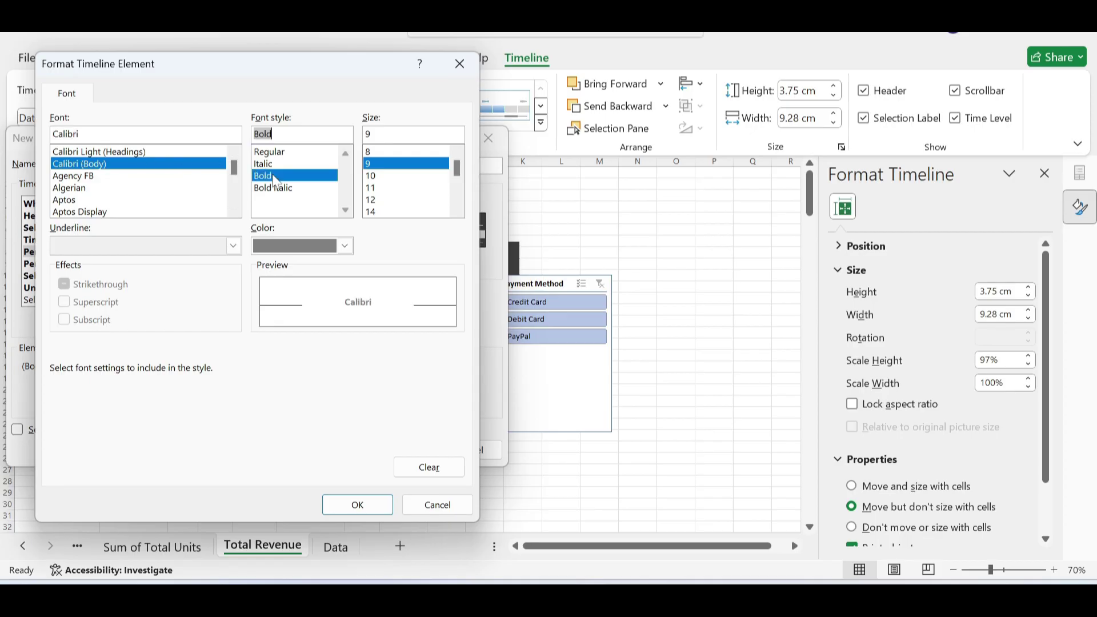
pyautogui.click(391, 164)
pyautogui.click(346, 246)
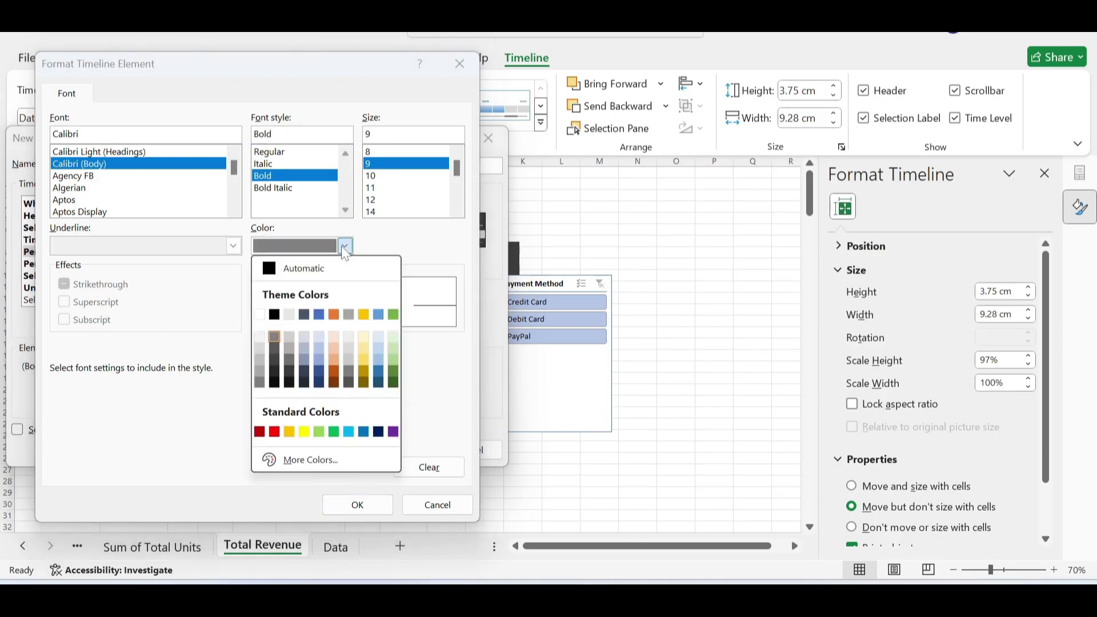
pyautogui.click(260, 314)
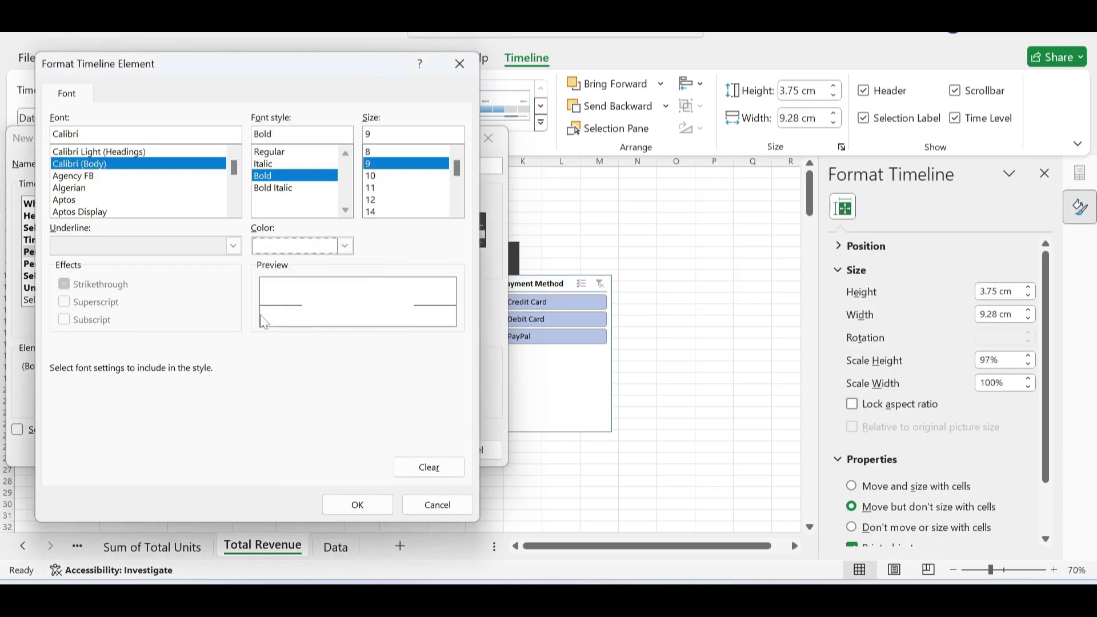
pyautogui.click(358, 506)
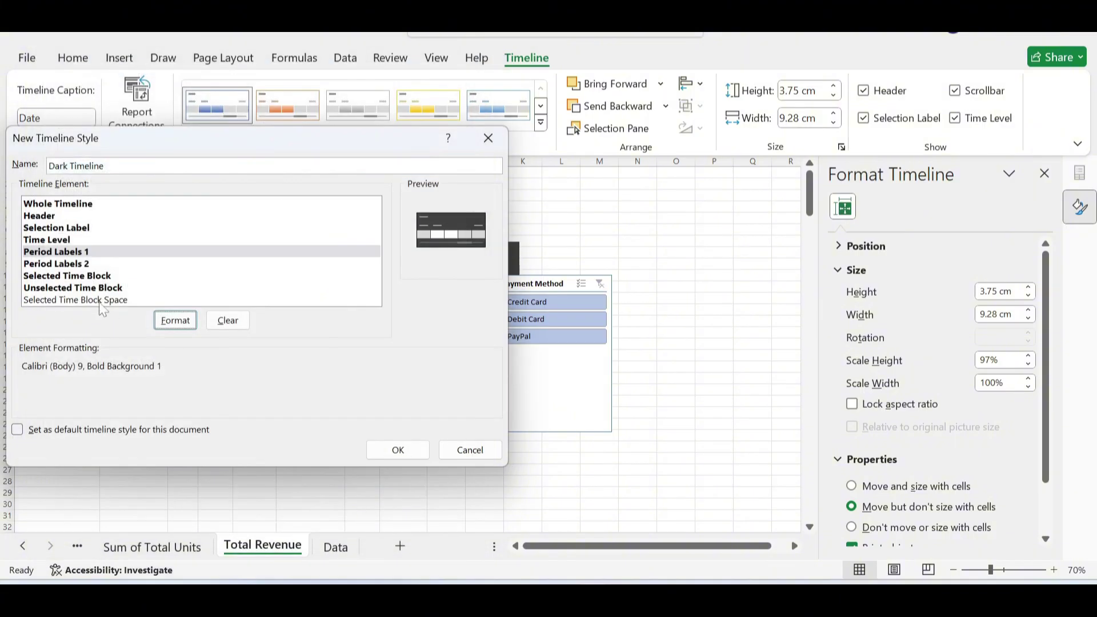
# - Format the Period Labels 2 element with Calibri (Body), Bold, size 9, in white
pyautogui.click(54, 264)
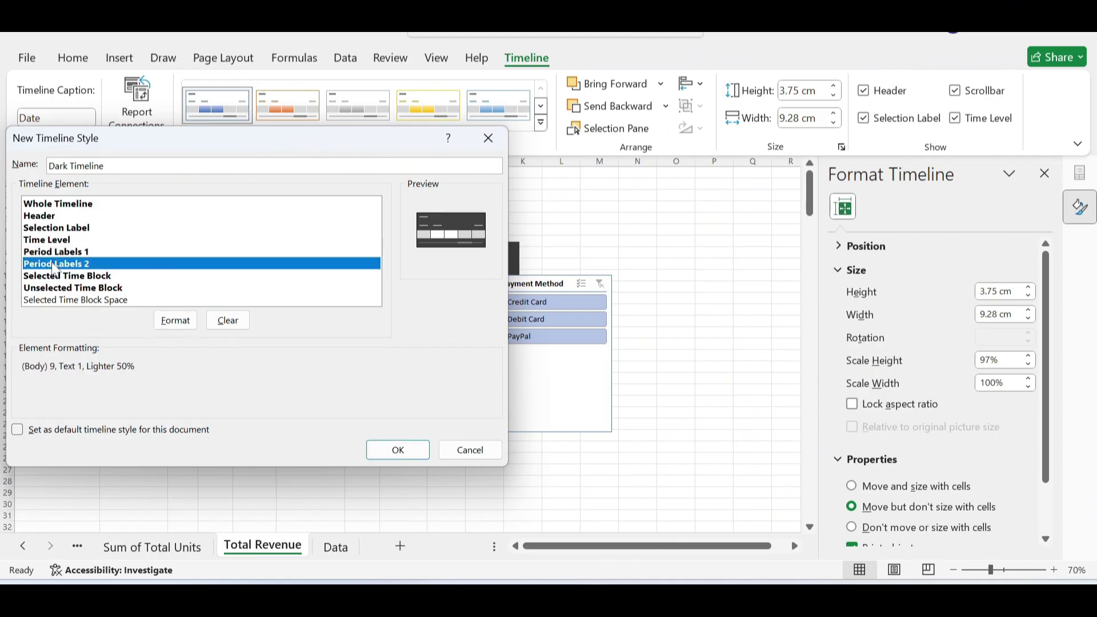
pyautogui.click(164, 321)
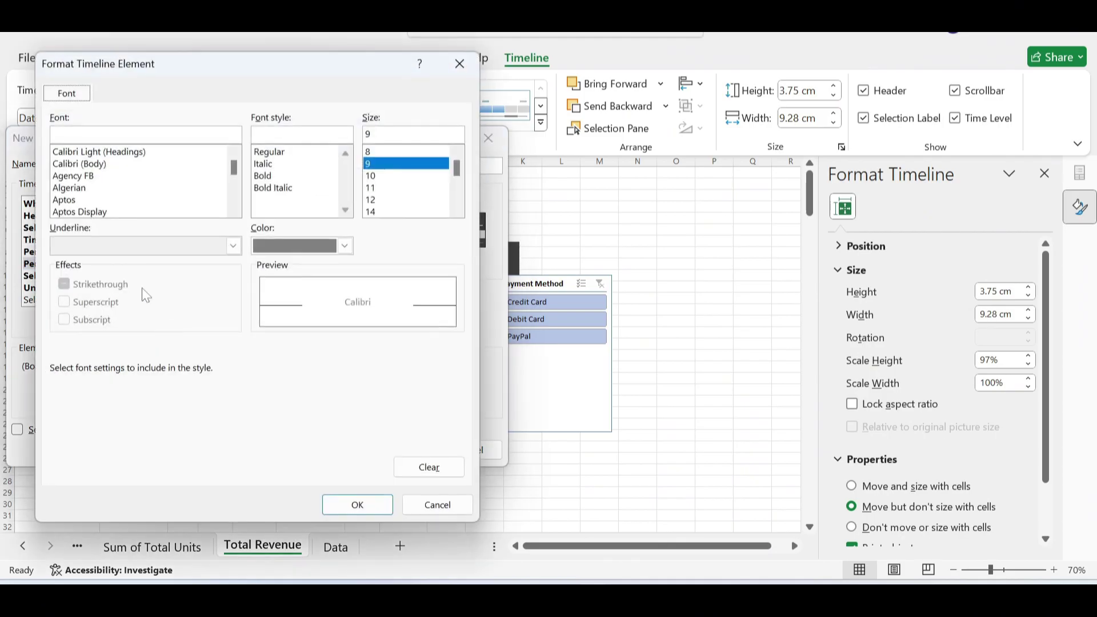
pyautogui.click(94, 166)
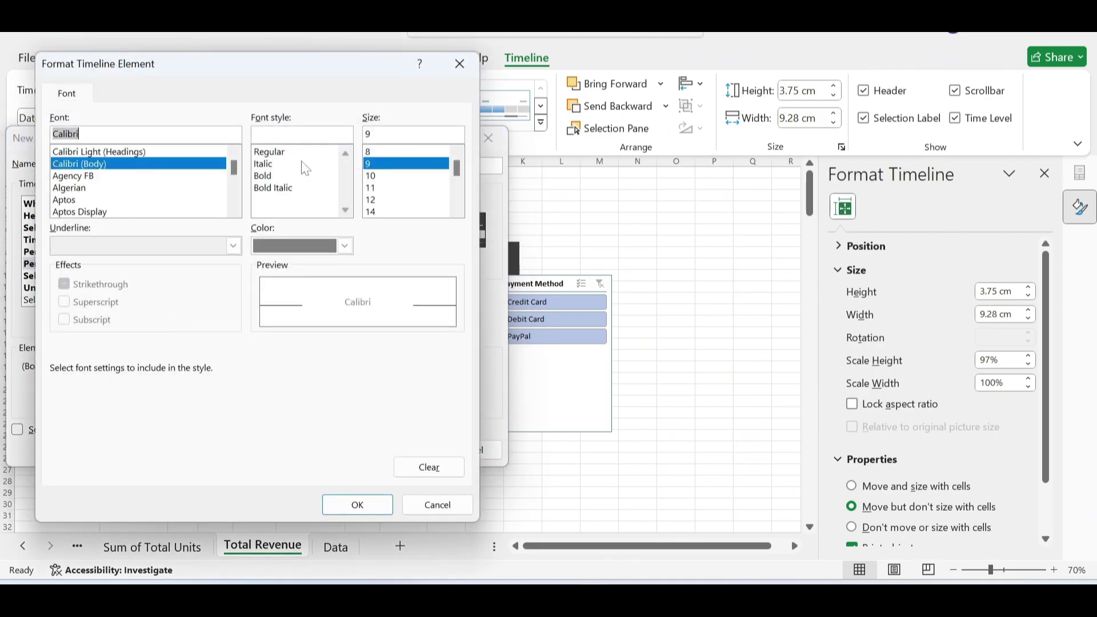
pyautogui.click(263, 179)
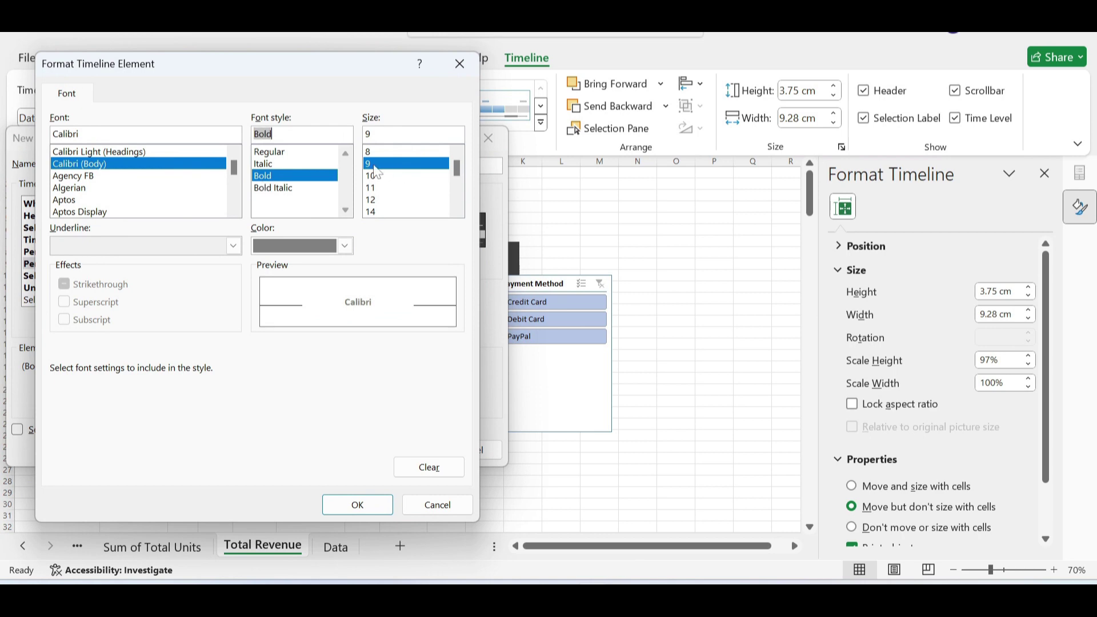
pyautogui.click(345, 245)
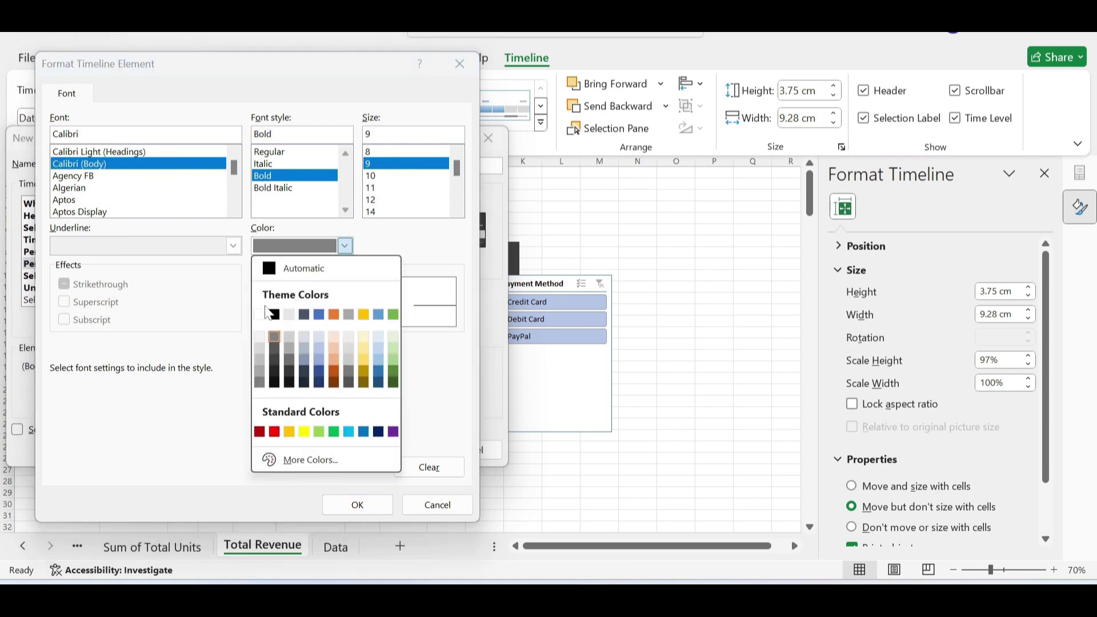
pyautogui.click(261, 315)
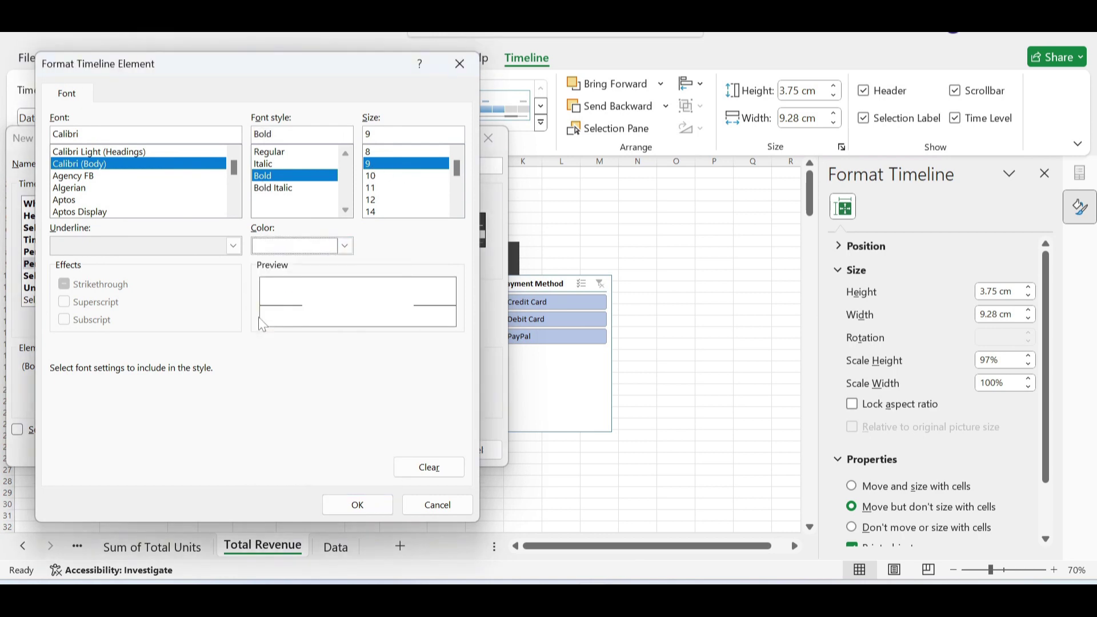
pyautogui.click(358, 505)
# - Give the Selected Time Block element a medium gray background fill, the fourth shade below white
pyautogui.click(56, 280)
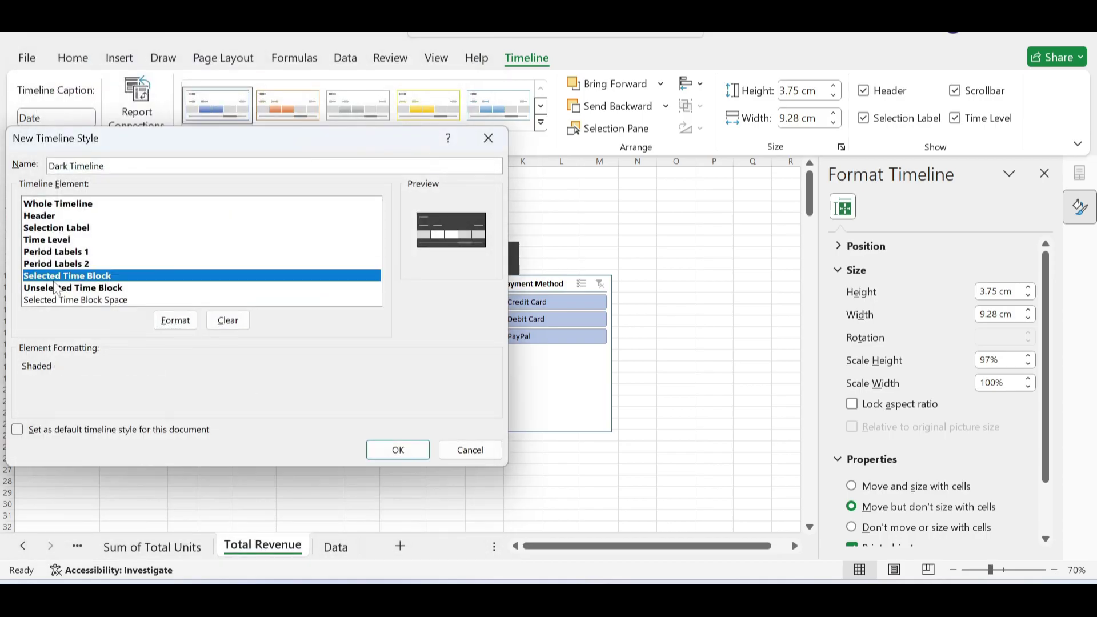
pyautogui.click(162, 322)
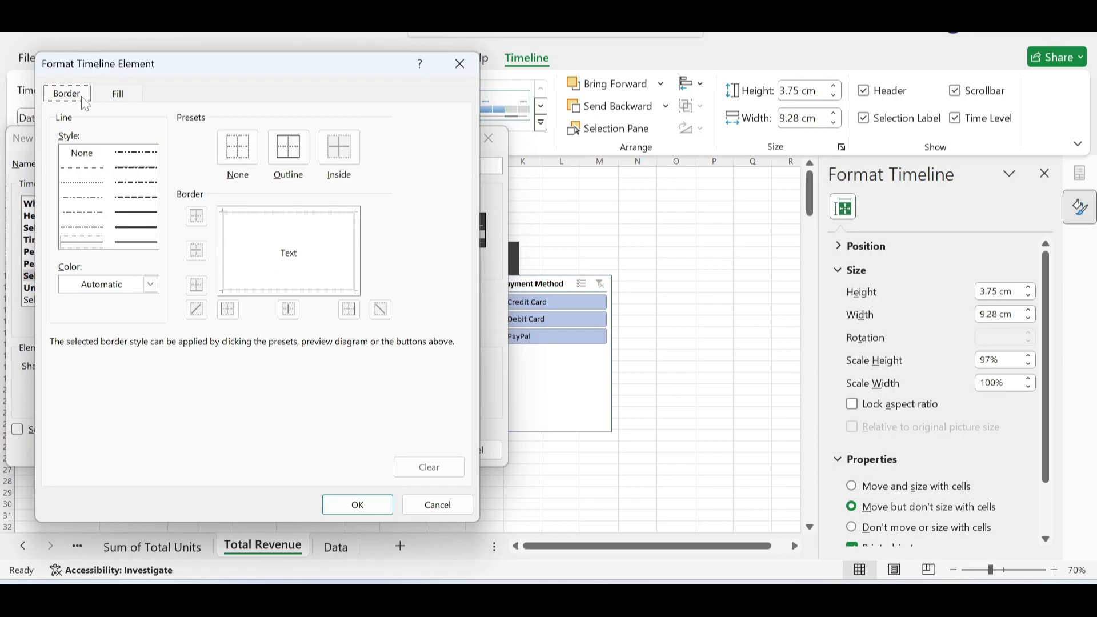
pyautogui.click(114, 99)
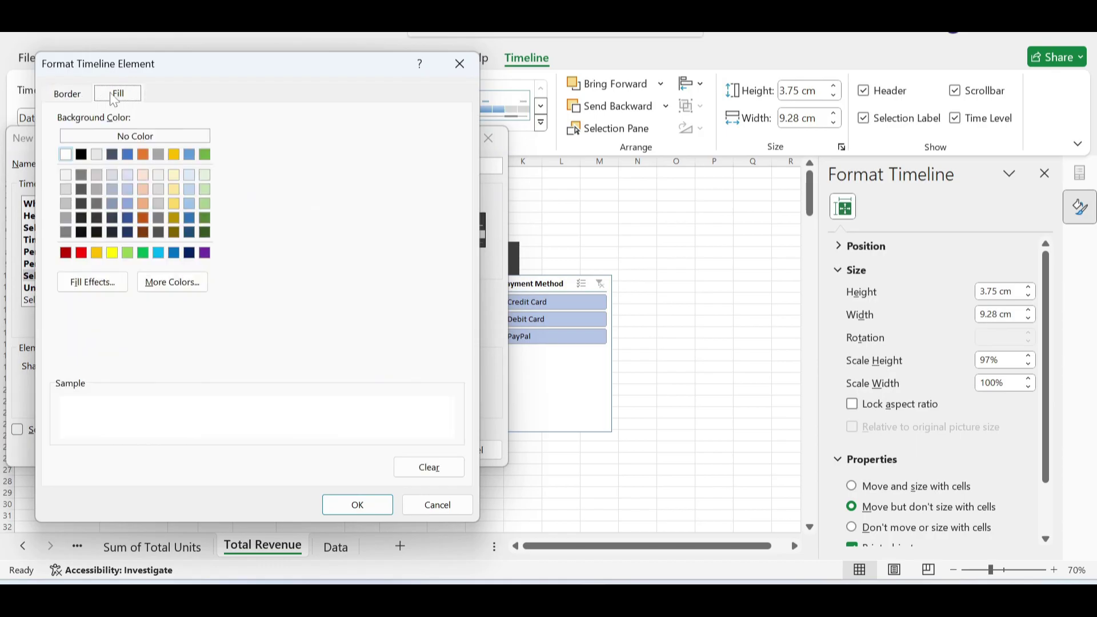
pyautogui.click(63, 204)
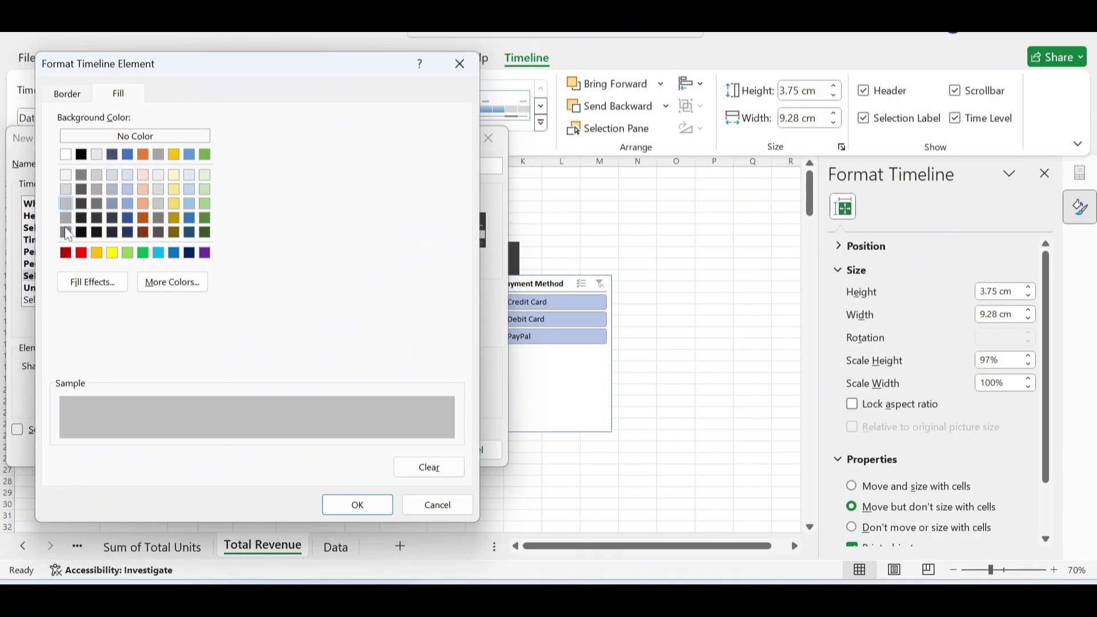
pyautogui.click(66, 220)
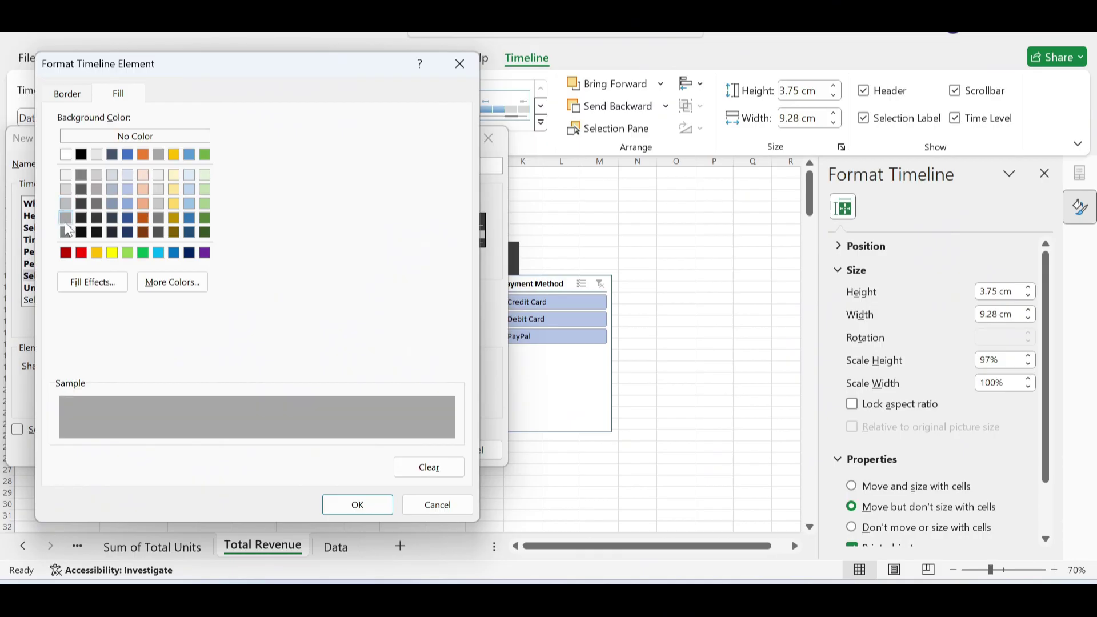
pyautogui.click(63, 95)
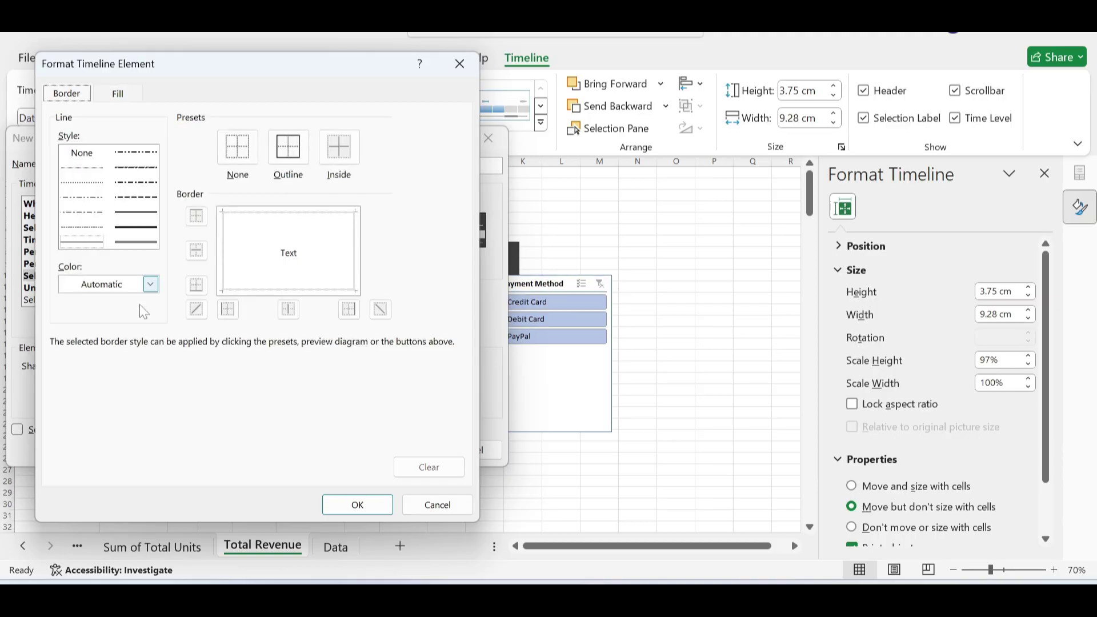
pyautogui.click(365, 501)
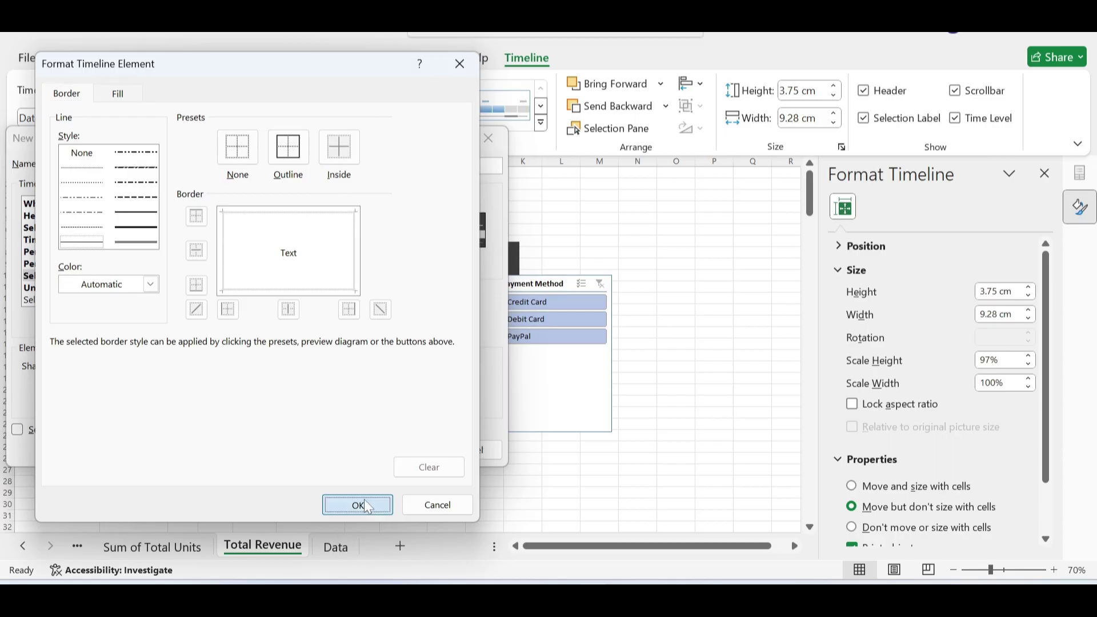
# - Give the Unselected Time Block element a white background fill and save the Dark Timeline style
pyautogui.doubleClick(119, 293)
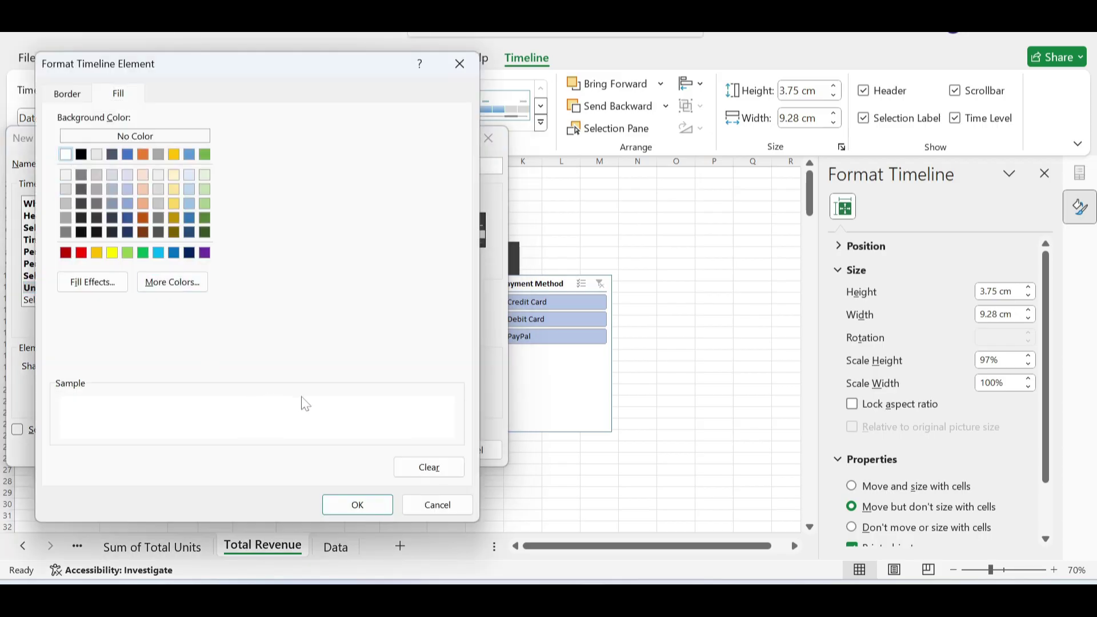
pyautogui.click(350, 506)
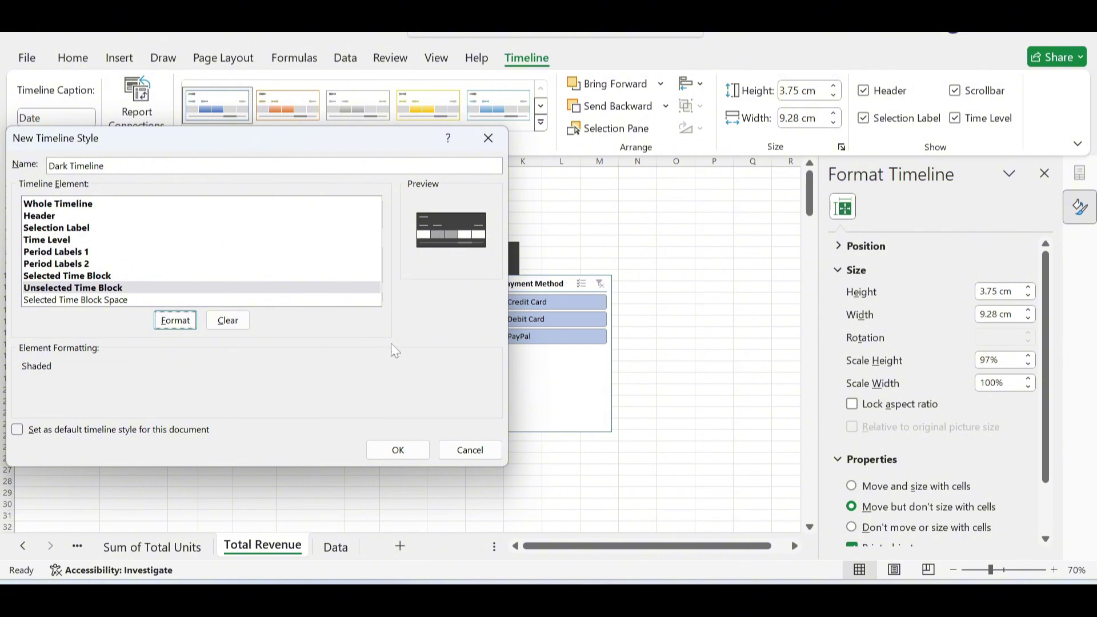
pyautogui.click(398, 450)
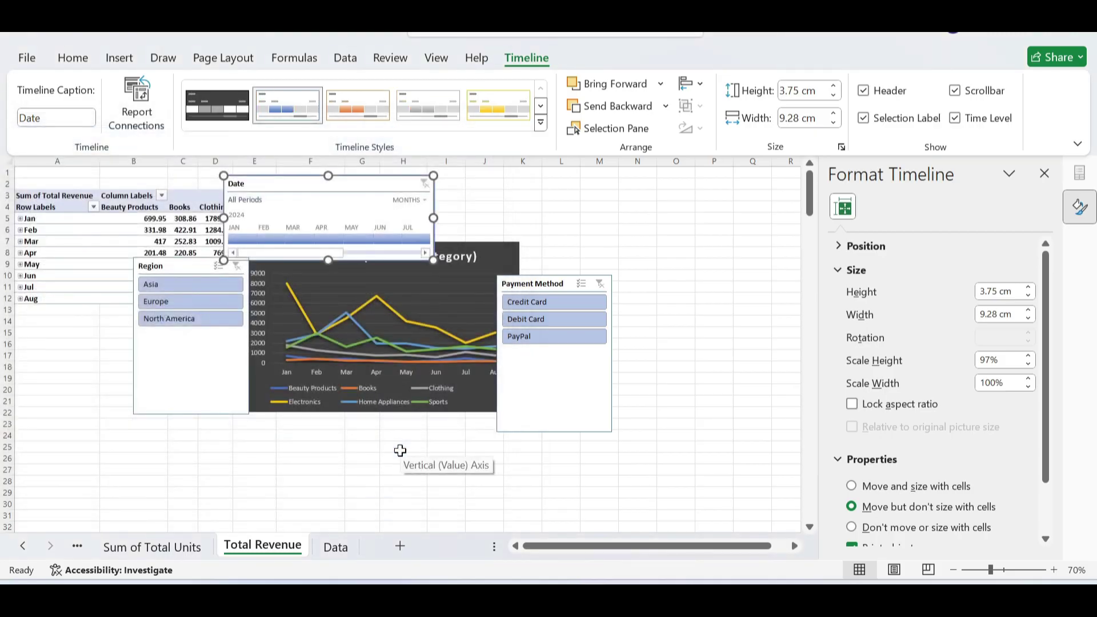
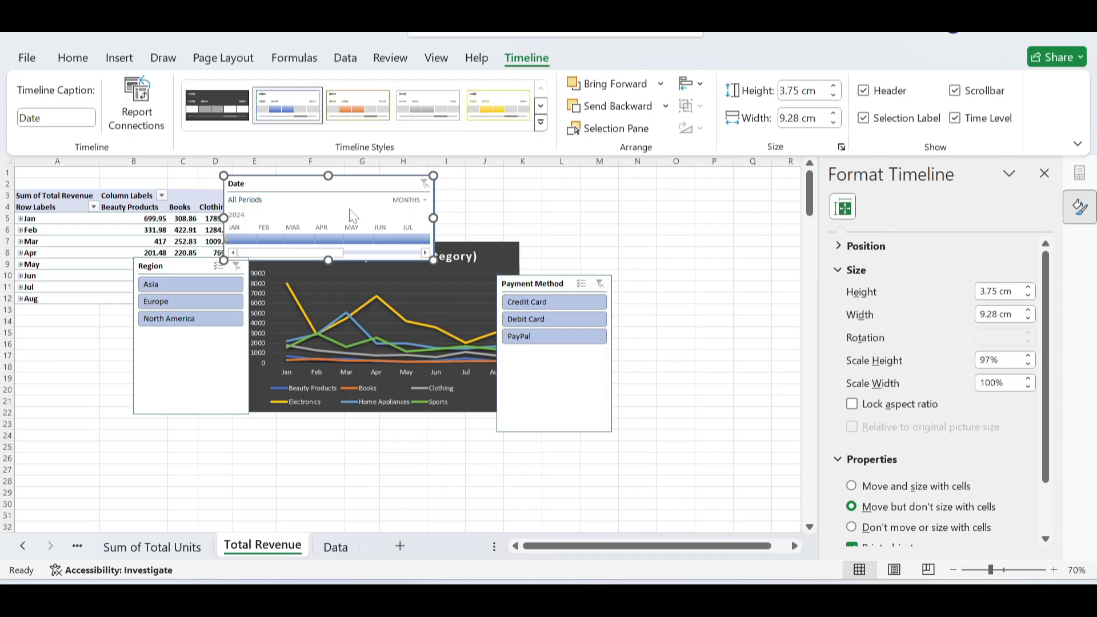
# - Apply the custom Dark Timeline style to the Date timeline
pyautogui.click(208, 97)
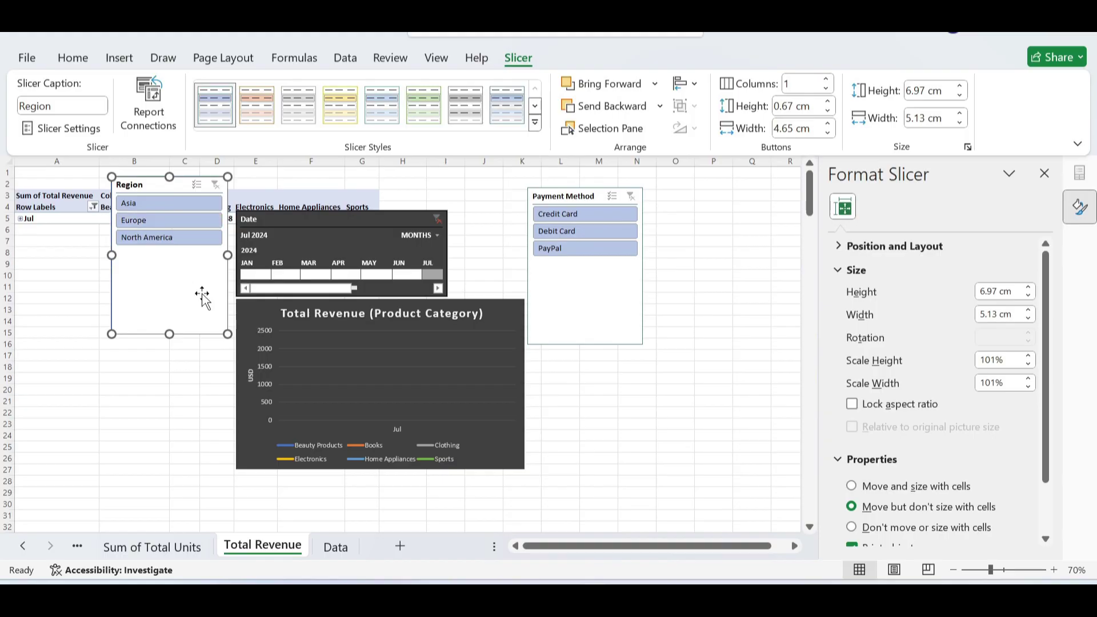
# - Check the slicer layout in the finished Dashboard workbook, then return to Book1 and set the Region slicer to 3 columns
pyautogui.moveTo(498, 565)
pyautogui.click(454, 547)
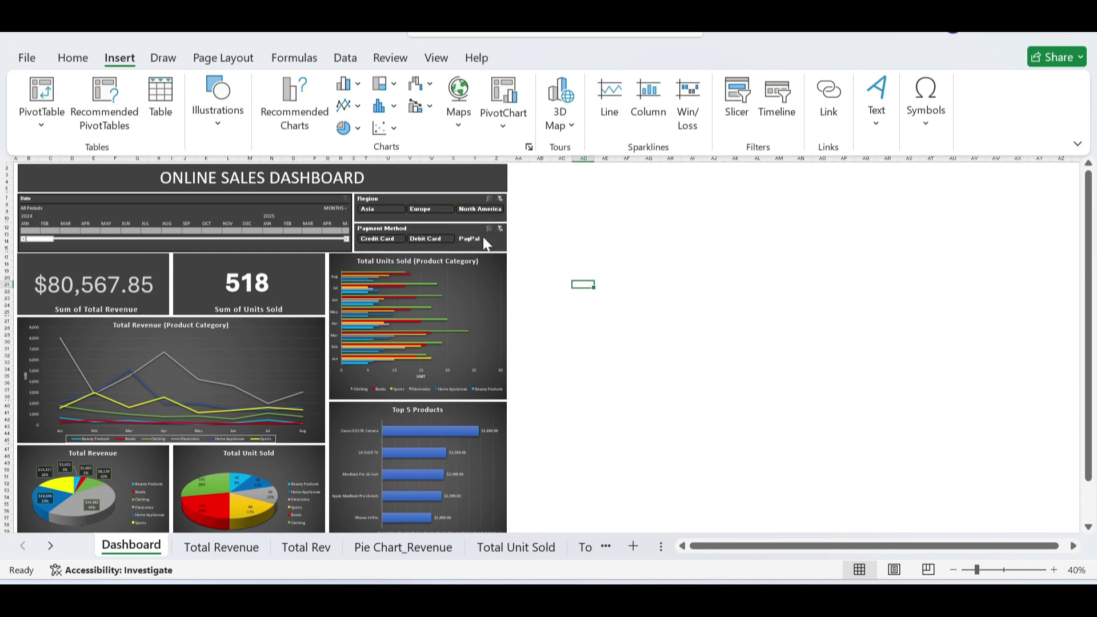
pyautogui.moveTo(595, 598)
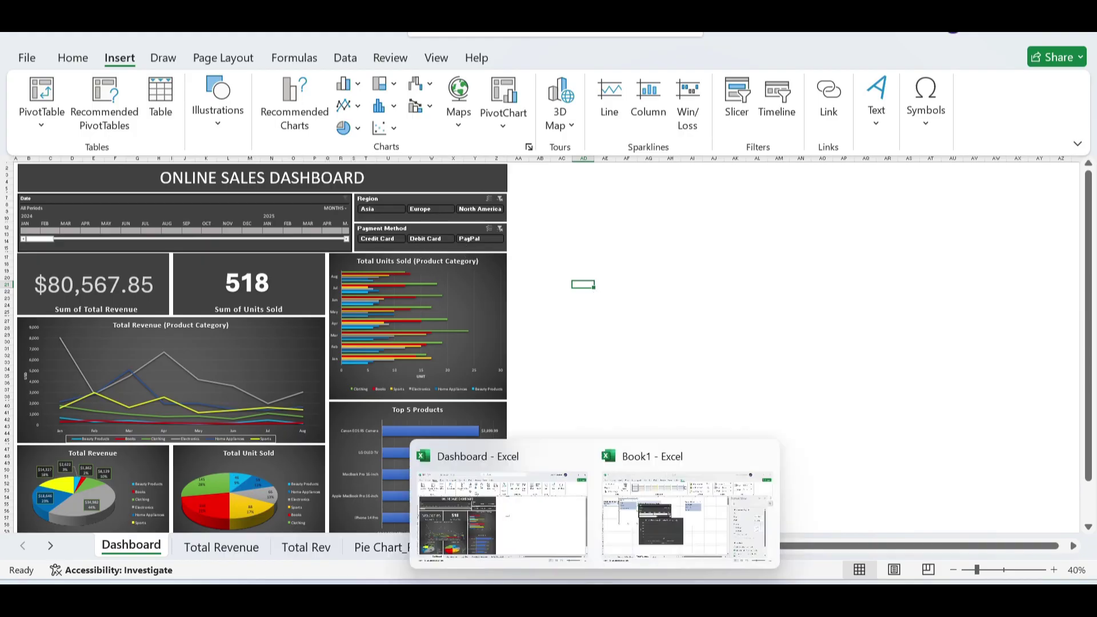
pyautogui.click(653, 520)
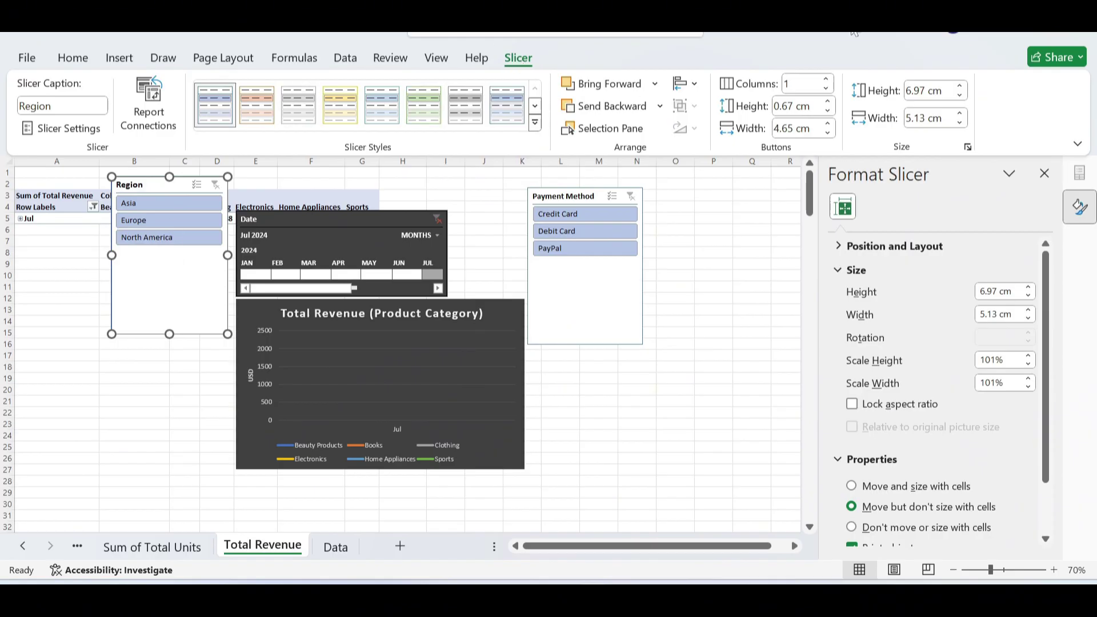
pyautogui.click(827, 80)
pyautogui.click(828, 81)
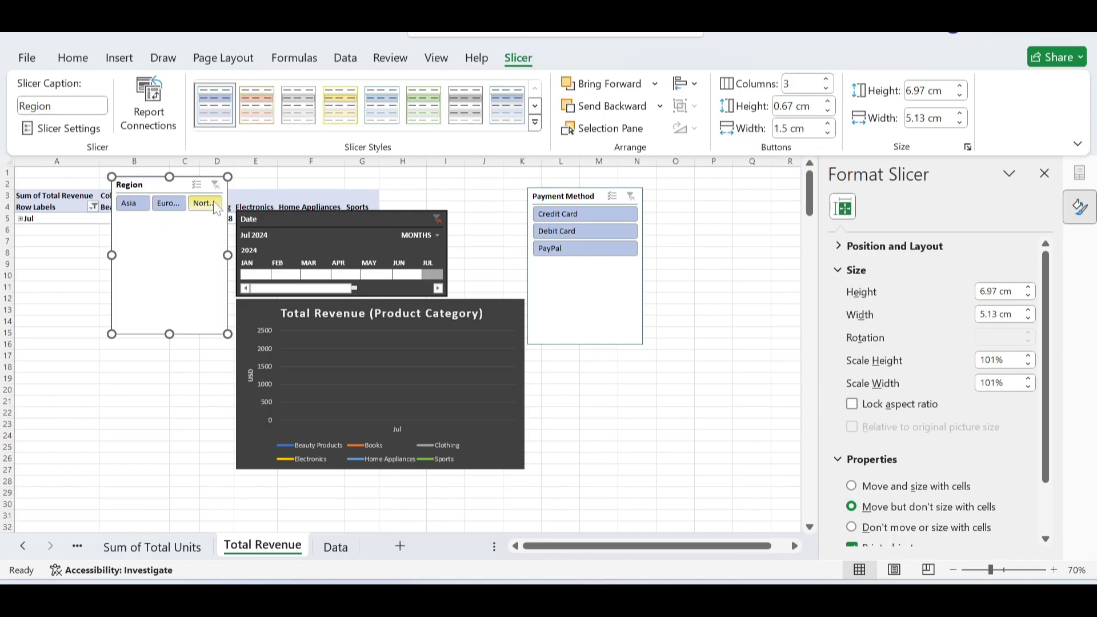
# - Resize the Region slicer to about 2.15 cm high and 9.39 cm wide, placing it below the pivot table beside the timeline
pyautogui.moveTo(171, 336); pyautogui.dragTo(174, 230)
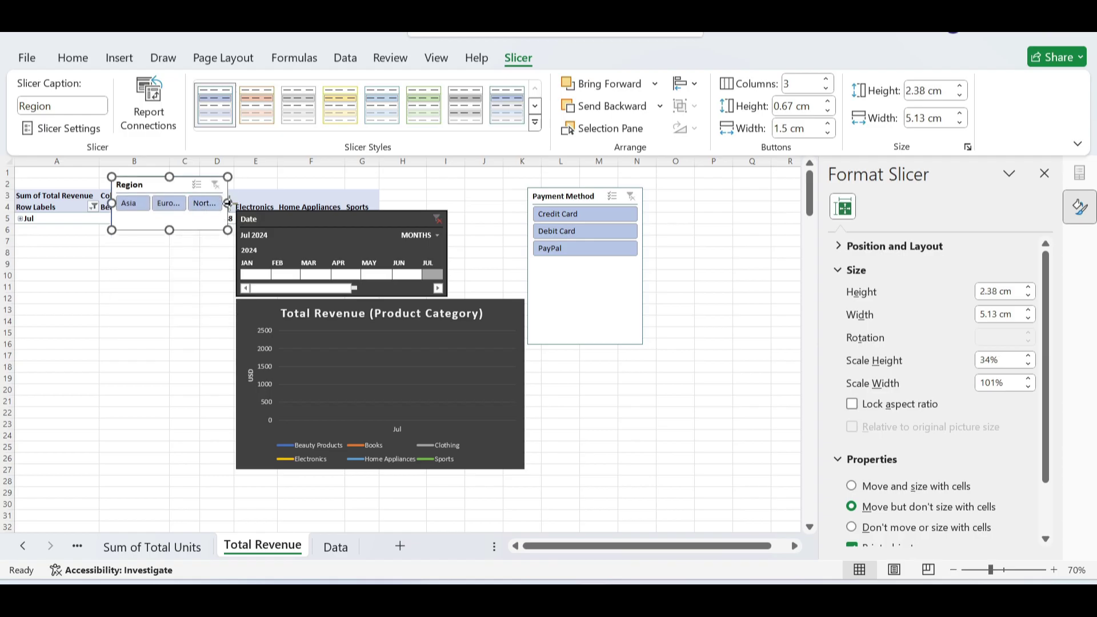
pyautogui.moveTo(228, 203); pyautogui.dragTo(307, 204)
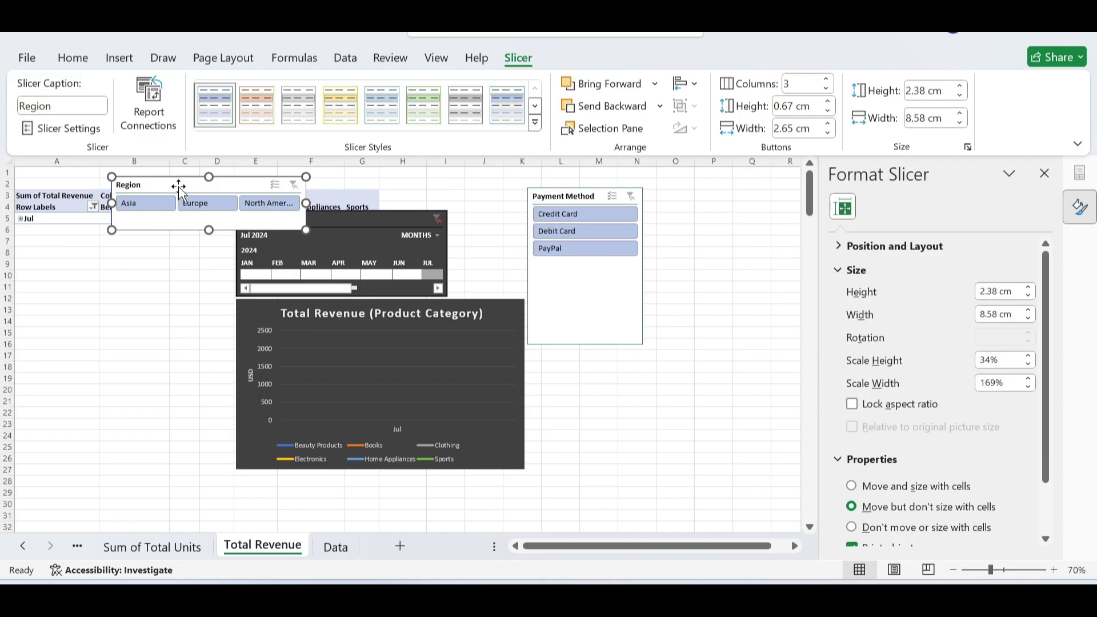
pyautogui.moveTo(171, 184); pyautogui.dragTo(92, 254)
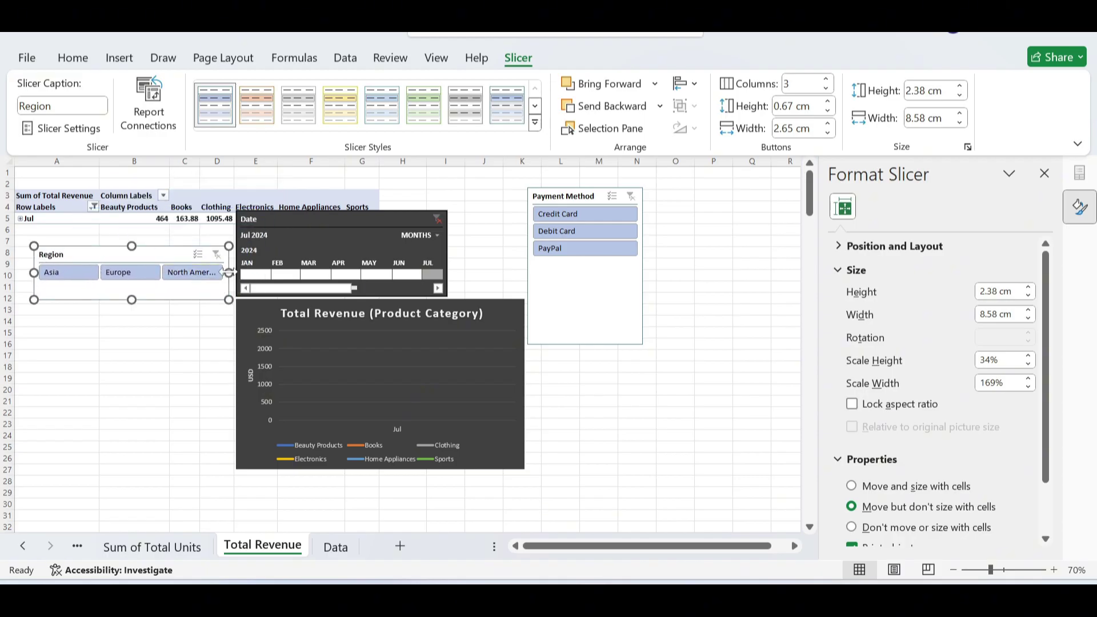
pyautogui.moveTo(230, 273); pyautogui.dragTo(246, 273)
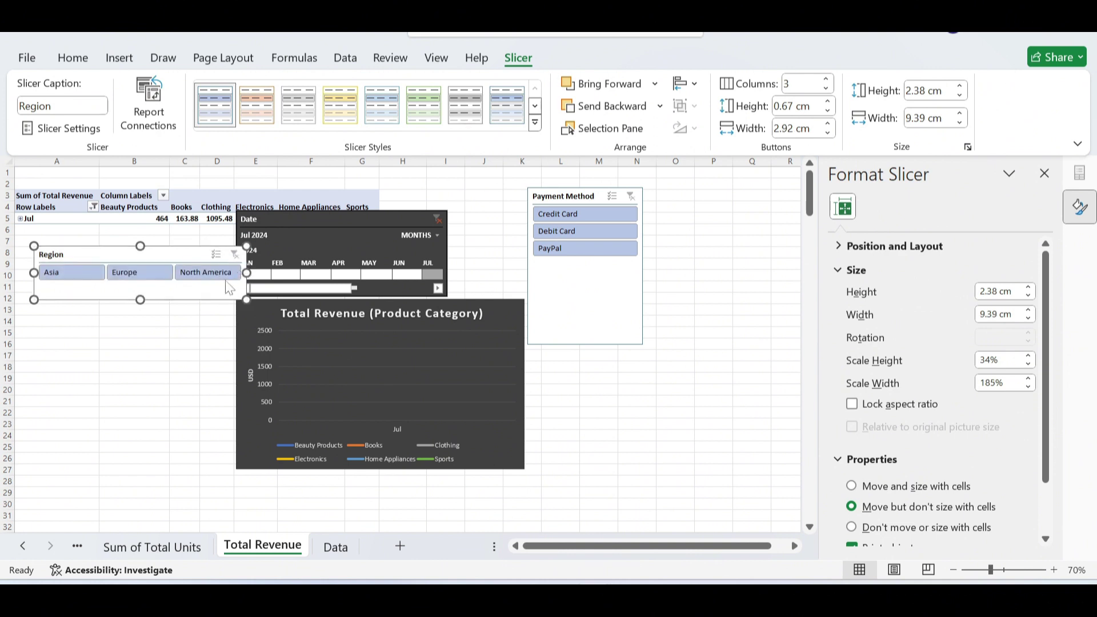
pyautogui.moveTo(173, 299); pyautogui.dragTo(173, 294)
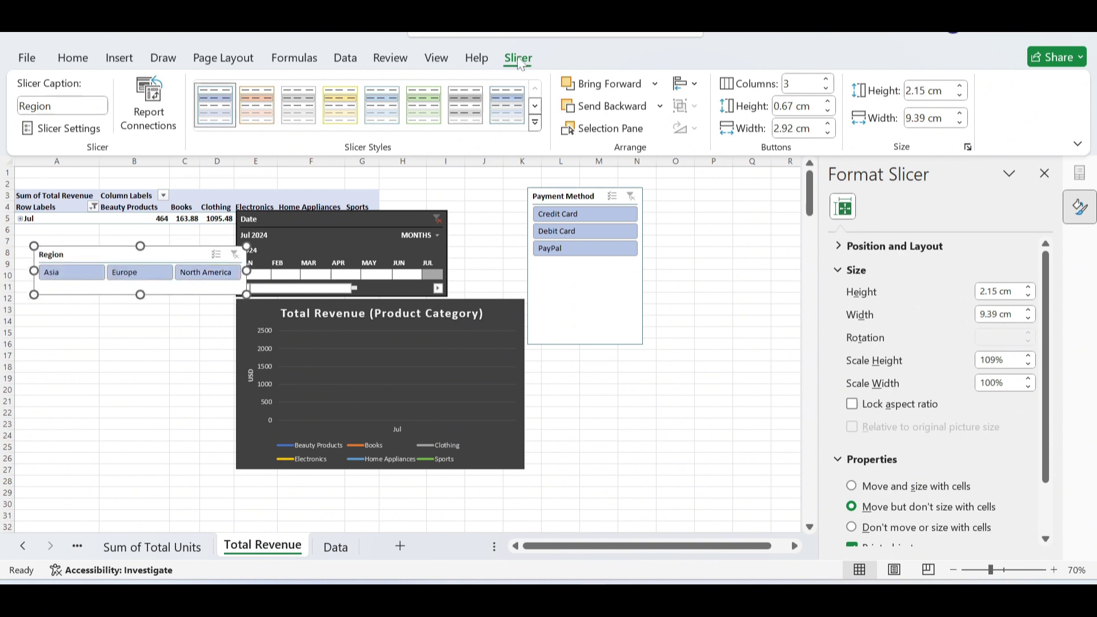
# - Create a new slicer style and set its Whole Slicer element's font to Calibri (Body), Regular, size 11
pyautogui.click(535, 124)
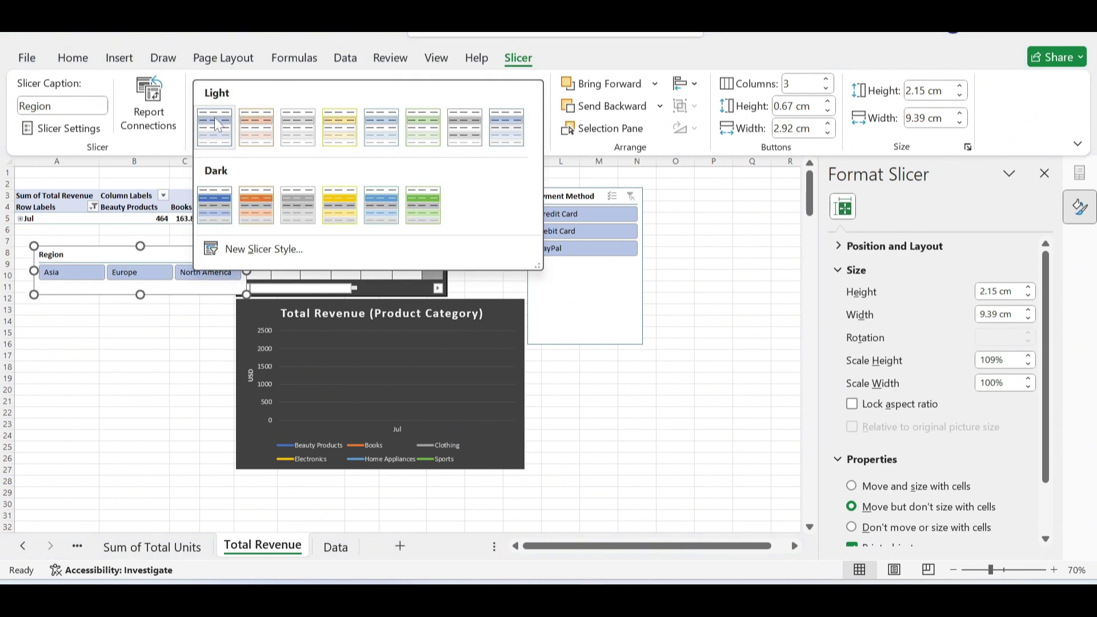
pyautogui.click(247, 250)
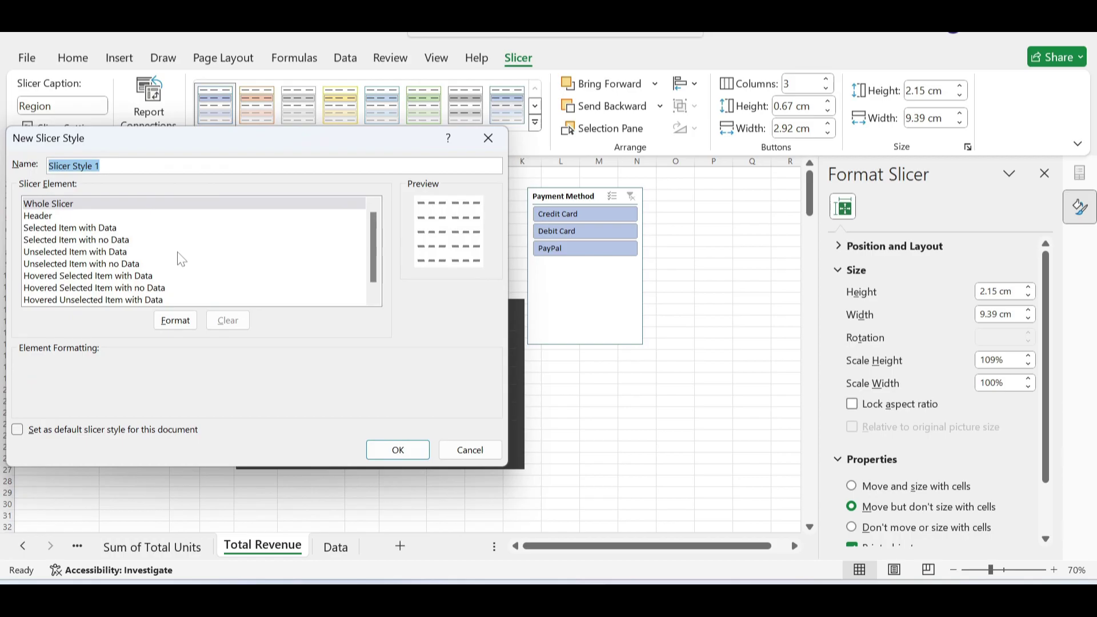
pyautogui.click(54, 207)
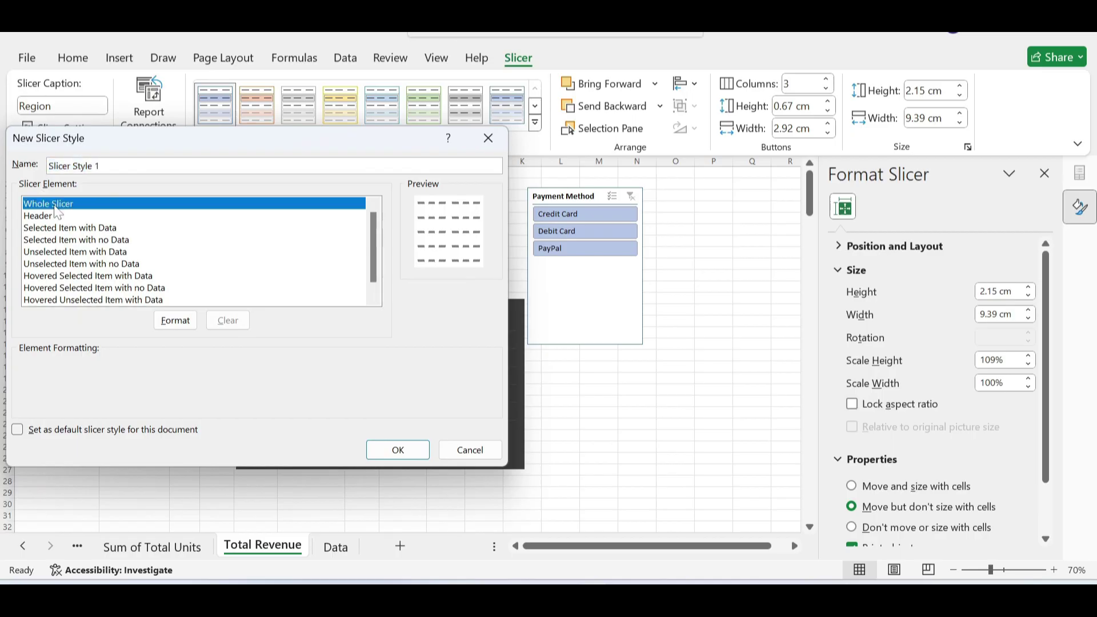
pyautogui.click(176, 321)
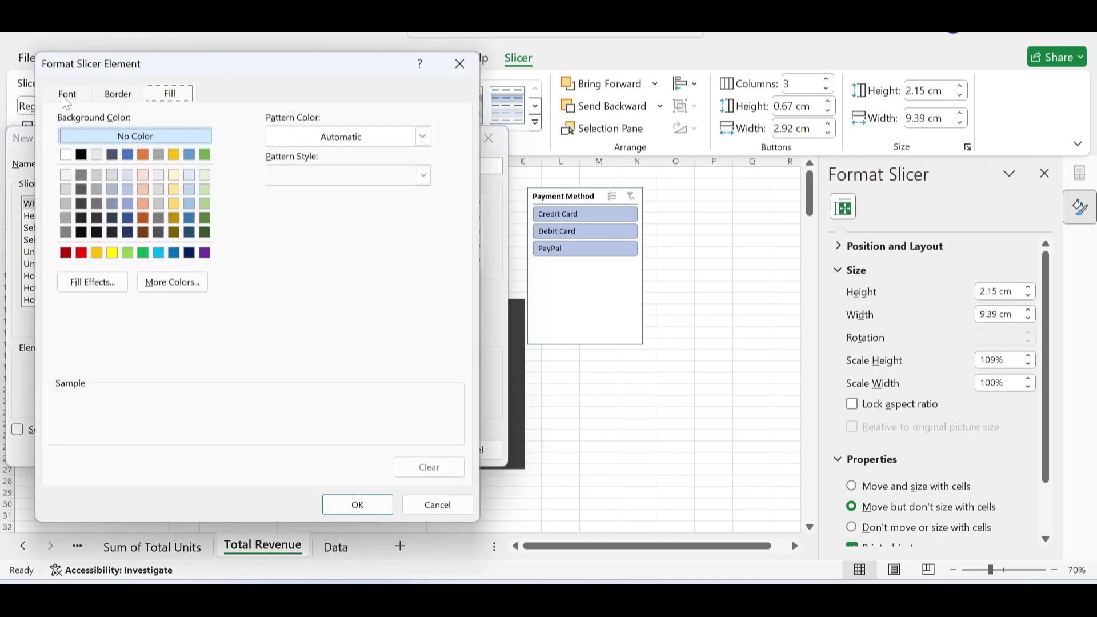
pyautogui.click(63, 97)
pyautogui.click(86, 167)
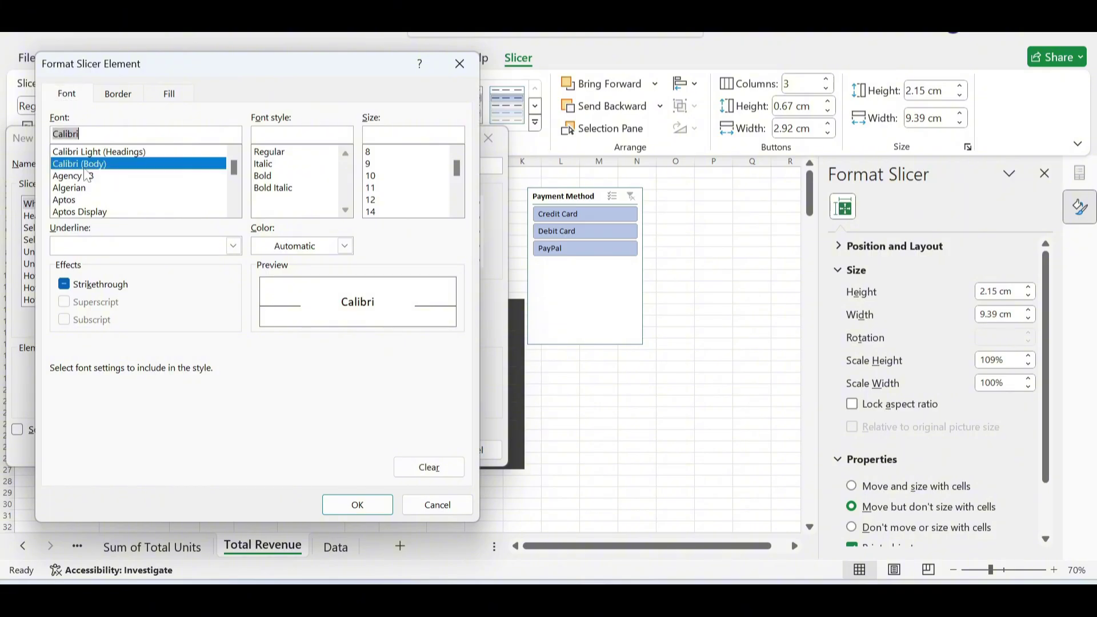
pyautogui.click(272, 177)
pyautogui.click(281, 151)
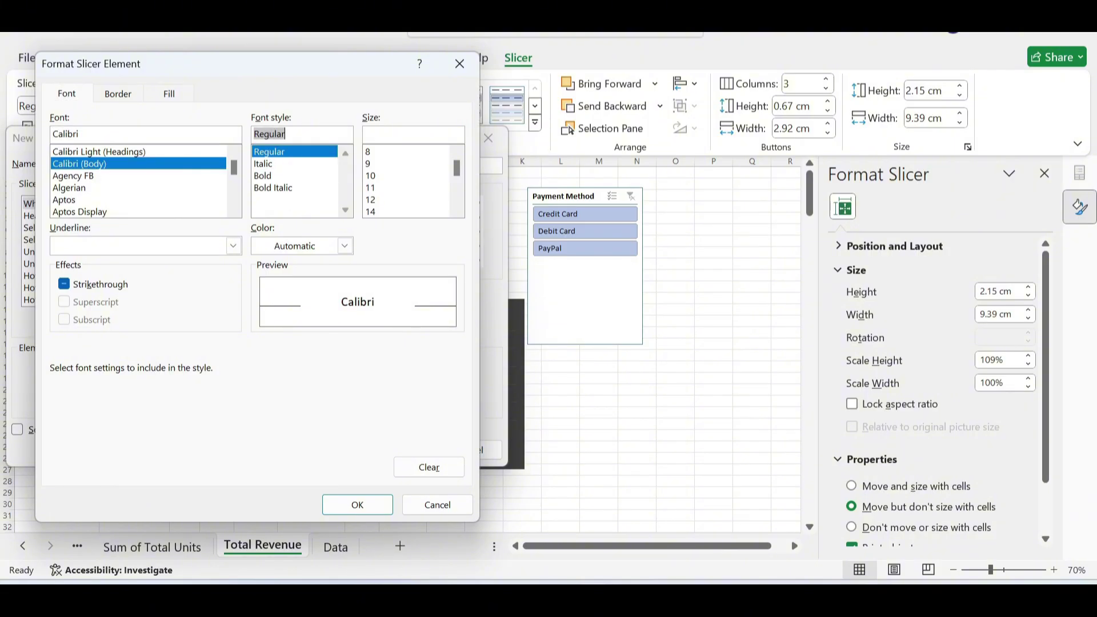
pyautogui.click(377, 188)
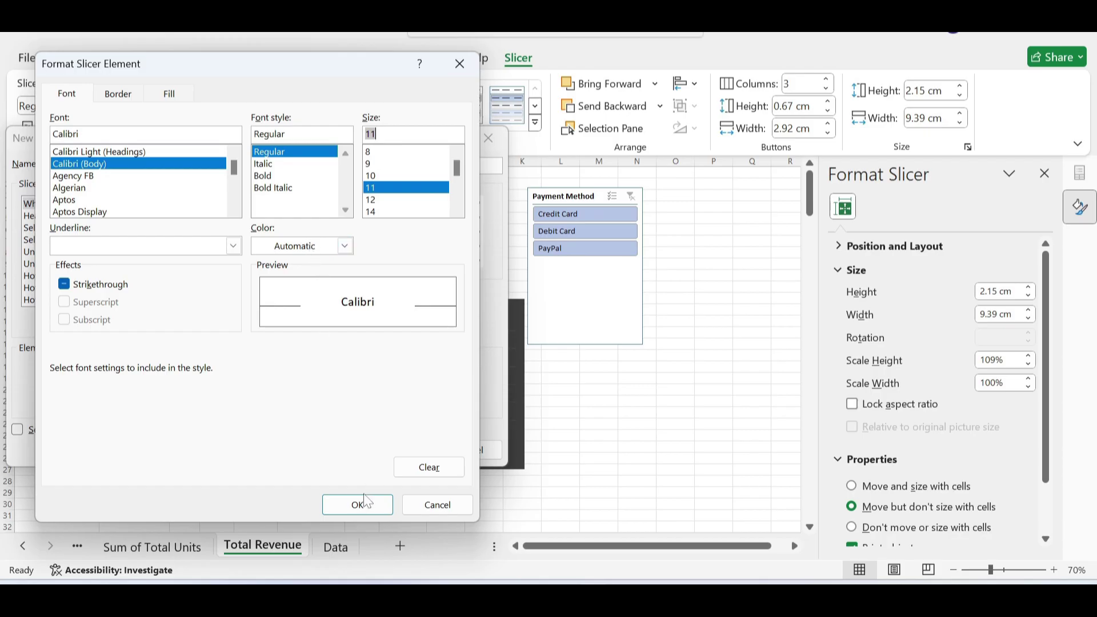
# - Give the Whole Slicer element a dark gray background fill, the third shade below black
pyautogui.click(166, 95)
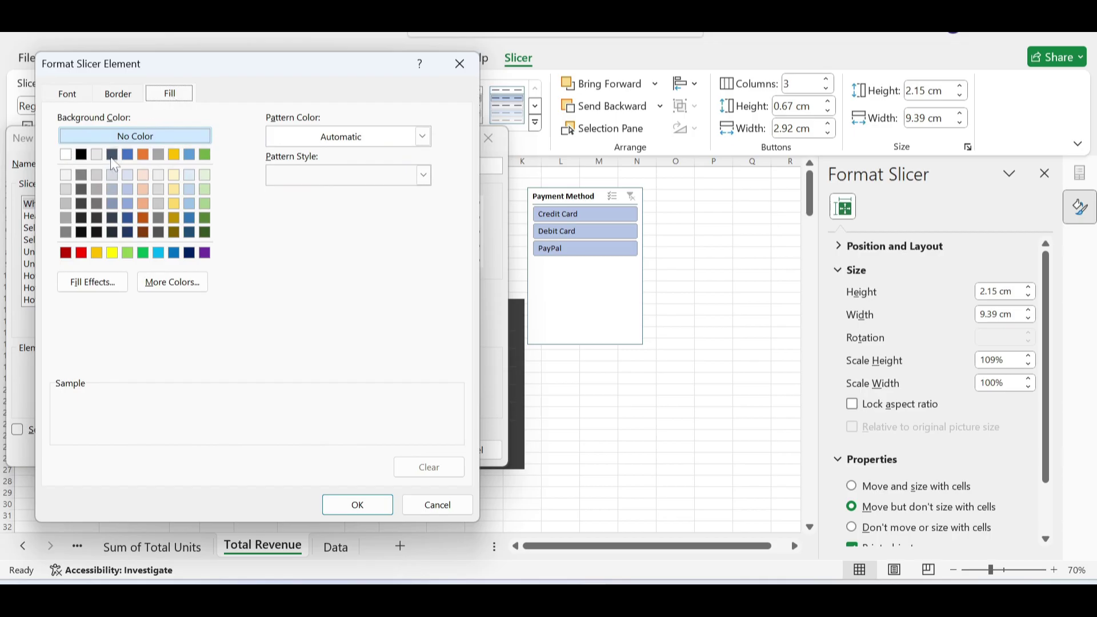
pyautogui.click(82, 205)
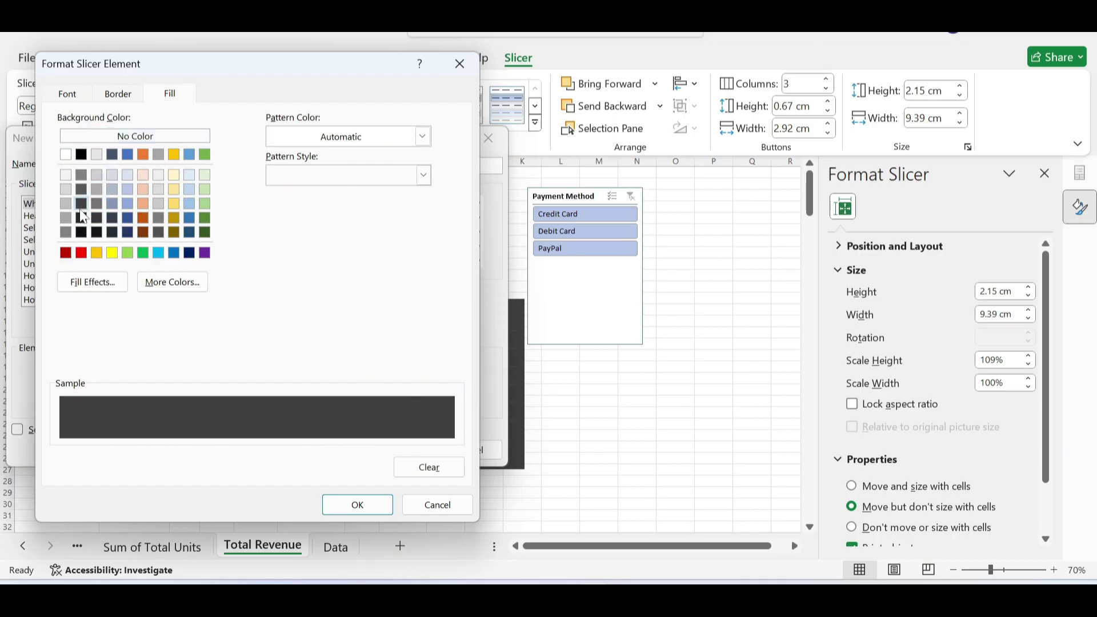
pyautogui.click(126, 96)
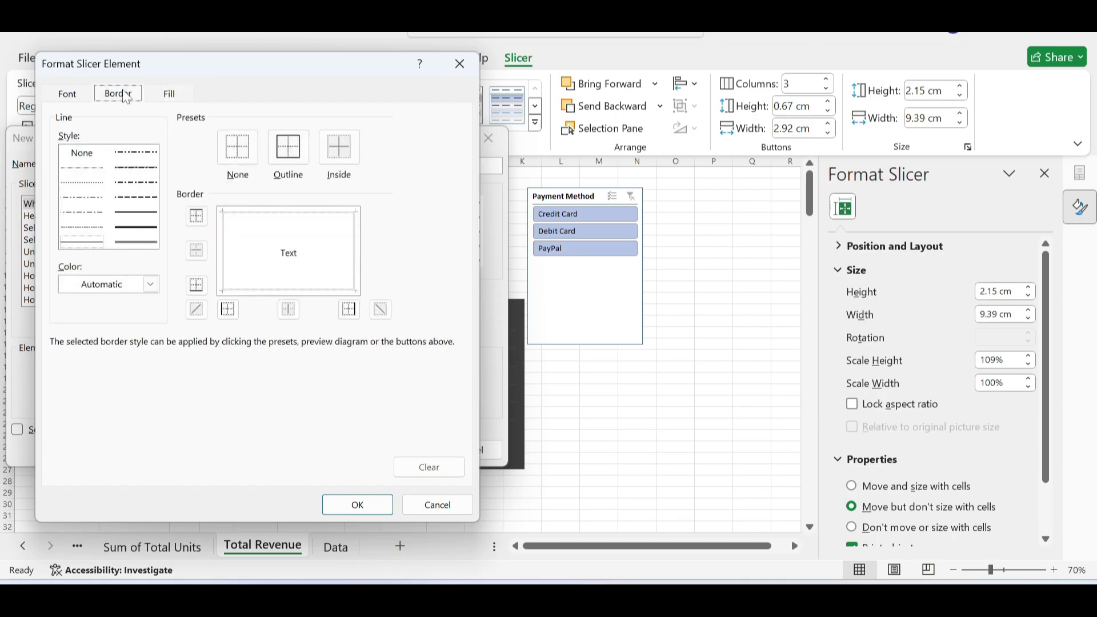
pyautogui.click(361, 513)
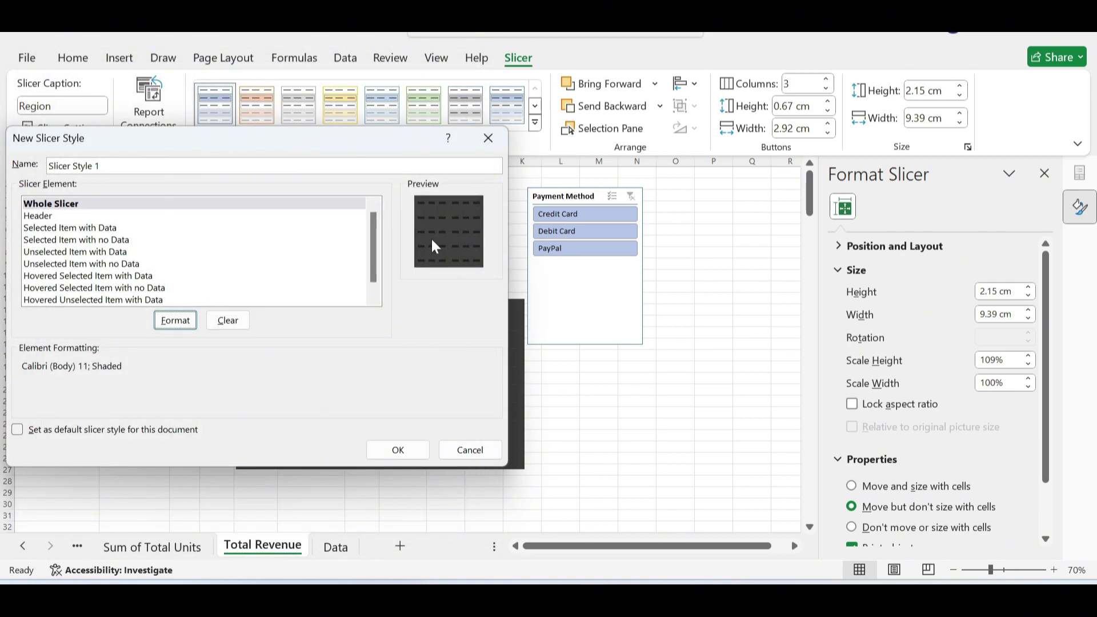
# - Name the new slicer style Dark Slicer
pyautogui.click(133, 166)
pyautogui.moveTo(133, 167); pyautogui.dragTo(46, 170)
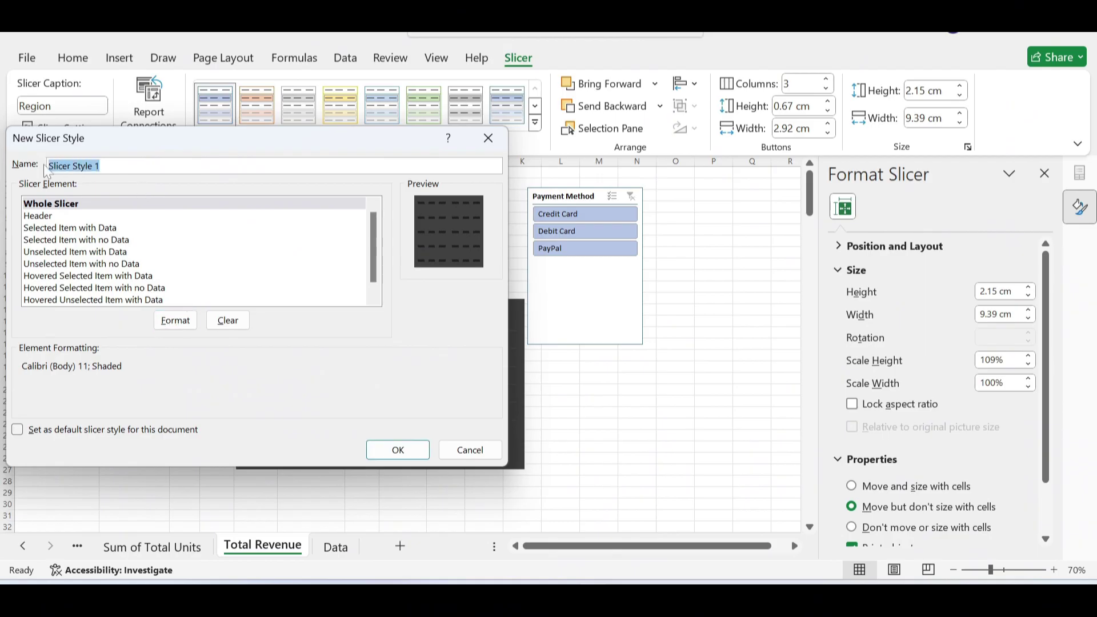
pyautogui.write('D')
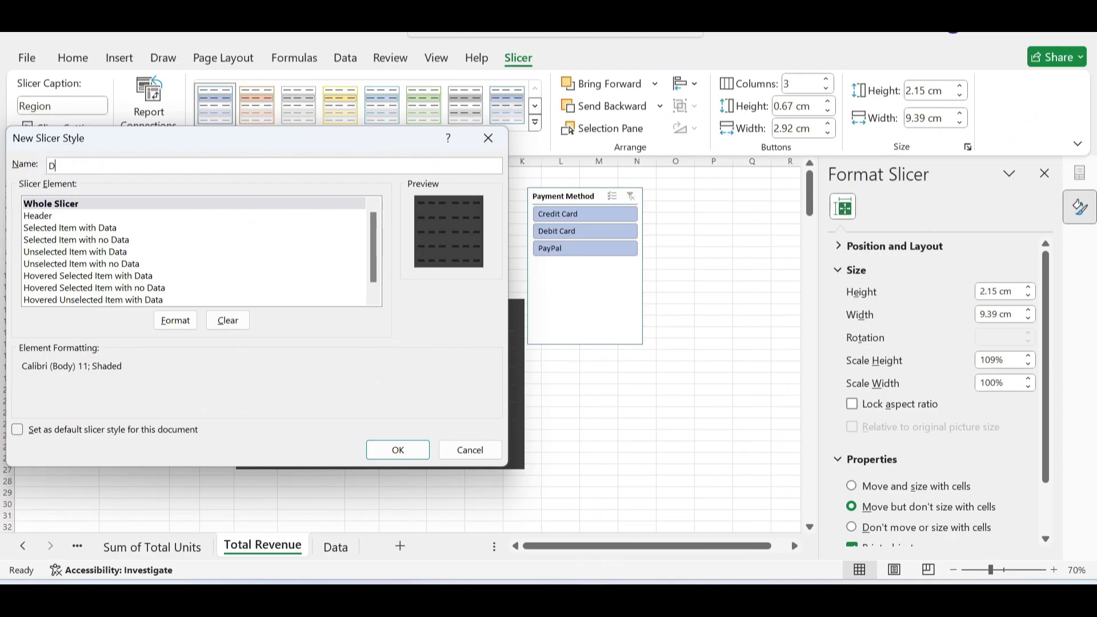
pyautogui.write('ark Slicer')
# - Format the slicer style's Header element with Calibri (Body), Bold, size 11, in white
pyautogui.click(45, 217)
pyautogui.click(172, 320)
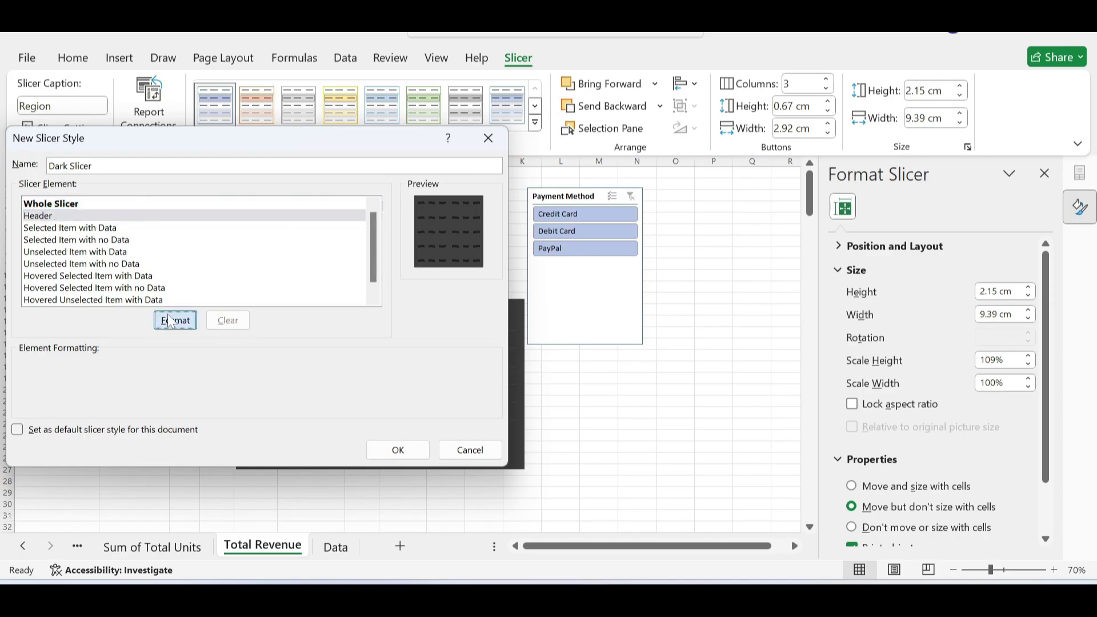
pyautogui.click(69, 94)
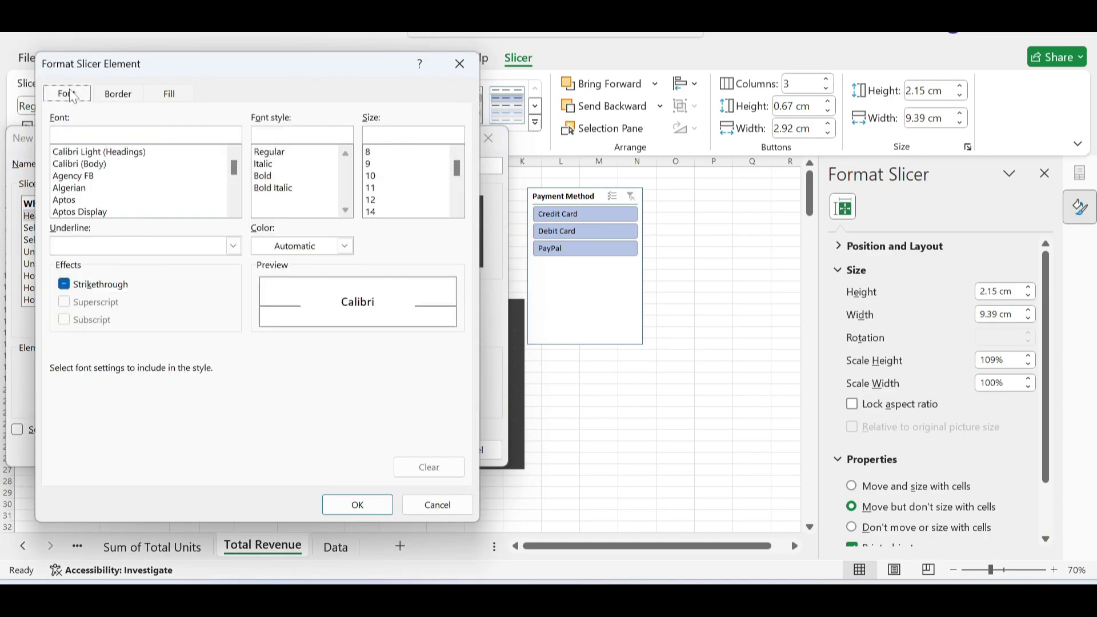
pyautogui.click(89, 167)
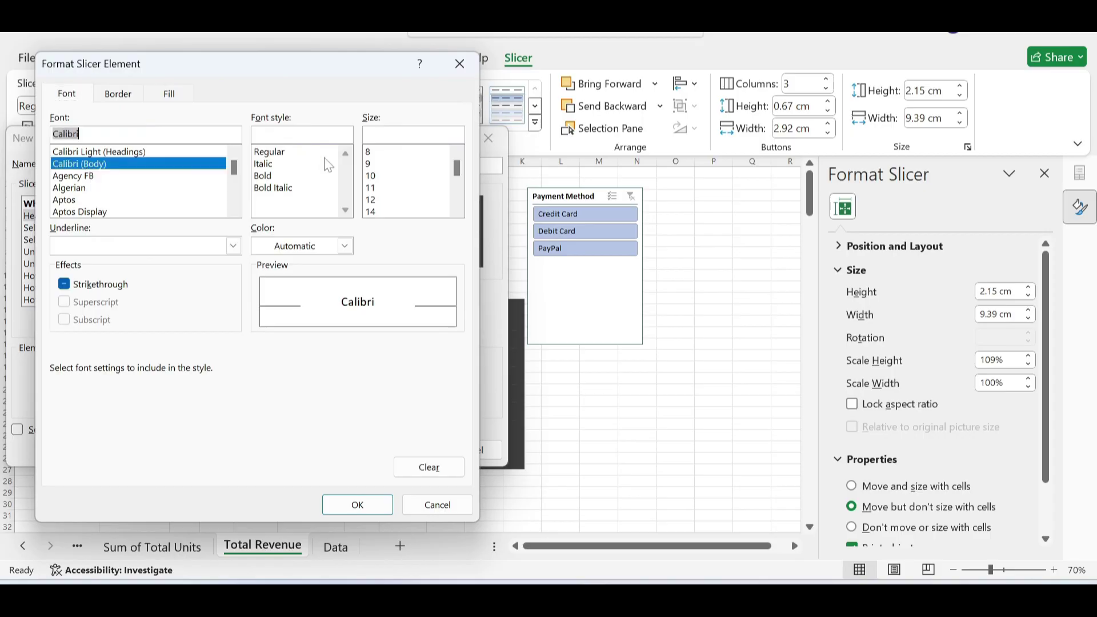
pyautogui.click(265, 178)
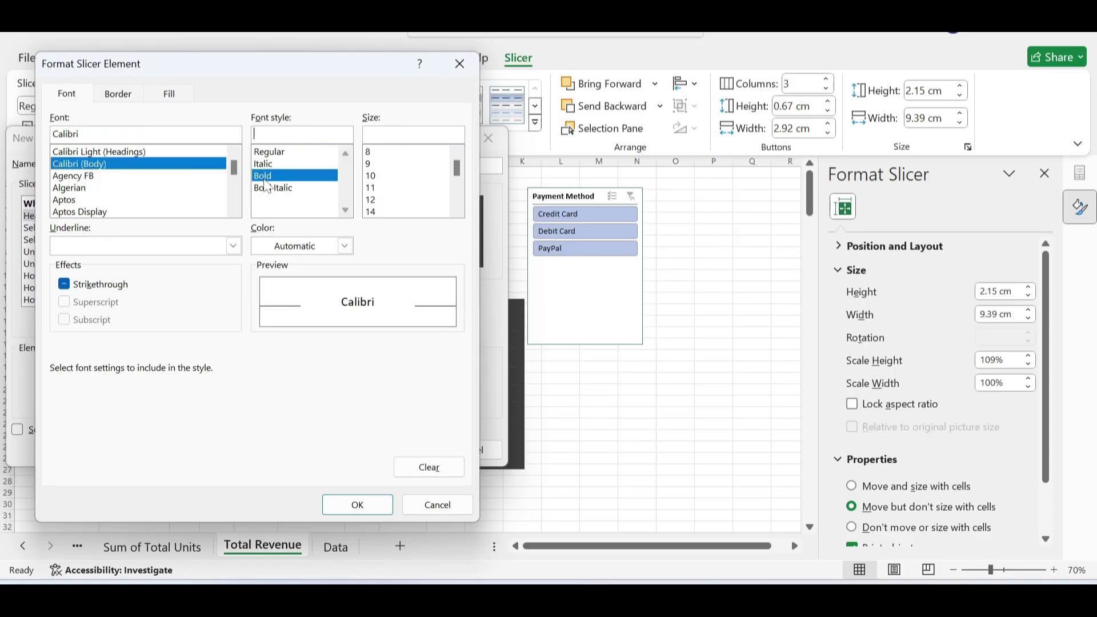
pyautogui.click(378, 187)
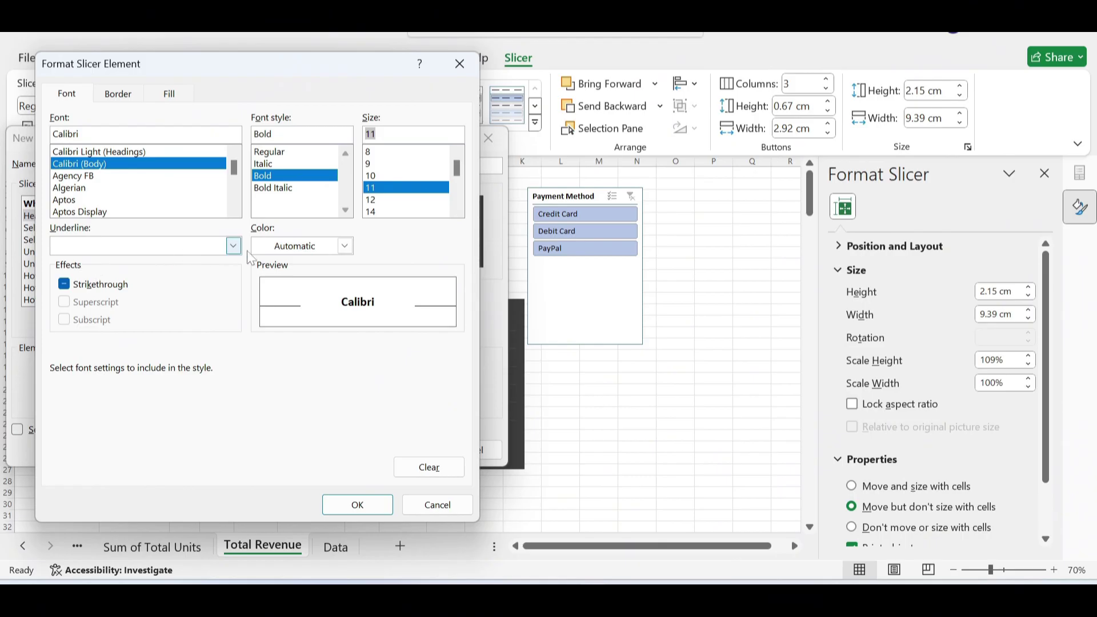
pyautogui.click(345, 246)
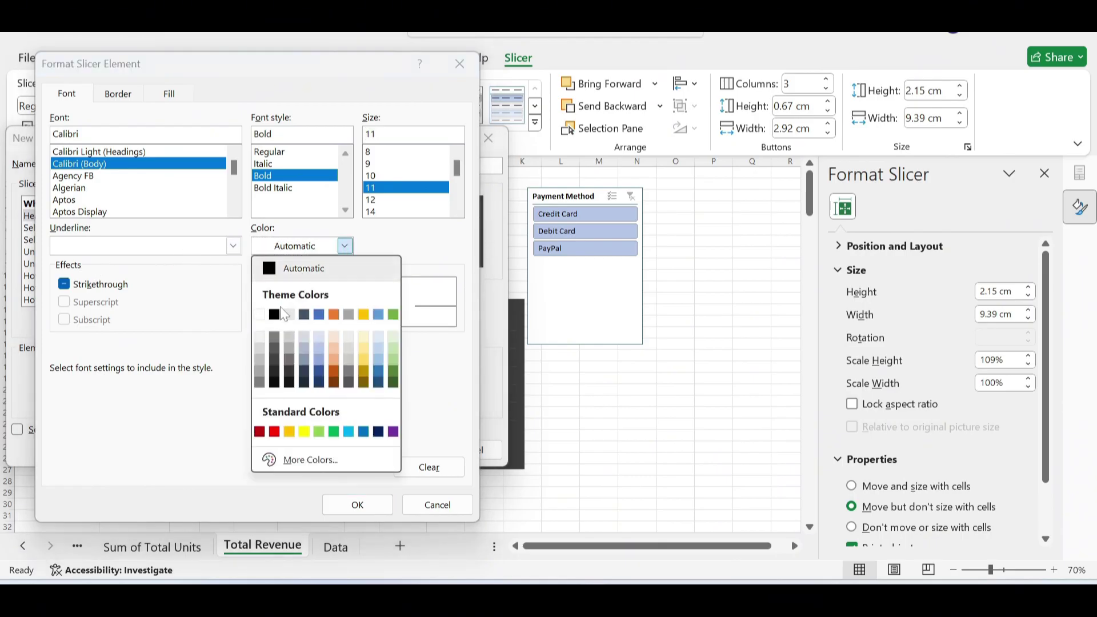
pyautogui.click(259, 315)
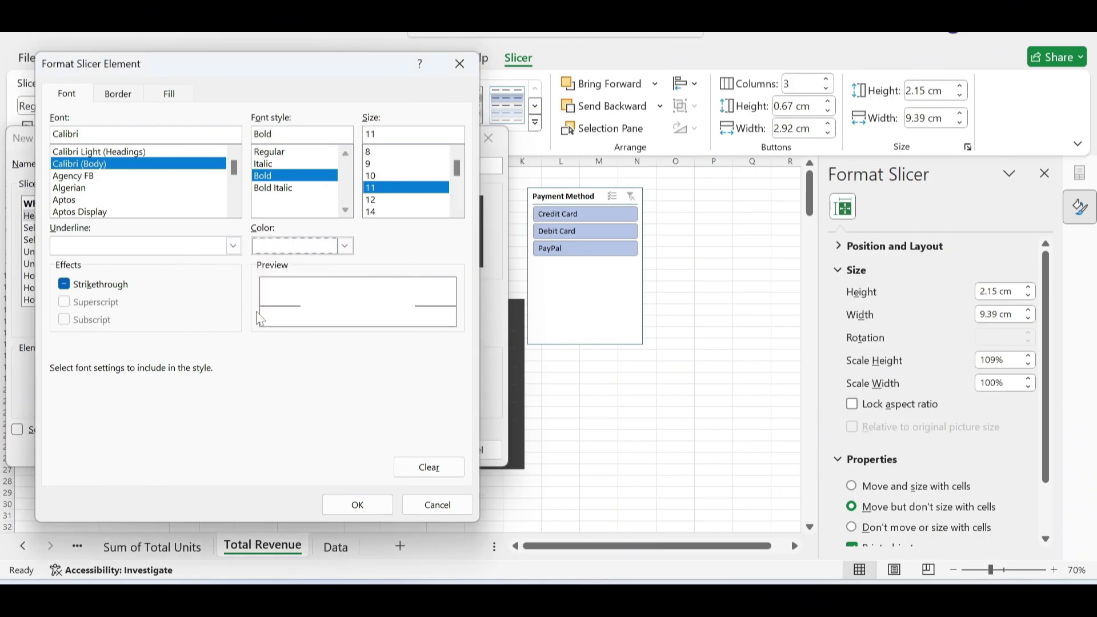
pyautogui.click(357, 505)
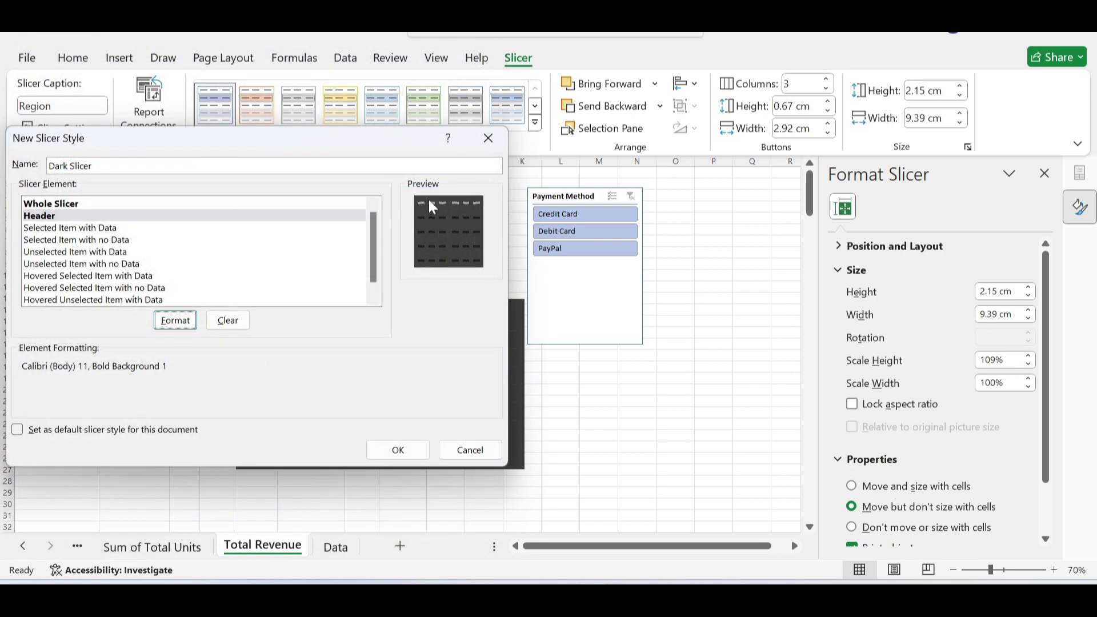
# - Set the Selected Item with Data element's font to Calibri (Body), Bold, size 10
pyautogui.click(57, 229)
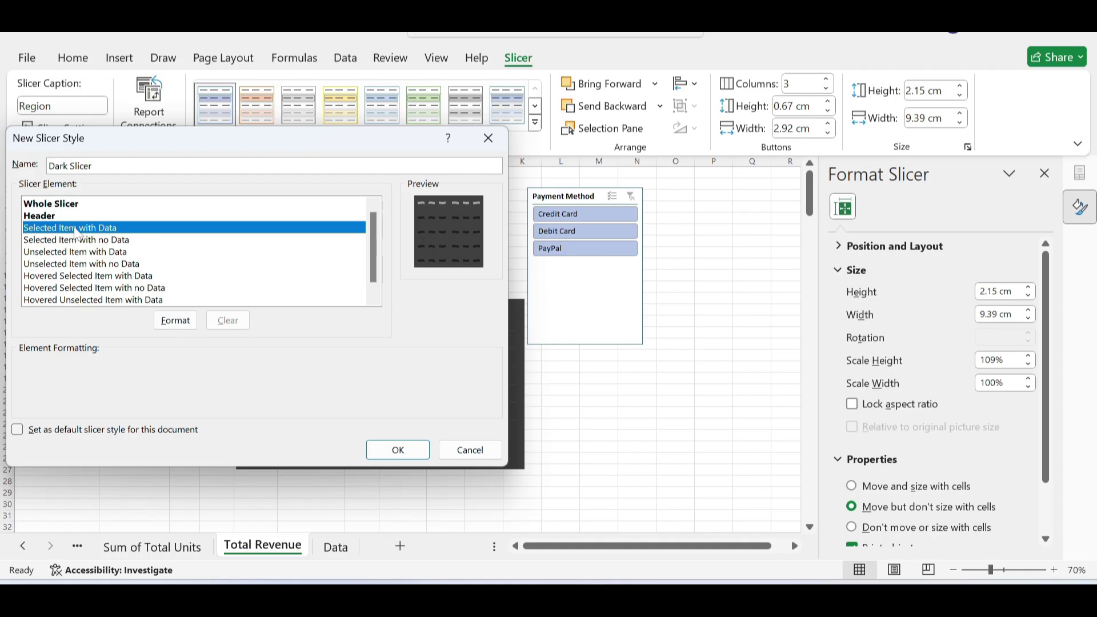
pyautogui.click(175, 320)
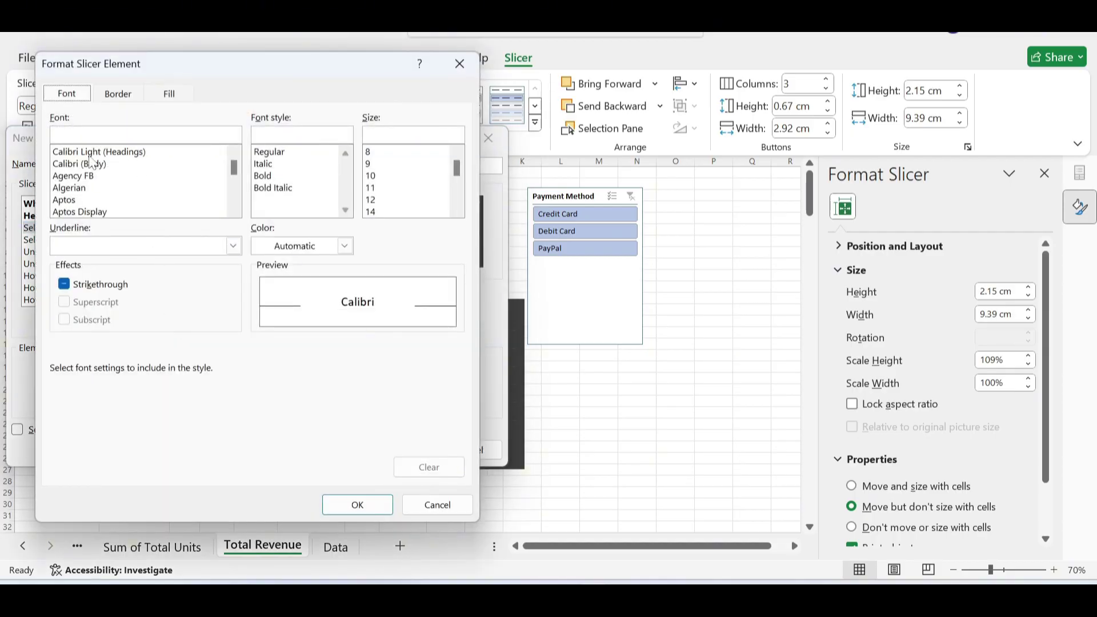
pyautogui.click(86, 164)
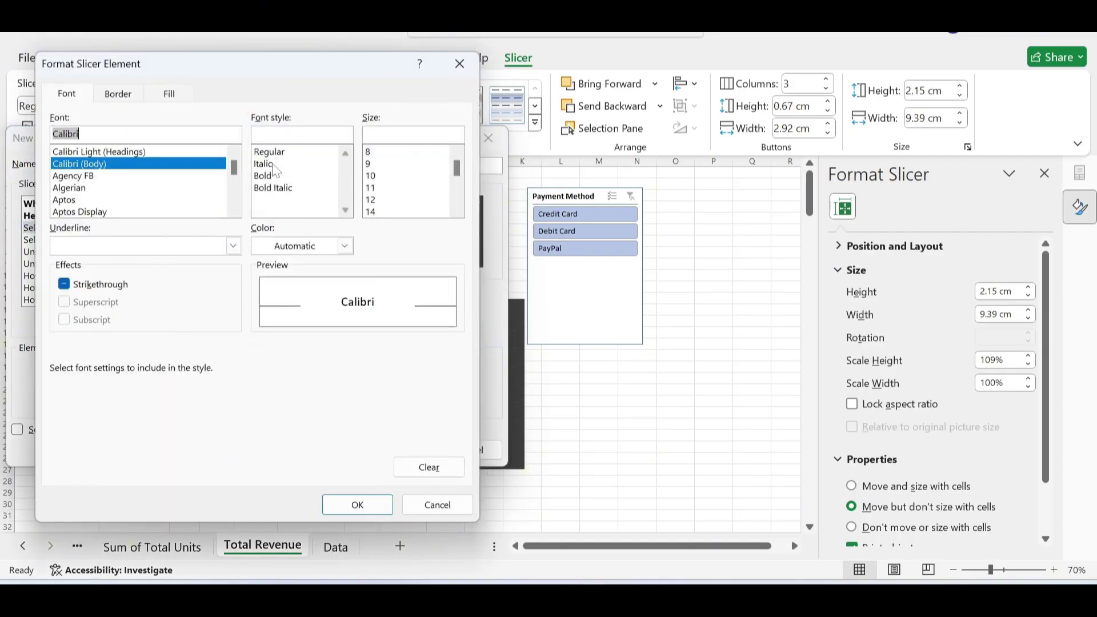
pyautogui.click(268, 177)
pyautogui.click(384, 177)
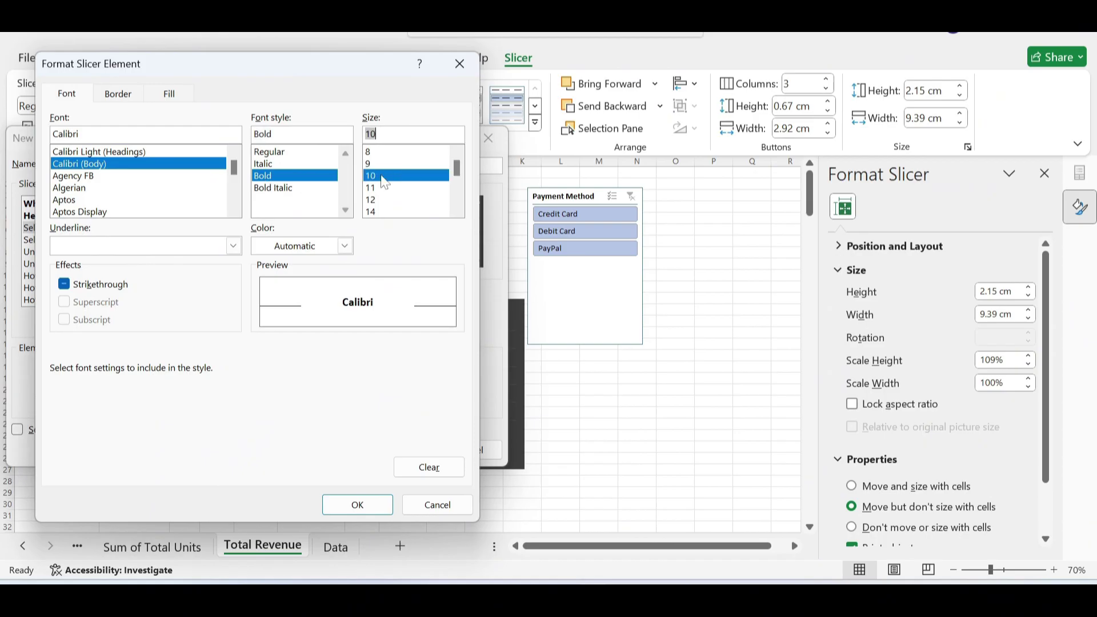
# - Give the Selected Item with Data element a light gray outline border and a gray background fill, the fourth shade below white
pyautogui.click(120, 98)
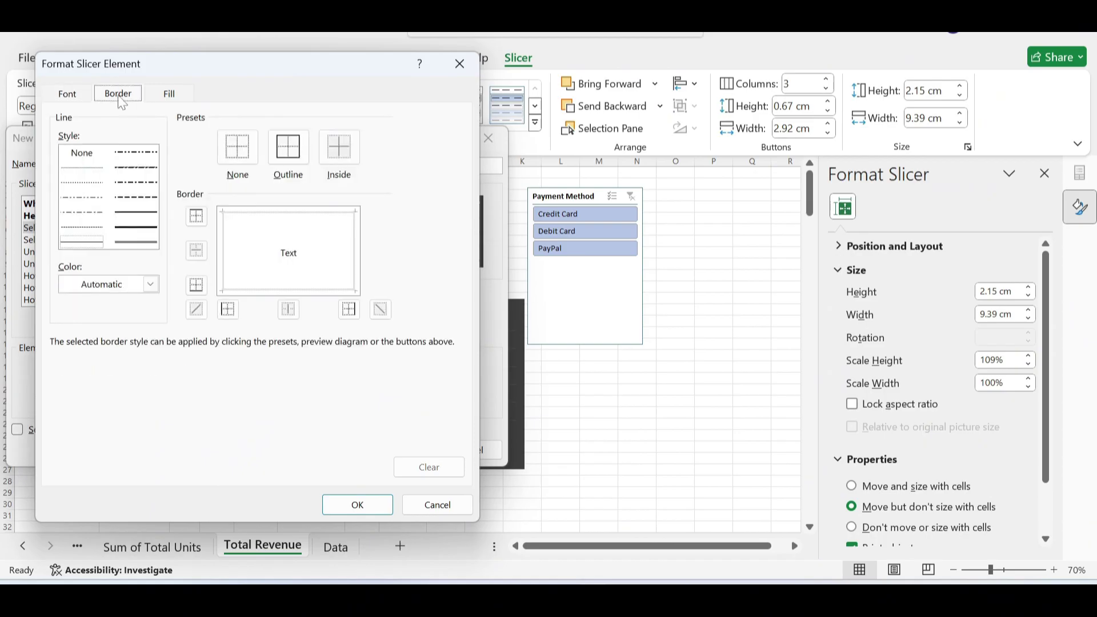
pyautogui.click(288, 147)
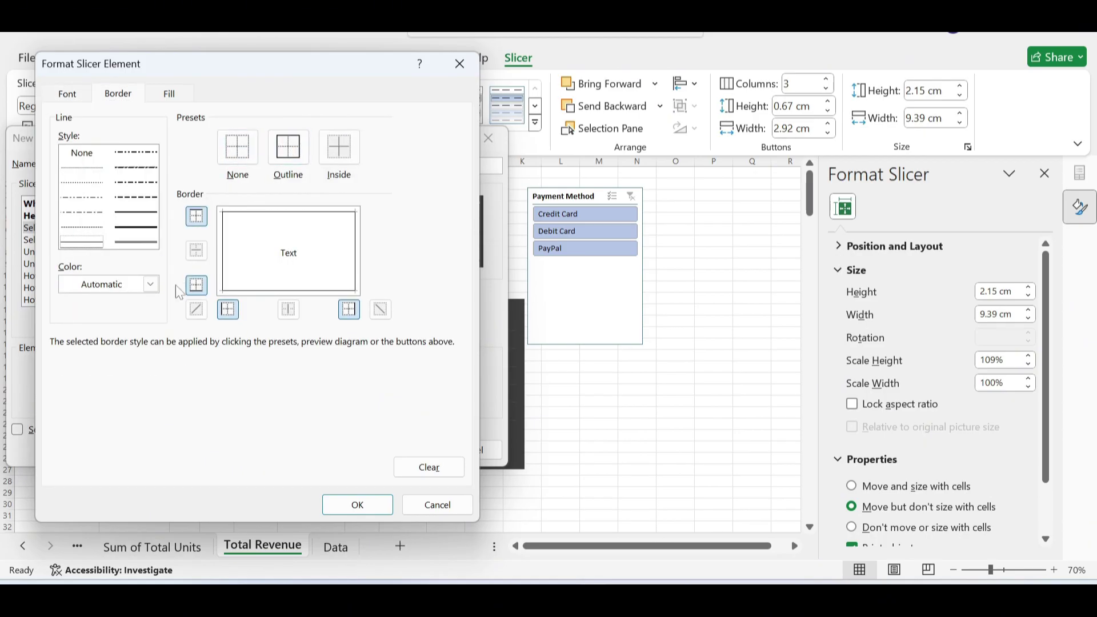
pyautogui.click(150, 284)
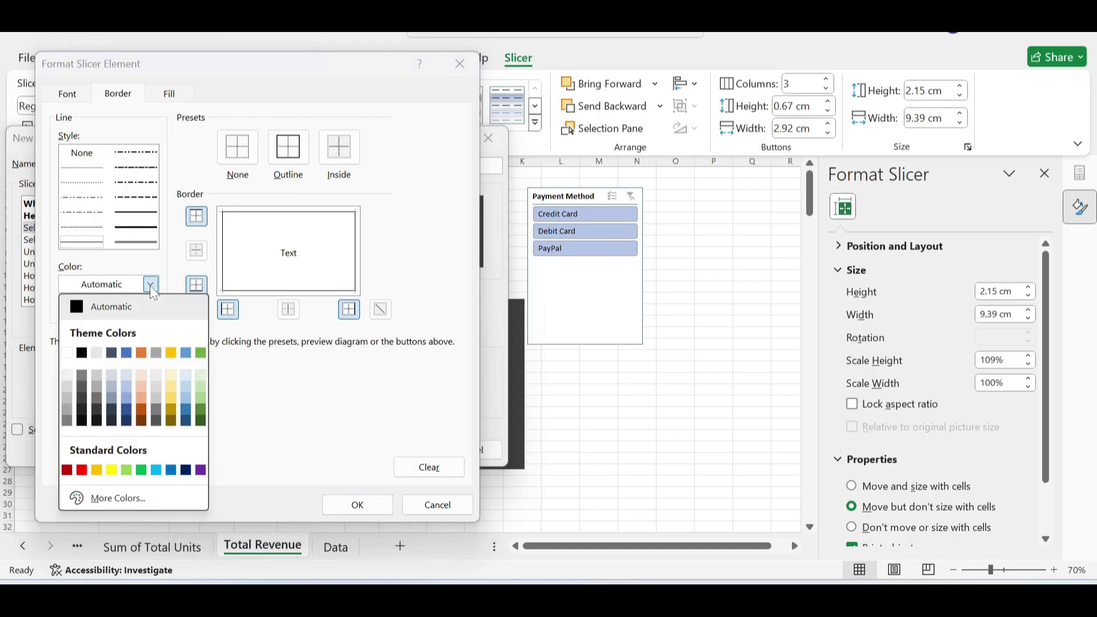
pyautogui.click(64, 386)
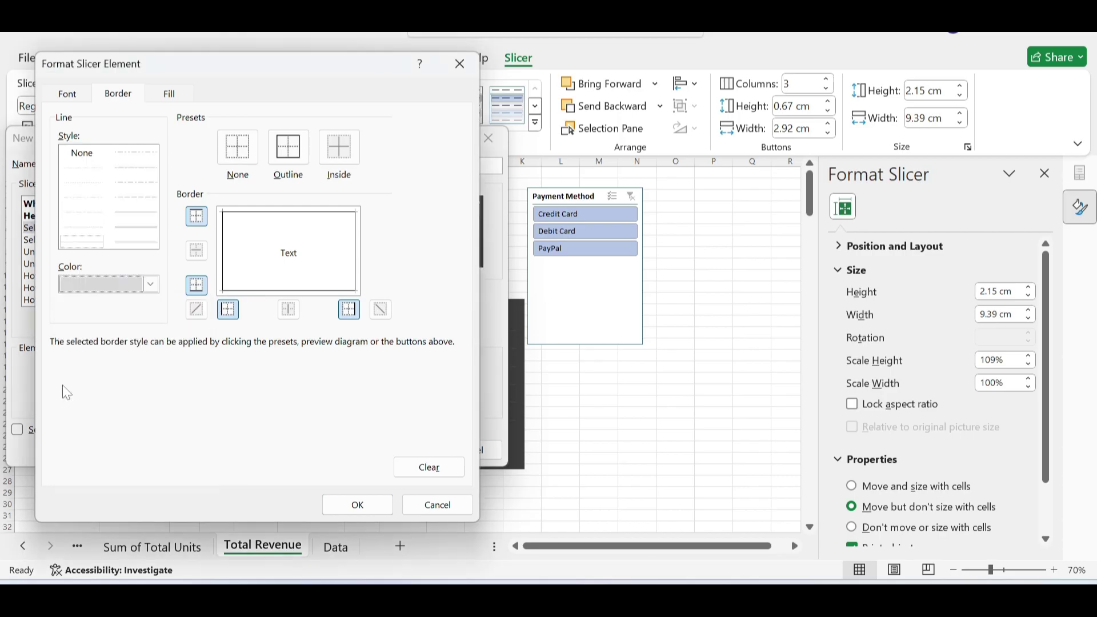
pyautogui.click(164, 98)
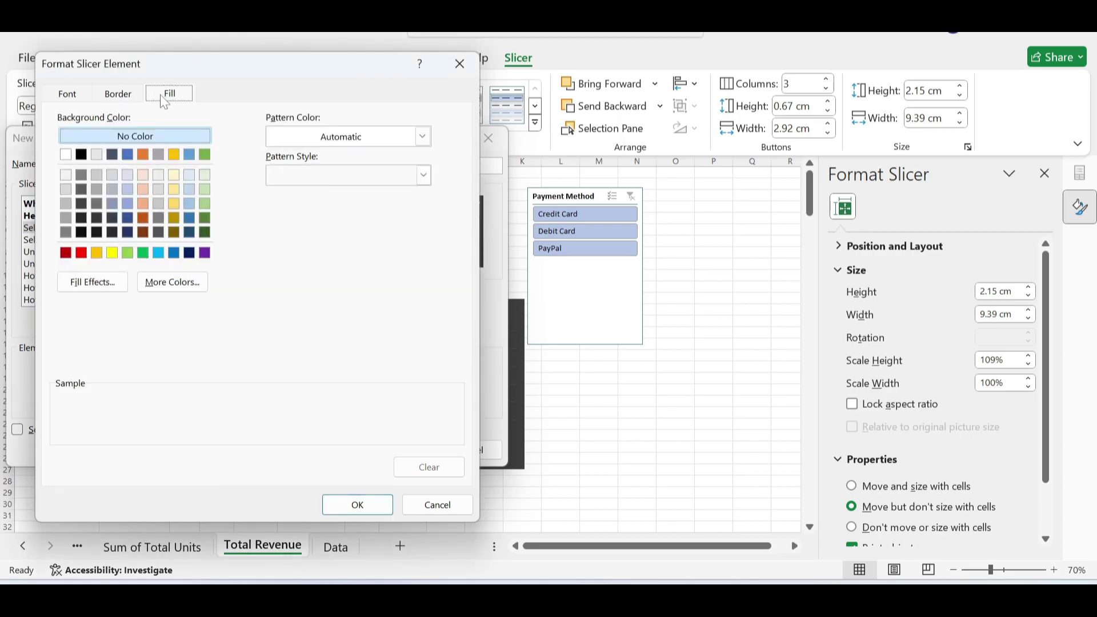
pyautogui.click(66, 217)
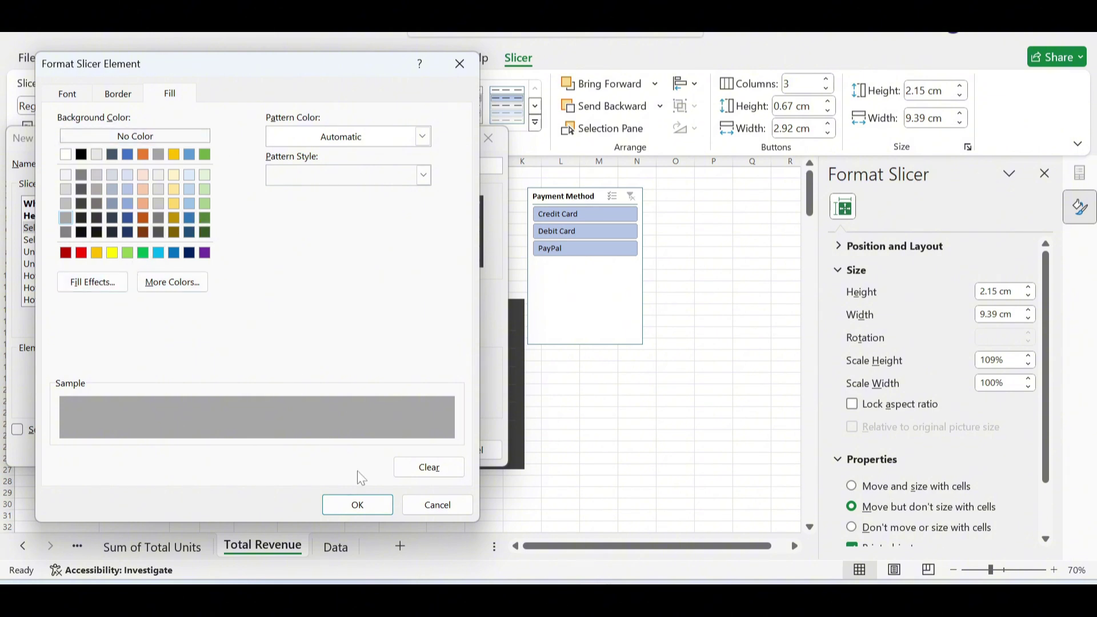
pyautogui.click(352, 505)
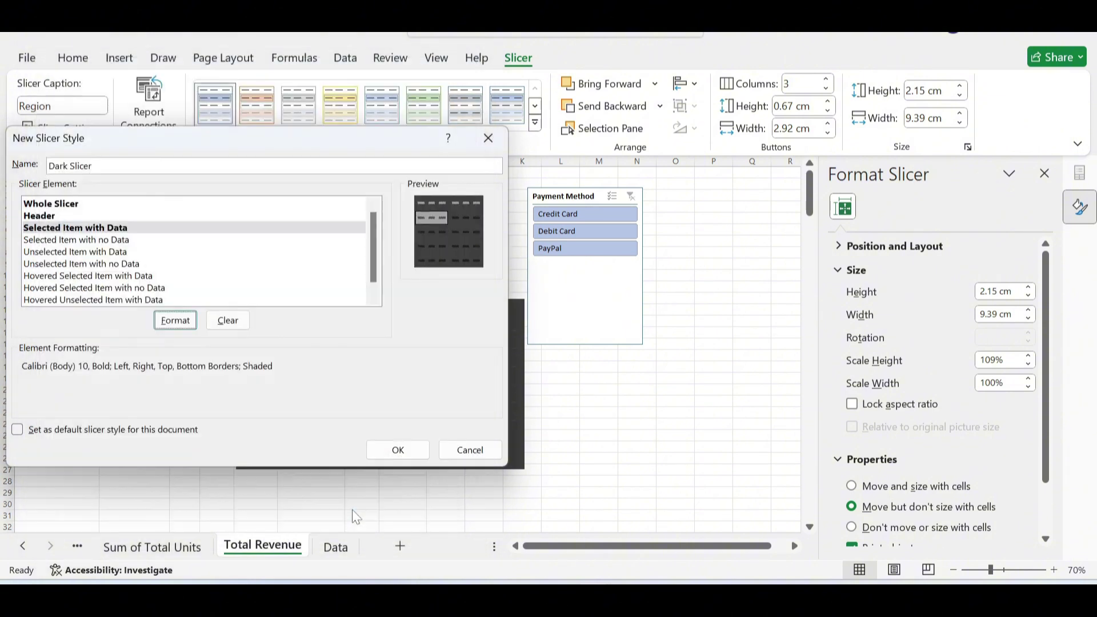
# - Set the Selected Item with no Data element's font to Calibri (Body), Bold, size 10, in white
pyautogui.click(84, 240)
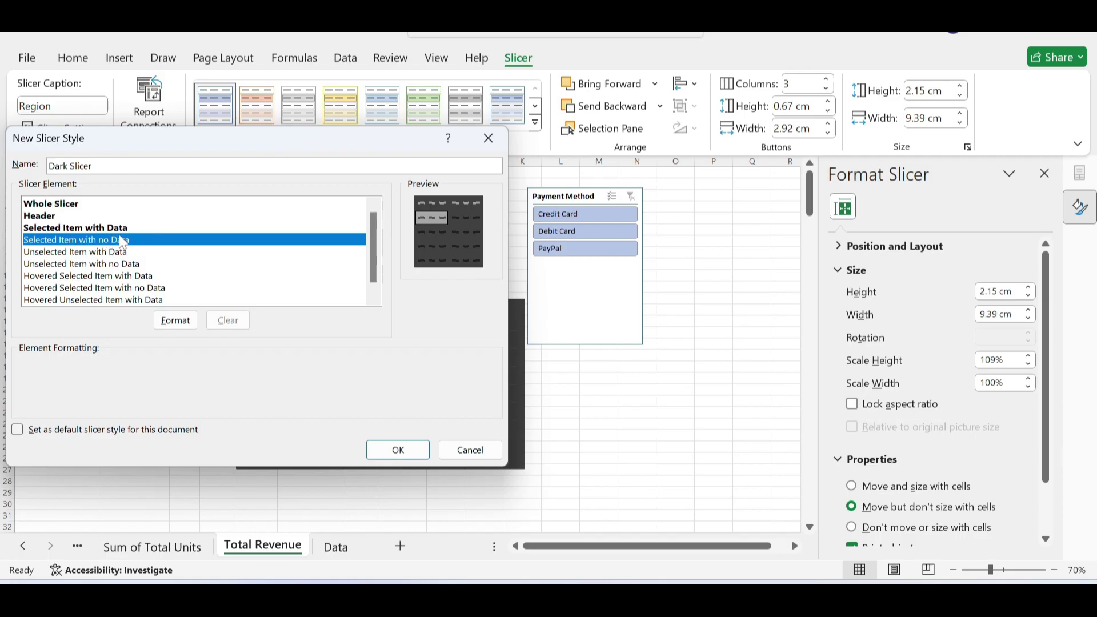
pyautogui.click(172, 320)
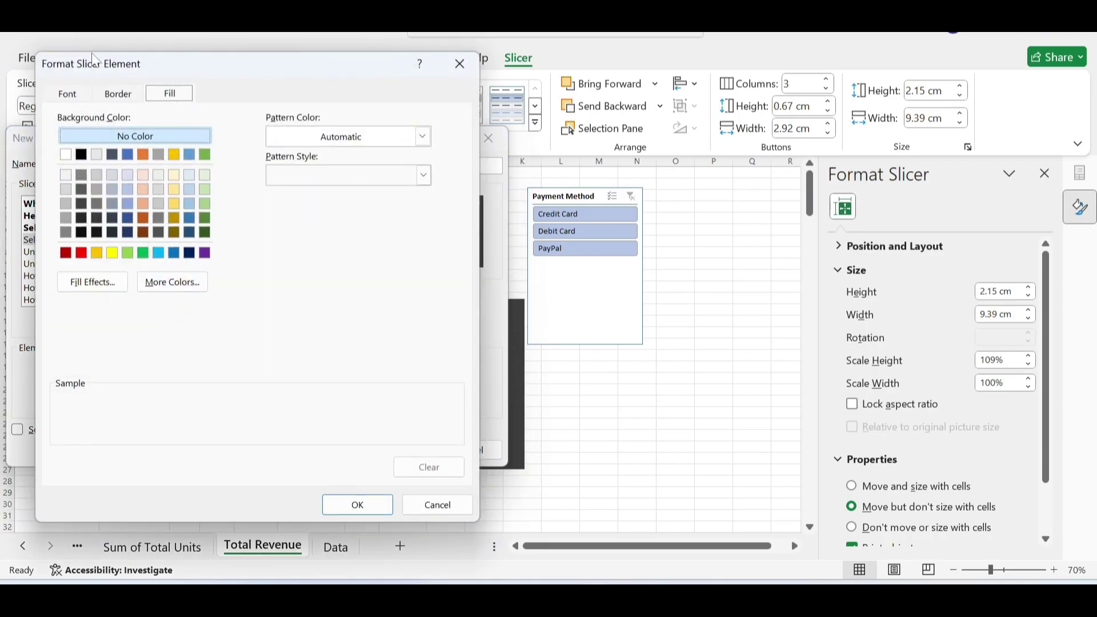
pyautogui.click(67, 94)
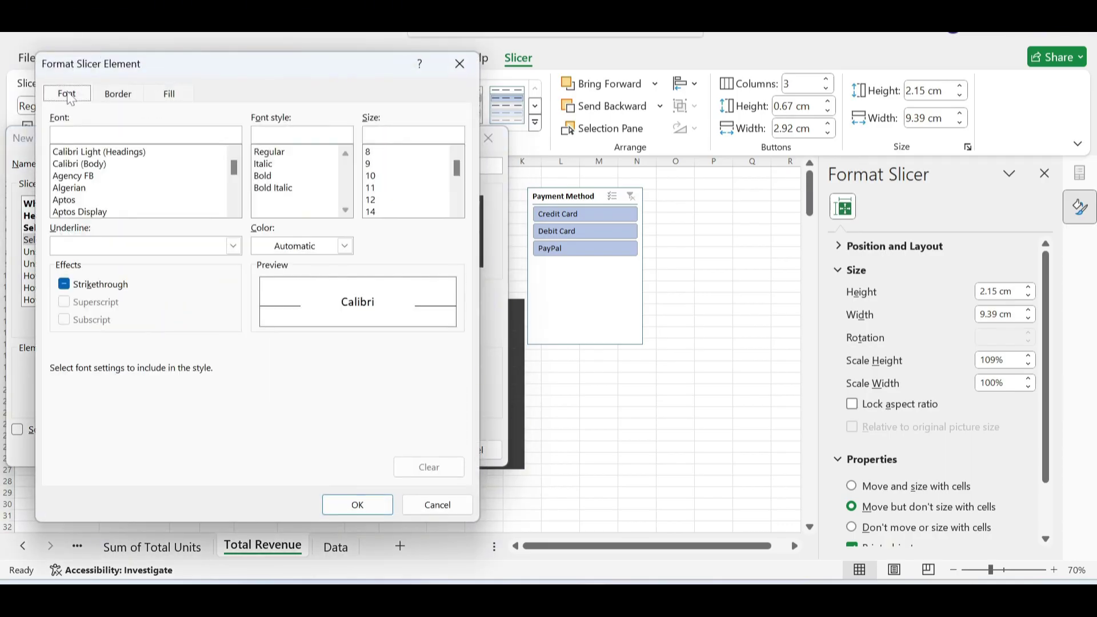
pyautogui.click(77, 165)
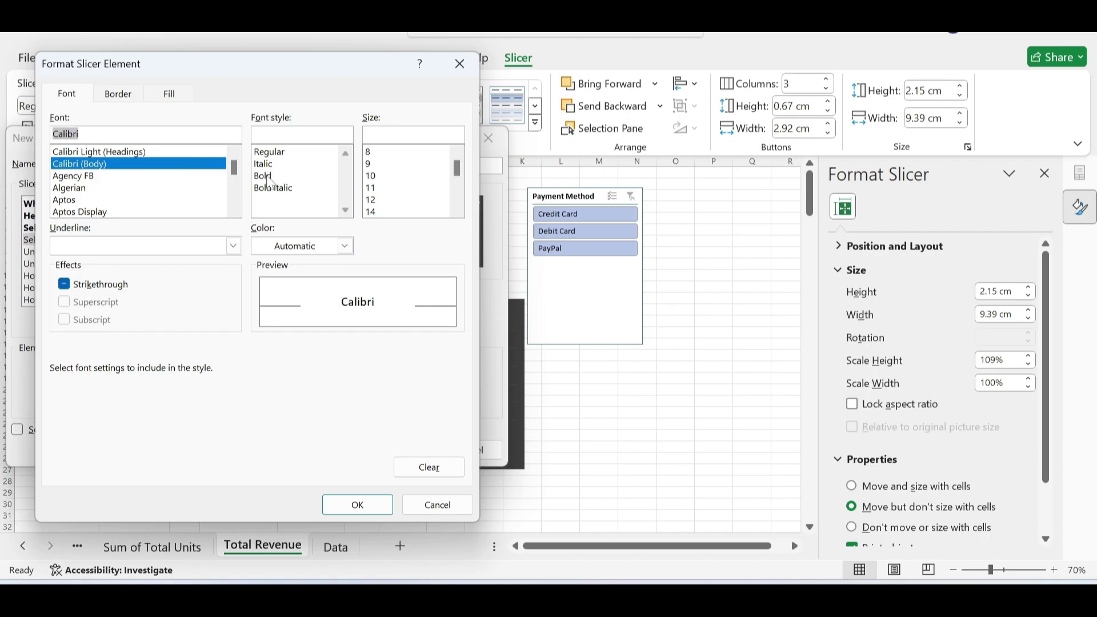
pyautogui.click(269, 176)
pyautogui.click(371, 176)
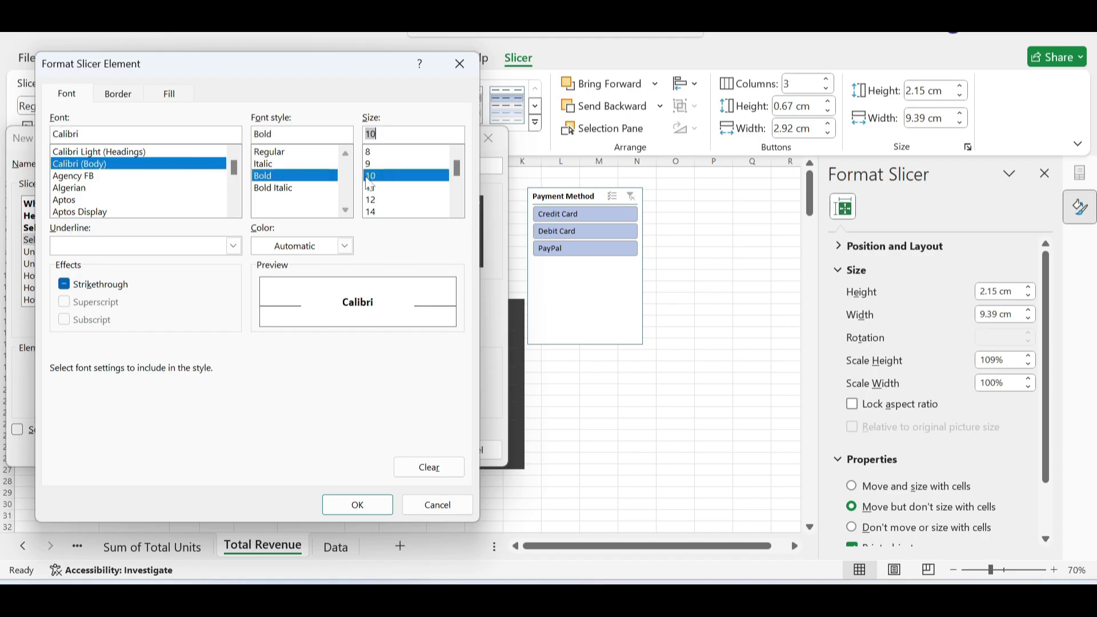
pyautogui.click(345, 247)
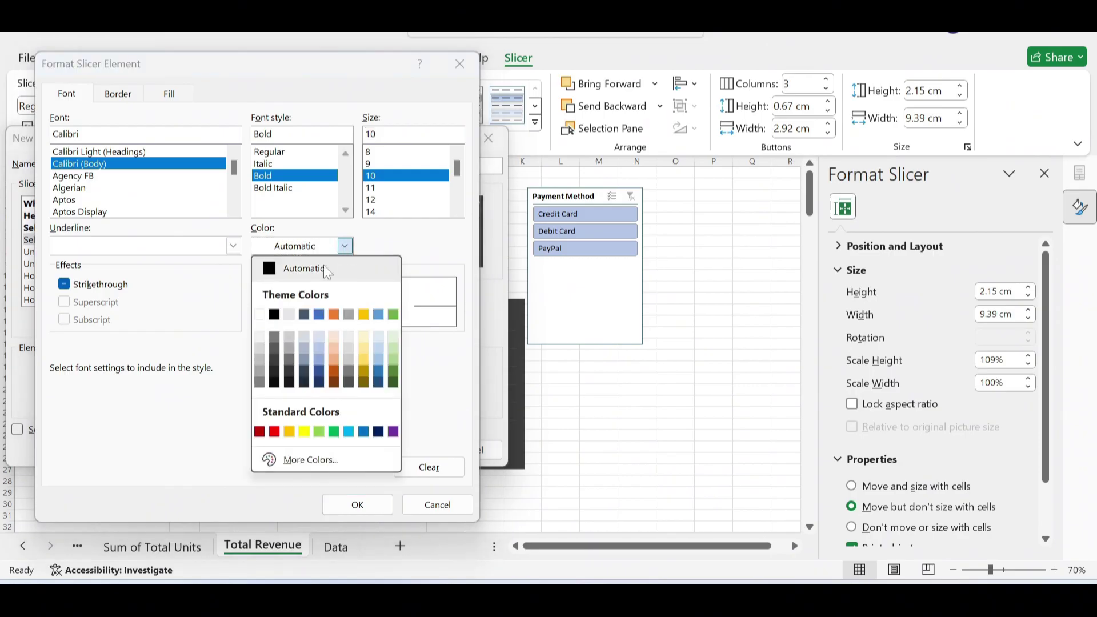
pyautogui.click(263, 317)
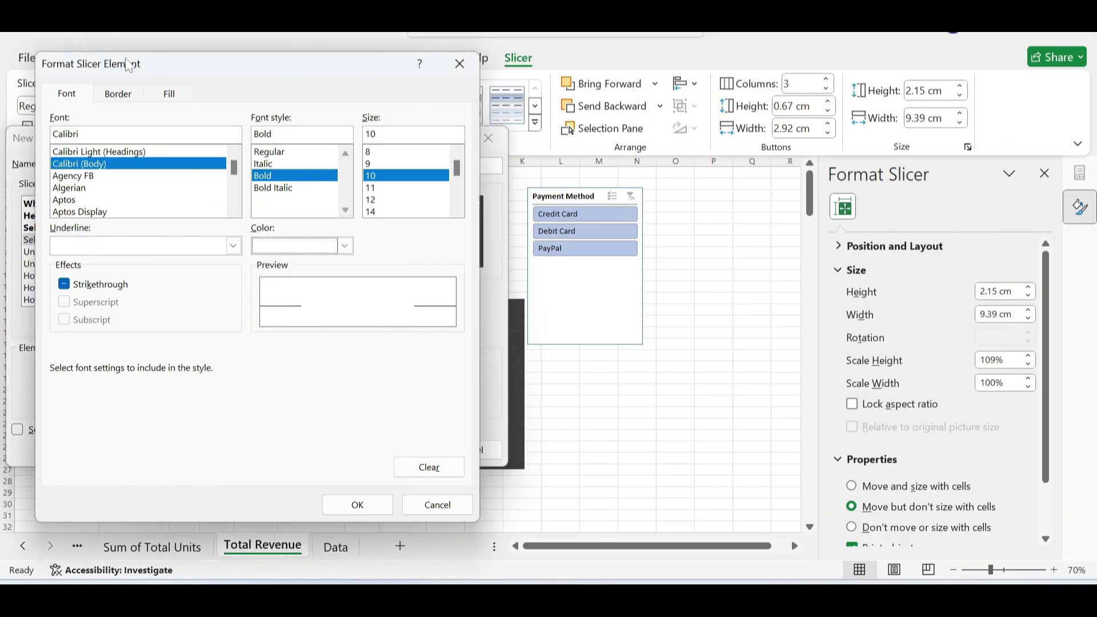
# - Give the Selected Item with no Data element an outline border and a gray background fill, the third shade below white
pyautogui.click(119, 95)
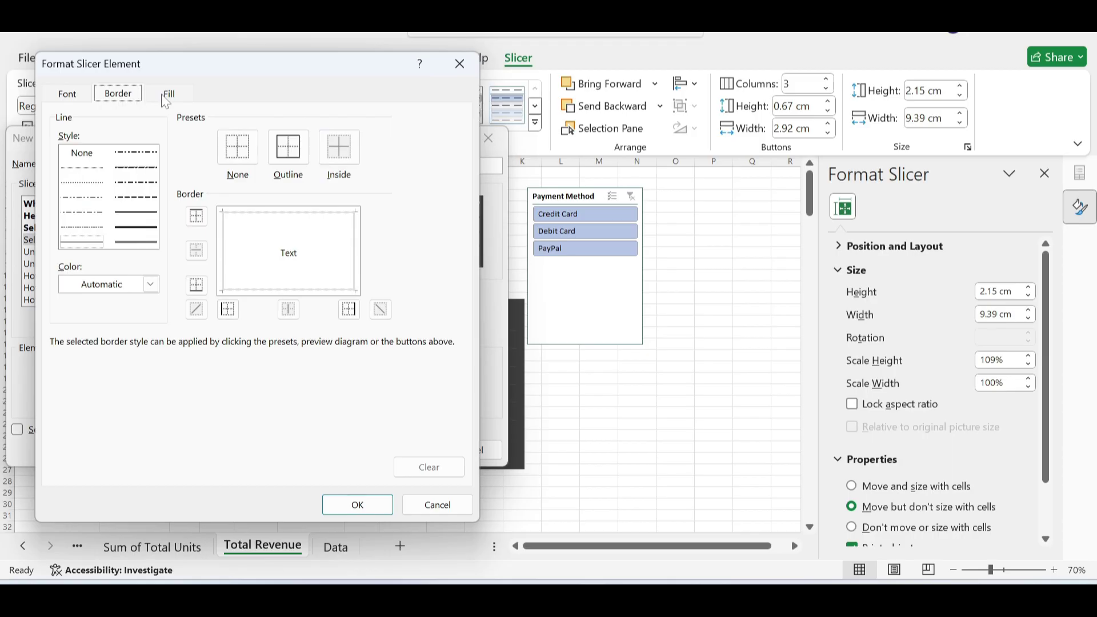
pyautogui.click(292, 147)
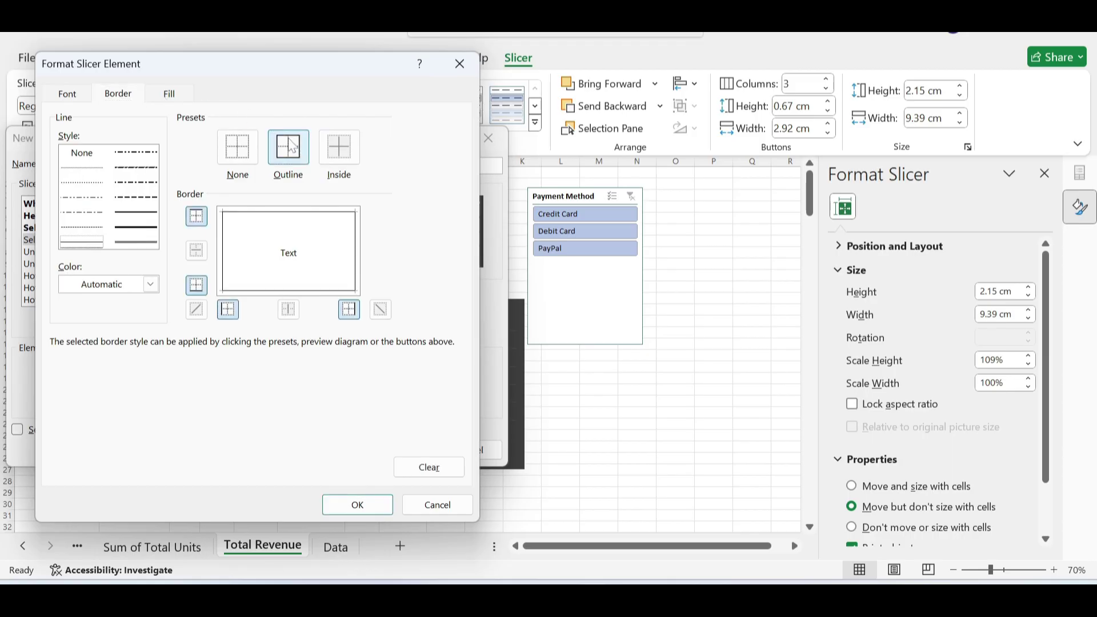
pyautogui.click(177, 94)
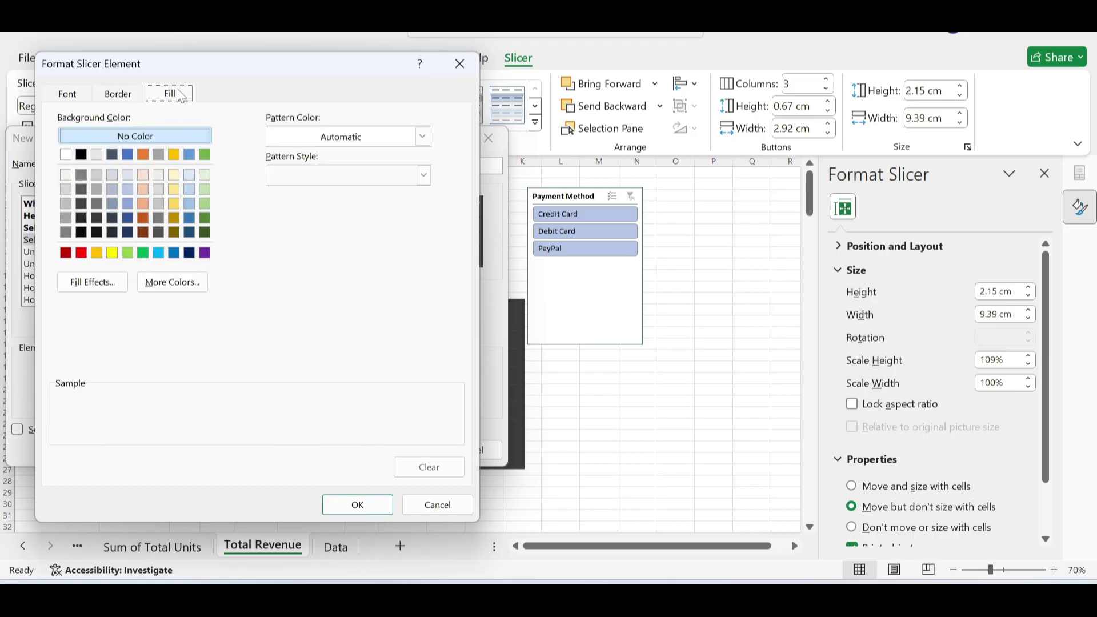
pyautogui.click(65, 205)
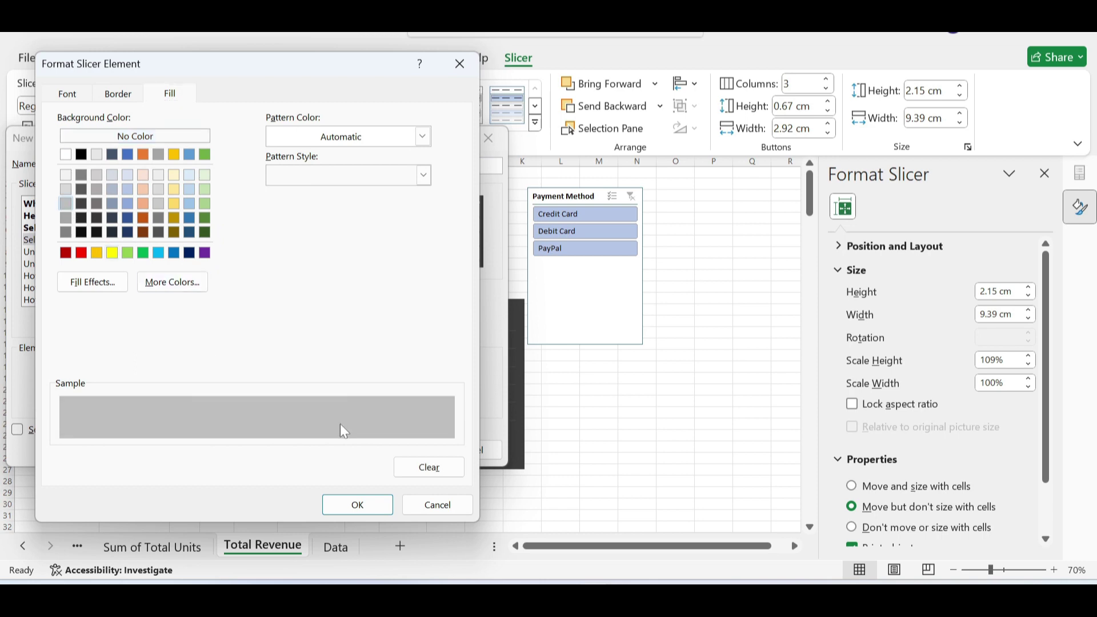
pyautogui.click(364, 503)
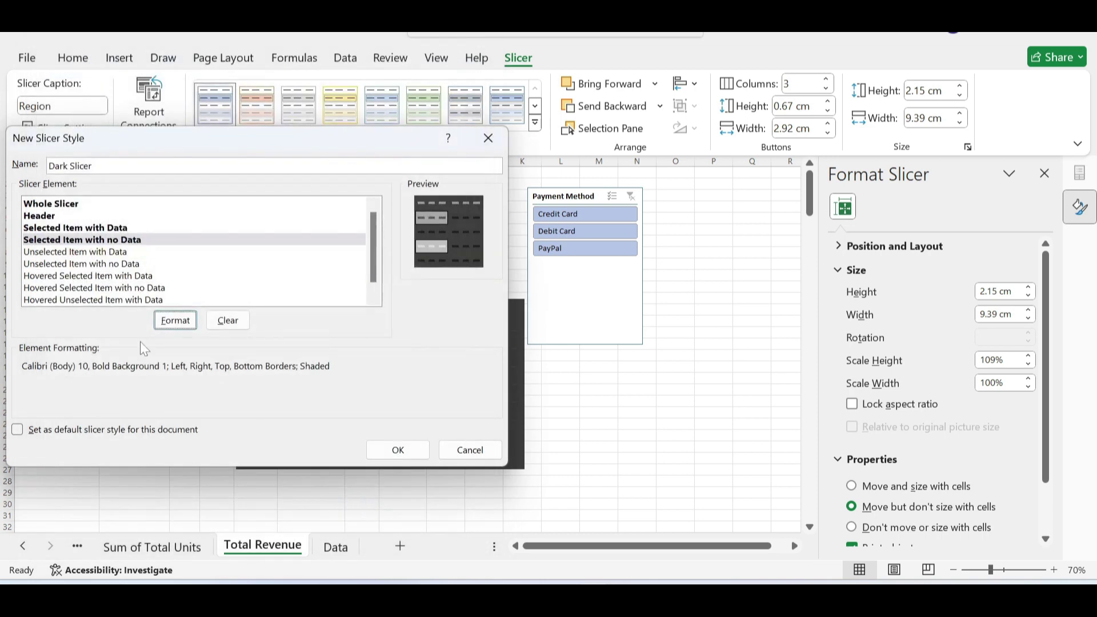
# - Format the Unselected Item with Data element with a white fill, an outline border and Calibri (Body), Bold, size 10
pyautogui.click(76, 252)
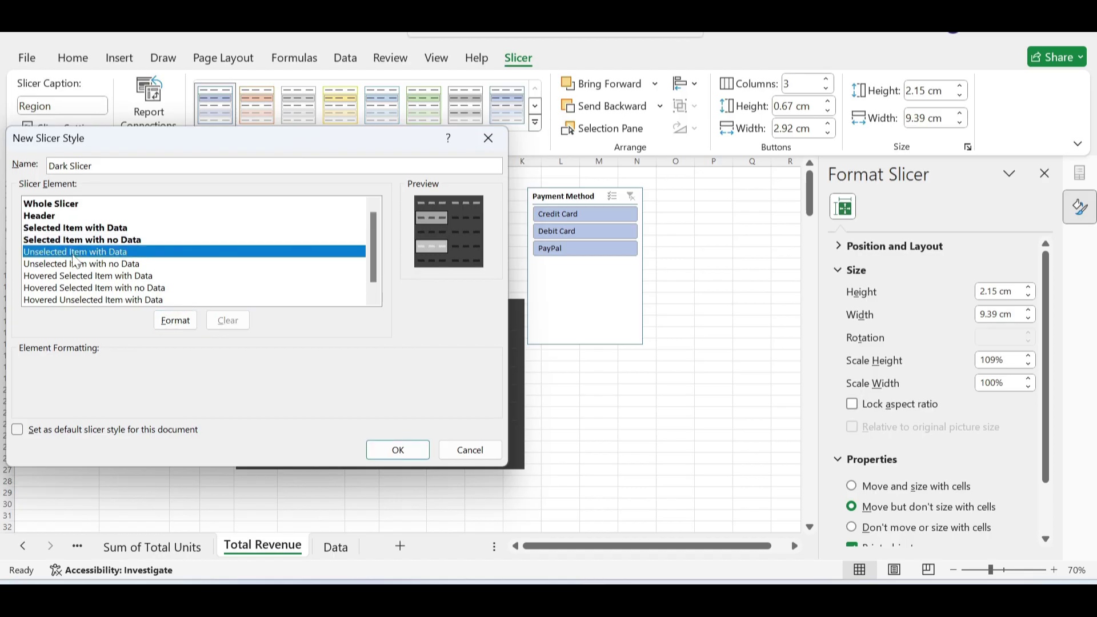
pyautogui.click(163, 327)
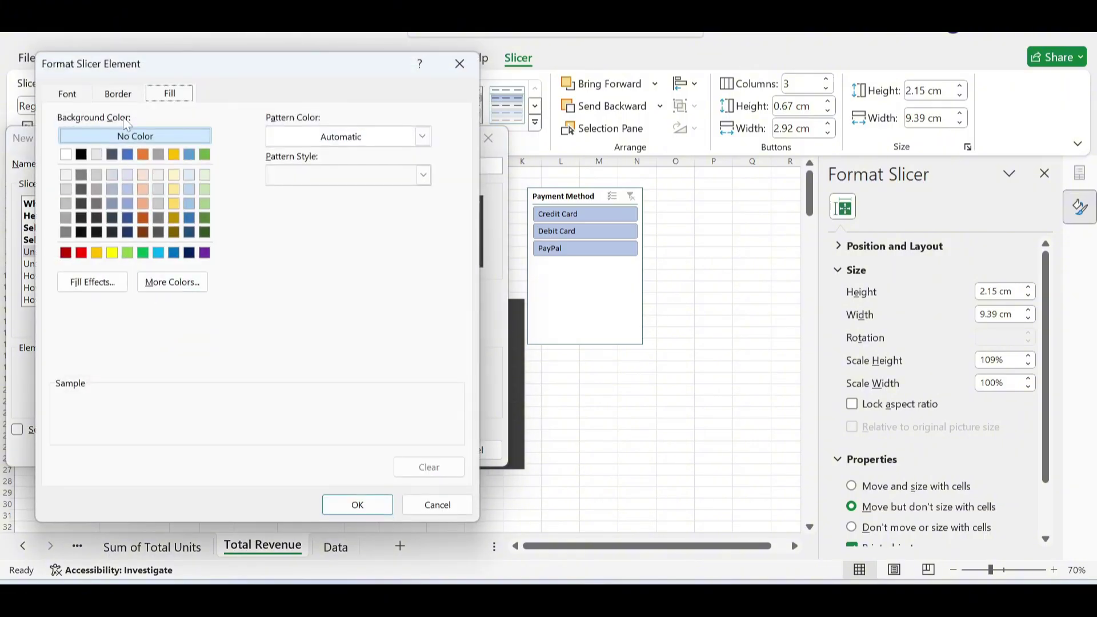
pyautogui.click(67, 155)
pyautogui.click(67, 93)
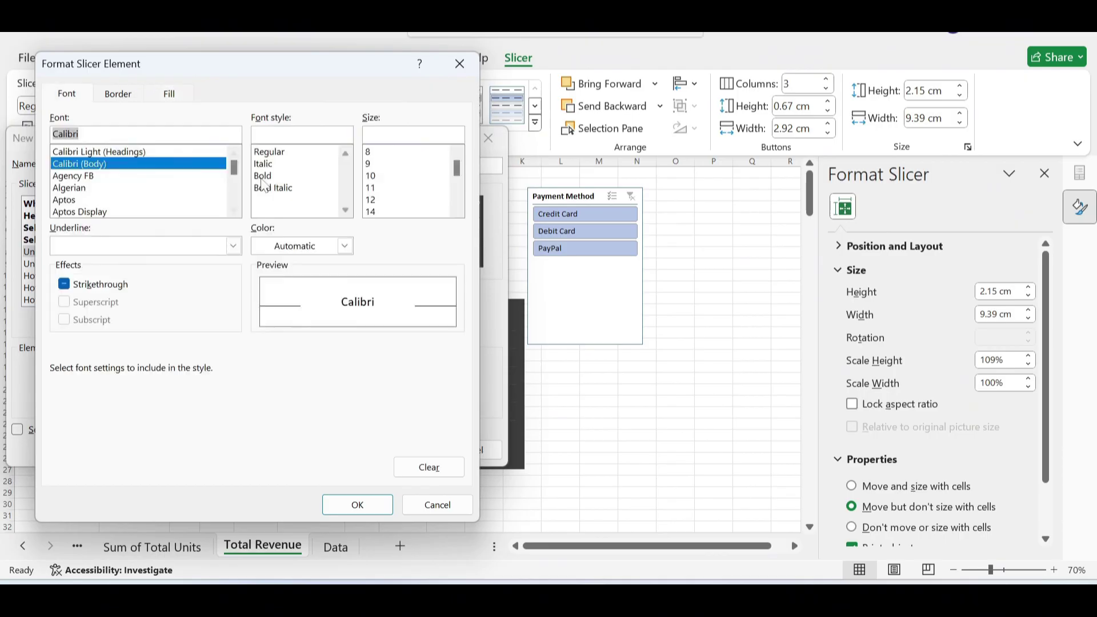
pyautogui.click(268, 176)
pyautogui.click(372, 175)
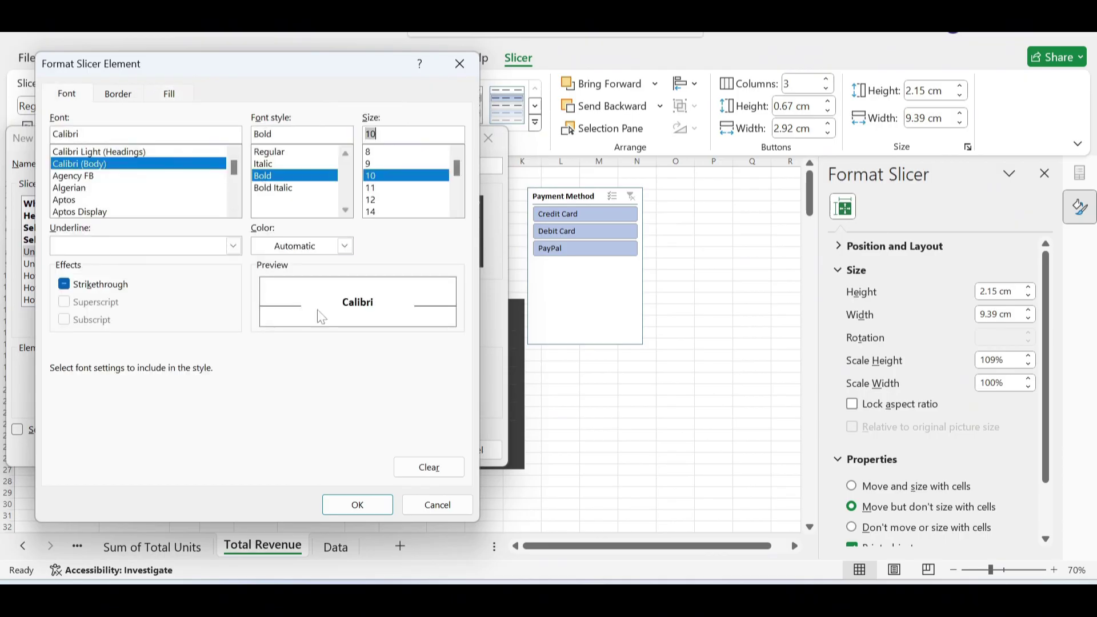
pyautogui.click(363, 514)
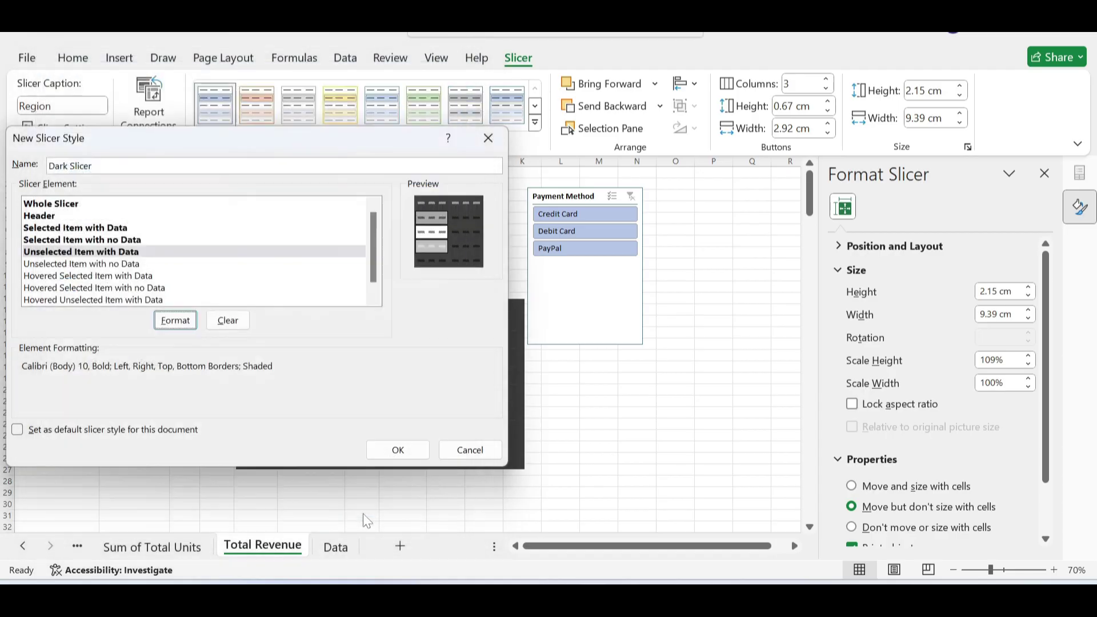
# - Set the Unselected Item with no Data element's font to Calibri (Body), Bold, size 10
pyautogui.click(101, 265)
pyautogui.click(175, 320)
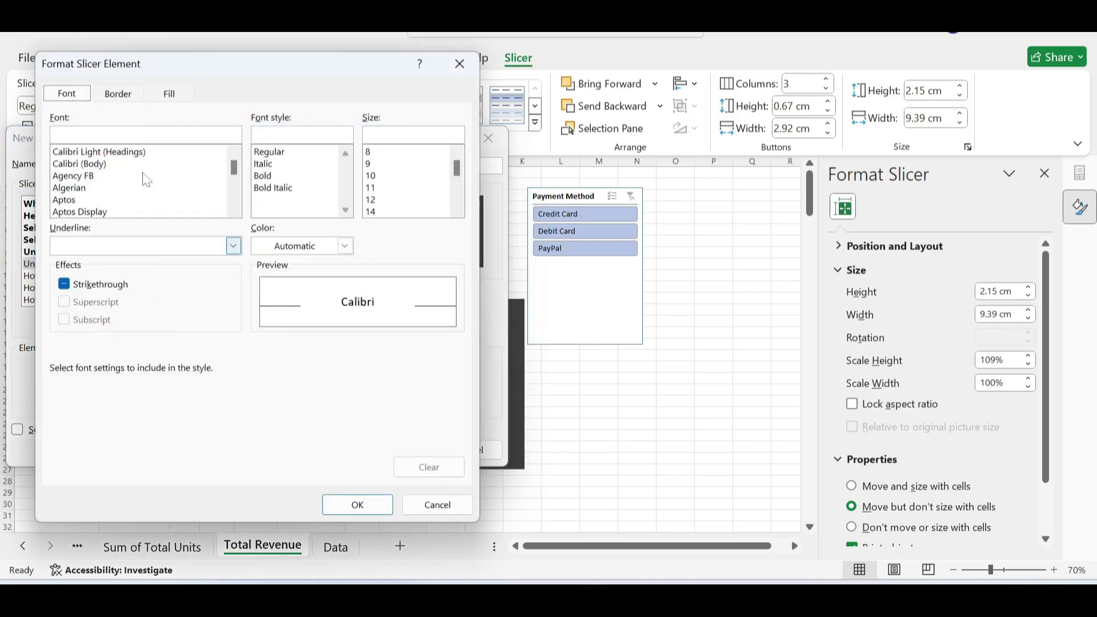
pyautogui.click(94, 164)
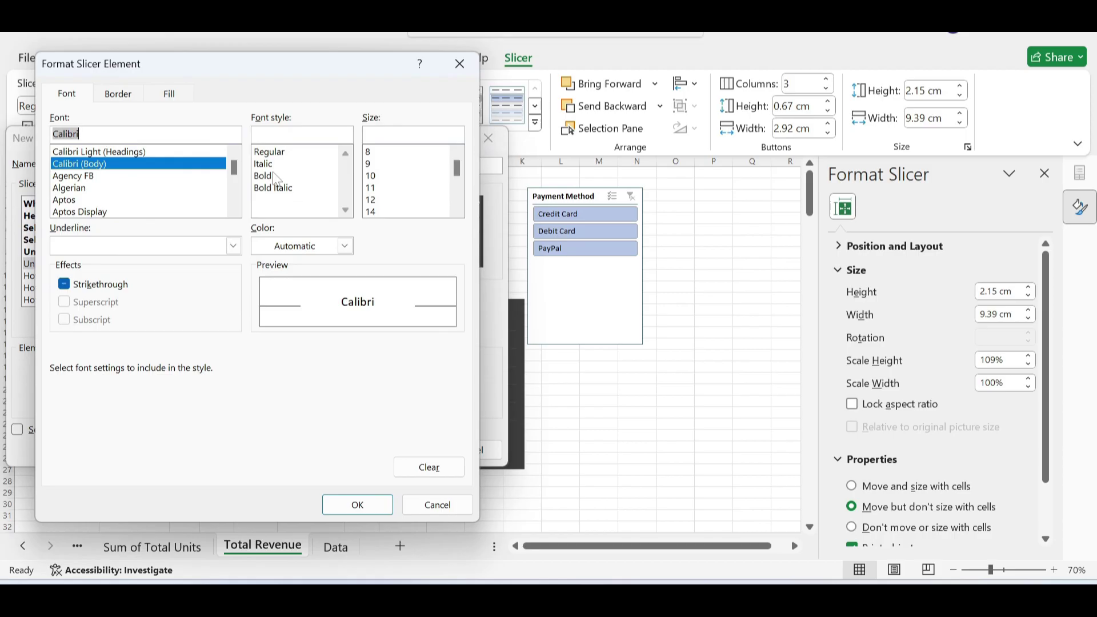
pyautogui.click(276, 179)
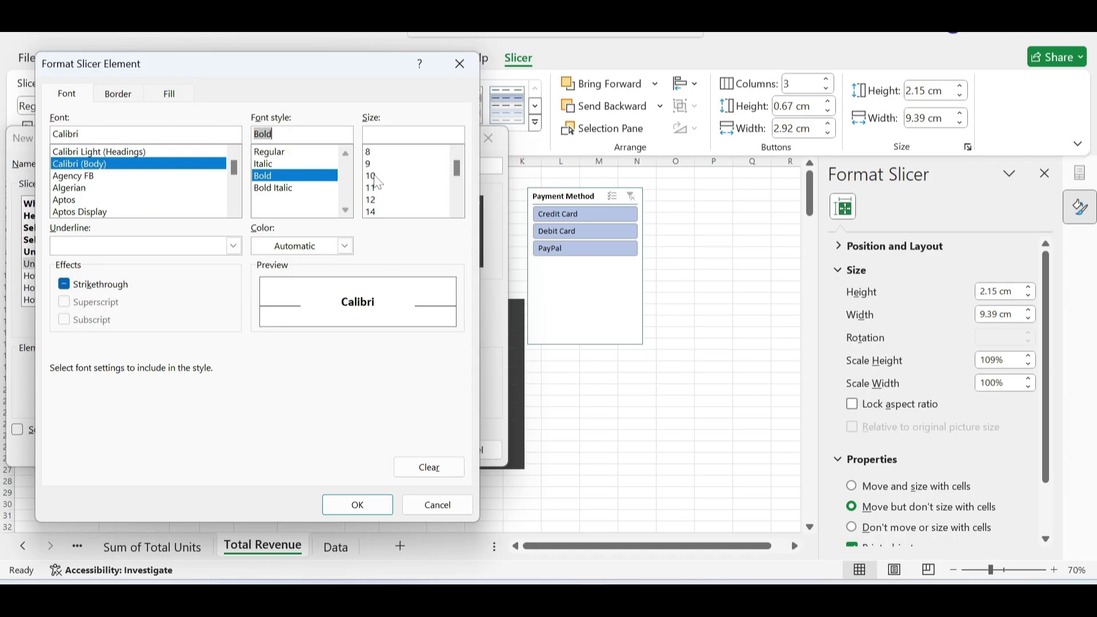
pyautogui.click(372, 175)
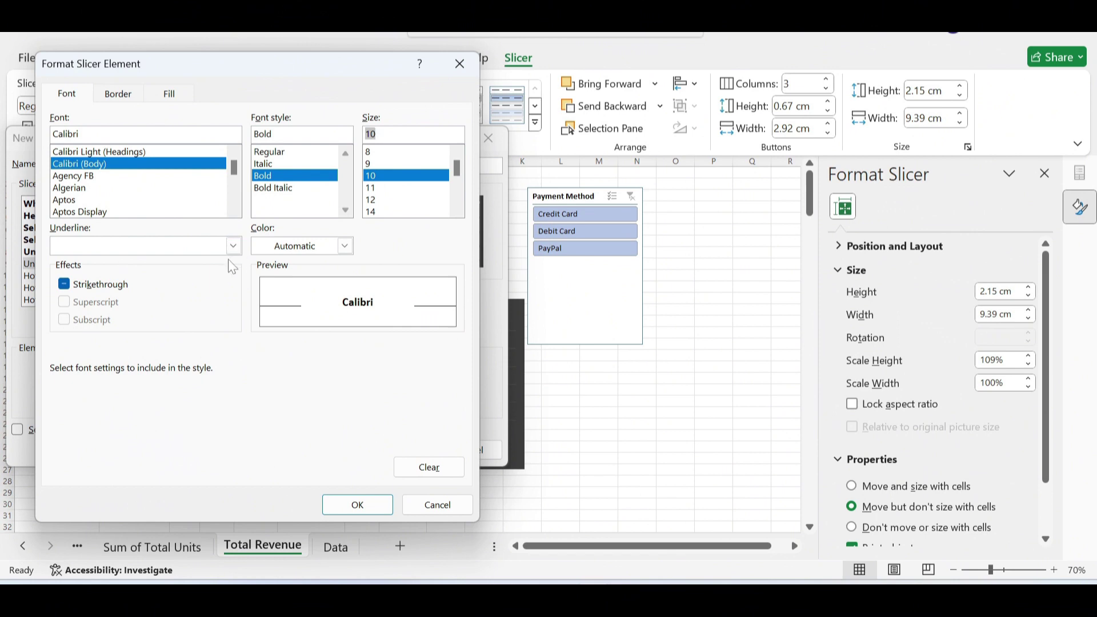
# - Give the Unselected Item with no Data element a light gray fill, the first shade below white, and save the Dark Slicer style
pyautogui.click(170, 94)
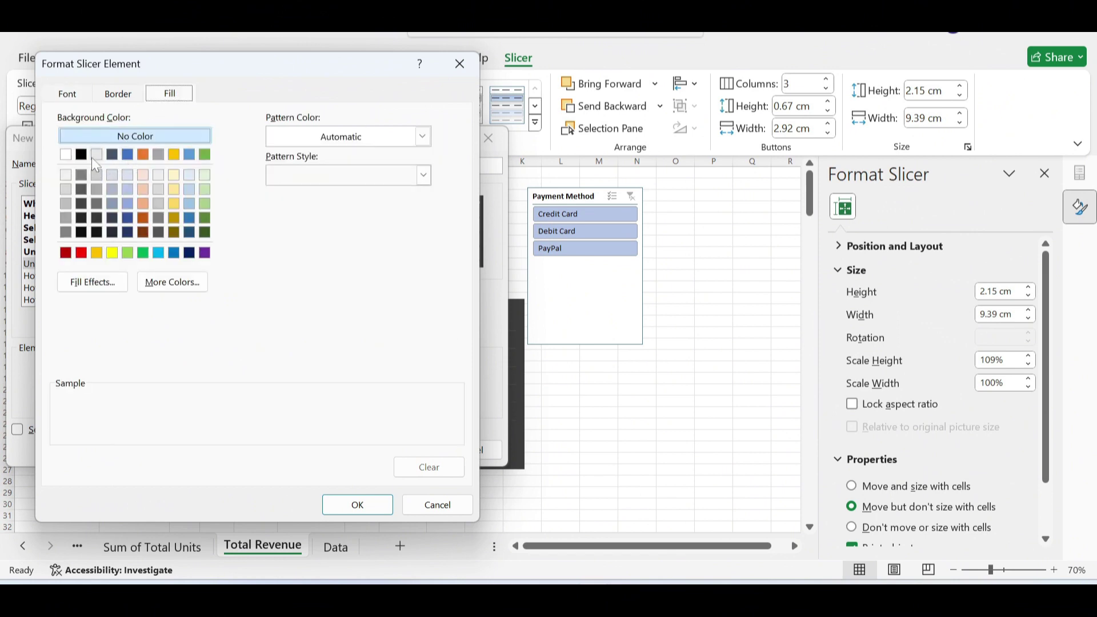
pyautogui.click(66, 176)
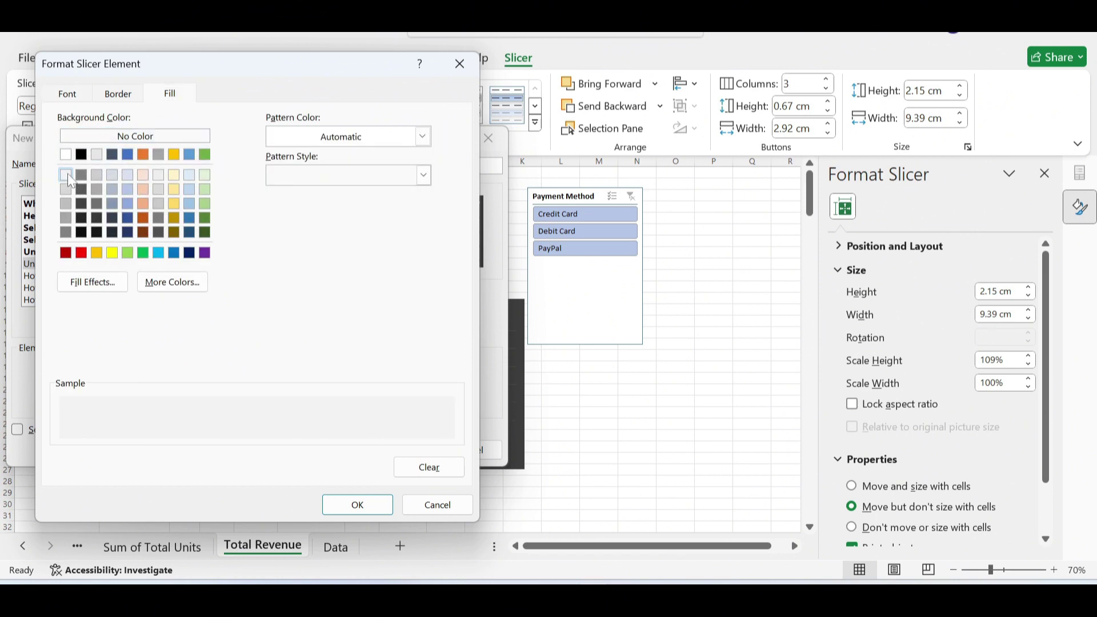
pyautogui.click(118, 98)
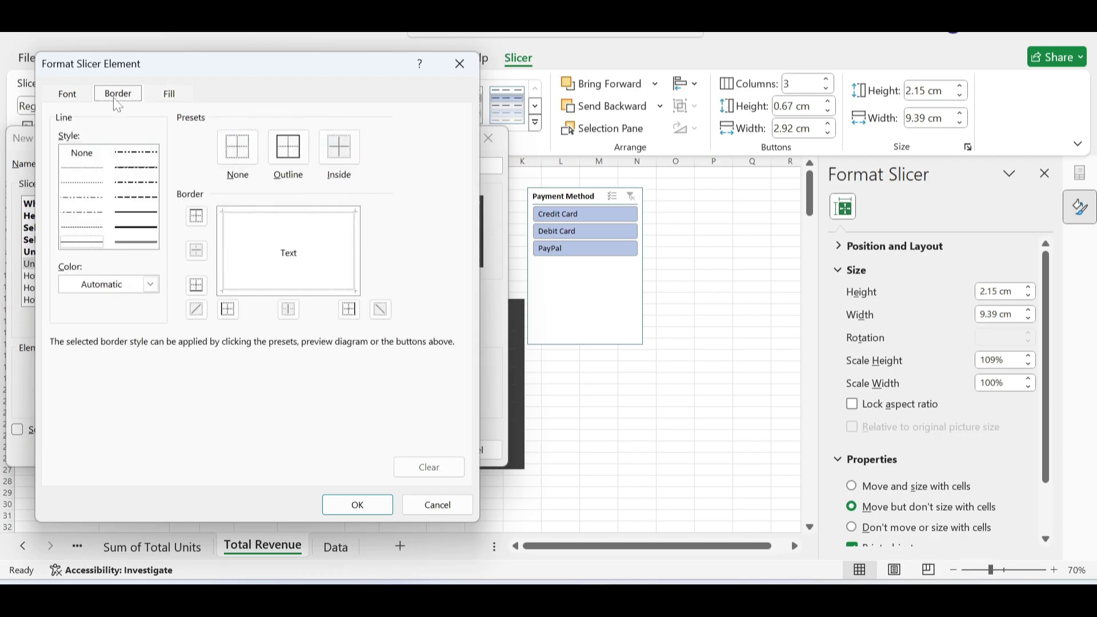
pyautogui.click(66, 94)
pyautogui.click(358, 505)
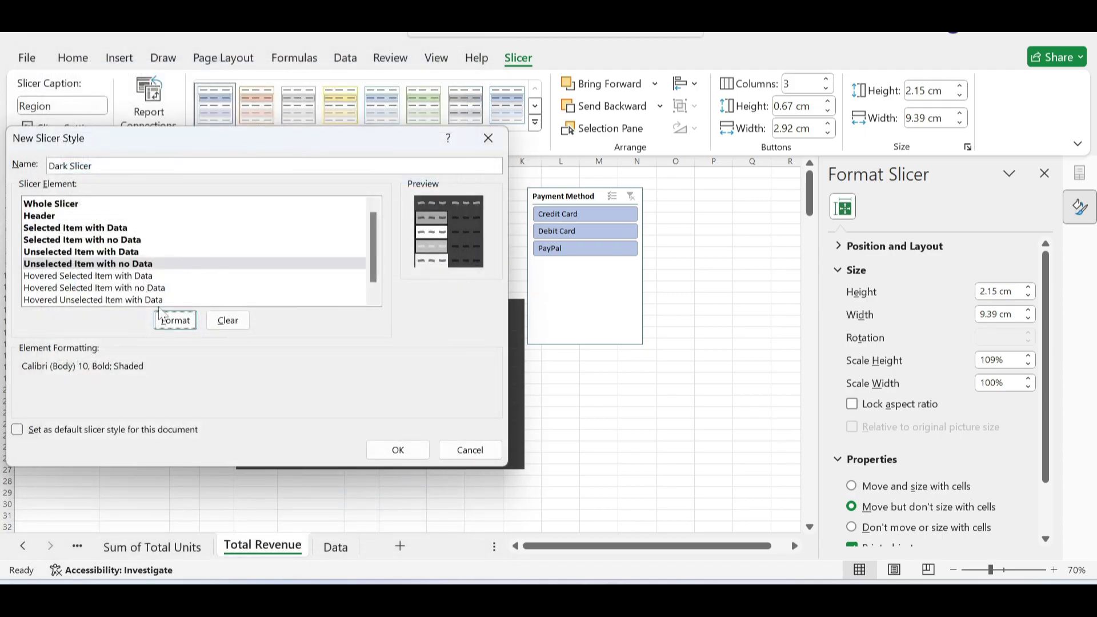
pyautogui.click(399, 448)
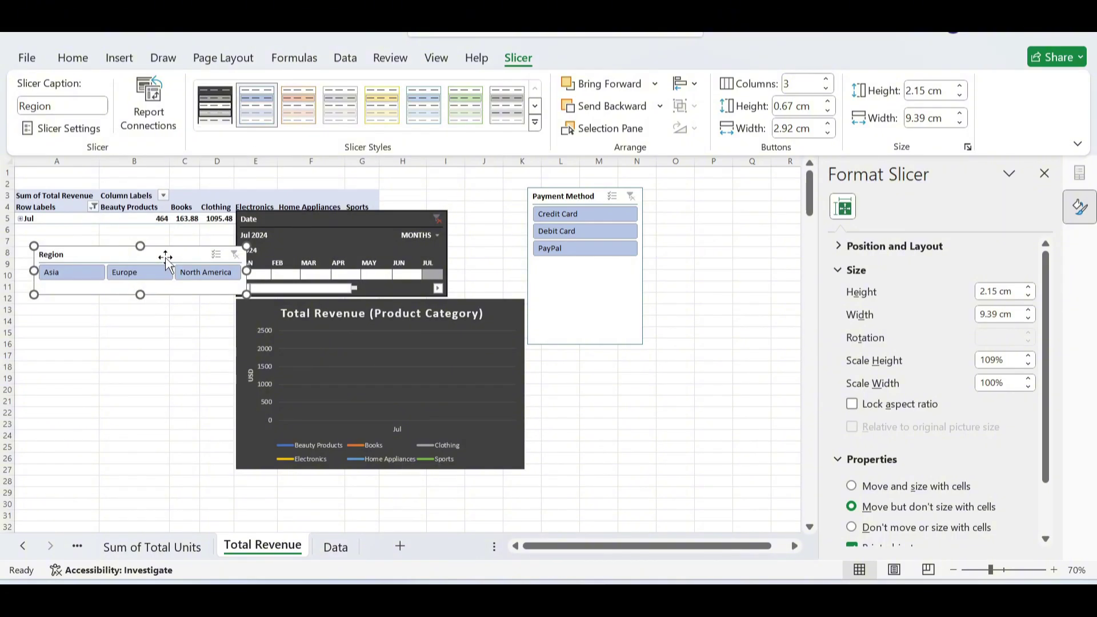
# - Modify the Dark Slicer style's Selected Item with Data element to a dark gray fill, the third shade below black, with an outline border
pyautogui.click(208, 96)
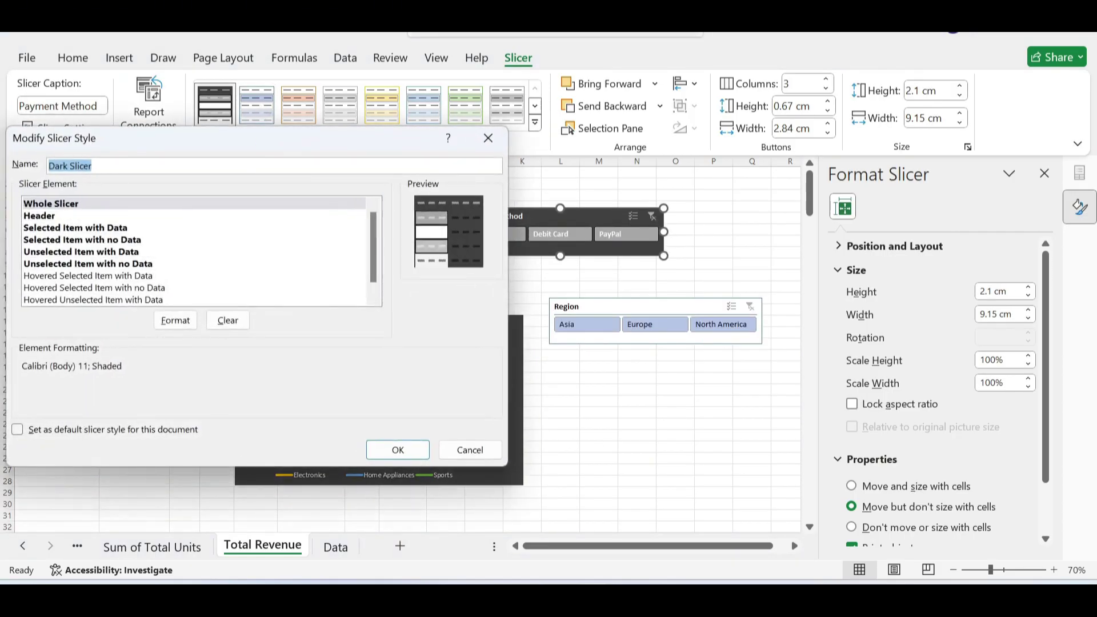
pyautogui.click(98, 229)
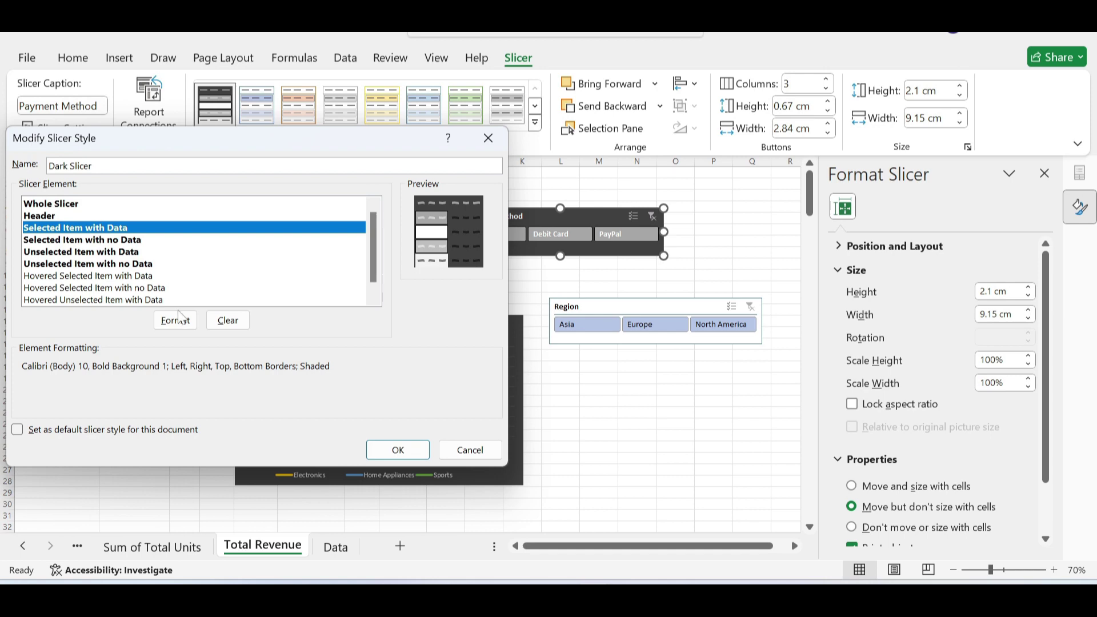
pyautogui.click(175, 321)
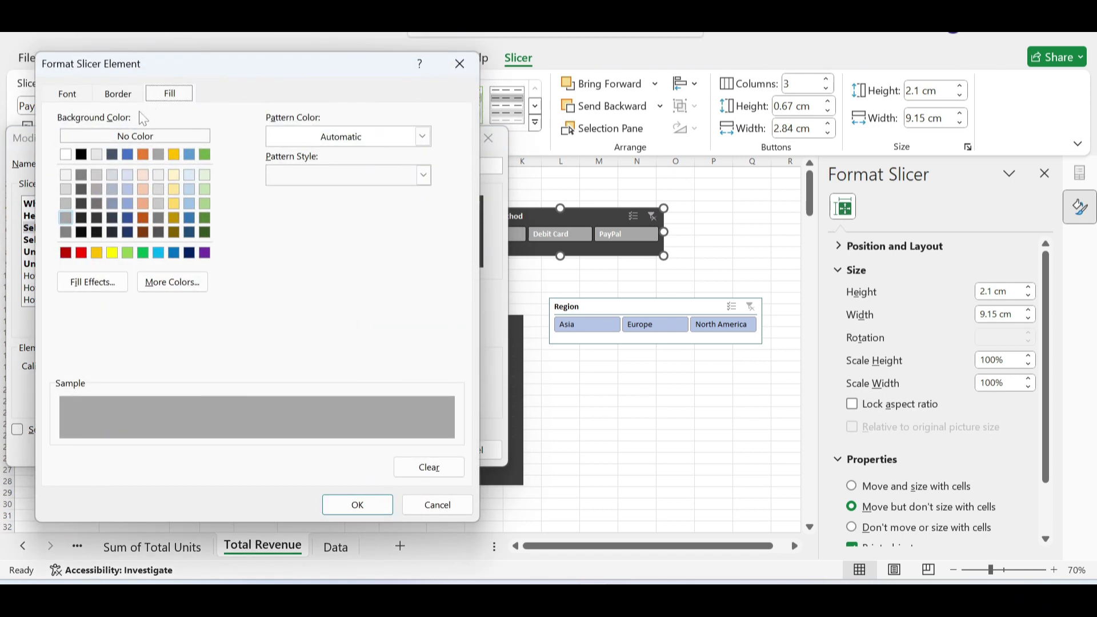
pyautogui.click(81, 234)
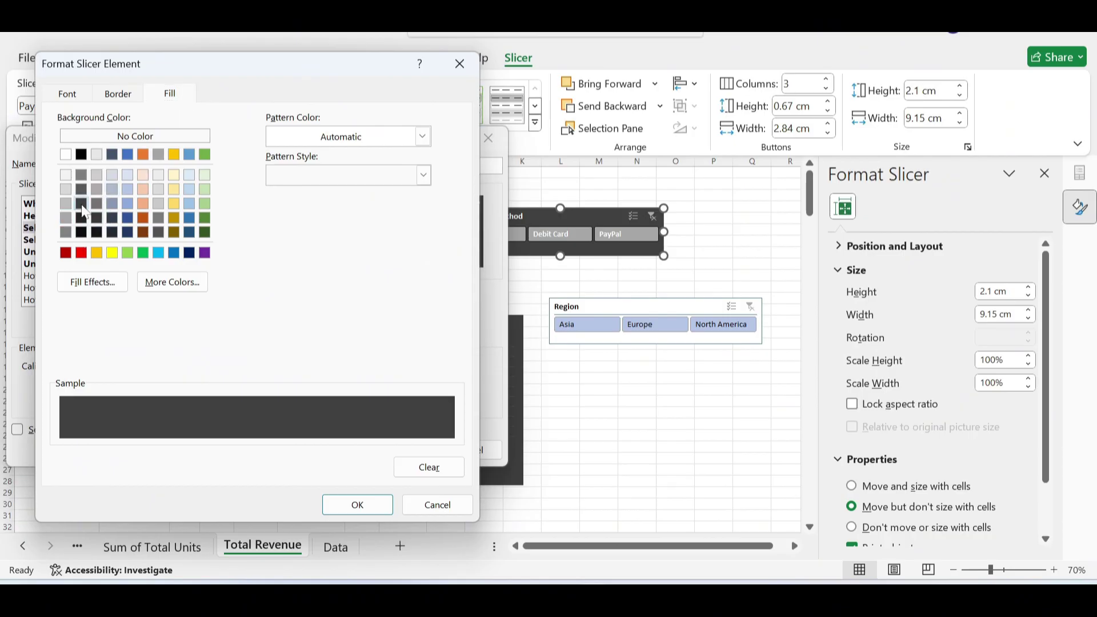
pyautogui.click(120, 96)
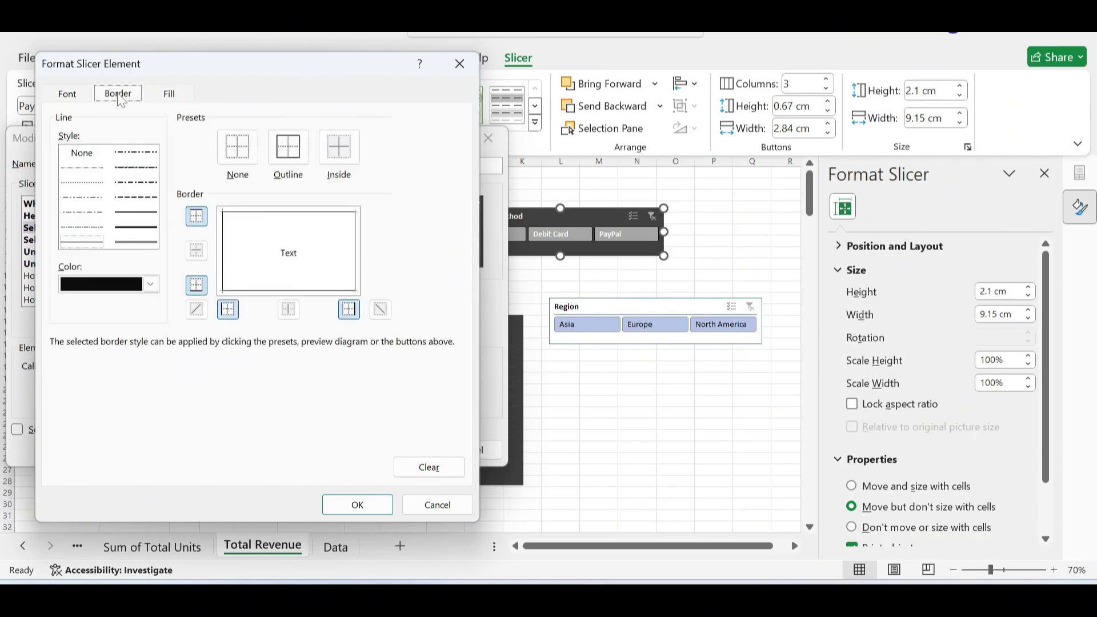
pyautogui.click(297, 144)
pyautogui.click(272, 152)
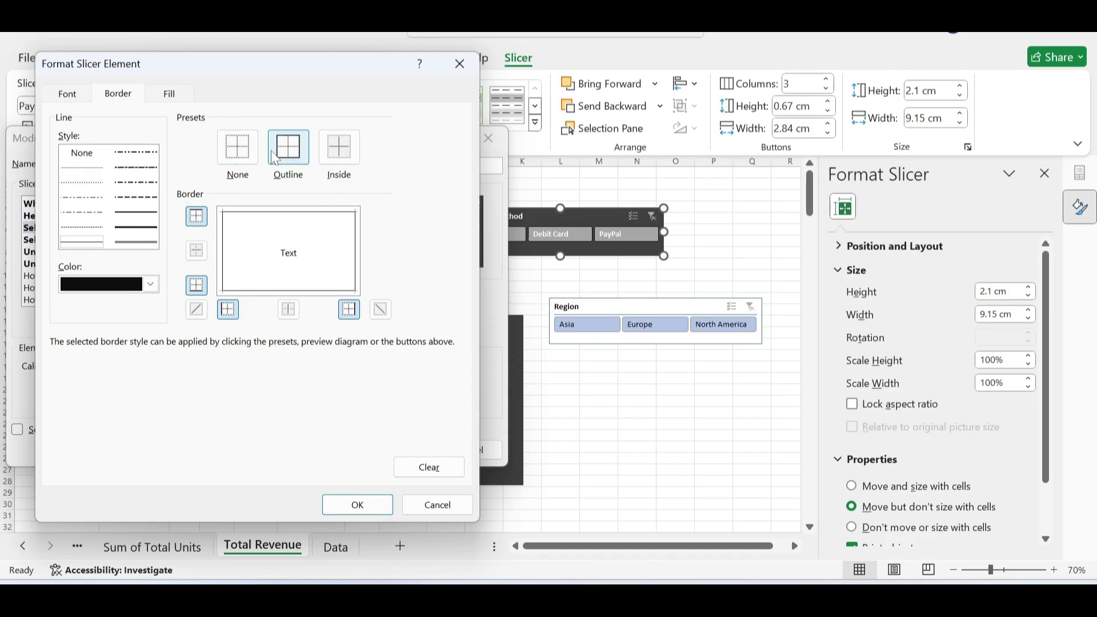
pyautogui.click(67, 93)
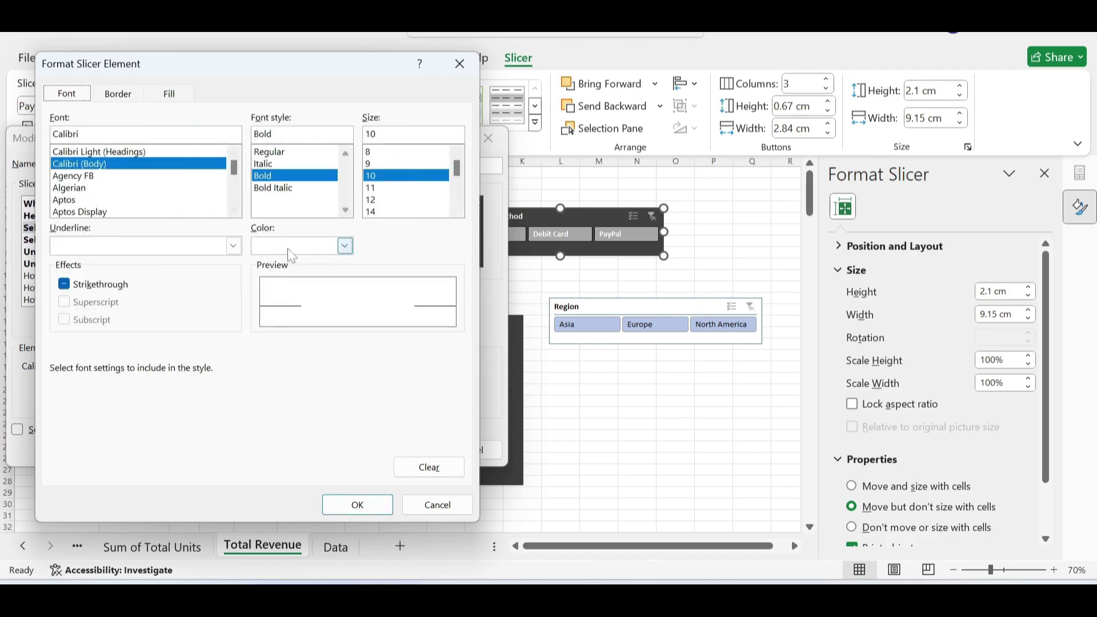
pyautogui.press('Return')
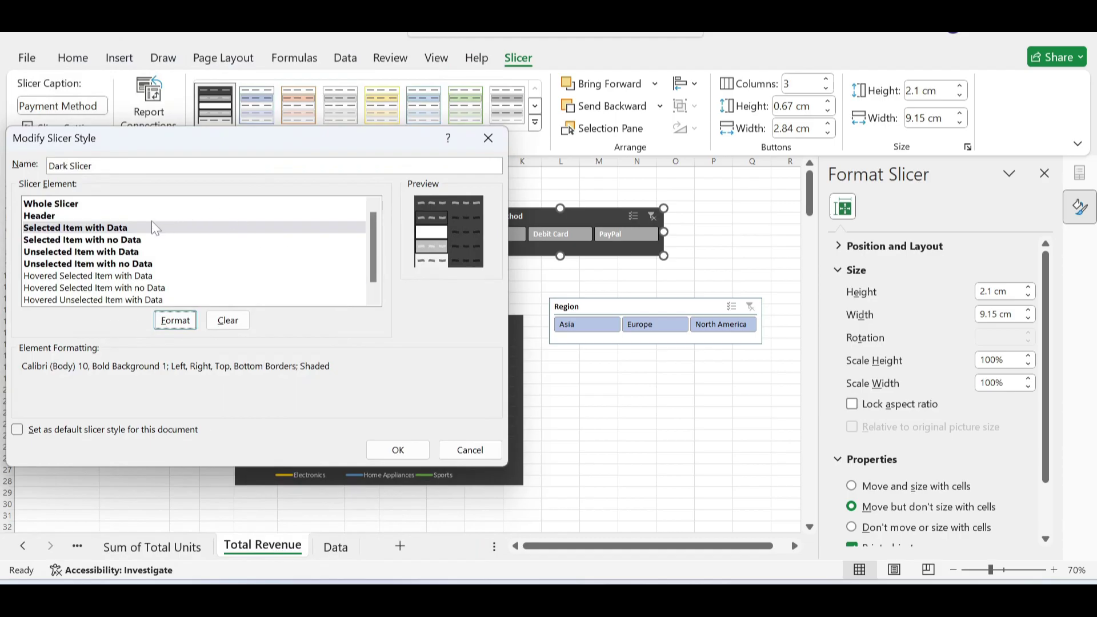
# - Give the Selected Item with no Data element an outline border in the darkest shade below black
pyautogui.click(115, 242)
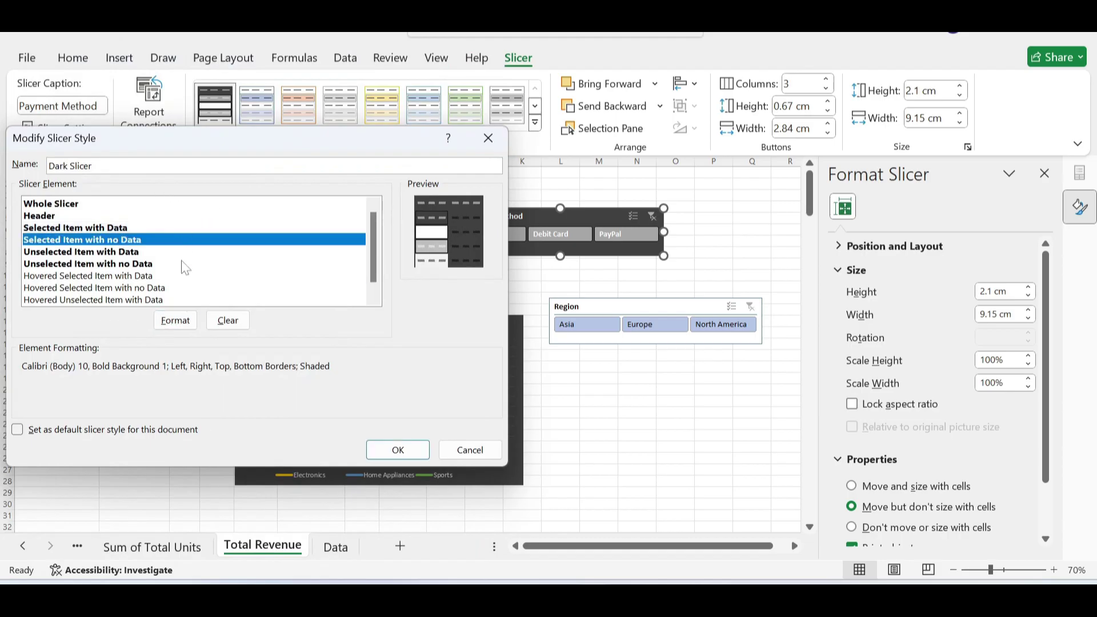
pyautogui.click(175, 321)
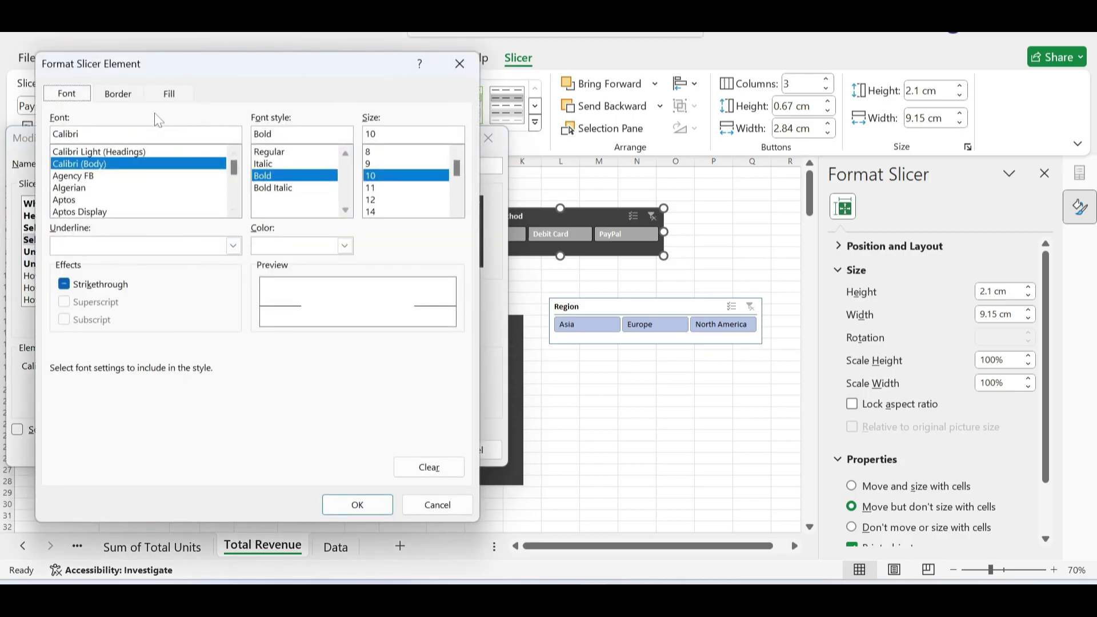
pyautogui.click(114, 95)
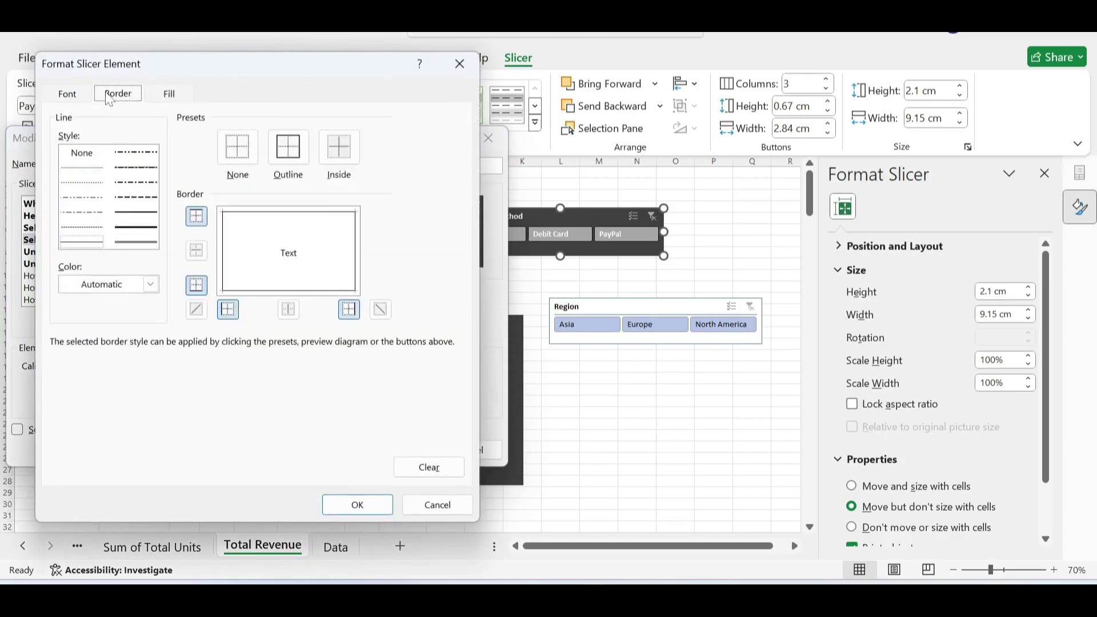
pyautogui.click(151, 284)
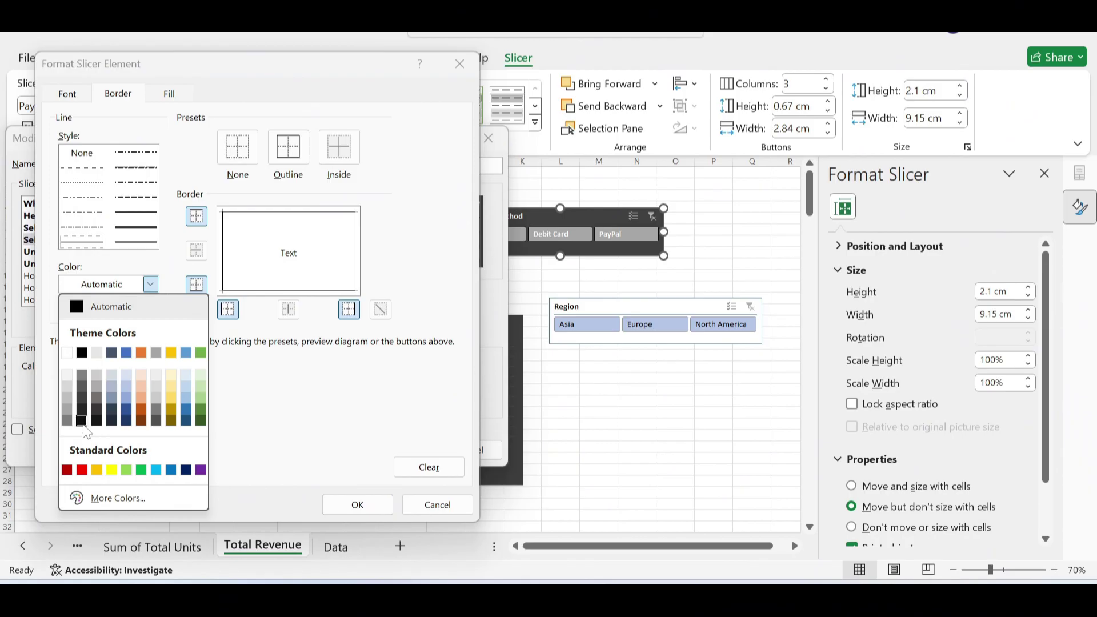
pyautogui.click(82, 421)
pyautogui.click(289, 159)
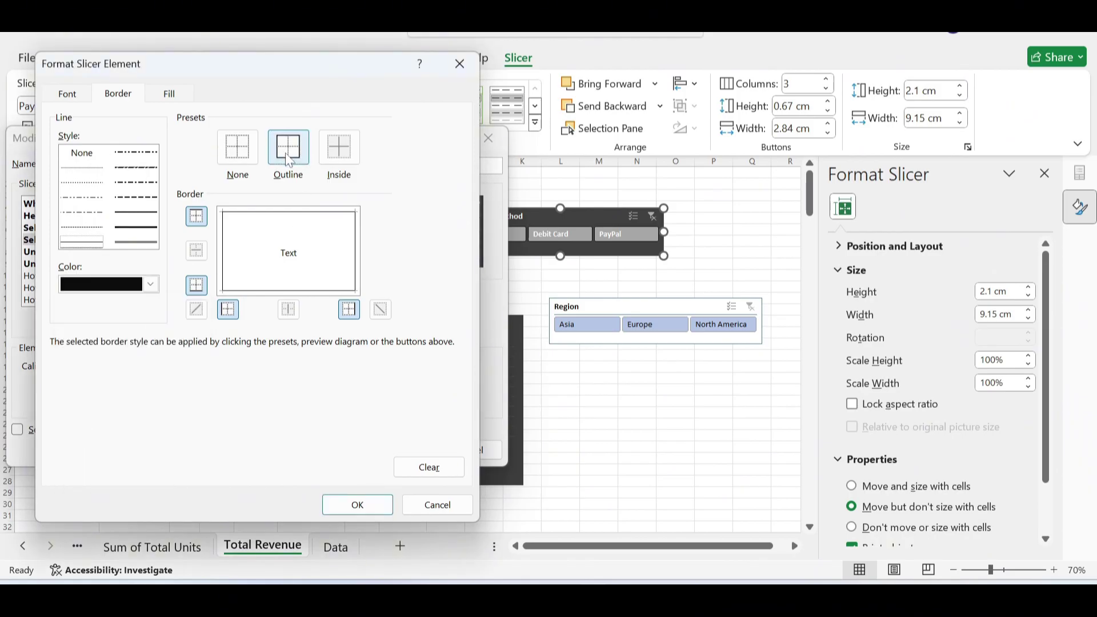
# - Fill the Selected Item with no Data element with dark gray, the third shade below black, keeping its font settings
pyautogui.click(167, 95)
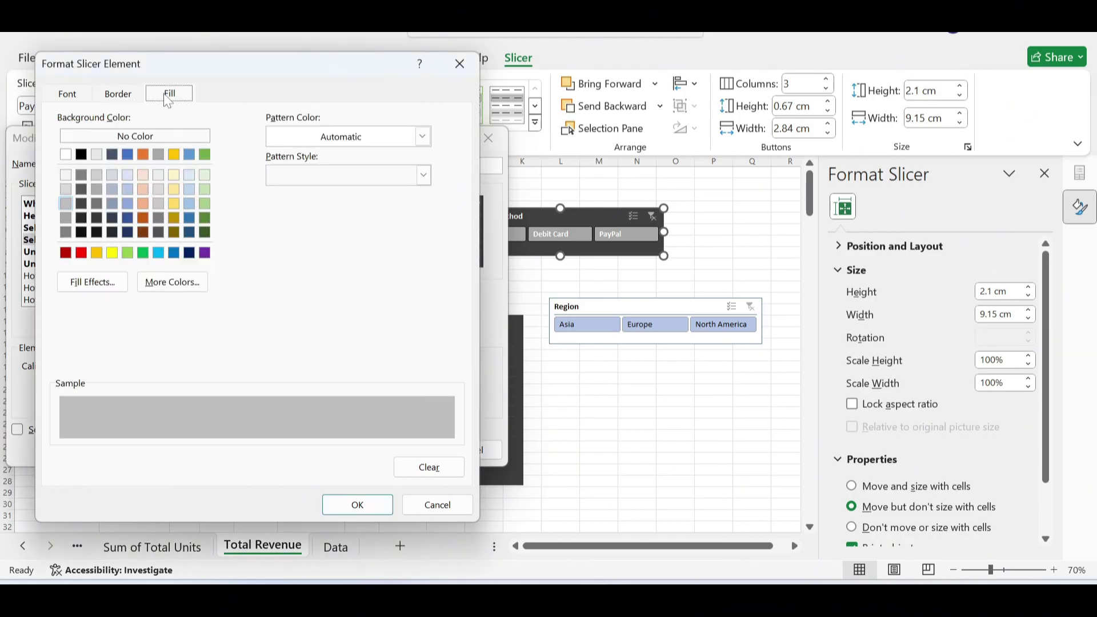
pyautogui.click(82, 204)
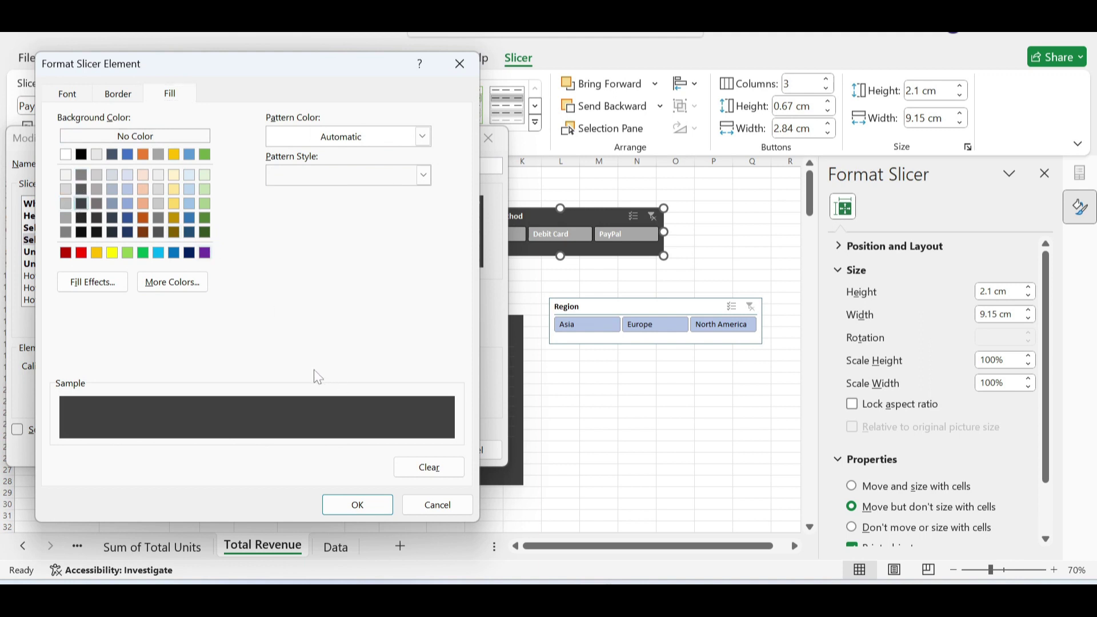
pyautogui.click(67, 94)
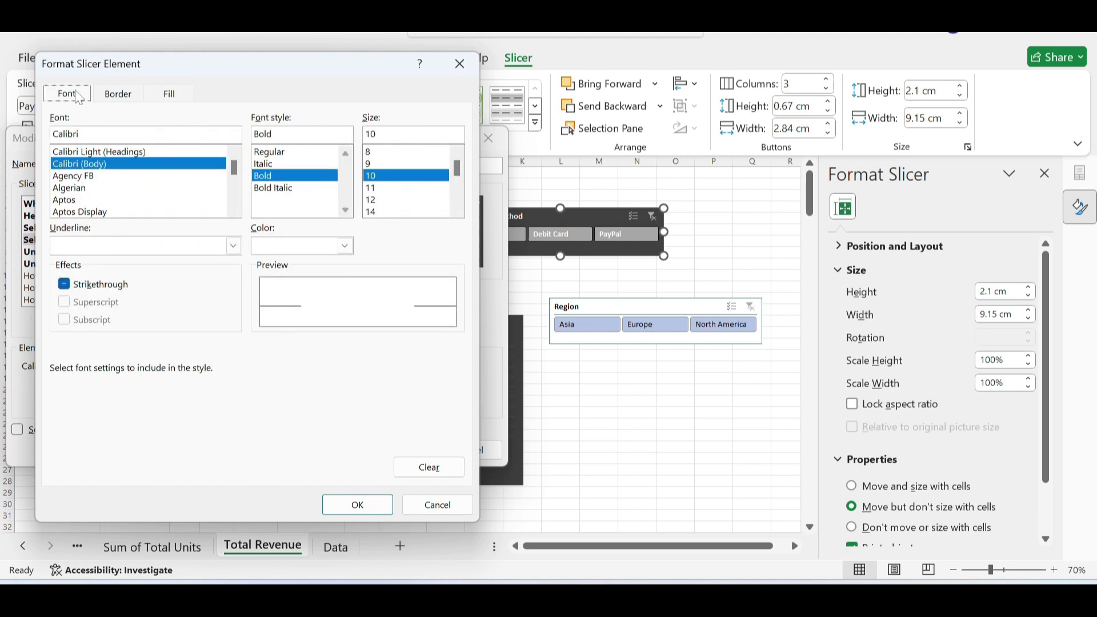
pyautogui.click(360, 501)
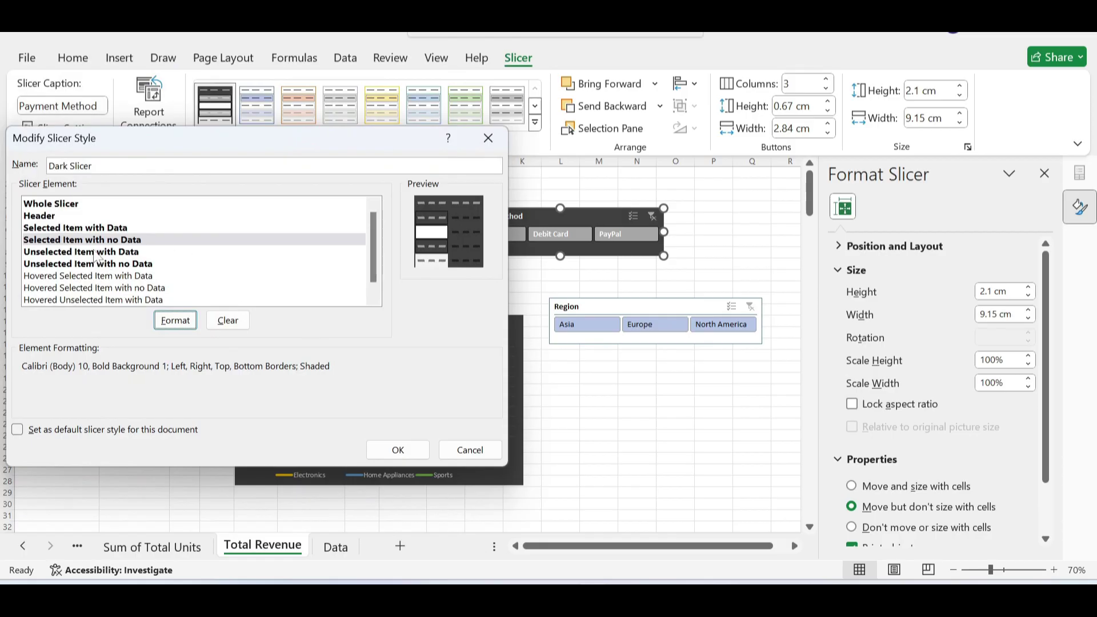
# - Give the Unselected Item with Data element an outline border in the darkest shade below black
pyautogui.click(96, 252)
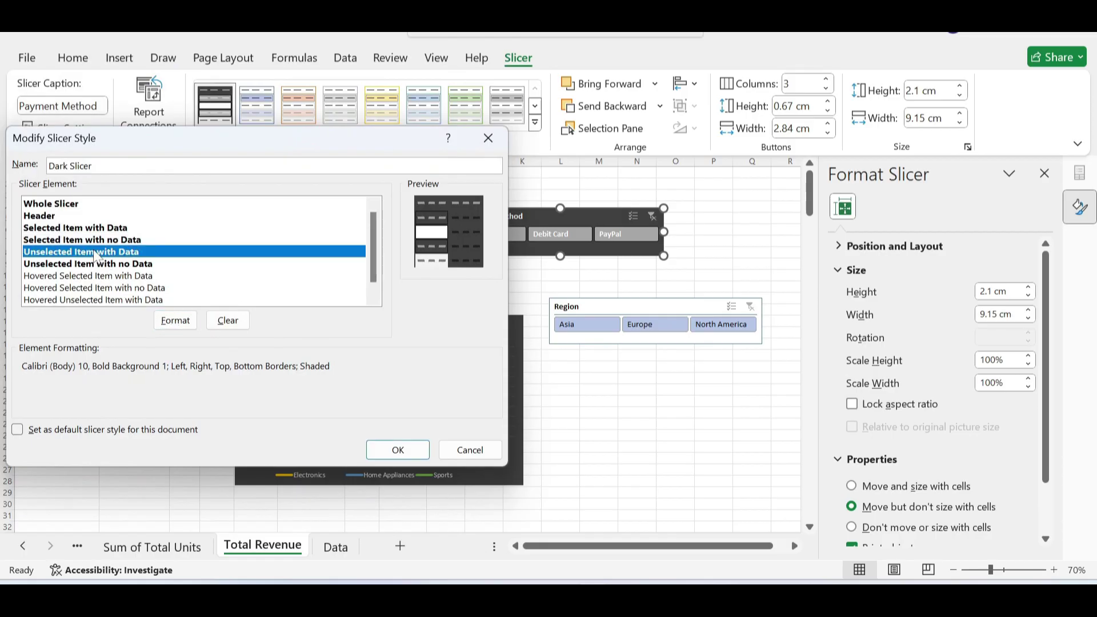
pyautogui.click(175, 321)
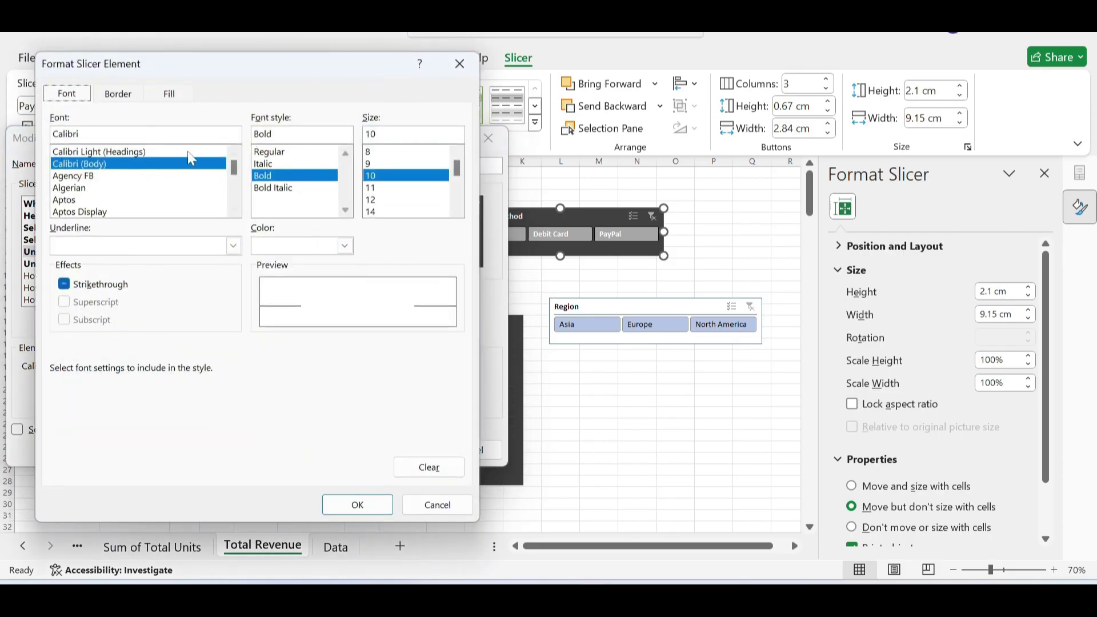
pyautogui.click(119, 95)
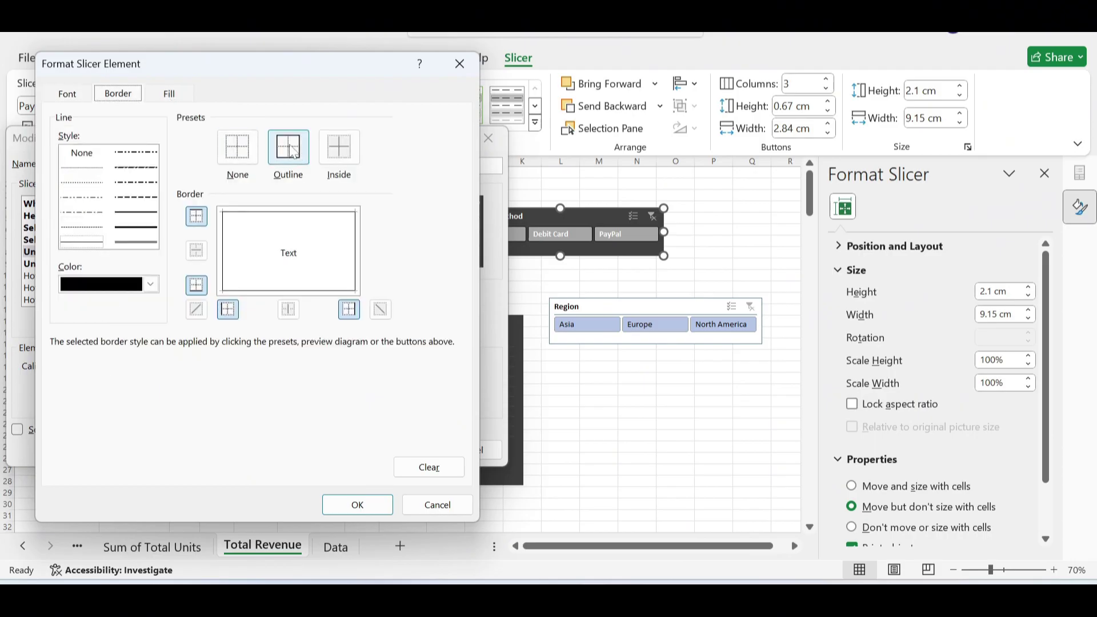
pyautogui.click(152, 285)
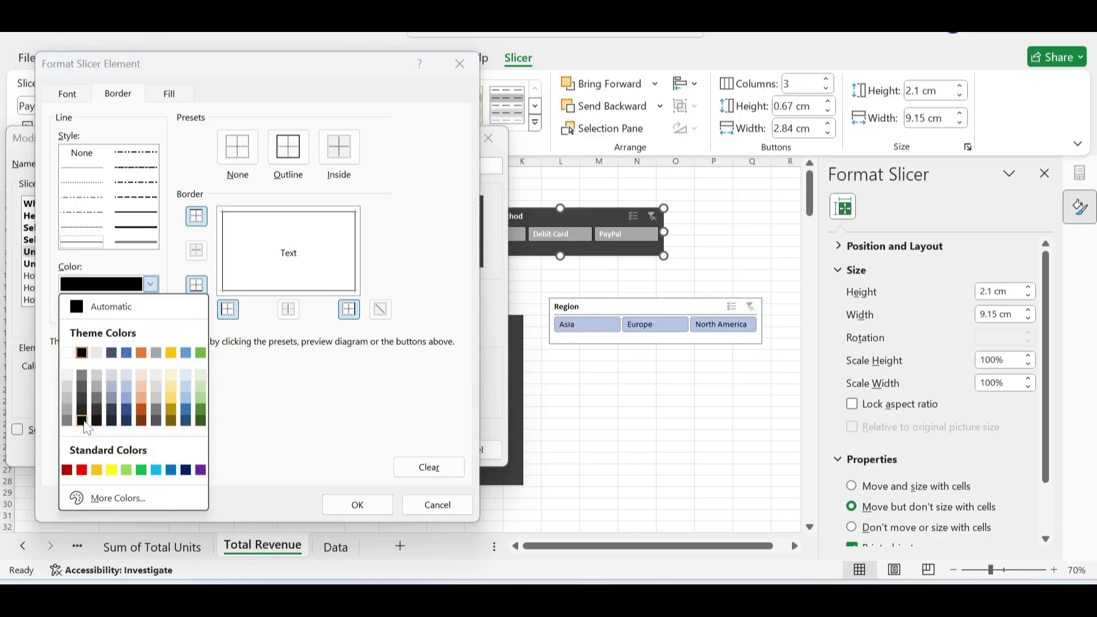
pyautogui.click(83, 424)
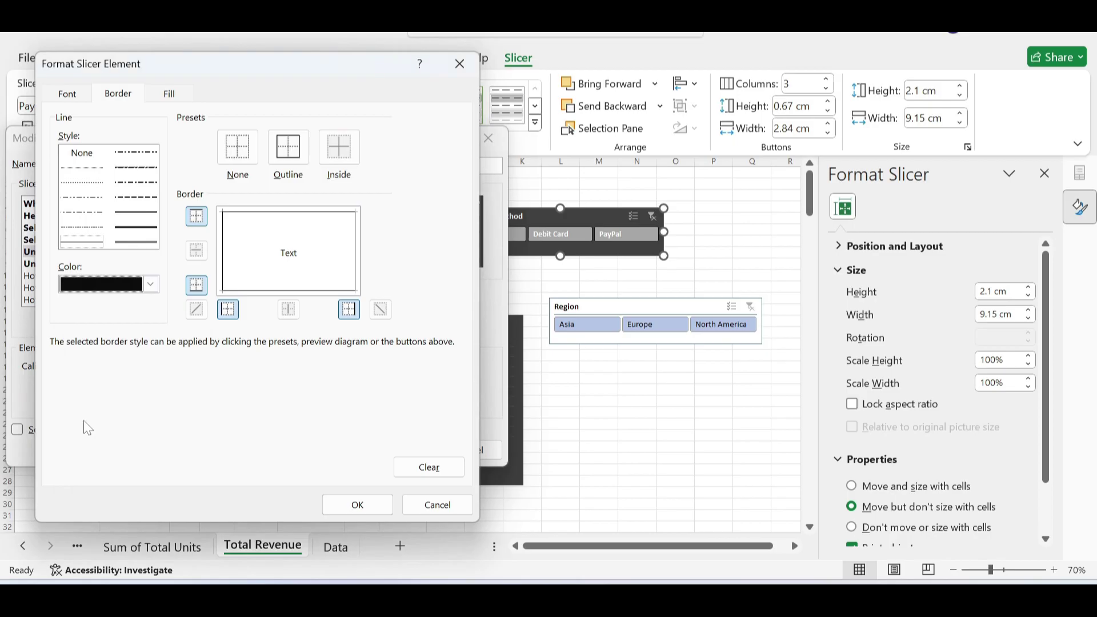
pyautogui.click(297, 142)
pyautogui.click(283, 152)
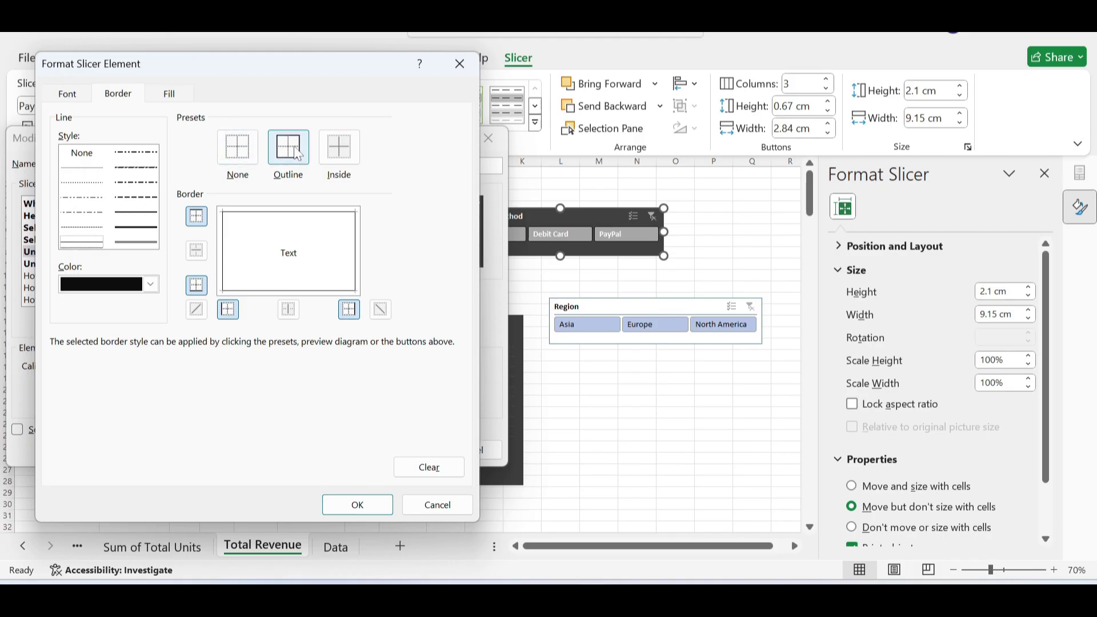
pyautogui.click(297, 153)
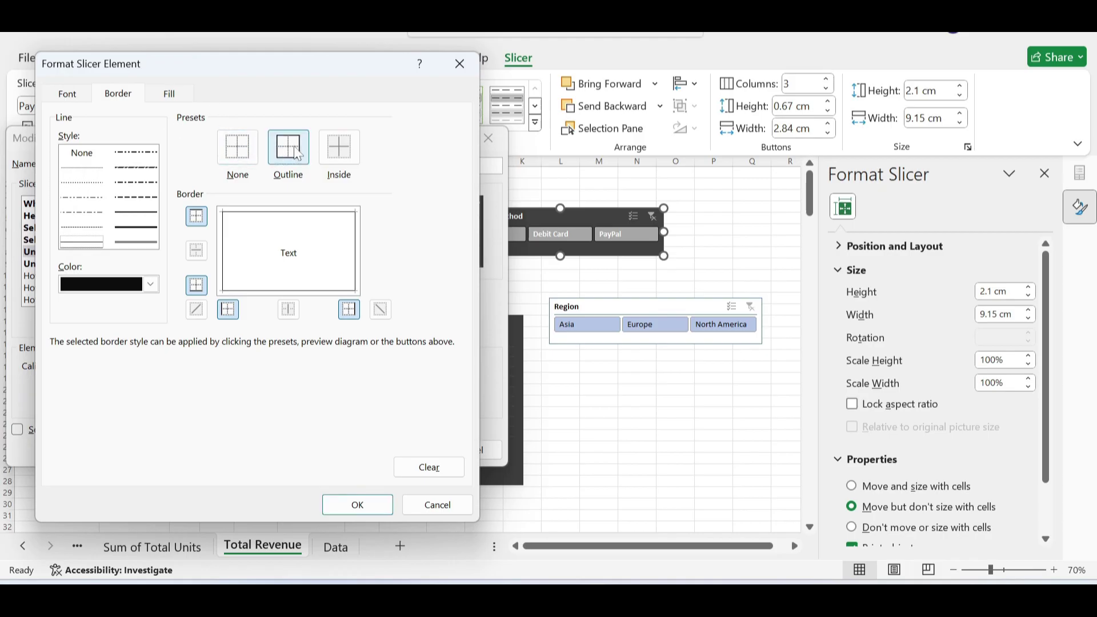
# - Fill the Unselected Item with Data element with dark gray, the third shade below black
pyautogui.click(175, 97)
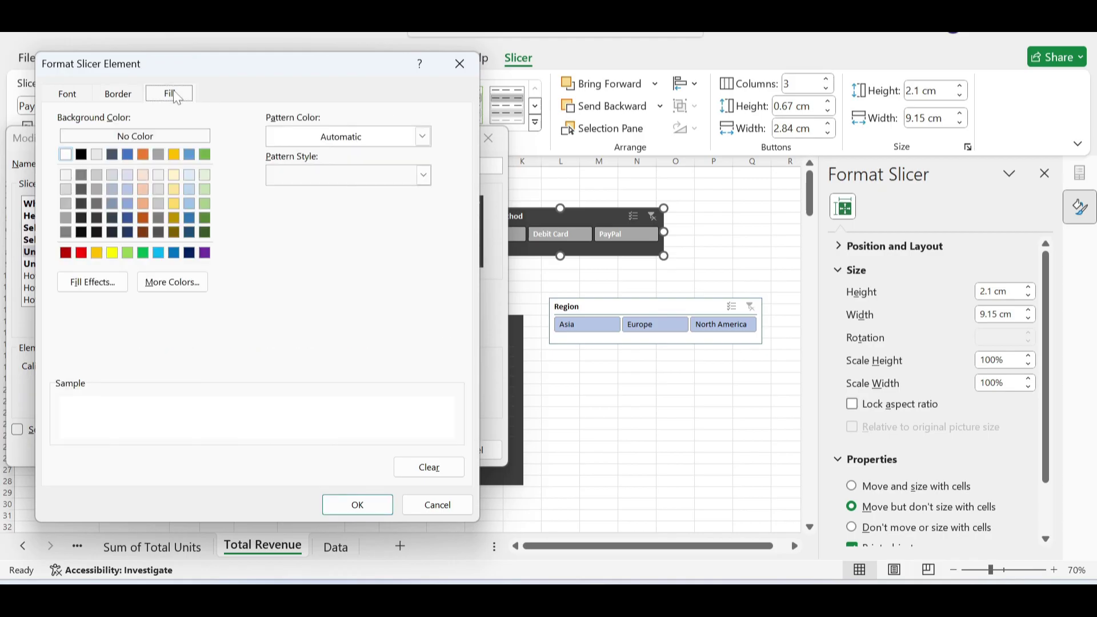
pyautogui.click(83, 207)
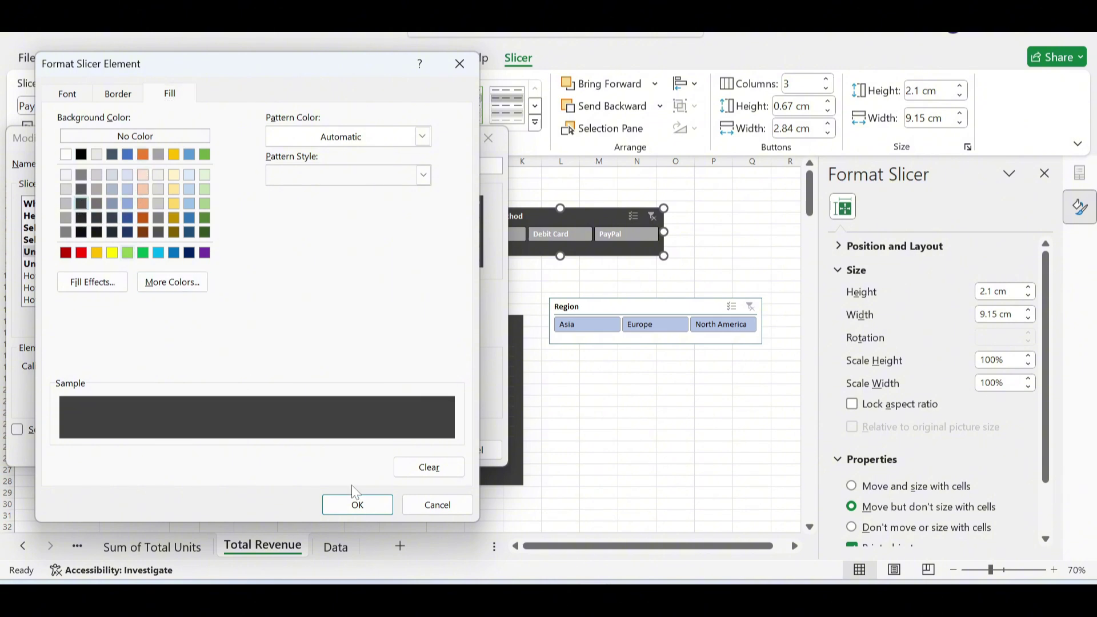
pyautogui.click(357, 506)
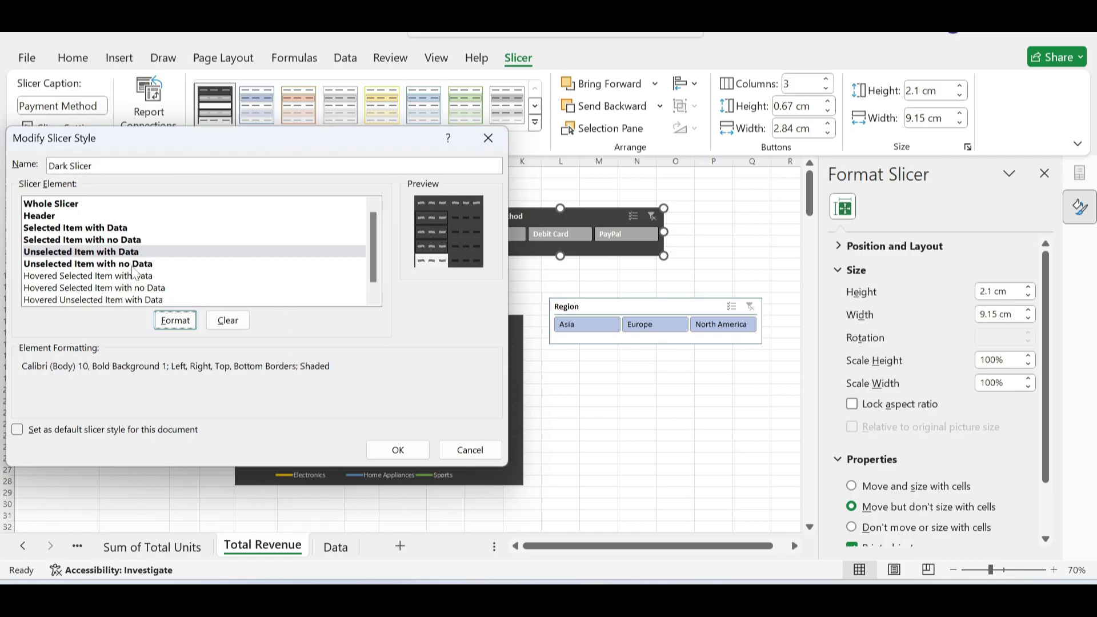
# - Give the Unselected Item with no Data element an outline border in the darkest shade below black
pyautogui.click(133, 265)
pyautogui.click(173, 321)
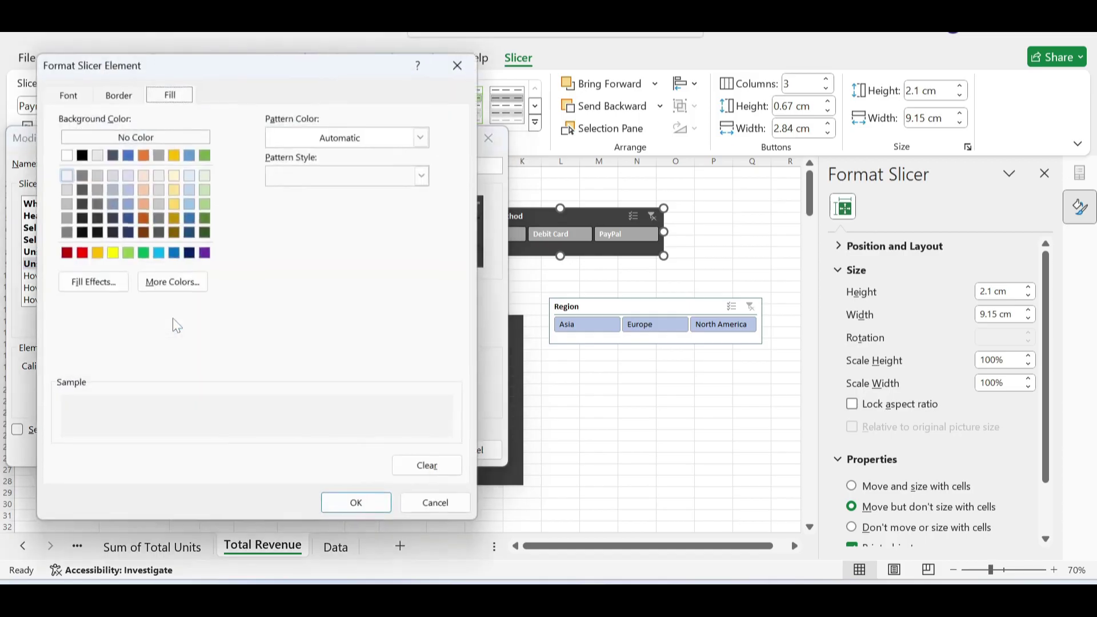
pyautogui.click(118, 98)
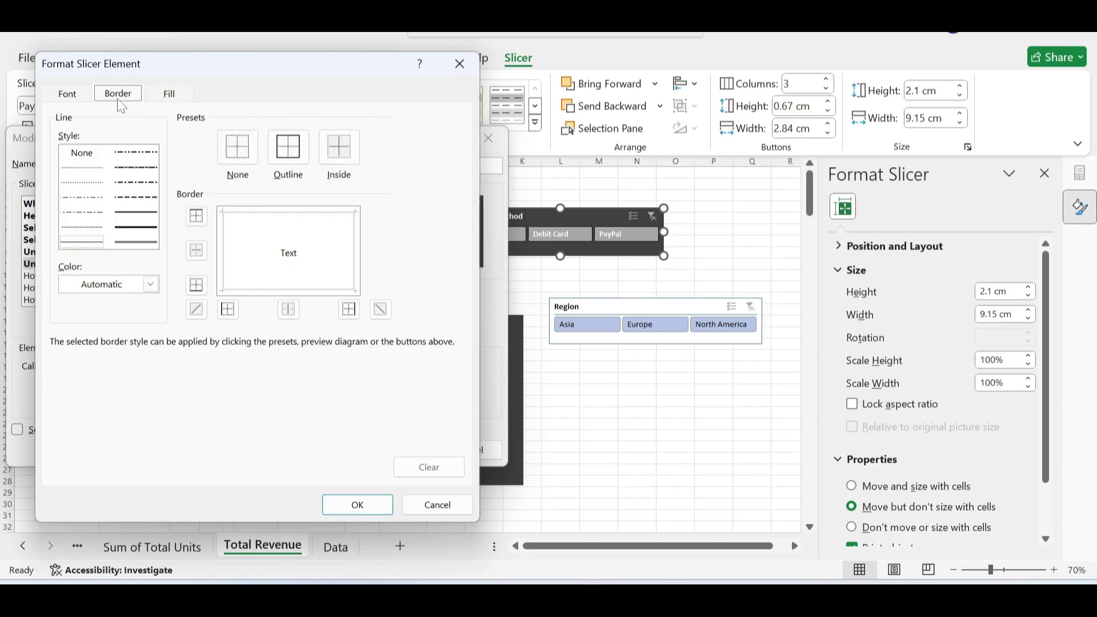
pyautogui.click(150, 284)
pyautogui.click(81, 354)
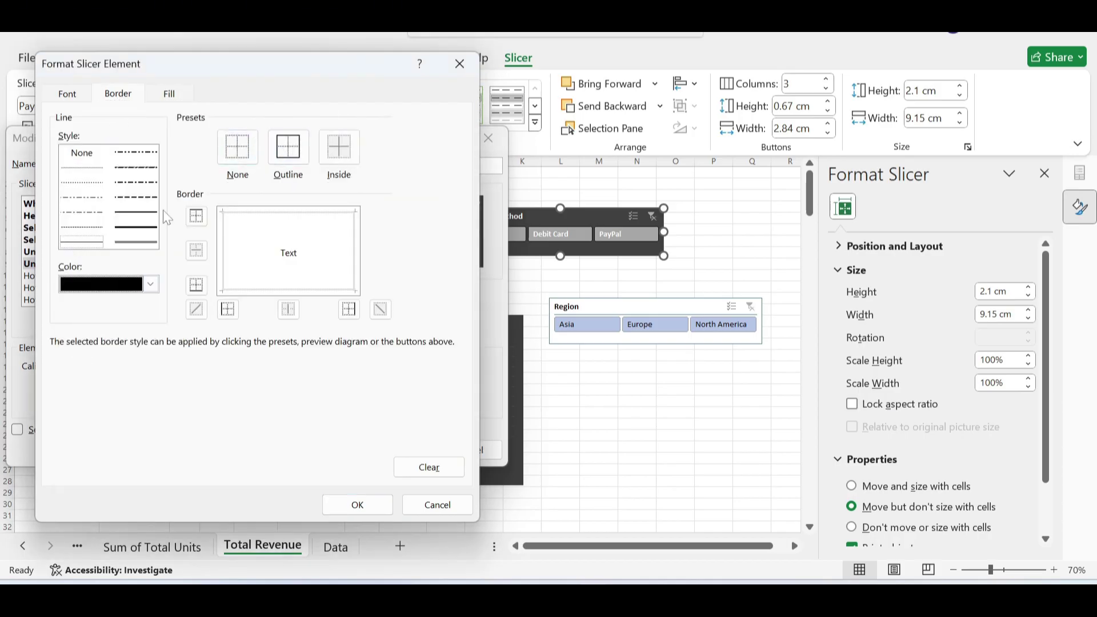
pyautogui.click(294, 148)
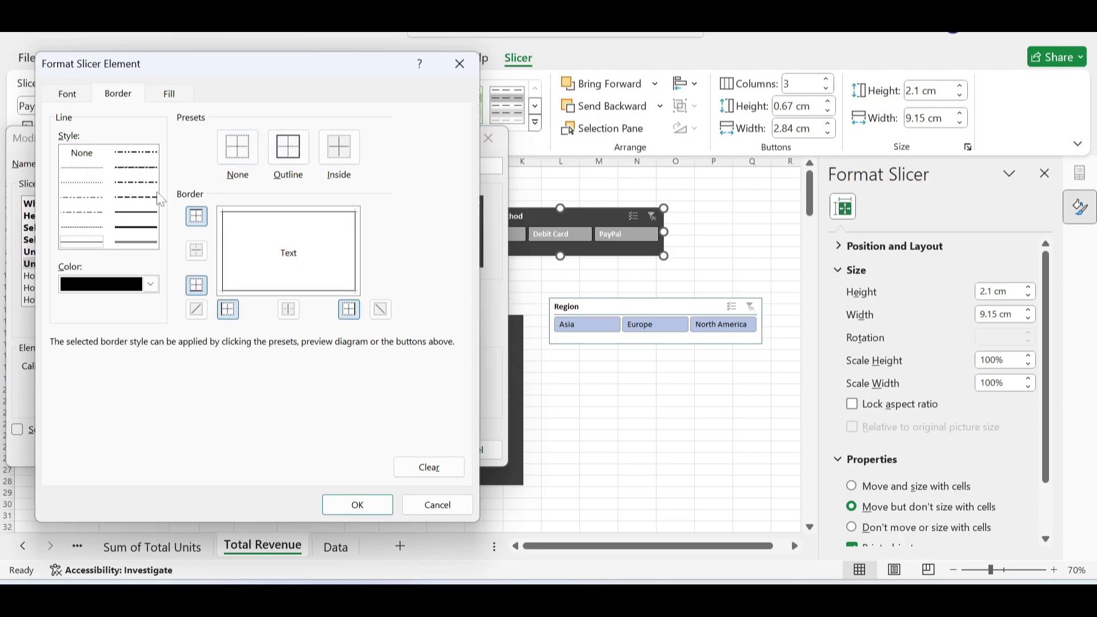
# - Fill the Unselected Item with no Data element with dark gray, the third shade below black, and save the Dark Slicer style
pyautogui.click(170, 96)
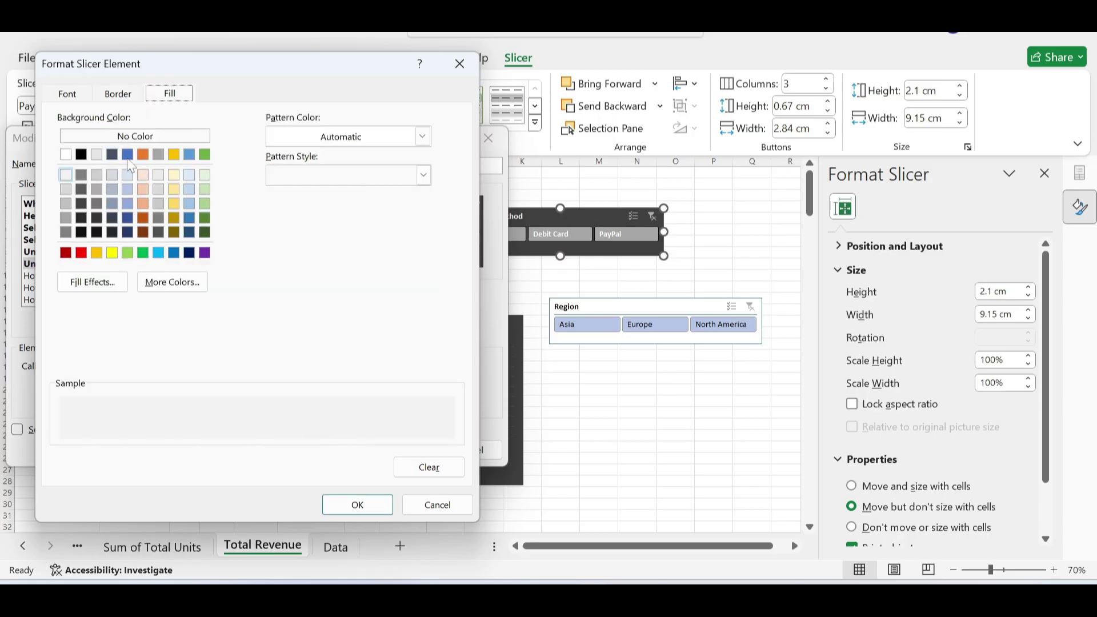
pyautogui.click(82, 205)
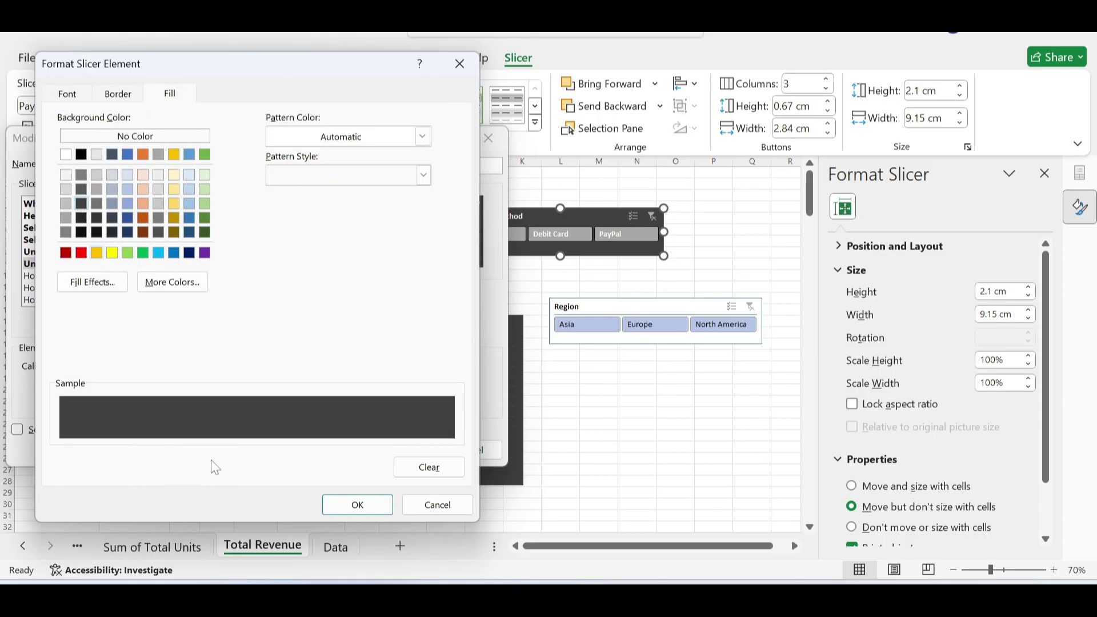
pyautogui.click(355, 505)
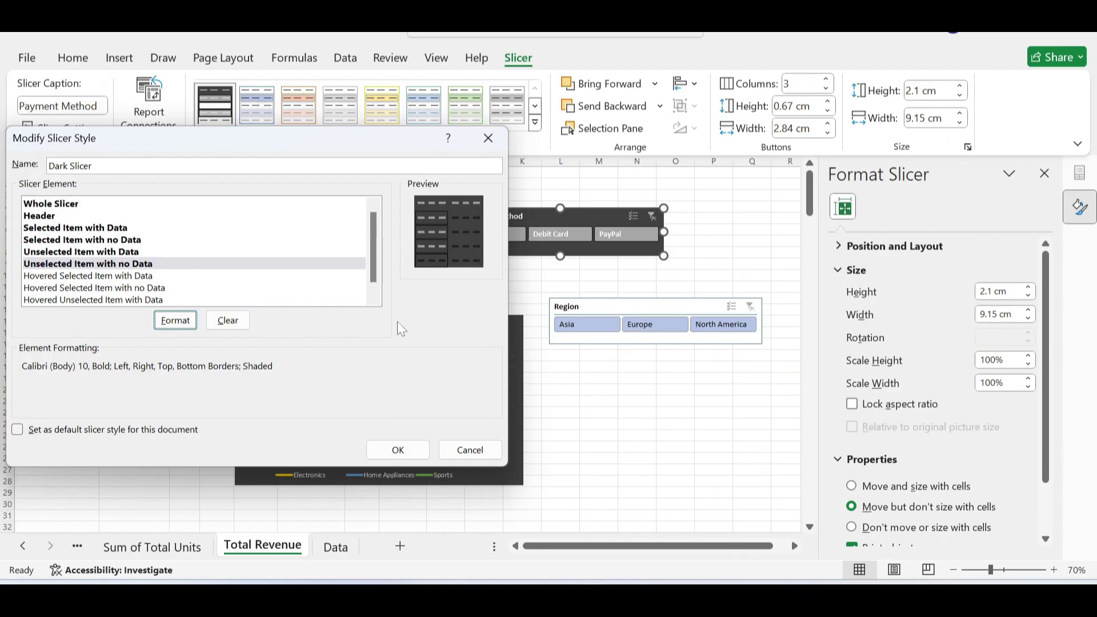
pyautogui.click(401, 446)
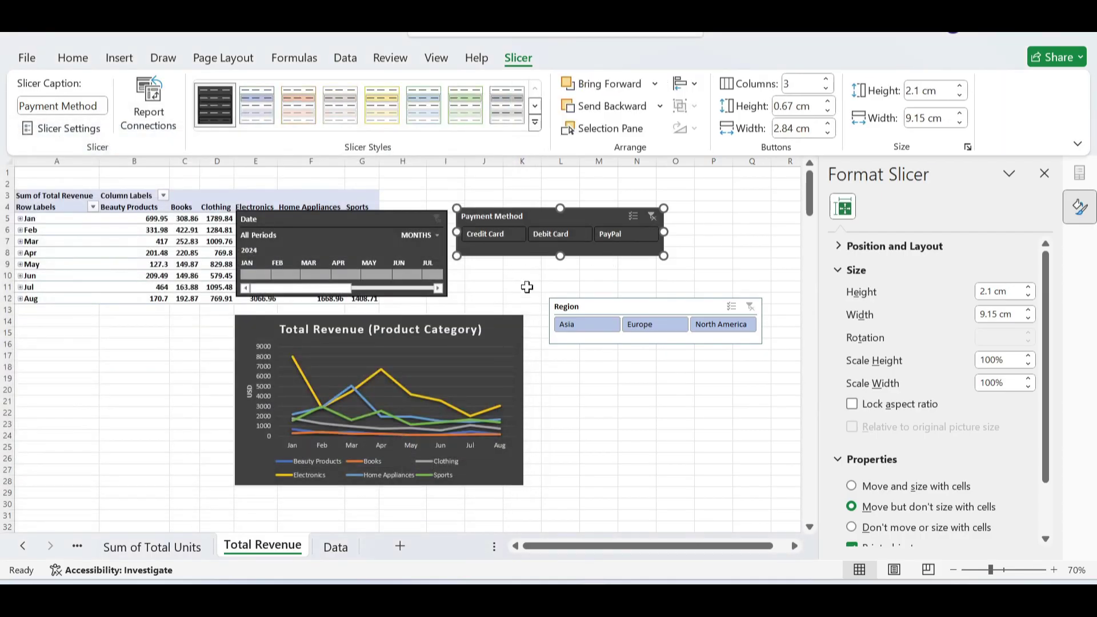
# - Check the slicer design on the finished Dashboard workbook and return to the Total Revenue sheet in Book1
pyautogui.moveTo(595, 599)
pyautogui.click(454, 537)
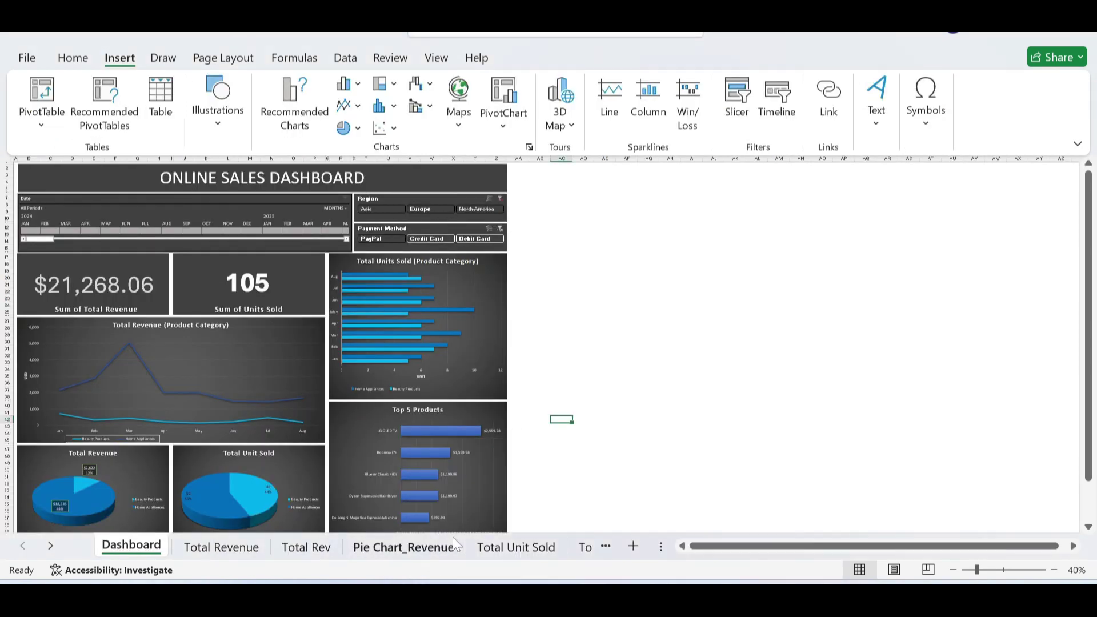
pyautogui.moveTo(557, 600)
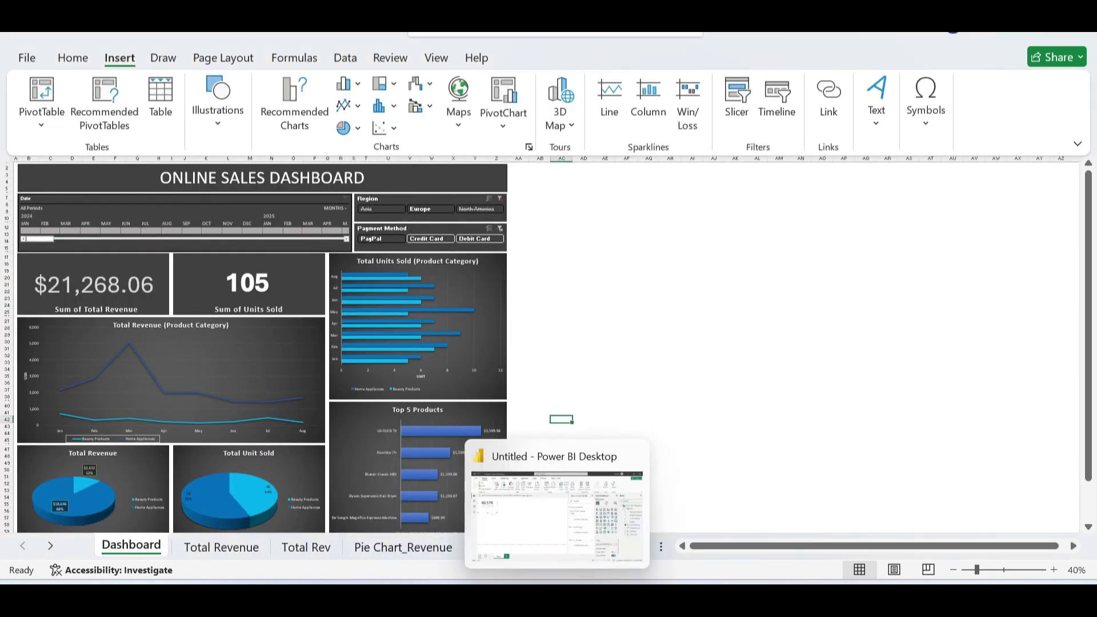
pyautogui.moveTo(595, 599)
pyautogui.click(680, 517)
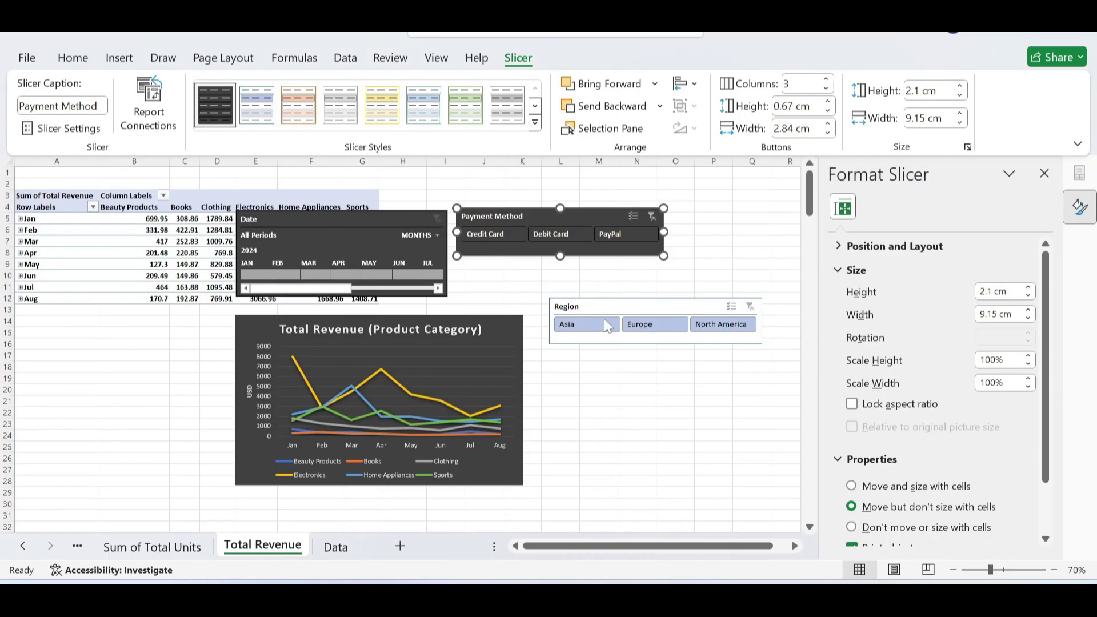
# - Apply the Dark Slicer style to the Region slicer and place it directly below the Payment Method slicer, aligned with its left edge
pyautogui.click(622, 299)
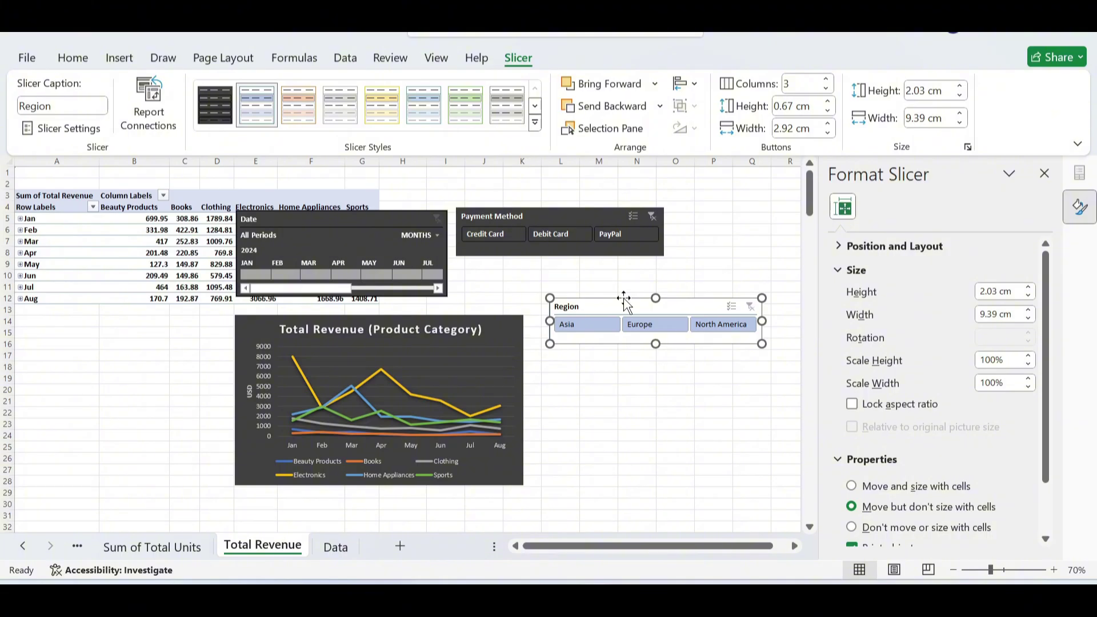
pyautogui.click(217, 121)
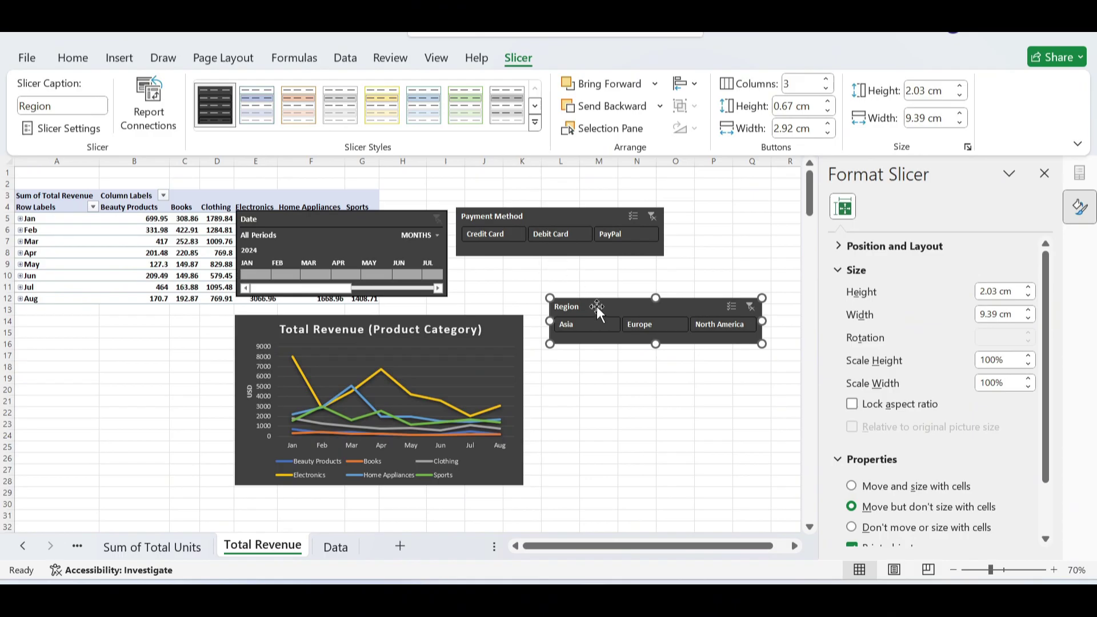
pyautogui.moveTo(604, 304); pyautogui.dragTo(511, 264)
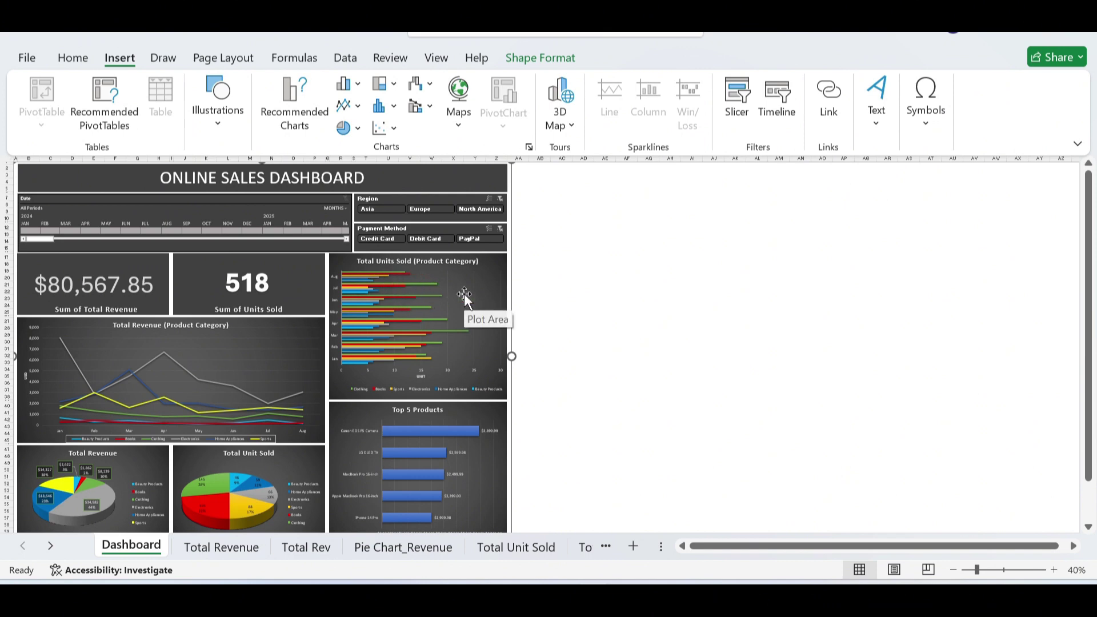
# - Switch to the Book1 workbook and start renaming the Total Revenue (2) sheet, beginning the new name with "Tota"
pyautogui.moveTo(595, 599)
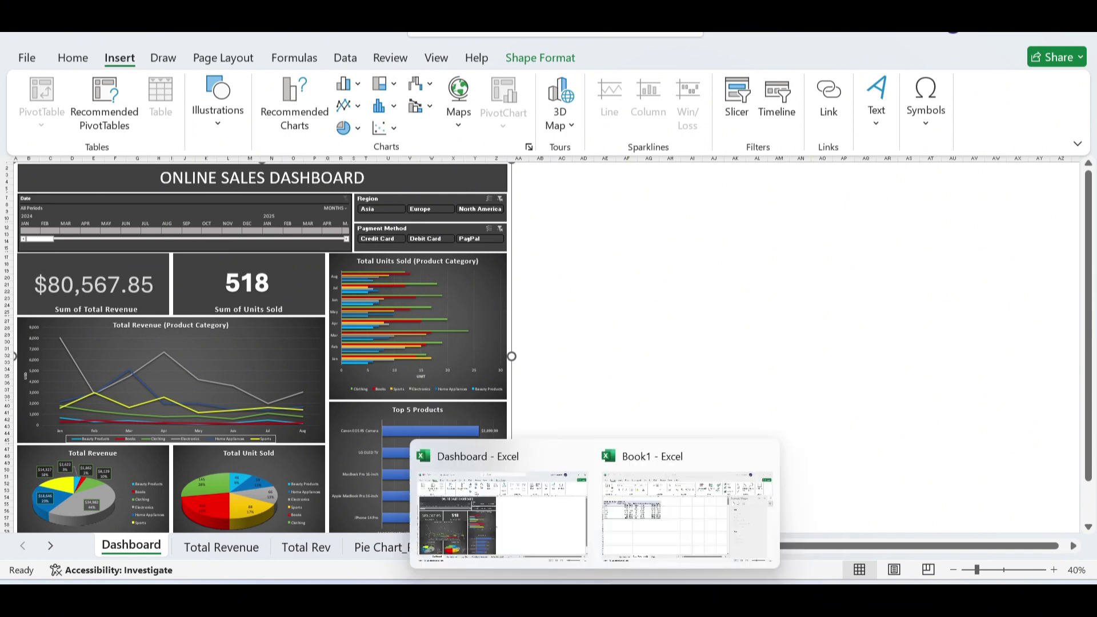
pyautogui.click(677, 539)
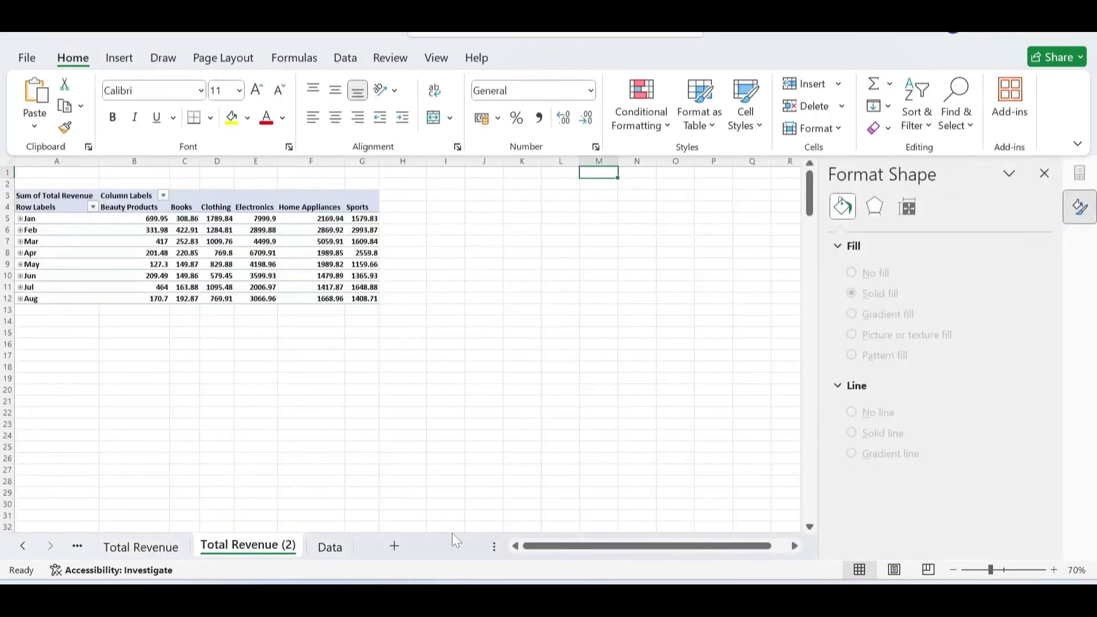
pyautogui.doubleClick(272, 549)
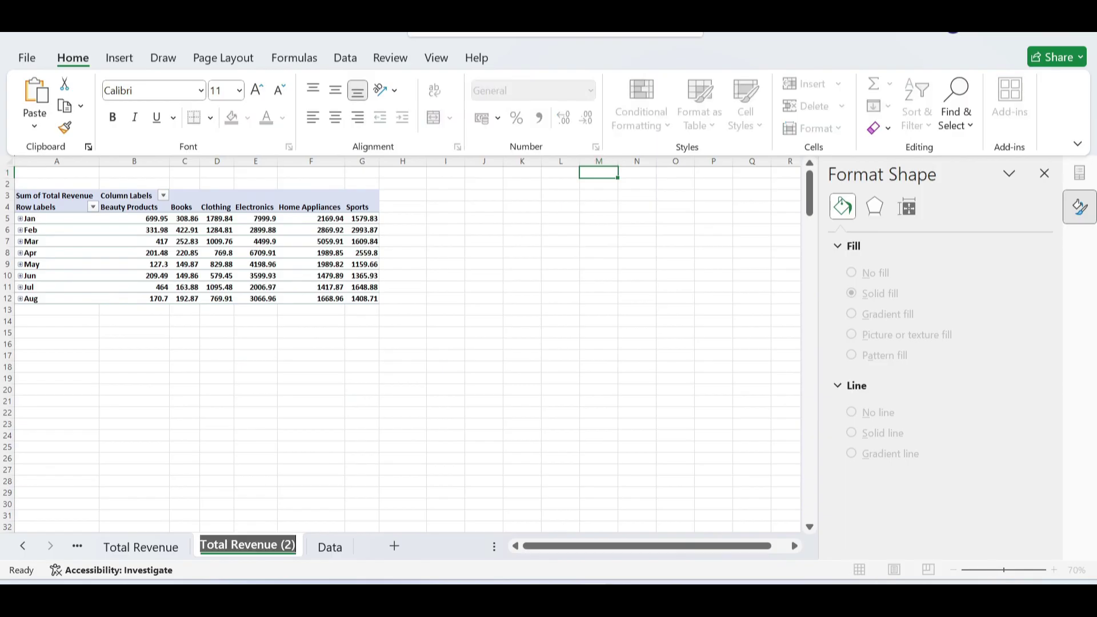
pyautogui.write('Tota')
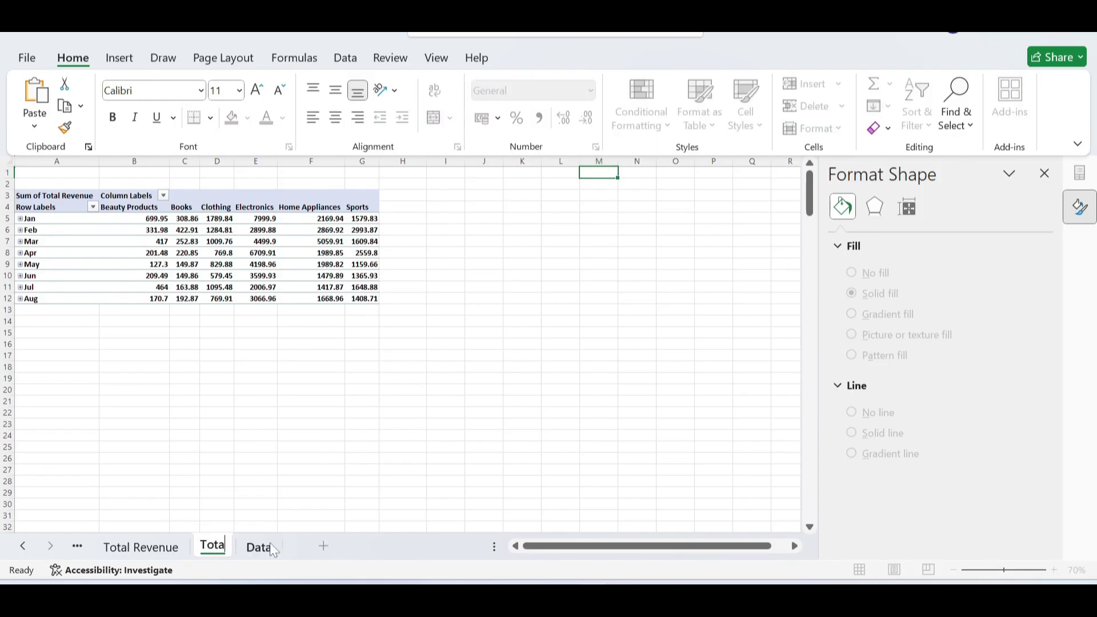
# - Finish naming the copied pivot sheet Total Unit Sold
pyautogui.write('l Unit')
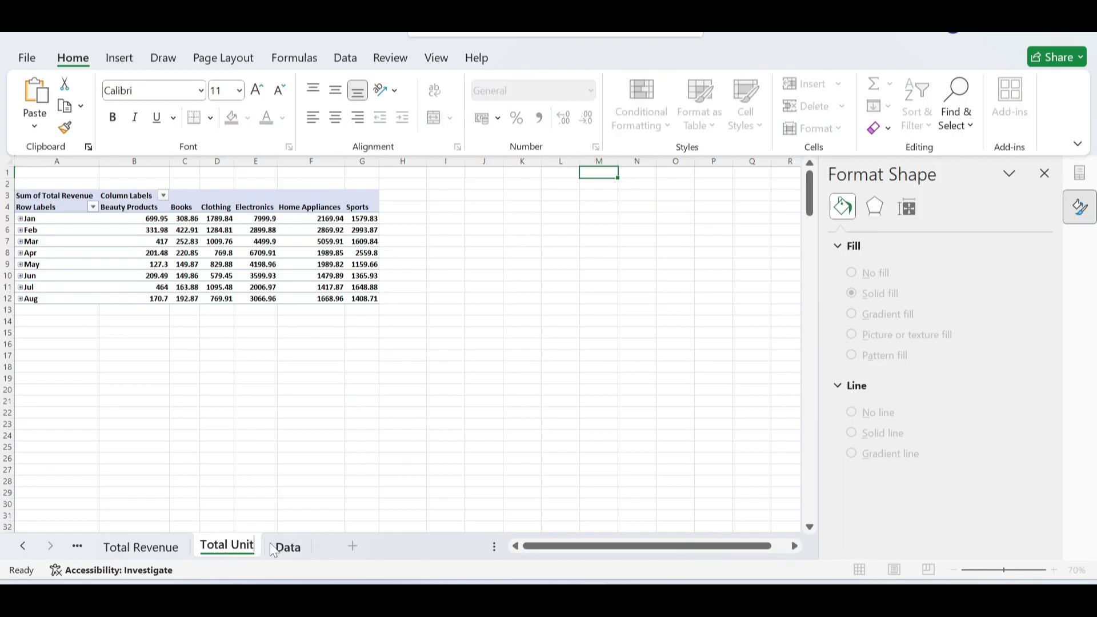
pyautogui.write(' Sold')
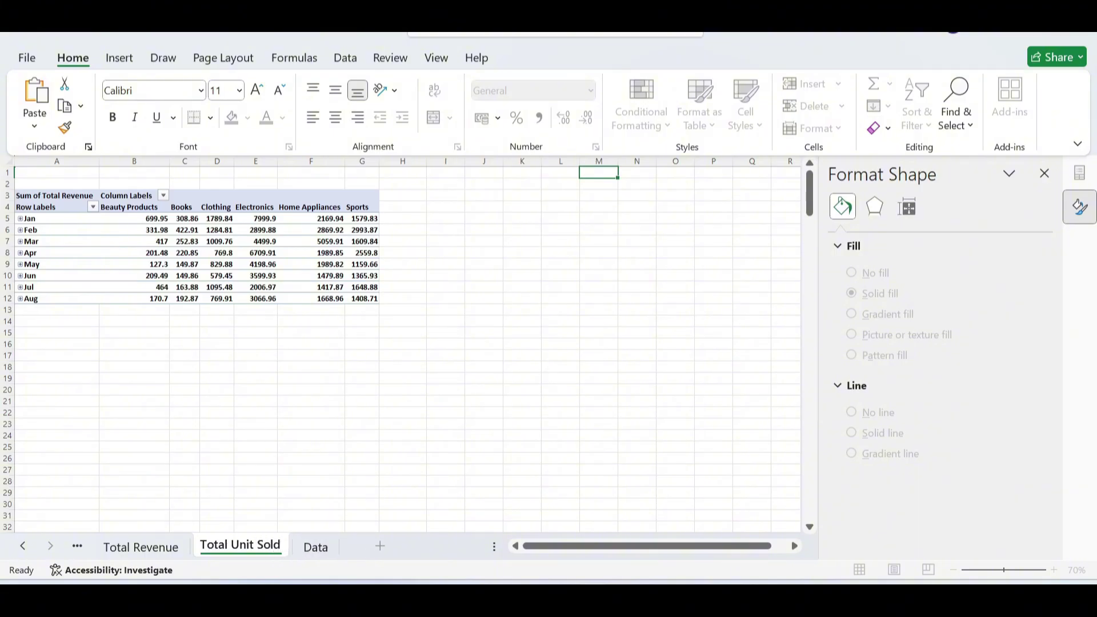
pyautogui.click(54, 196)
# - Show the PivotTable's field list and replace Sum of Total Revenue with Sum of Units Sold in the values
pyautogui.rightClick(51, 206)
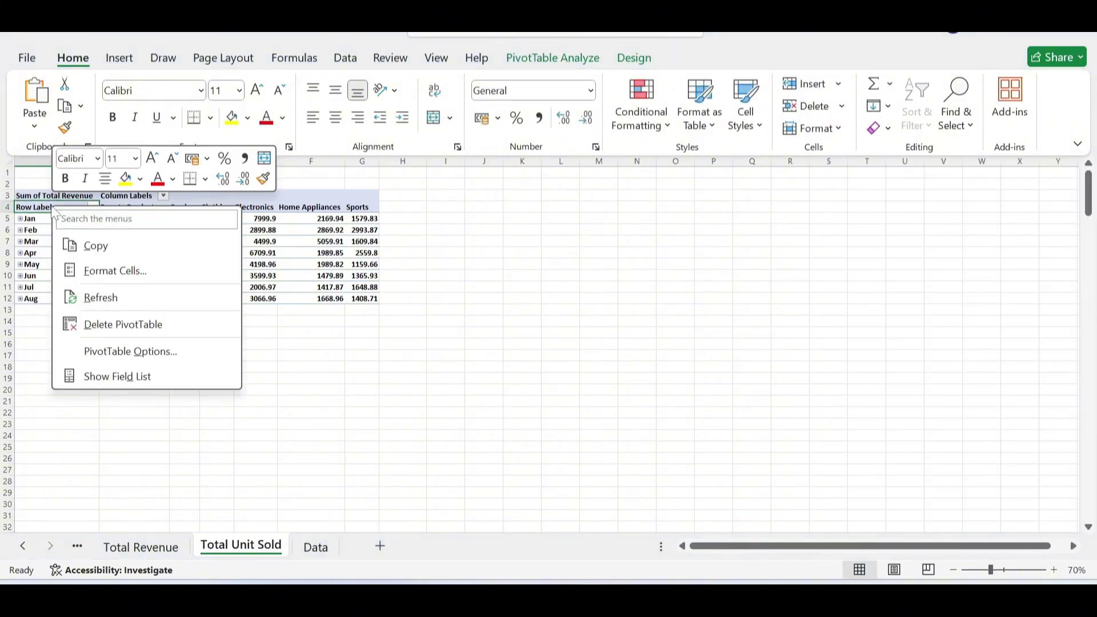
pyautogui.click(105, 375)
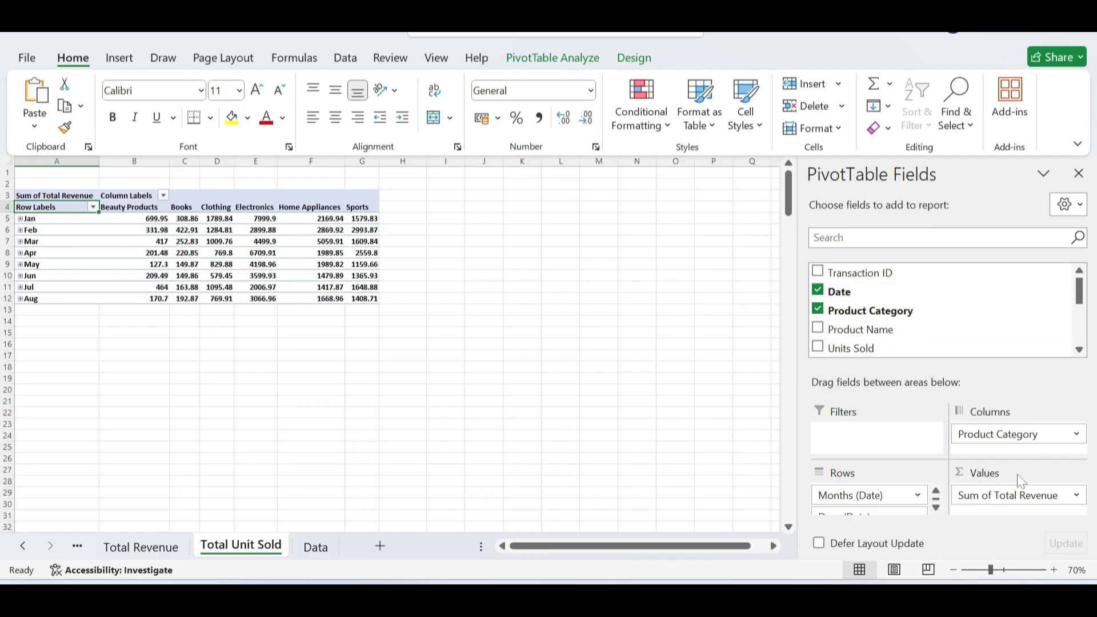
pyautogui.moveTo(1006, 497)
pyautogui.mouseDown()
pyautogui.moveTo(966, 371)
pyautogui.moveTo(873, 322)
pyautogui.moveTo(985, 404)
pyautogui.moveTo(985, 495)
pyautogui.mouseUp()
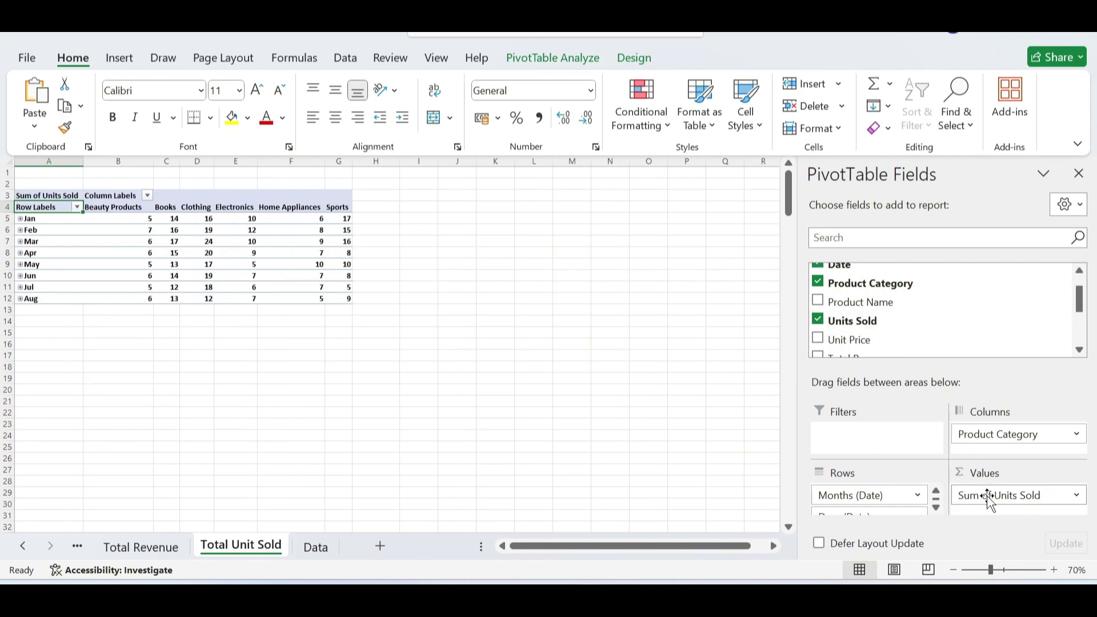
# - Insert a Clustered Bar PivotChart from the units sold PivotTable
pyautogui.click(558, 59)
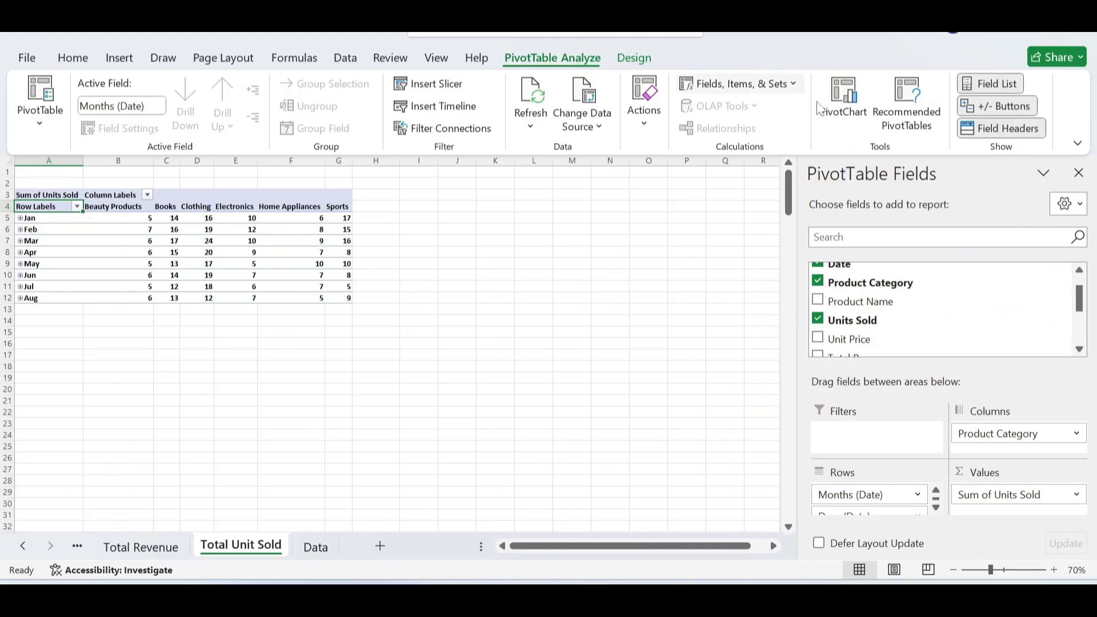
pyautogui.click(840, 109)
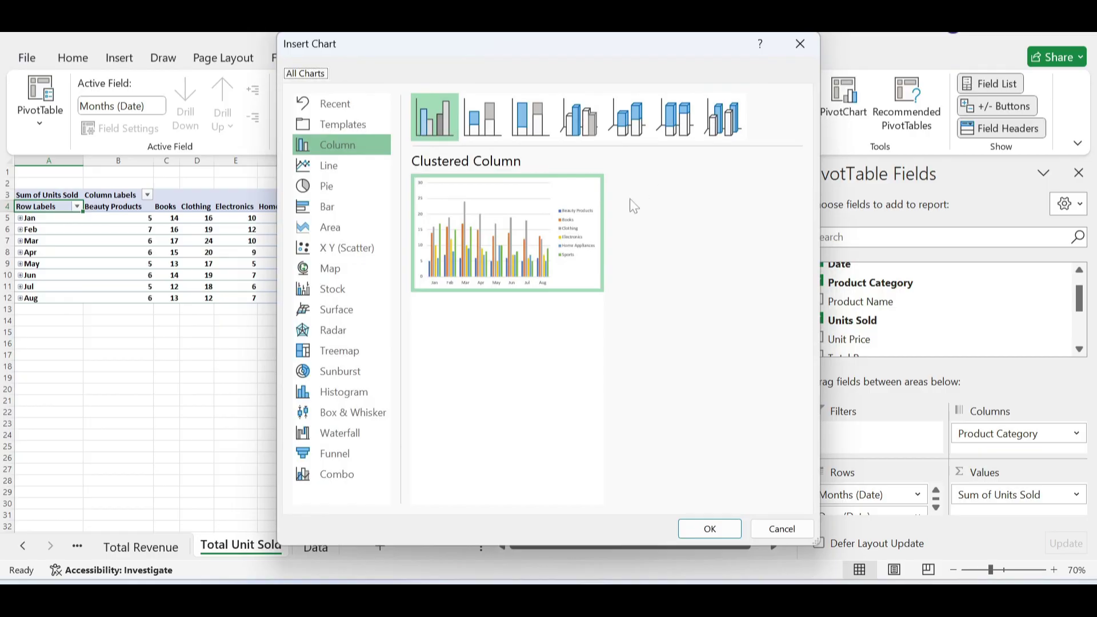
pyautogui.moveTo(530, 198)
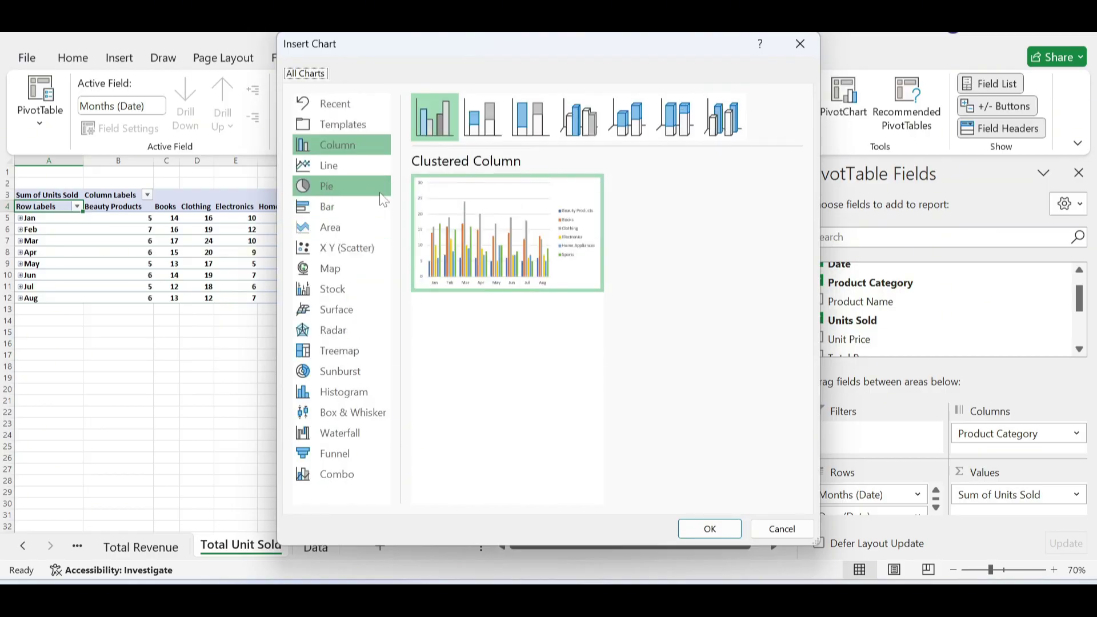
pyautogui.click(342, 203)
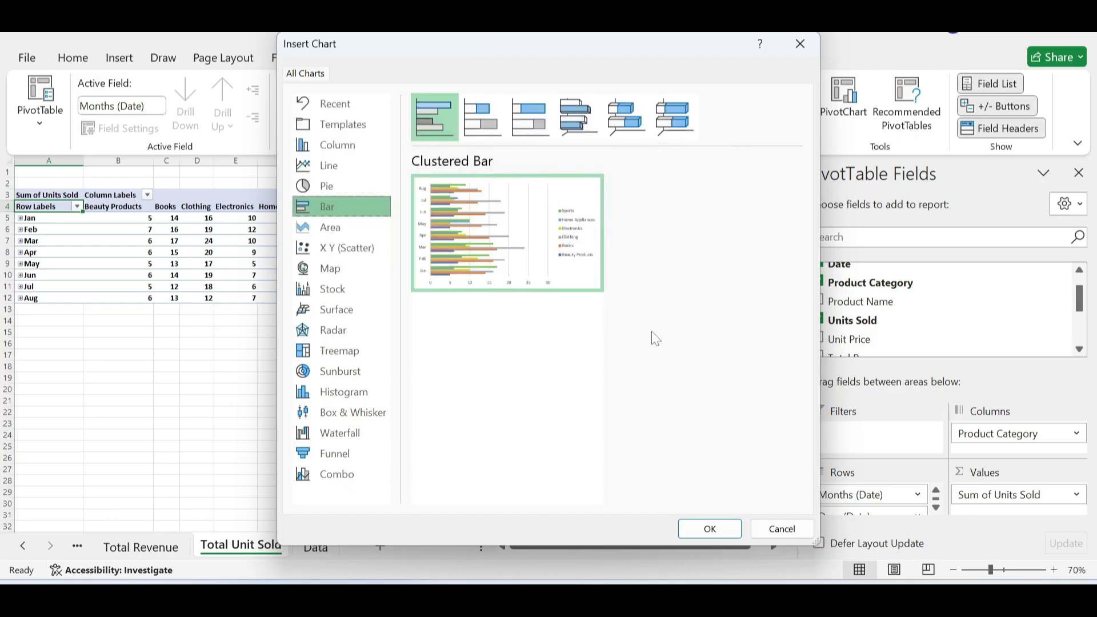
pyautogui.click(710, 529)
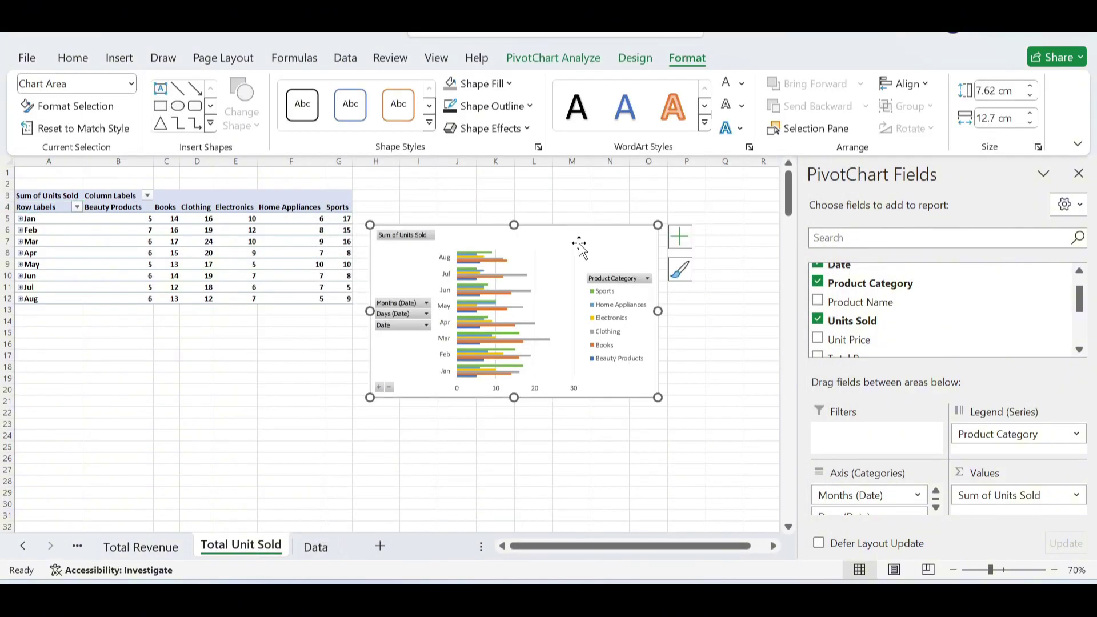
# - Hide all field buttons on the bar chart
pyautogui.rightClick(400, 235)
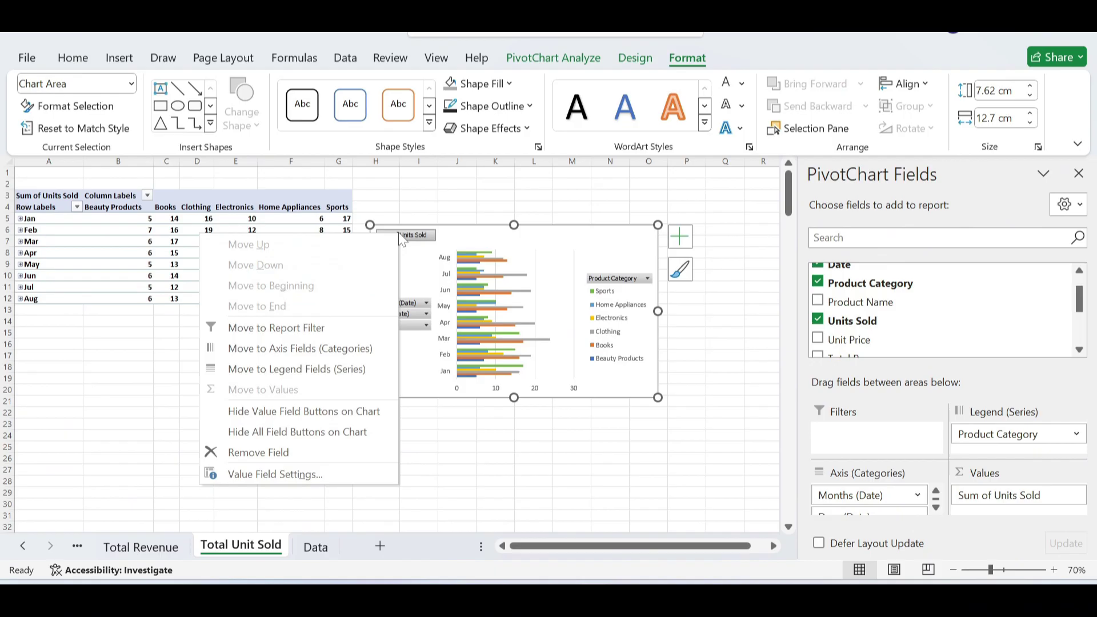
pyautogui.click(280, 432)
pyautogui.click(724, 229)
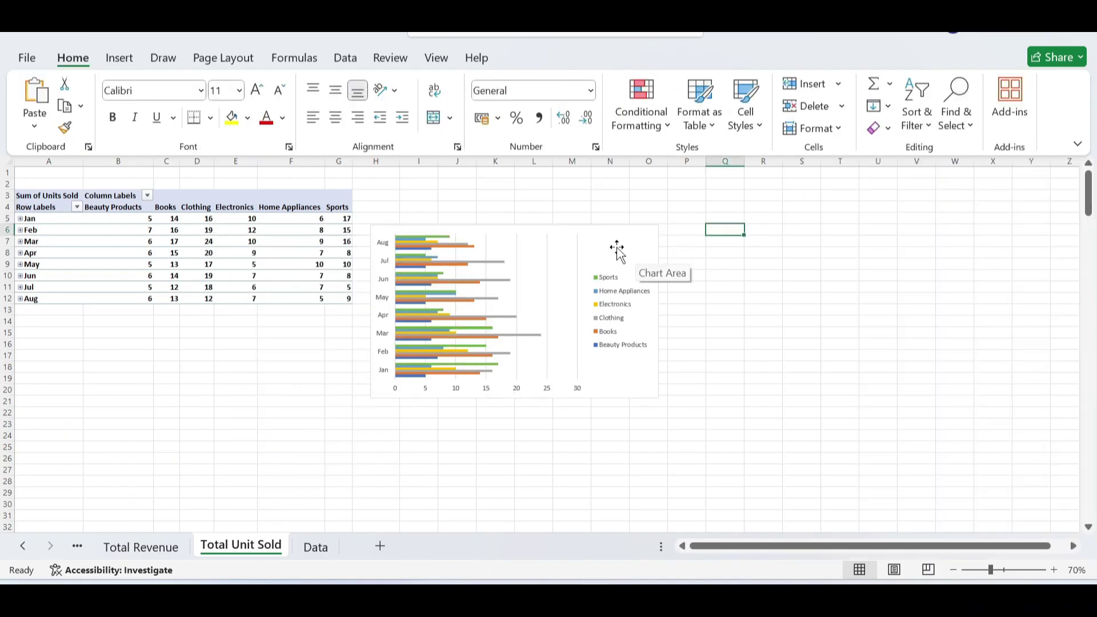
# - Give the chart area a solid fill, then apply the dark-background chart style that includes a title
pyautogui.doubleClick(617, 252)
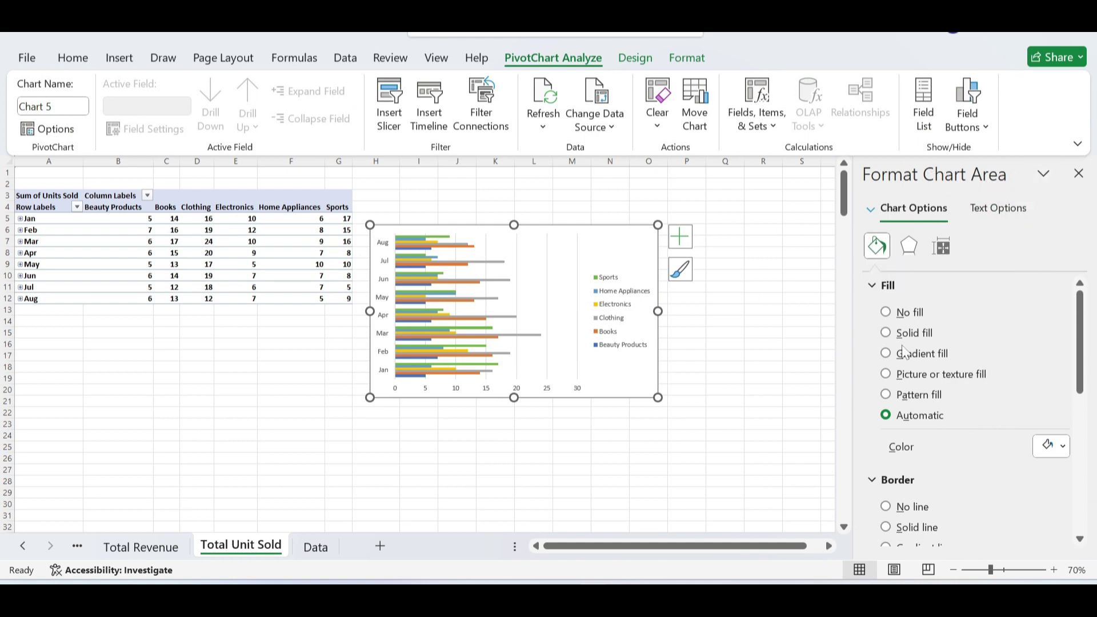
pyautogui.click(886, 333)
pyautogui.click(637, 59)
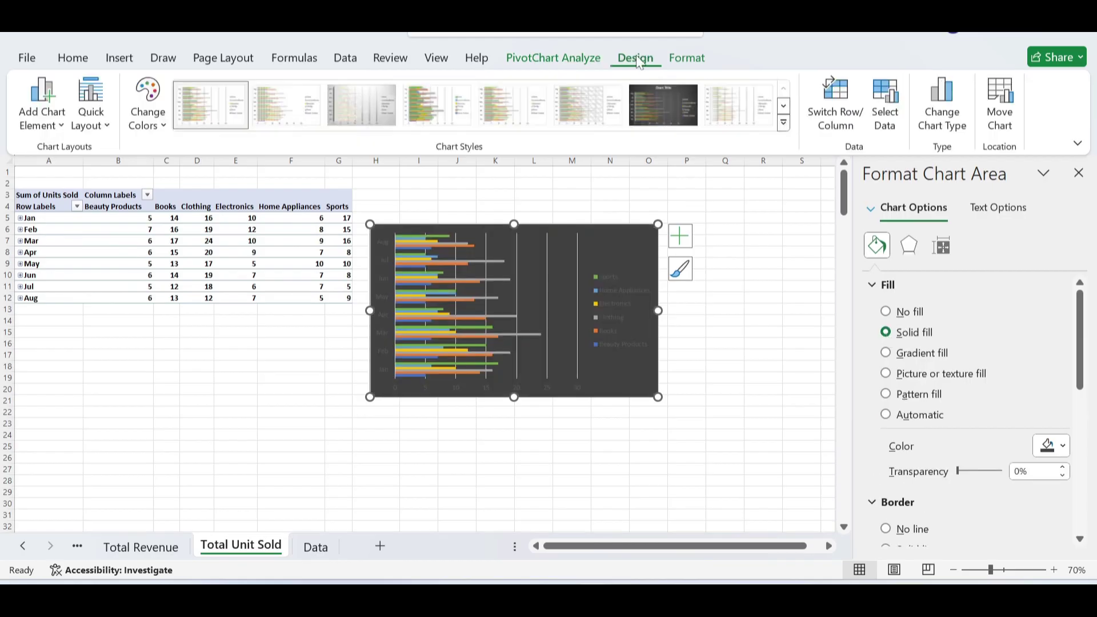
pyautogui.click(674, 104)
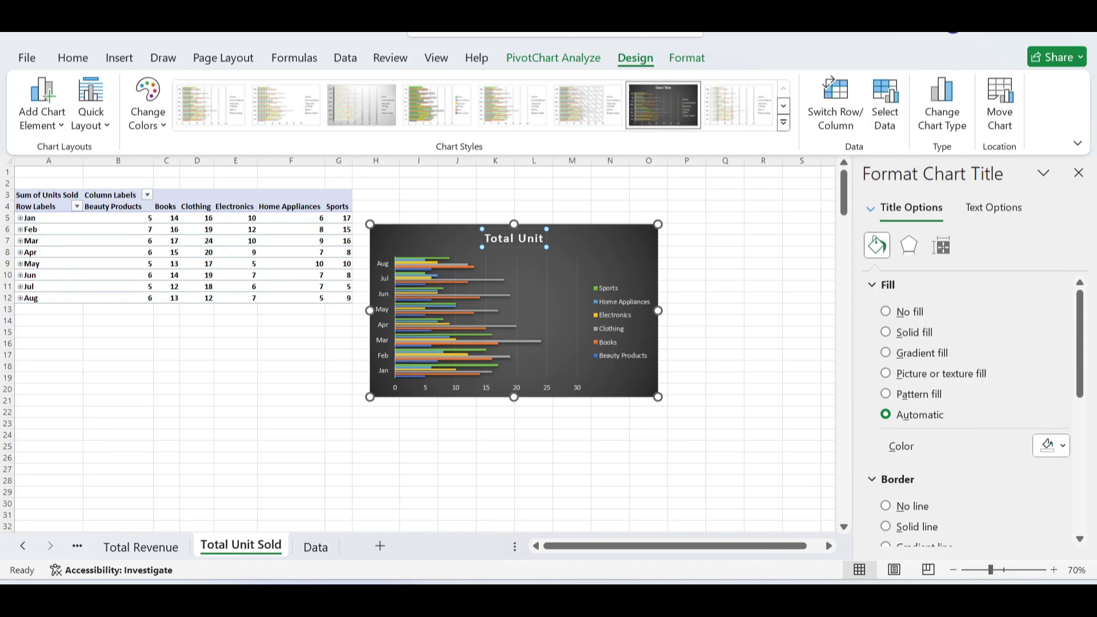
# - Set the chart title to "Total Unit Sold (Product Category)"
pyautogui.write('S')
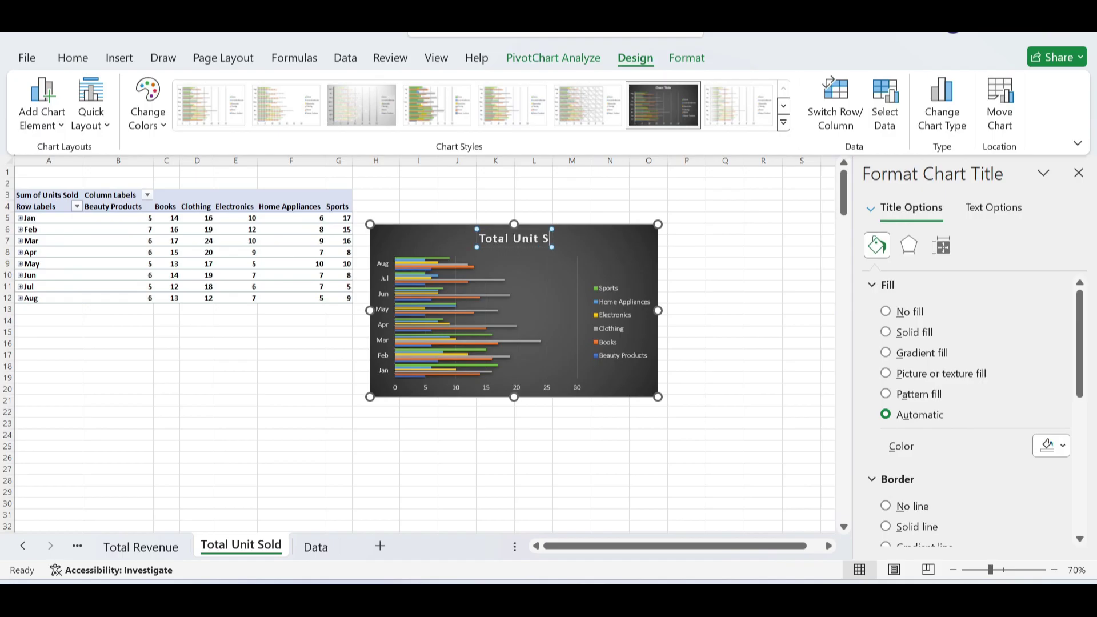
pyautogui.write('old')
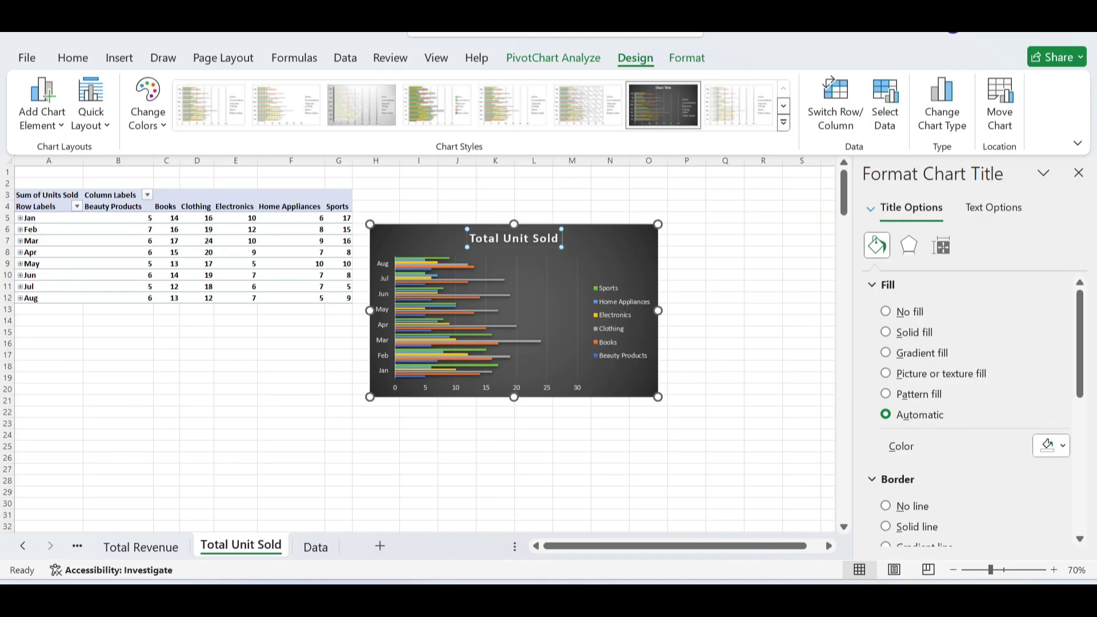
pyautogui.write(' (Produ')
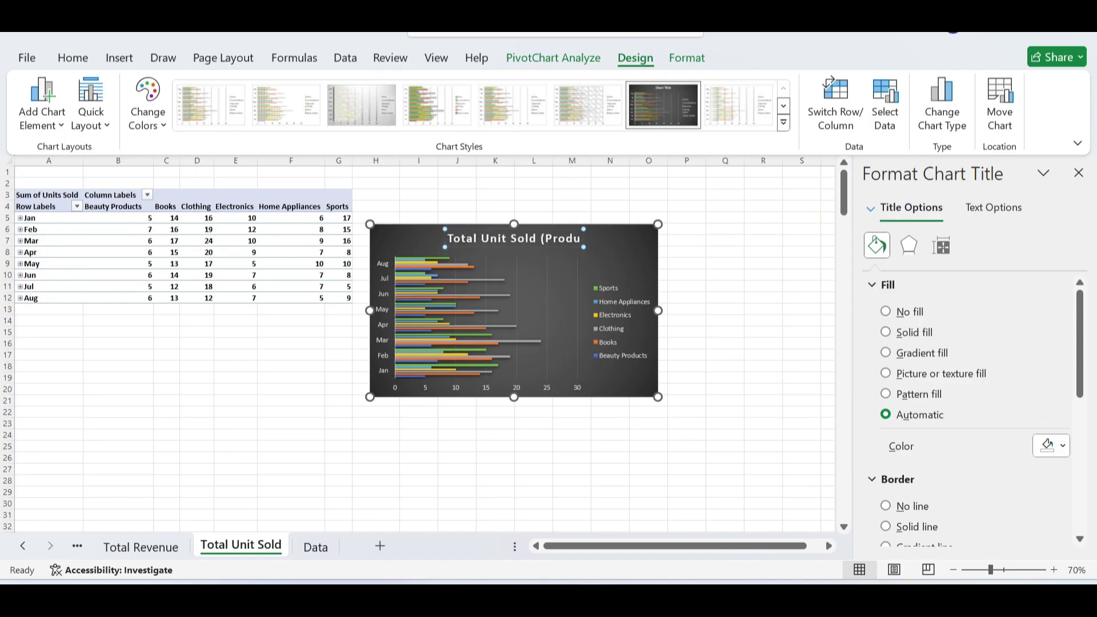
pyautogui.write('ct Cate')
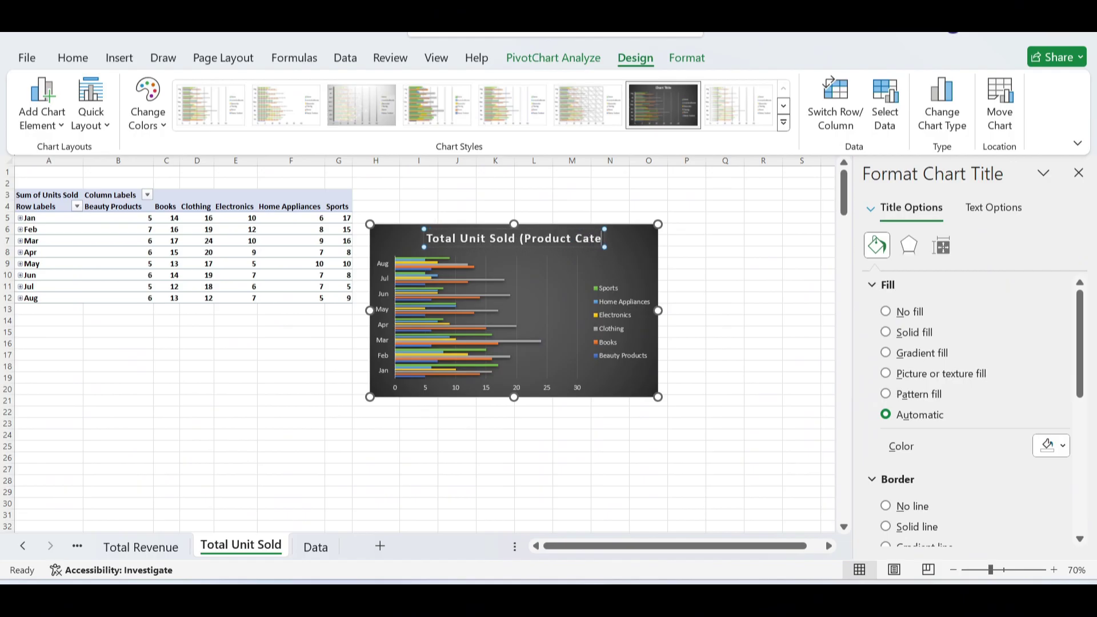
pyautogui.write('gory')
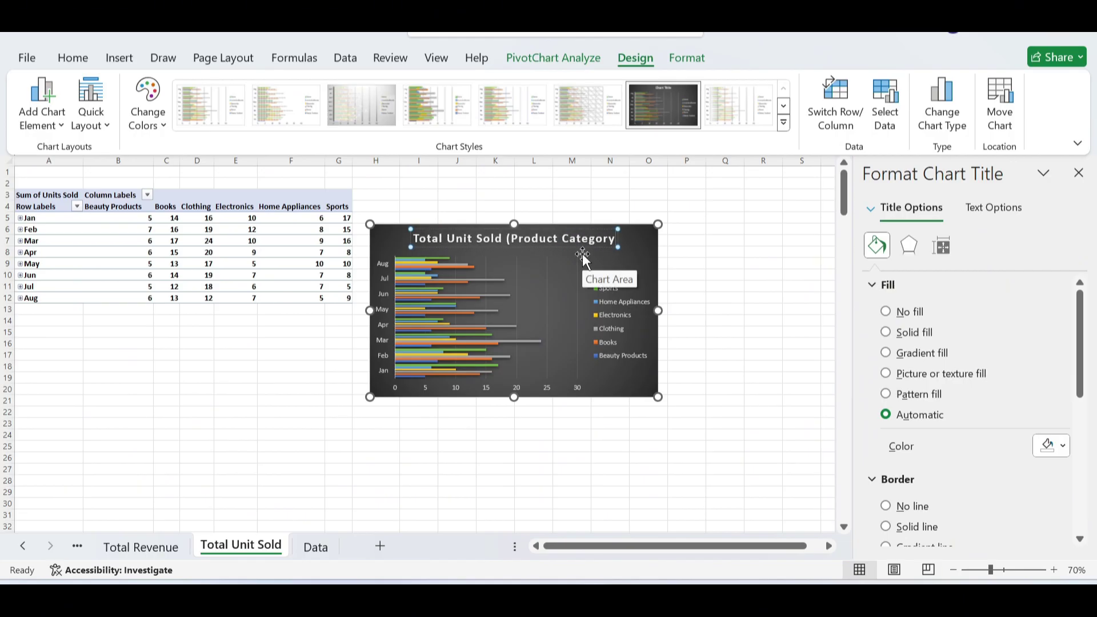
pyautogui.write(')')
# - Add a primary horizontal axis title to the bar chart and name it Units
pyautogui.click(42, 112)
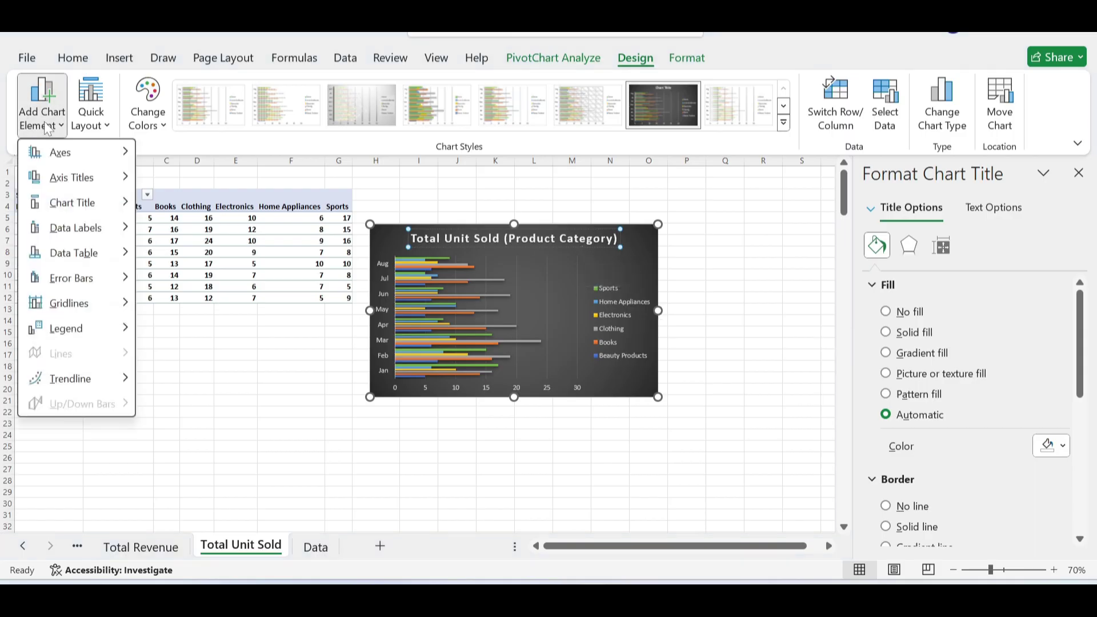
pyautogui.moveTo(65, 185)
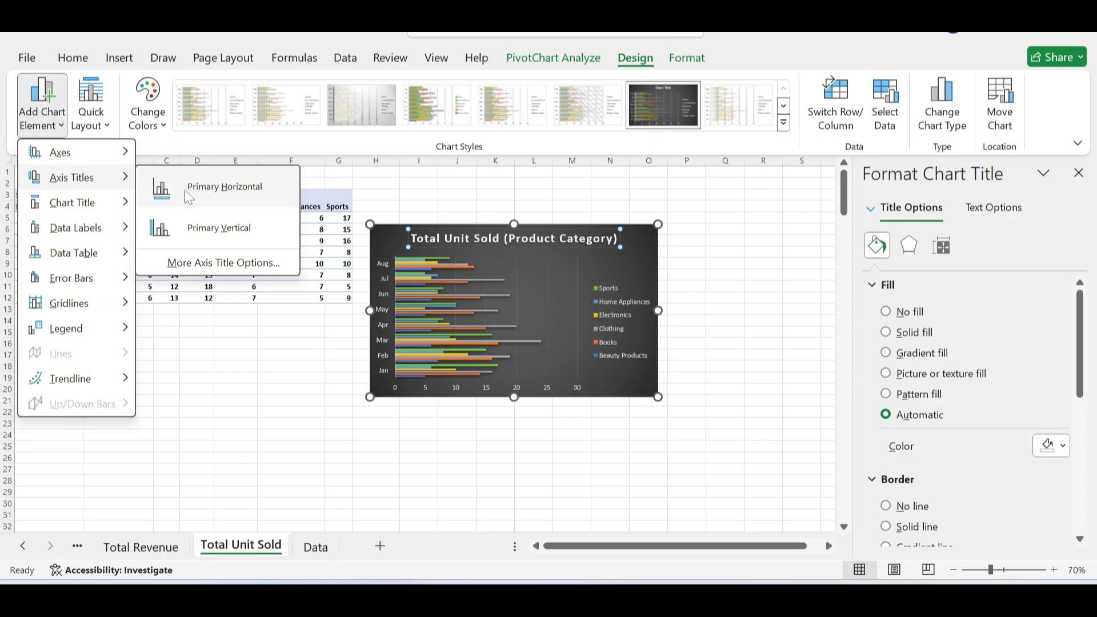
pyautogui.click(224, 188)
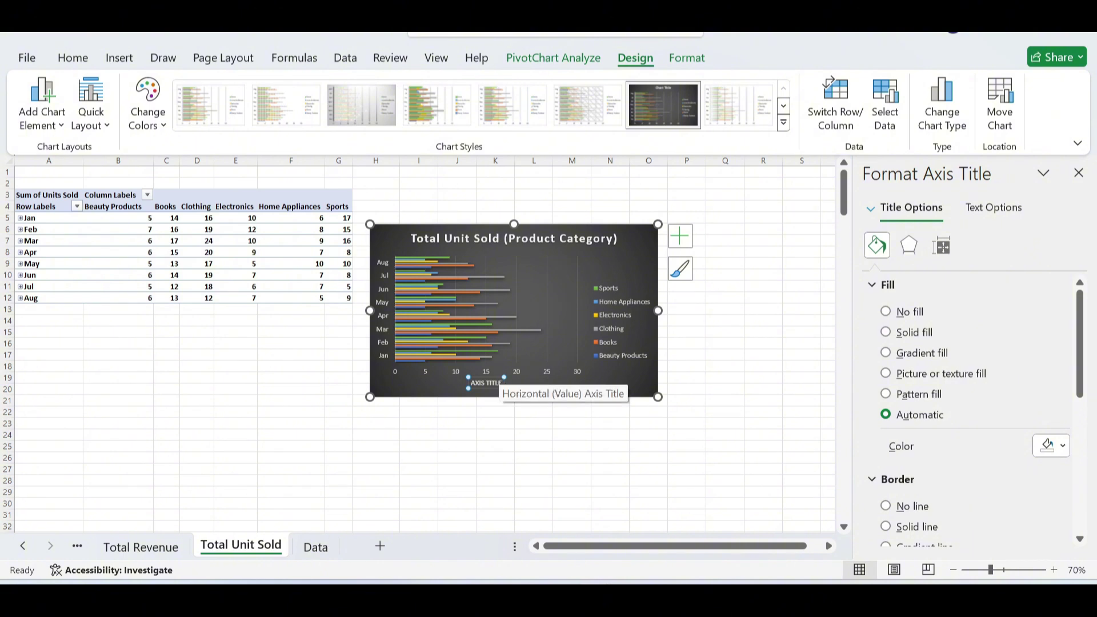
pyautogui.write('U')
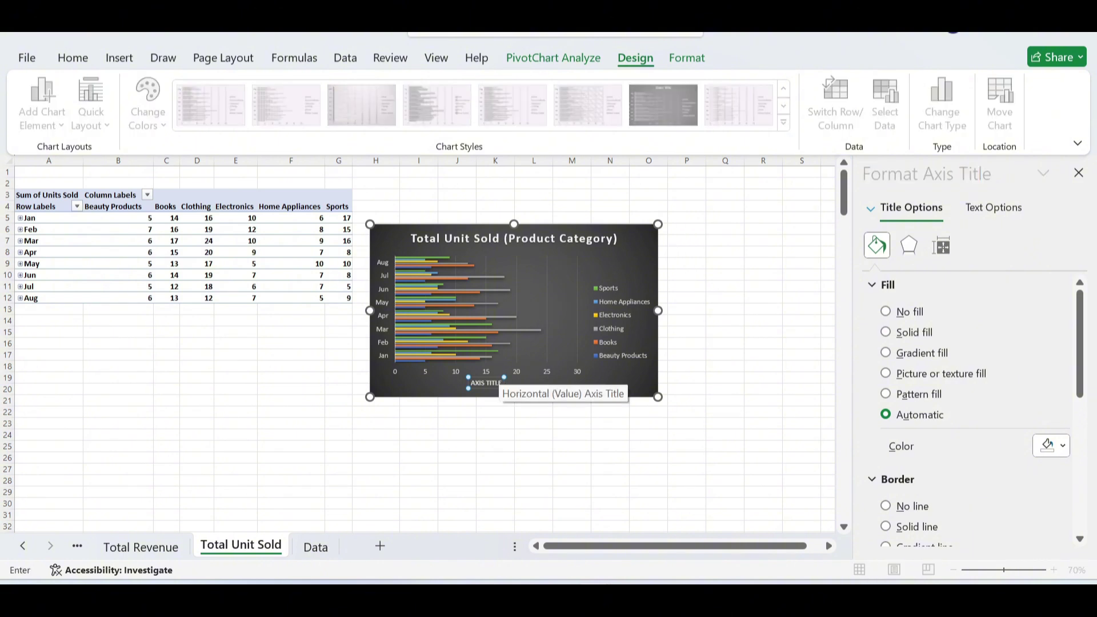
pyautogui.write('nits')
# - Set the chart's legend position to Bottom and slightly enlarge the whole chart
pyautogui.click(604, 294)
pyautogui.rightClick(605, 295)
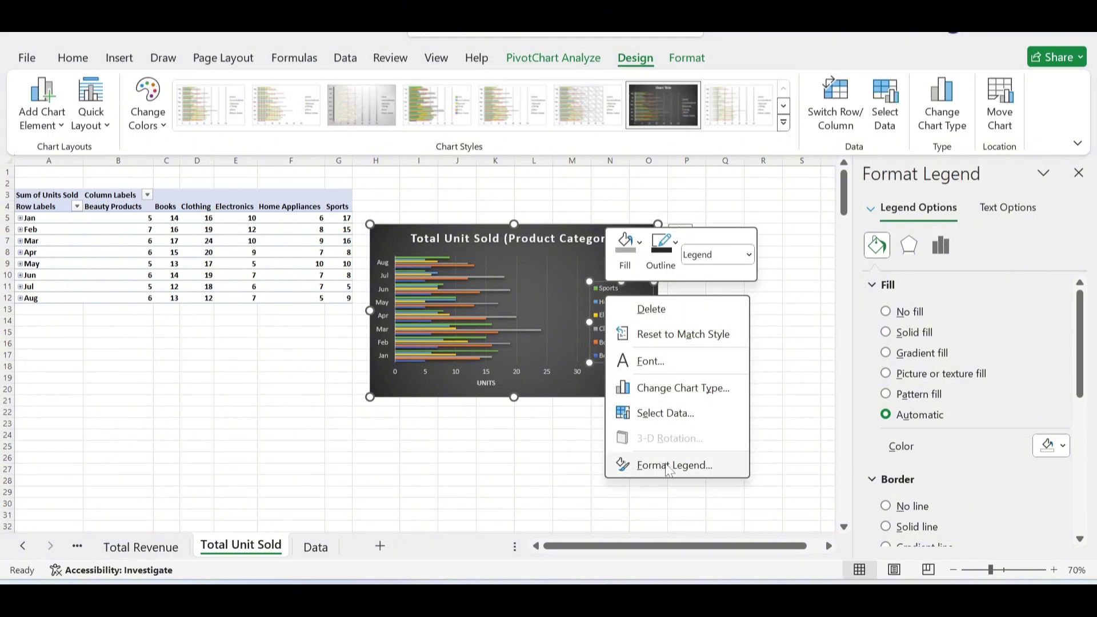
pyautogui.click(670, 466)
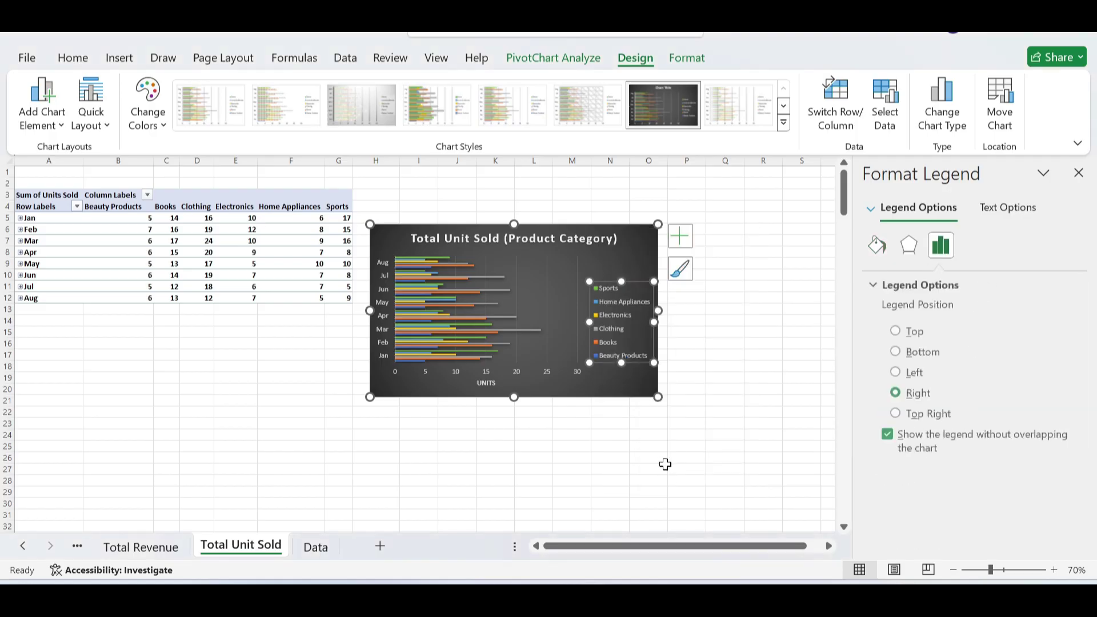
pyautogui.click(895, 353)
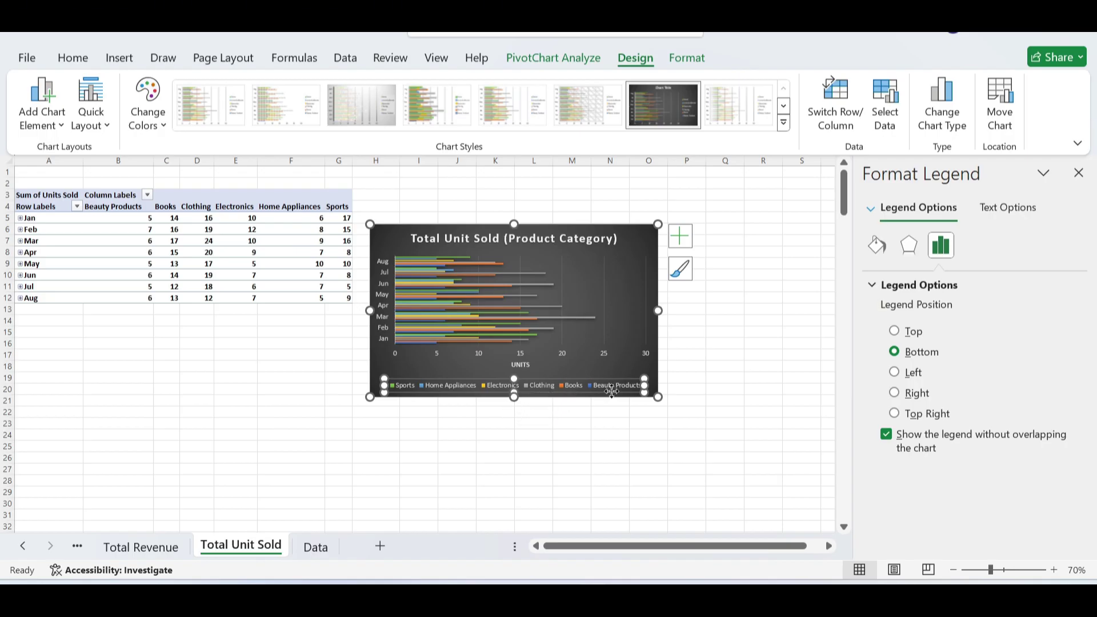
pyautogui.click(634, 235)
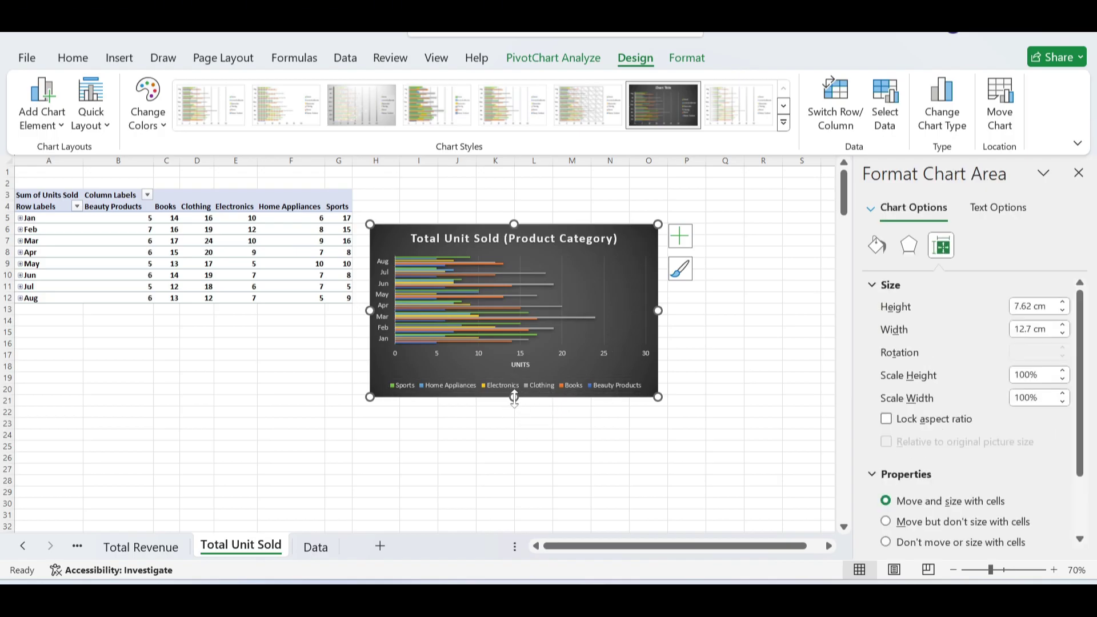
pyautogui.moveTo(514, 399); pyautogui.dragTo(513, 422)
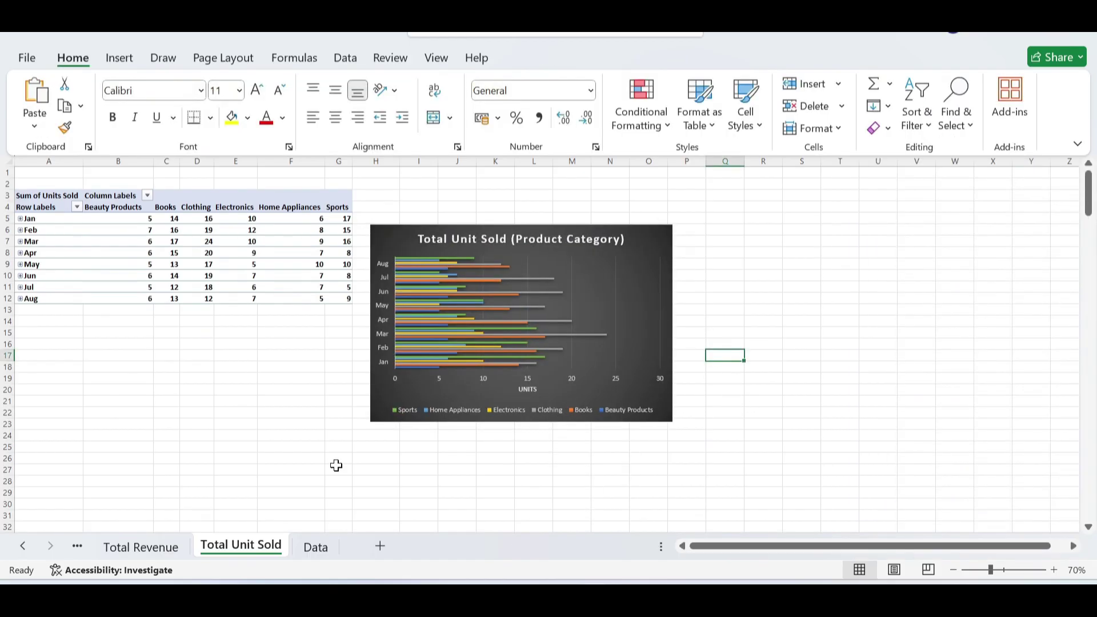
# - Duplicate the Total Unit Sold sheet, placing the copy before the Data sheet, and rename it Top 5
pyautogui.moveTo(249, 548); pyautogui.dragTo(303, 557)
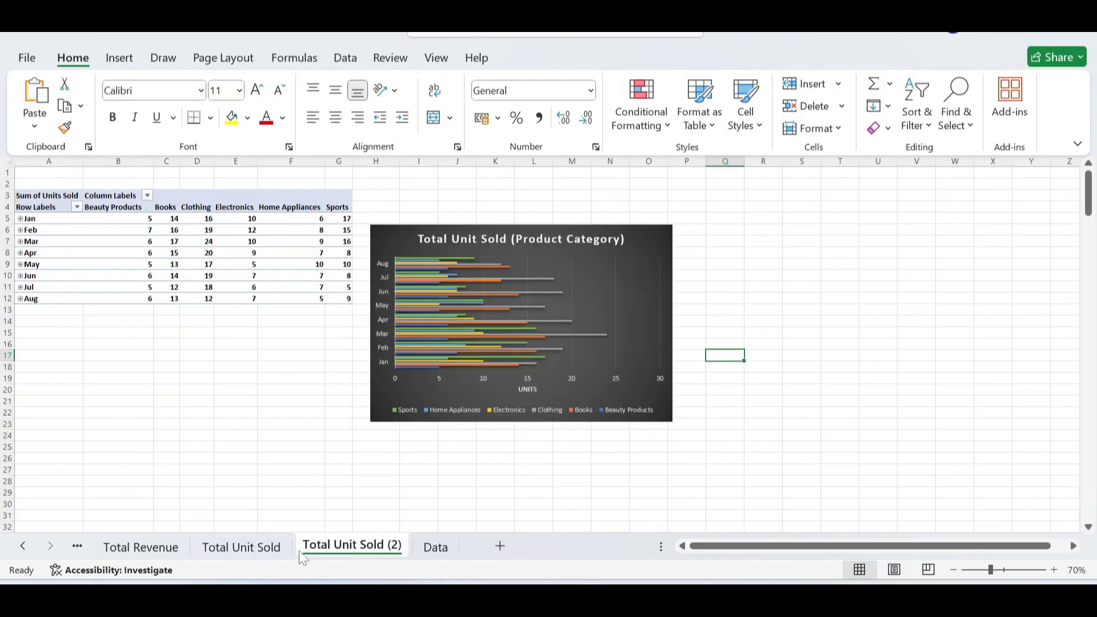
pyautogui.doubleClick(363, 546)
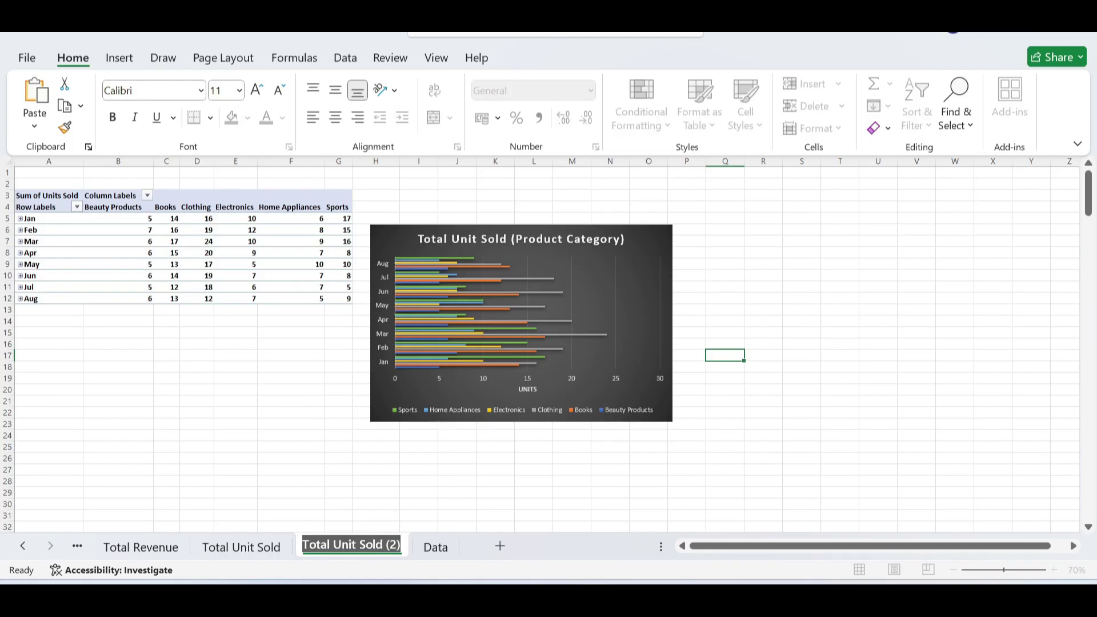
pyautogui.write('Top 5')
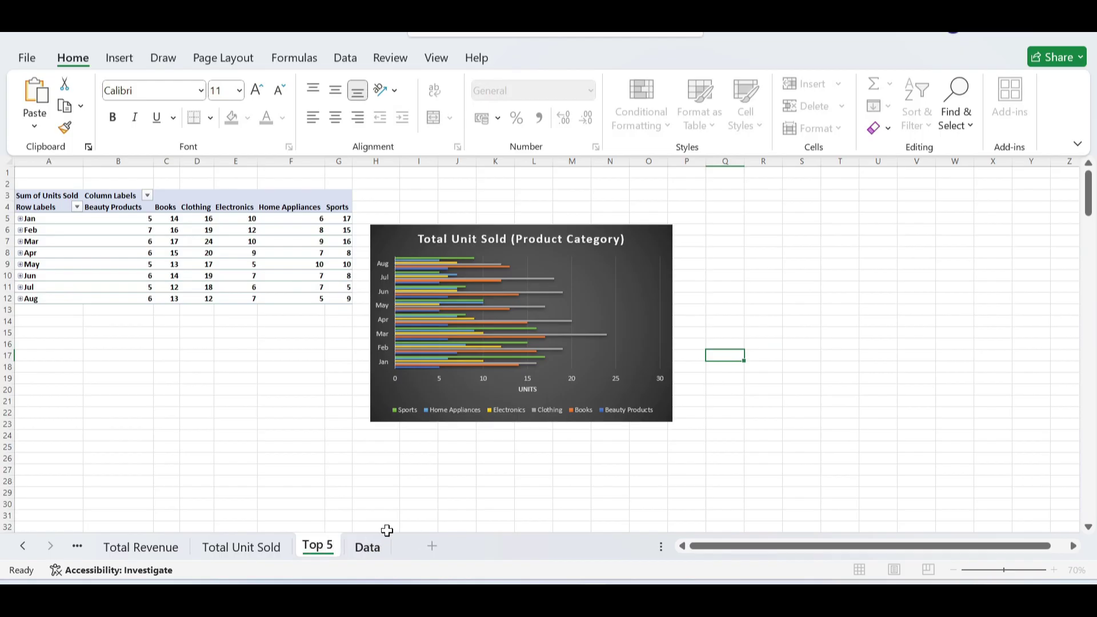
pyautogui.click(399, 490)
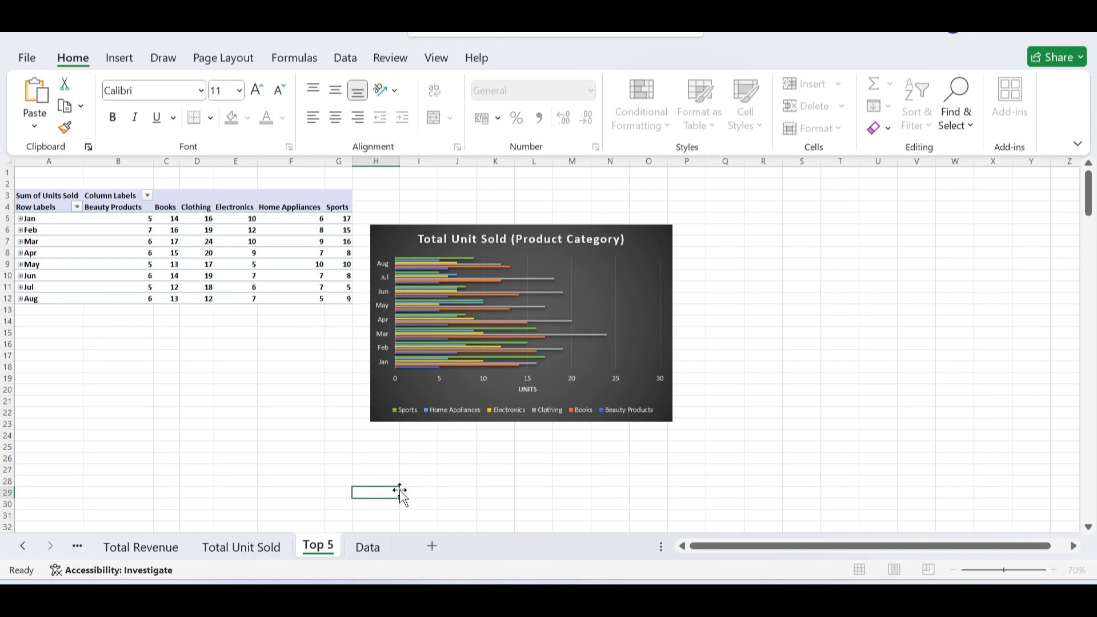
# - Delete the copied bar chart from the Top 5 sheet
pyautogui.click(654, 269)
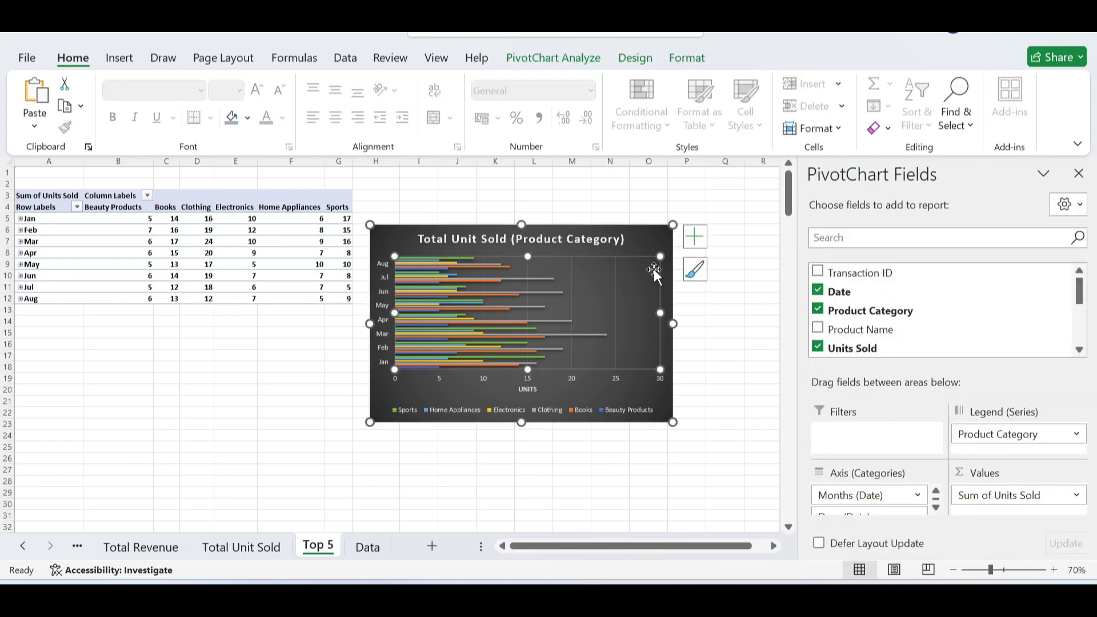
pyautogui.press('Delete')
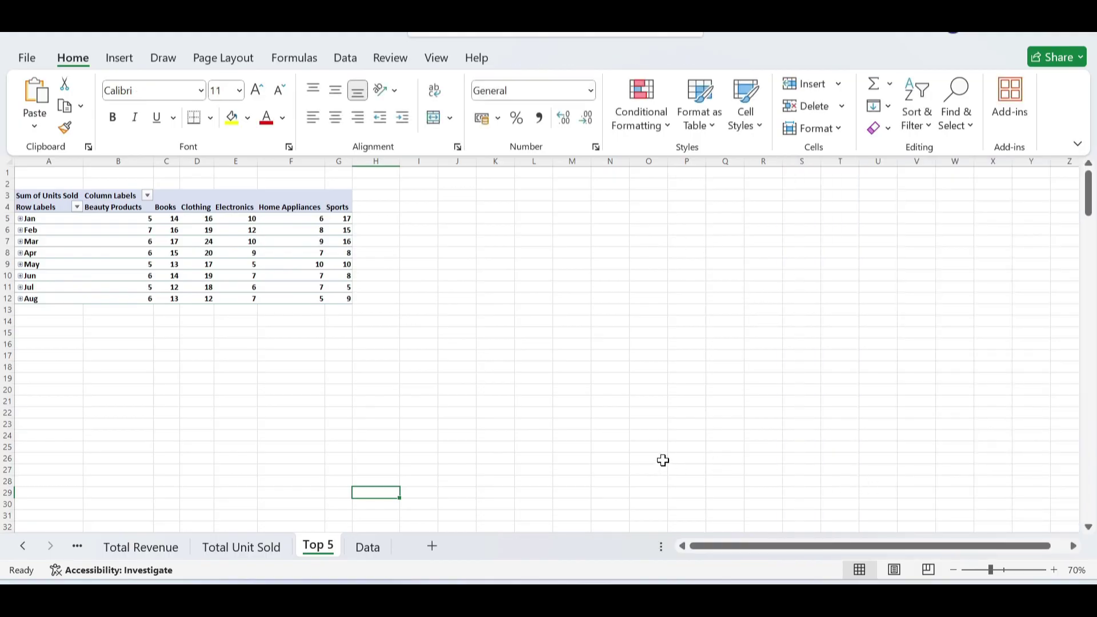
# - Remove the Product Category, Units Sold, month and date fields from the Top 5 sheet's PivotTable, leaving it empty
pyautogui.click(39, 197)
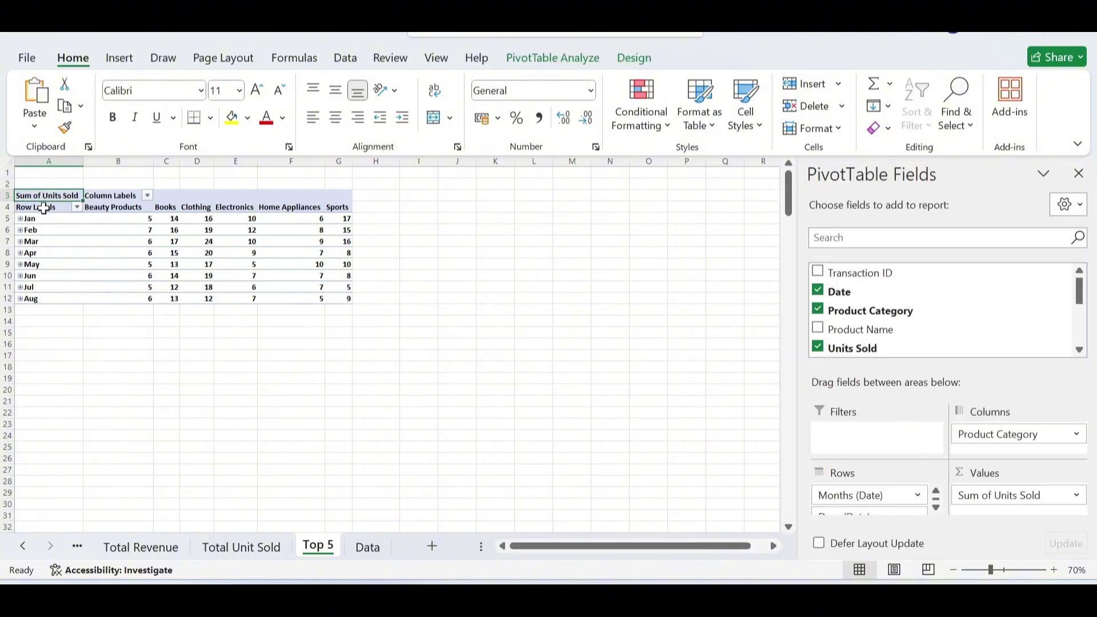
pyautogui.click(43, 209)
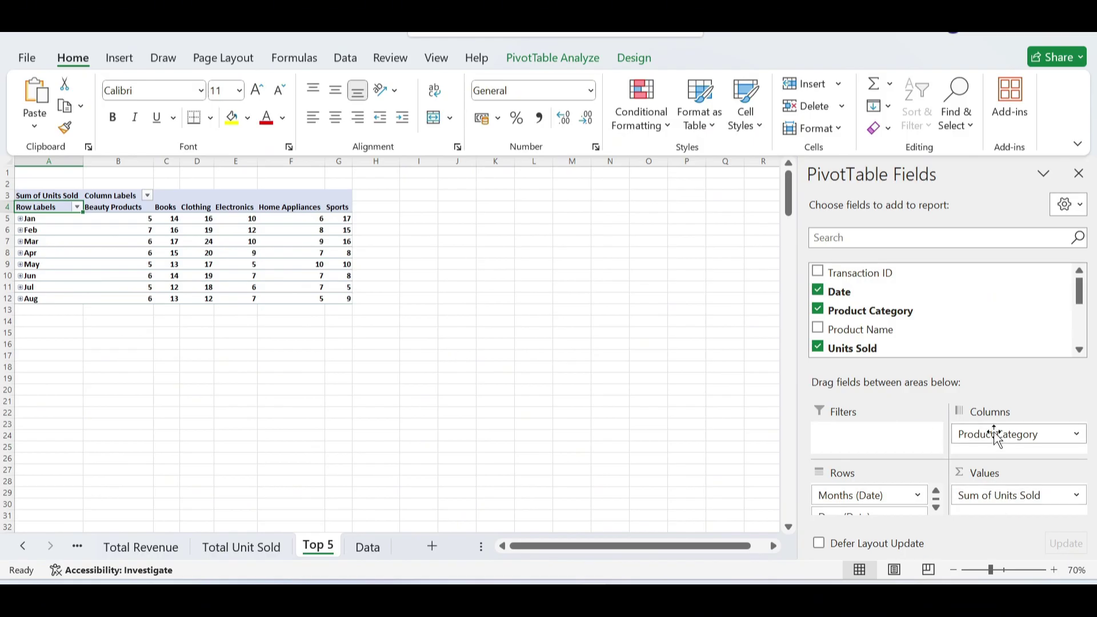
pyautogui.moveTo(994, 435); pyautogui.dragTo(901, 299)
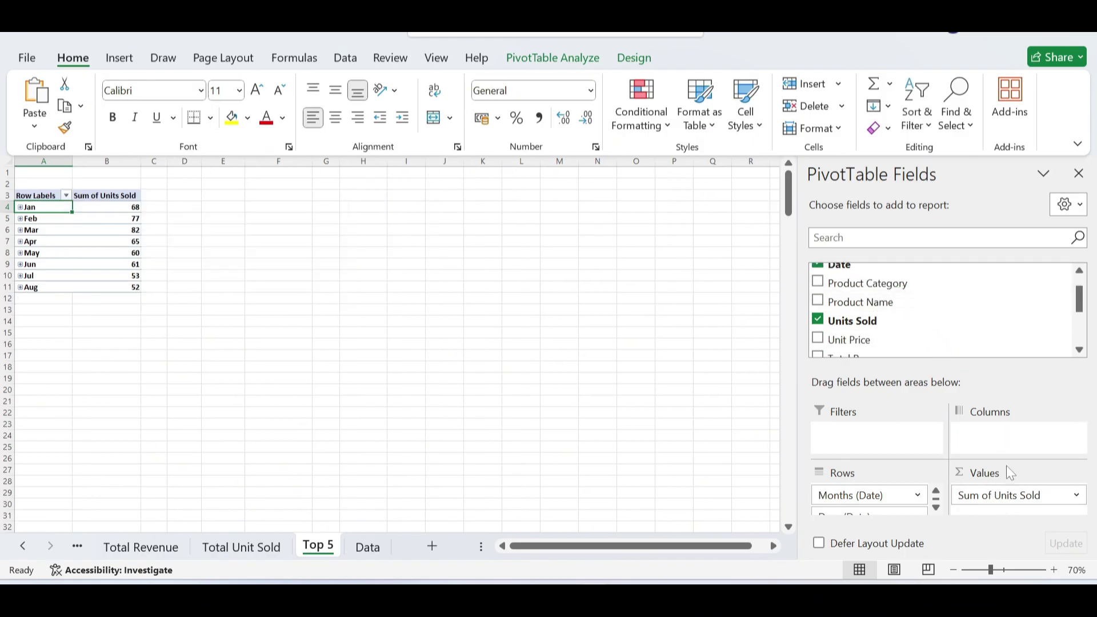
pyautogui.moveTo(1010, 502); pyautogui.dragTo(894, 314)
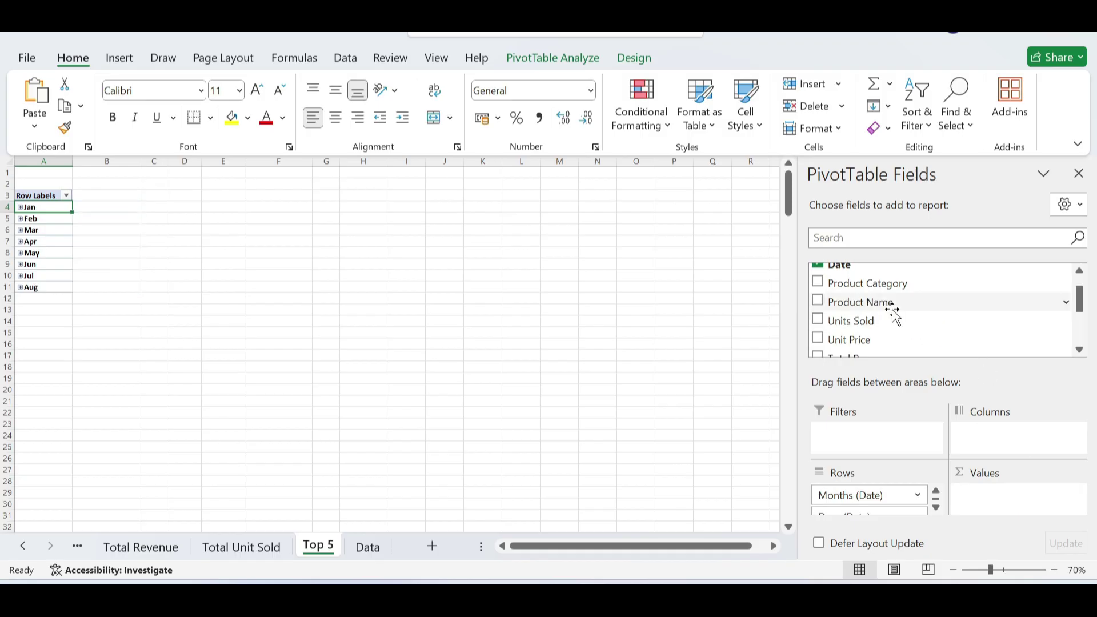
pyautogui.moveTo(896, 495); pyautogui.dragTo(877, 322)
pyautogui.moveTo(876, 496); pyautogui.dragTo(897, 303)
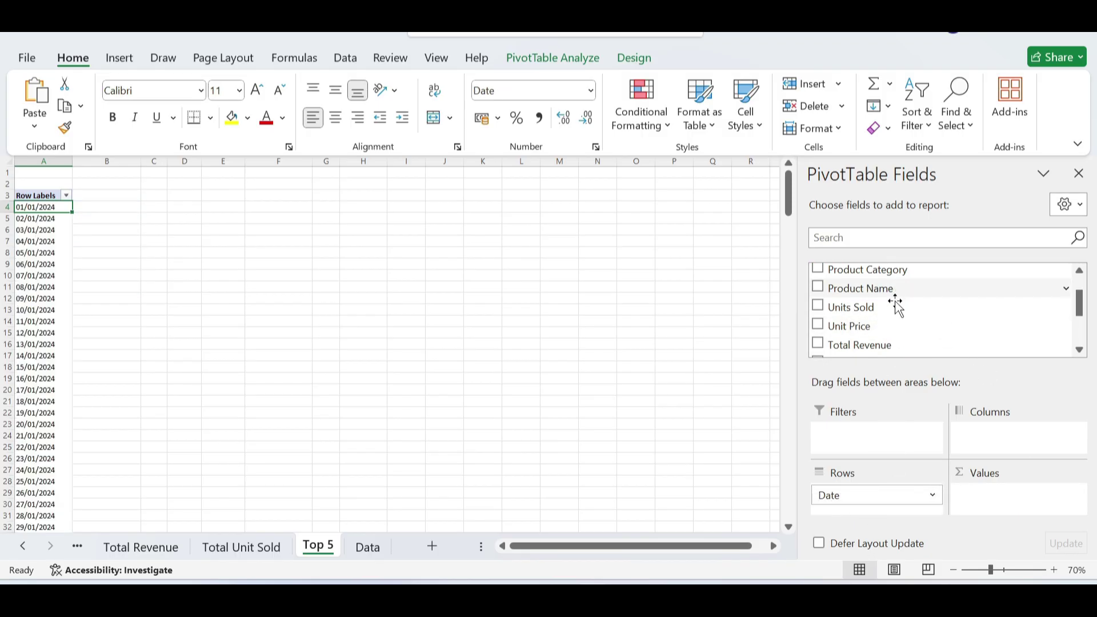
pyautogui.moveTo(863, 497); pyautogui.dragTo(840, 296)
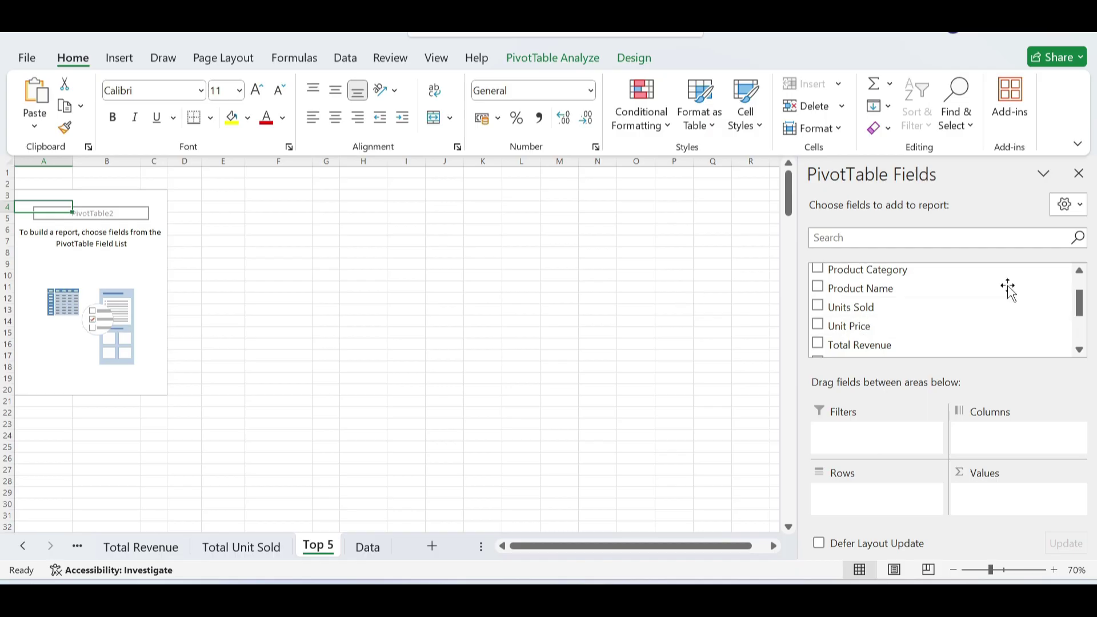
# - Build the PivotTable with Product Name as rows and the sum of Total Revenue as values
pyautogui.moveTo(869, 291); pyautogui.dragTo(852, 496)
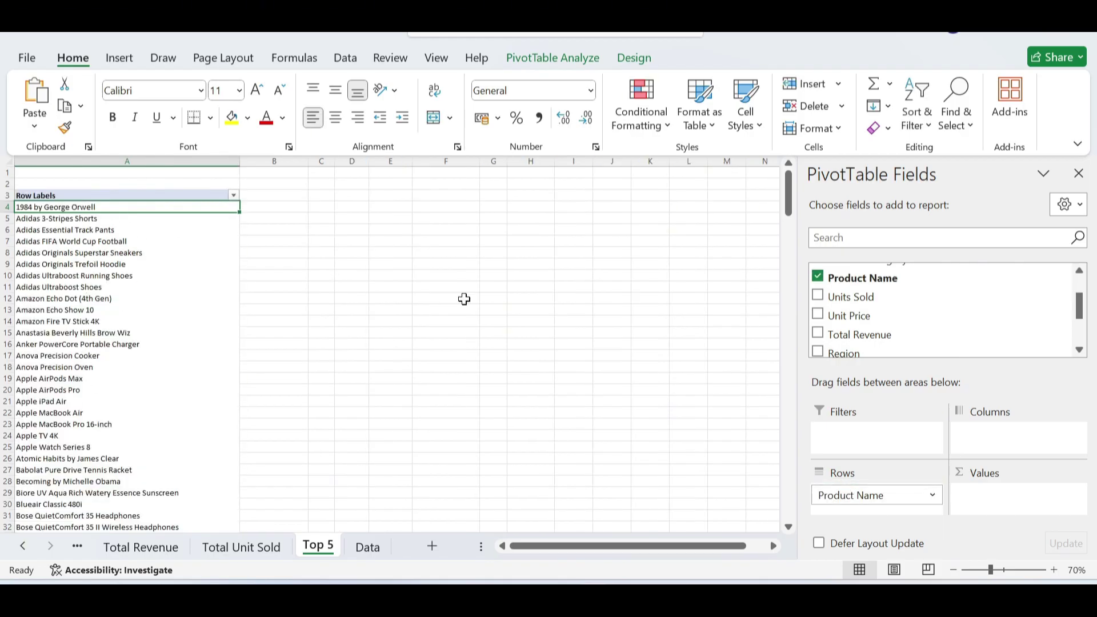
pyautogui.moveTo(791, 197); pyautogui.dragTo(810, 573)
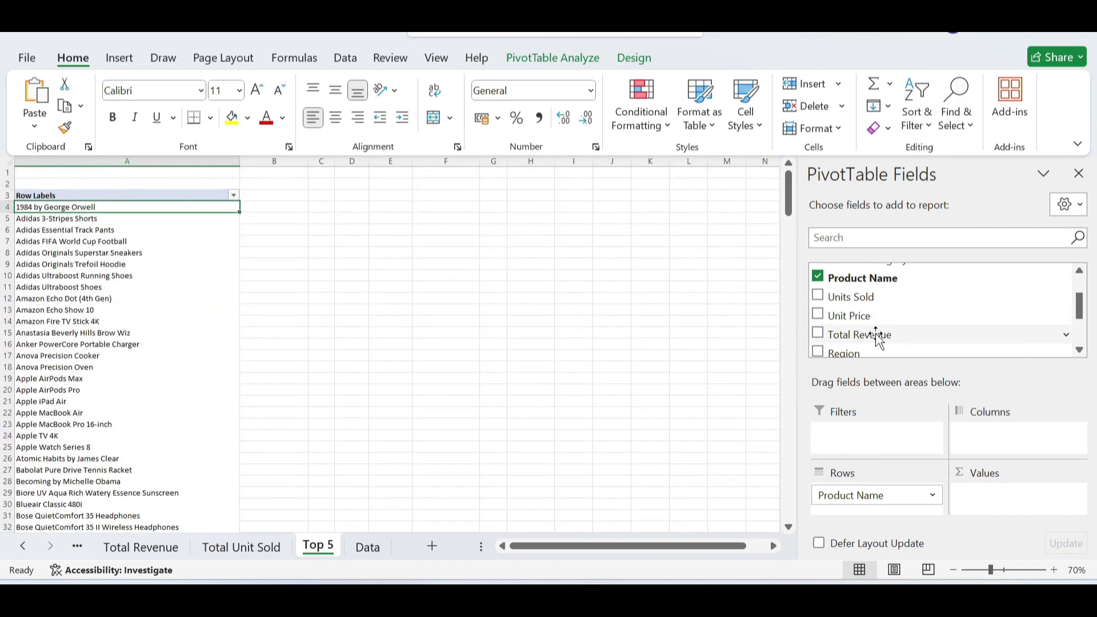
pyautogui.moveTo(876, 332); pyautogui.dragTo(1042, 495)
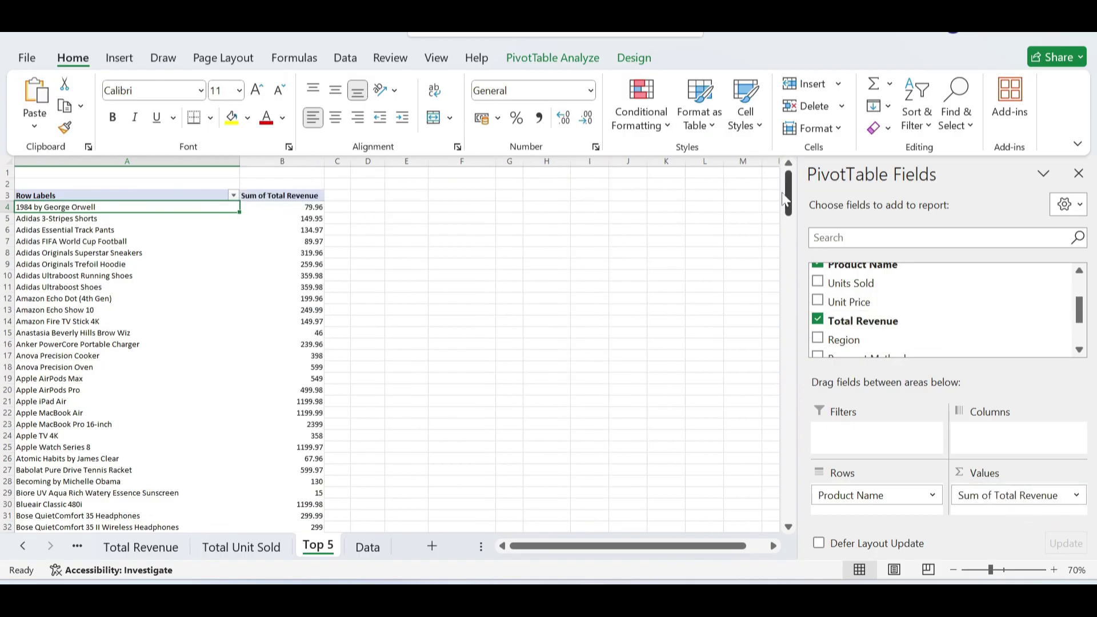
pyautogui.moveTo(789, 197); pyautogui.dragTo(795, 112)
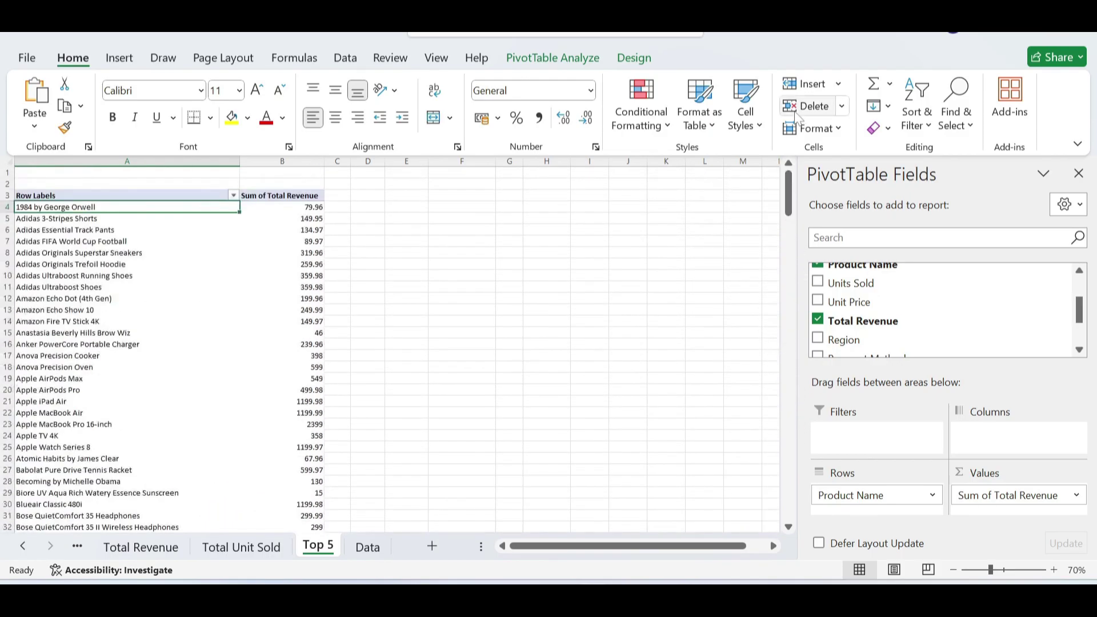
# - Filter the PivotTable's product names to the top 5 items by Sum of Total Revenue
pyautogui.click(233, 197)
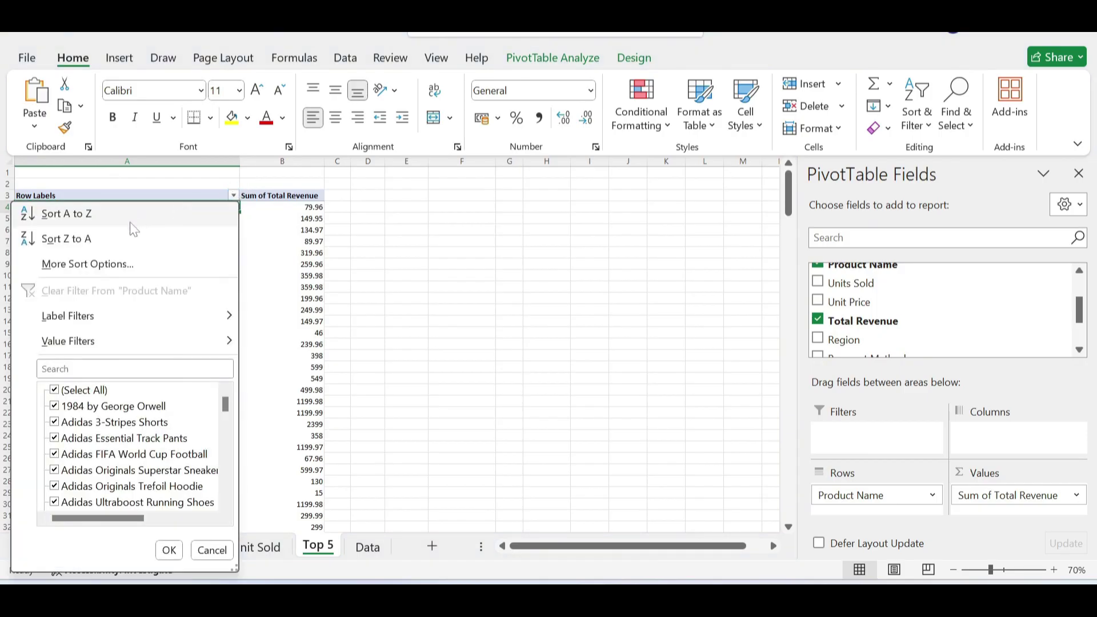
pyautogui.click(93, 350)
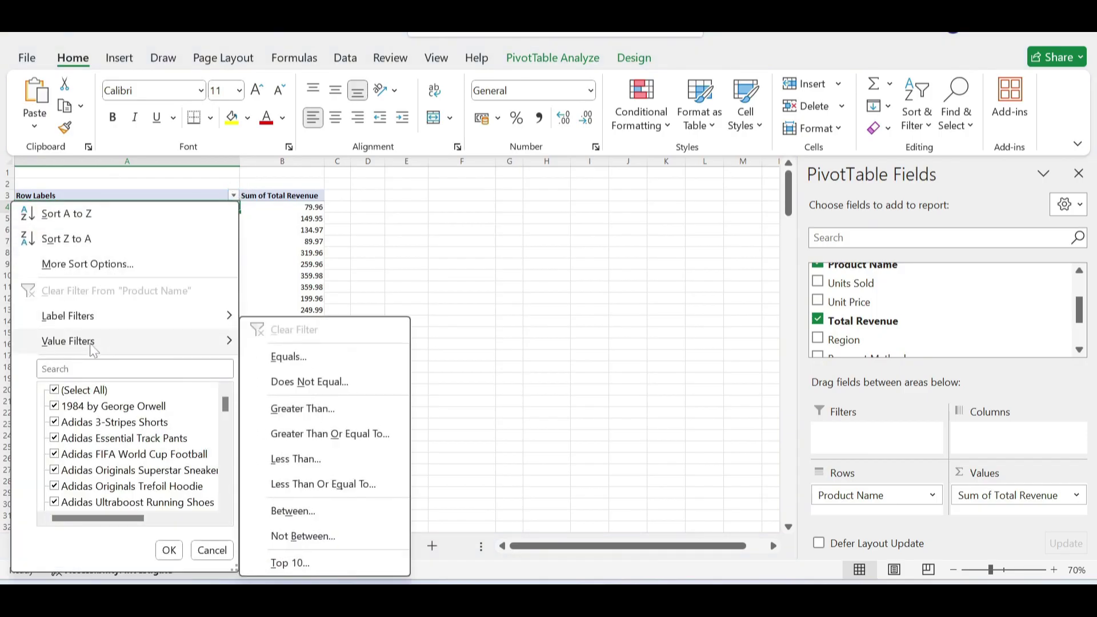
pyautogui.click(304, 564)
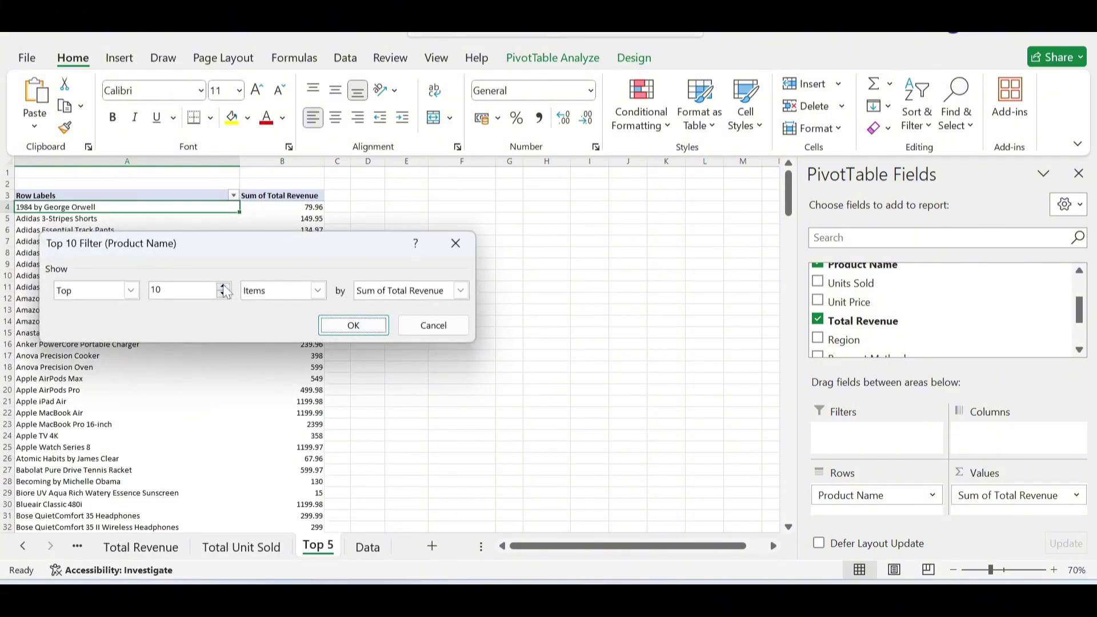
pyautogui.click(162, 290)
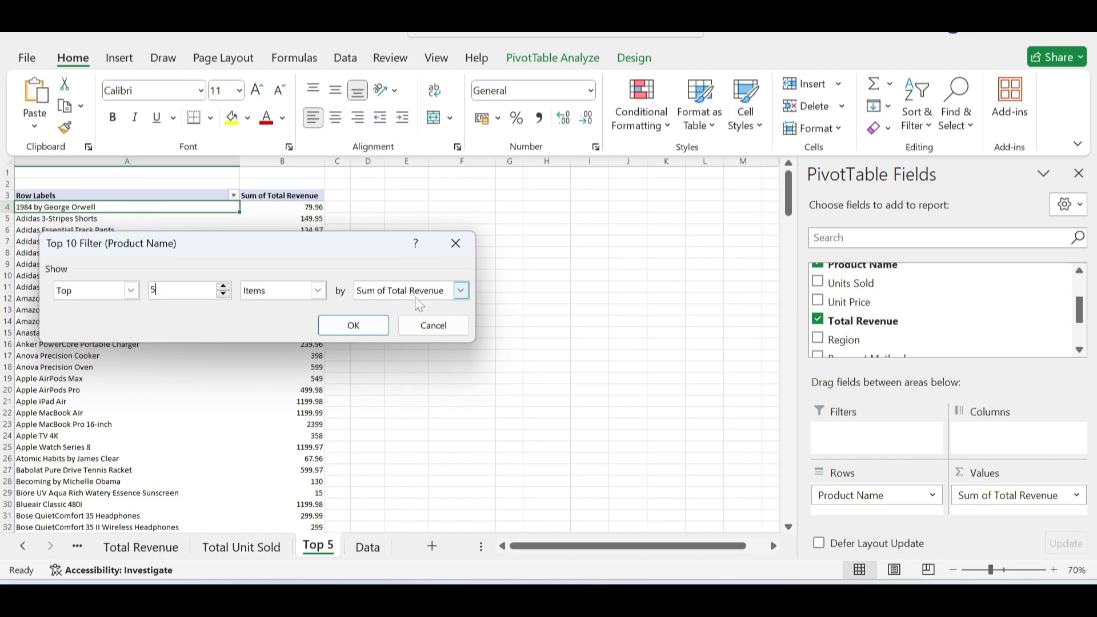
pyautogui.click(354, 325)
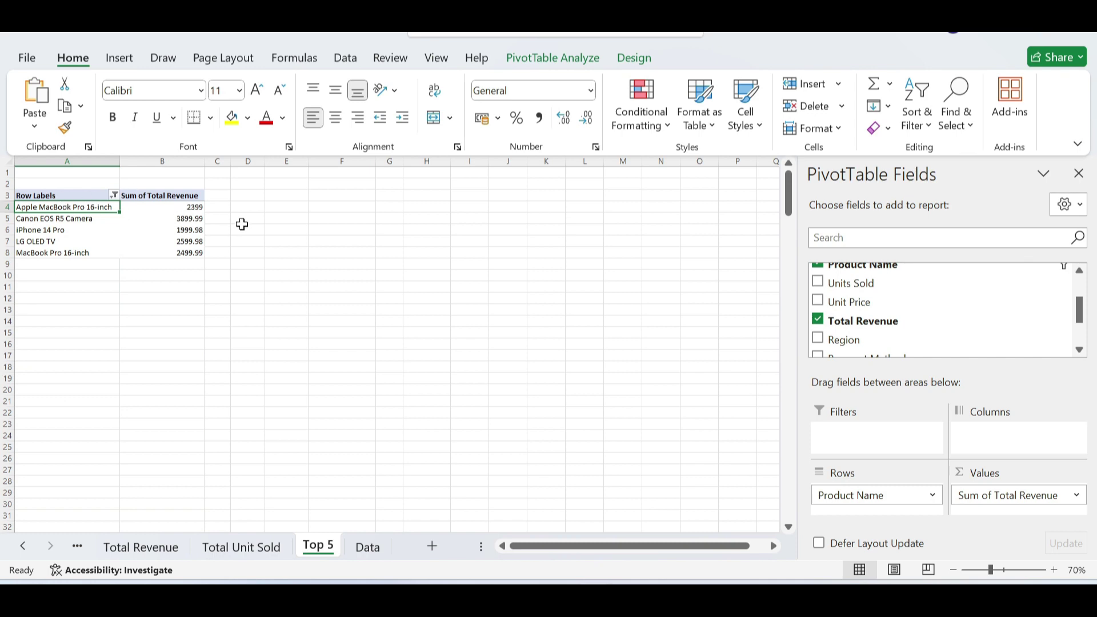
# - Insert a Clustered Bar PivotChart of the top products and move it up beside the PivotTable
pyautogui.click(578, 59)
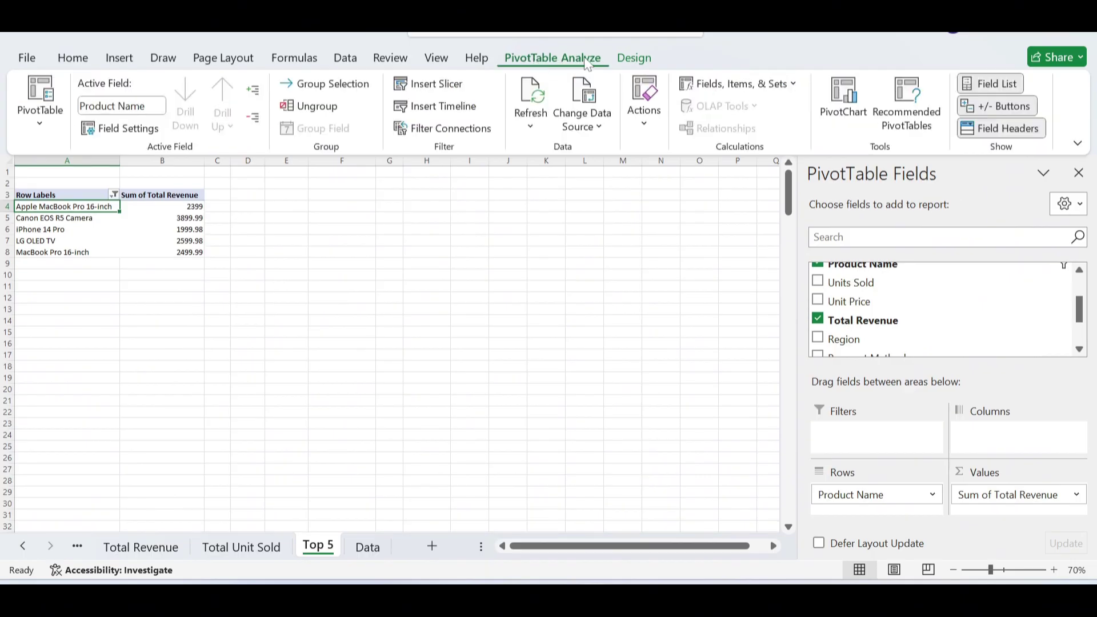
pyautogui.click(847, 102)
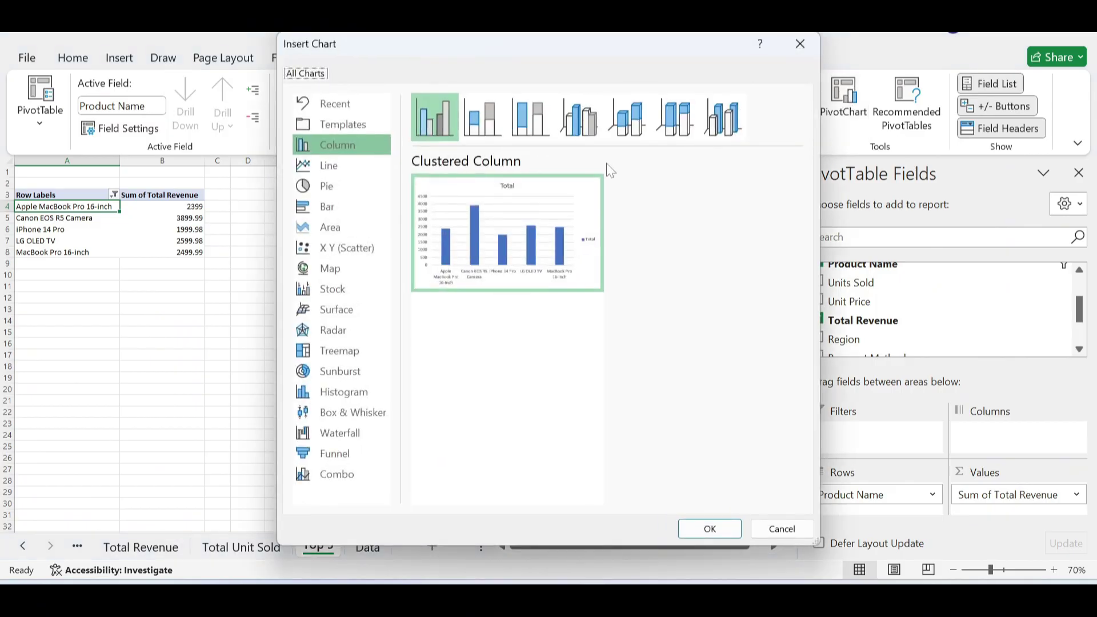
pyautogui.click(332, 211)
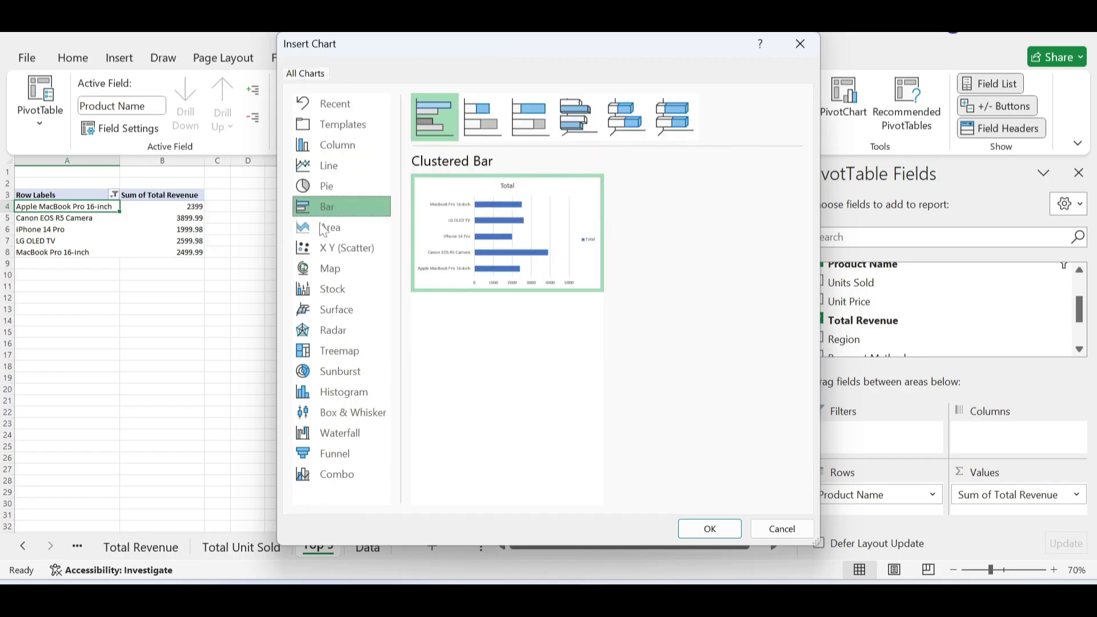
pyautogui.click(710, 528)
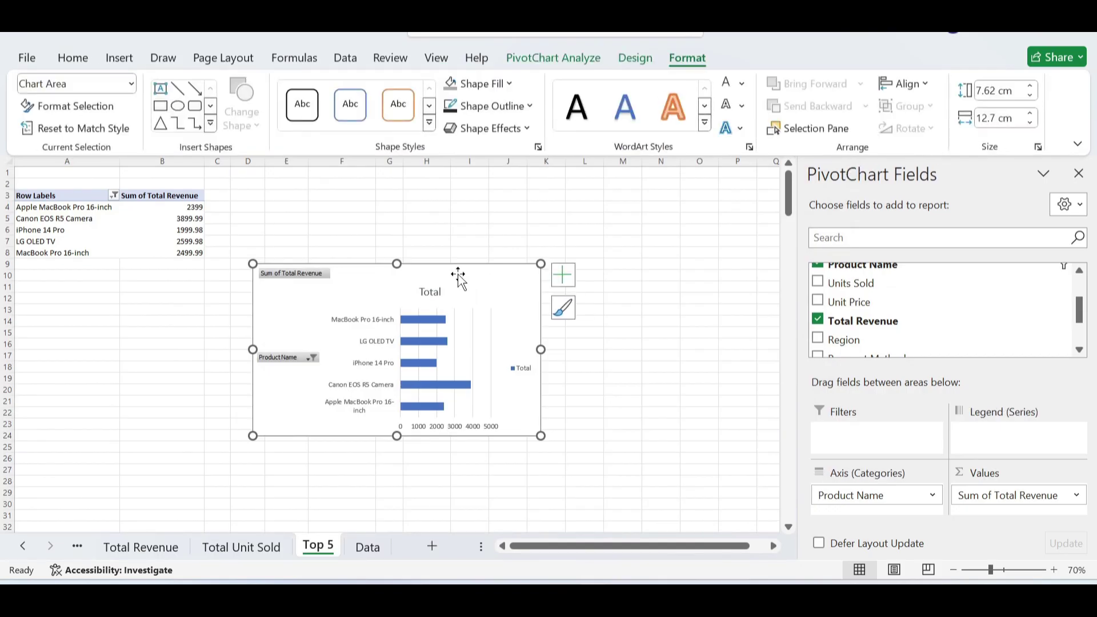
pyautogui.moveTo(457, 273)
pyautogui.mouseDown()
pyautogui.moveTo(477, 212)
pyautogui.moveTo(461, 214)
pyautogui.mouseUp()
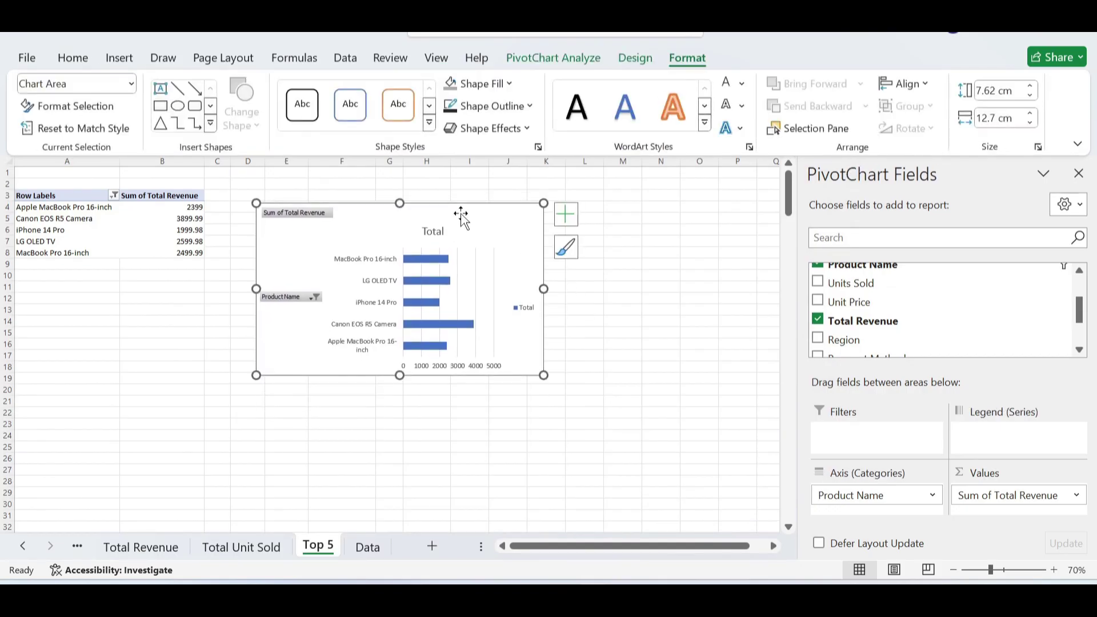
# - Hide all field buttons on the new bar chart, delete its legend and close the field list
pyautogui.click(307, 215)
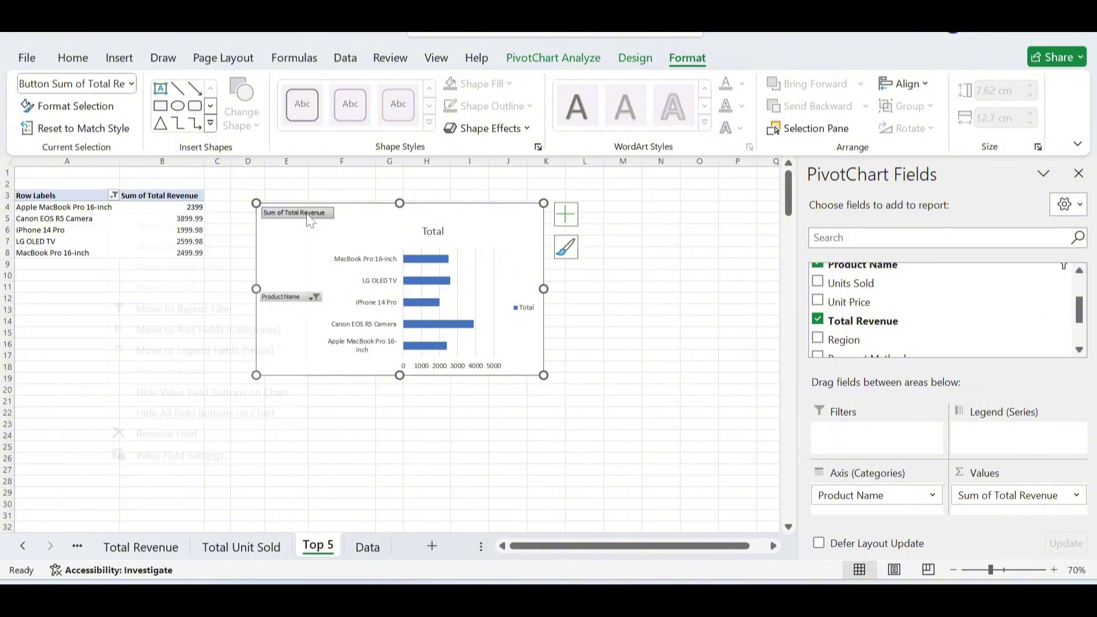
pyautogui.rightClick(307, 216)
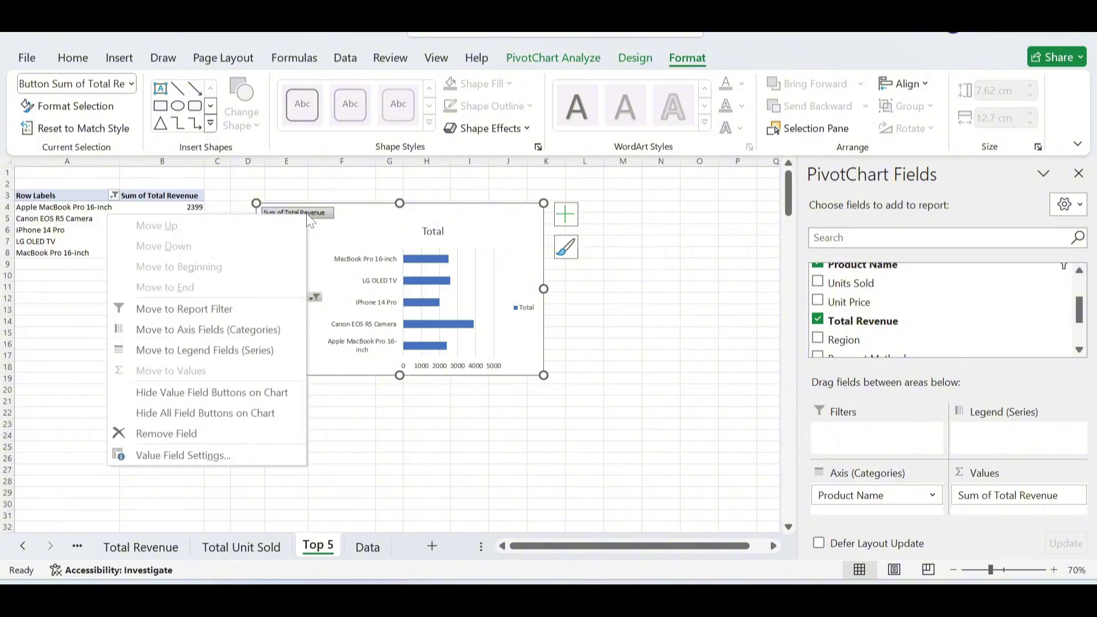
pyautogui.click(216, 412)
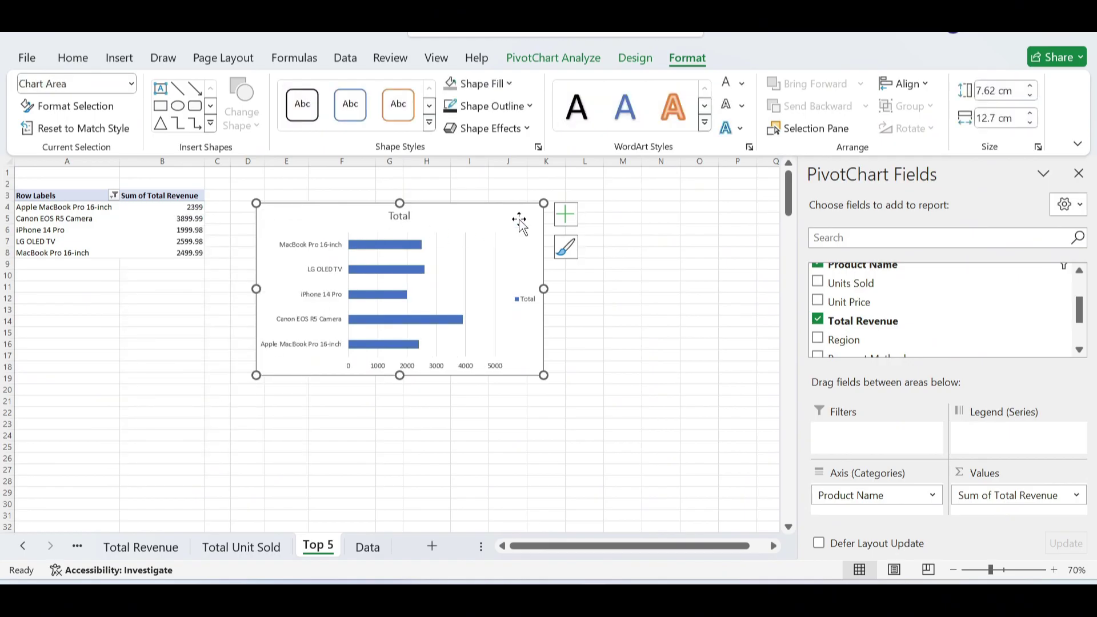
pyautogui.click(527, 307)
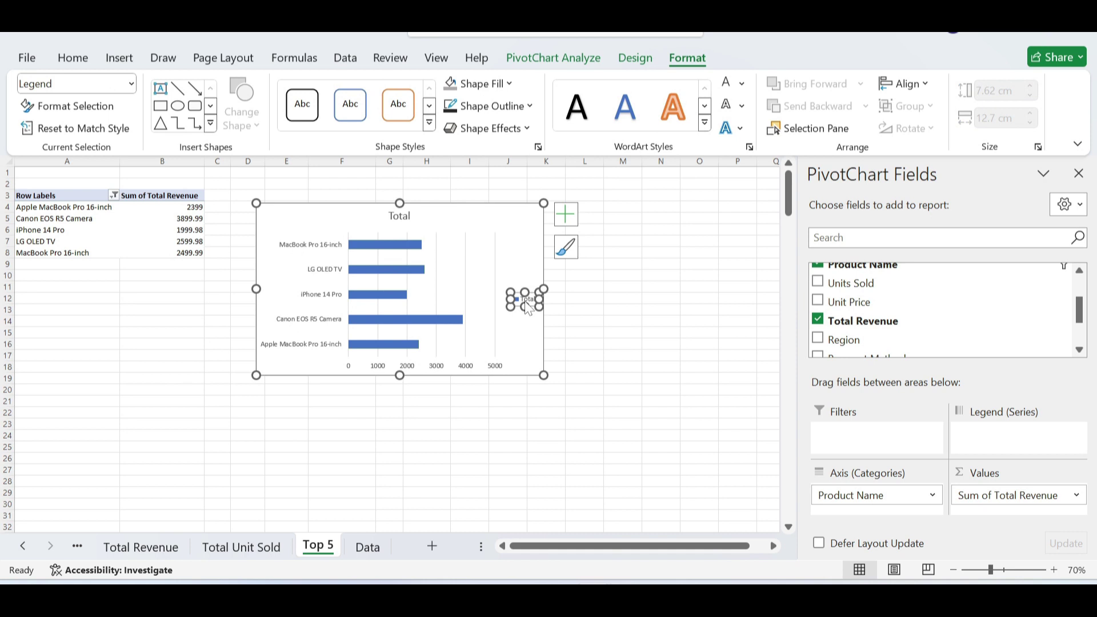
pyautogui.press('Delete')
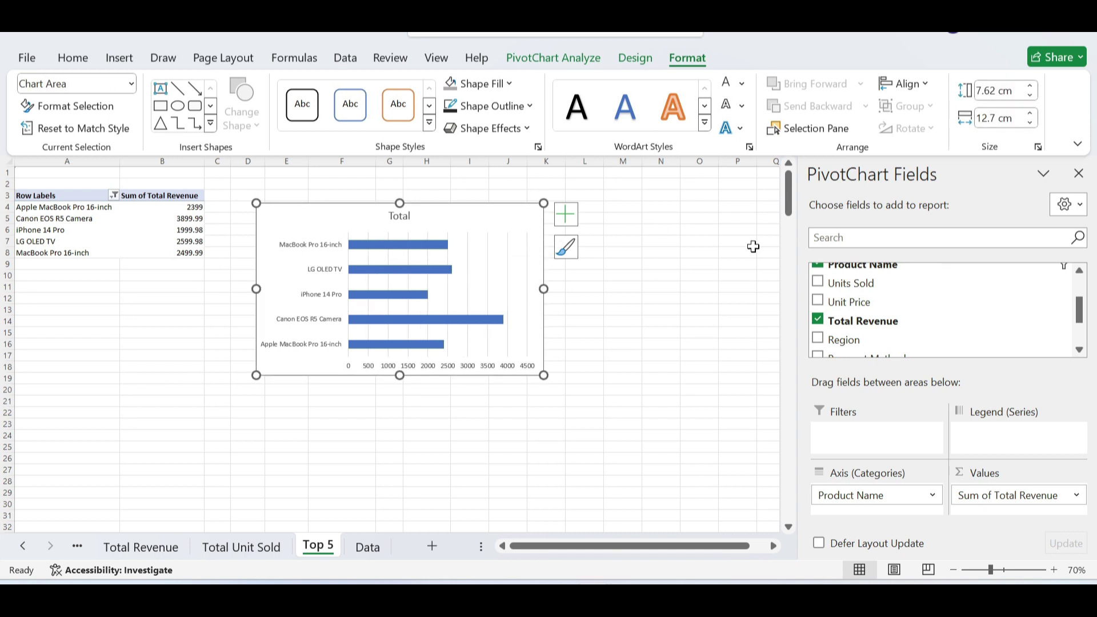
pyautogui.click(1079, 174)
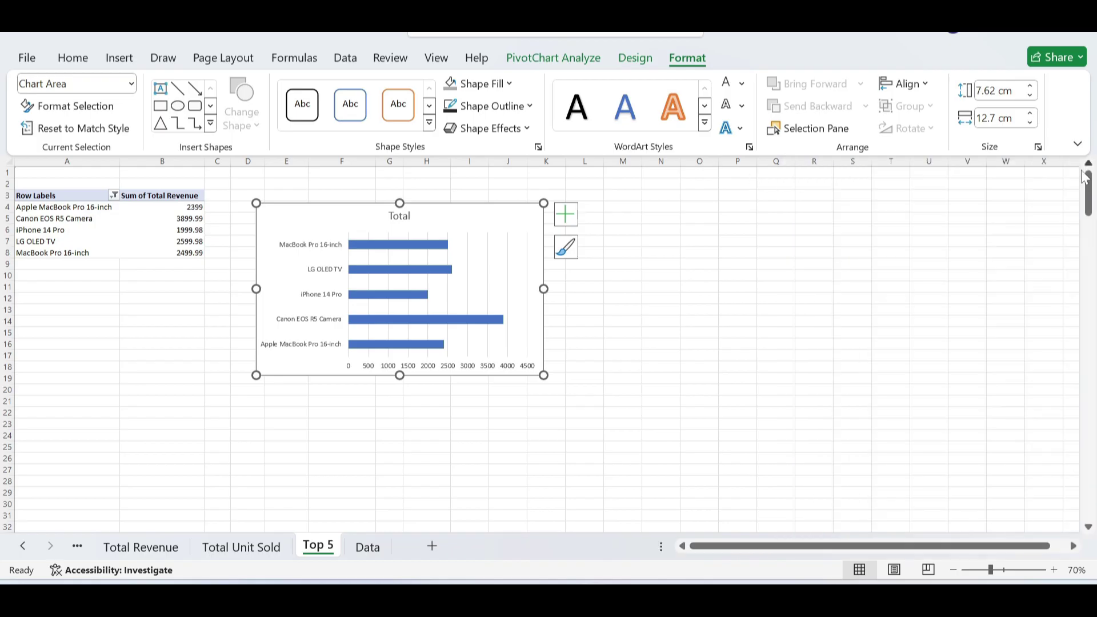
# - Fill the bar chart's area with a solid dark grey theme color
pyautogui.doubleClick(504, 209)
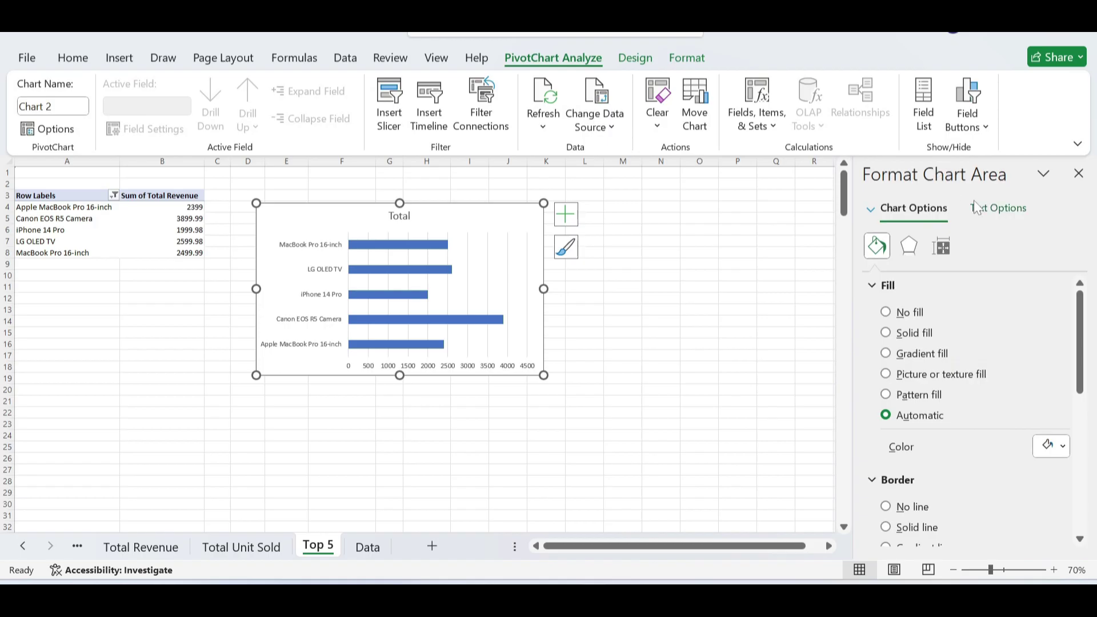
pyautogui.click(886, 333)
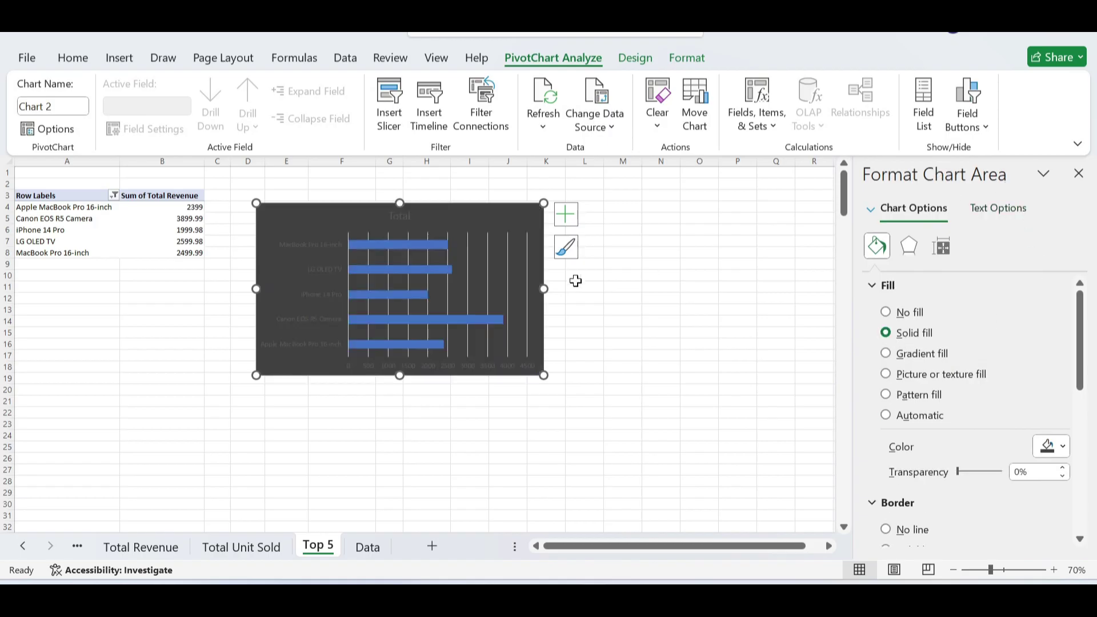
pyautogui.click(1065, 450)
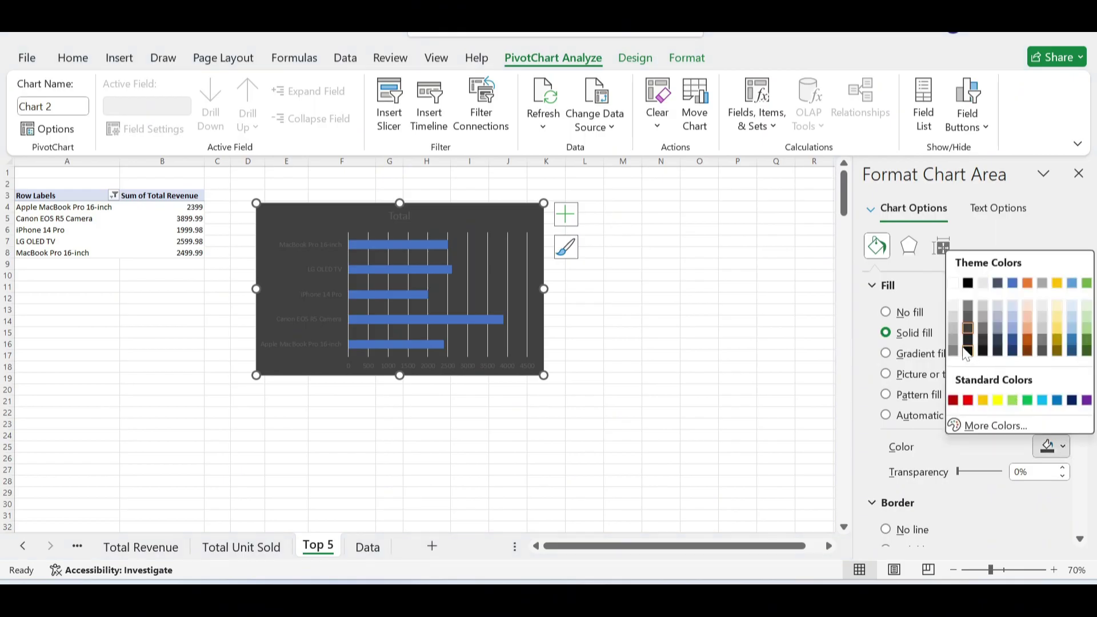
pyautogui.click(968, 330)
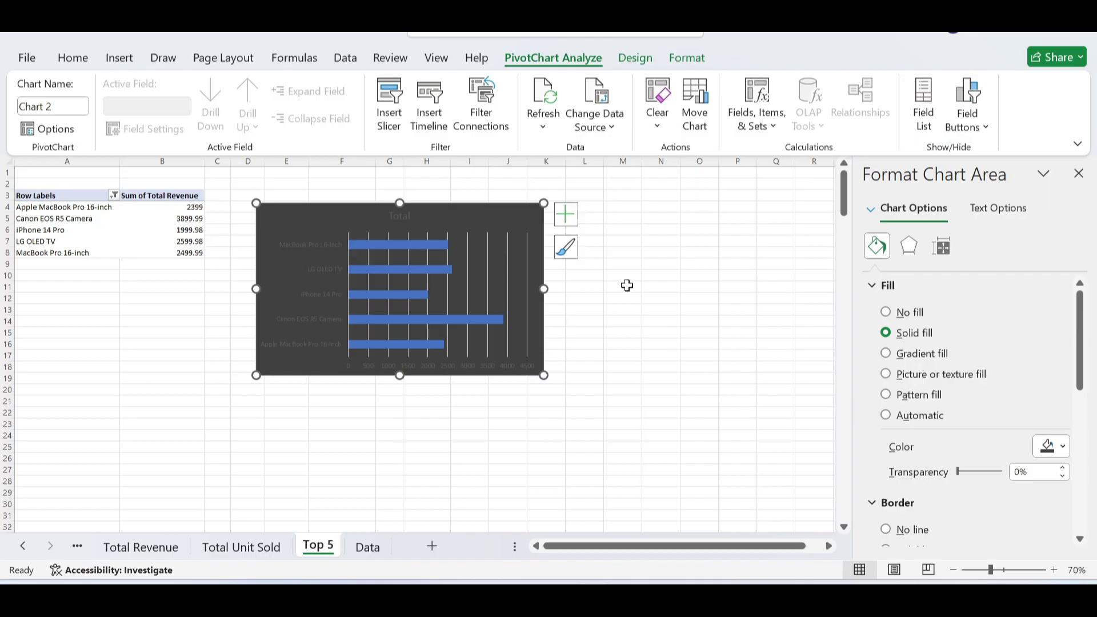
# - Apply the dark-background chart style to the bar chart and add data labels at Outside End
pyautogui.click(631, 59)
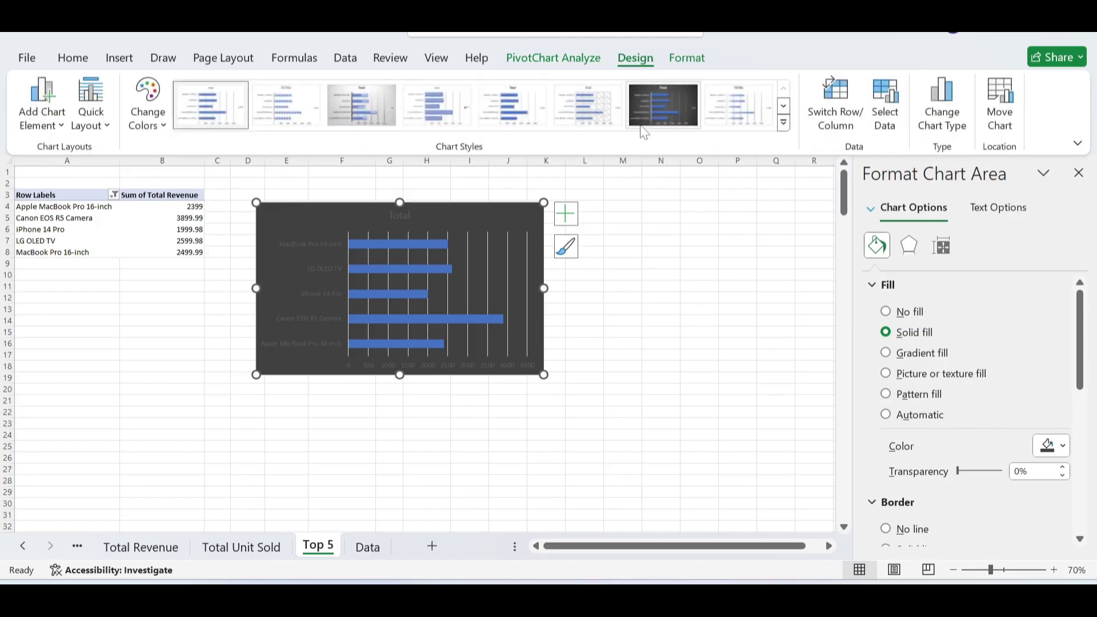
pyautogui.click(673, 112)
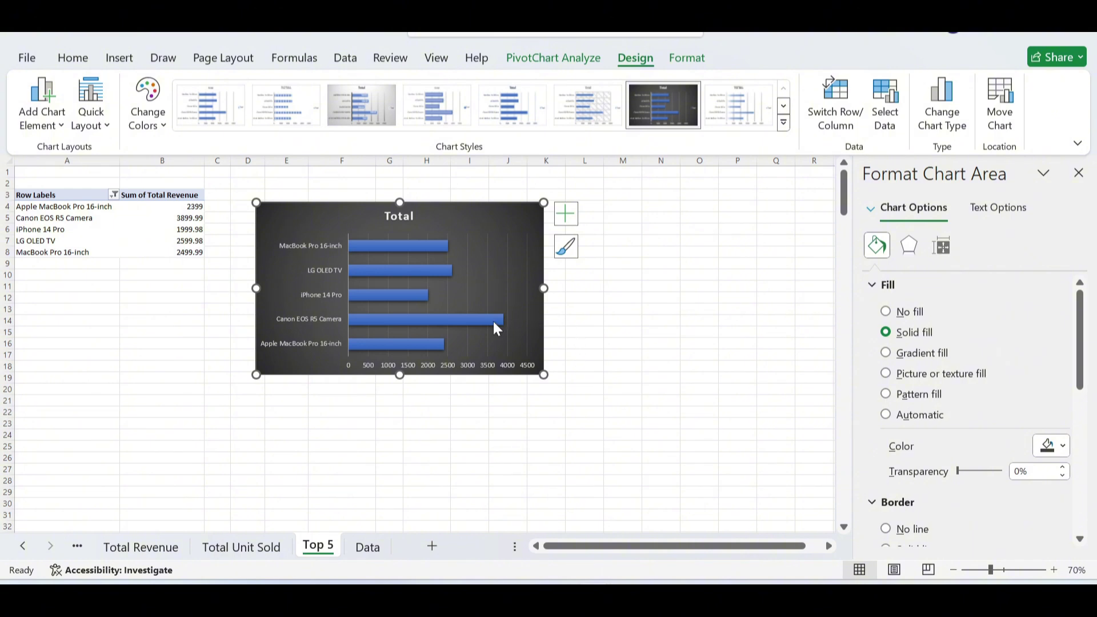
pyautogui.click(47, 125)
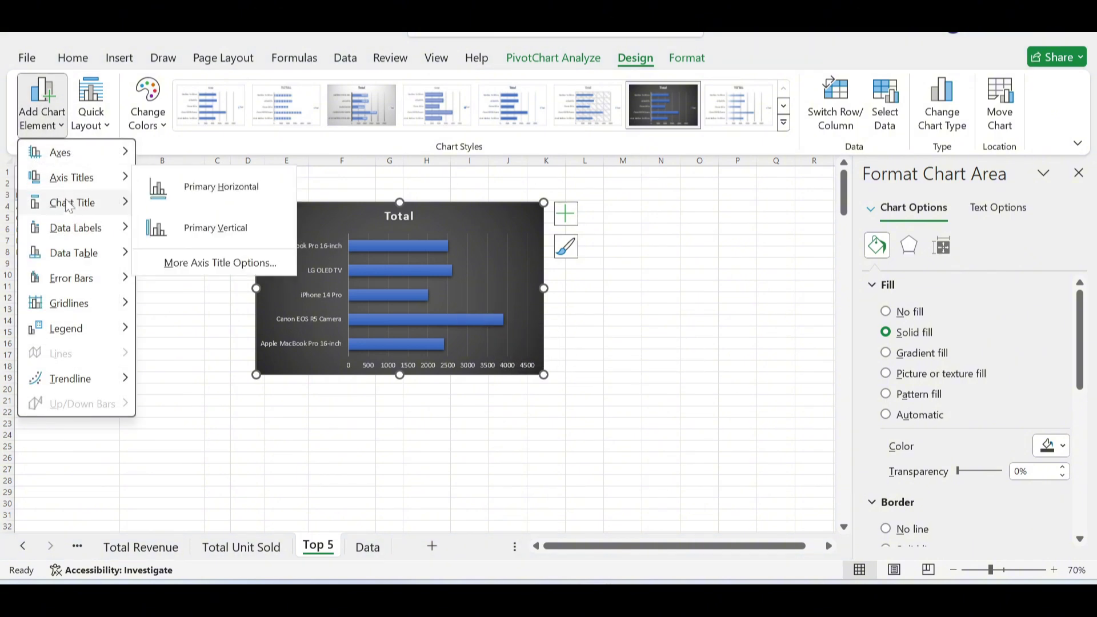
pyautogui.moveTo(72, 235)
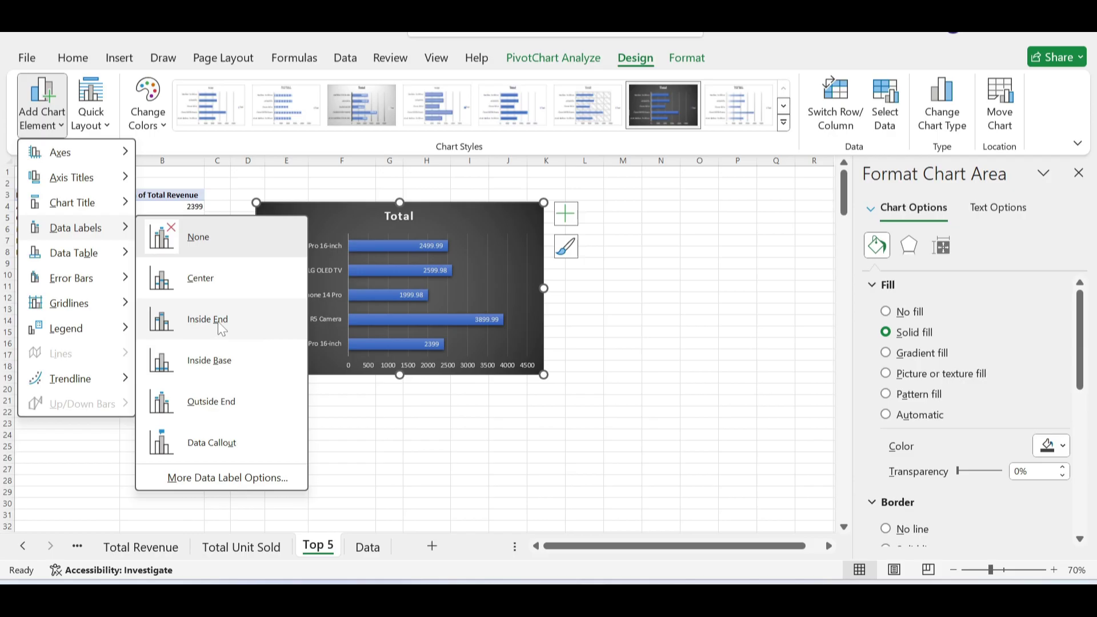
pyautogui.click(217, 405)
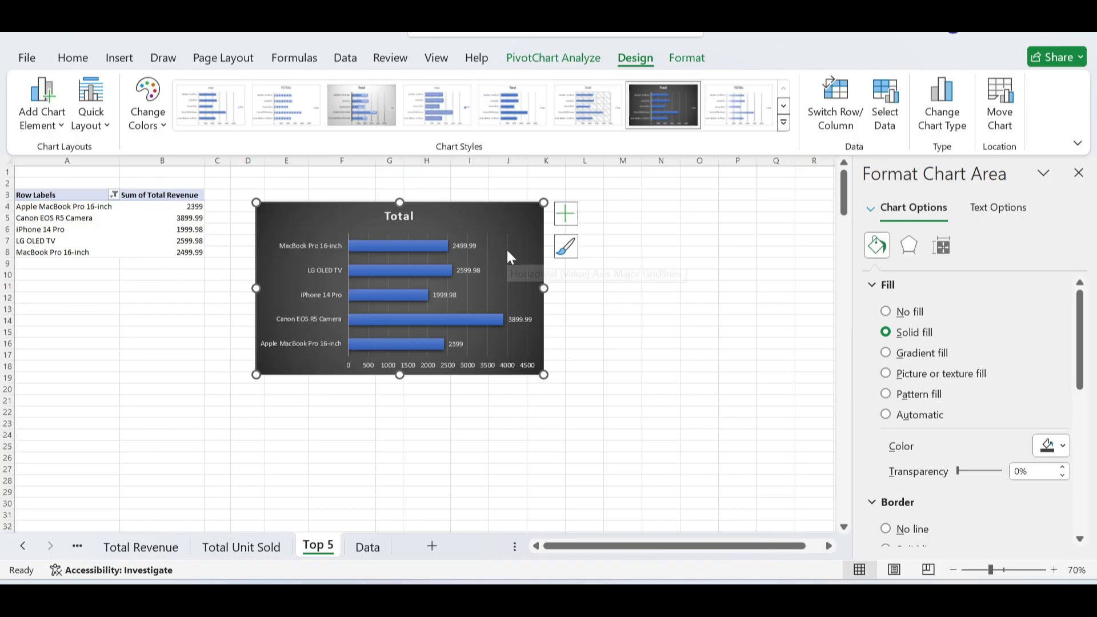
# - Close the chart formatting pane and show the field list of the top products PivotTable
pyautogui.click(54, 206)
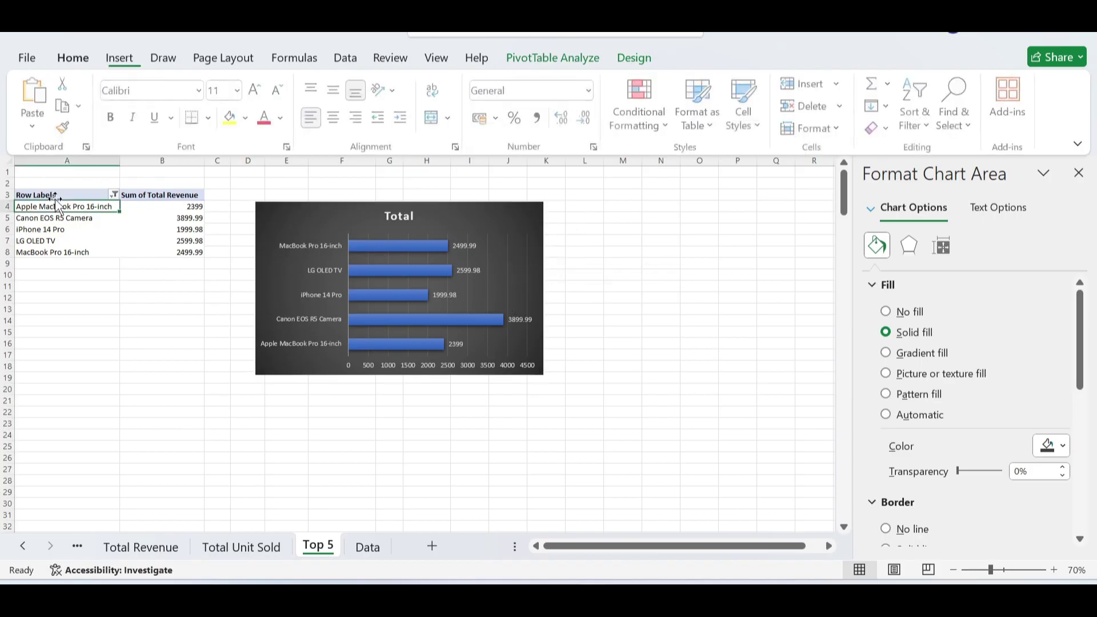
pyautogui.click(55, 192)
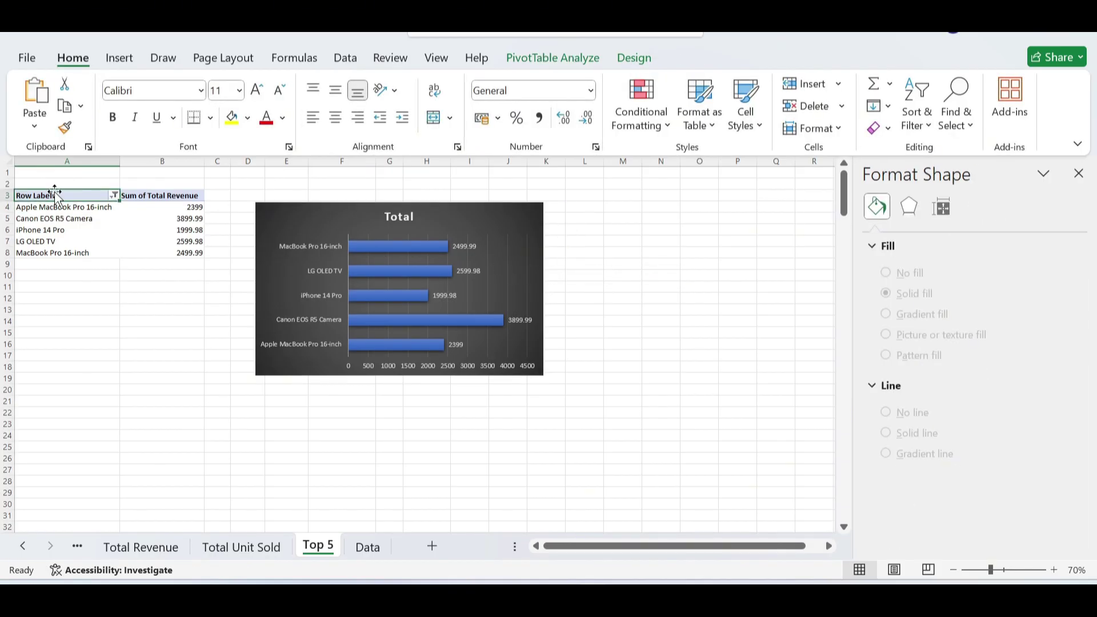
pyautogui.click(1079, 176)
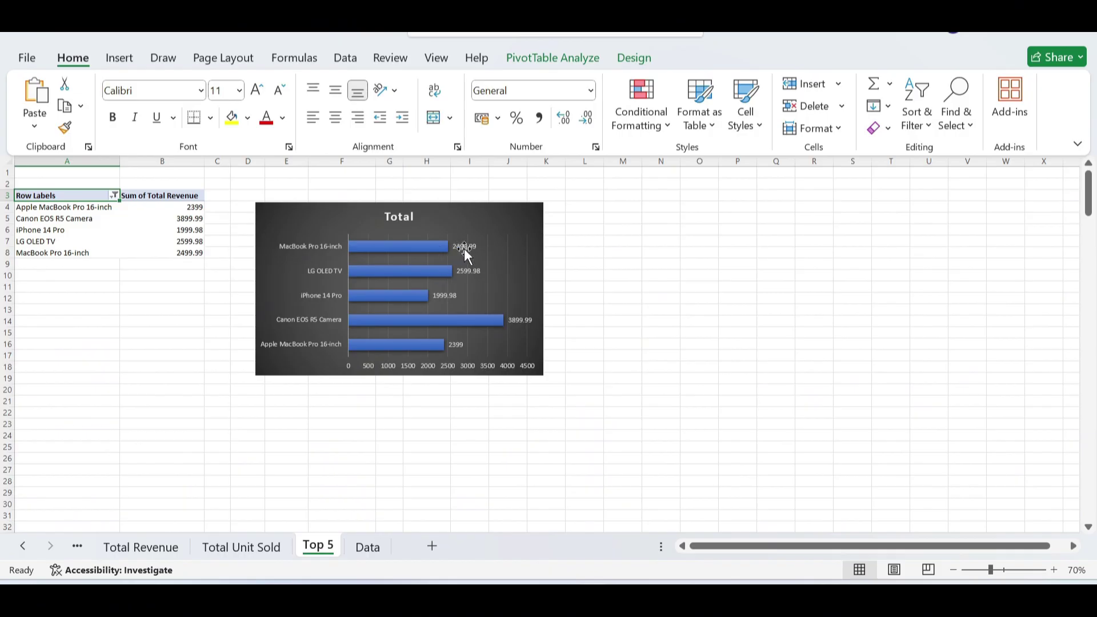
pyautogui.rightClick(60, 197)
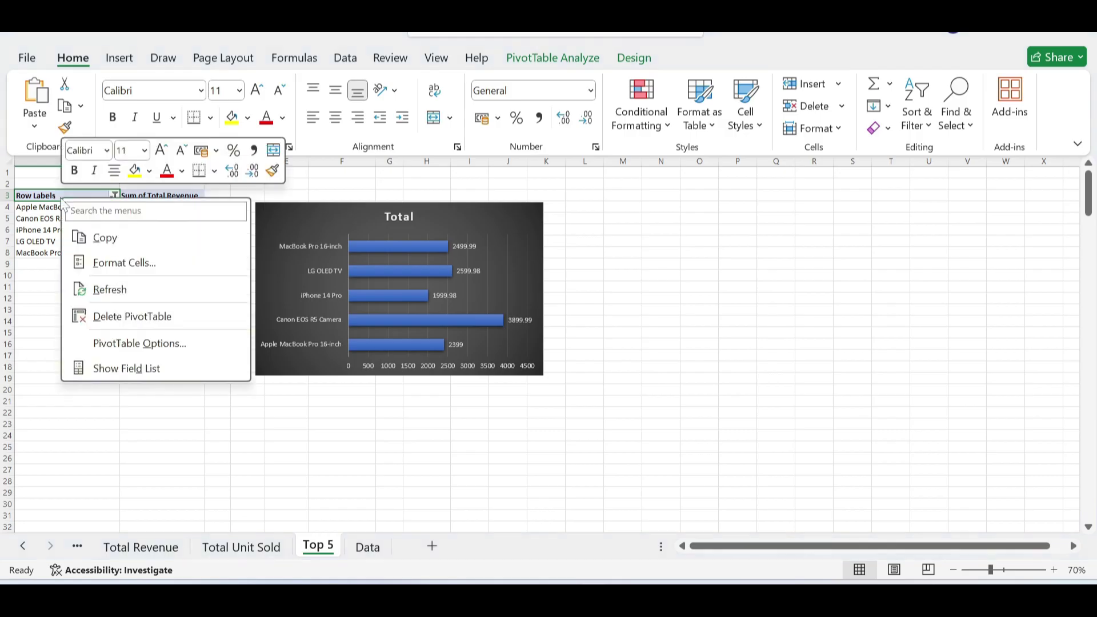
pyautogui.click(145, 367)
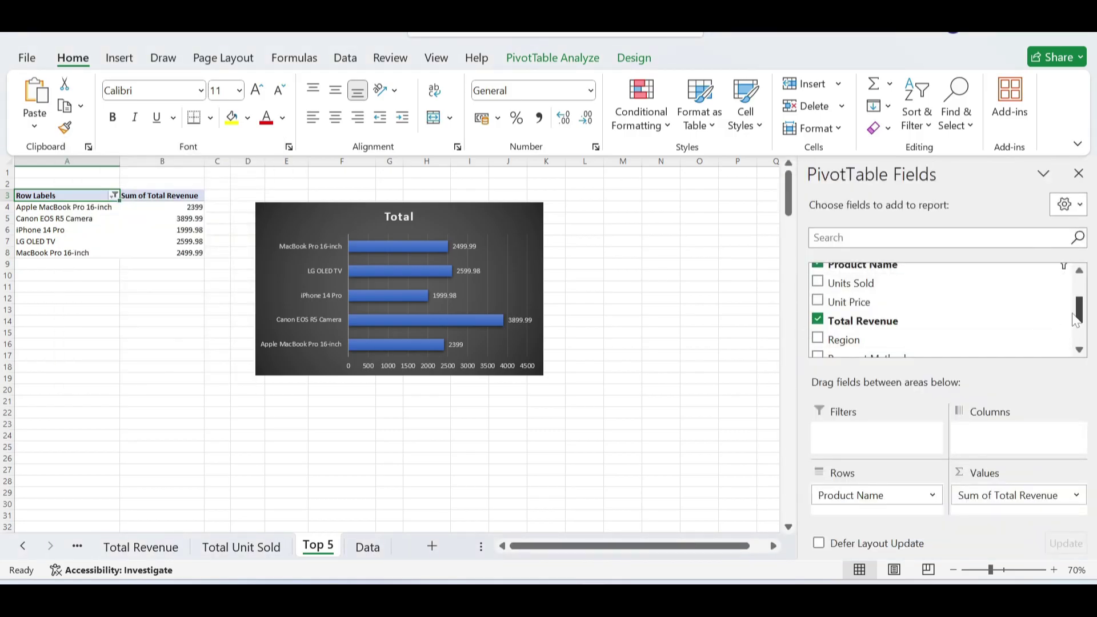
pyautogui.moveTo(1082, 317); pyautogui.dragTo(1081, 335)
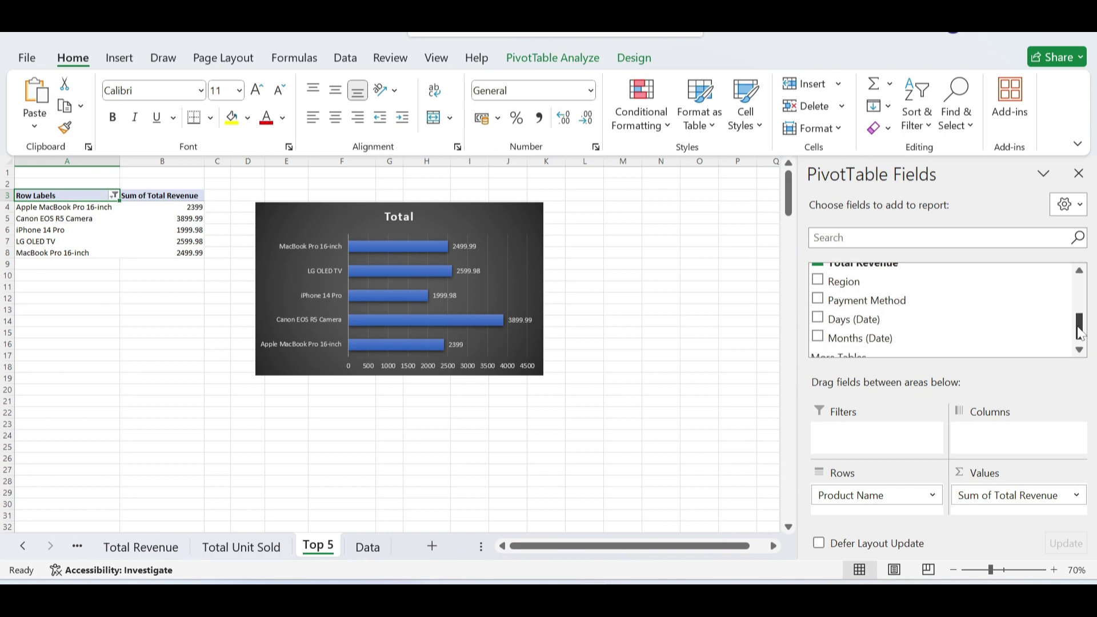
# - Set the number format of the Sum of Total Revenue value field to Currency with the $ English (United States) symbol
pyautogui.click(1078, 496)
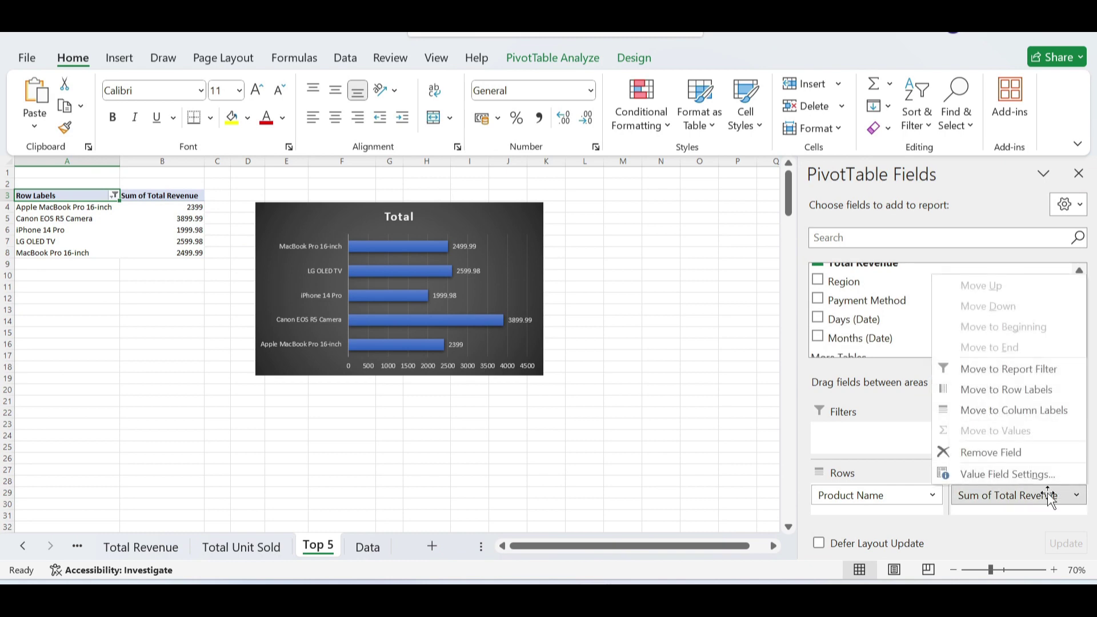
pyautogui.click(1007, 473)
pyautogui.click(144, 415)
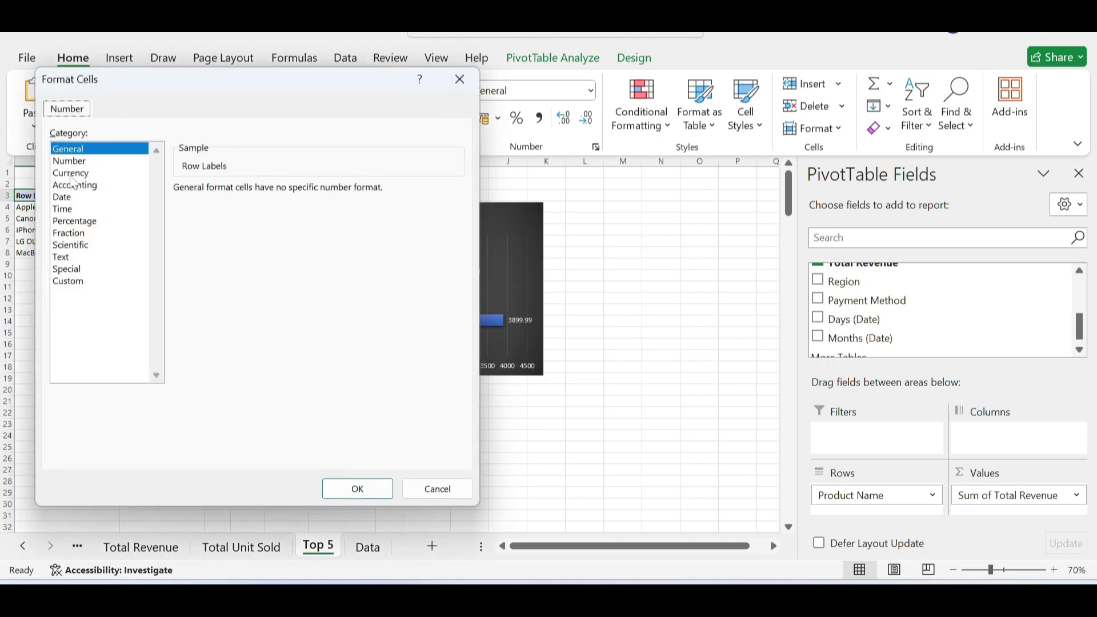
pyautogui.click(72, 175)
pyautogui.click(389, 215)
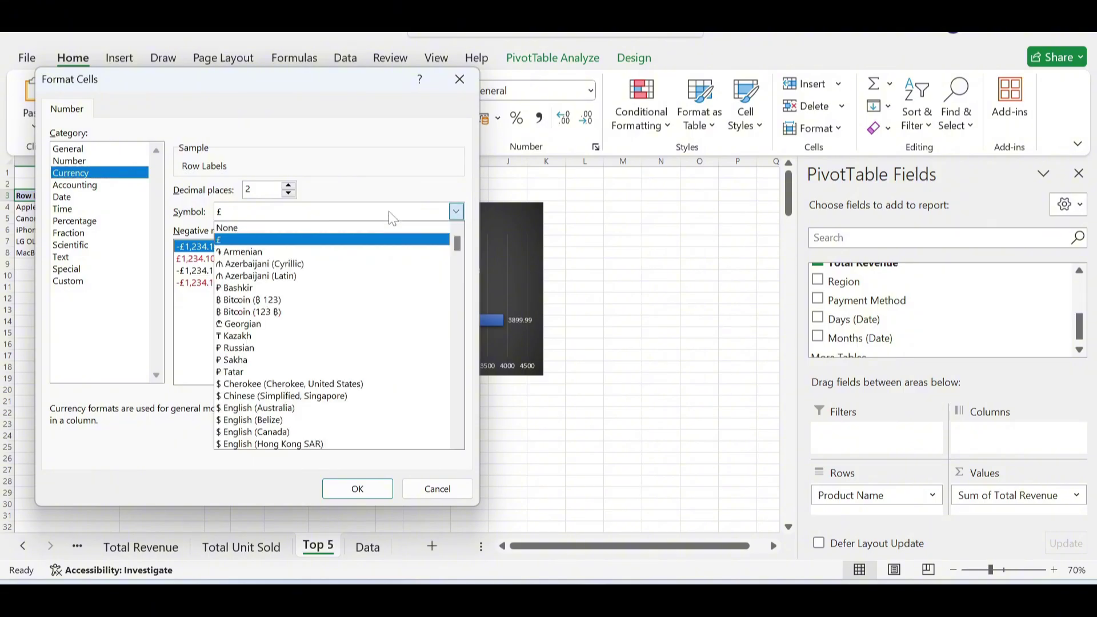
pyautogui.scroll(-6, 458, 248)
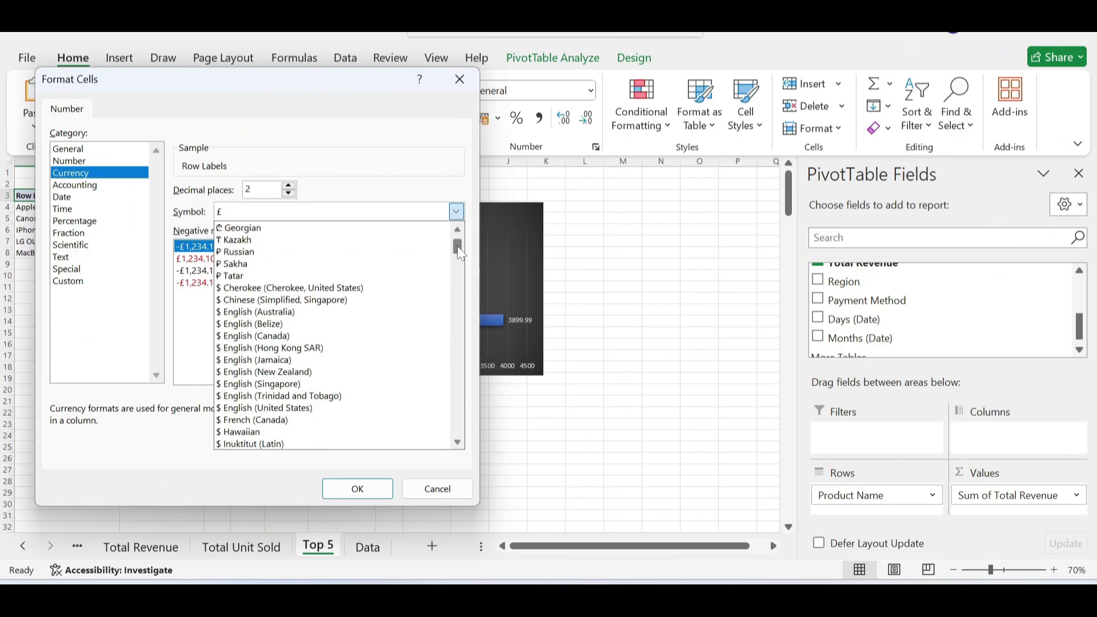
pyautogui.scroll(-1, 460, 255)
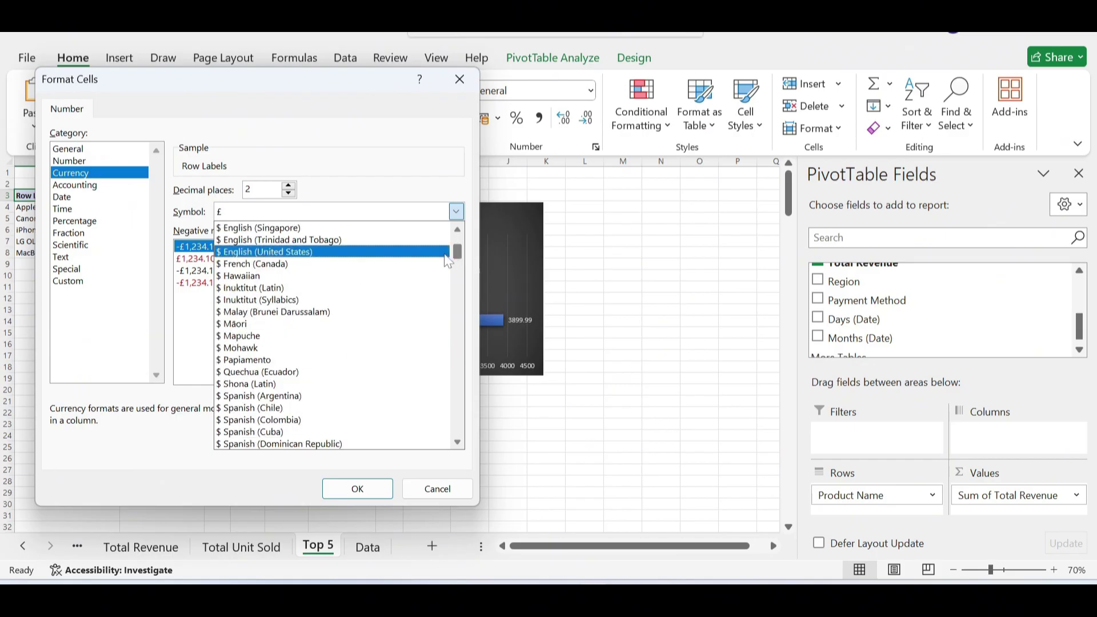
pyautogui.click(372, 248)
pyautogui.click(348, 489)
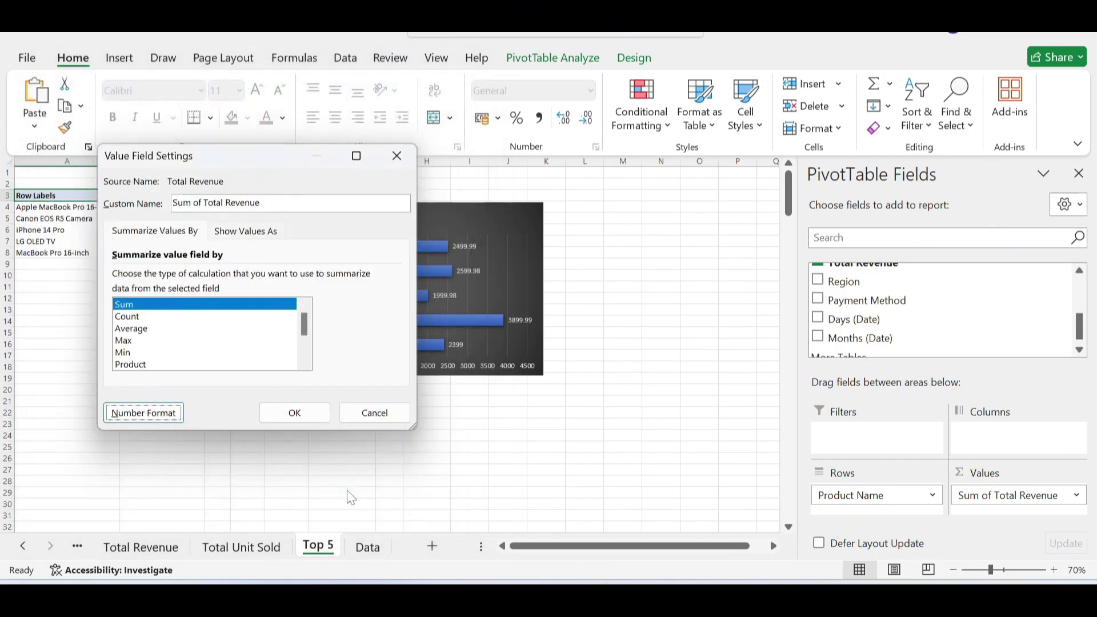
pyautogui.click(294, 413)
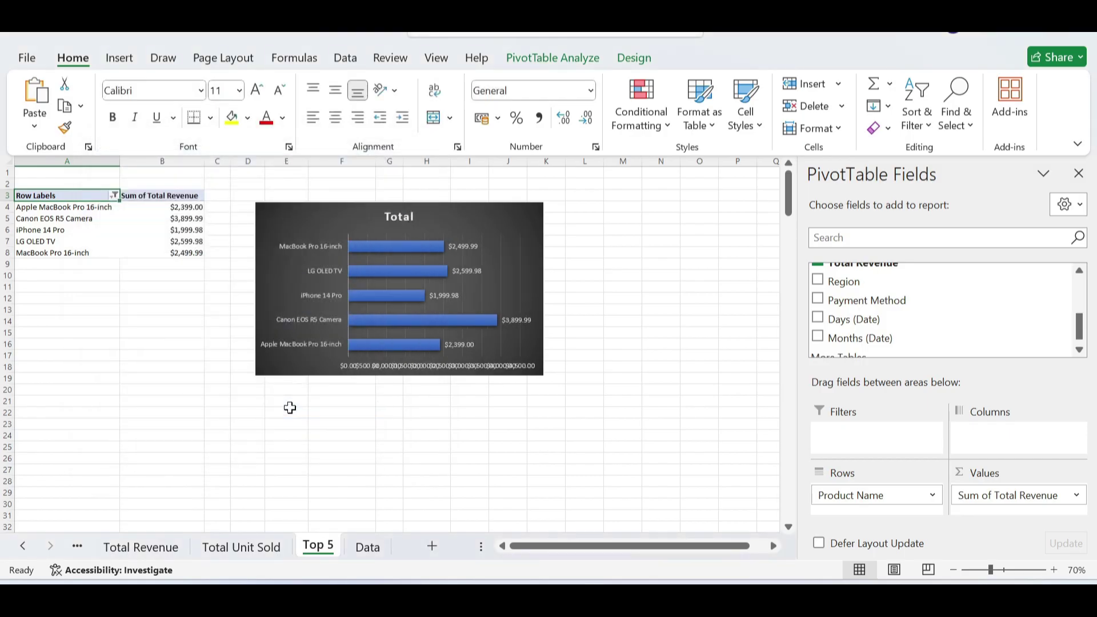
# - Set the bar chart's horizontal value axis numbers to 0 decimal places
pyautogui.click(438, 366)
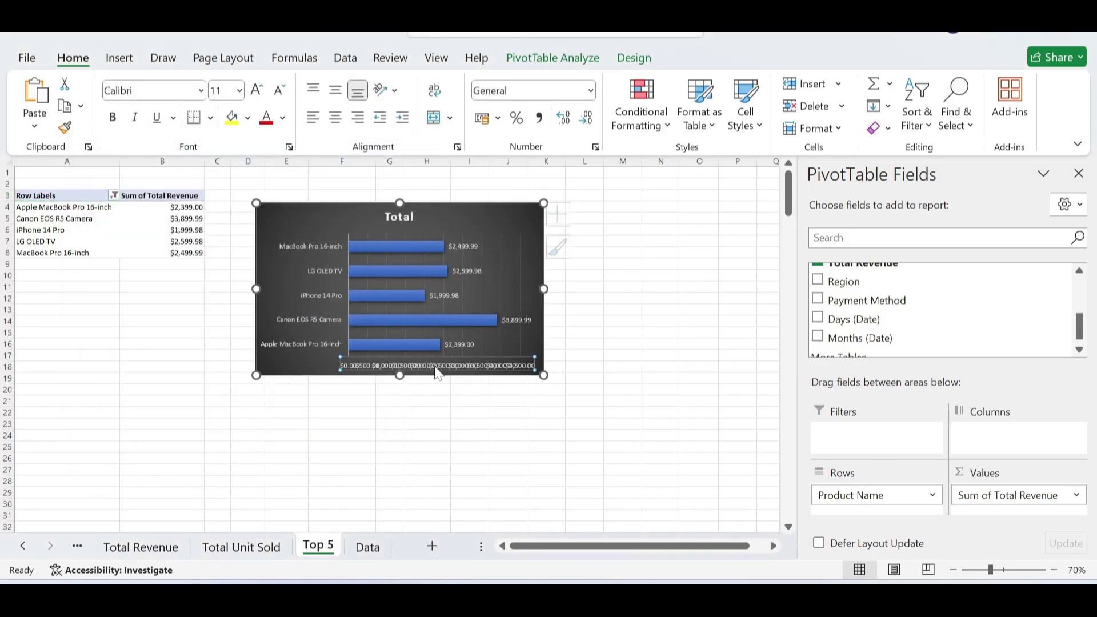
pyautogui.rightClick(437, 373)
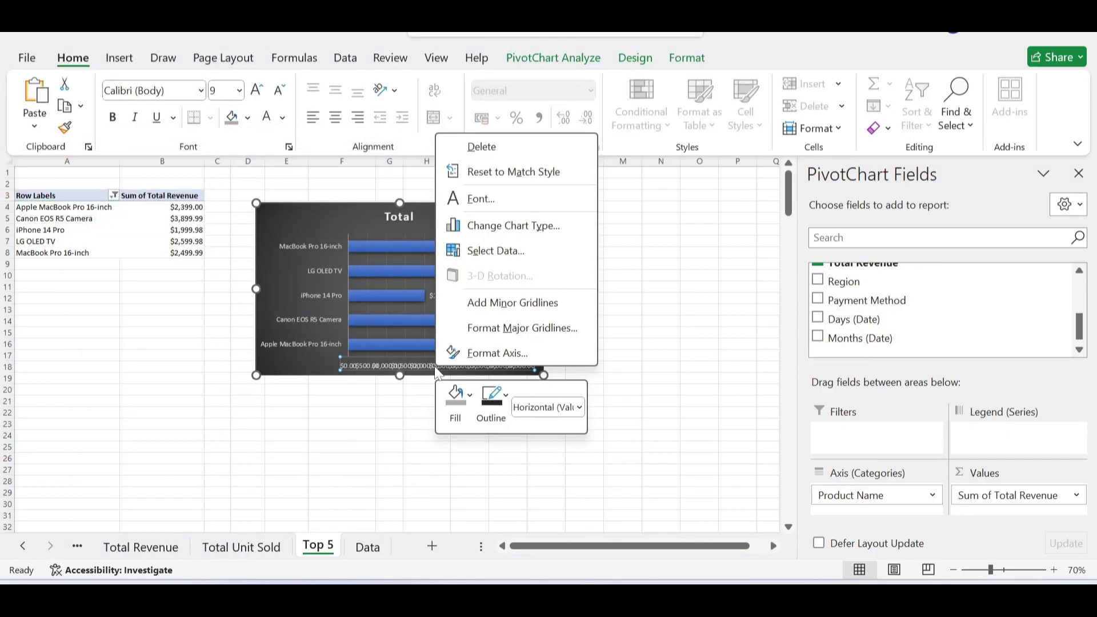
pyautogui.click(480, 354)
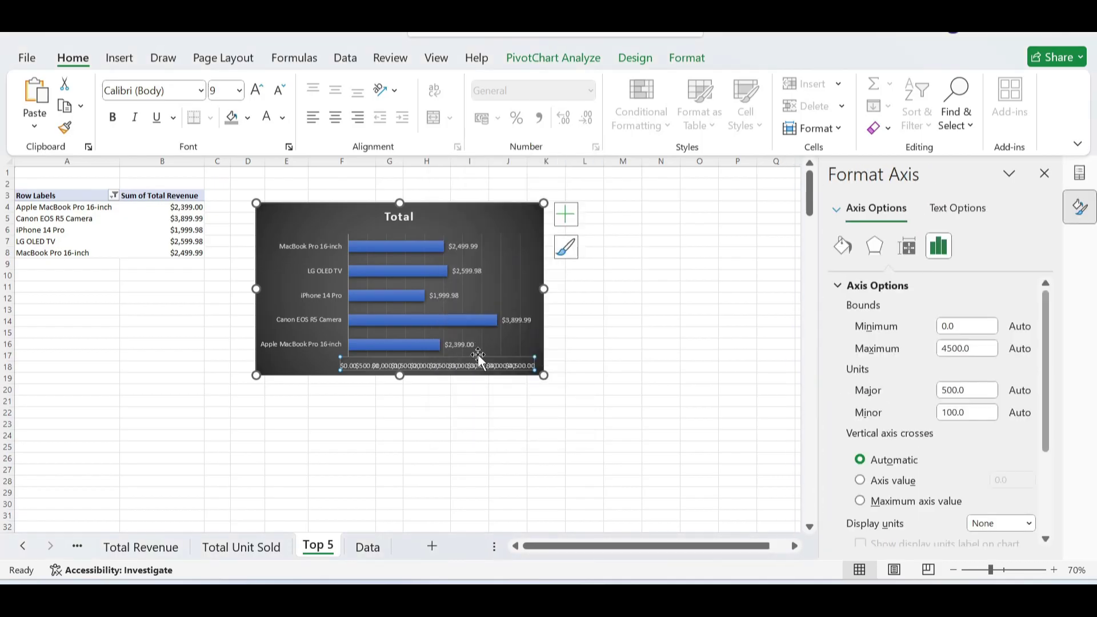
pyautogui.scroll(-3, 1049, 384)
pyautogui.scroll(-5, 1049, 384)
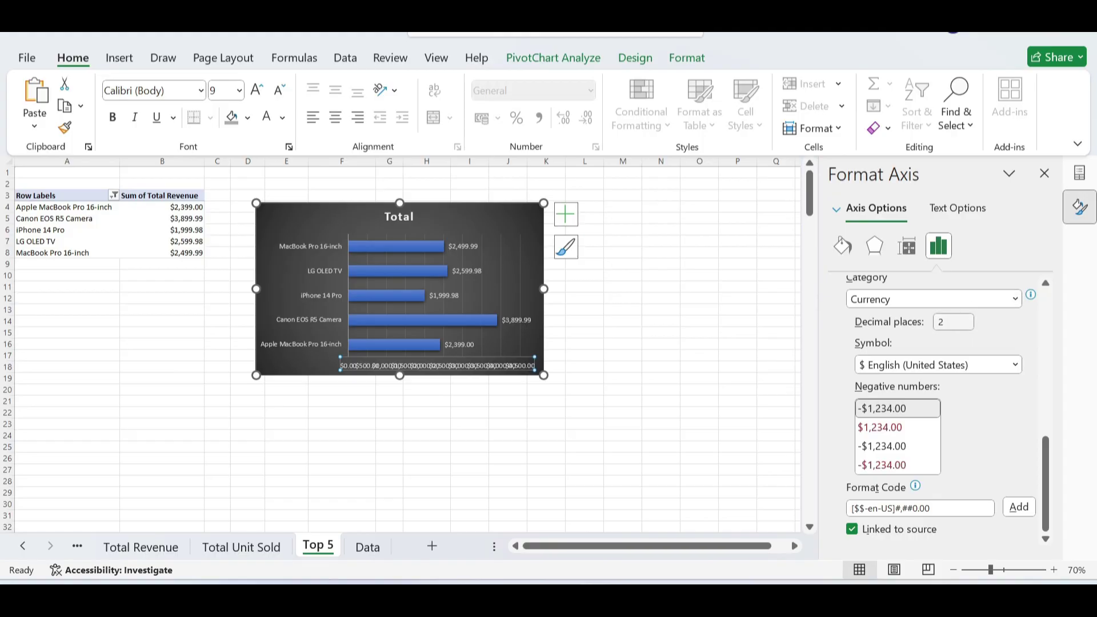
pyautogui.click(957, 324)
pyautogui.write('0')
pyautogui.press('Return')
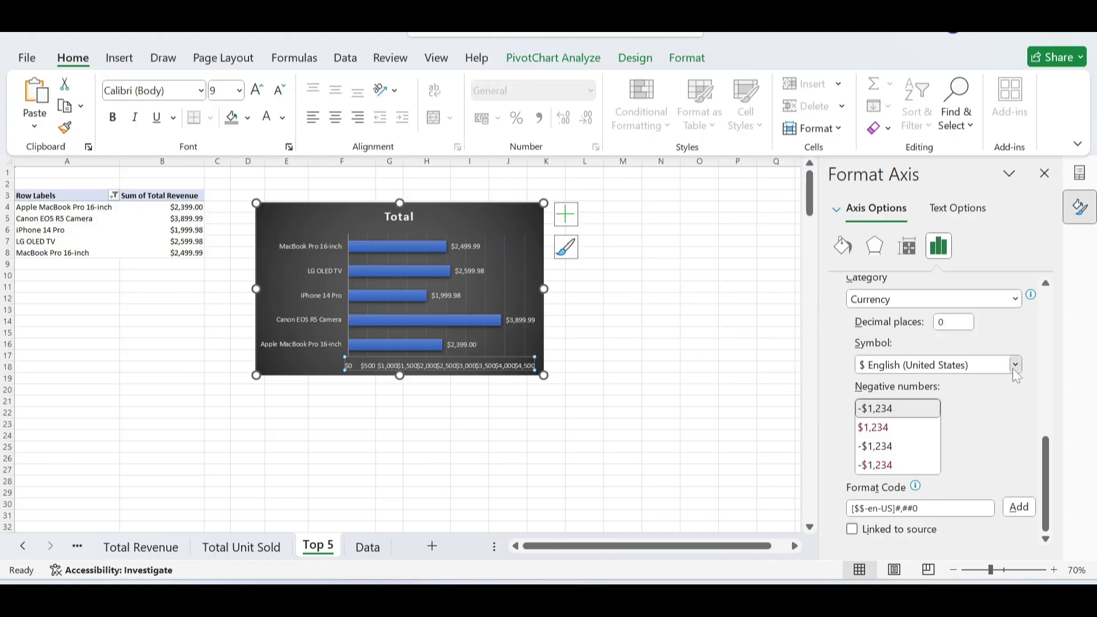
# - Remove the currency symbol from the horizontal value axis numbers by setting the symbol to None
pyautogui.click(1015, 366)
pyautogui.click(1015, 368)
pyautogui.click(1014, 369)
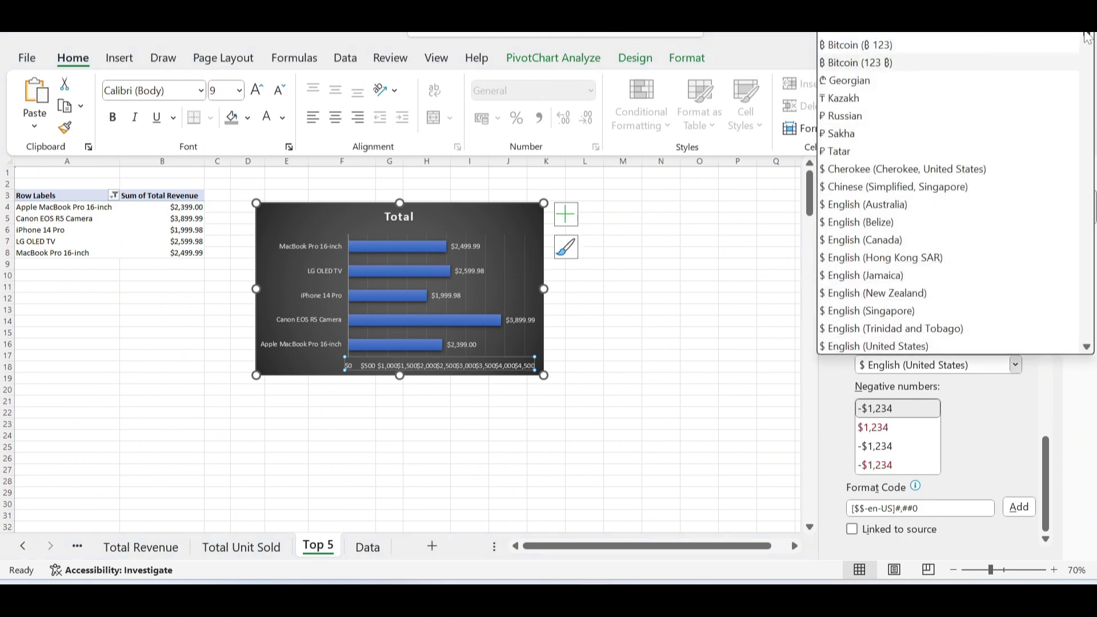
pyautogui.moveTo(1084, 32); pyautogui.dragTo(1085, 23)
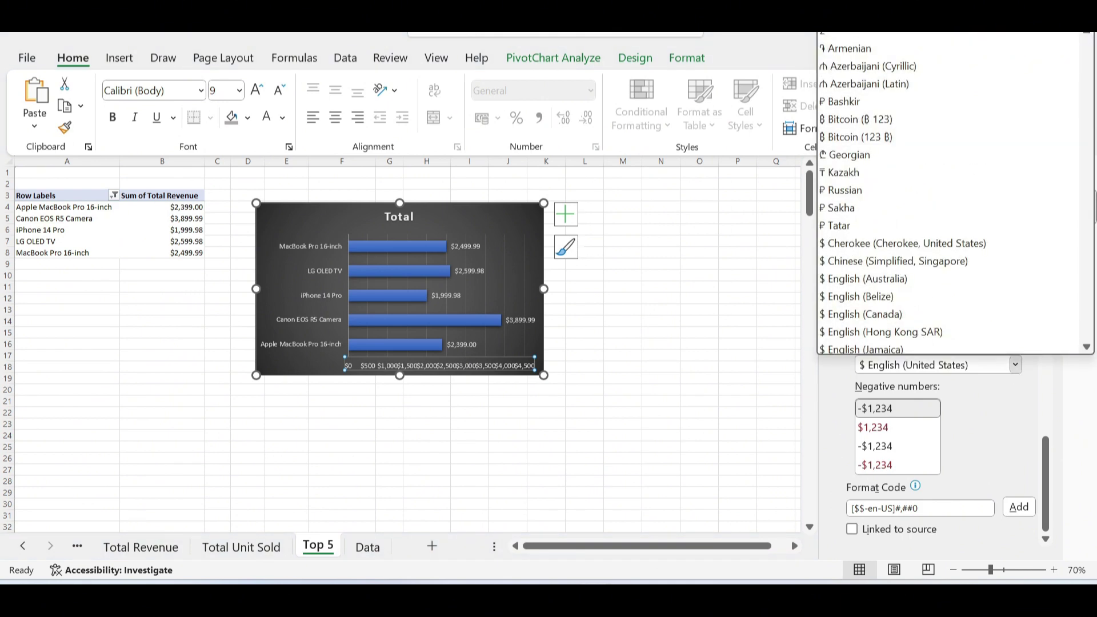
pyautogui.click(1000, 20)
pyautogui.click(661, 355)
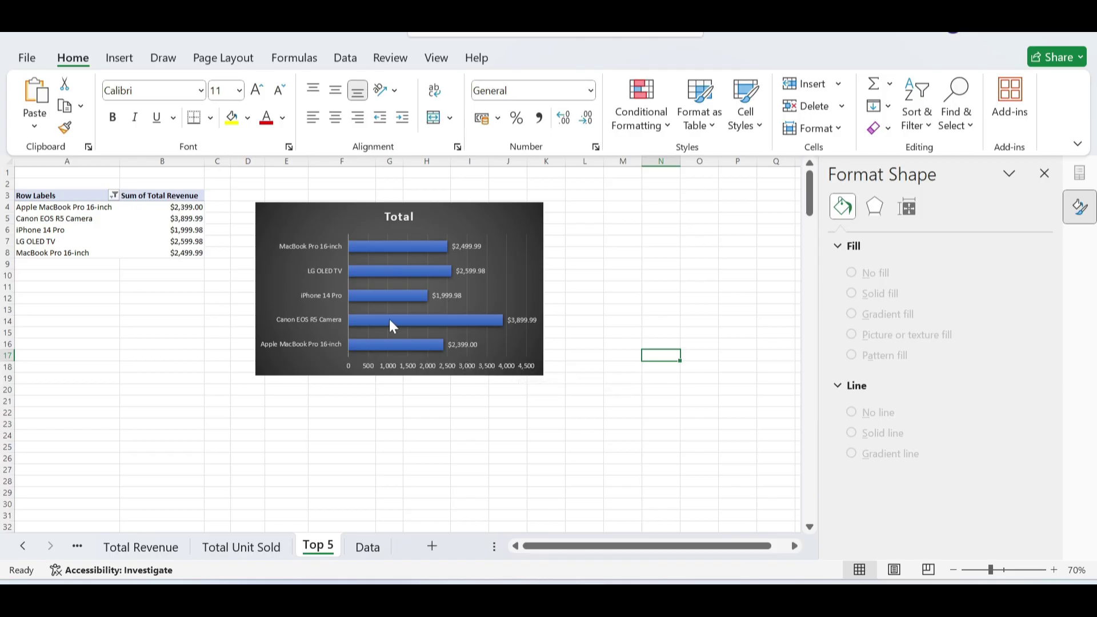
# - Add a primary horizontal axis title to the bar chart reading "USD"
pyautogui.click(482, 223)
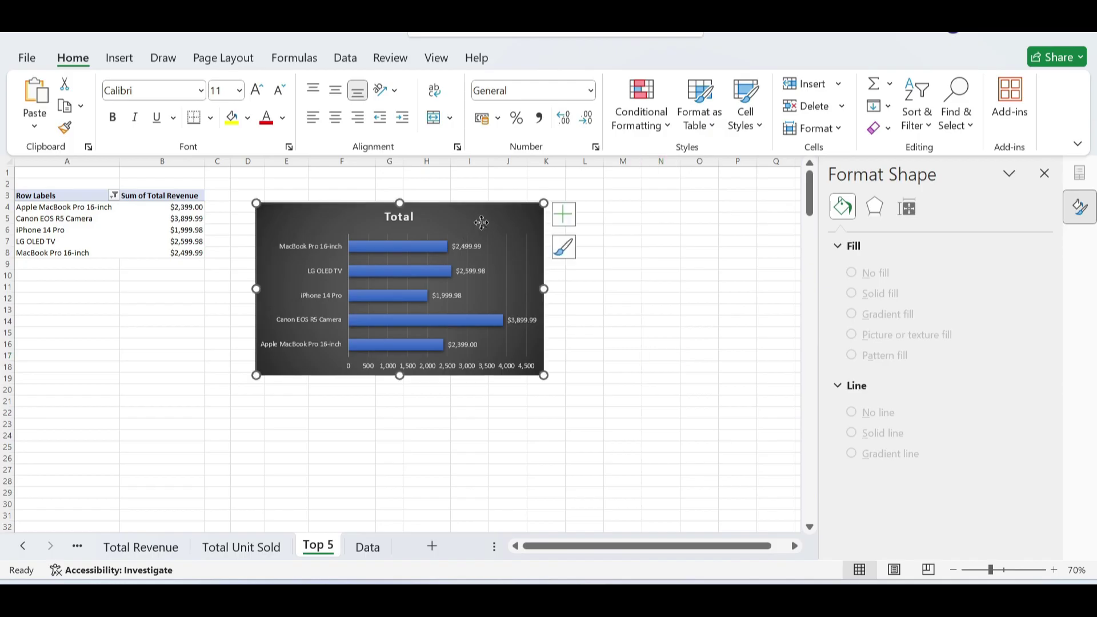
pyautogui.click(634, 57)
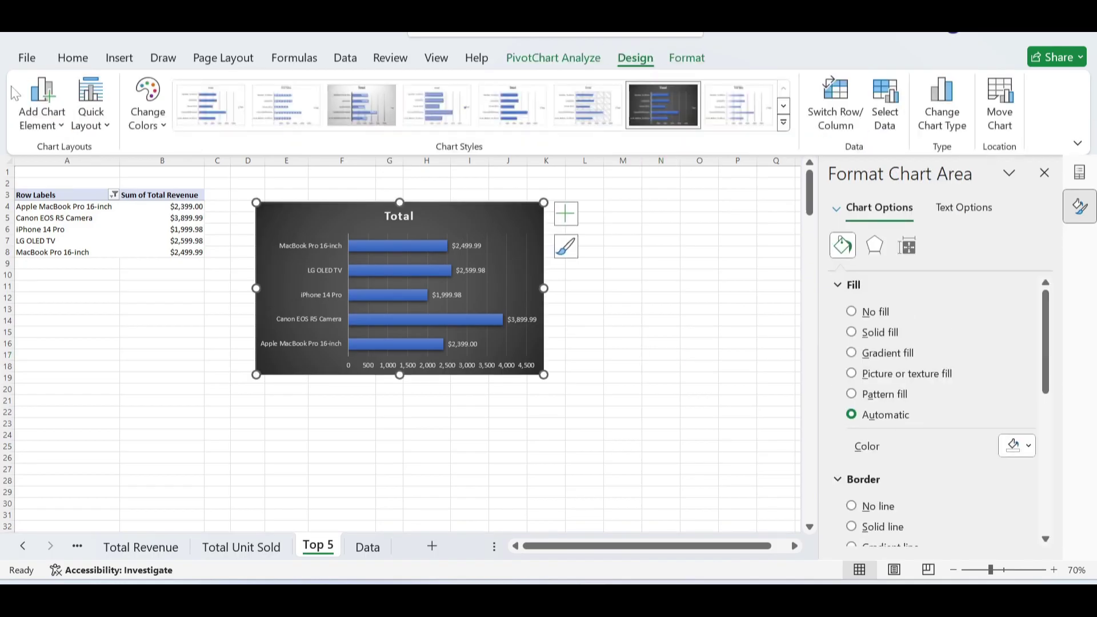
pyautogui.click(52, 122)
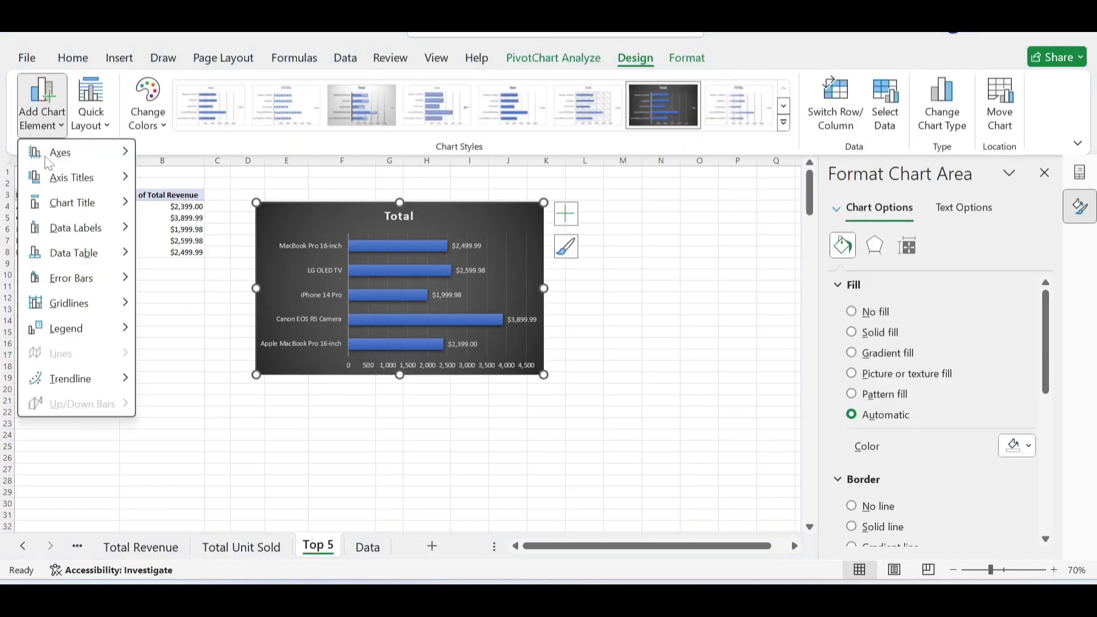
pyautogui.moveTo(74, 184)
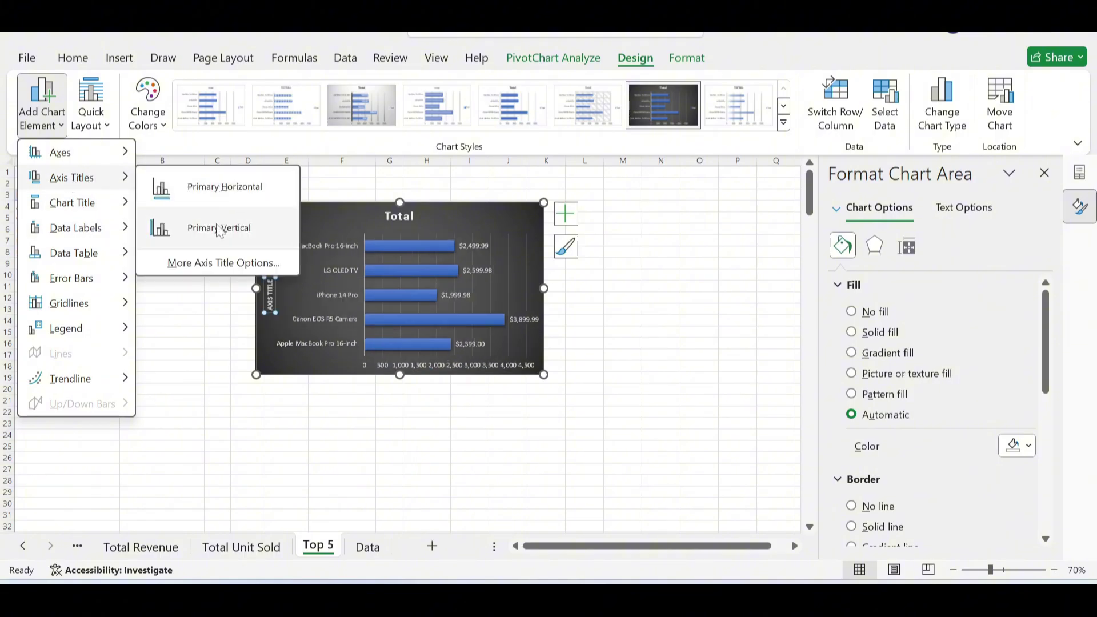
pyautogui.click(211, 189)
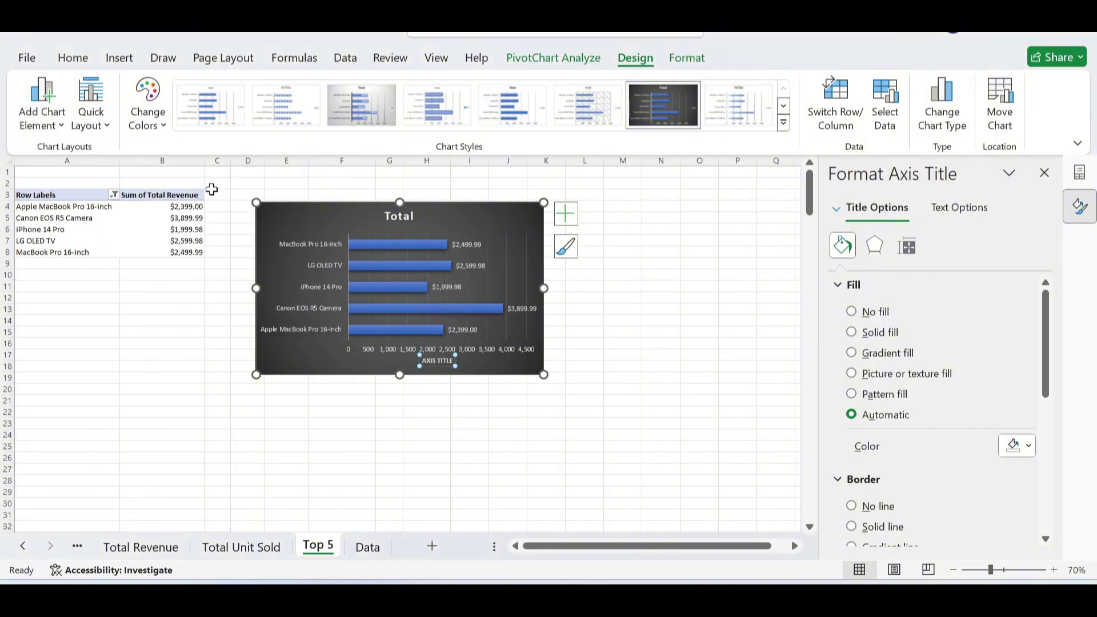
pyautogui.write('T')
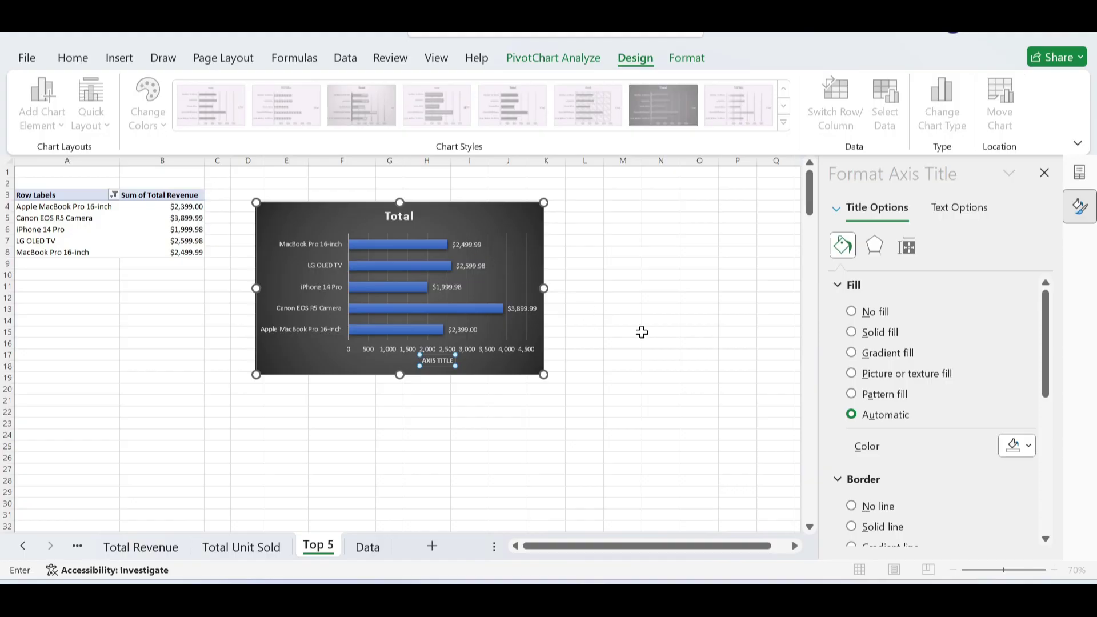
pyautogui.click(478, 369)
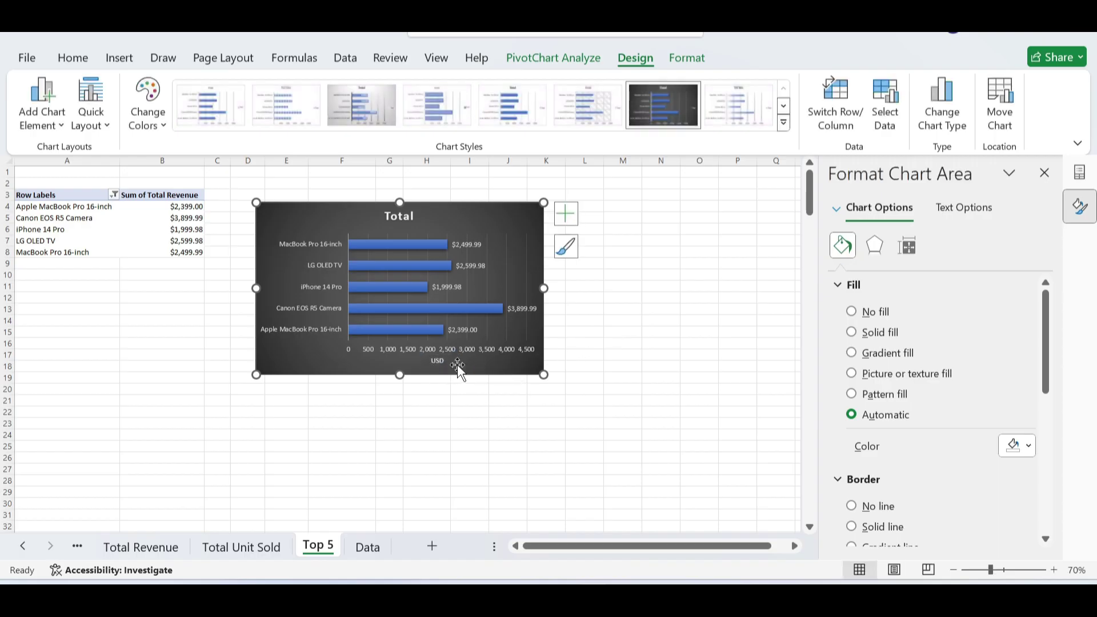
# - Replace the bar chart's title with "Top 5 products"
pyautogui.click(403, 216)
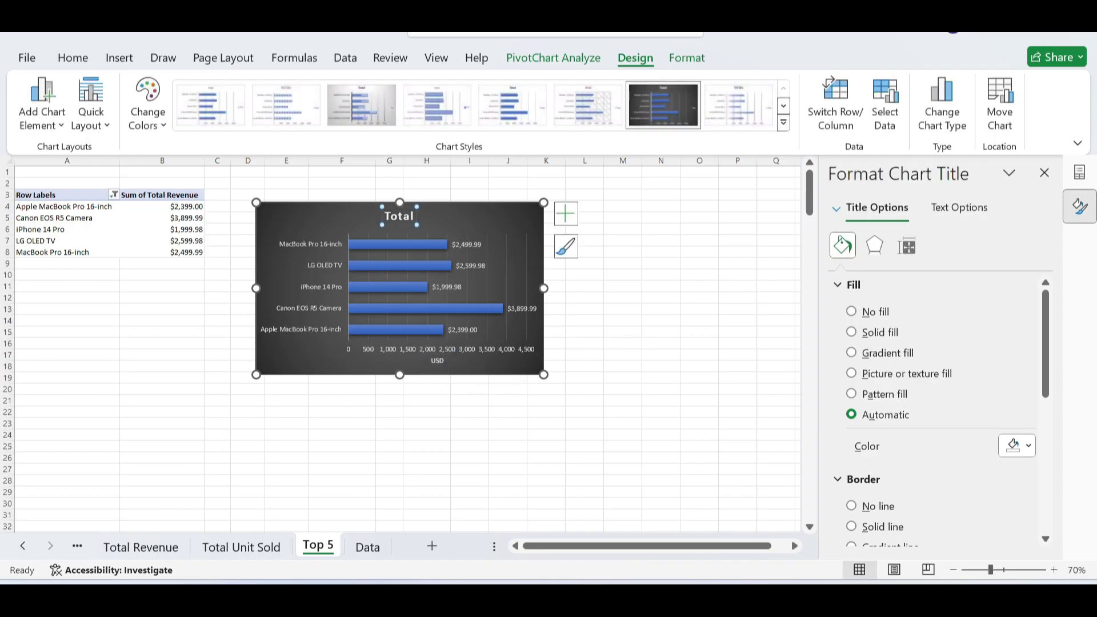
pyautogui.click(414, 216)
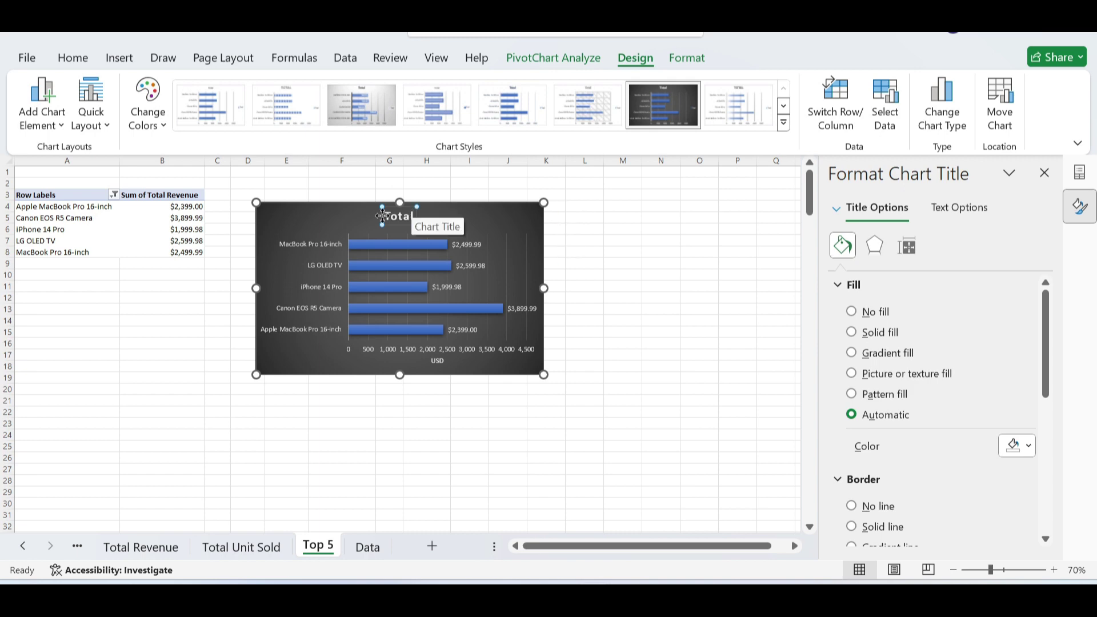
pyautogui.write('T')
pyautogui.press('BackSpace')
pyautogui.press('BackSpace')
pyautogui.press('BackSpace')
pyautogui.press('BackSpace')
pyautogui.press('BackSpace')
pyautogui.press('BackSpace')
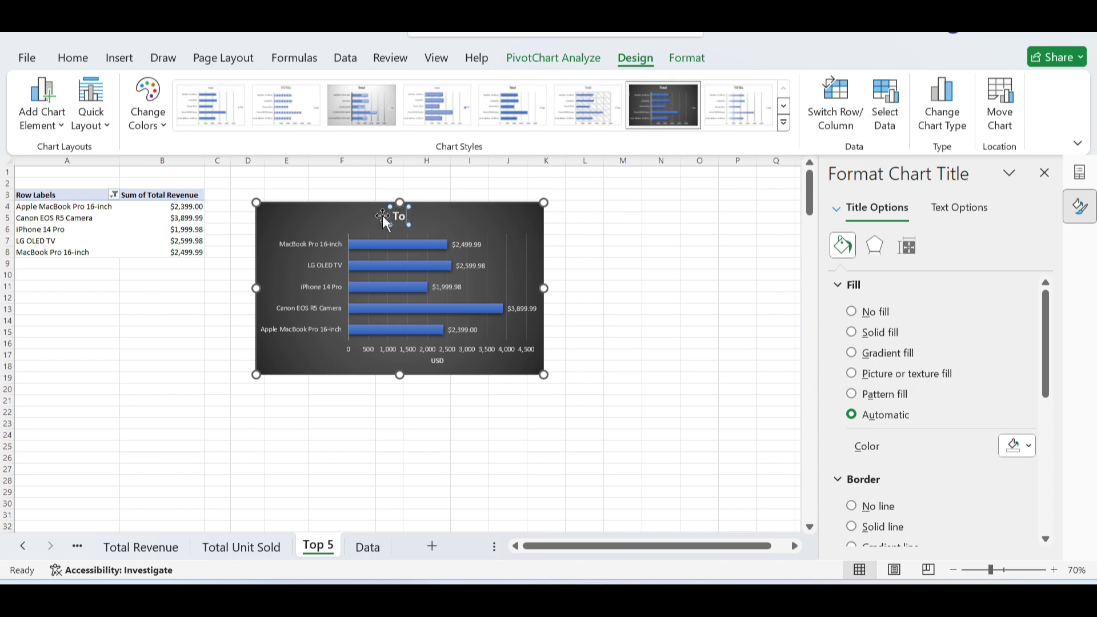
pyautogui.write('Top')
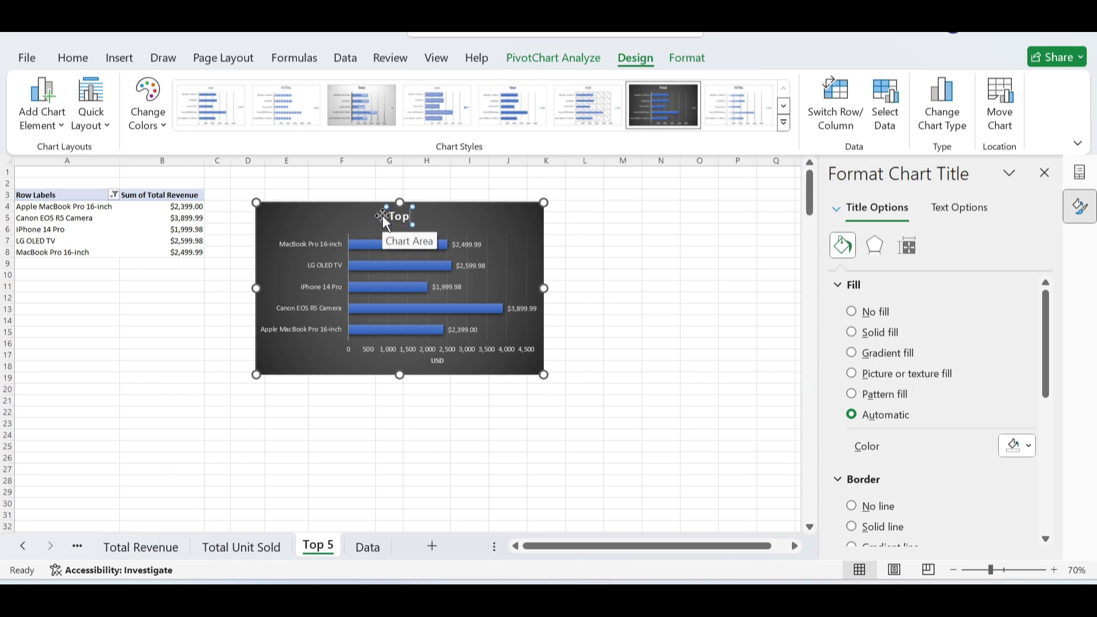
pyautogui.write(' 5 pe')
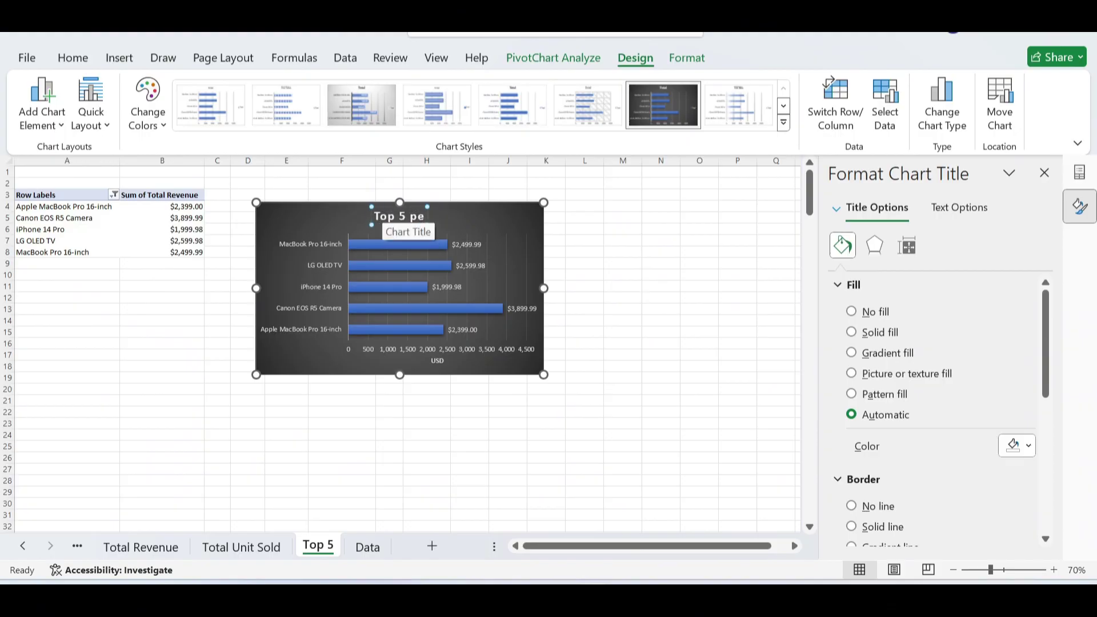
pyautogui.press('BackSpace')
pyautogui.write('roduc')
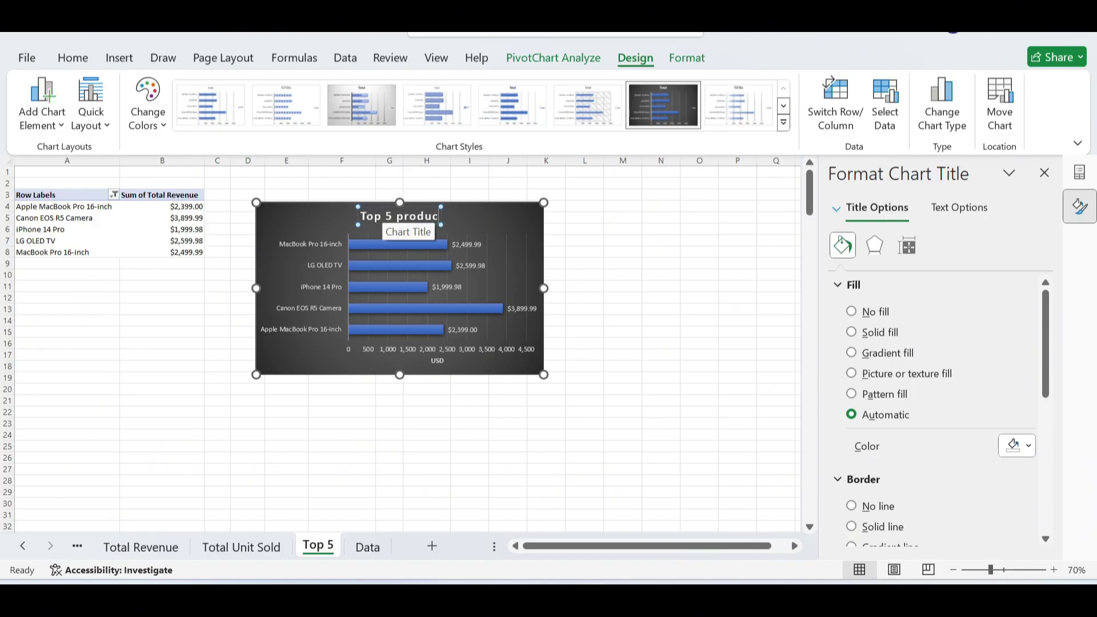
pyautogui.write('ts')
pyautogui.click(628, 263)
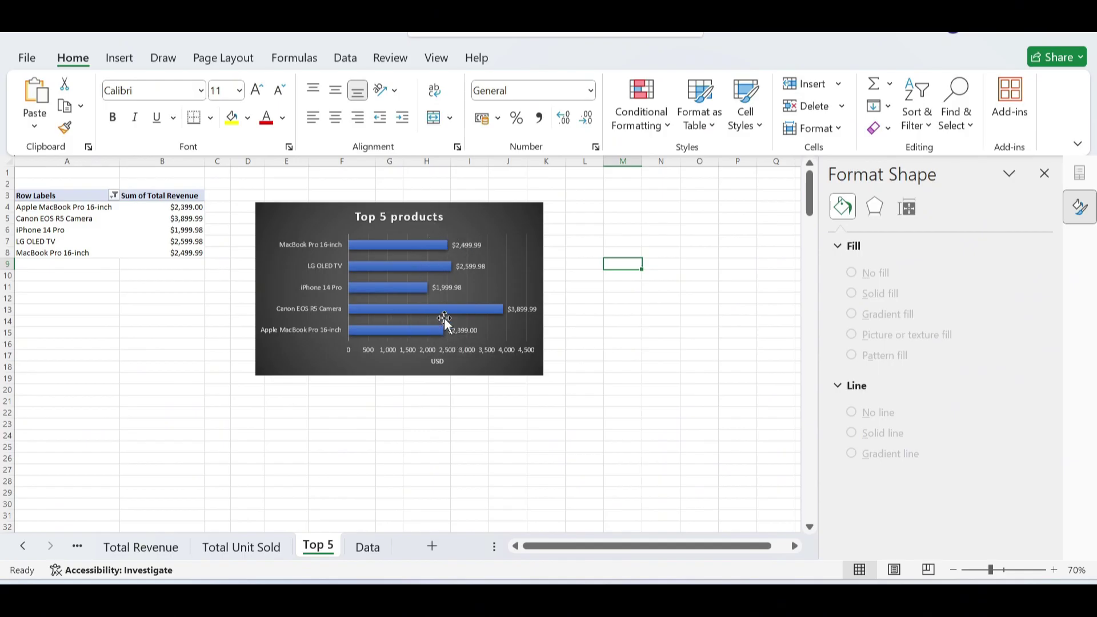
# - Sort the Top 5 PivotTable's product names in ascending order by Sum of Total Revenue
pyautogui.click(501, 235)
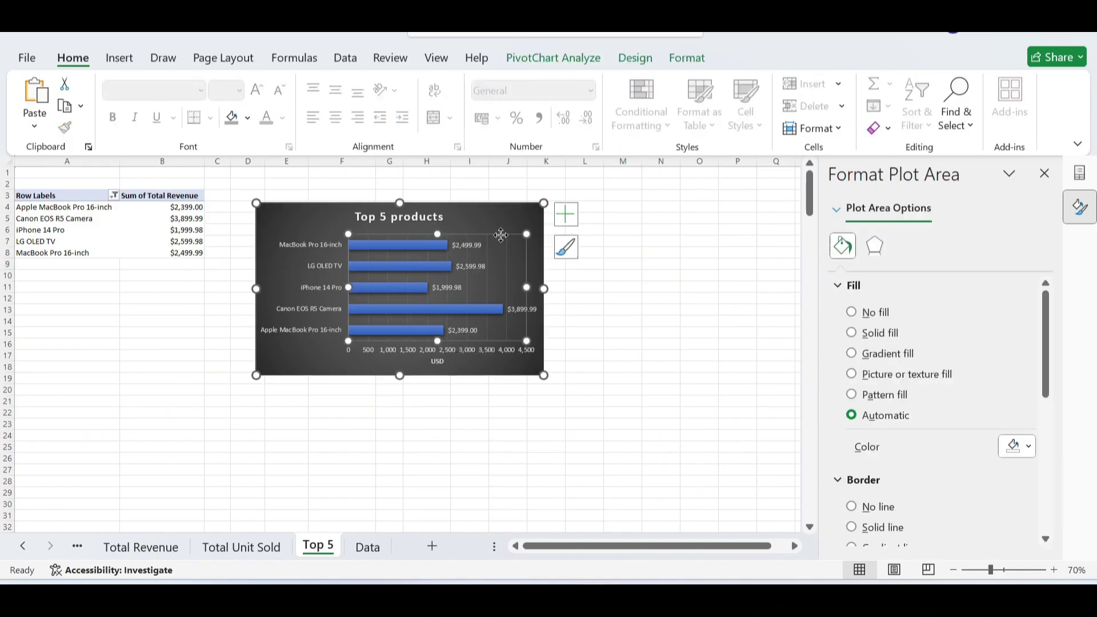
pyautogui.click(114, 195)
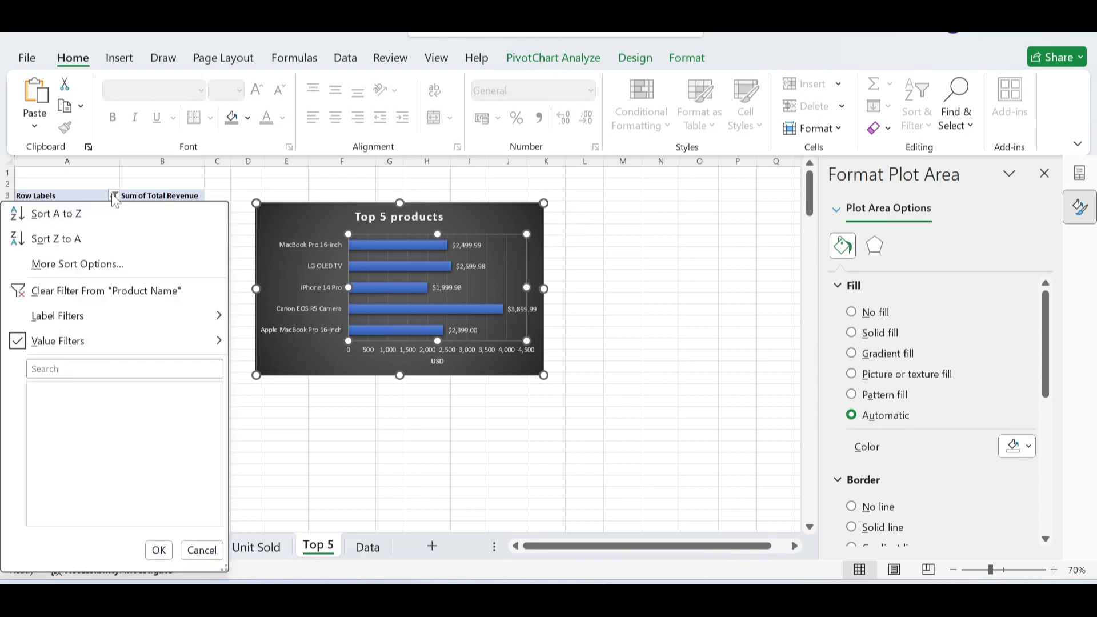
pyautogui.click(76, 264)
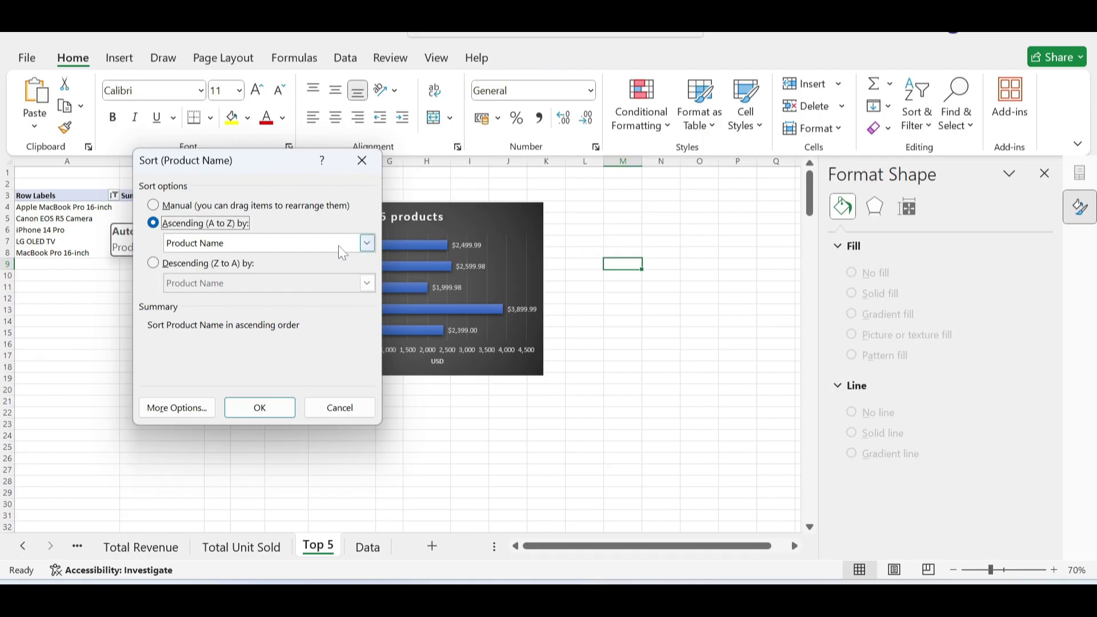
pyautogui.click(367, 243)
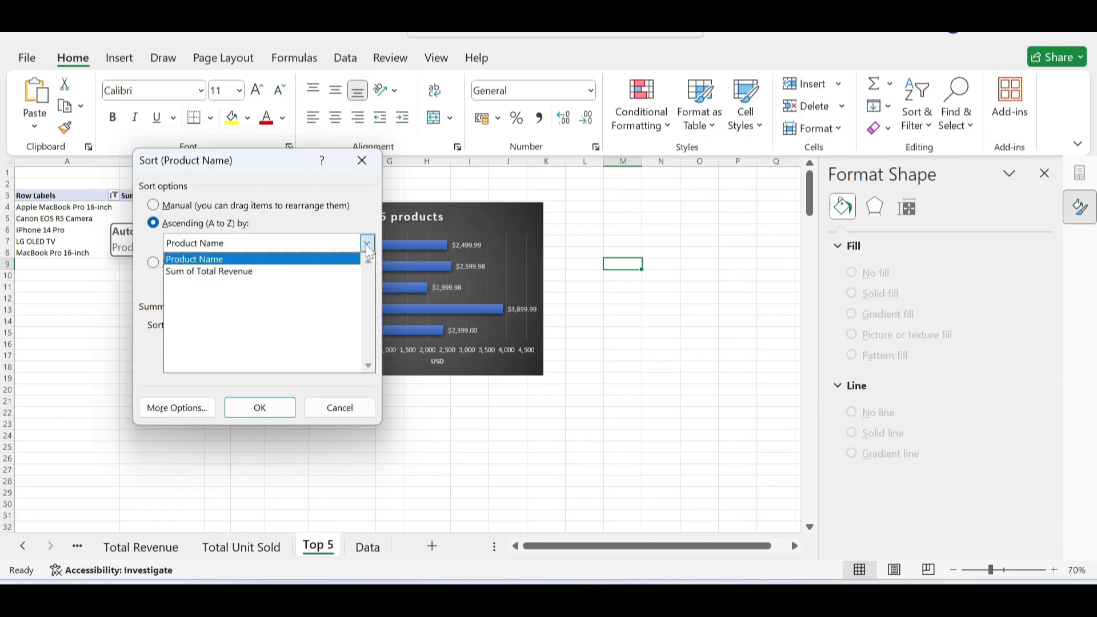
pyautogui.click(290, 272)
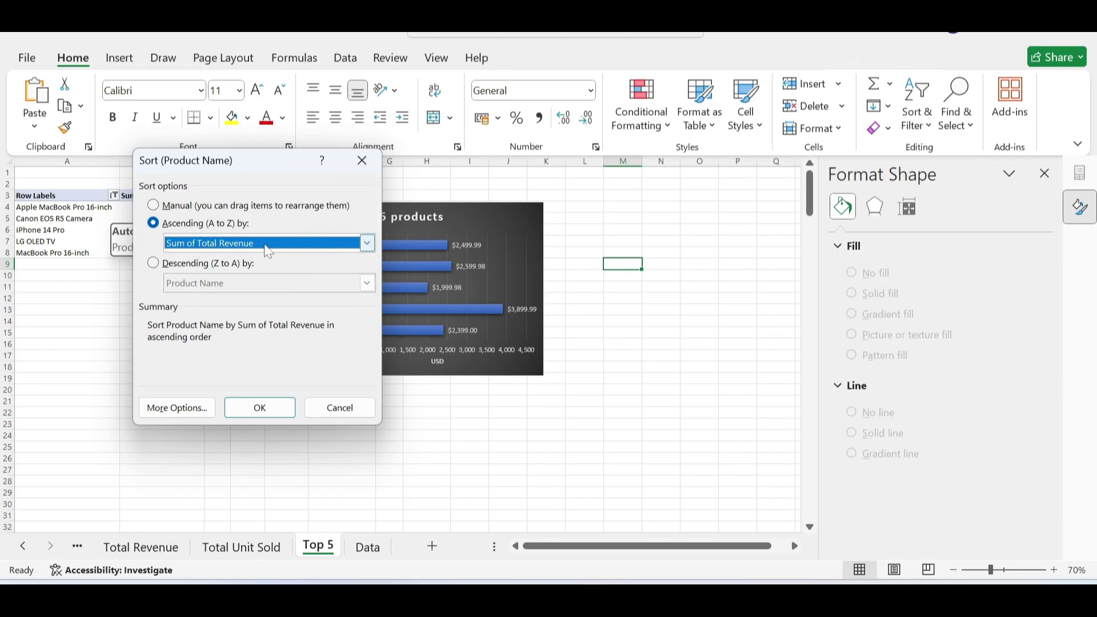
pyautogui.click(263, 406)
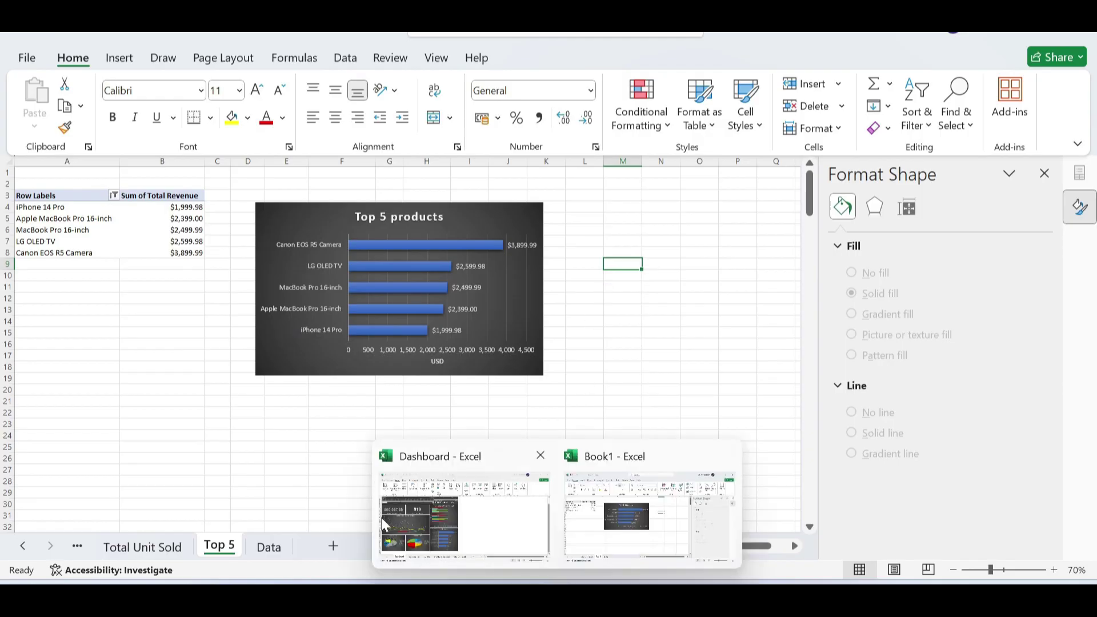
# - Switch to the Dashboard workbook to examine its finished pie charts, and return to Book1
pyautogui.click(384, 524)
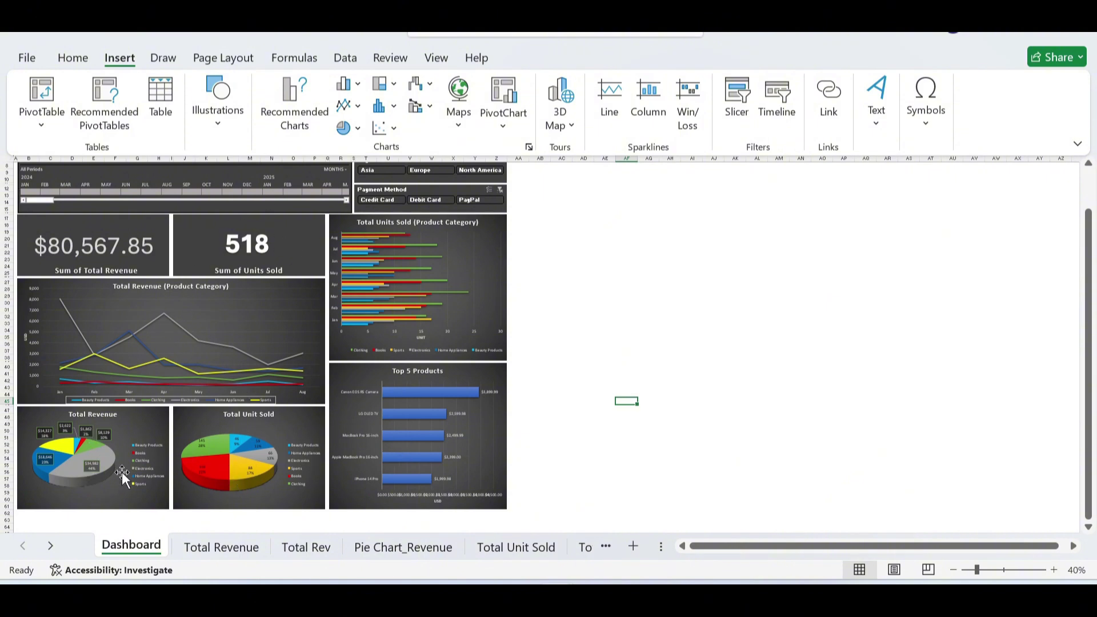
pyautogui.moveTo(557, 600)
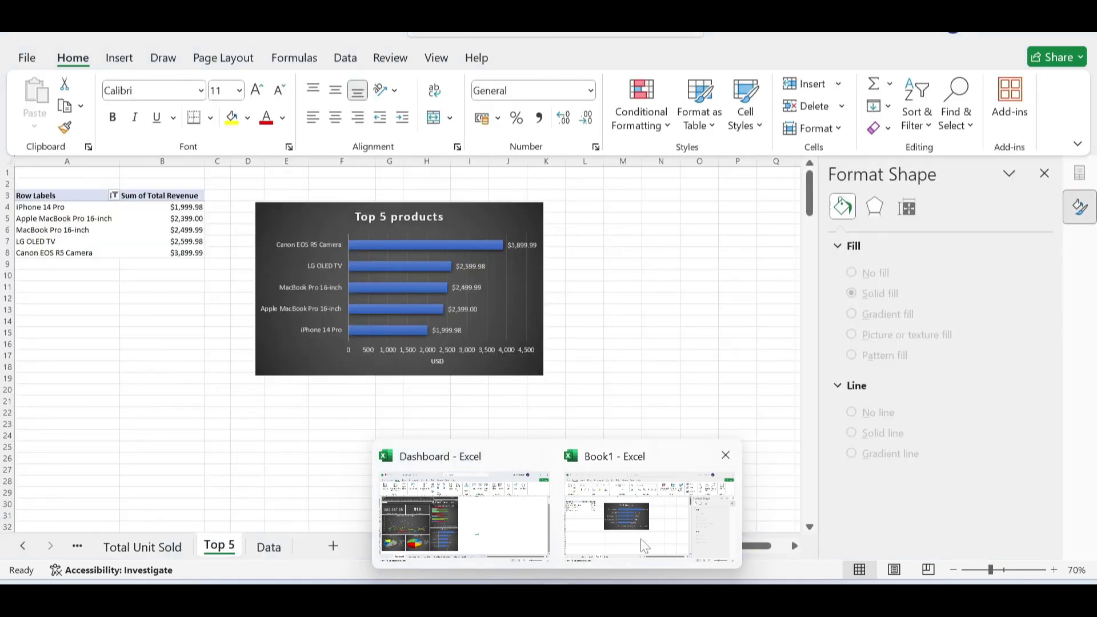
pyautogui.click(649, 540)
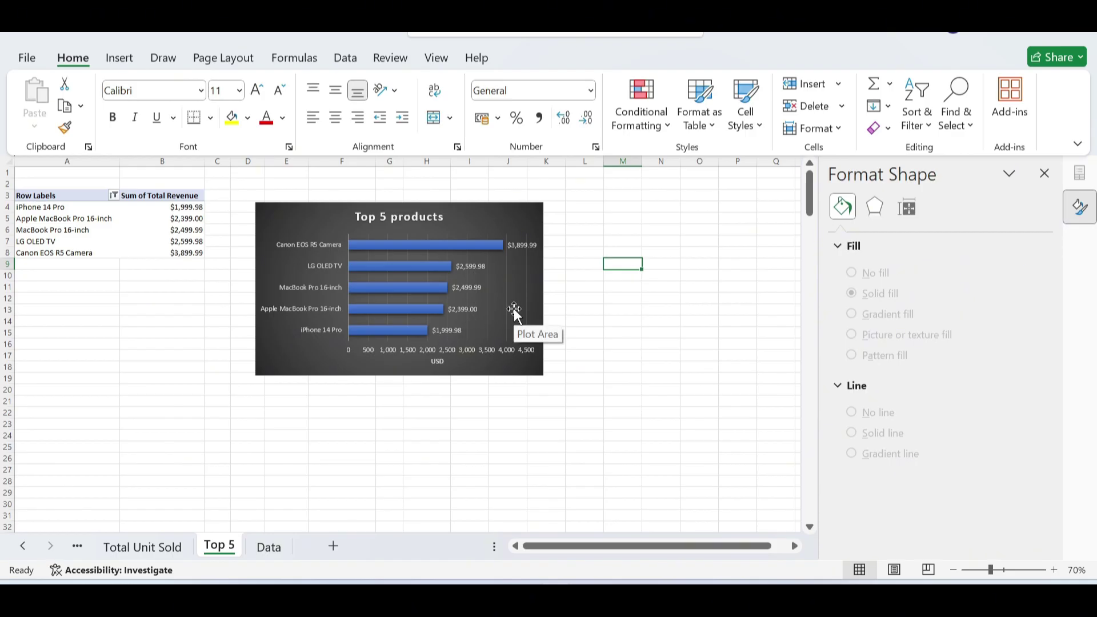
# - Duplicate the Top 5 sheet before the Data sheet and name the copy "Pie_revenue"
pyautogui.click(342, 424)
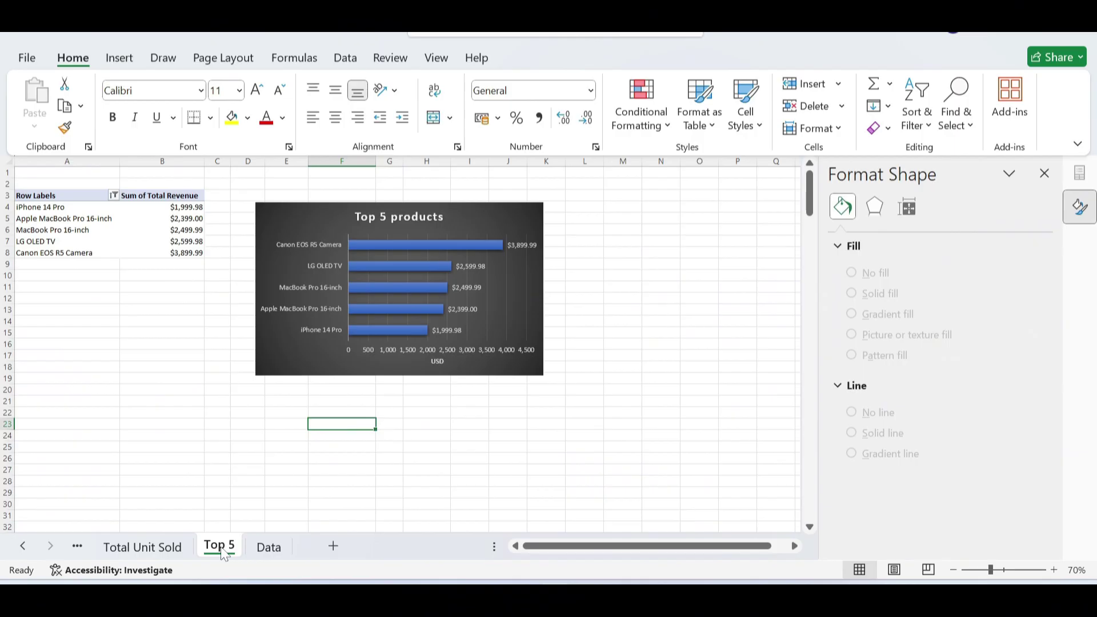
pyautogui.moveTo(222, 553); pyautogui.dragTo(283, 549)
pyautogui.doubleClick(286, 547)
pyautogui.write('Pie_')
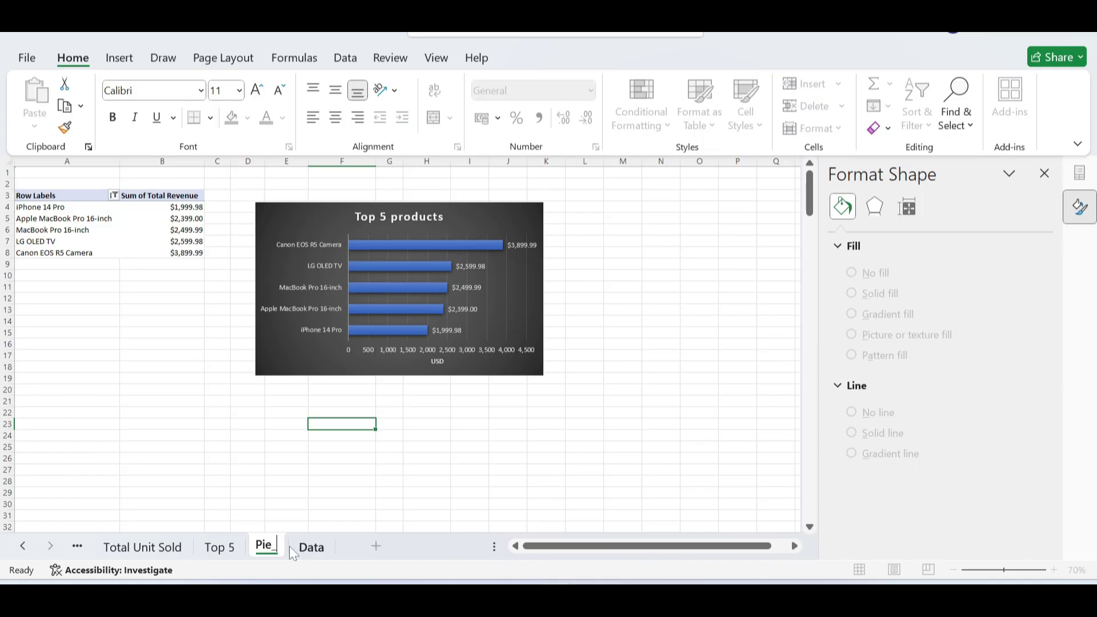
pyautogui.write('revenu')
pyautogui.write('e')
pyautogui.press('Return')
# - Delete the copied bar chart from Pie_revenue and replace Product Name with Product Category in the PivotTable's rows
pyautogui.click(480, 221)
pyautogui.press('Delete')
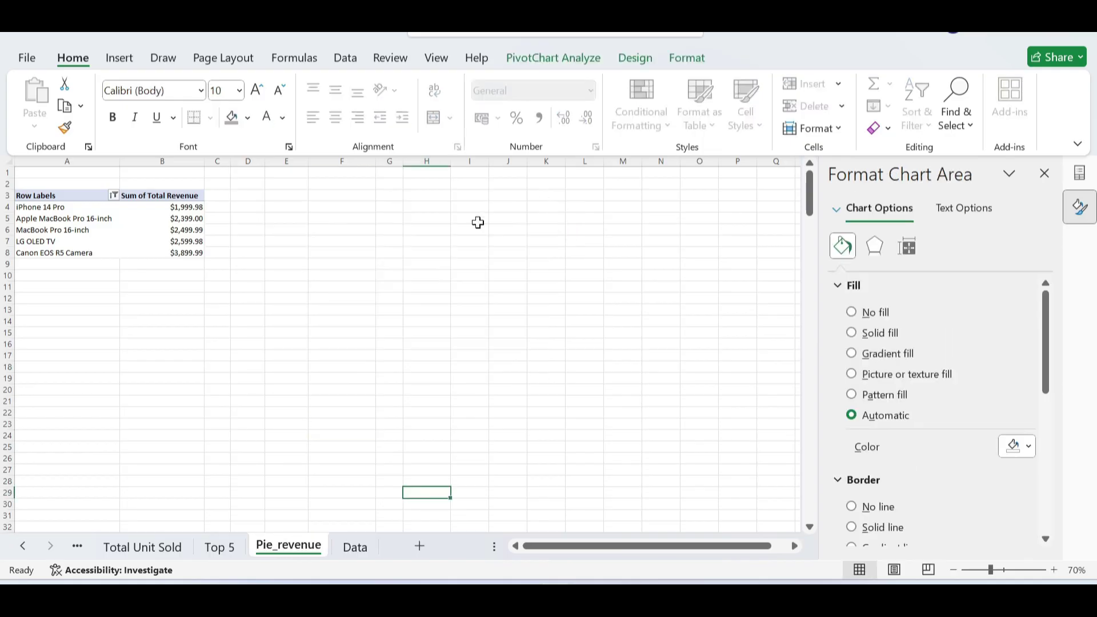
pyautogui.click(1044, 172)
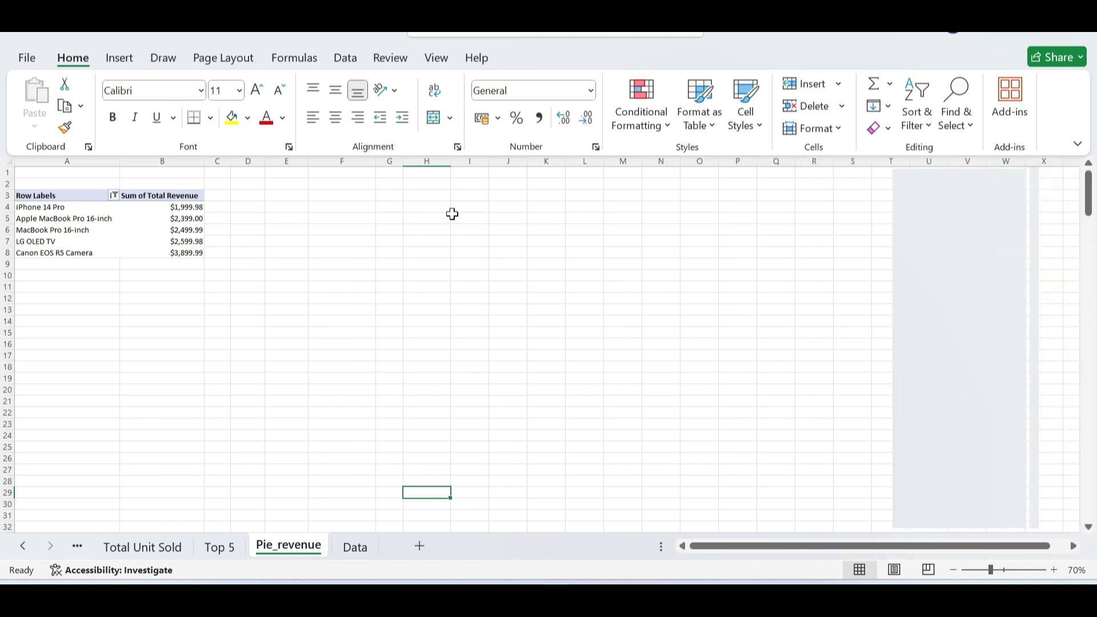
pyautogui.click(64, 197)
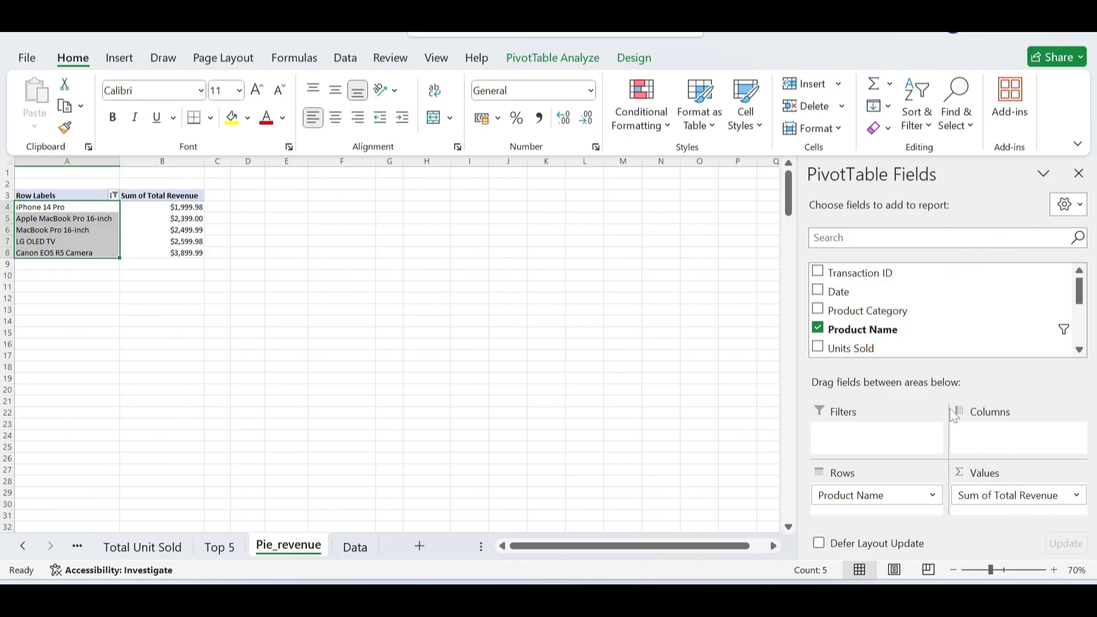
pyautogui.moveTo(875, 496)
pyautogui.mouseDown()
pyautogui.moveTo(922, 342)
pyautogui.moveTo(893, 313)
pyautogui.moveTo(852, 463)
pyautogui.moveTo(869, 517)
pyautogui.moveTo(853, 497)
pyautogui.mouseUp()
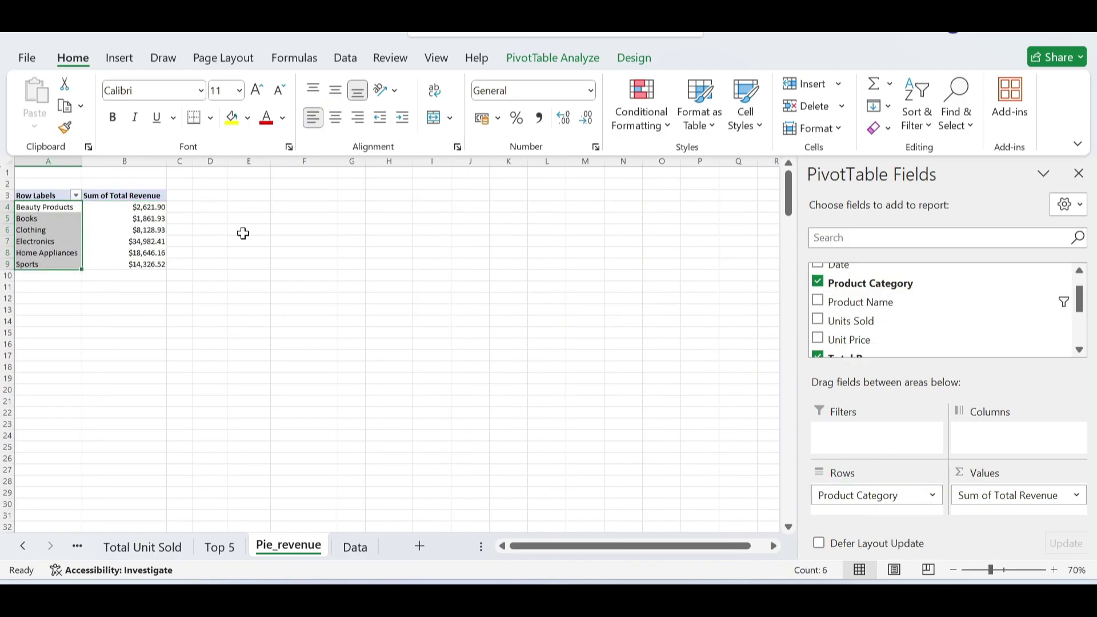
# - Insert a 3-D Pie PivotChart of total revenue by product category and hide all its field buttons
pyautogui.click(550, 58)
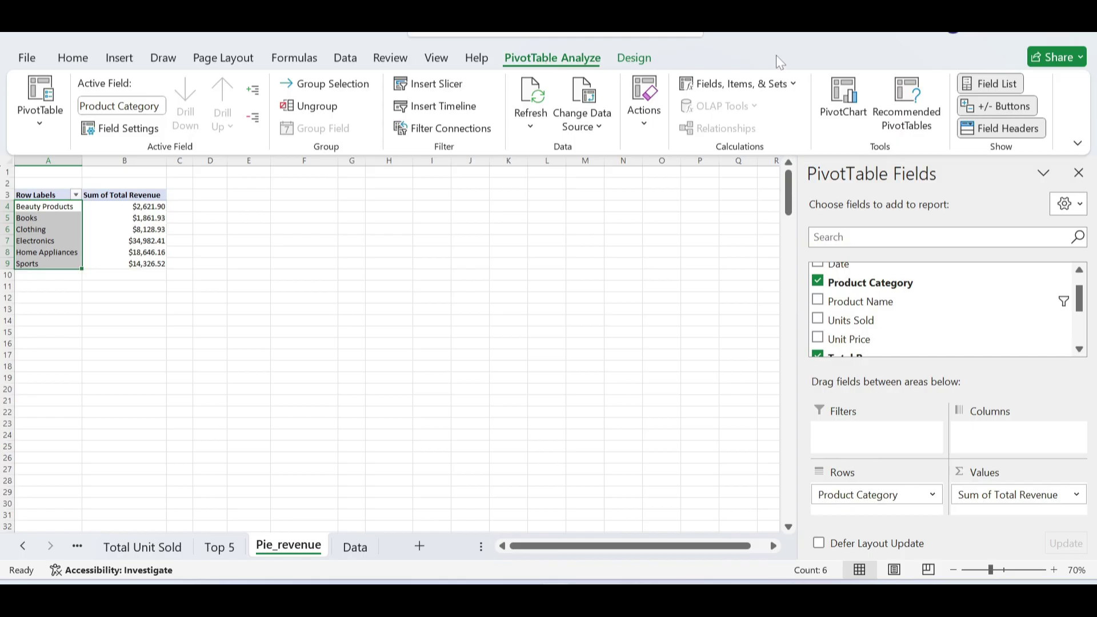
pyautogui.click(844, 103)
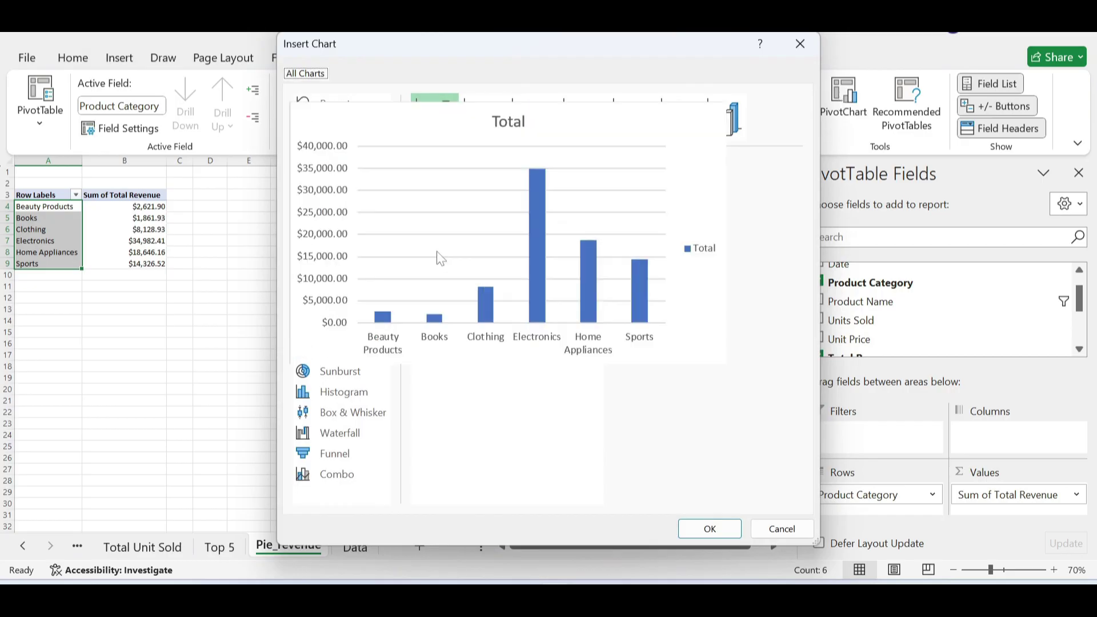
pyautogui.click(333, 192)
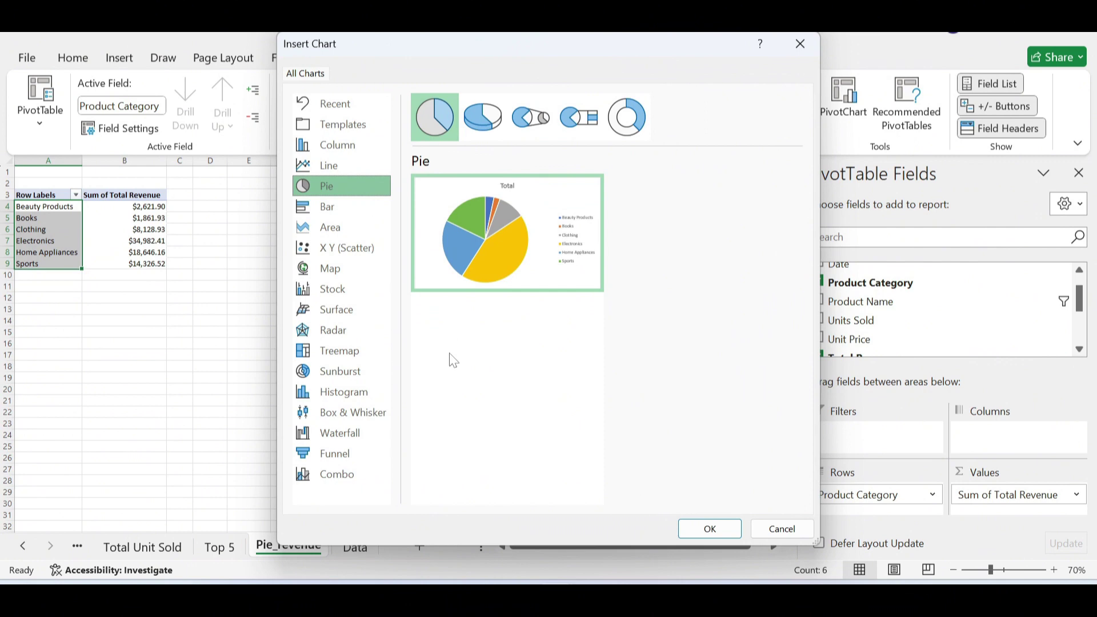
pyautogui.click(493, 119)
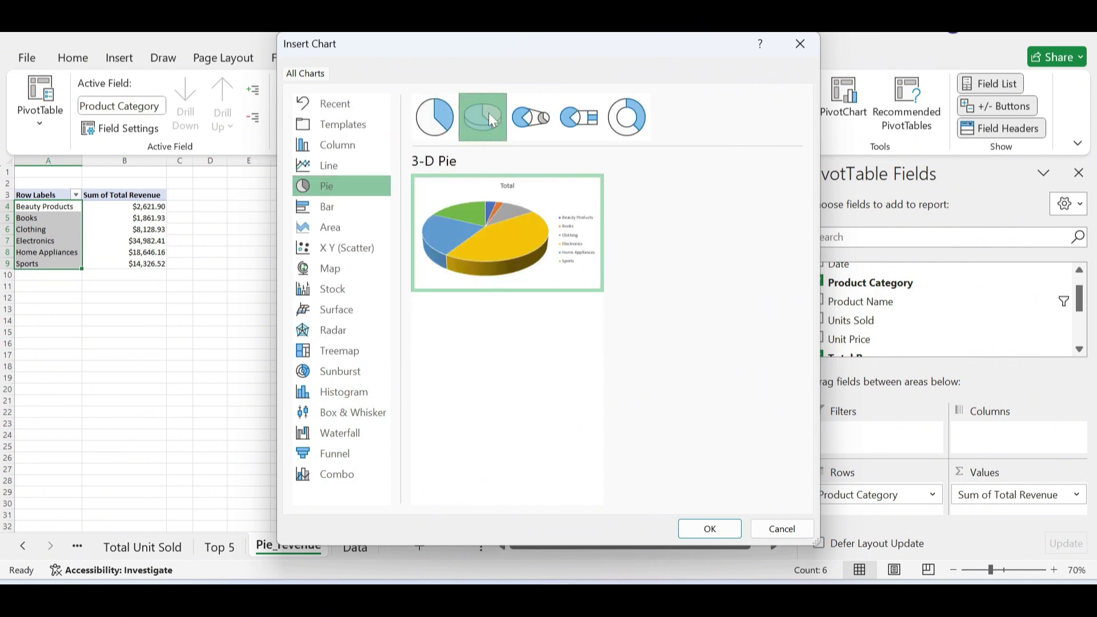
pyautogui.click(707, 529)
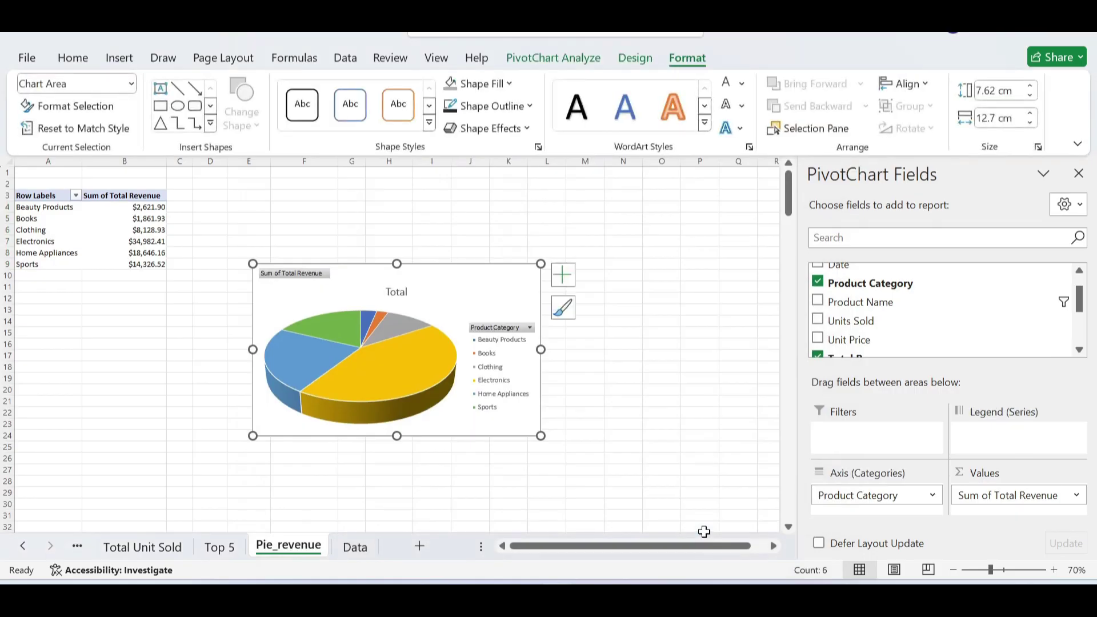
pyautogui.rightClick(308, 275)
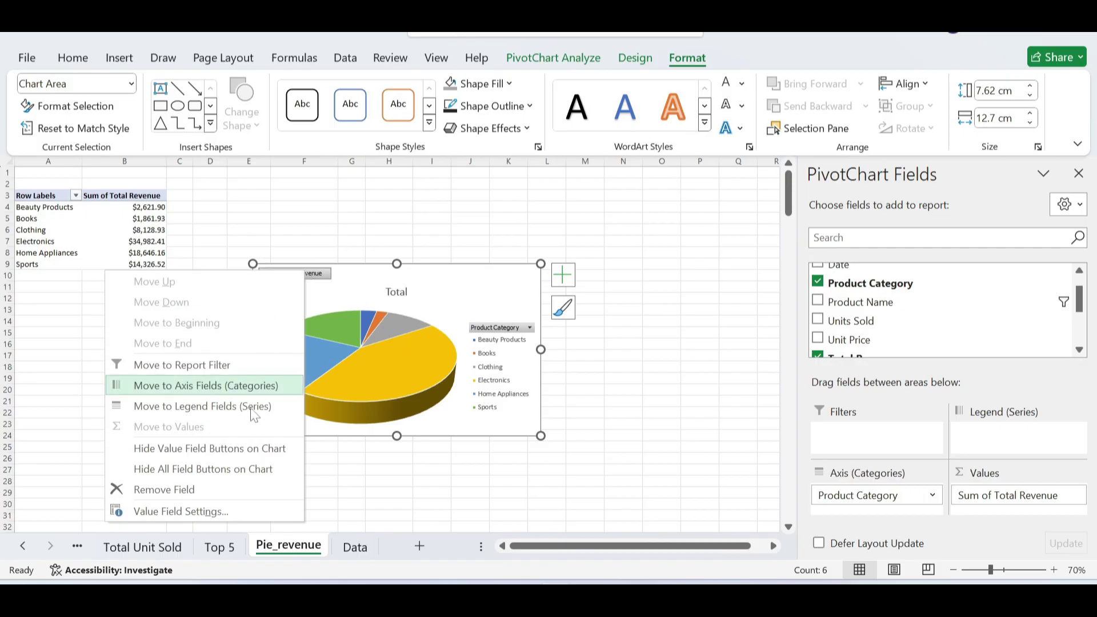
pyautogui.click(211, 479)
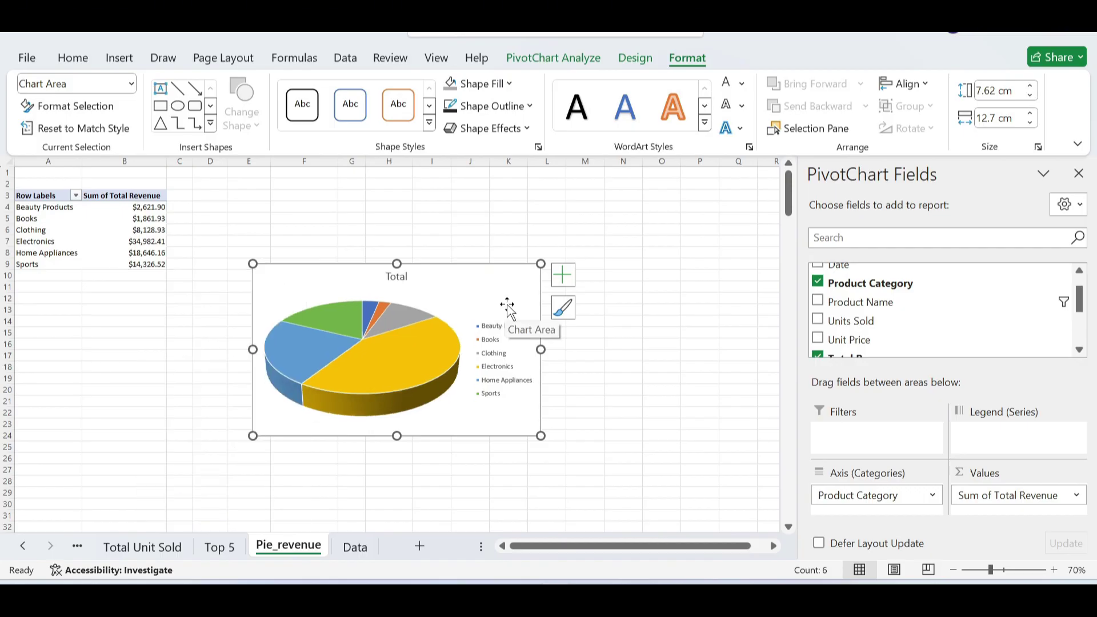
# - Apply the dark grey gradient chart style to the 3-D pie chart
pyautogui.doubleClick(483, 280)
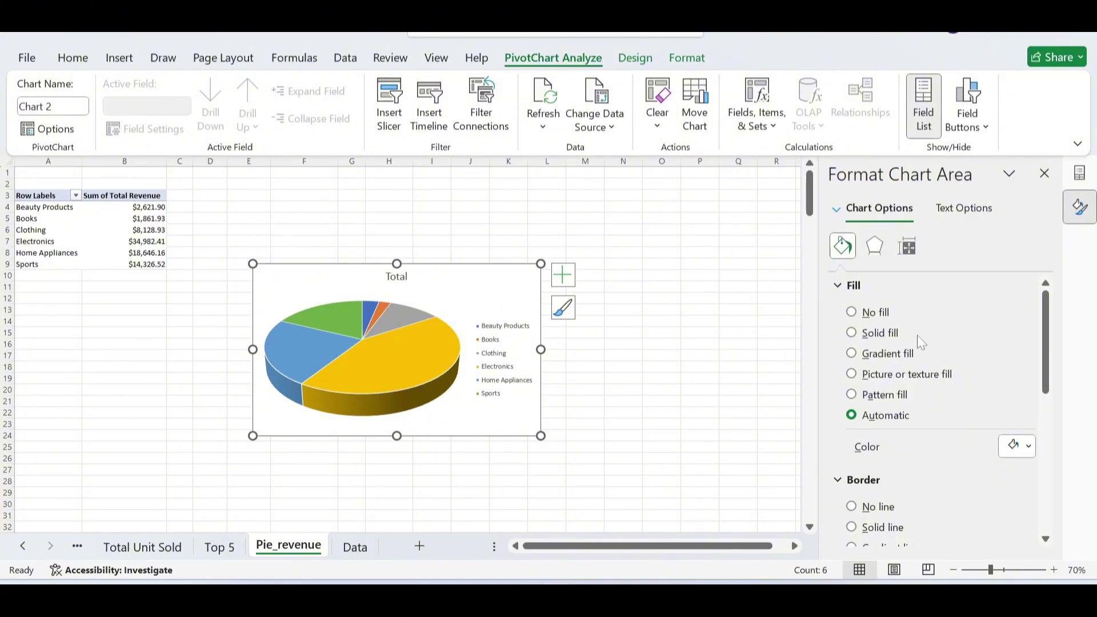
pyautogui.click(853, 334)
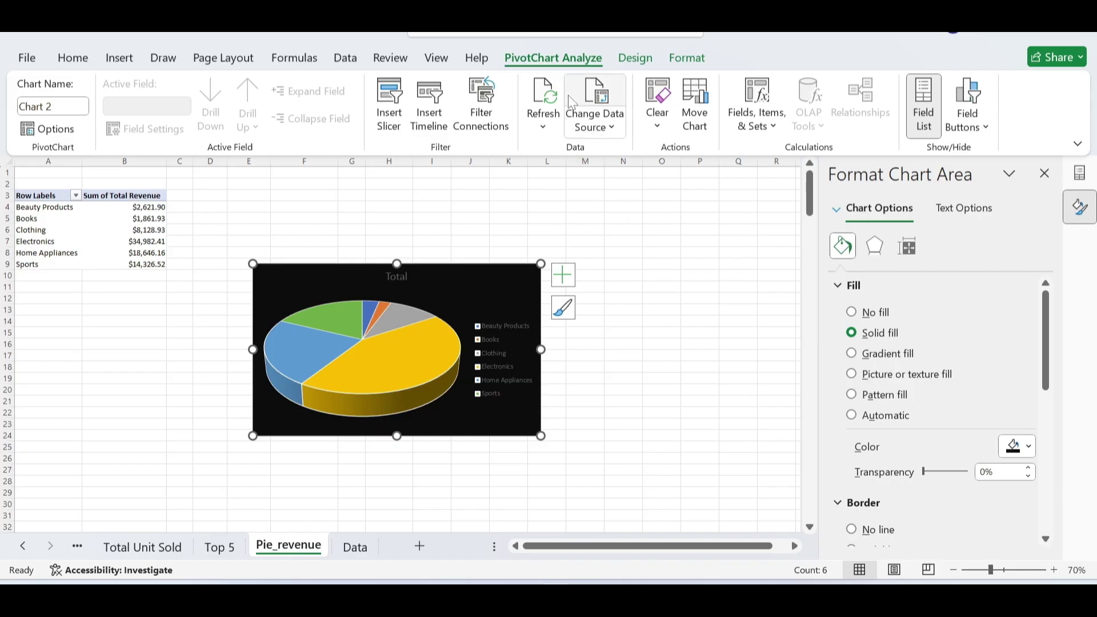
pyautogui.click(635, 58)
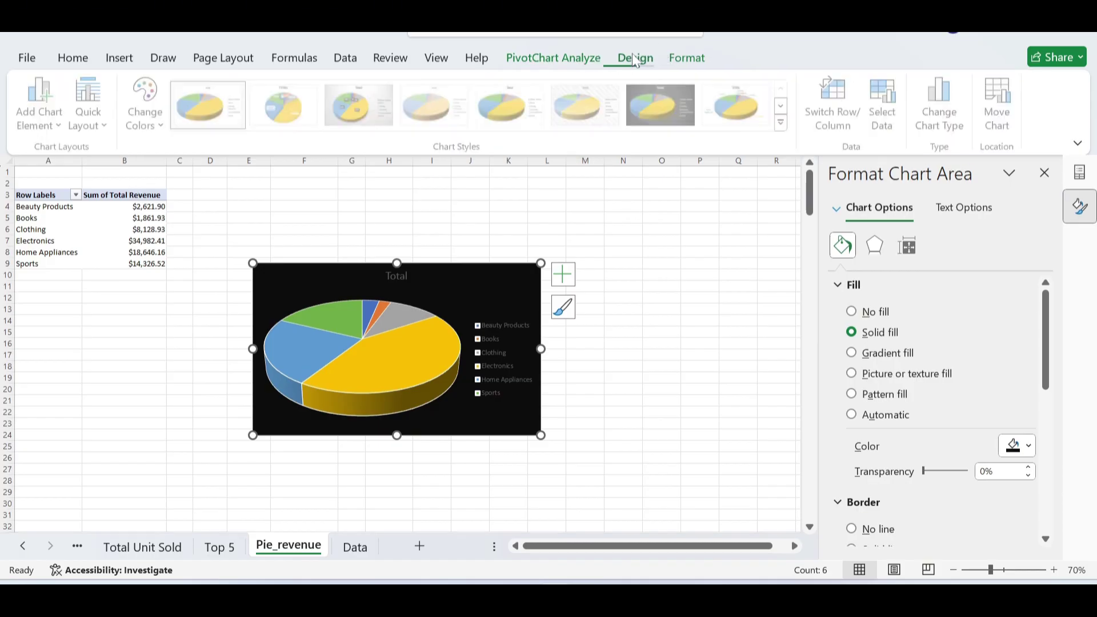
pyautogui.click(680, 97)
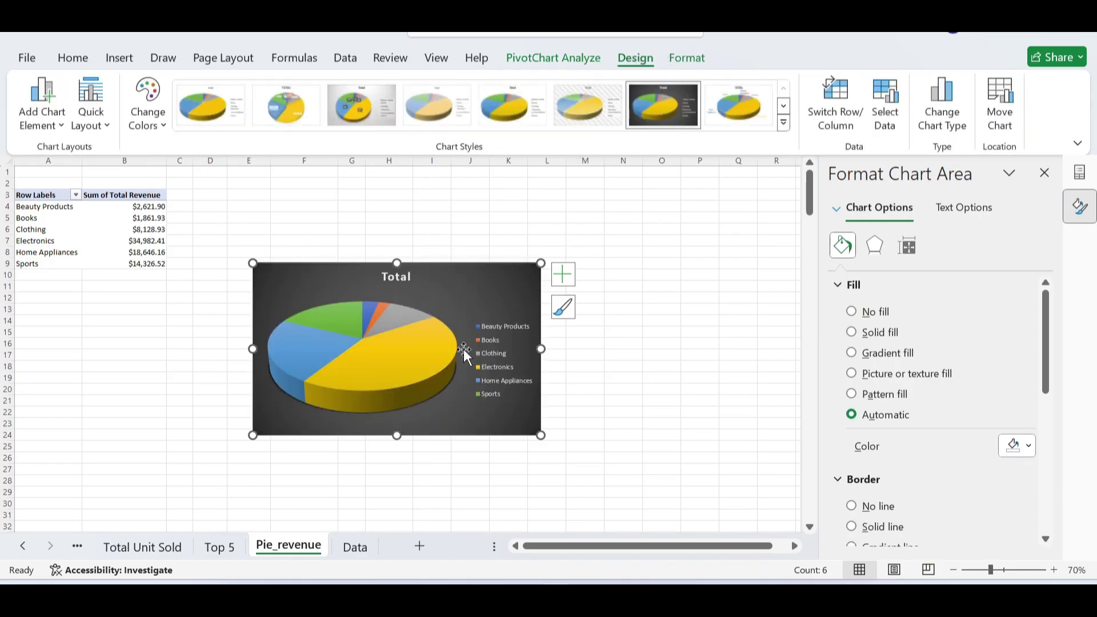
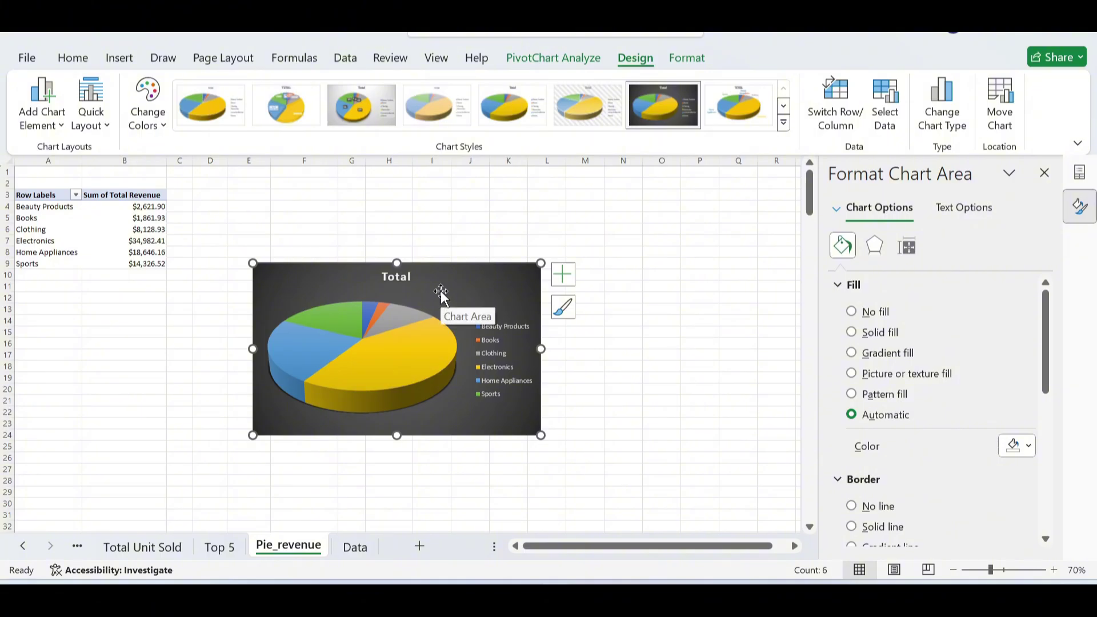
# - Change the pie chart's title to "Total Revenue (Product Category)"
pyautogui.moveTo(432, 330)
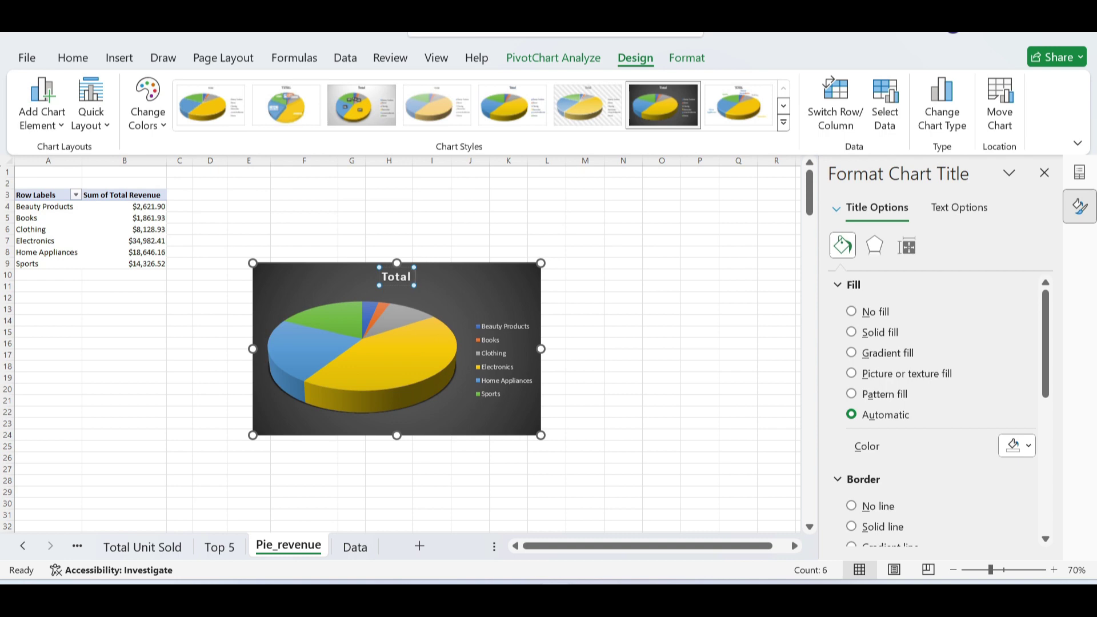
pyautogui.write('Revenue')
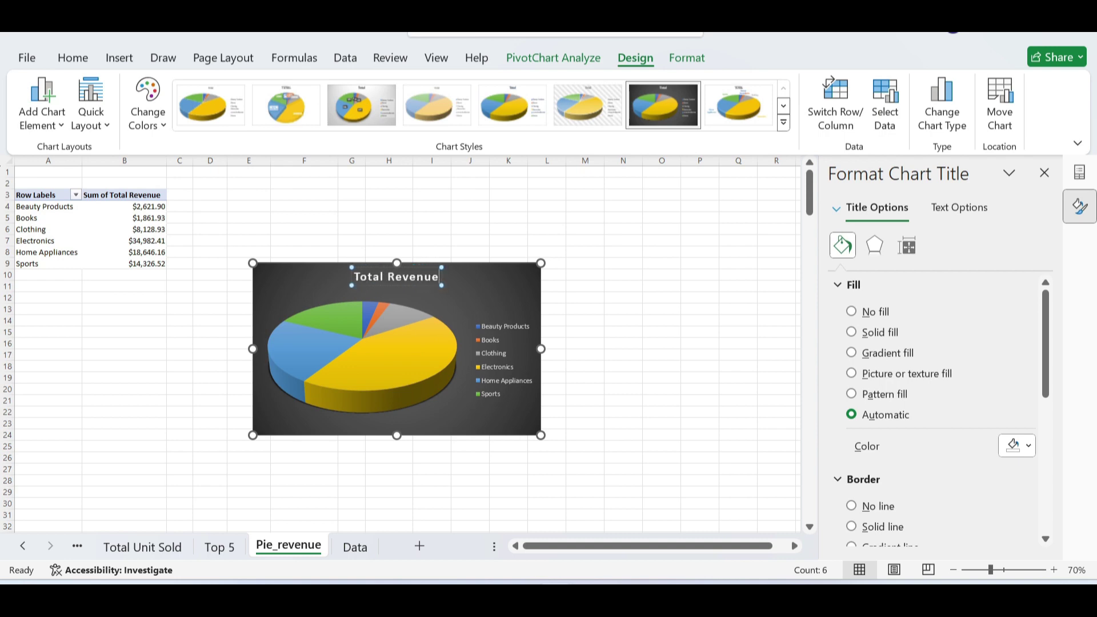
pyautogui.write(' (')
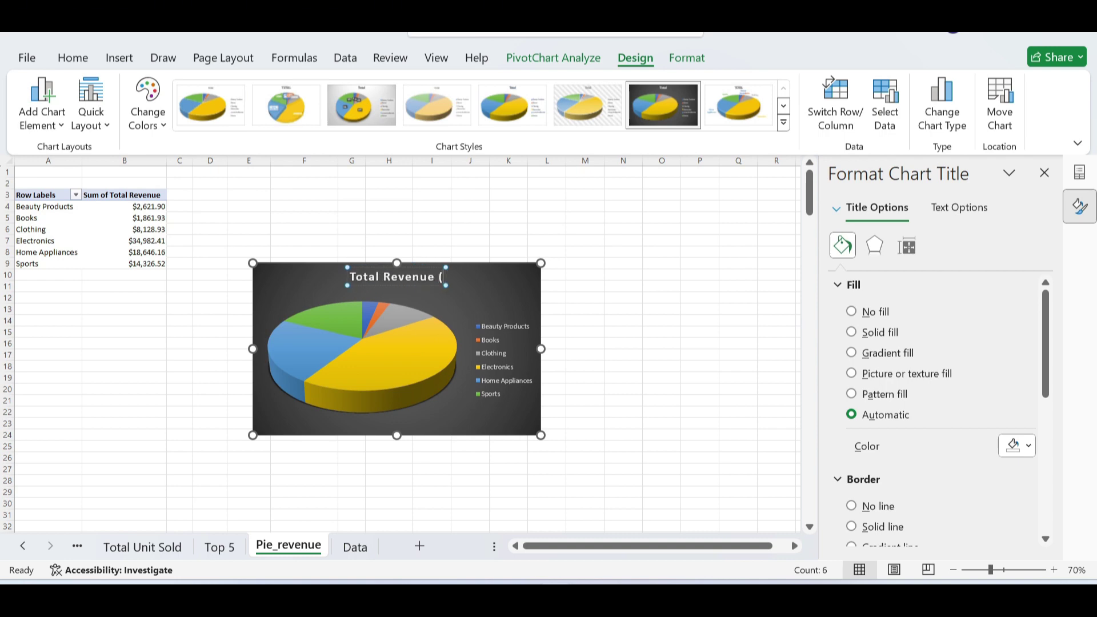
pyautogui.write('Produc')
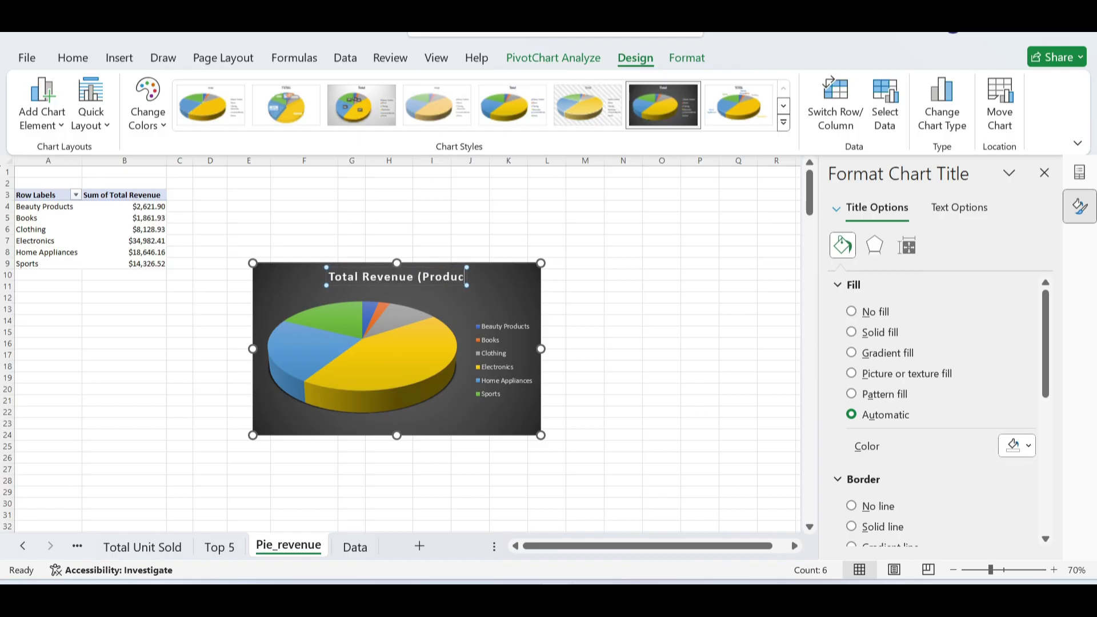
pyautogui.write('t Categ')
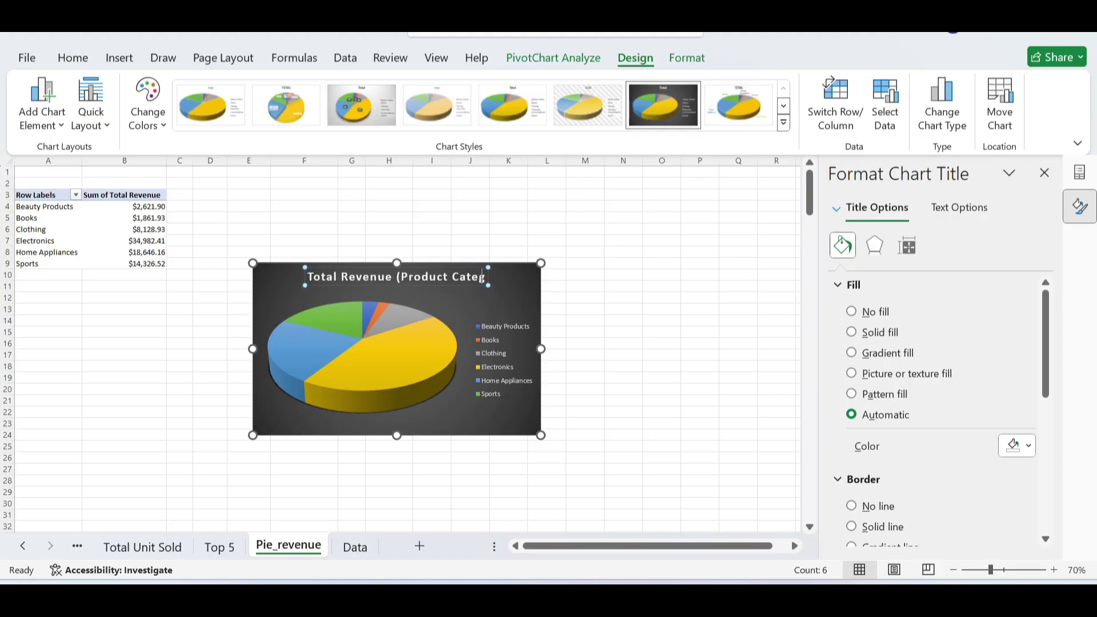
pyautogui.write('ory)')
pyautogui.press('Escape')
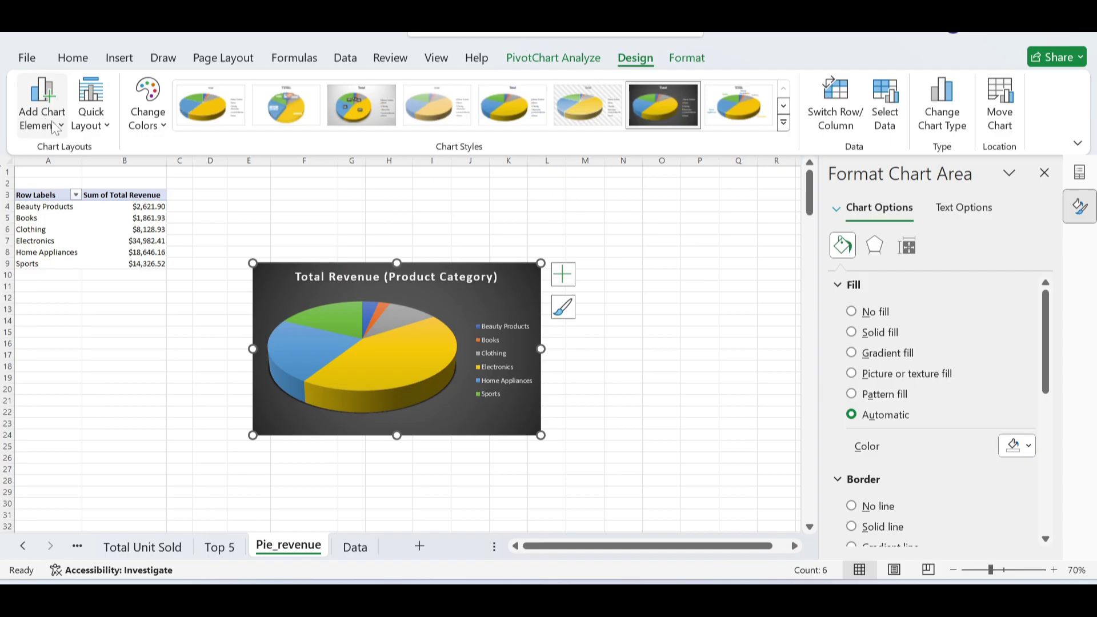
# - Add data labels to the pie chart with the Best Fit position
pyautogui.click(54, 124)
pyautogui.moveTo(86, 178)
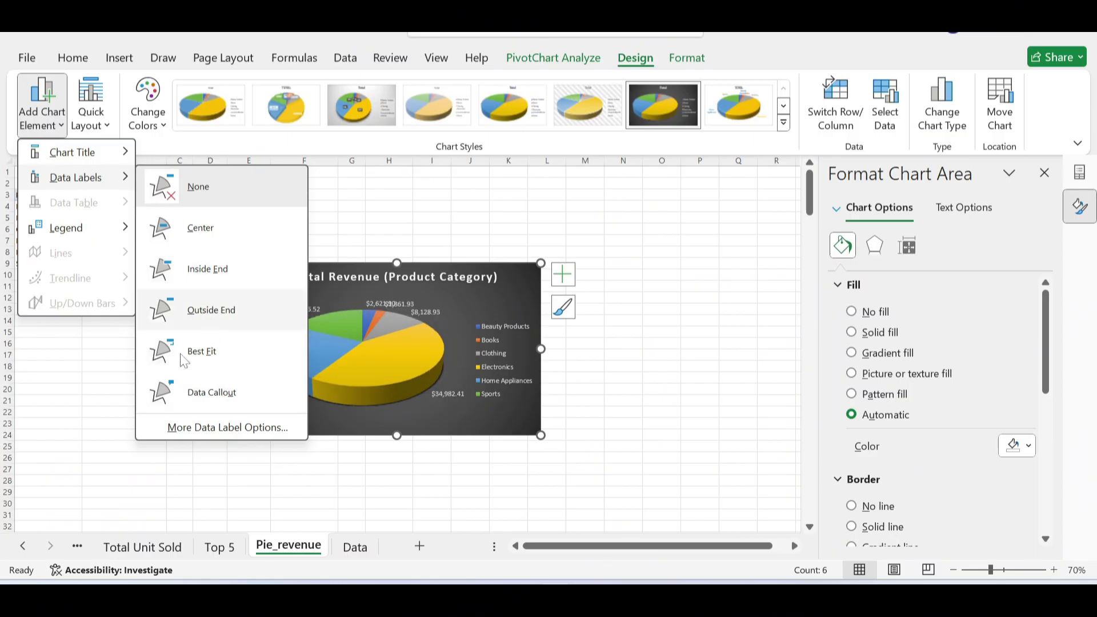
pyautogui.click(210, 351)
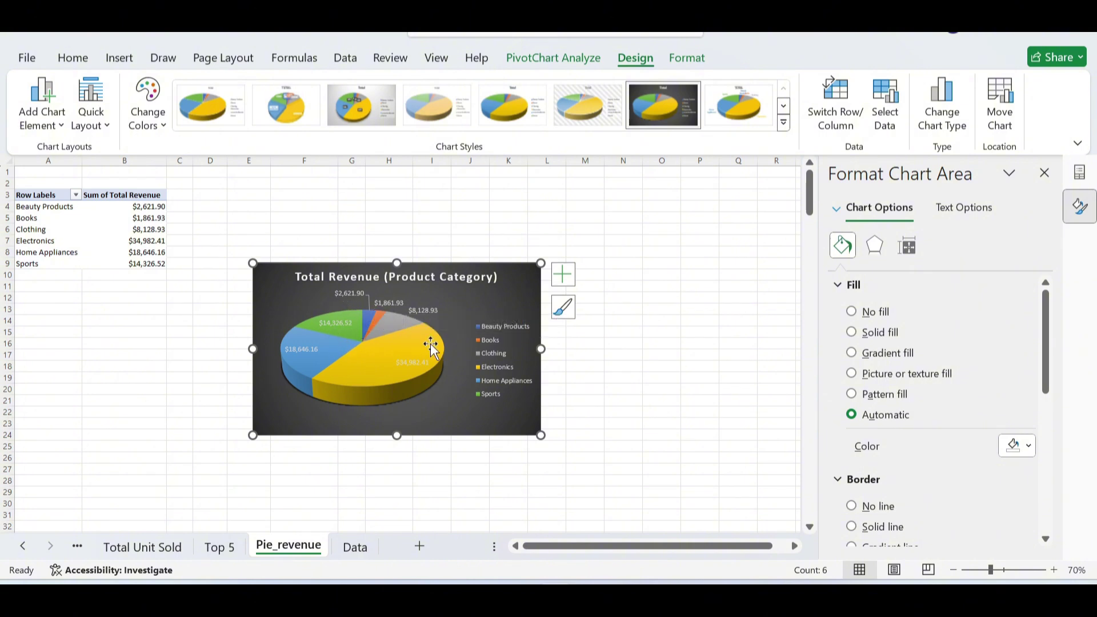
# - Show percentages alongside the values in the revenue pie chart's data labels, separated by a new line
pyautogui.click(379, 307)
pyautogui.click(389, 305)
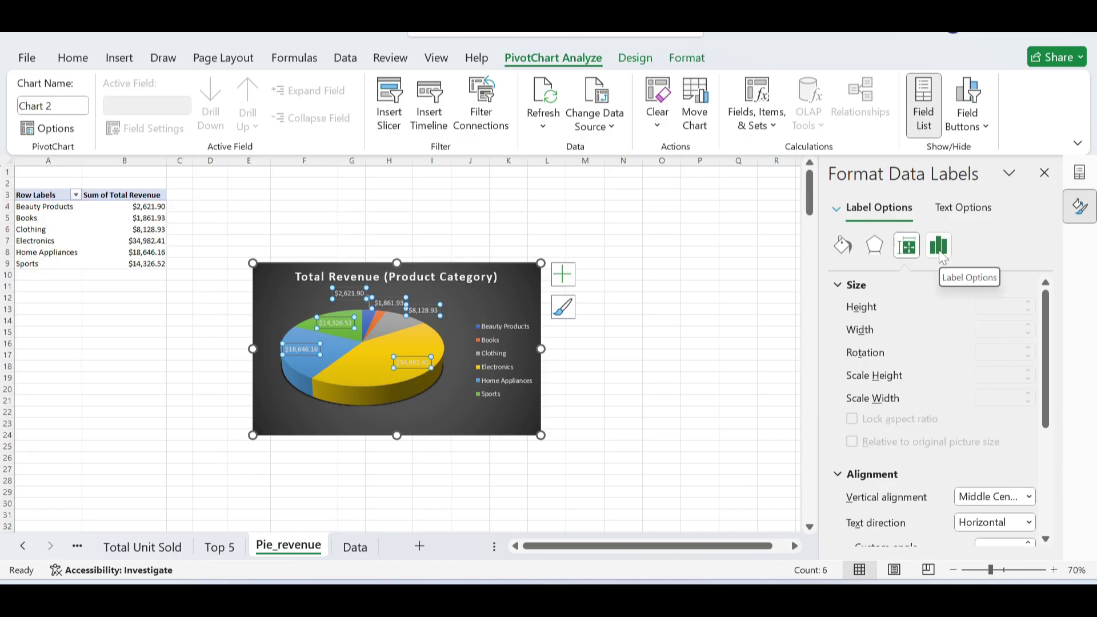
pyautogui.click(940, 252)
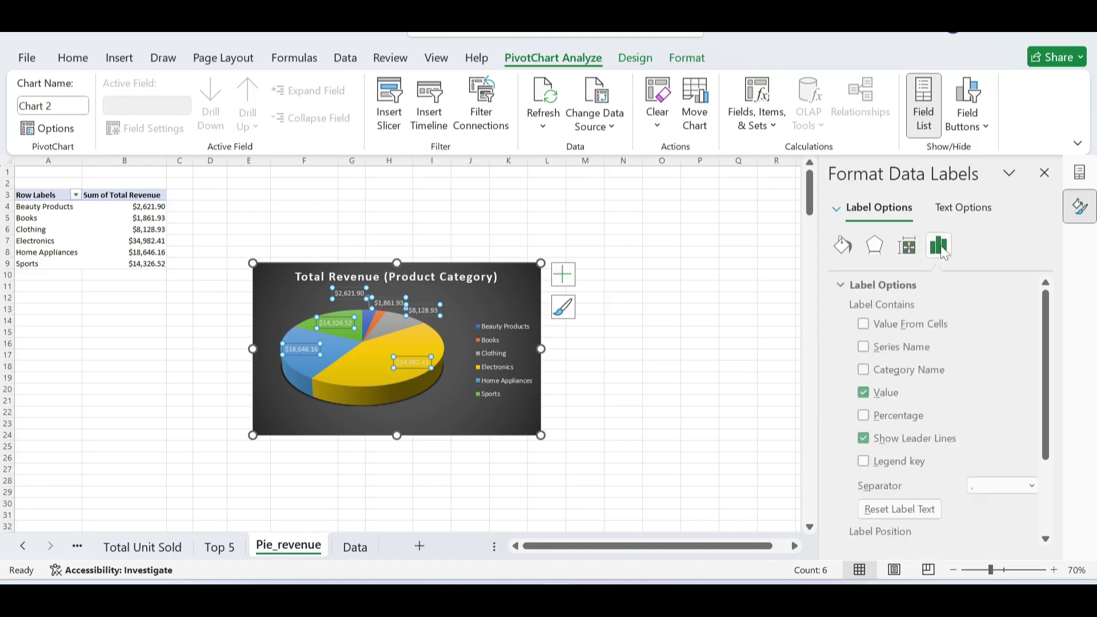
pyautogui.click(861, 416)
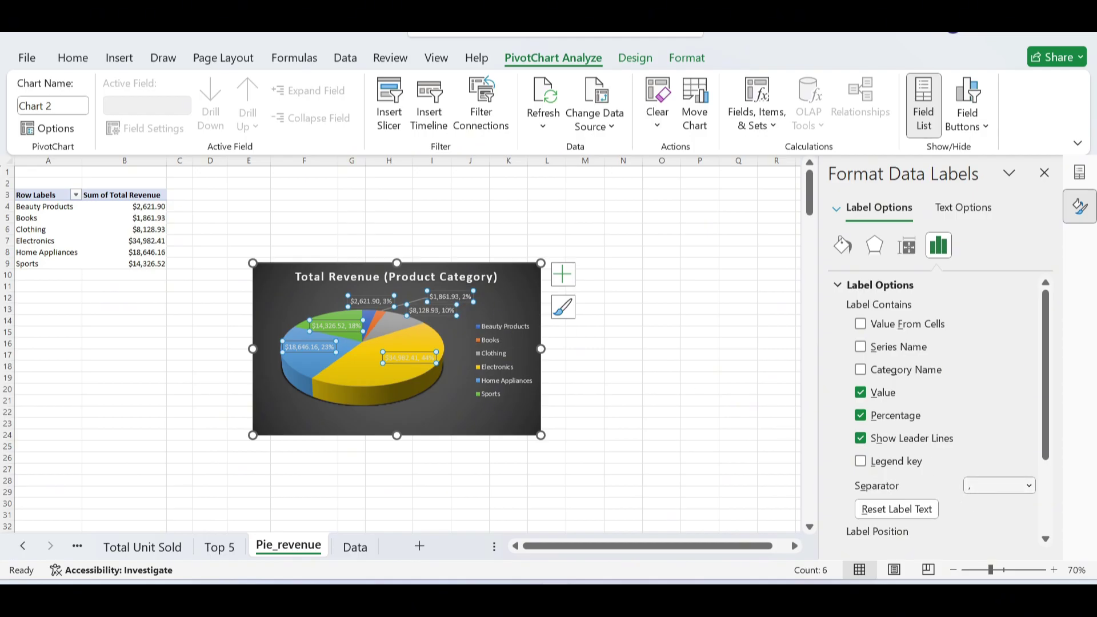
pyautogui.click(1029, 490)
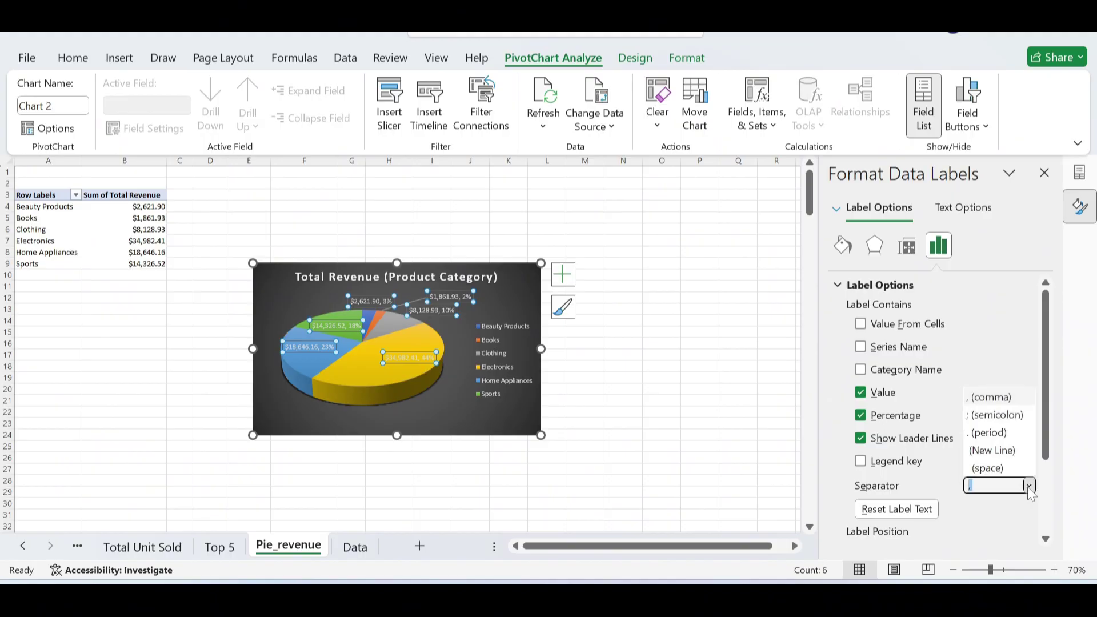
pyautogui.click(1000, 452)
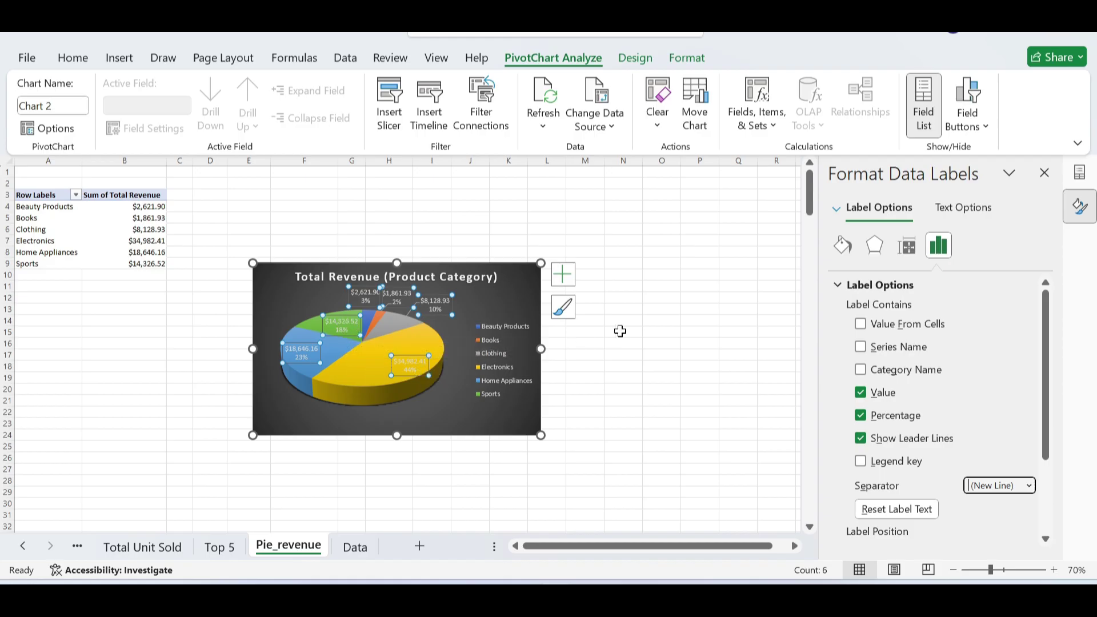
# - Give the revenue pie chart's data labels a solid near-black fill, after trying red
pyautogui.click(843, 246)
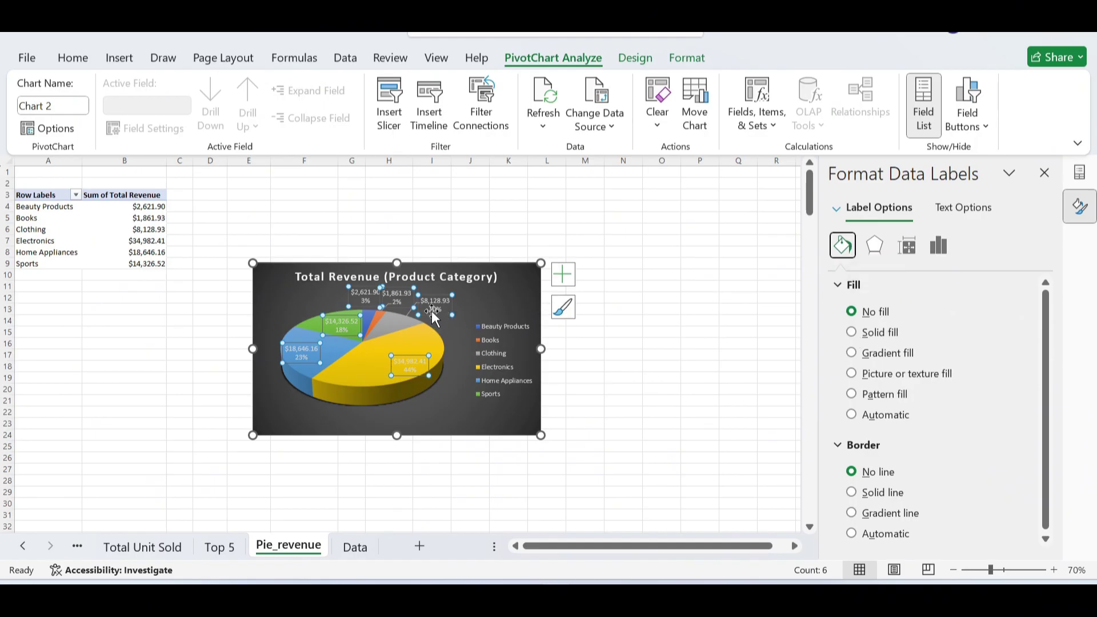
pyautogui.click(851, 332)
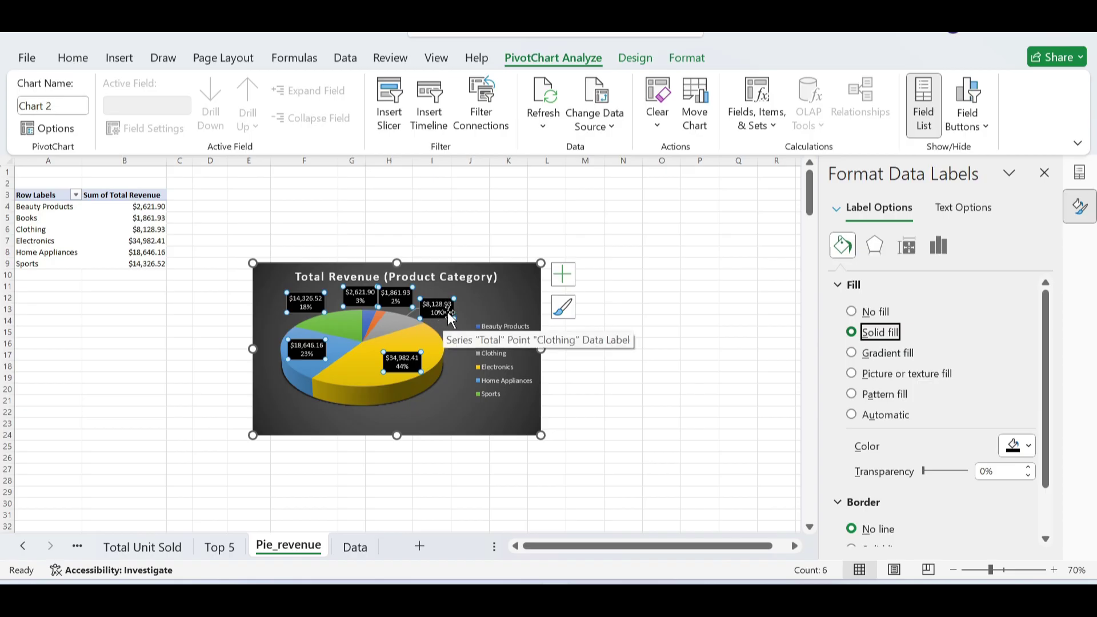
pyautogui.click(1029, 447)
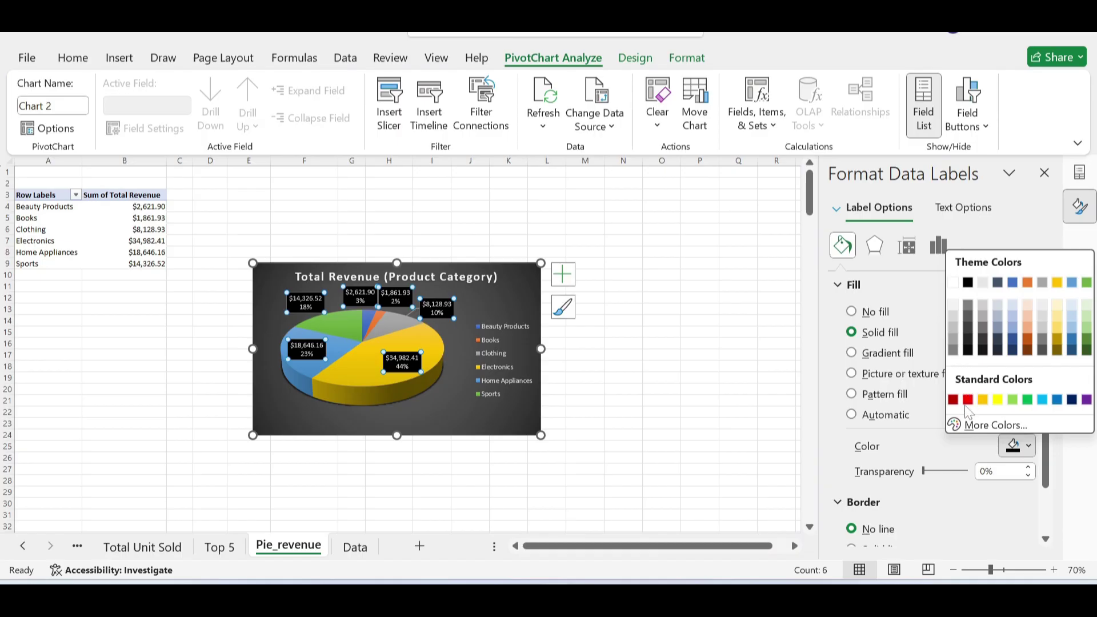
pyautogui.click(968, 400)
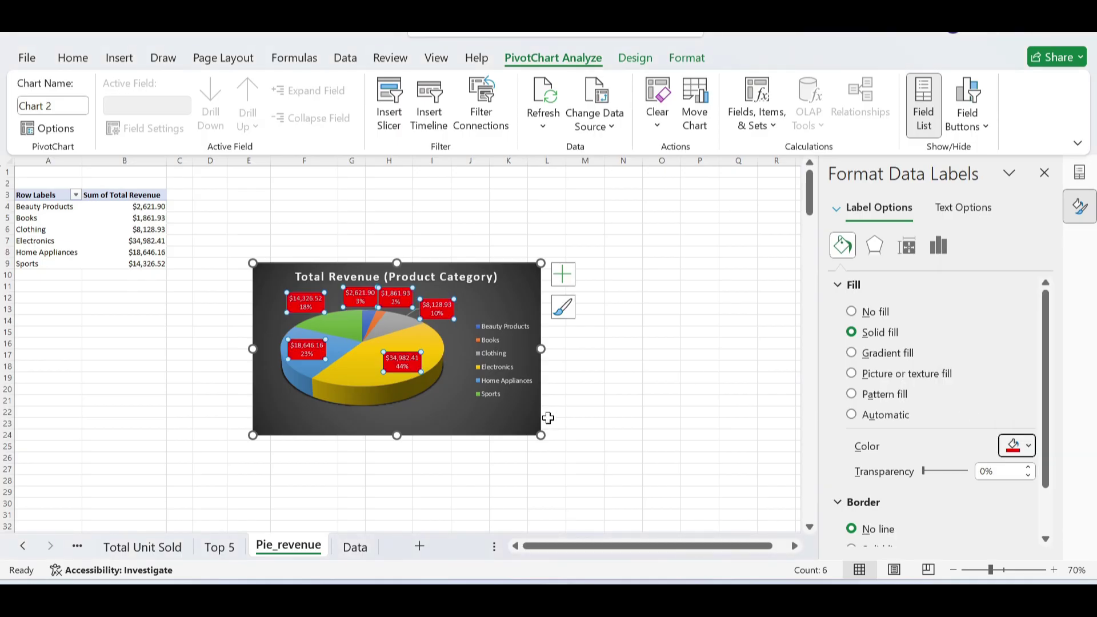
pyautogui.click(1029, 451)
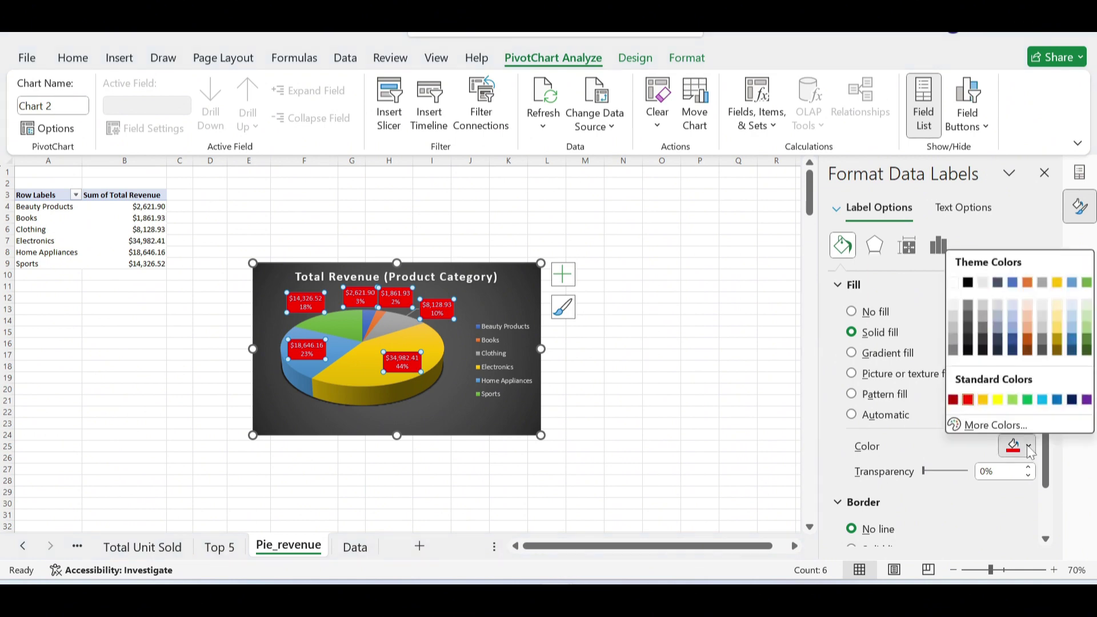
pyautogui.click(968, 351)
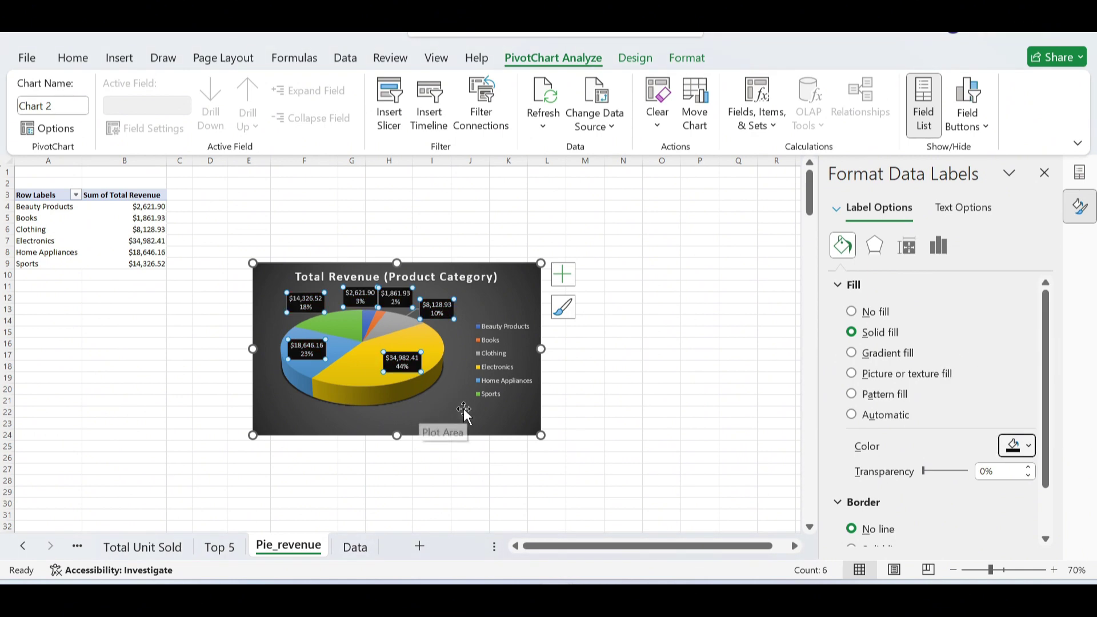
pyautogui.click(509, 458)
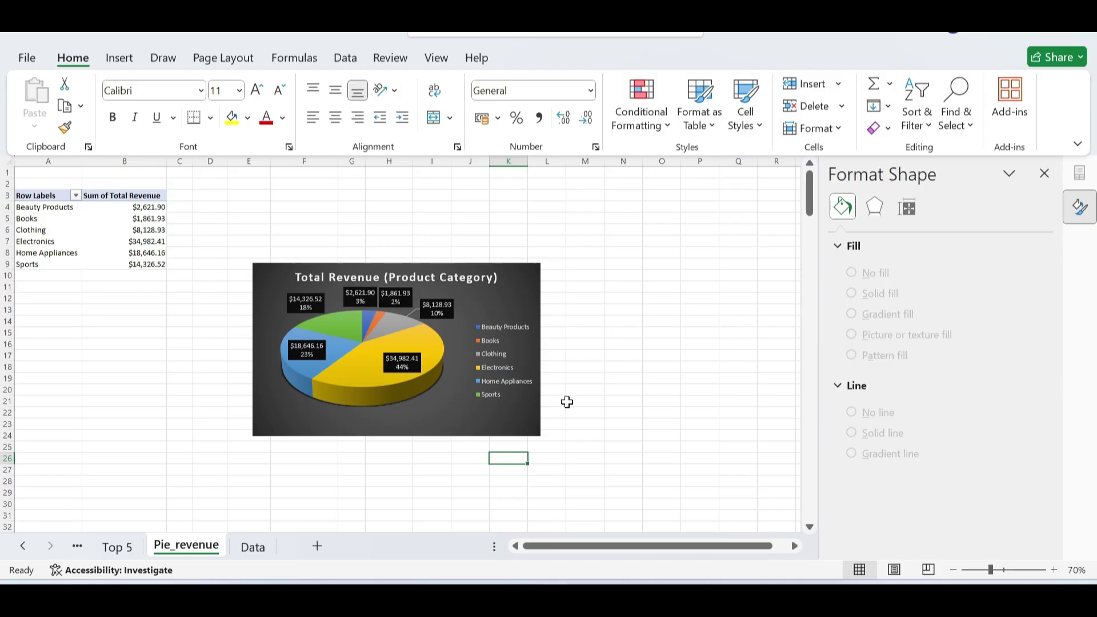
# - Shorten the pie chart's title to "Total Revenue"
pyautogui.click(480, 277)
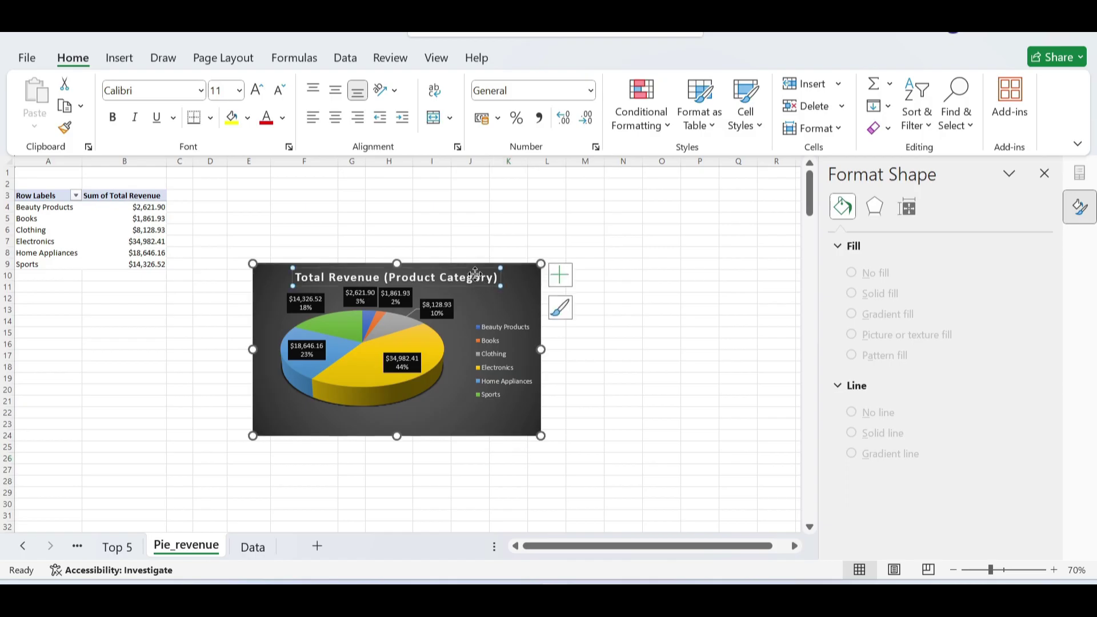
pyautogui.click(498, 277)
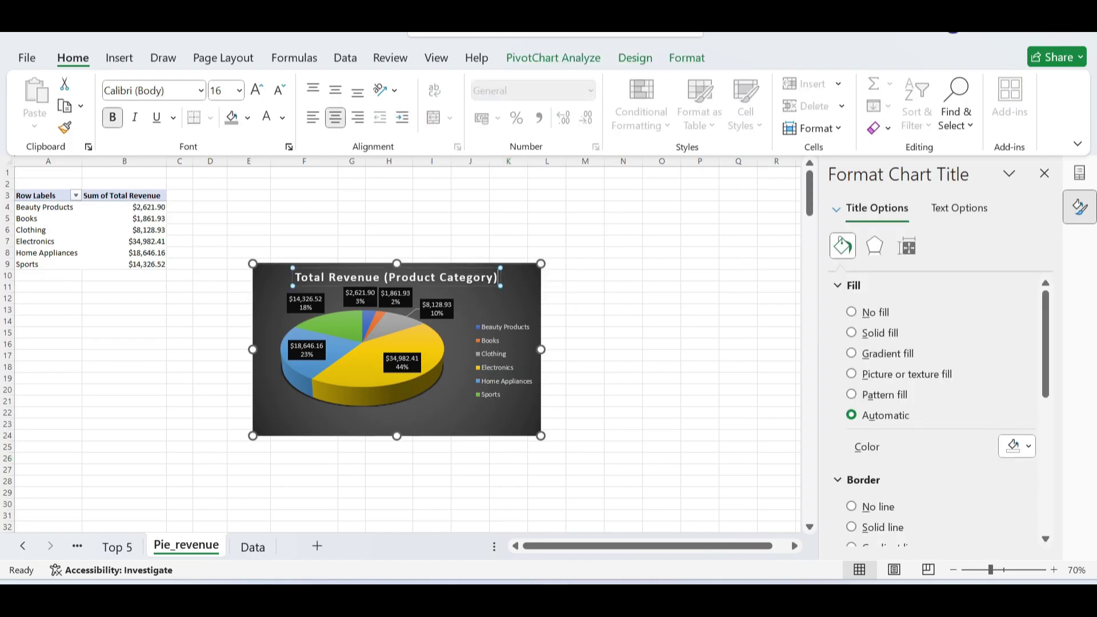
pyautogui.press('BackSpace')
pyautogui.press('BackSpace')
pyautogui.press('BackSpace')
pyautogui.press('BackSpace')
pyautogui.press('BackSpace')
pyautogui.press('BackSpace')
pyautogui.press('BackSpace')
pyautogui.press('BackSpace')
pyautogui.press('BackSpace')
pyautogui.press('BackSpace')
pyautogui.press('BackSpace')
pyautogui.press('BackSpace')
pyautogui.press('BackSpace')
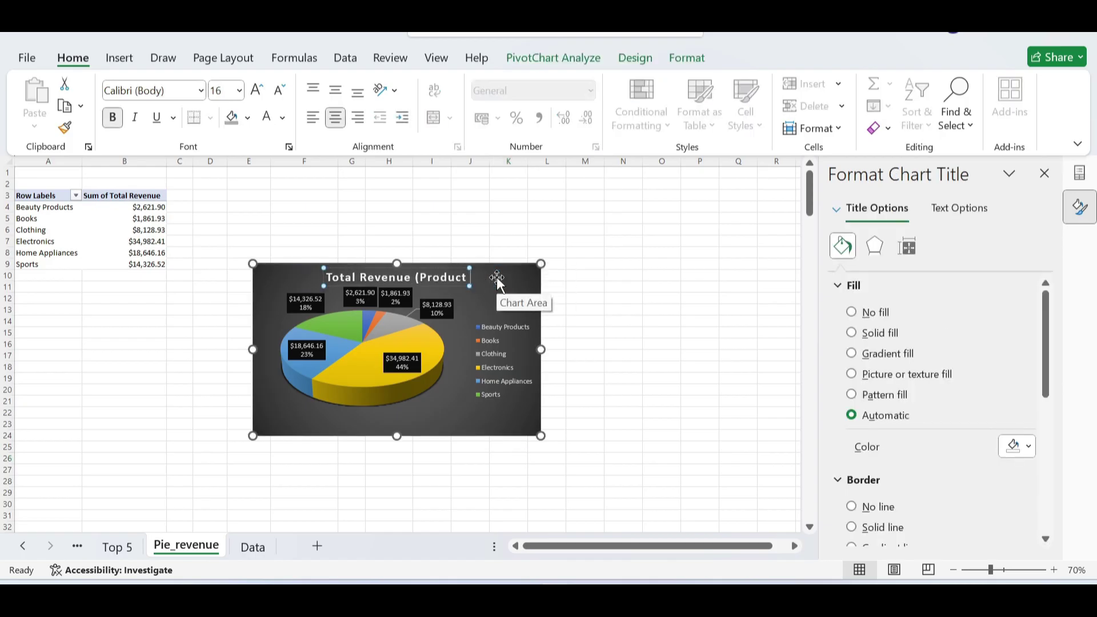
pyautogui.press('BackSpace')
pyautogui.press('BackSpace')
pyautogui.press('BackSpace')
pyautogui.press('BackSpace')
pyautogui.press('BackSpace')
pyautogui.press('BackSpace')
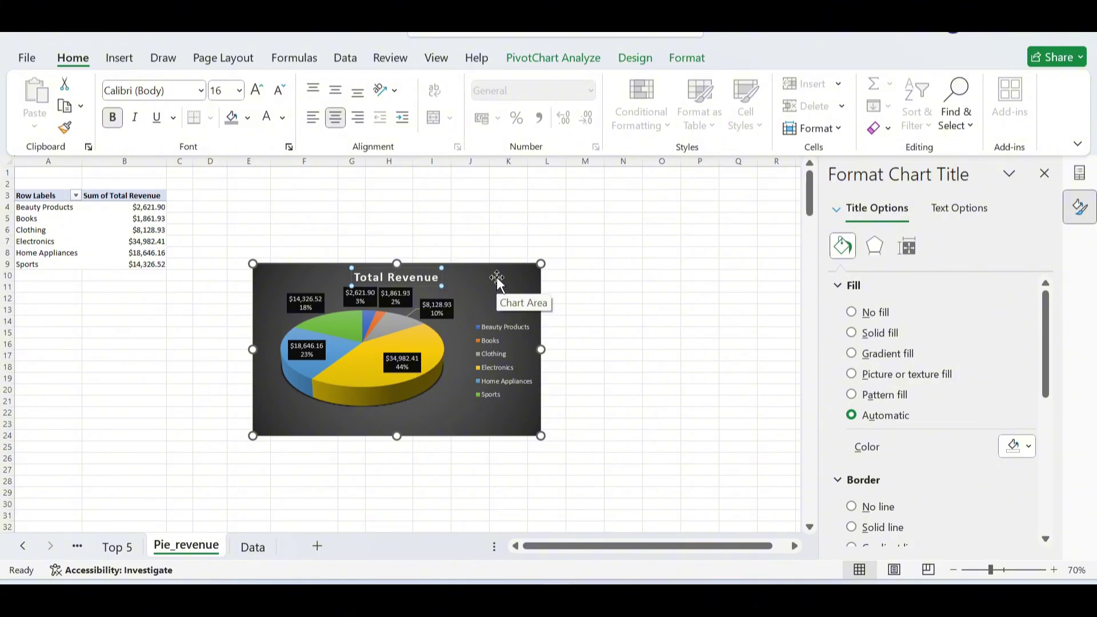
pyautogui.click(670, 338)
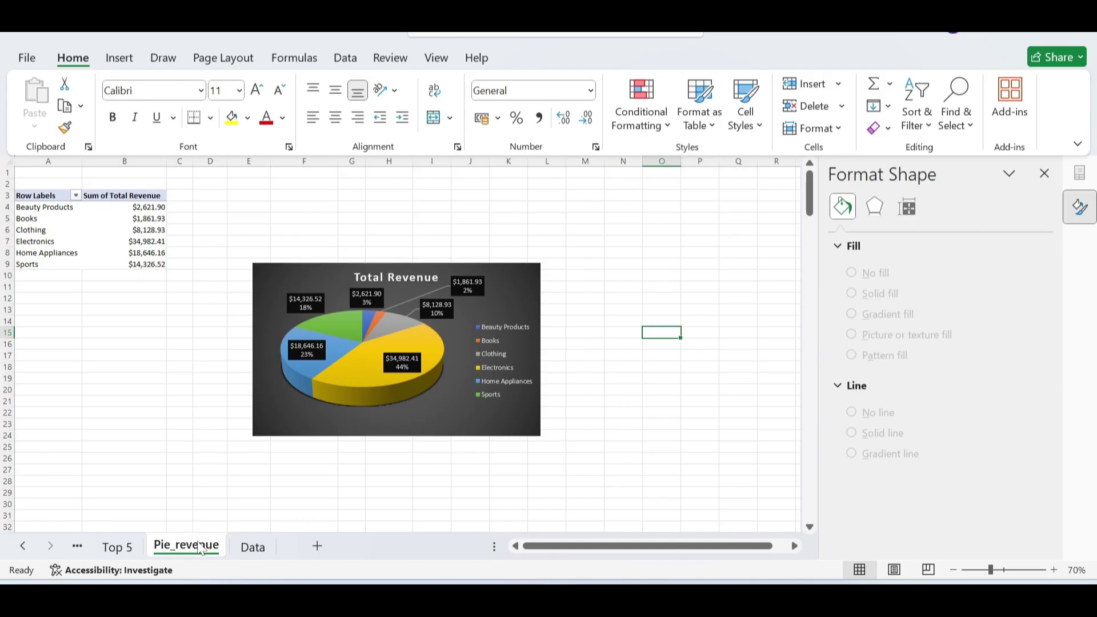
# - Duplicate the Pie_revenue sheet directly after the original and rename the copy Pie_Unit
pyautogui.moveTo(196, 550); pyautogui.dragTo(197, 552)
pyautogui.moveTo(197, 551); pyautogui.dragTo(234, 552)
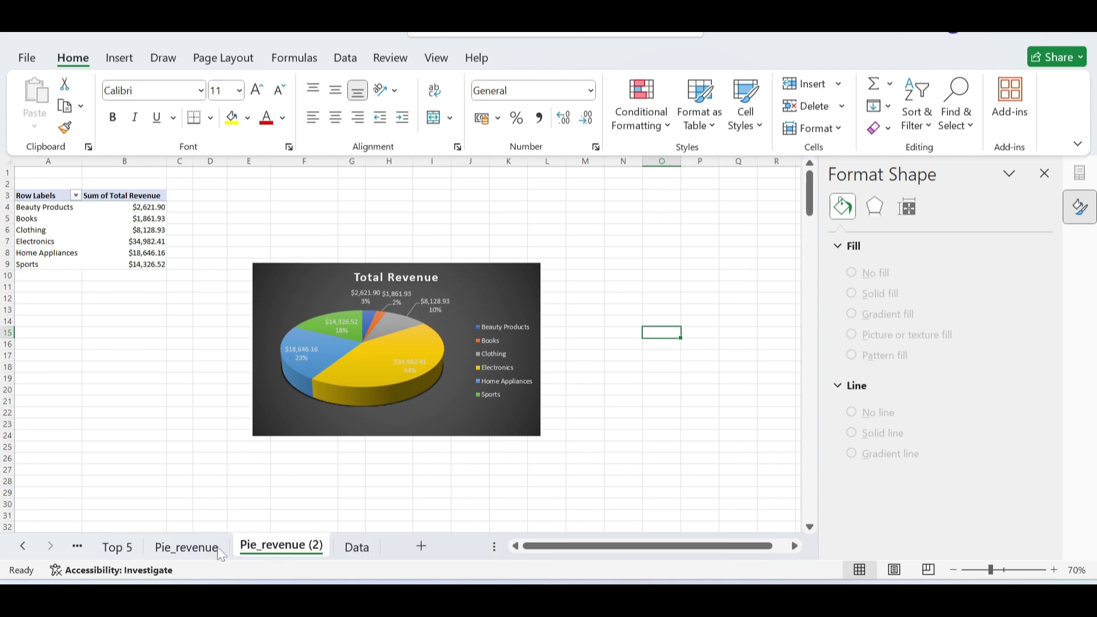
pyautogui.doubleClick(285, 550)
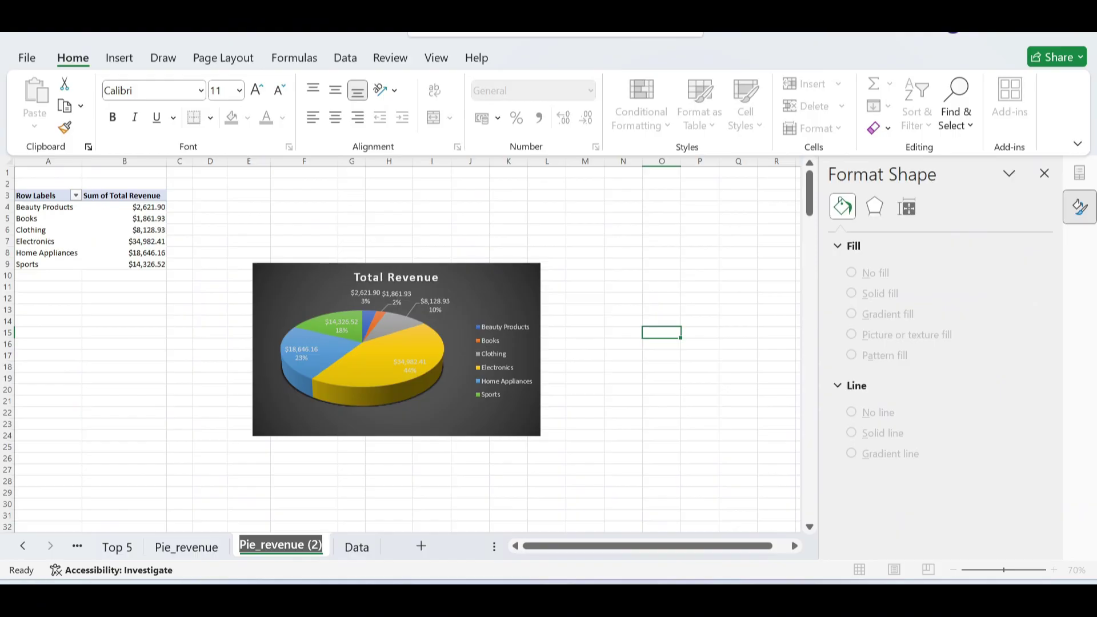
pyautogui.write('Pi')
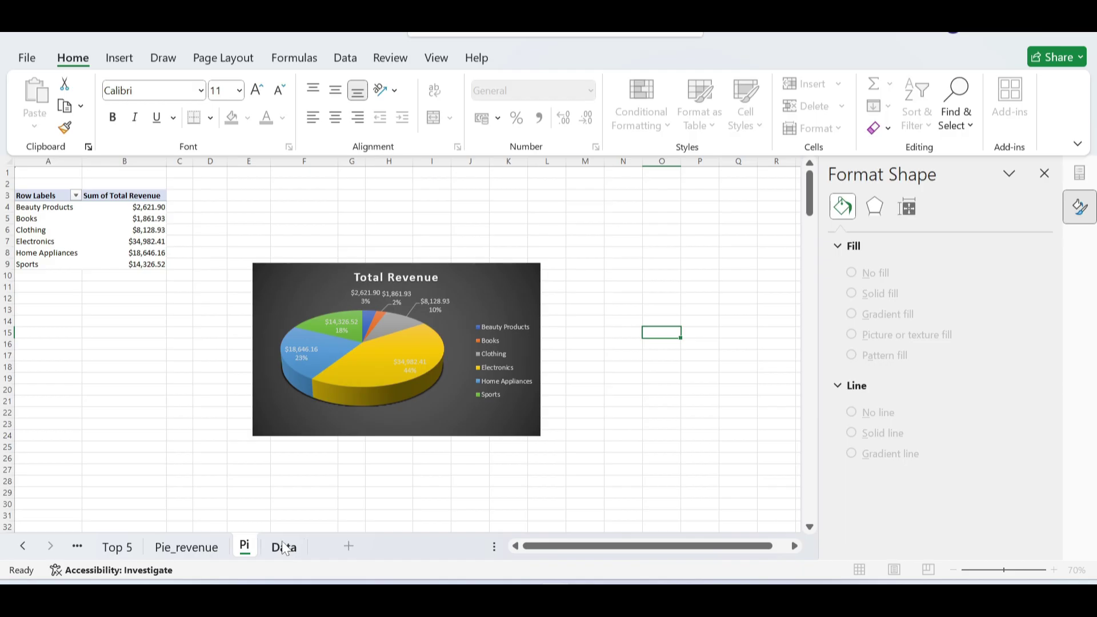
pyautogui.write('e_Unit')
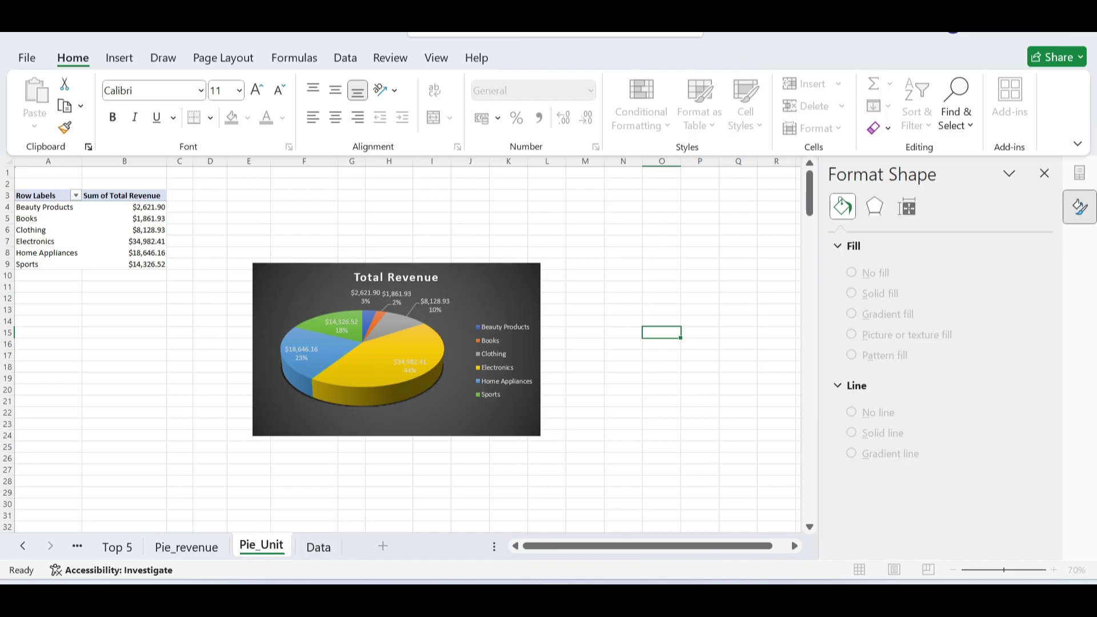
pyautogui.click(409, 493)
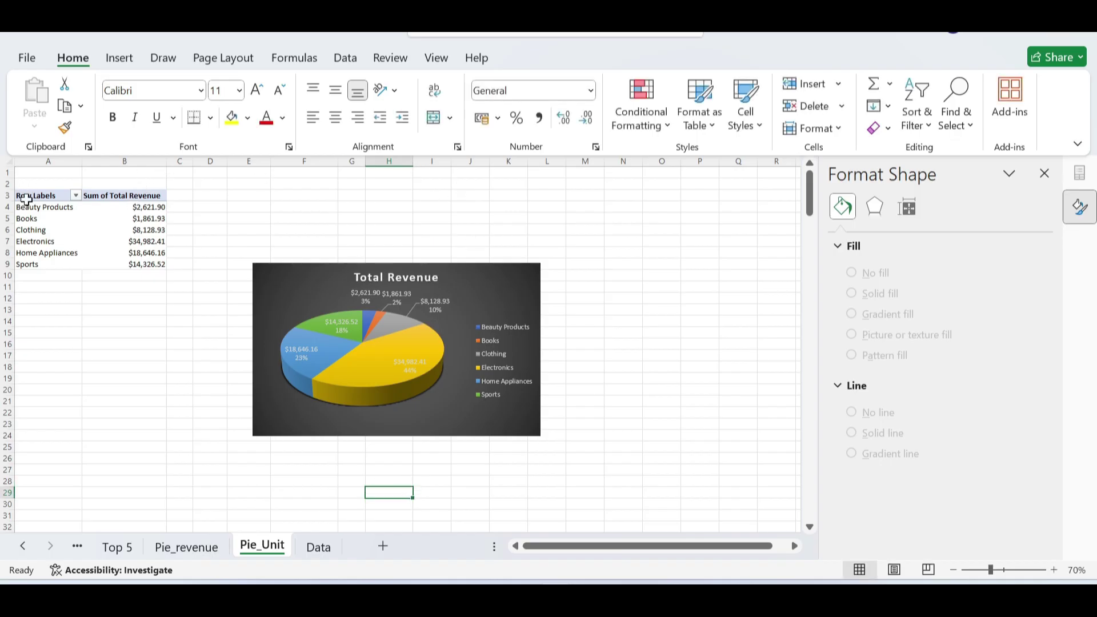
# - Replace Total Revenue with the sum of Units Sold as the values of the Pie_Unit PivotTable
pyautogui.click(1044, 173)
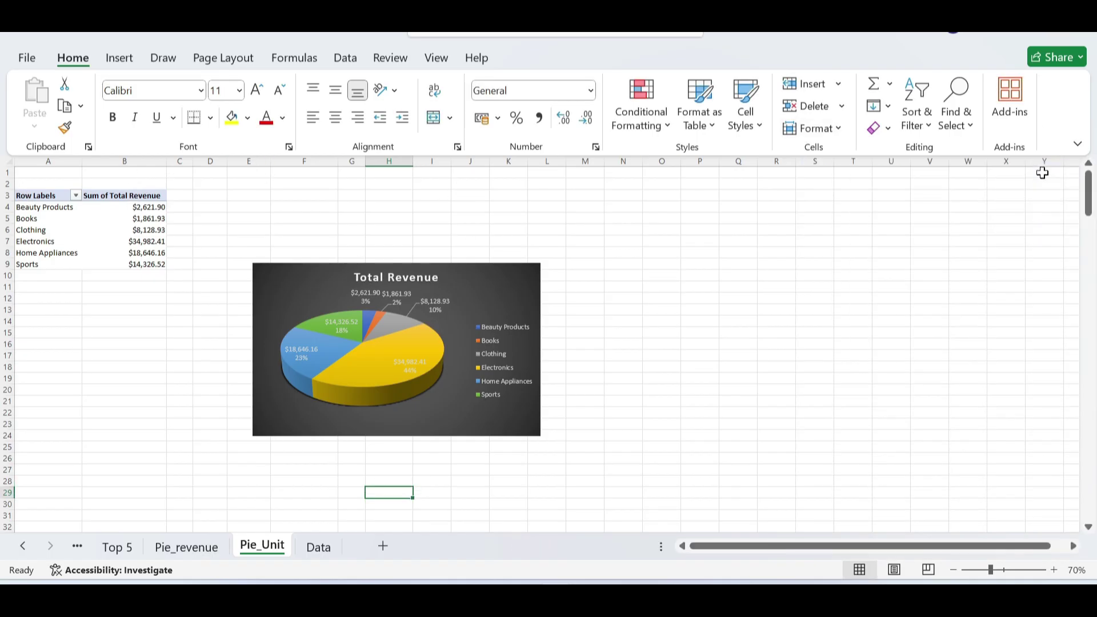
pyautogui.click(39, 197)
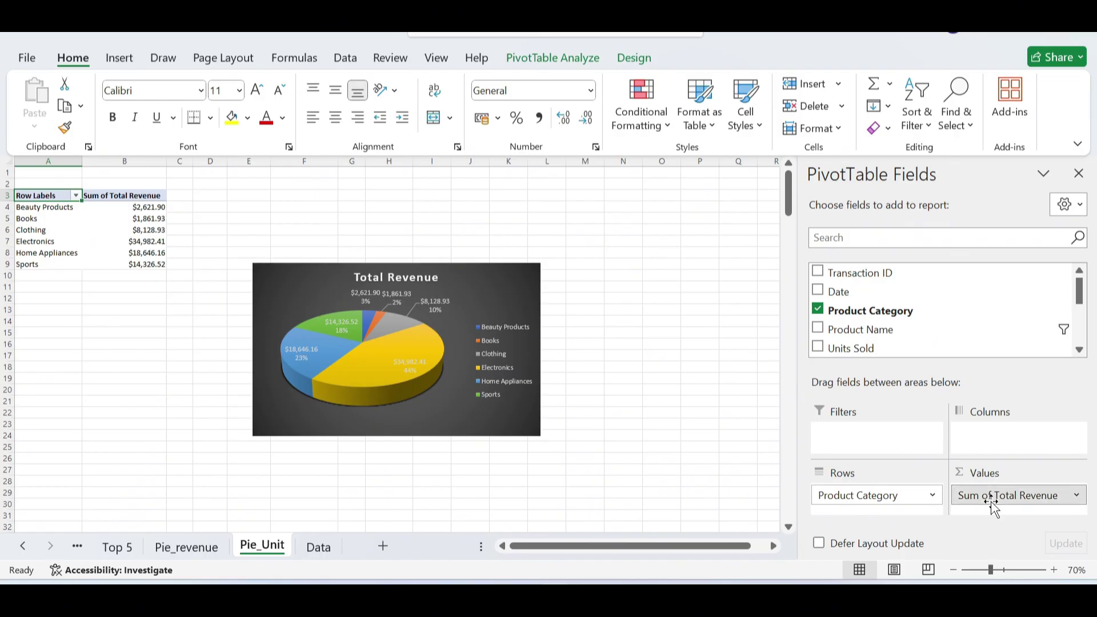
pyautogui.moveTo(992, 496); pyautogui.dragTo(859, 335)
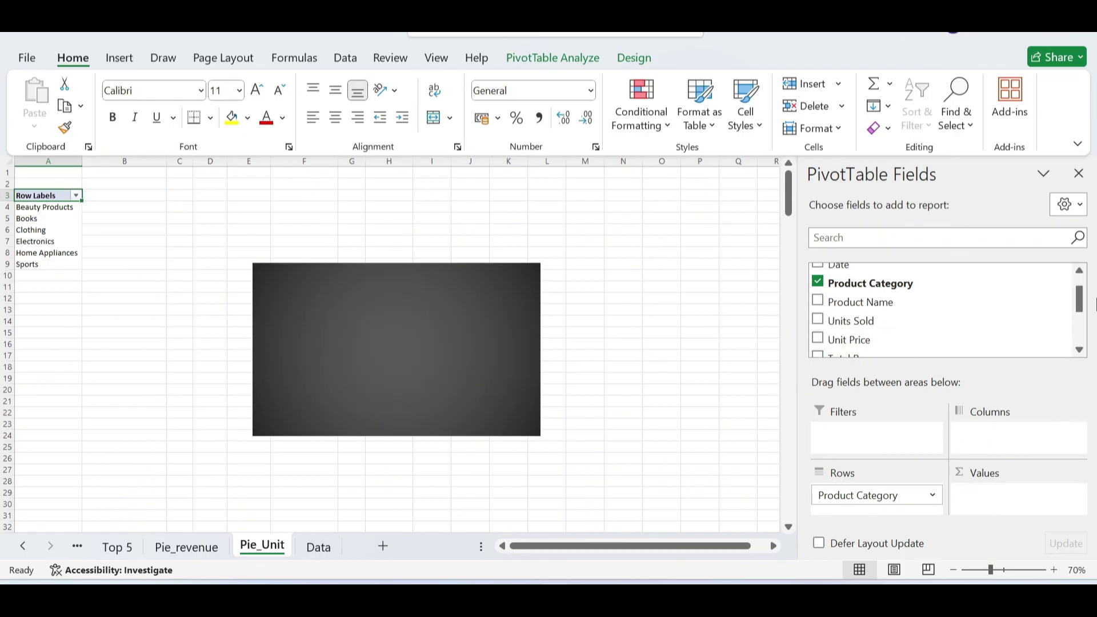
pyautogui.moveTo(1079, 299)
pyautogui.mouseDown()
pyautogui.moveTo(1082, 341)
pyautogui.moveTo(1079, 316)
pyautogui.mouseUp()
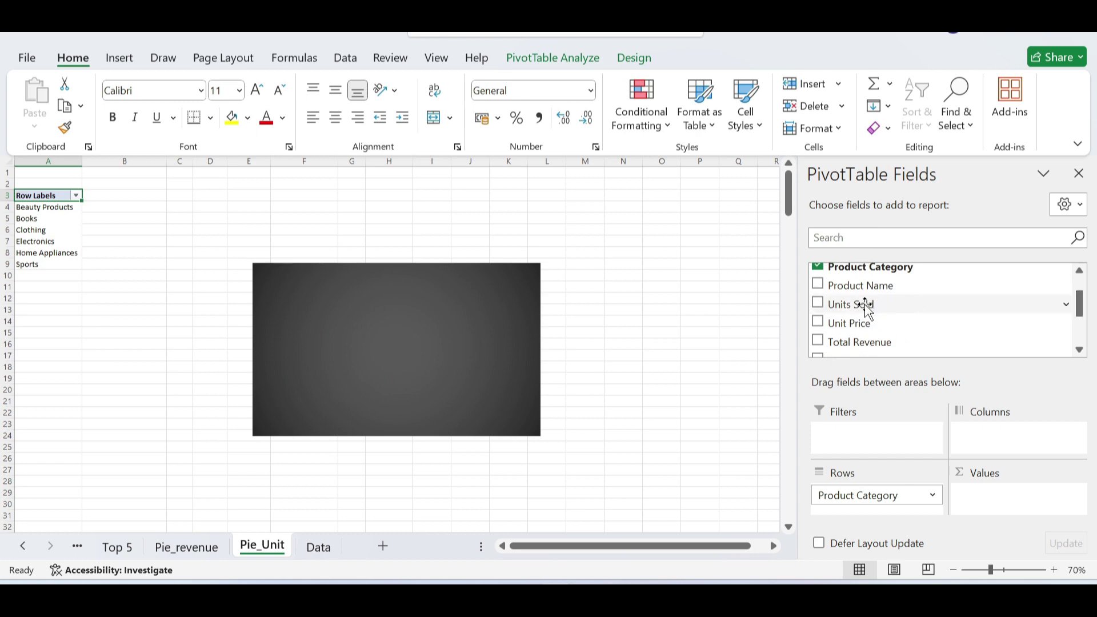
pyautogui.moveTo(868, 309); pyautogui.dragTo(987, 499)
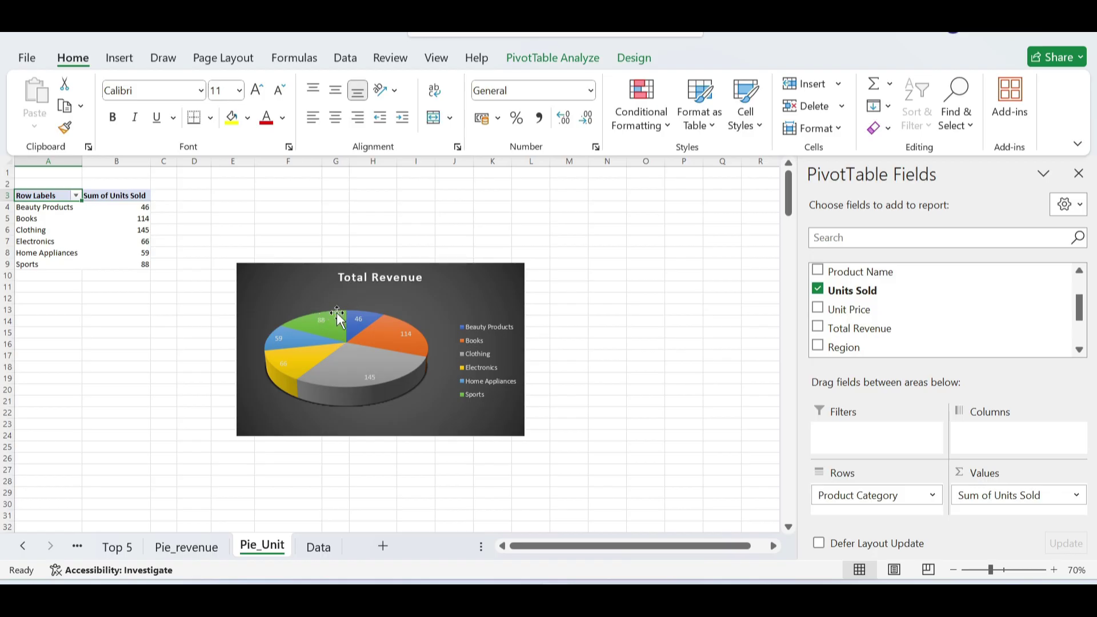
# - Change the Pie_Unit chart's title to "Total Units Sold"
pyautogui.click(387, 282)
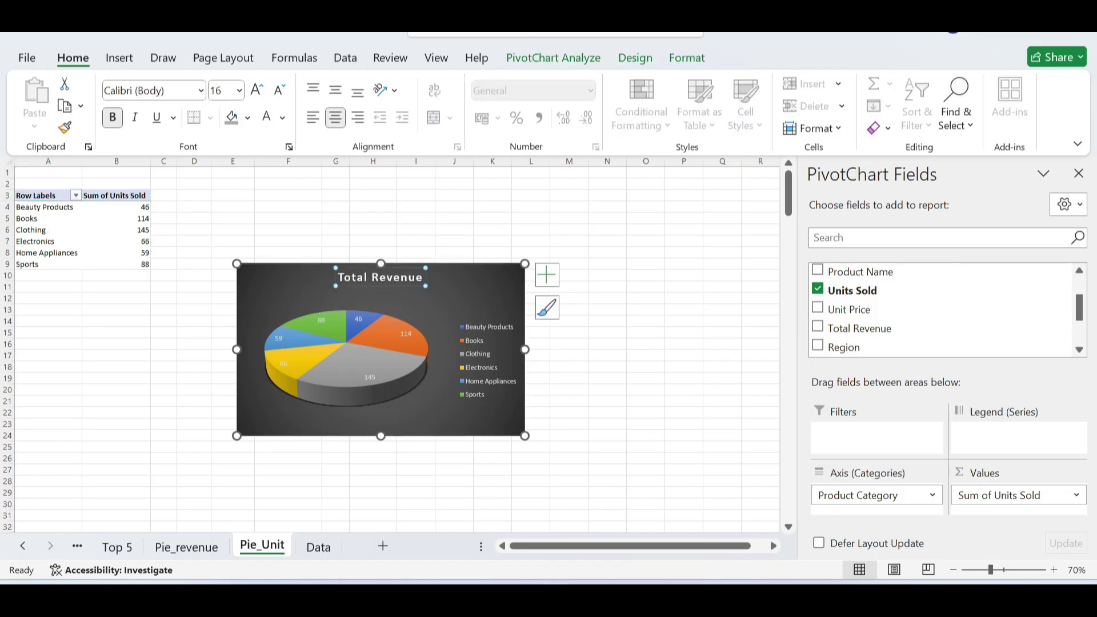
pyautogui.click(416, 278)
pyautogui.press('BackSpace')
pyautogui.press('BackSpace')
pyautogui.press('BackSpace')
pyautogui.press('BackSpace')
pyautogui.press('BackSpace')
pyautogui.press('BackSpace')
pyautogui.press('BackSpace')
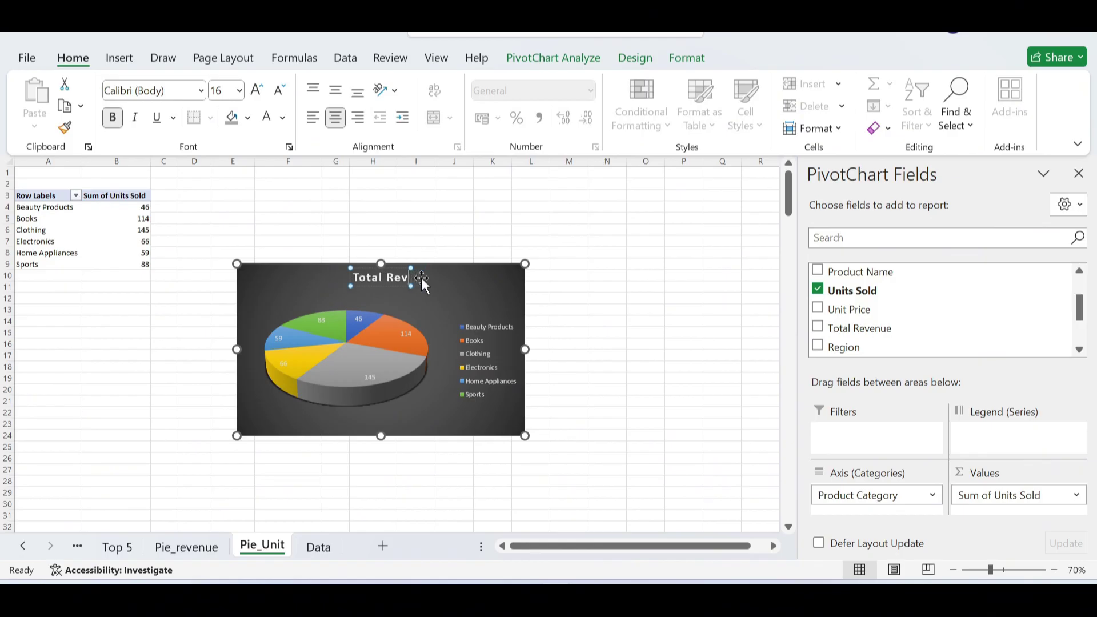
pyautogui.write('Unit')
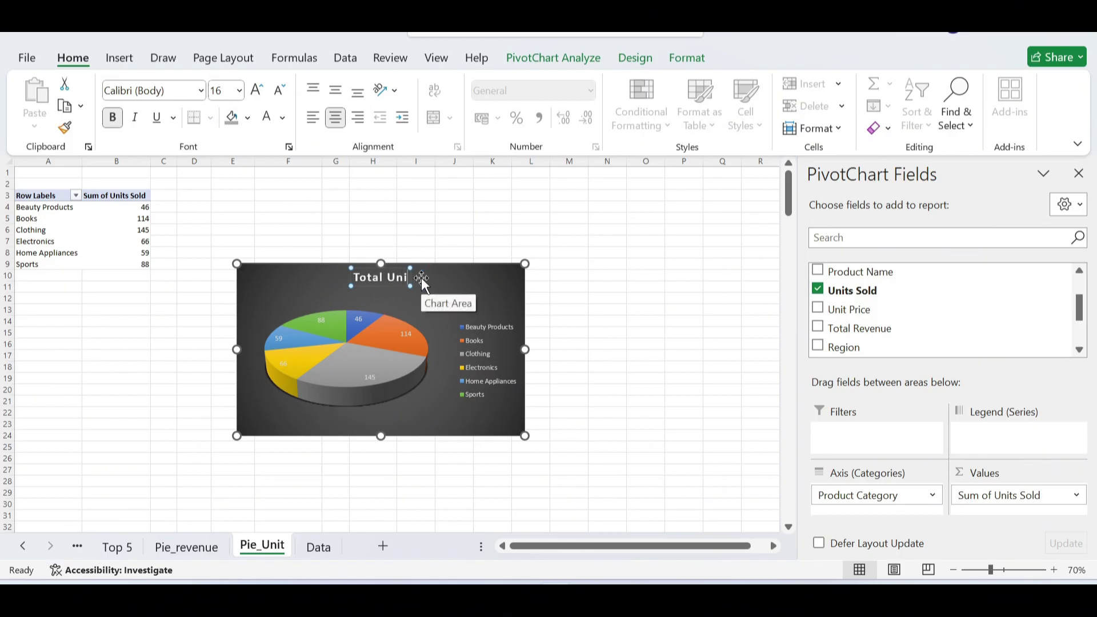
pyautogui.write('s')
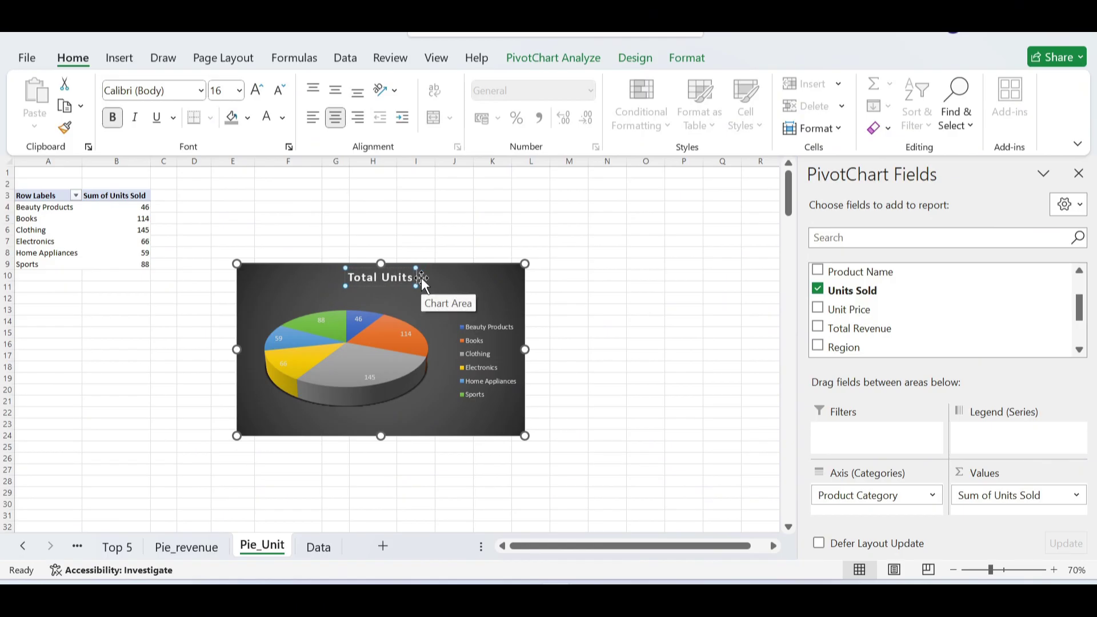
pyautogui.write(' Sol')
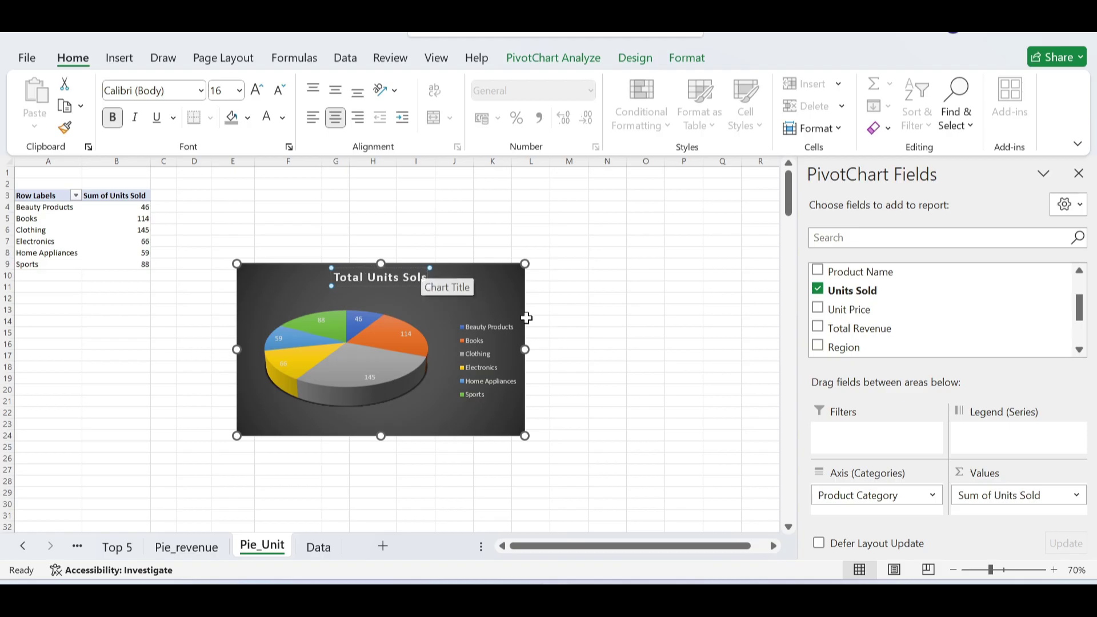
pyautogui.write('d')
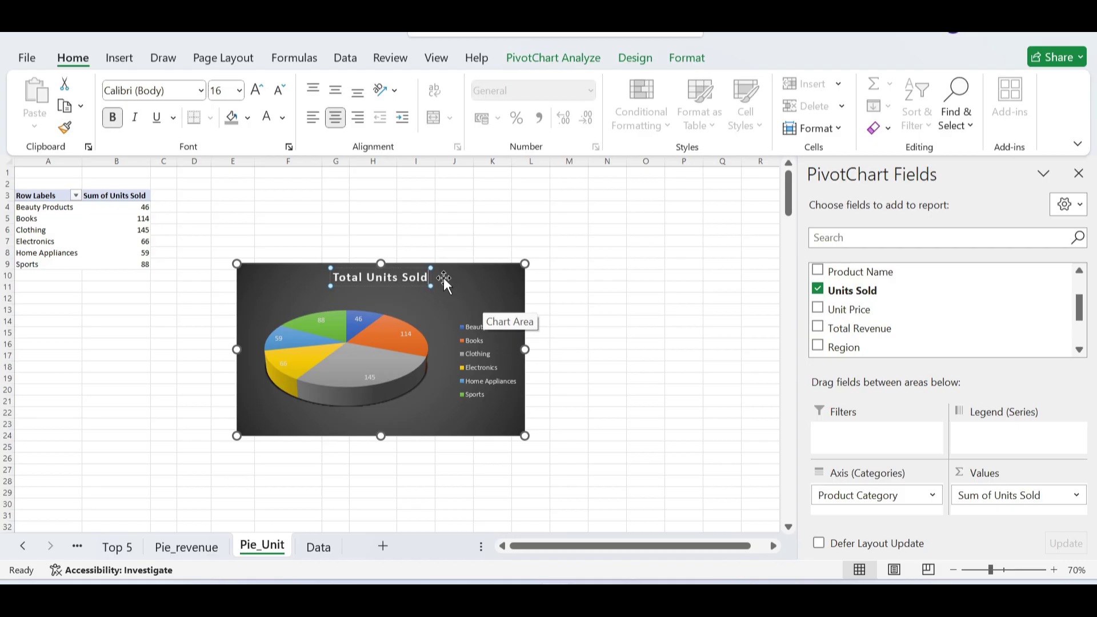
pyautogui.click(628, 345)
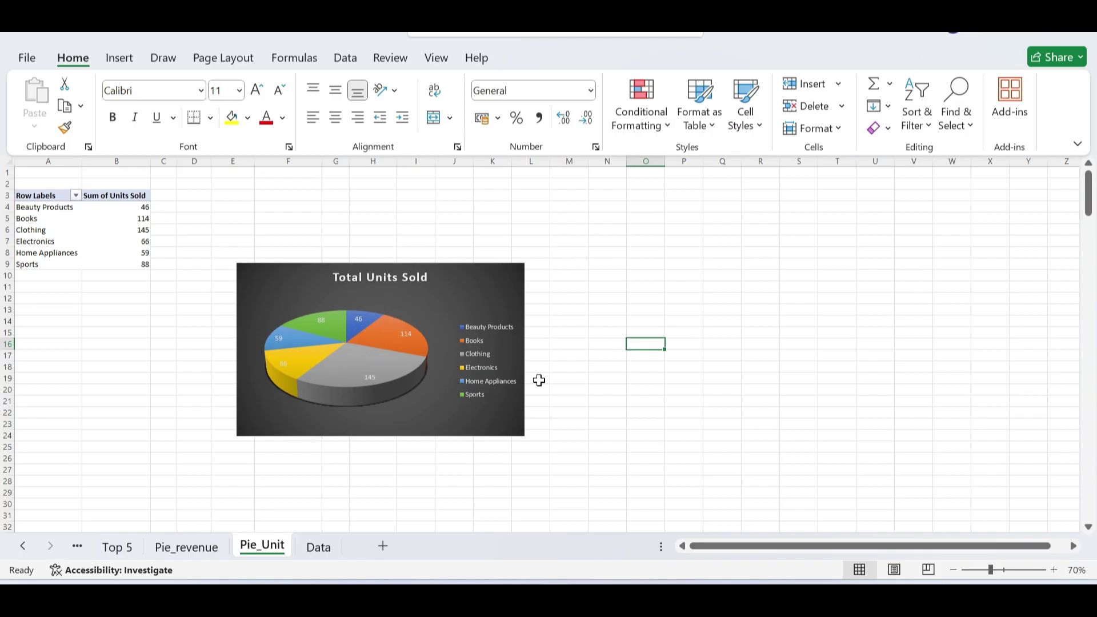
# - Add percentages to the Total Units Sold pie's data labels and separate them from the values with a new line
pyautogui.doubleClick(500, 288)
pyautogui.click(360, 321)
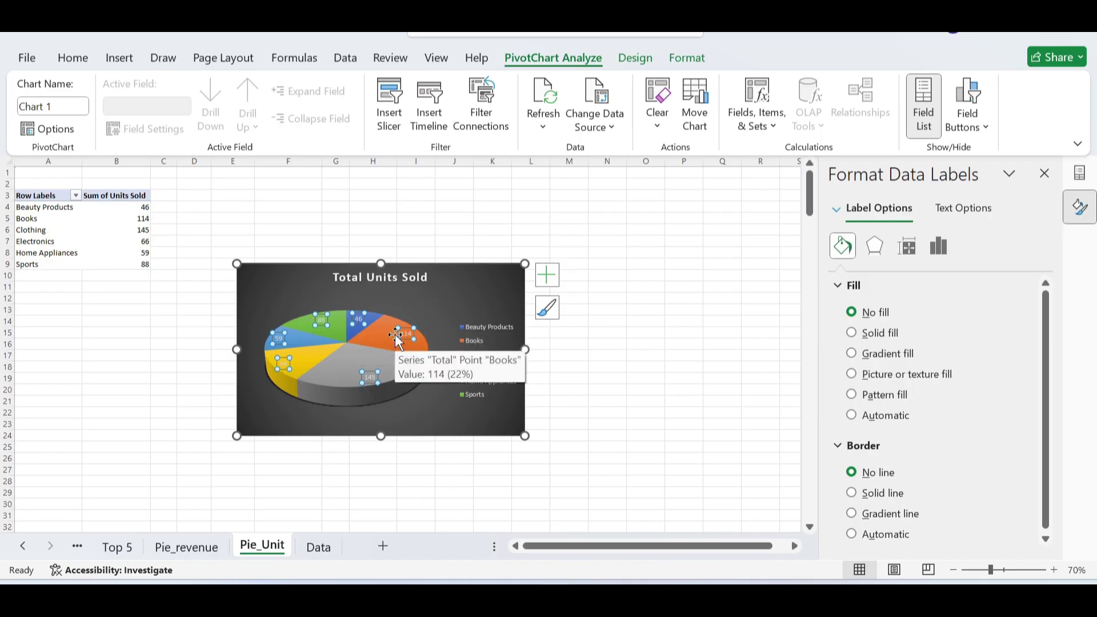
pyautogui.click(939, 247)
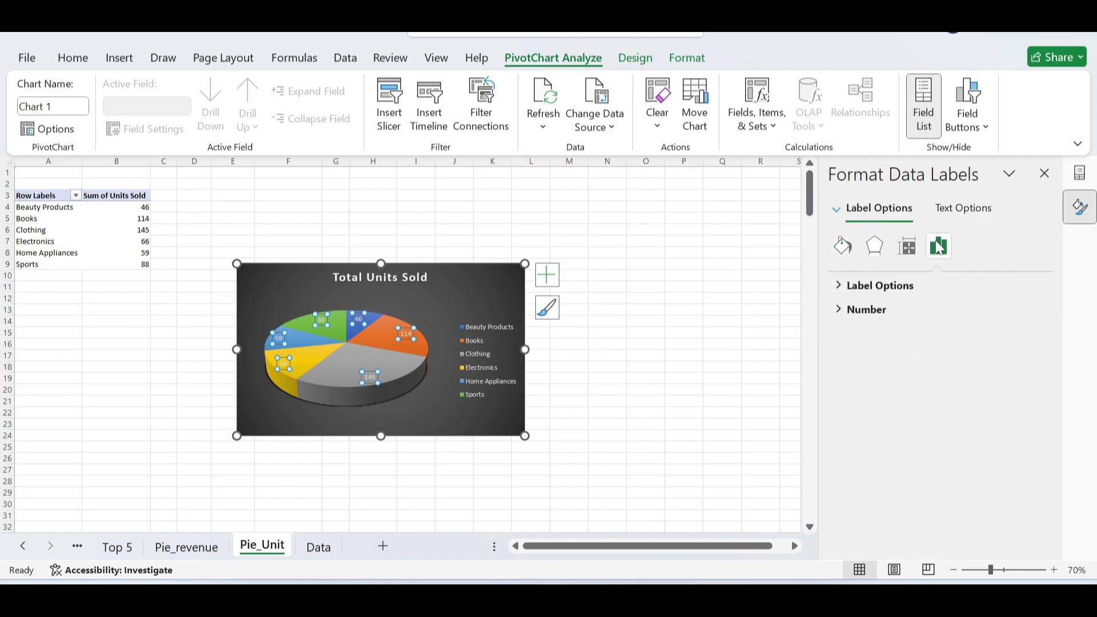
pyautogui.click(839, 285)
pyautogui.click(860, 416)
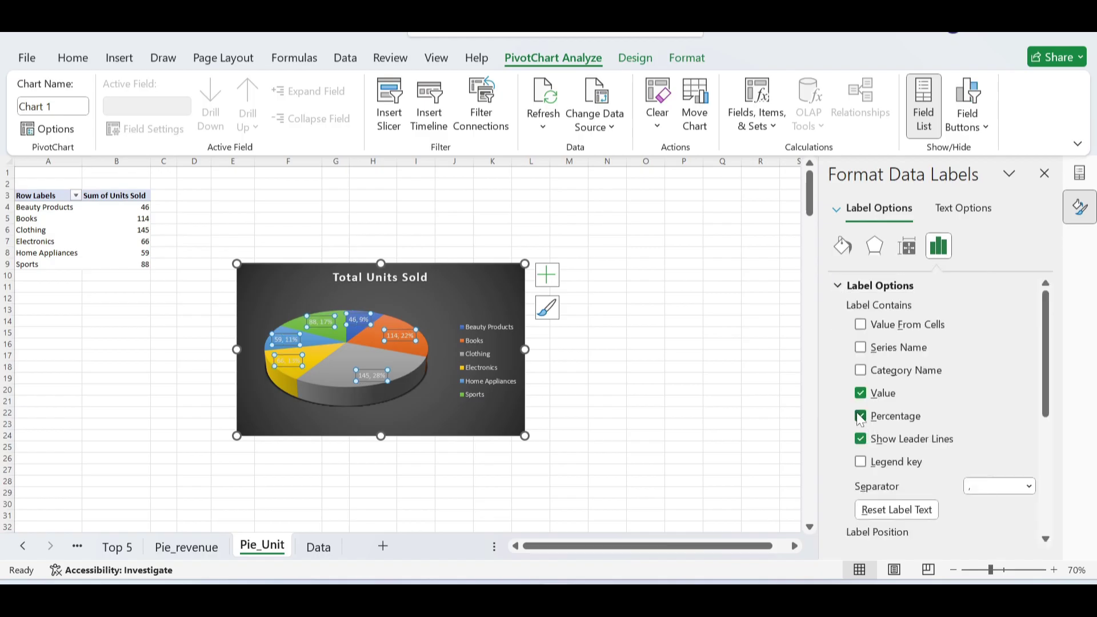
pyautogui.click(1028, 487)
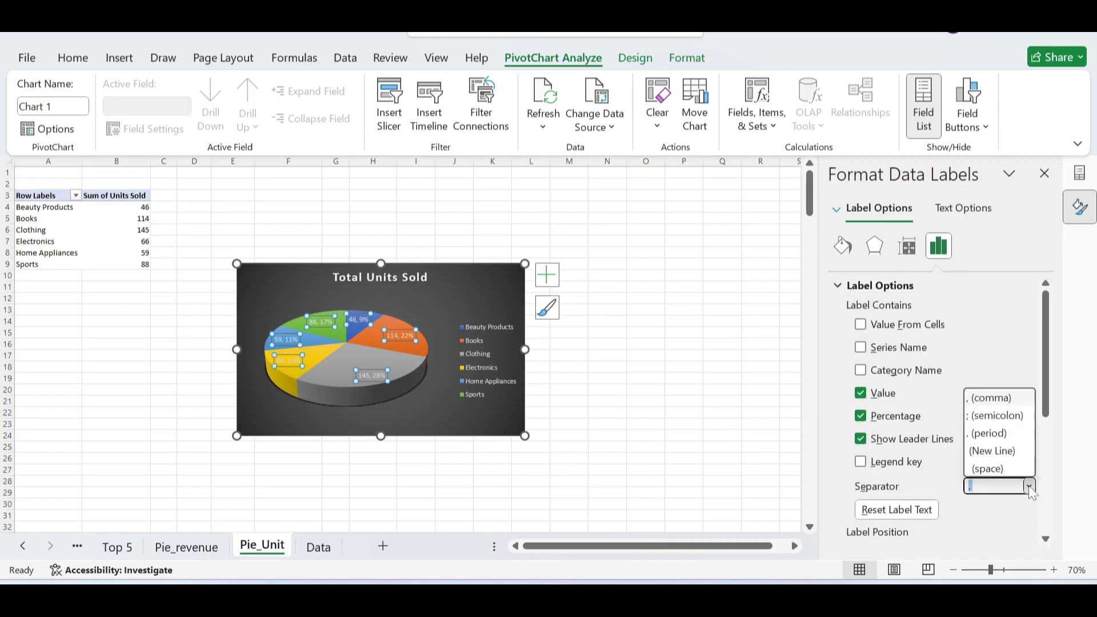
pyautogui.click(992, 451)
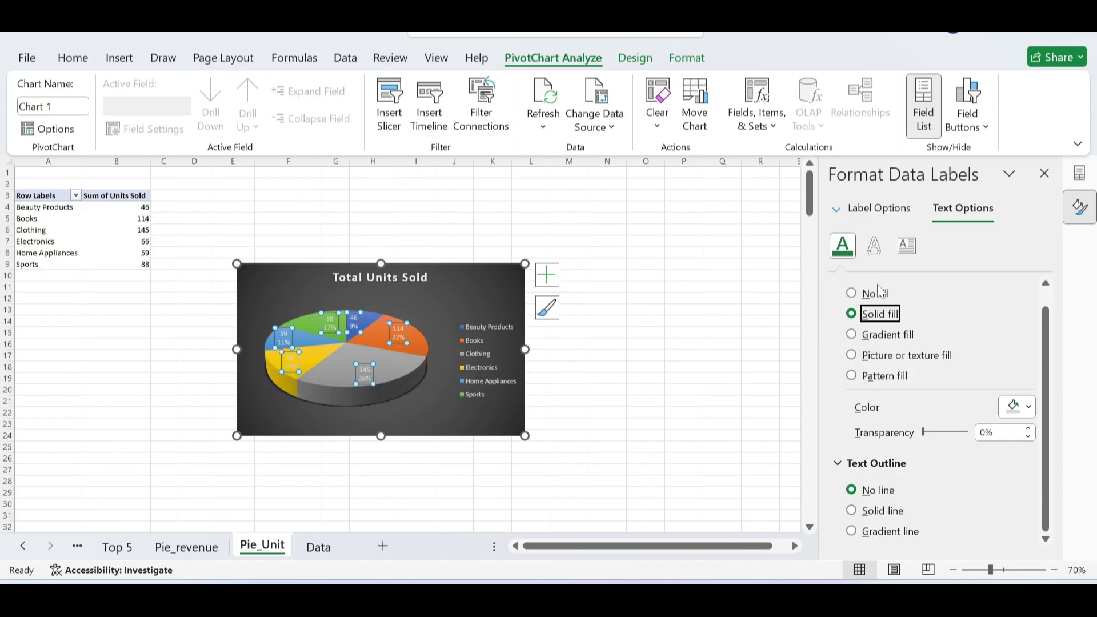
# - Give the pie chart's data label text a solid black outline
pyautogui.click(909, 209)
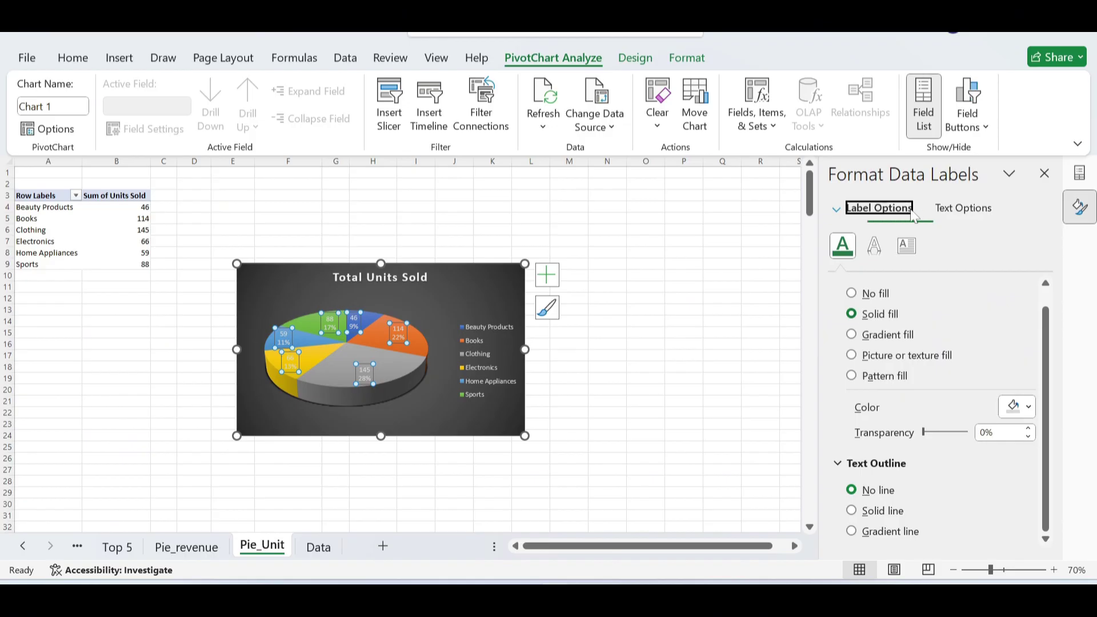
pyautogui.click(970, 209)
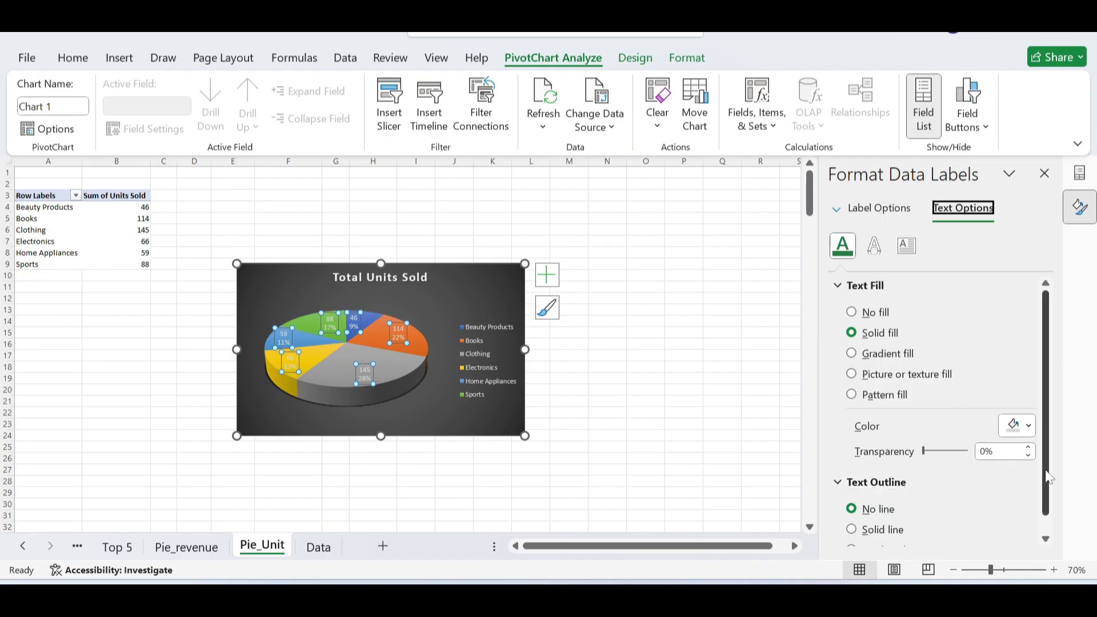
pyautogui.click(882, 529)
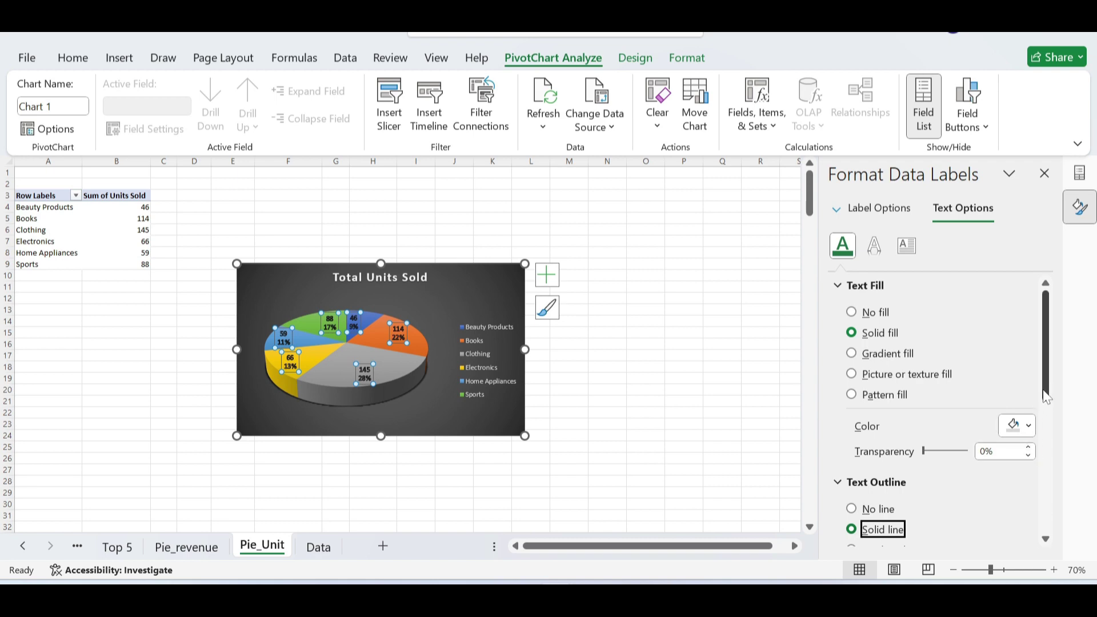
pyautogui.scroll(-5, 1057, 460)
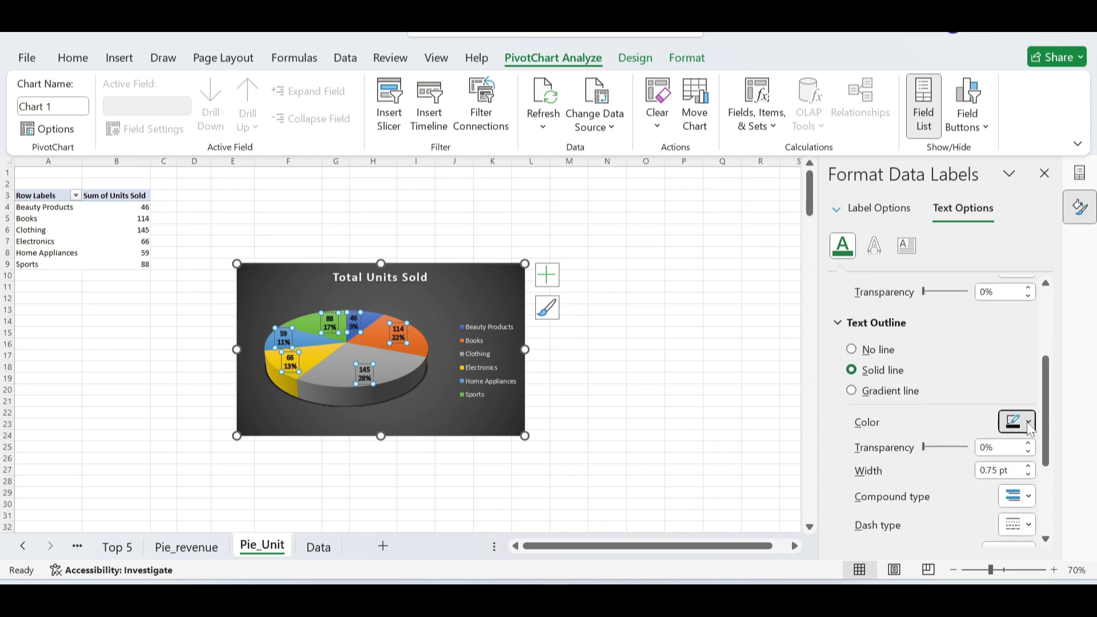
pyautogui.click(1029, 423)
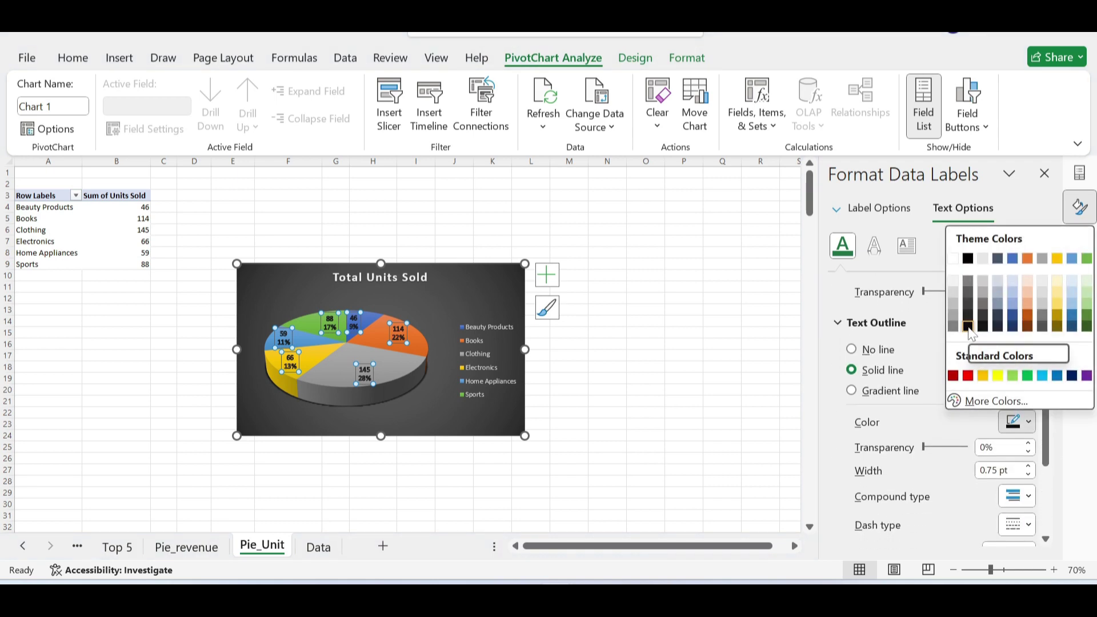
pyautogui.click(970, 330)
pyautogui.click(653, 355)
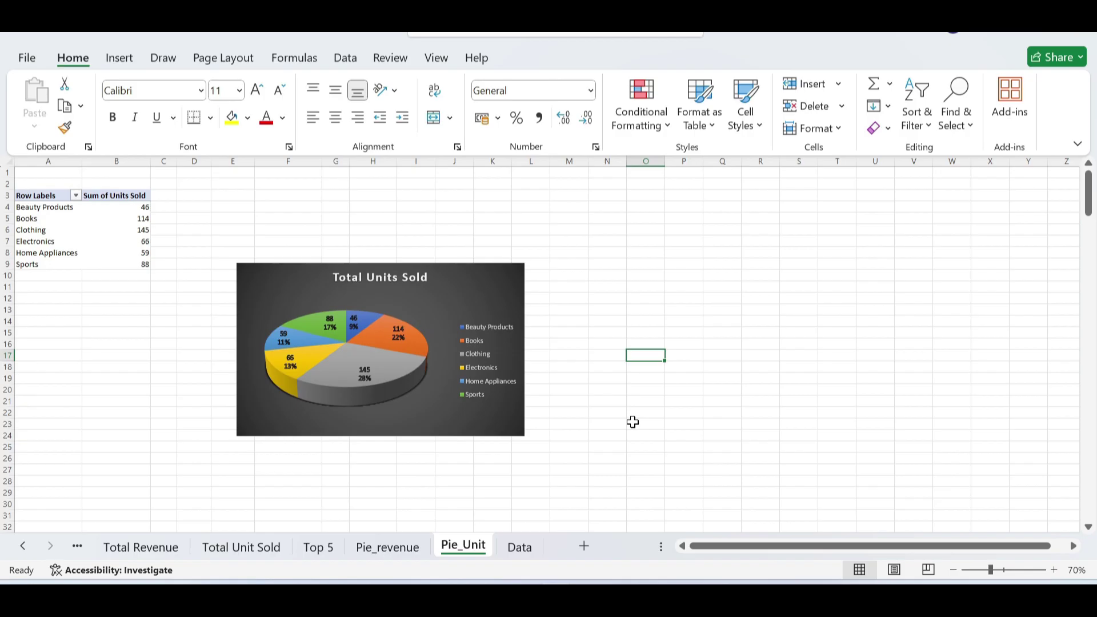
# - Add a new worksheet, move it to the front of the workbook and rename it Dashboard
pyautogui.click(584, 546)
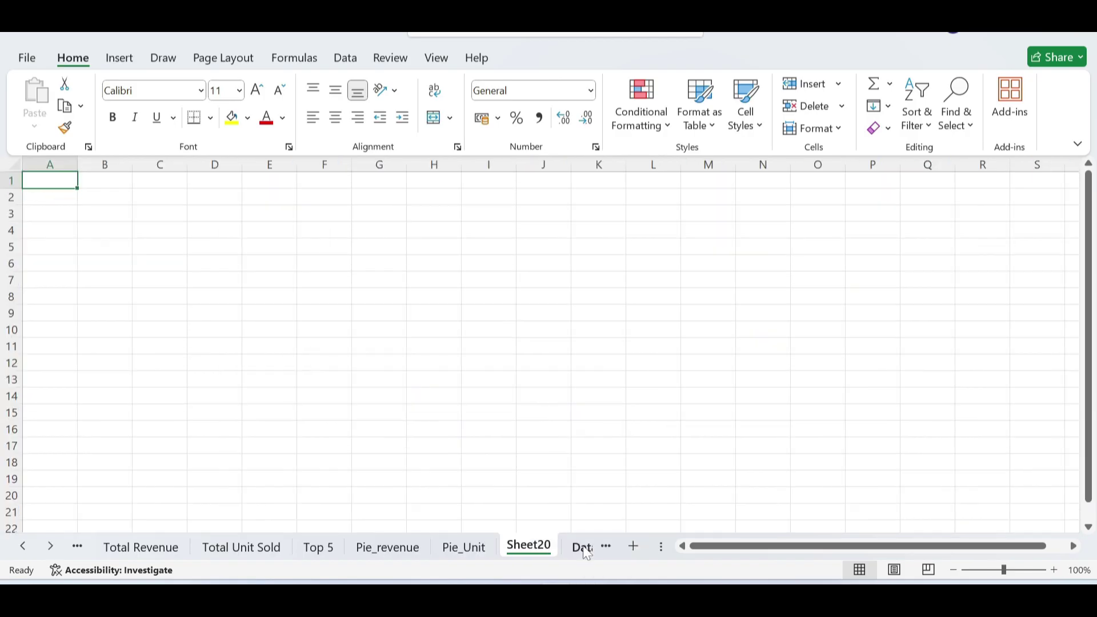
pyautogui.moveTo(523, 555); pyautogui.dragTo(130, 553)
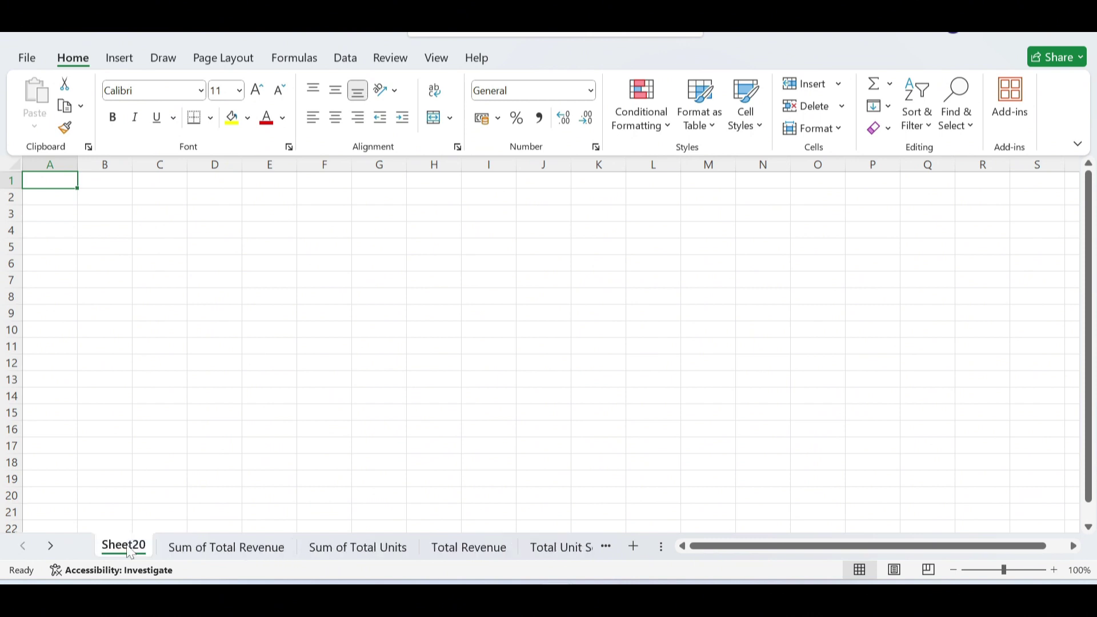
pyautogui.doubleClick(124, 545)
pyautogui.write('Das')
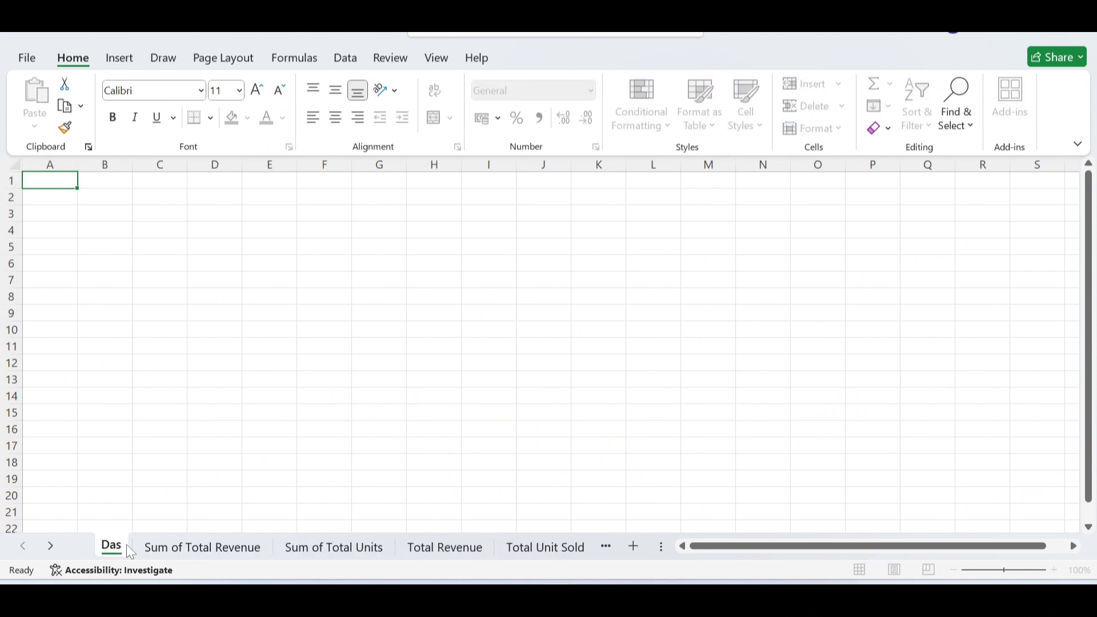
pyautogui.write('hboard')
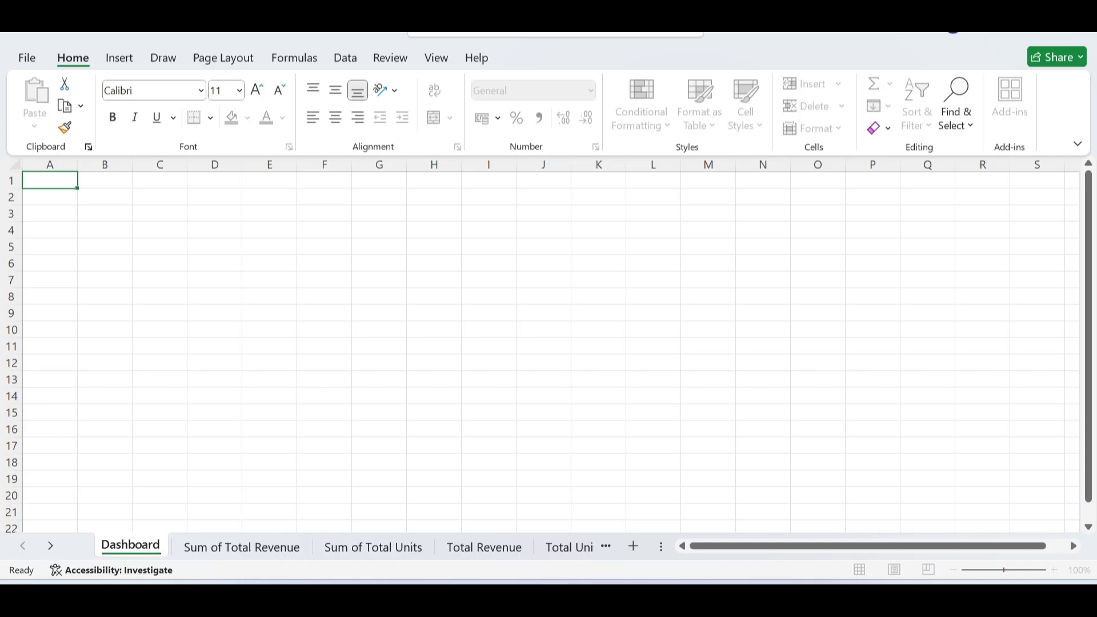
pyautogui.click(215, 445)
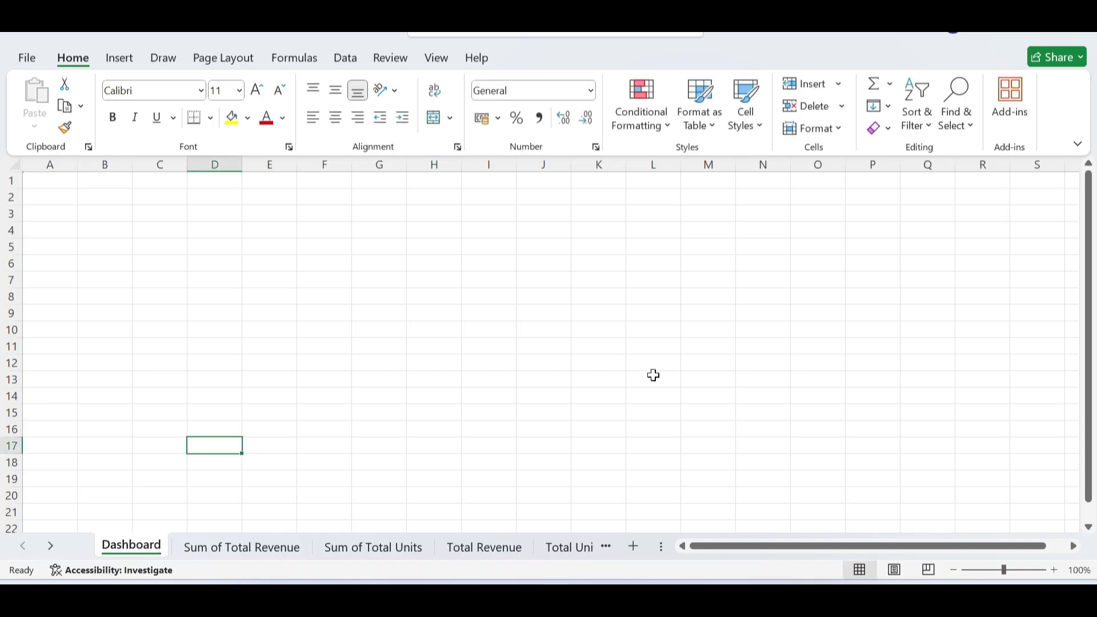
# - Set the height of row 1 on the Dashboard sheet to 4
pyautogui.click(952, 570)
pyautogui.click(952, 570)
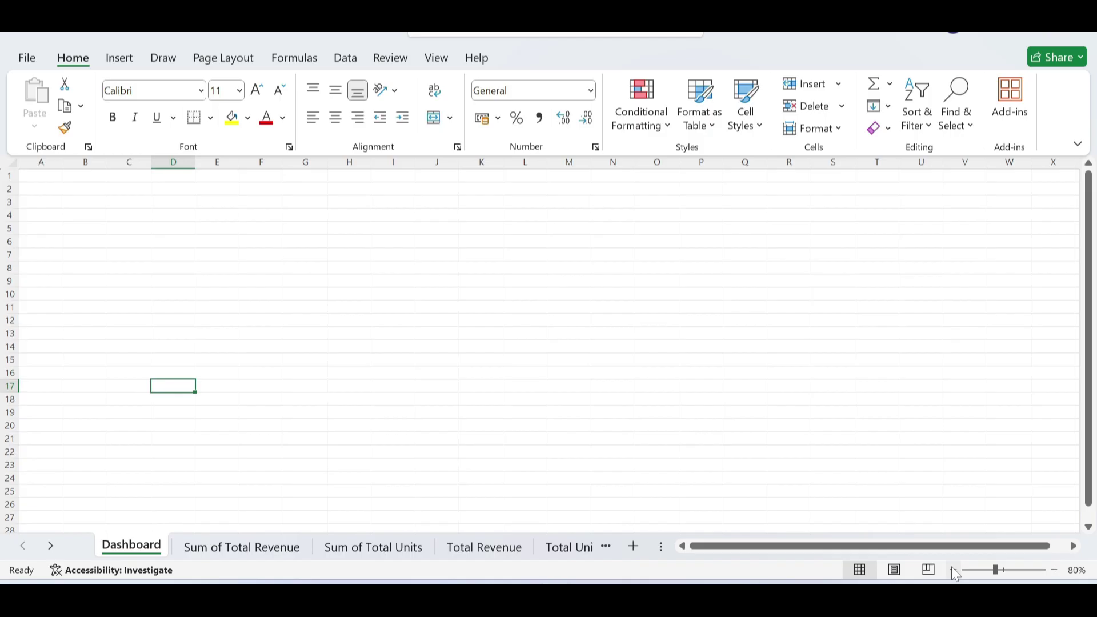
pyautogui.click(953, 569)
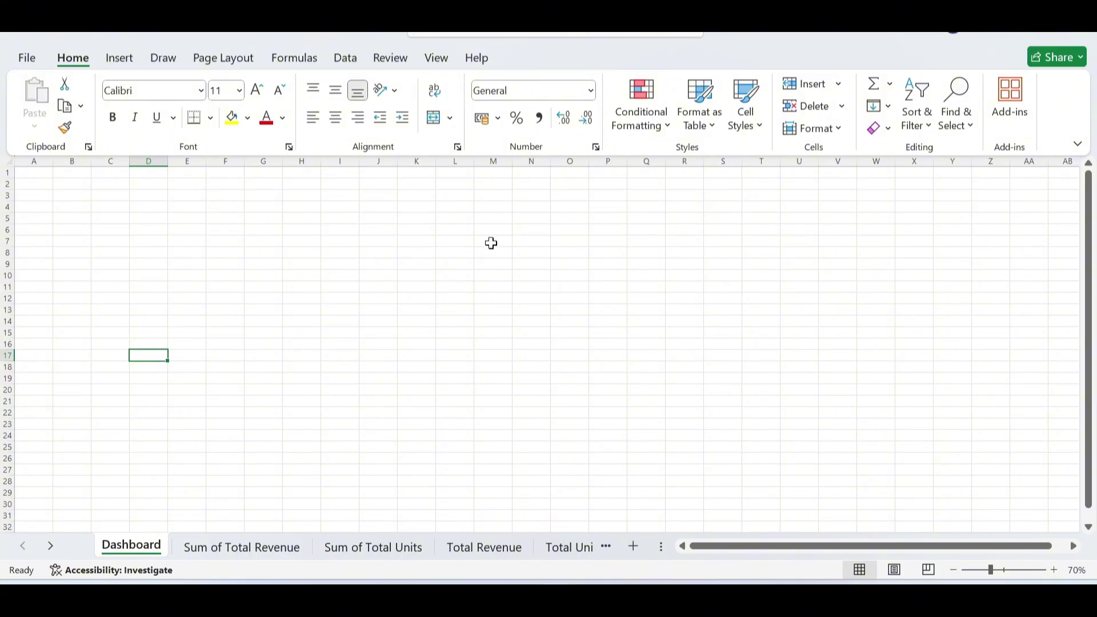
pyautogui.click(3, 170)
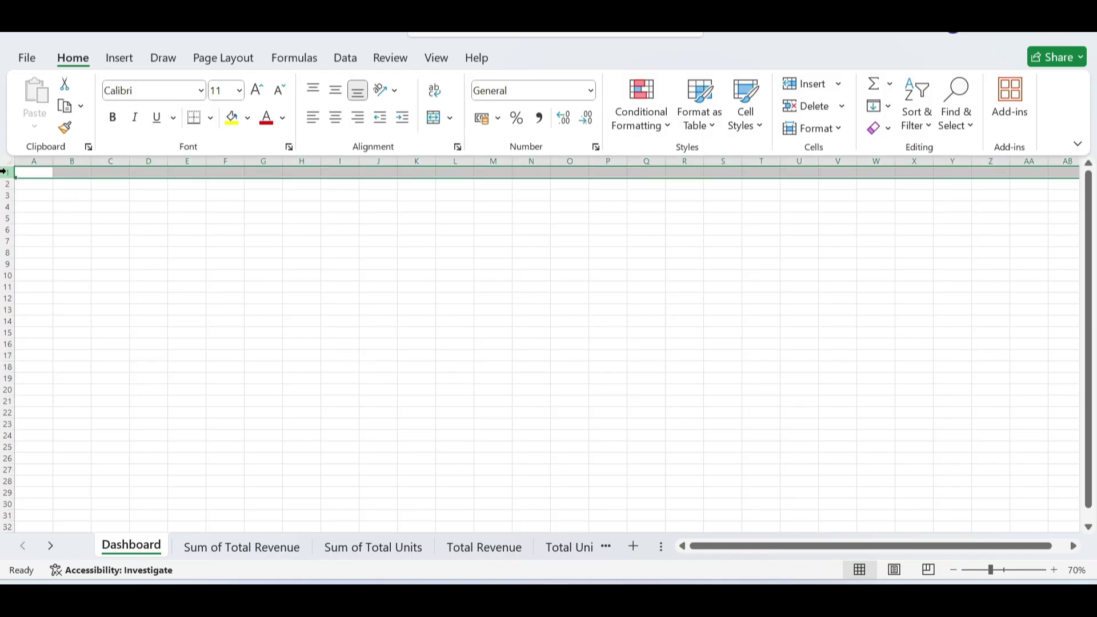
pyautogui.rightClick(3, 171)
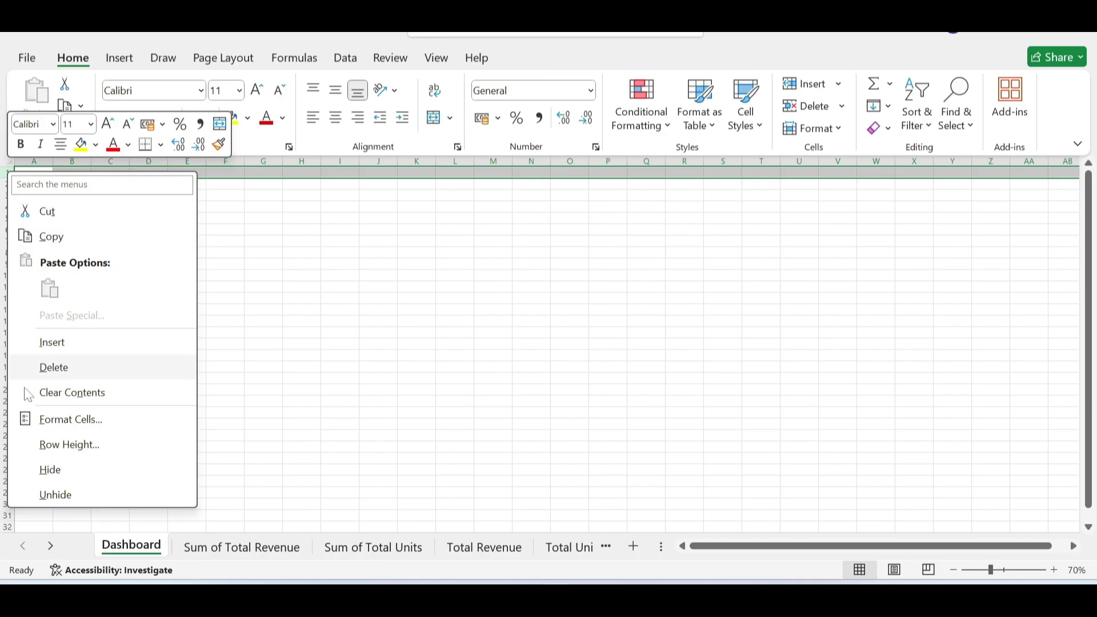
pyautogui.click(89, 452)
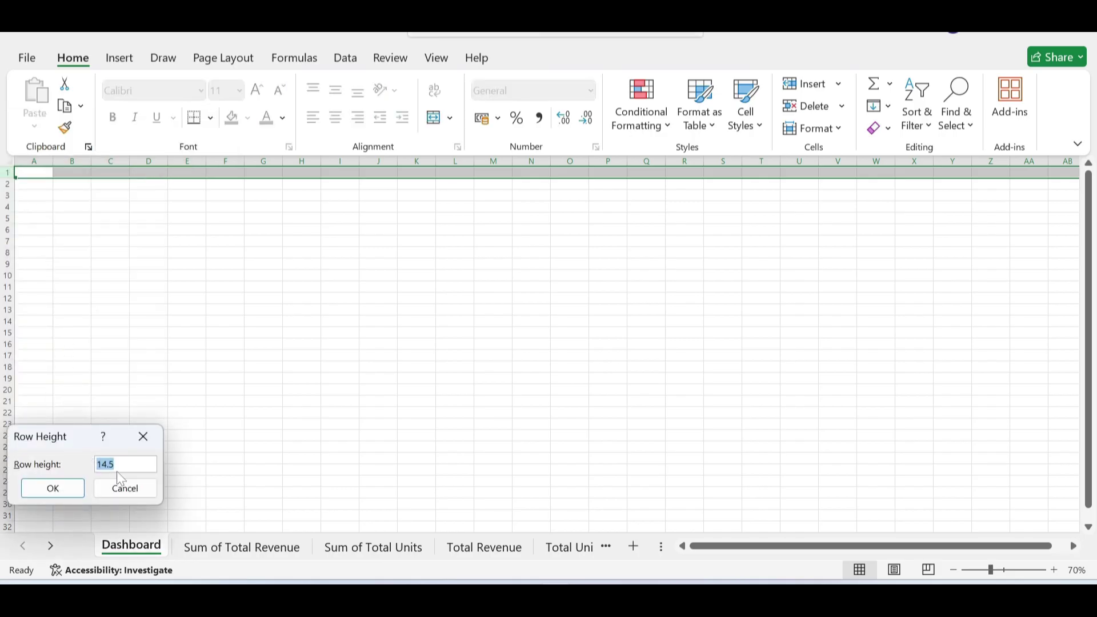
pyautogui.write('4')
pyautogui.click(59, 492)
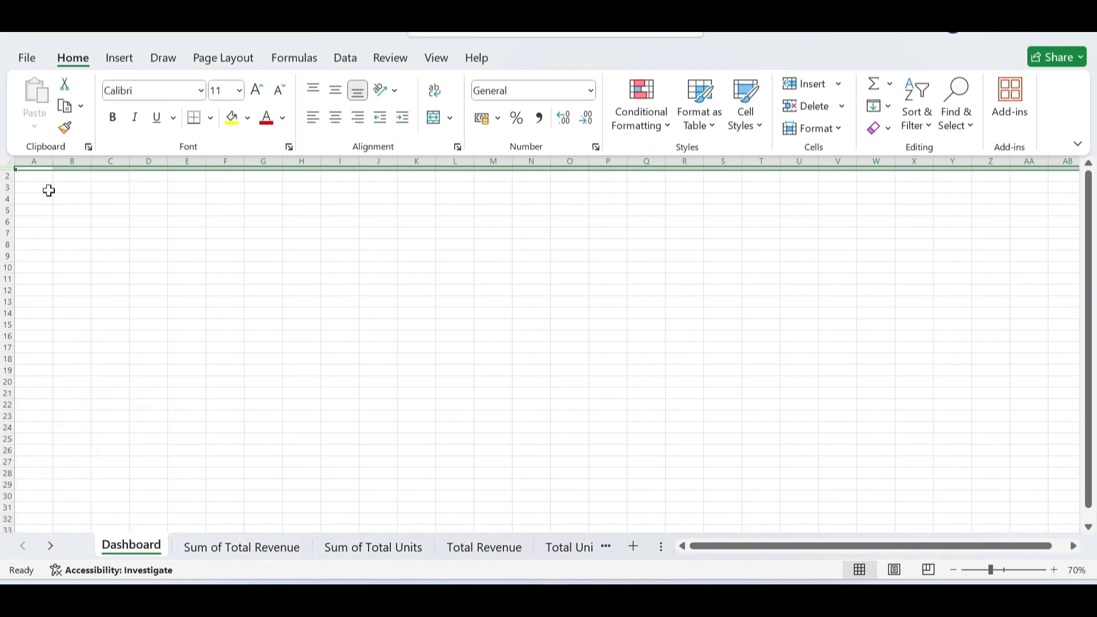
# - Set the width of column A on the Dashboard sheet to 0.5
pyautogui.click(35, 165)
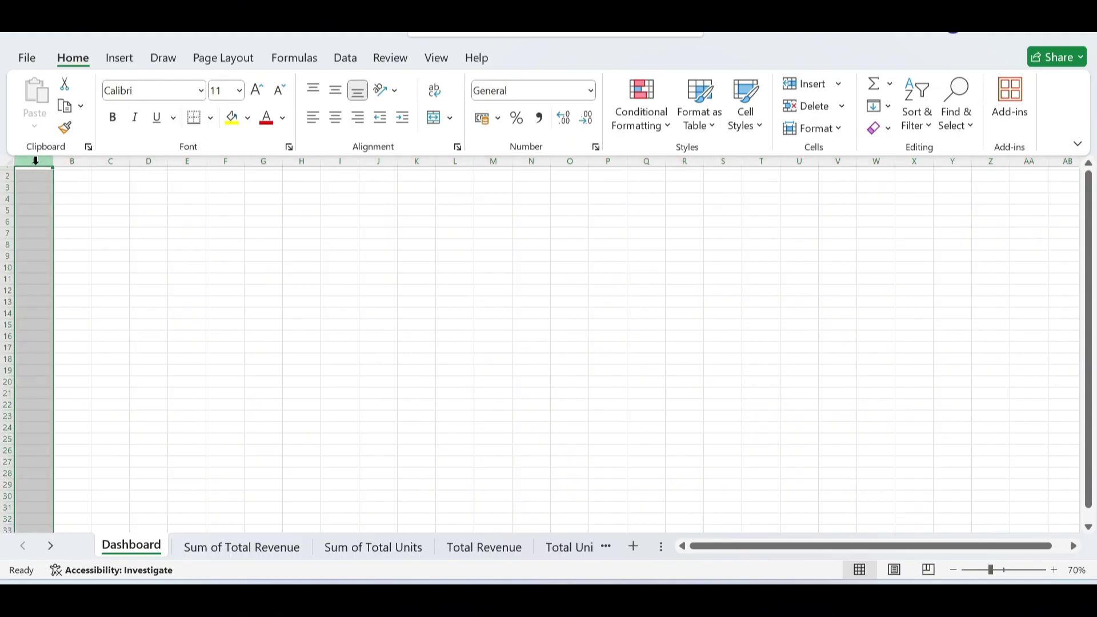
pyautogui.rightClick(35, 161)
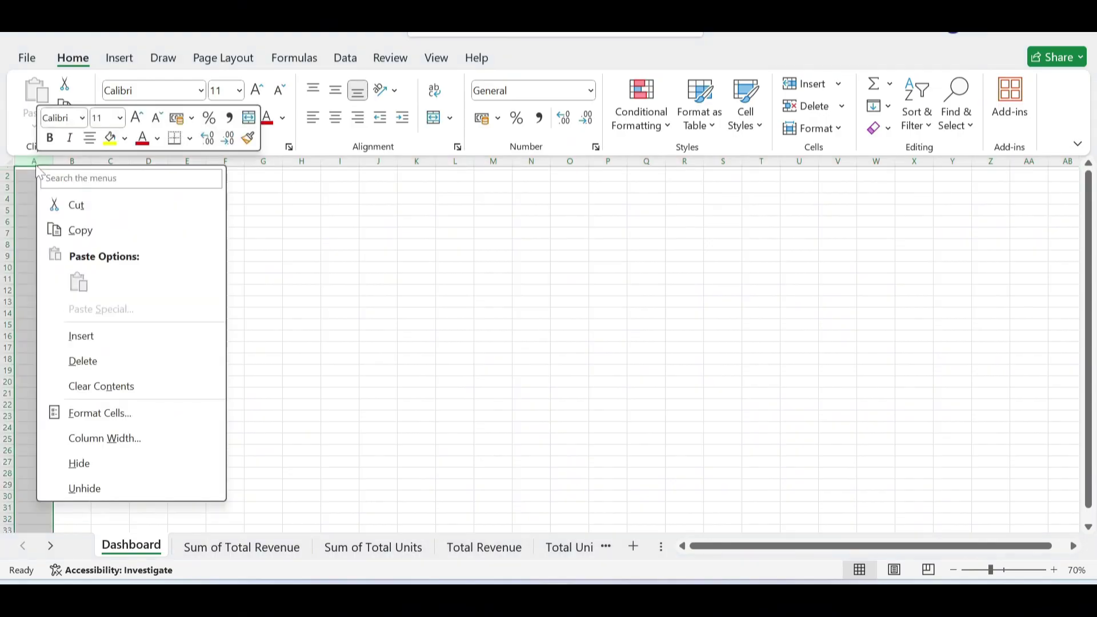
pyautogui.click(105, 438)
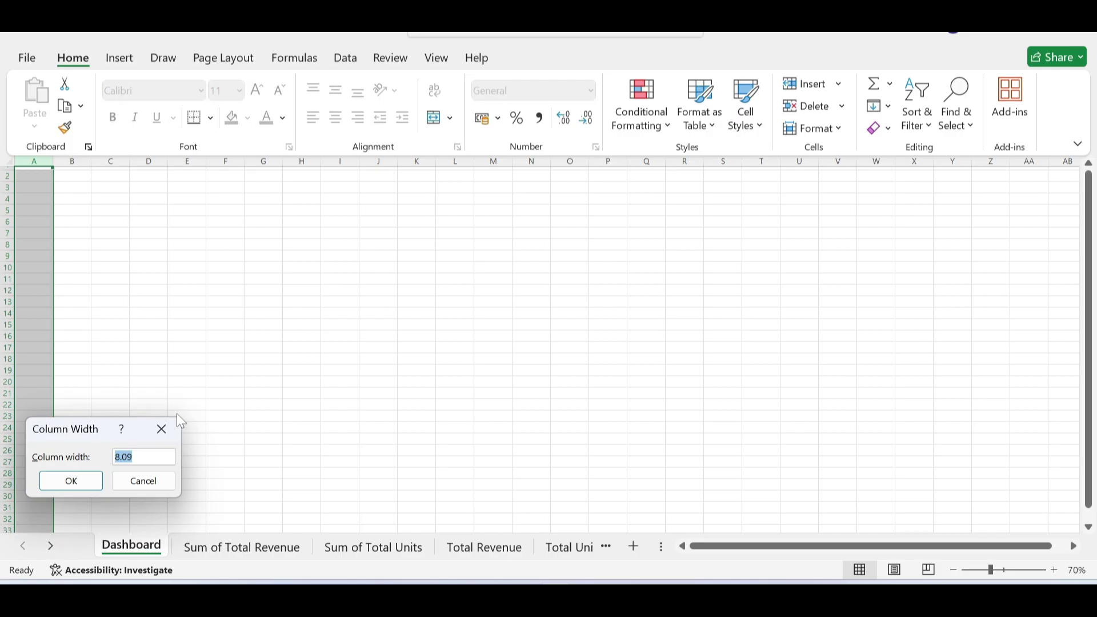
pyautogui.write('0.5')
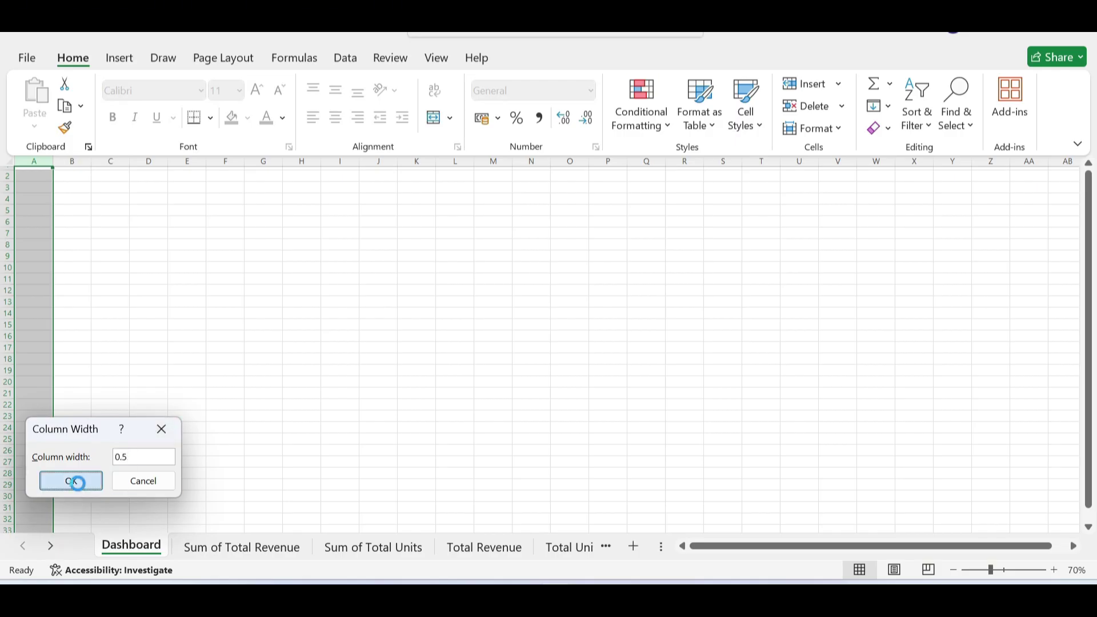
pyautogui.click(76, 480)
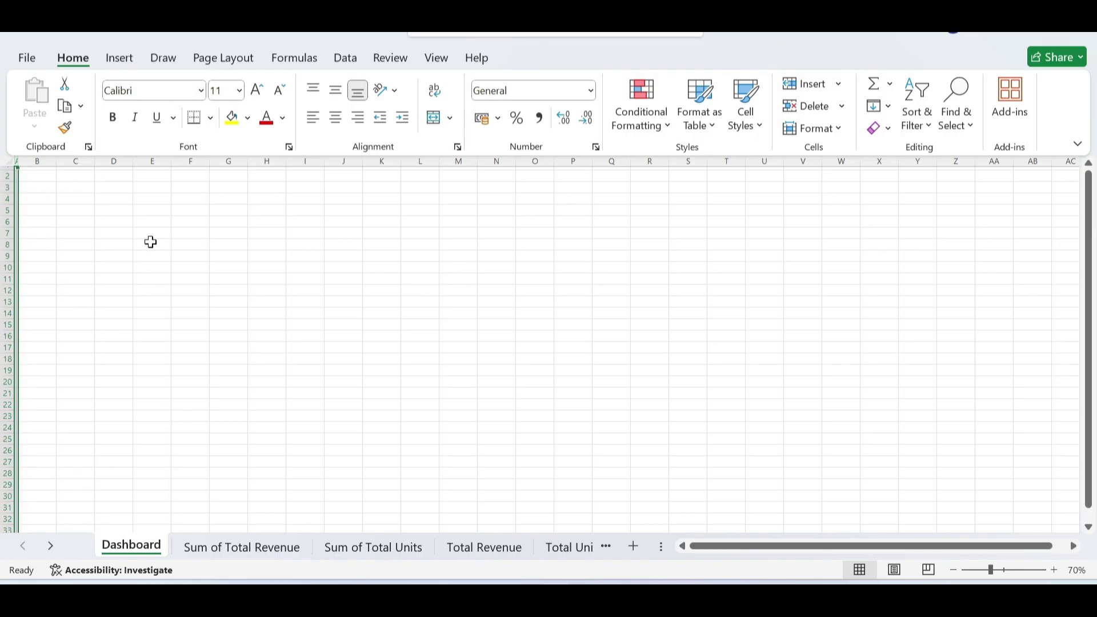
pyautogui.click(125, 226)
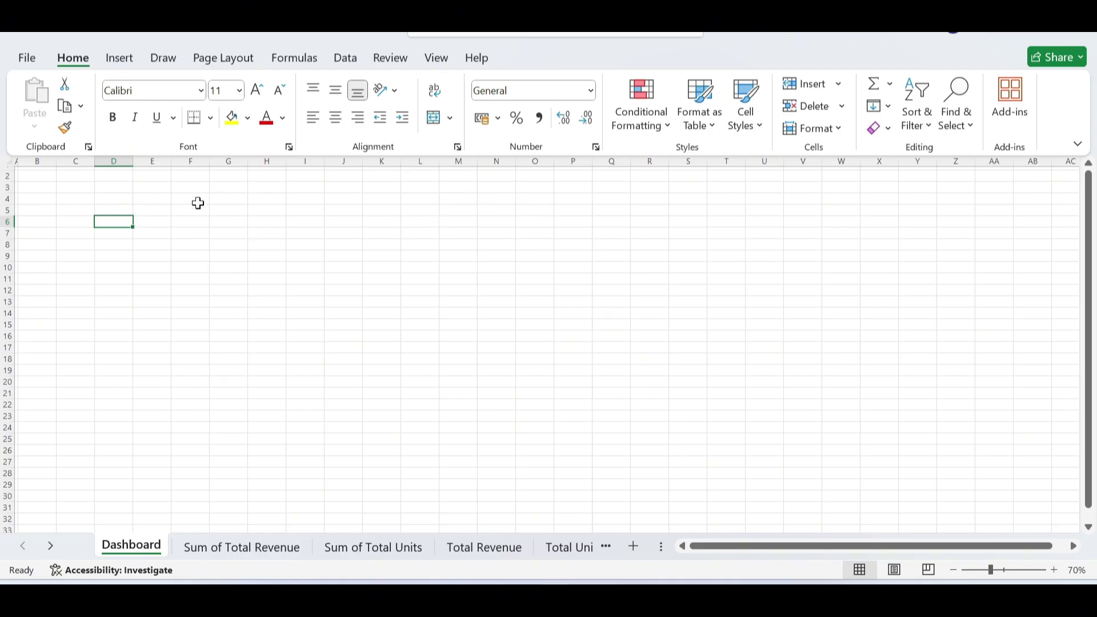
# - Draw a rectangle banner about 2 cm high and 42.2 cm wide across columns B to Z, from row 2 to row 5
pyautogui.click(117, 61)
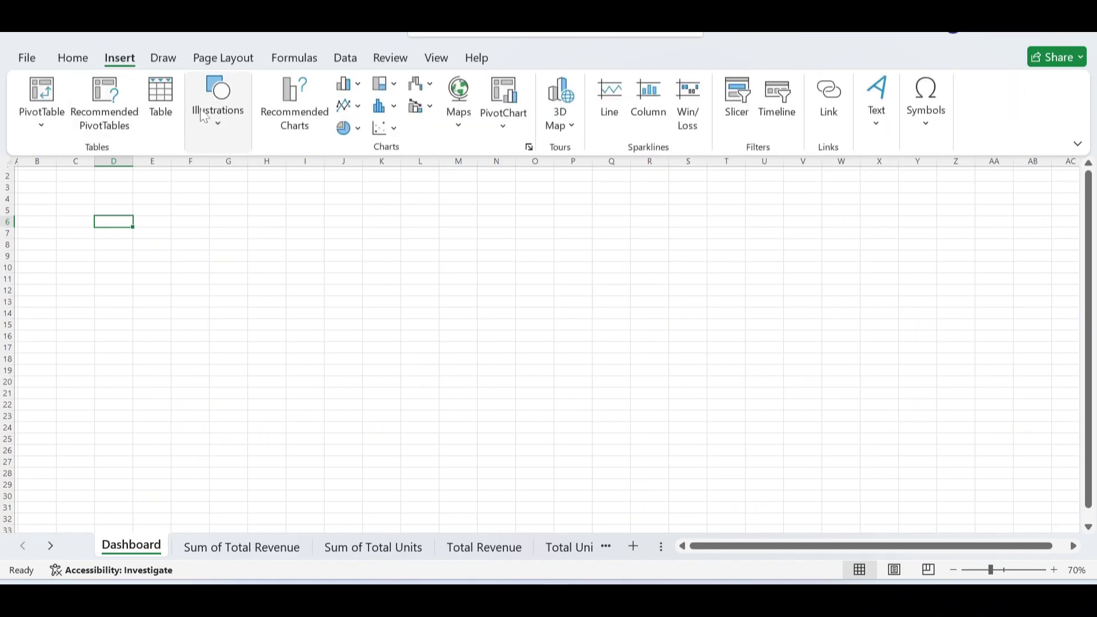
pyautogui.click(220, 125)
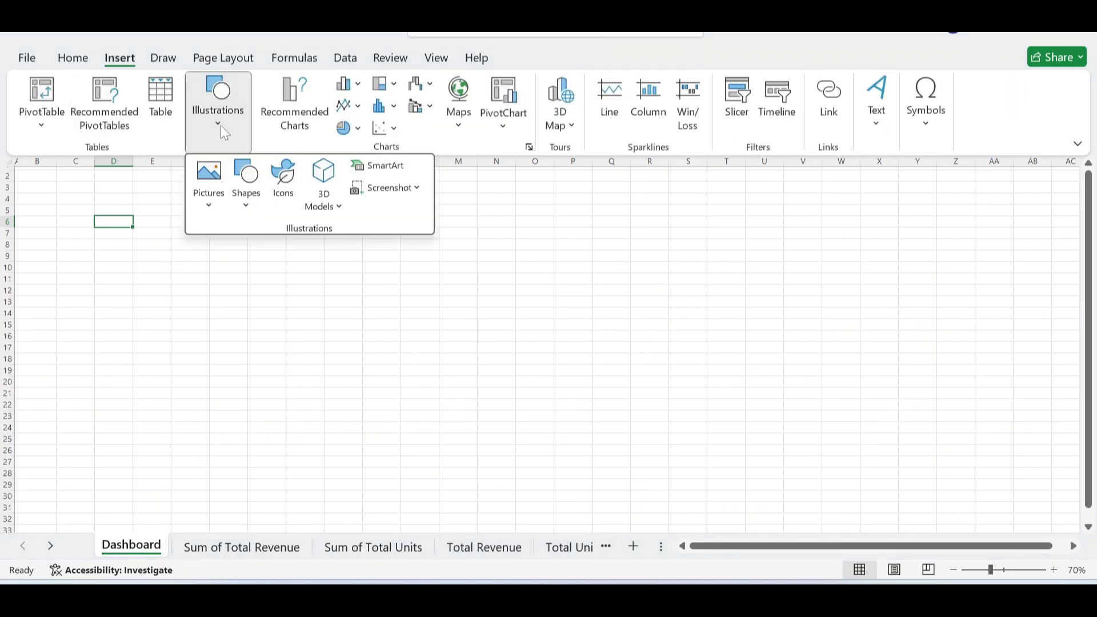
pyautogui.click(245, 202)
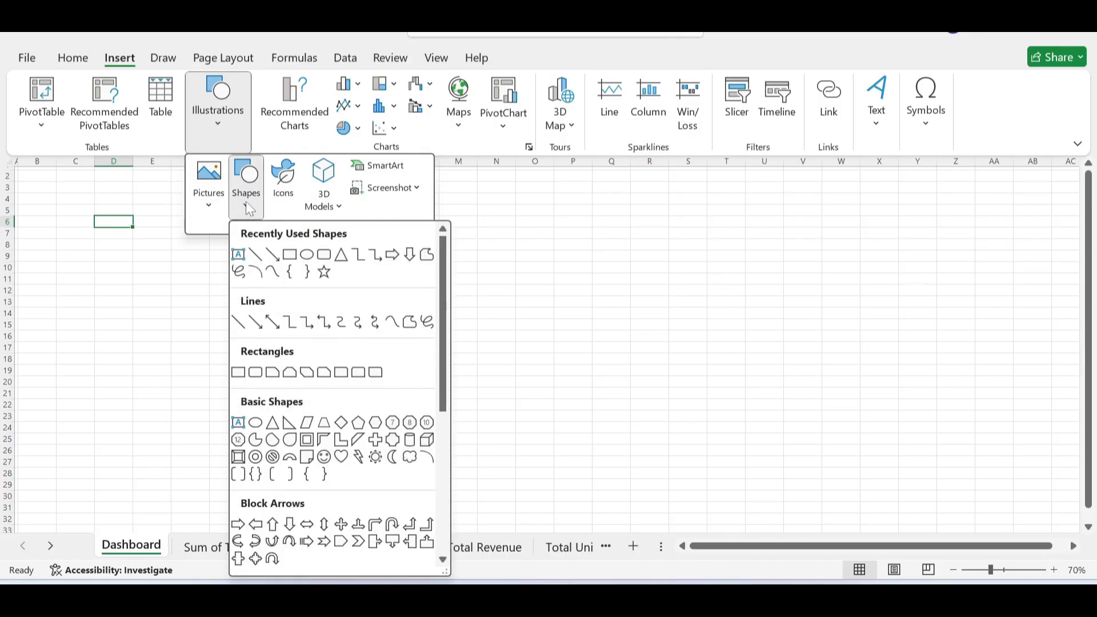
pyautogui.click(290, 255)
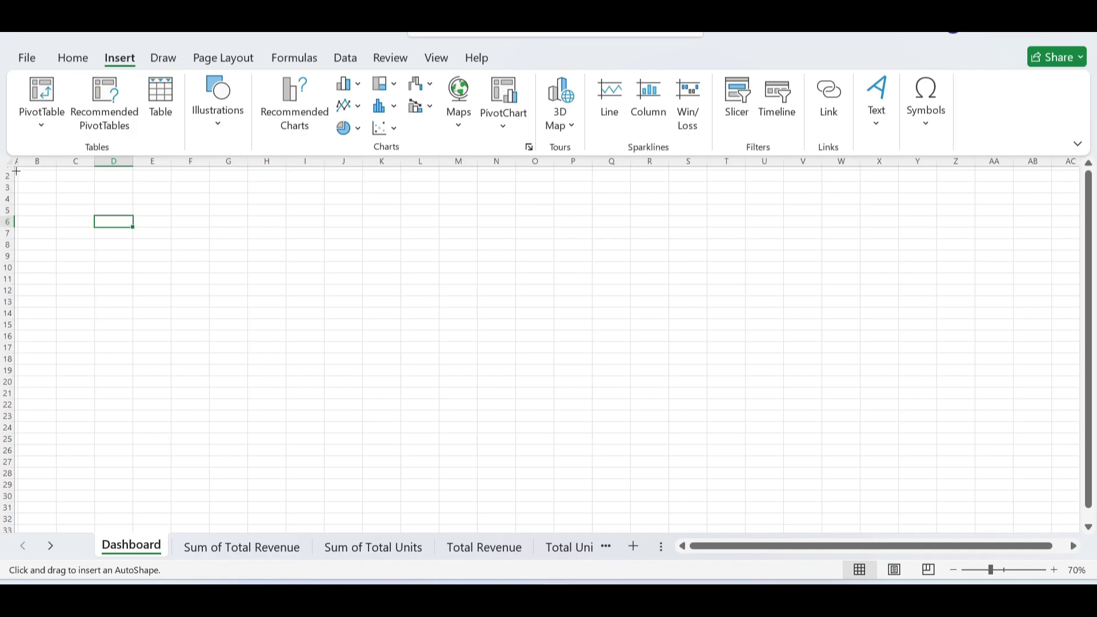
pyautogui.moveTo(19, 170); pyautogui.dragTo(971, 215)
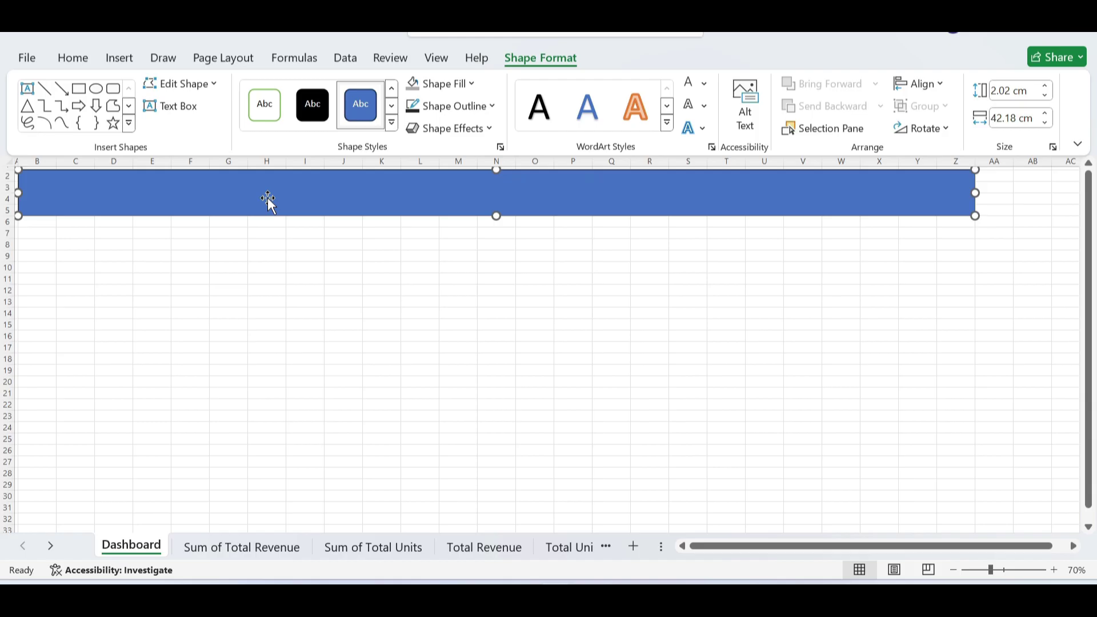
# - Enter "Online Sales Data" in the banner, centre it horizontally and select the text
pyautogui.write('Online')
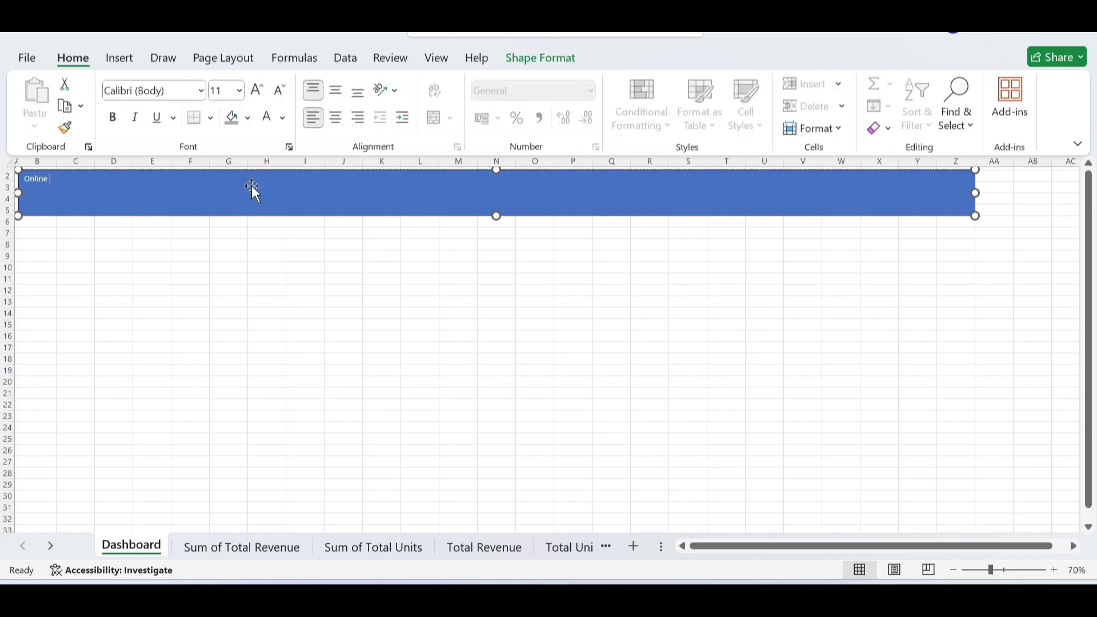
pyautogui.write(' Sales Data')
pyautogui.click(336, 118)
pyautogui.moveTo(464, 180); pyautogui.dragTo(529, 180)
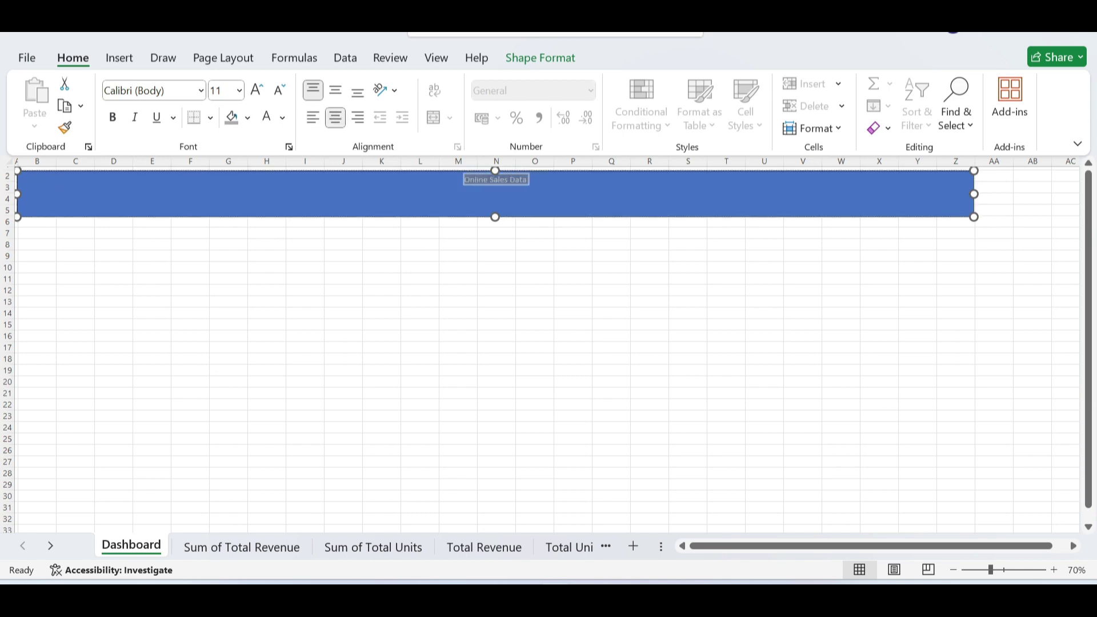
# - Increase the font size of the banner text to 44
pyautogui.click(259, 91)
pyautogui.click(259, 91)
pyautogui.click(259, 91)
pyautogui.click(258, 91)
pyautogui.click(259, 92)
pyautogui.click(259, 92)
pyautogui.click(258, 92)
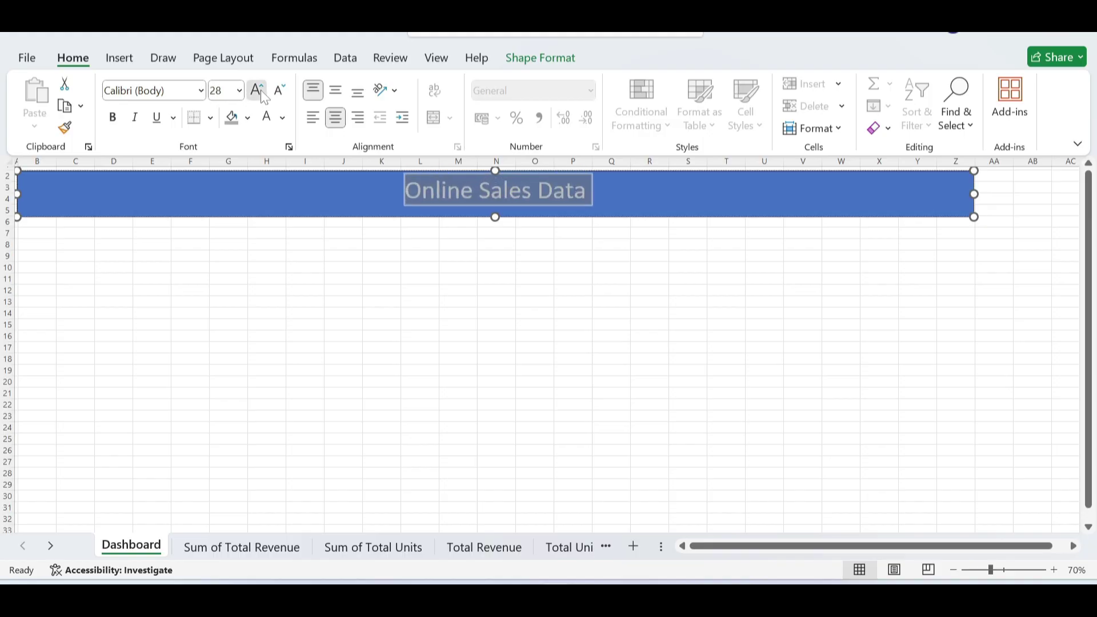
pyautogui.click(259, 91)
pyautogui.click(258, 91)
pyautogui.click(258, 91)
pyautogui.click(259, 91)
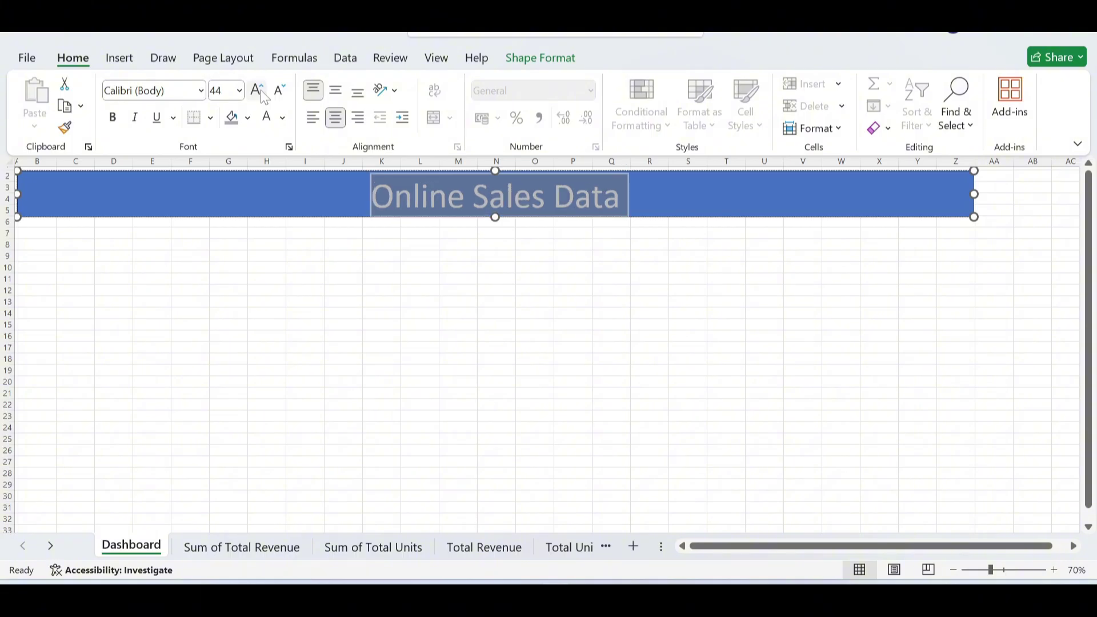
# - Fill the banner shape with dark grey, the third theme shade under black
pyautogui.click(304, 196)
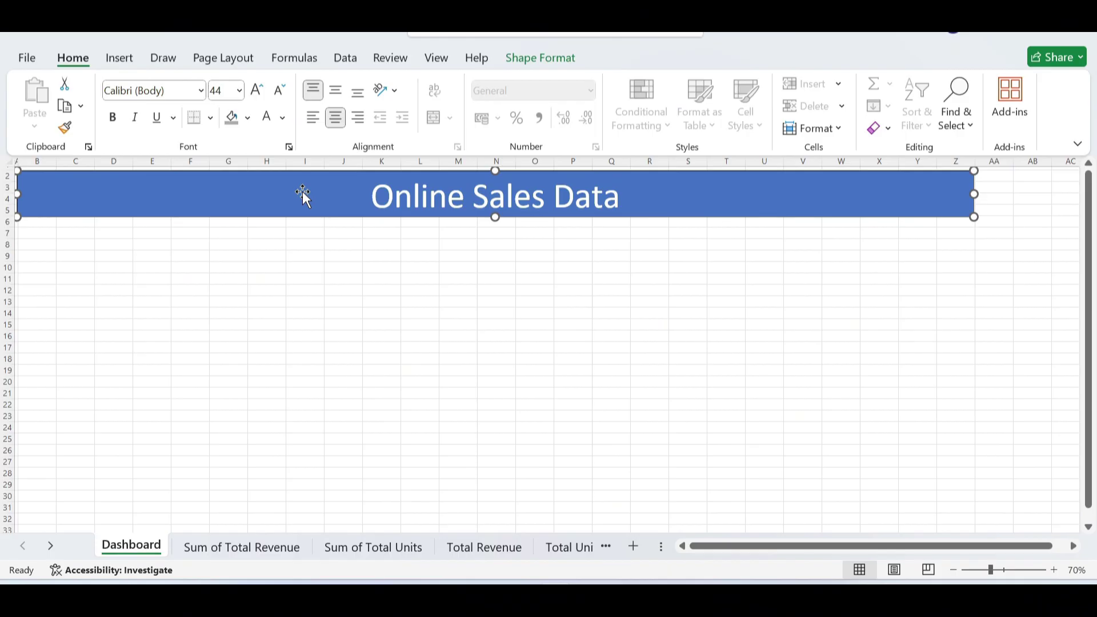
pyautogui.click(523, 59)
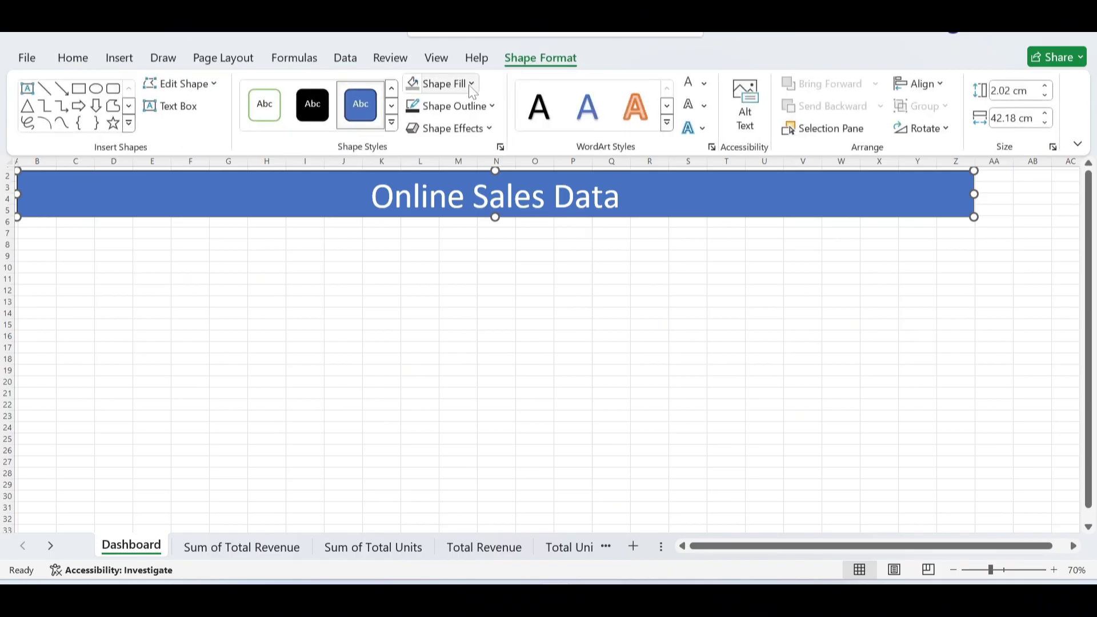
pyautogui.click(444, 83)
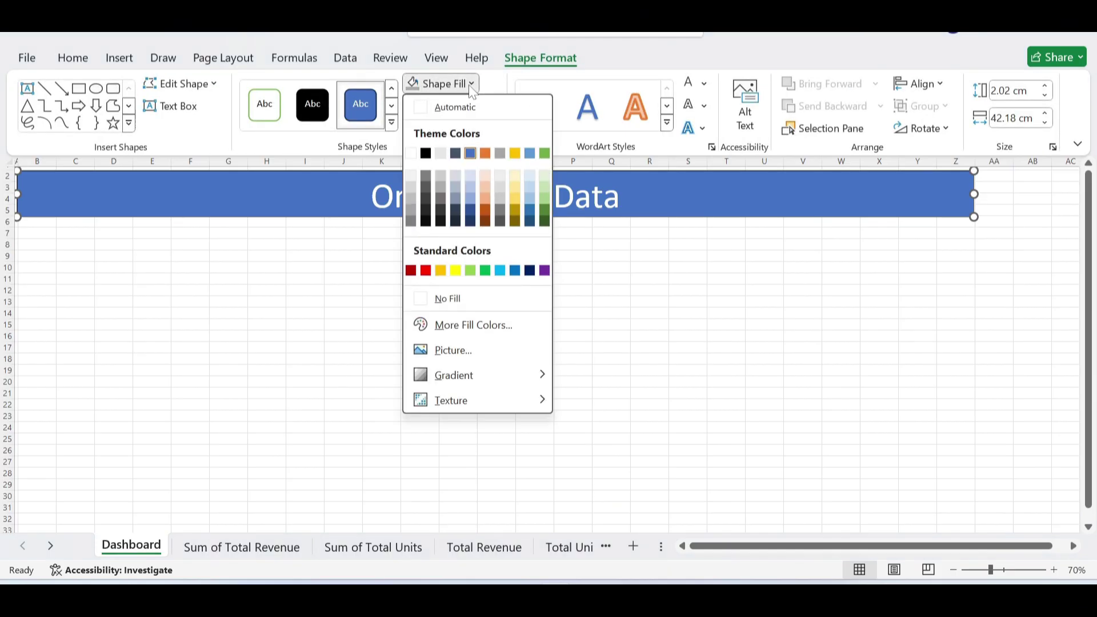
pyautogui.click(426, 199)
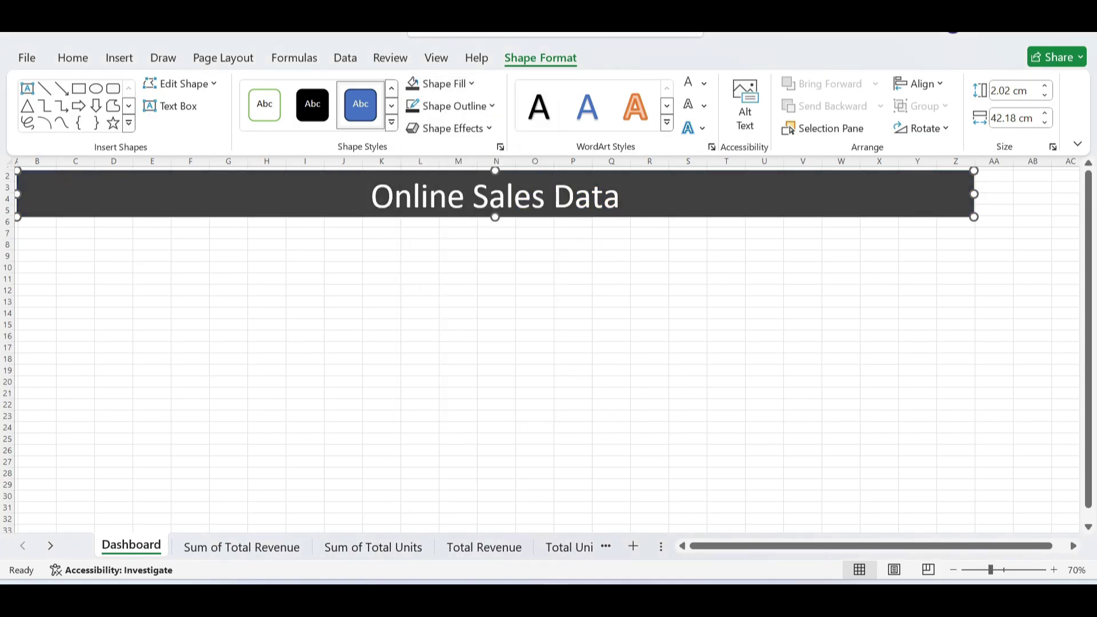
pyautogui.press('Escape')
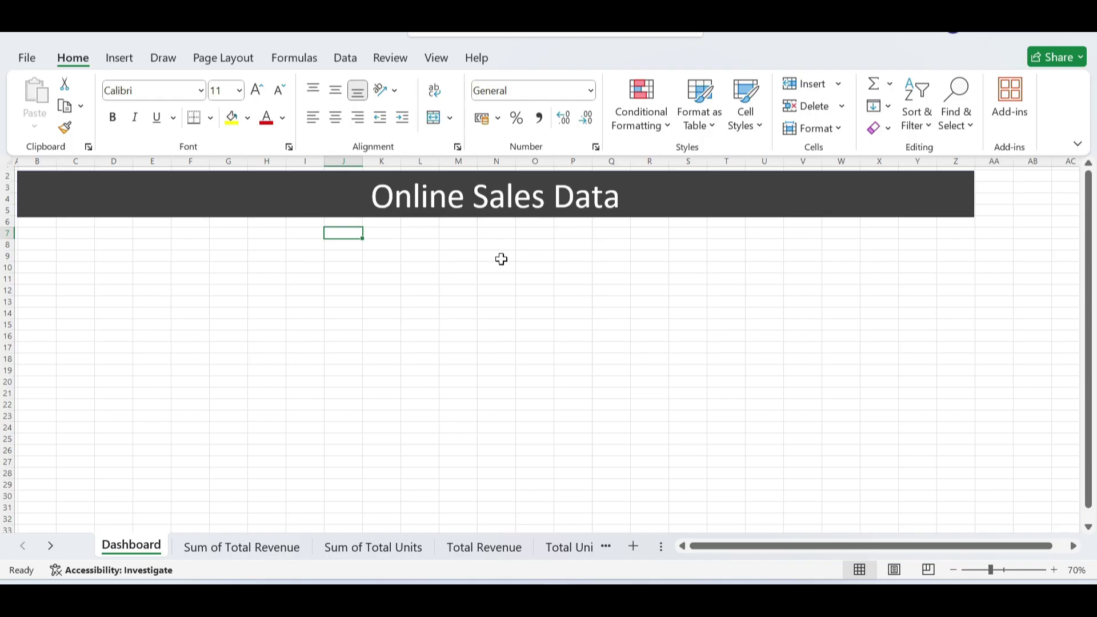
# - Cut the Date timeline and the Payment Method and Region slicers from the Total Revenue sheet and paste them onto the Dashboard below the banner
pyautogui.click(484, 547)
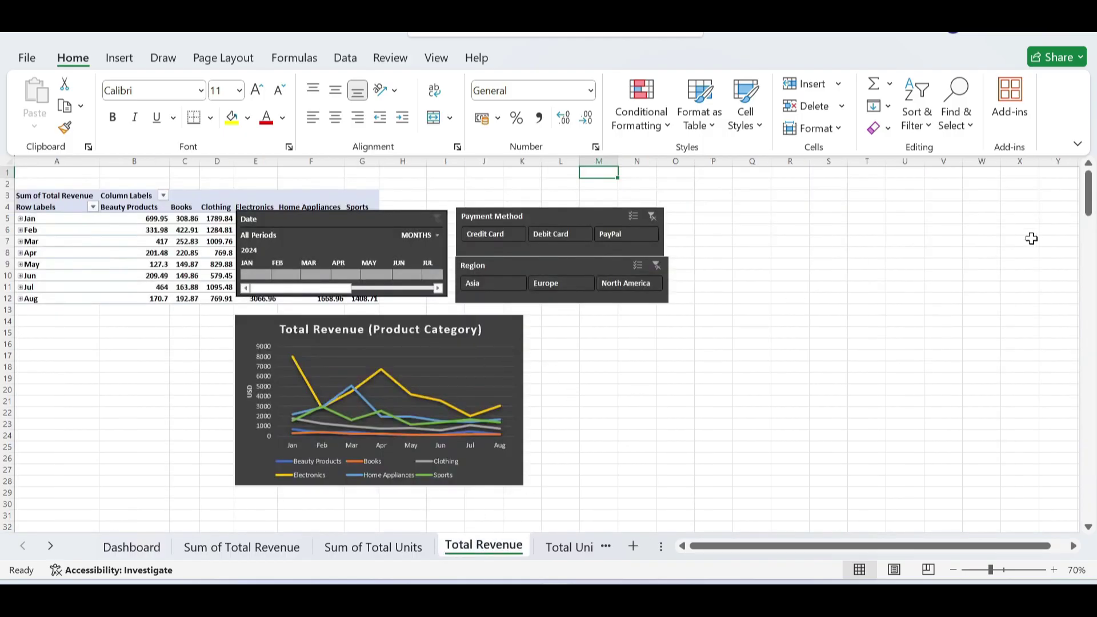
pyautogui.click(359, 235)
pyautogui.keyDown('ctrl'); pyautogui.click(549, 218); pyautogui.keyUp('ctrl')
pyautogui.keyDown('ctrl'); pyautogui.click(548, 269); pyautogui.keyUp('ctrl')
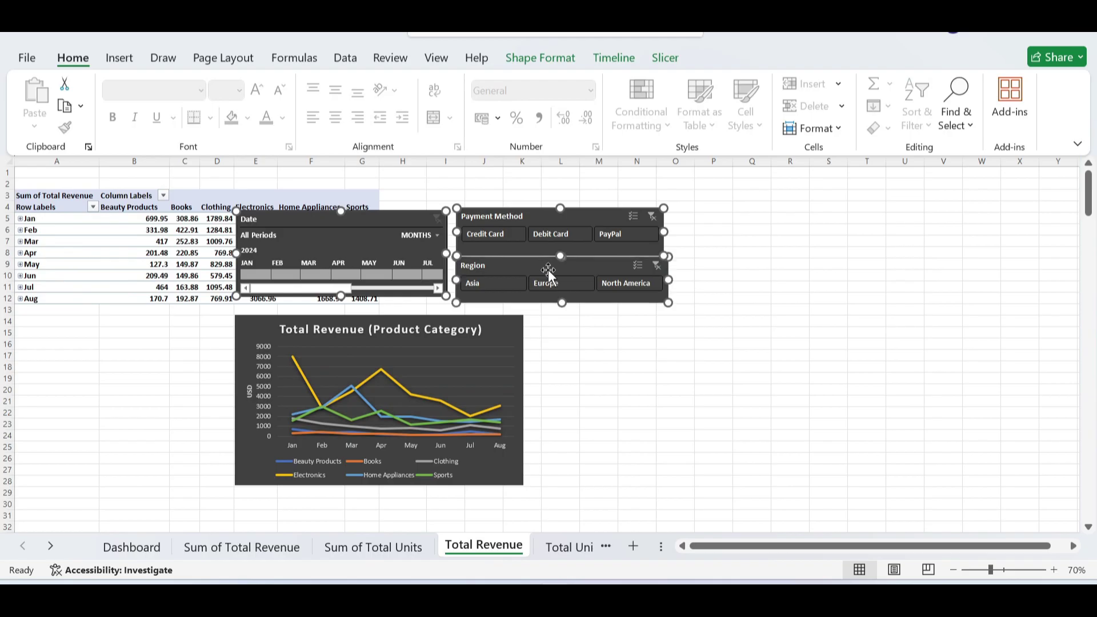
pyautogui.hotkey('ctrl', 'x')
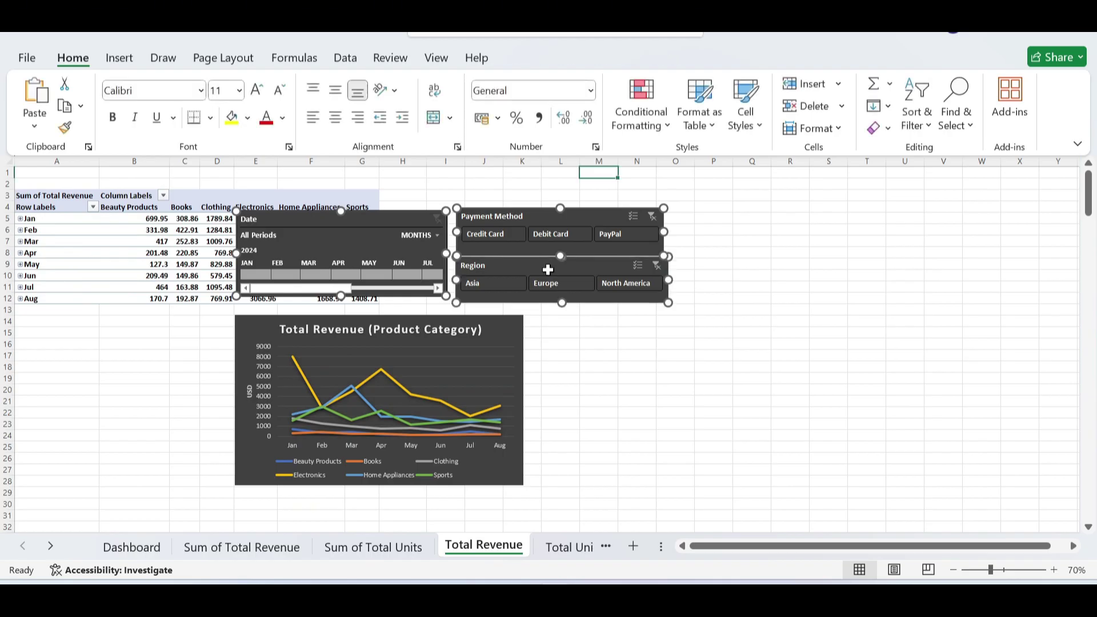
pyautogui.click(143, 549)
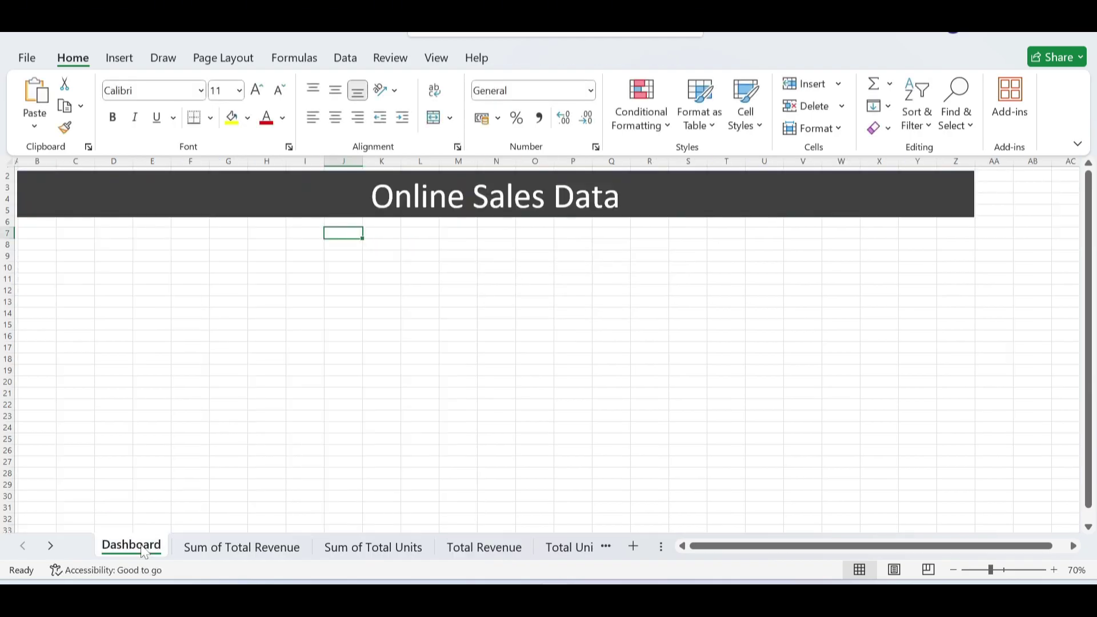
pyautogui.click(213, 256)
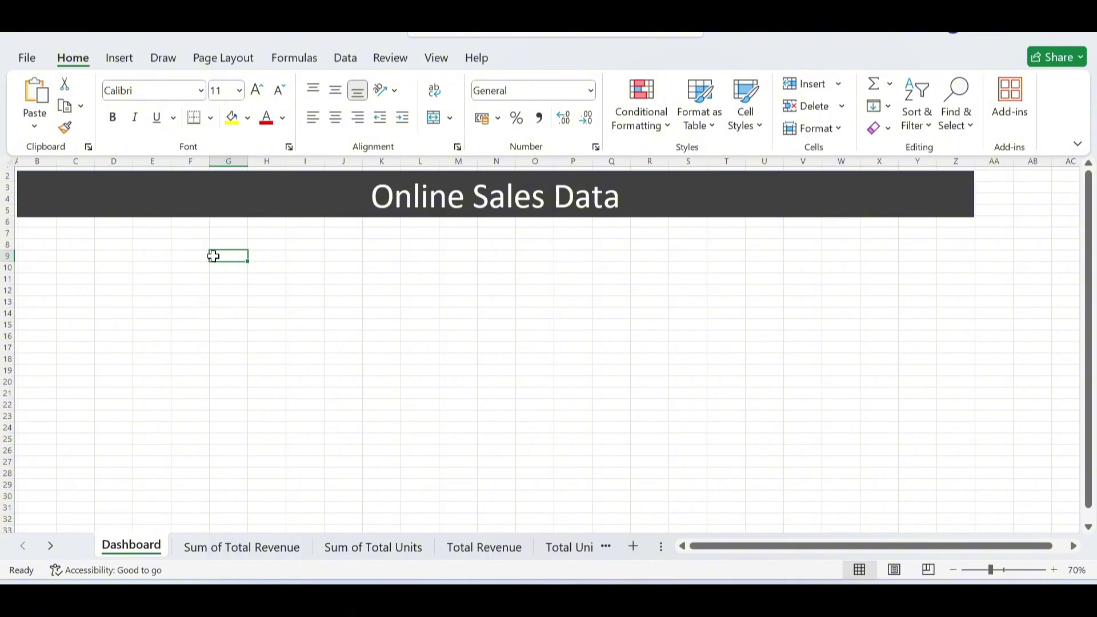
pyautogui.hotkey('ctrl', 'v')
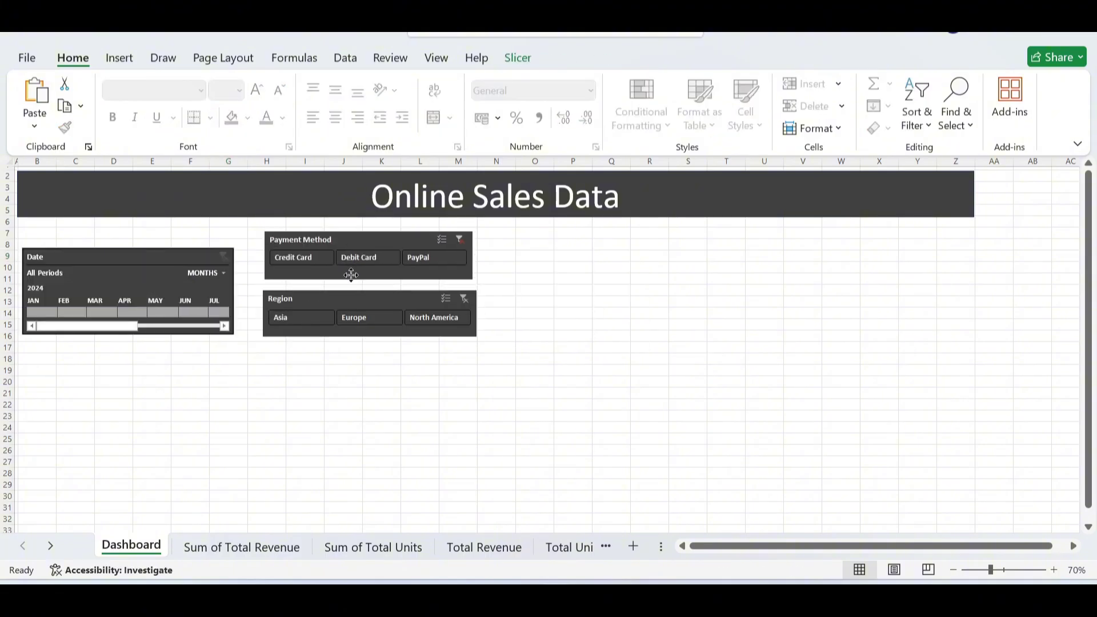
pyautogui.click(352, 279)
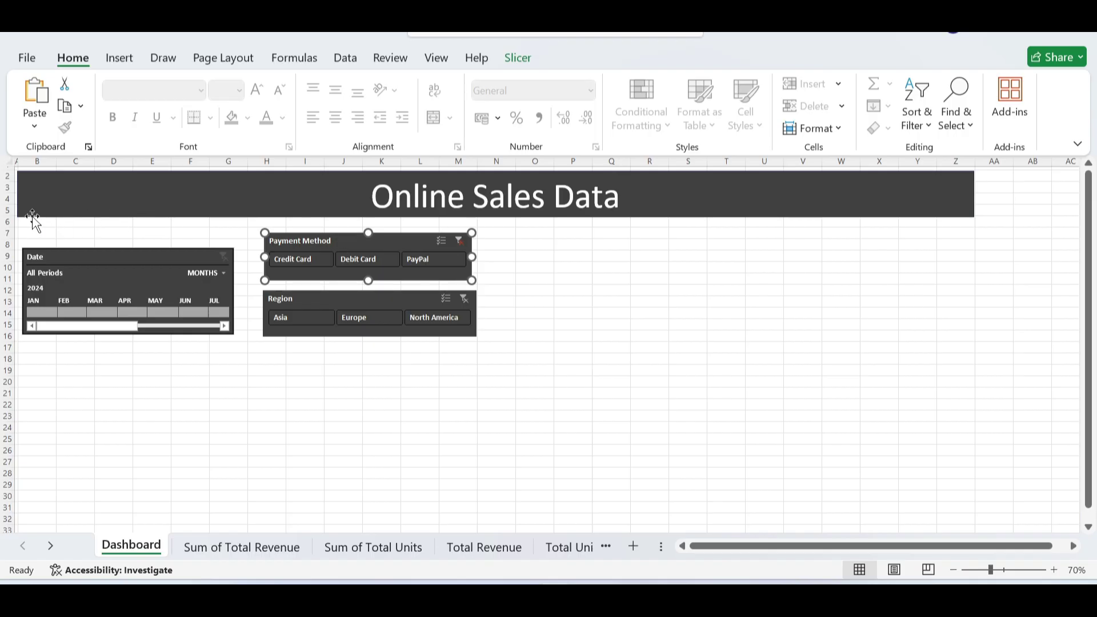
# - Set the height of row 6 on the Dashboard sheet to 4
pyautogui.click(4, 223)
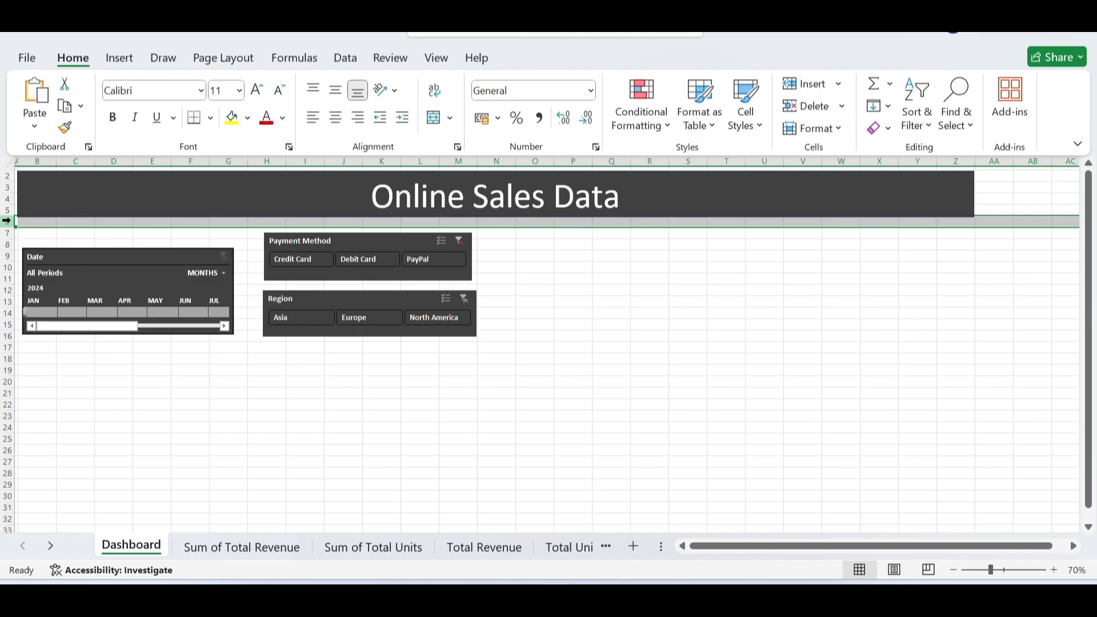
pyautogui.rightClick(7, 220)
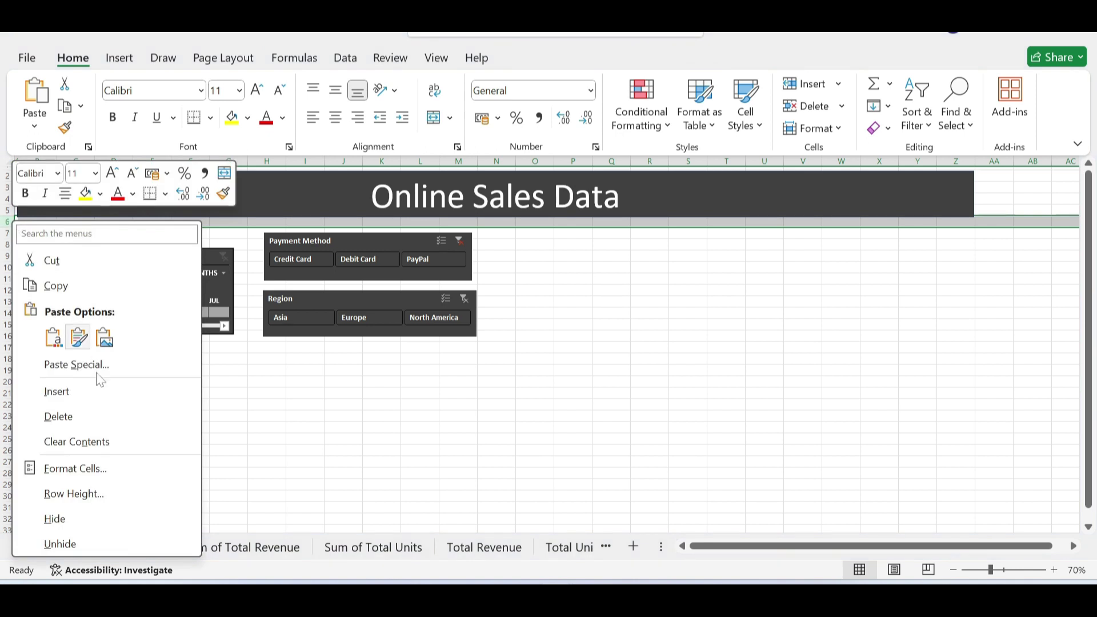
pyautogui.click(74, 494)
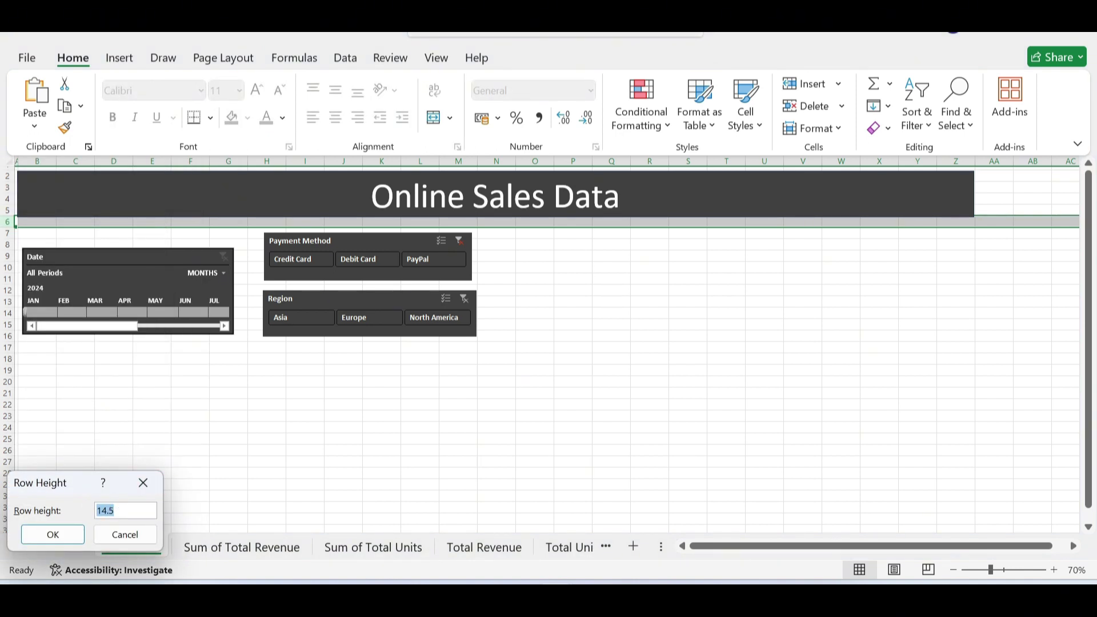
pyautogui.write('4')
pyautogui.press('Return')
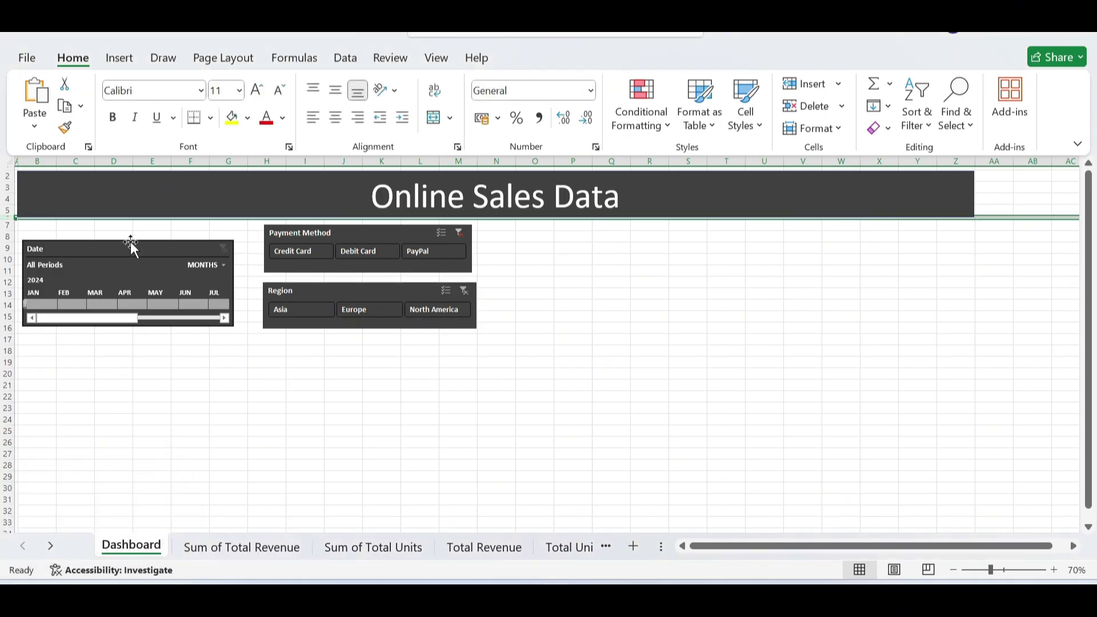
# - Place the Date timeline directly beneath the banner starting at column B and move the Payment Method and Region slicers towards the banner's far end
pyautogui.moveTo(135, 247); pyautogui.dragTo(108, 222)
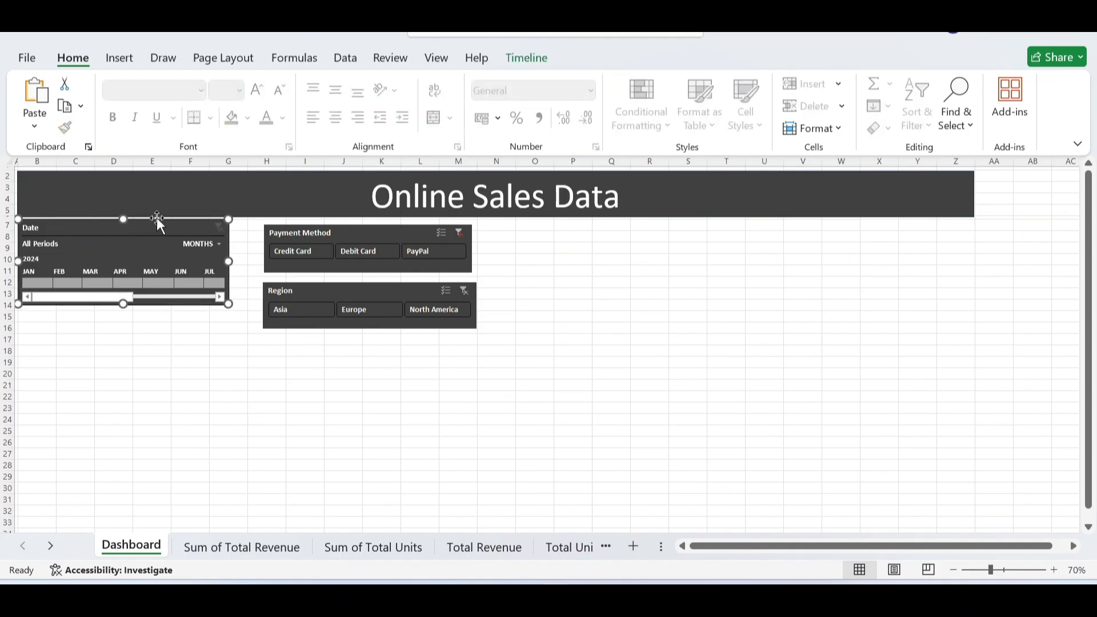
pyautogui.moveTo(416, 283); pyautogui.dragTo(713, 278)
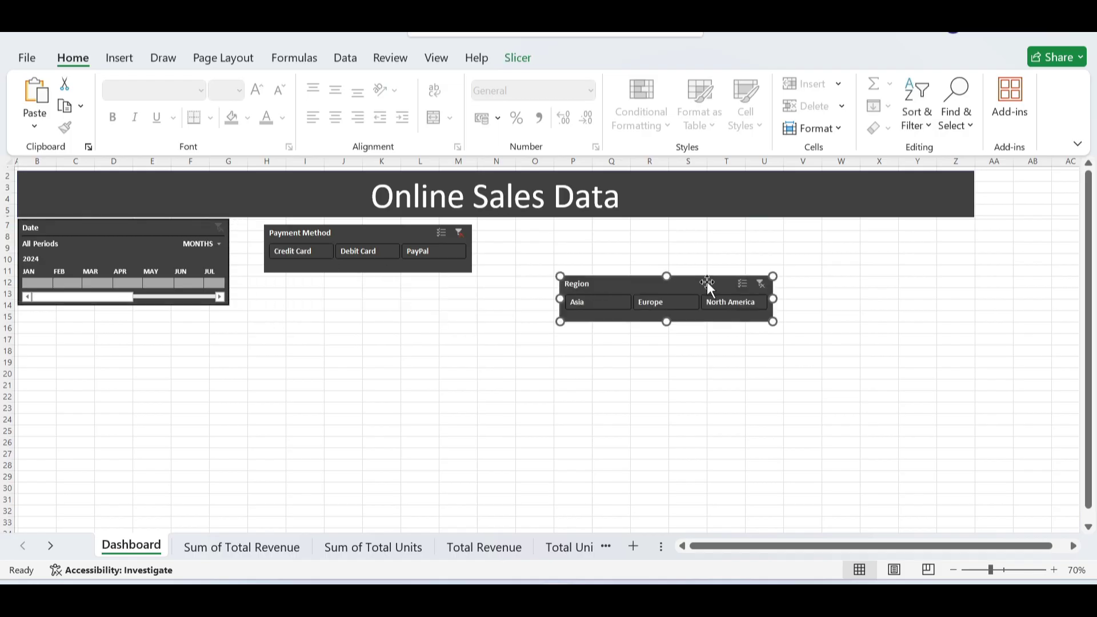
pyautogui.moveTo(392, 234); pyautogui.dragTo(820, 233)
pyautogui.moveTo(700, 288); pyautogui.dragTo(897, 293)
# - Widen the Date timeline to the end of column T and shift both slicers past it
pyautogui.click(228, 263)
pyautogui.moveTo(228, 263); pyautogui.dragTo(745, 261)
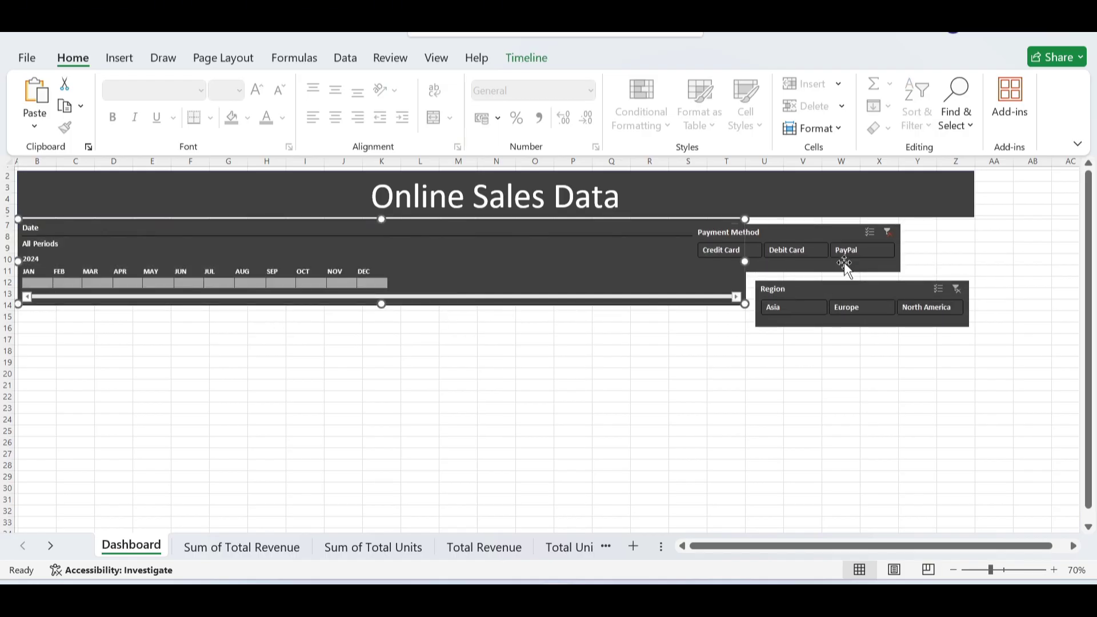
pyautogui.moveTo(834, 234); pyautogui.dragTo(913, 236)
pyautogui.moveTo(881, 289); pyautogui.dragTo(899, 289)
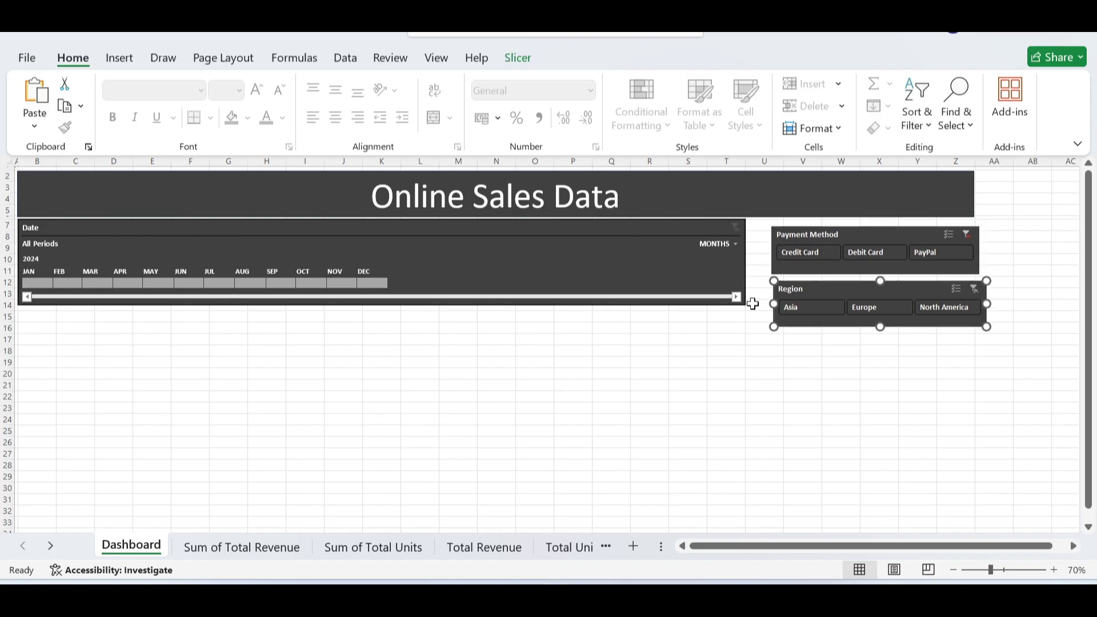
# - Set the width of column U on the Dashboard sheet to 0.5
pyautogui.rightClick(764, 162)
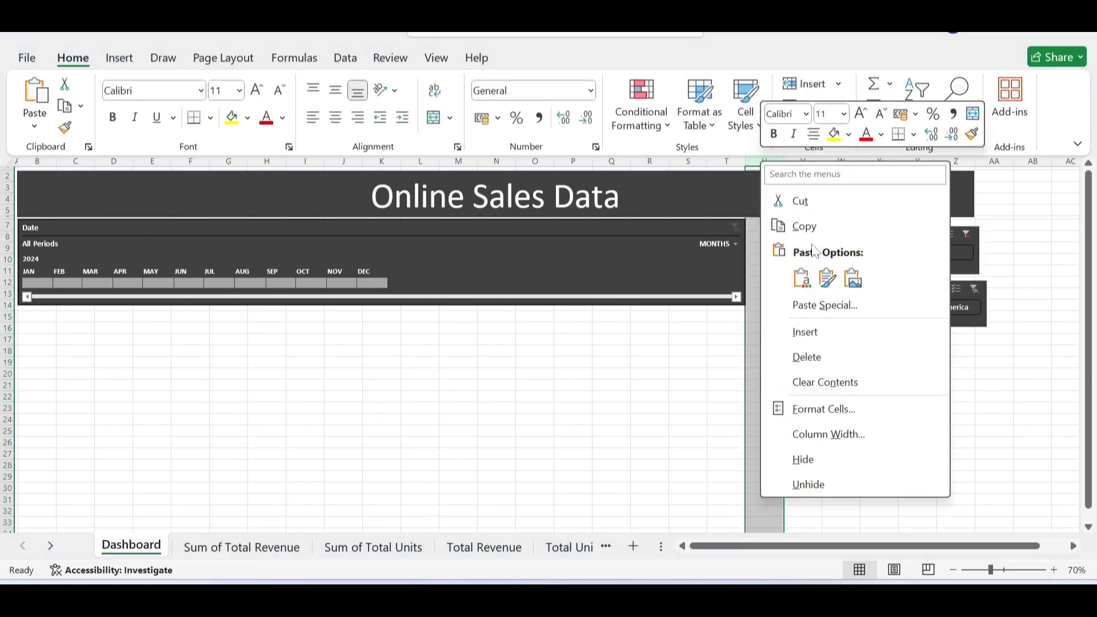
pyautogui.click(817, 440)
pyautogui.write('0.5')
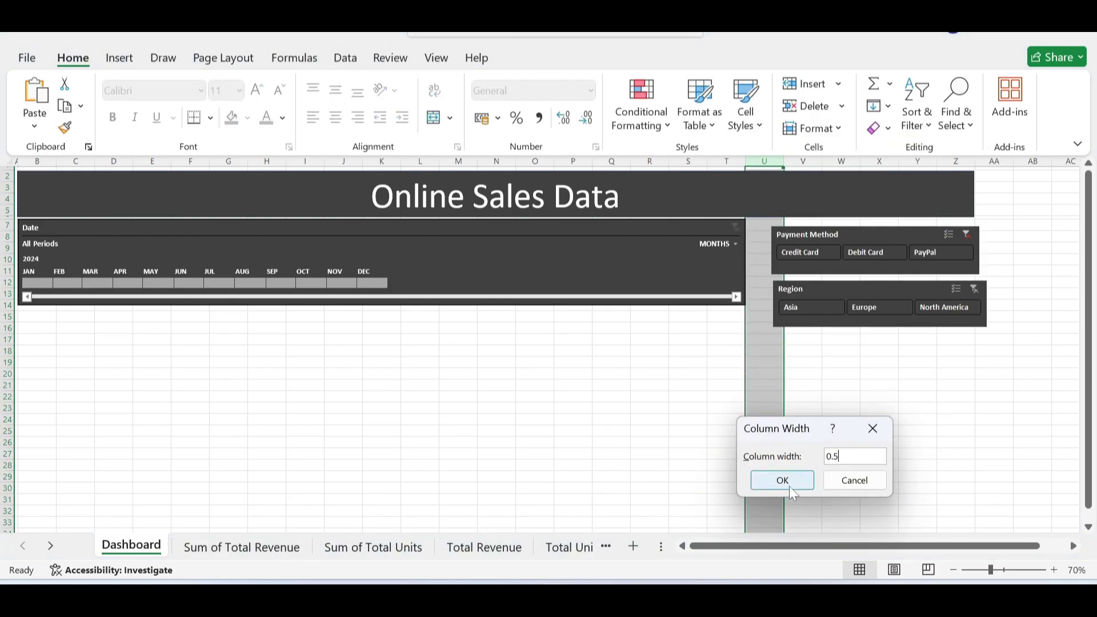
pyautogui.click(782, 480)
# - Extend the banner and the Payment Method slicer to the end of column AA and move the slicer up to just beneath the banner
pyautogui.click(946, 258)
pyautogui.moveTo(945, 253); pyautogui.dragTo(939, 252)
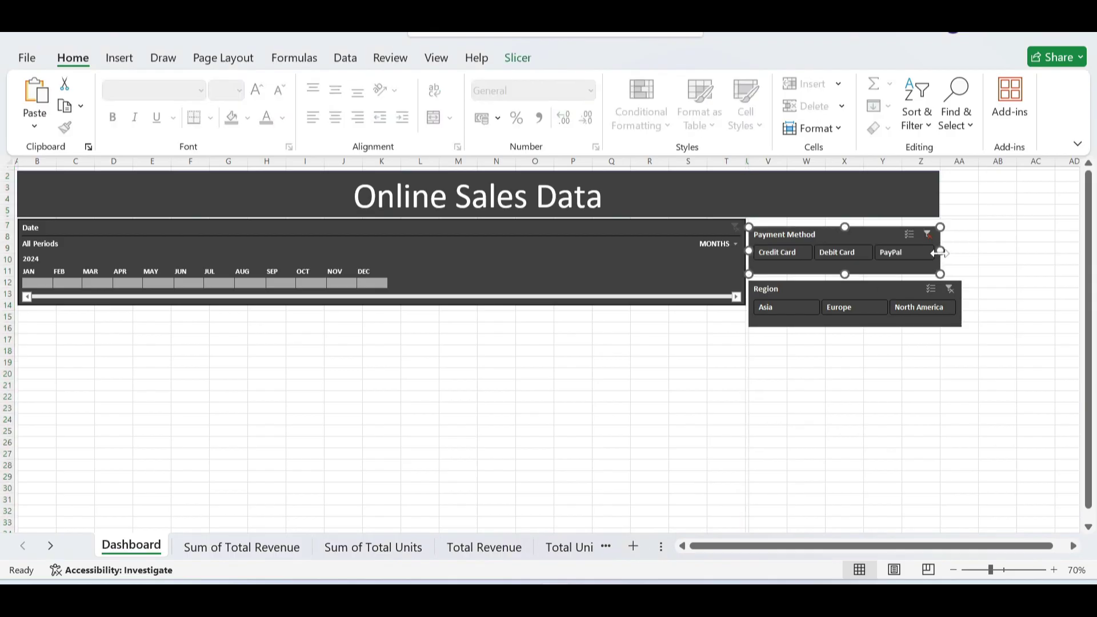
pyautogui.click(931, 201)
pyautogui.moveTo(939, 194); pyautogui.dragTo(979, 195)
pyautogui.click(937, 254)
pyautogui.moveTo(940, 251); pyautogui.dragTo(978, 250)
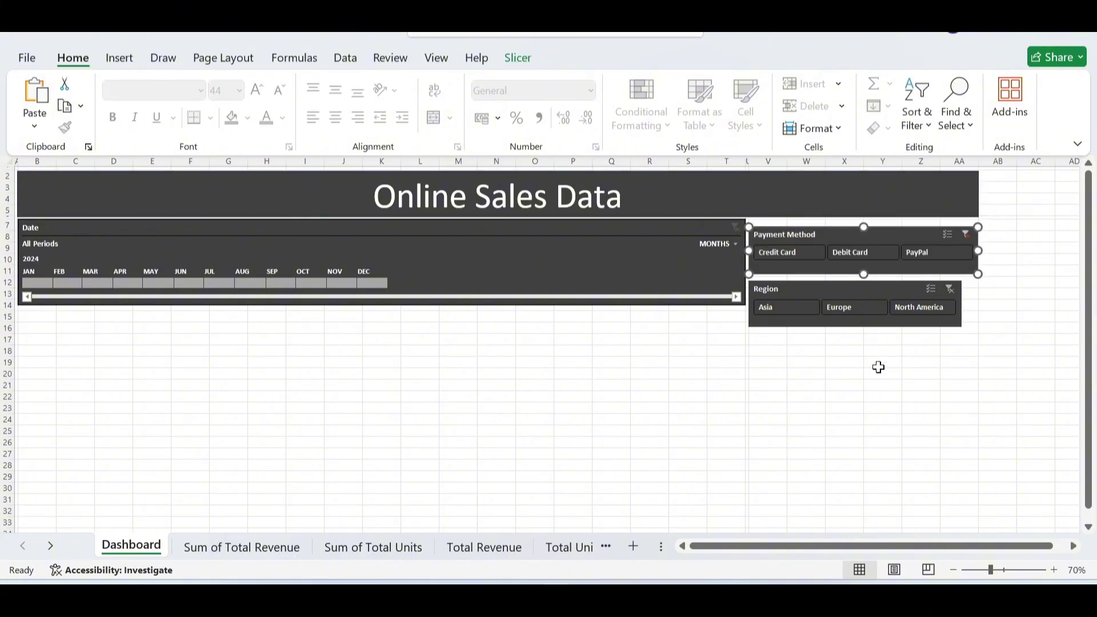
pyautogui.moveTo(888, 234); pyautogui.dragTo(888, 226)
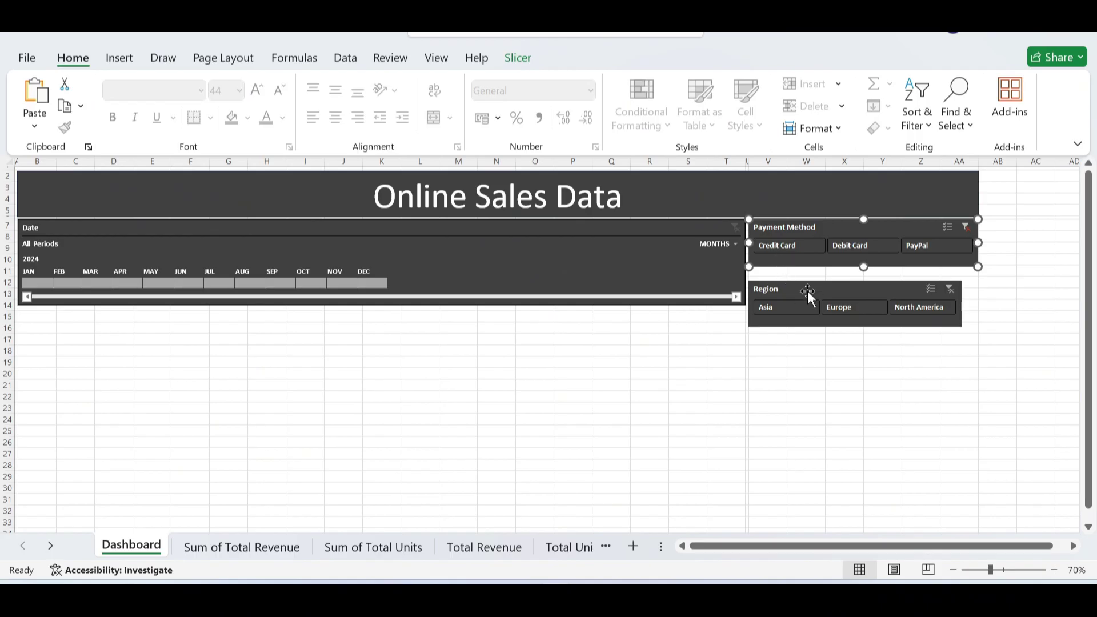
# - Set the height of row 11 on the Dashboard sheet to 4
pyautogui.click(769, 273)
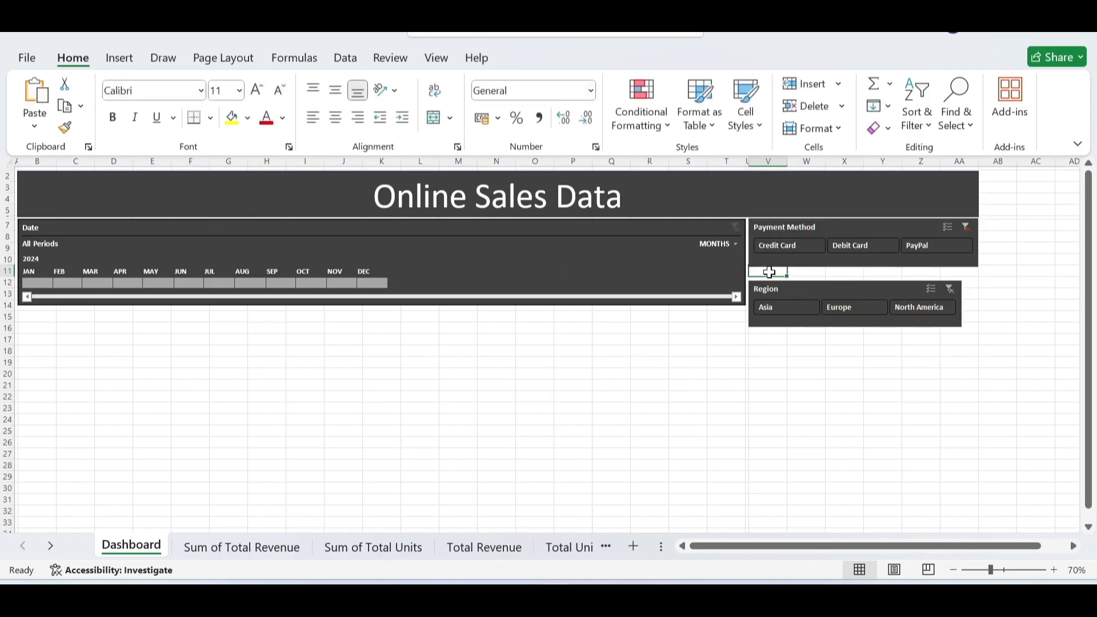
pyautogui.click(8, 271)
pyautogui.rightClick(7, 271)
pyautogui.click(56, 521)
pyautogui.write('4')
pyautogui.press('Return')
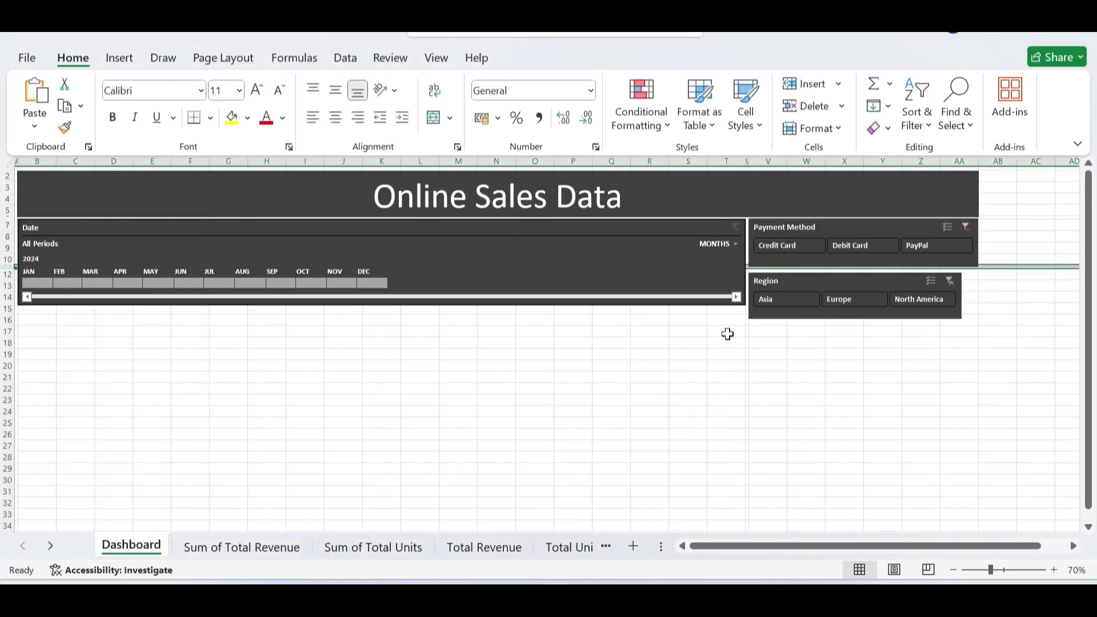
# - Trim the Payment Method slicer's height and fit the Region slicer just below it, widened to the end of column AA and slightly shortened
pyautogui.click(863, 266)
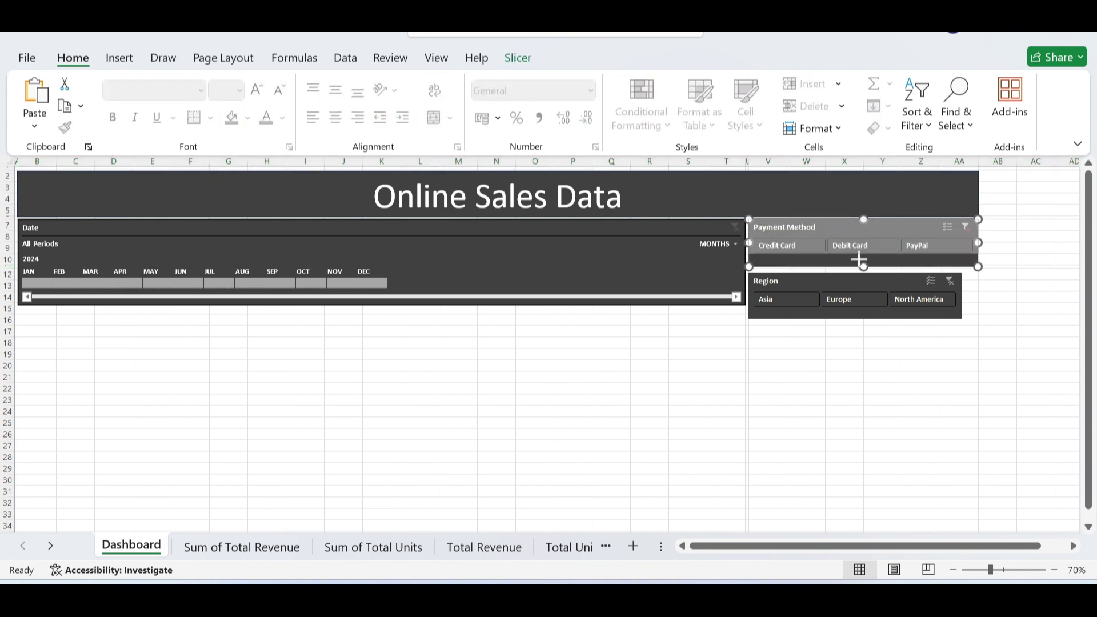
pyautogui.click(852, 279)
pyautogui.moveTo(855, 275); pyautogui.dragTo(855, 268)
pyautogui.moveTo(962, 295); pyautogui.dragTo(978, 294)
pyautogui.moveTo(864, 320); pyautogui.dragTo(864, 314)
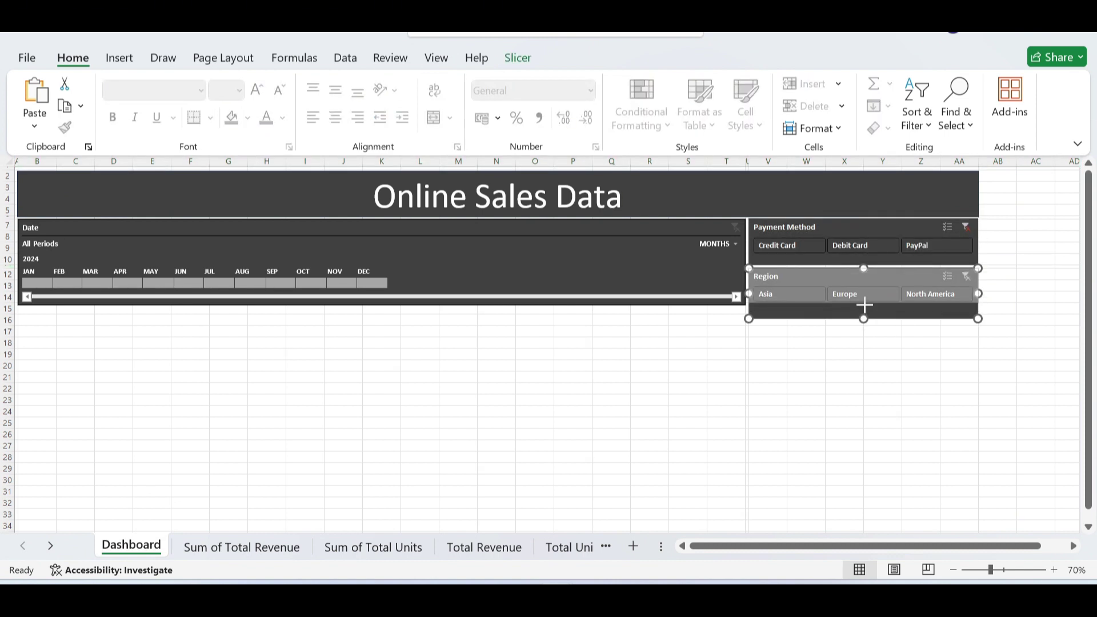
# - Extend the Date timeline down level with the bottom of the Region slicer and filter it to January 2024
pyautogui.click(715, 280)
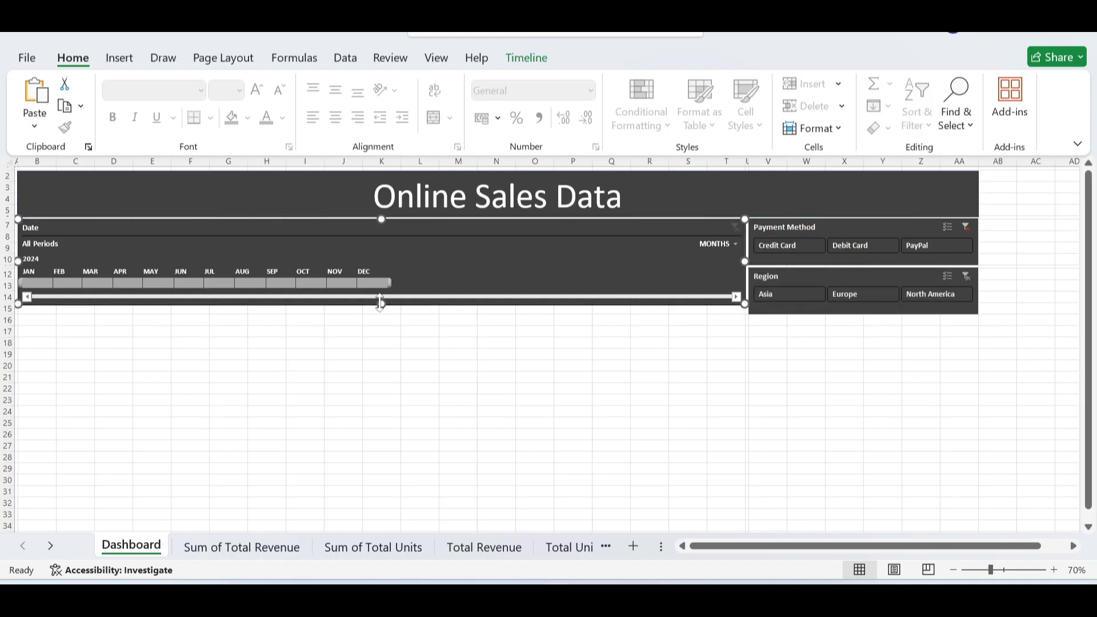
pyautogui.moveTo(380, 303); pyautogui.dragTo(378, 314)
pyautogui.click(573, 354)
pyautogui.click(495, 233)
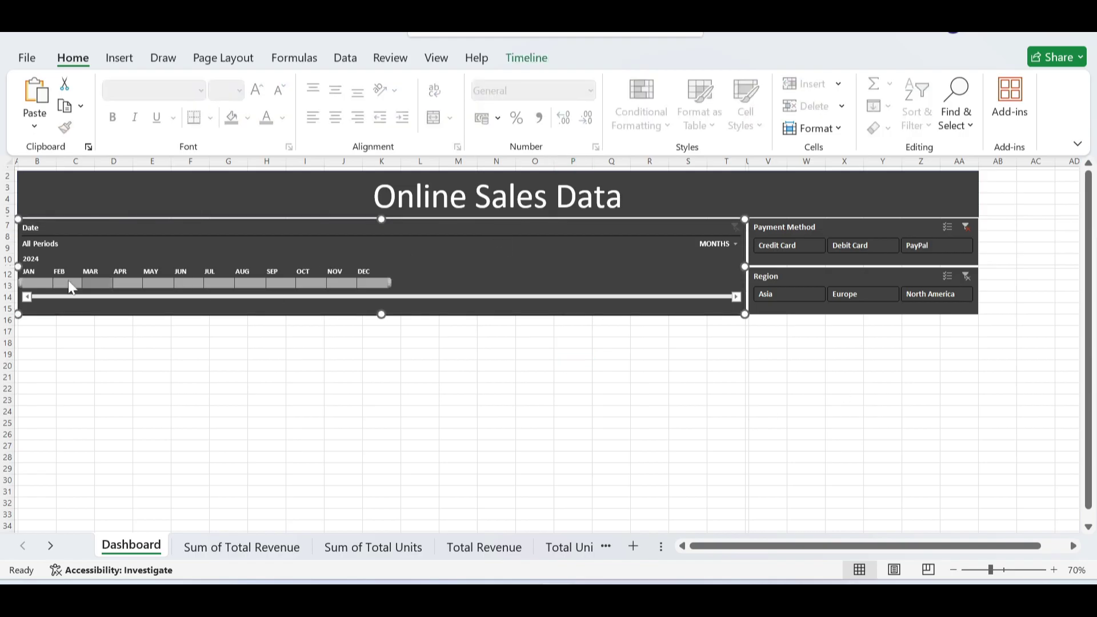
pyautogui.click(30, 283)
pyautogui.click(459, 376)
# - Cut the Total Revenue (Product Category) chart from the Total Revenue sheet and paste it onto the Dashboard at cell H22
pyautogui.click(484, 548)
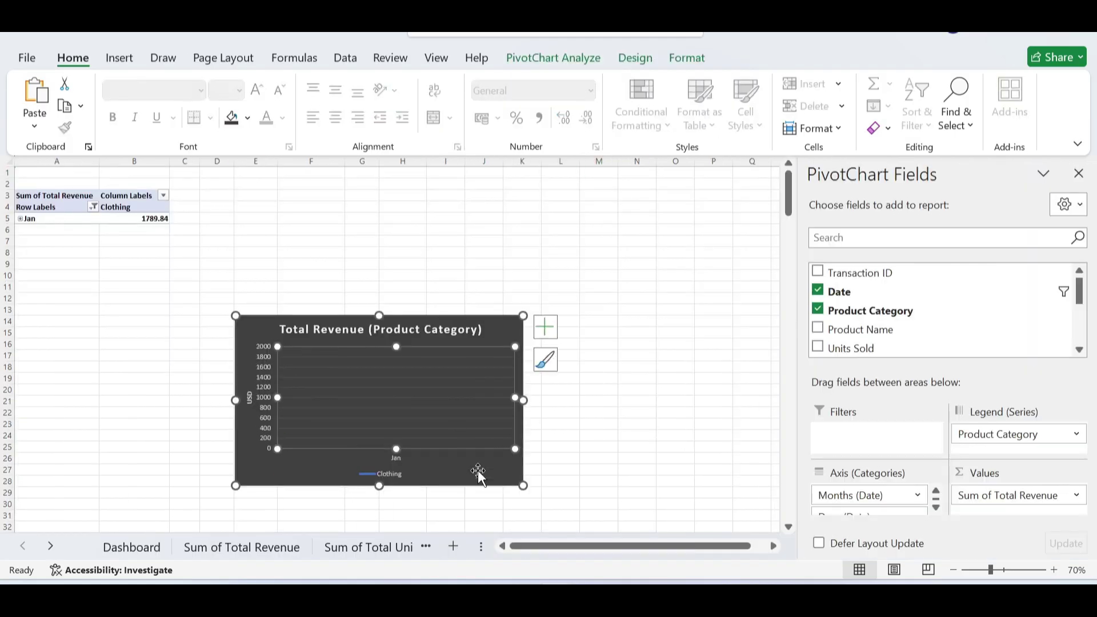
pyautogui.hotkey('ctrl', 'x')
pyautogui.click(131, 548)
pyautogui.click(251, 389)
pyautogui.hotkey('ctrl', 'v')
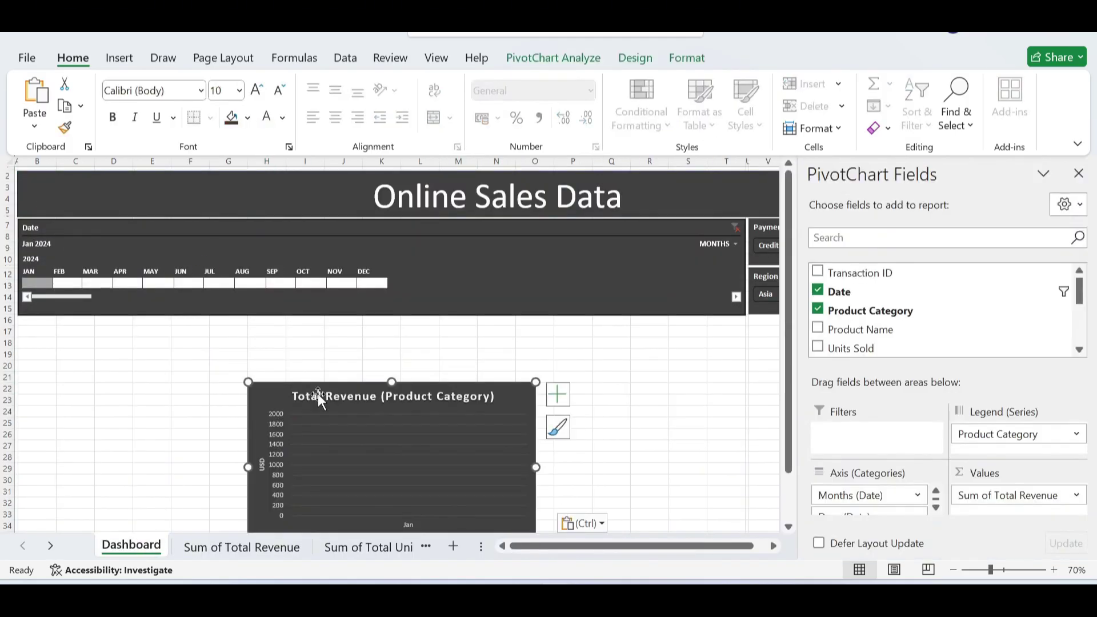
# - Move the Total Revenue (Product Category) chart toward the sheet's left edge and clear the Date timeline filter
pyautogui.moveTo(318, 394); pyautogui.dragTo(195, 429)
pyautogui.click(273, 470)
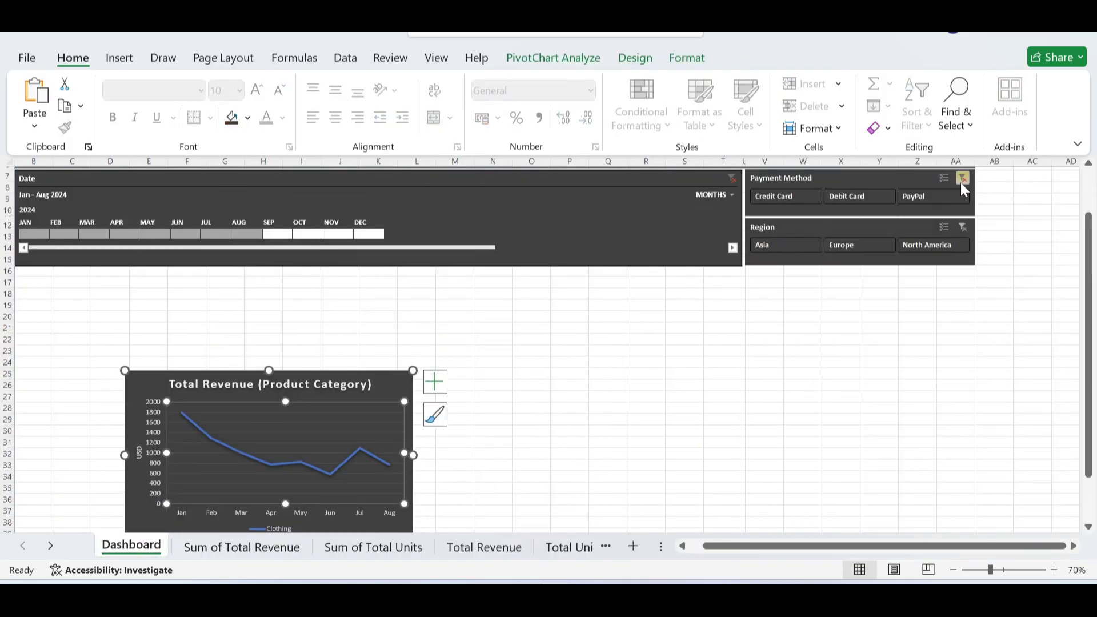
pyautogui.click(732, 178)
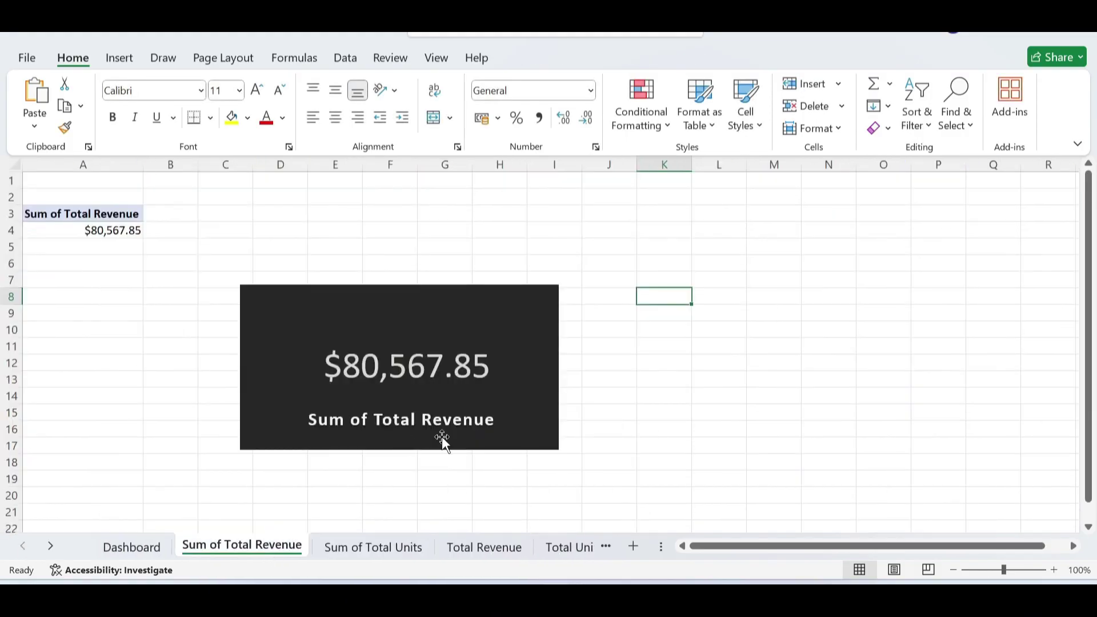
# - Cut the Sum of Total Revenue card from its own sheet and paste it onto the Dashboard
pyautogui.click(441, 437)
pyautogui.hotkey('ctrl', 'x')
pyautogui.click(132, 547)
pyautogui.hotkey('ctrl', 'v')
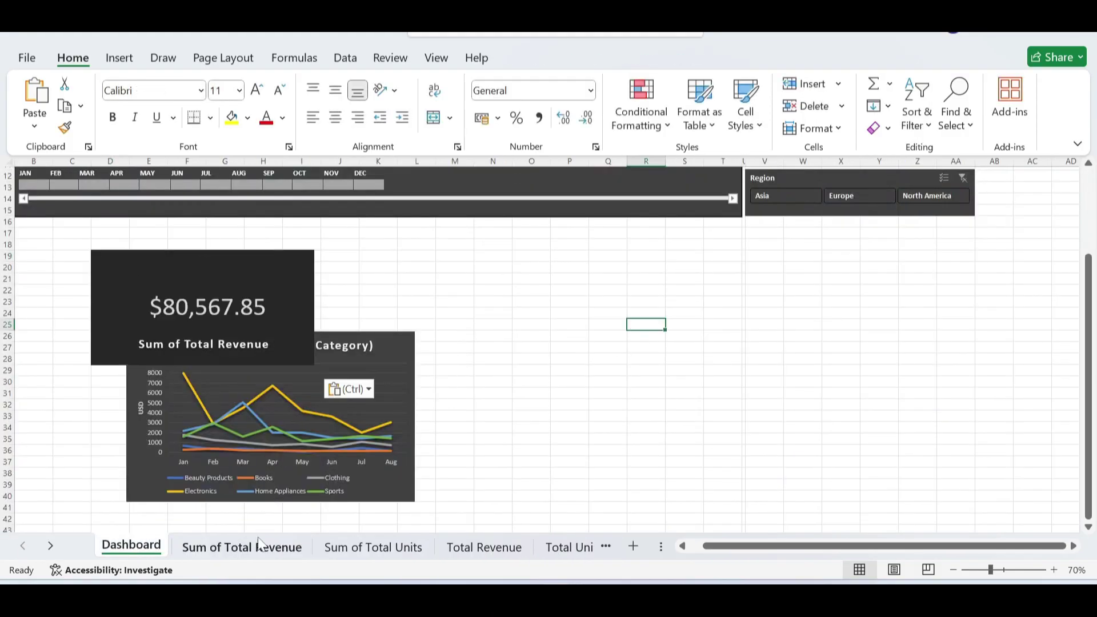
# - Cut the Sum of Total Units card from its own sheet and paste it onto the Dashboard
pyautogui.click(373, 547)
pyautogui.click(461, 397)
pyautogui.hotkey('ctrl', 'x')
pyautogui.click(132, 548)
pyautogui.hotkey('ctrl', 'v')
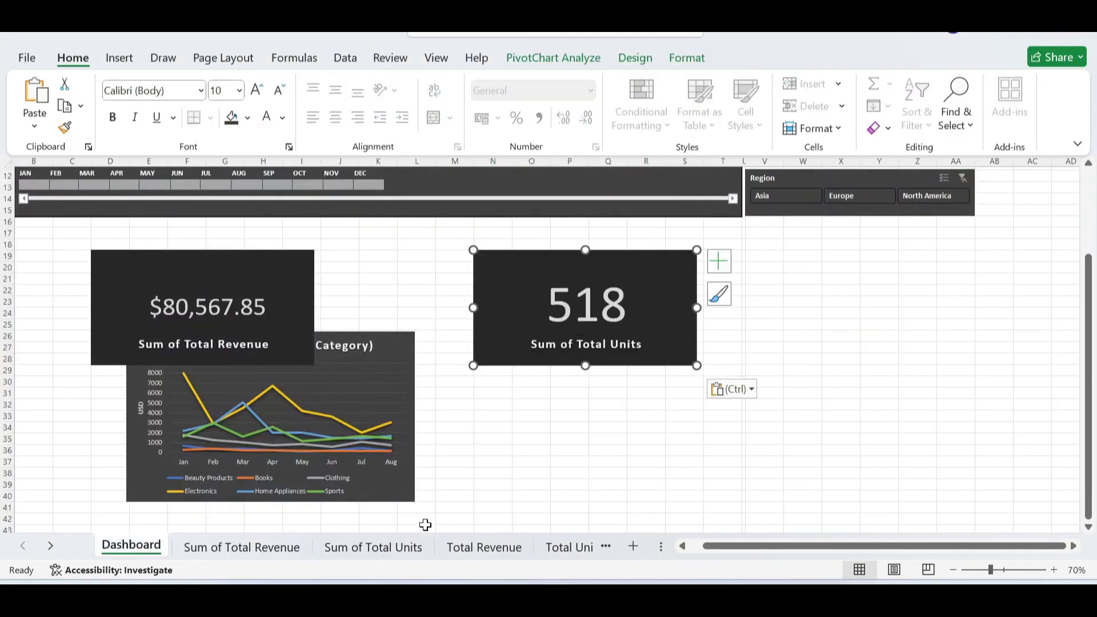
# - Cut the Total Unit Sold (Product Category) chart from its sheet and paste it onto the Dashboard at cell S36
pyautogui.click(569, 547)
pyautogui.click(647, 313)
pyautogui.hotkey('ctrl', 'x')
pyautogui.click(131, 547)
pyautogui.click(704, 451)
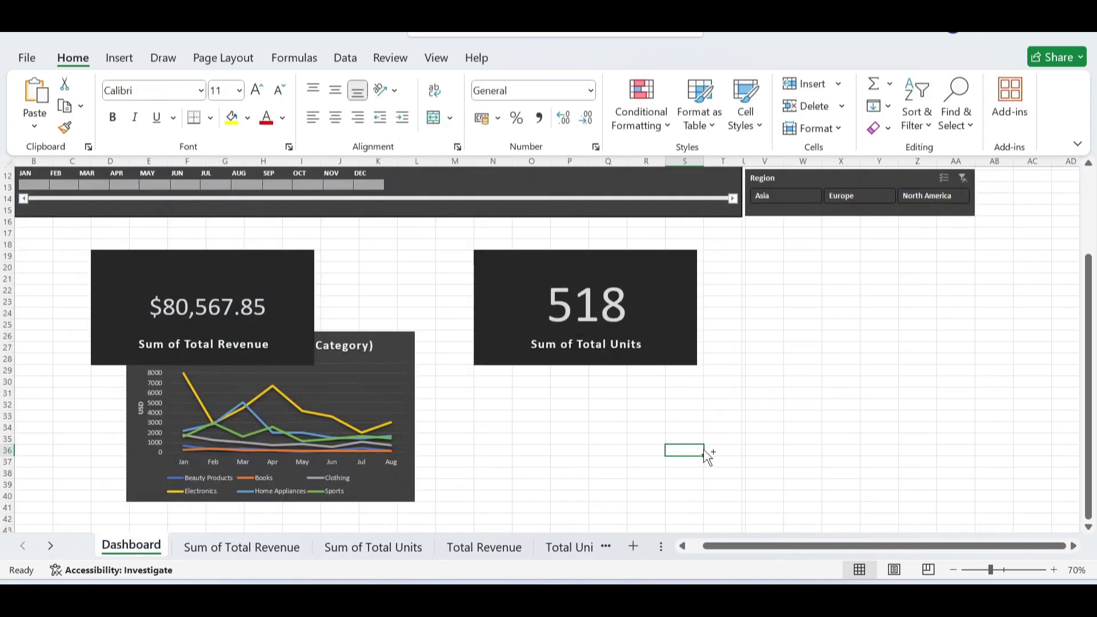
pyautogui.hotkey('ctrl', 'v')
pyautogui.click(722, 392)
# - Cut the Top 5 products chart from the Top 5 sheet and paste it onto the Dashboard
pyautogui.click(570, 547)
pyautogui.click(578, 546)
pyautogui.click(524, 312)
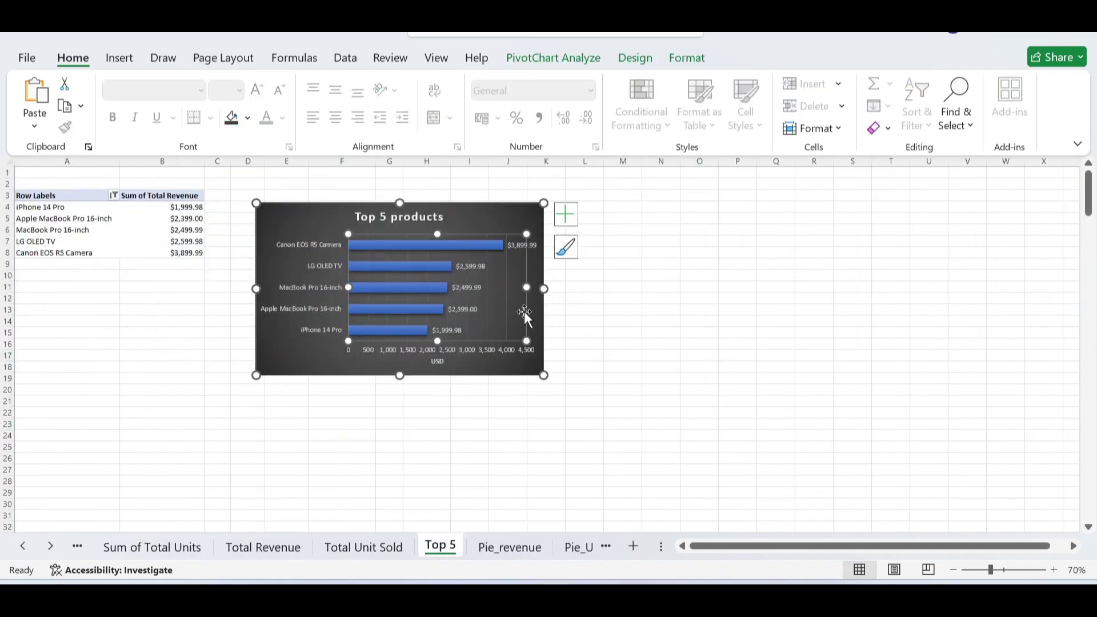
pyautogui.click(533, 320)
pyautogui.hotkey('ctrl', 'x')
pyautogui.click(23, 546)
pyautogui.click(22, 546)
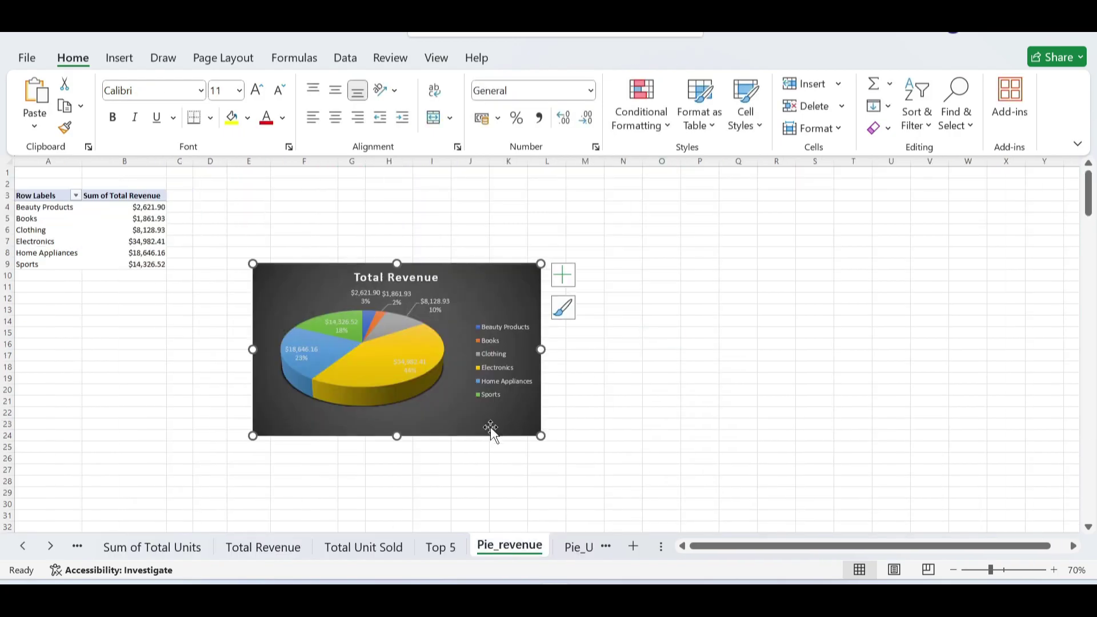
# - Move the Total Revenue pie from the Pie_revenue sheet and the Total Units Sold pie from the Pie_Unit sheet onto the Dashboard
pyautogui.hotkey('ctrl', 'x')
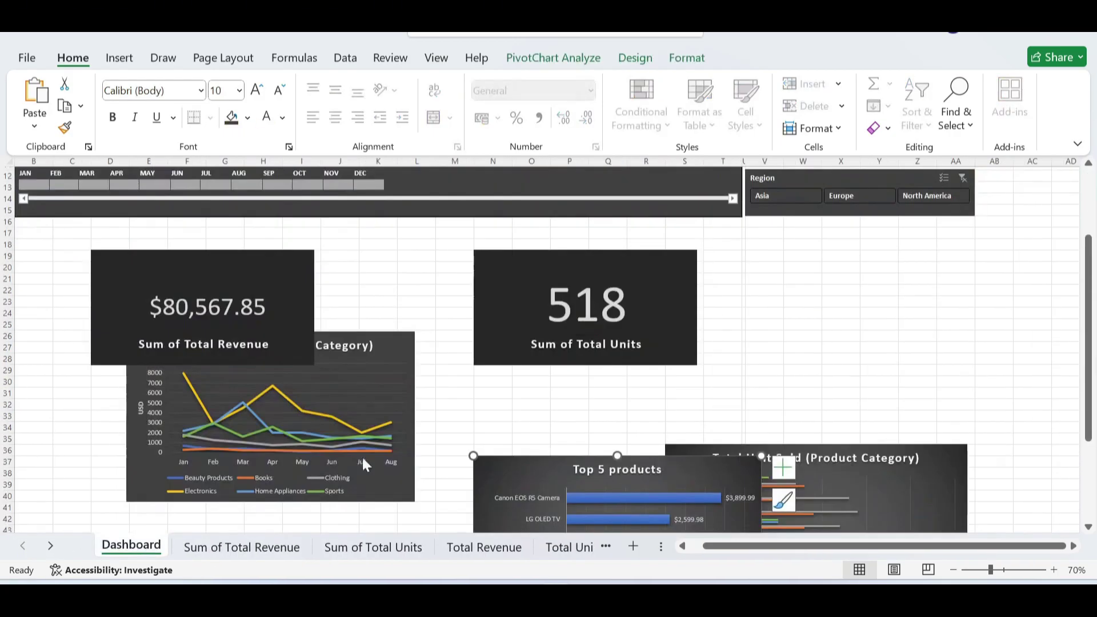
pyautogui.hotkey('ctrl', 'v')
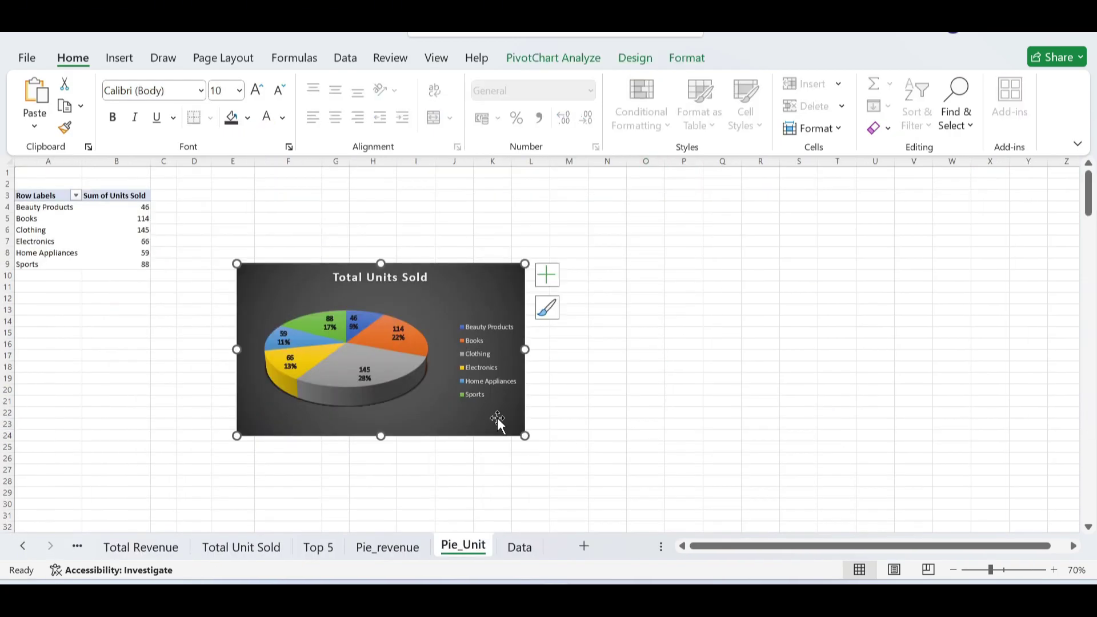
pyautogui.hotkey('ctrl', 'x')
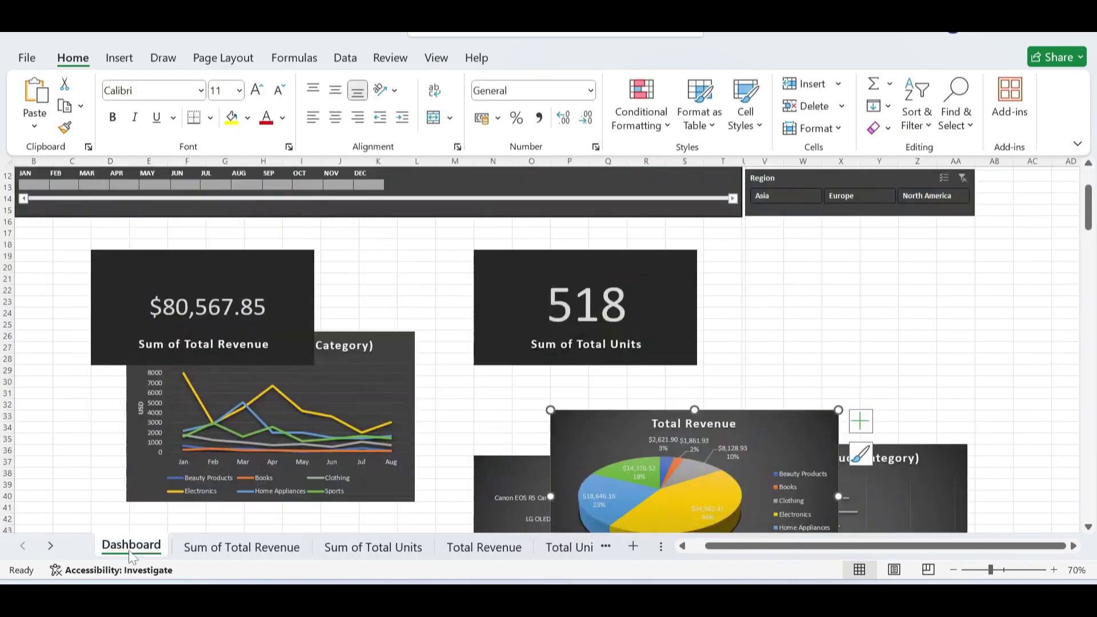
pyautogui.click(822, 371)
pyautogui.hotkey('ctrl', 'v')
# - Set the height of row 16 to 4 and place the Sum of Total Revenue card just below it at the dashboard's left edge
pyautogui.moveTo(166, 258); pyautogui.dragTo(95, 269)
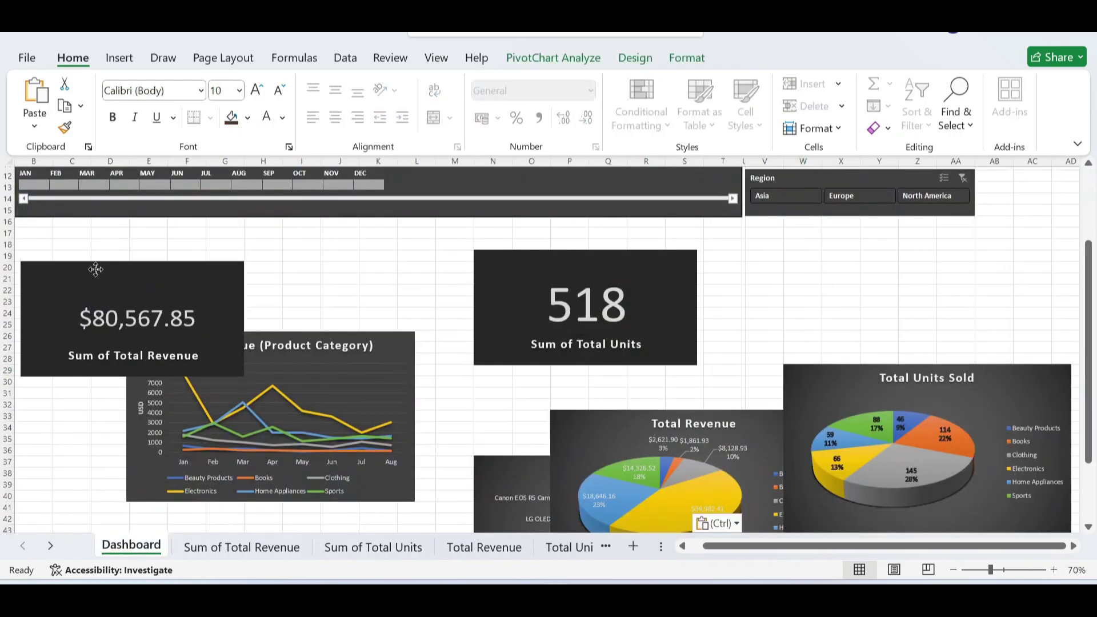
pyautogui.click(7, 222)
pyautogui.rightClick(7, 221)
pyautogui.click(67, 493)
pyautogui.write('4')
pyautogui.press('Return')
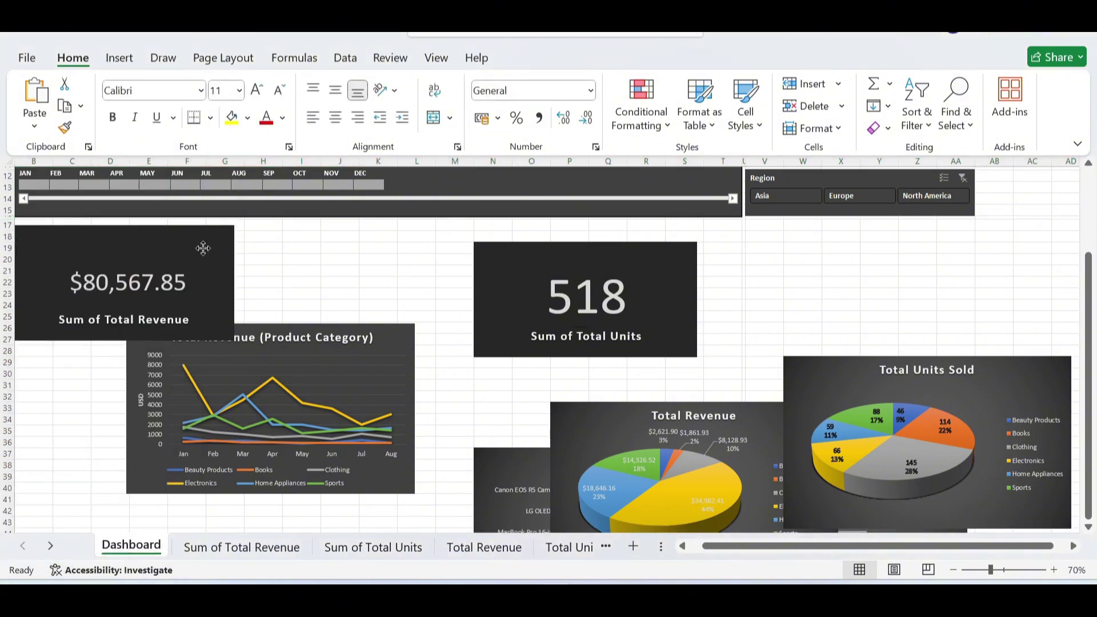
pyautogui.moveTo(201, 249); pyautogui.dragTo(200, 242)
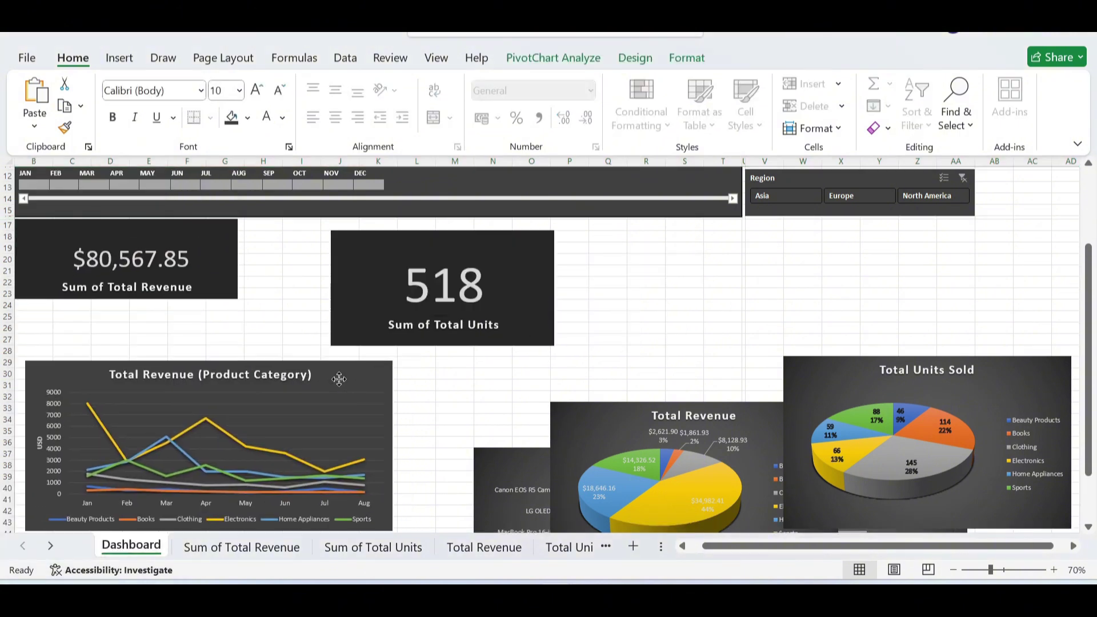
# - Set the height of row 27 on the Dashboard to 4
pyautogui.click(8, 339)
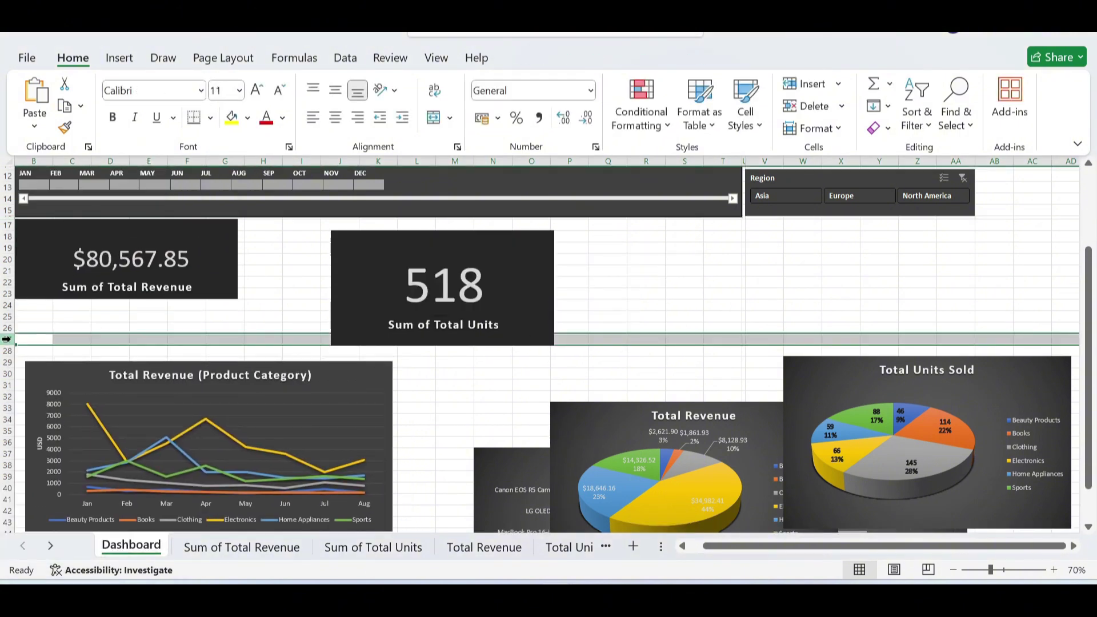
pyautogui.rightClick(7, 339)
pyautogui.click(71, 514)
pyautogui.write('4')
pyautogui.press('Return')
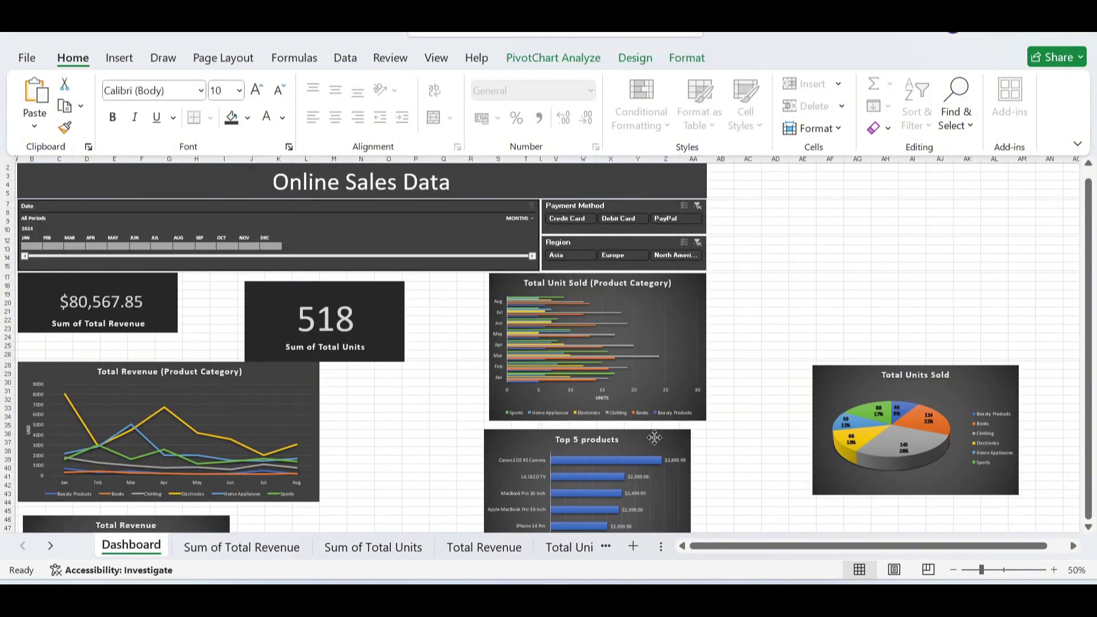
# - Shift the Top 5 products chart slightly down and set the height of row 36 to 4
pyautogui.moveTo(654, 438); pyautogui.dragTo(655, 455)
pyautogui.click(7, 434)
pyautogui.rightClick(7, 434)
pyautogui.click(92, 375)
pyautogui.write('4')
pyautogui.press('Return')
# - Extend the Total Unit Sold chart down to row 36 and place the Top 5 products chart directly beneath it, aligned to column AA
pyautogui.click(632, 422)
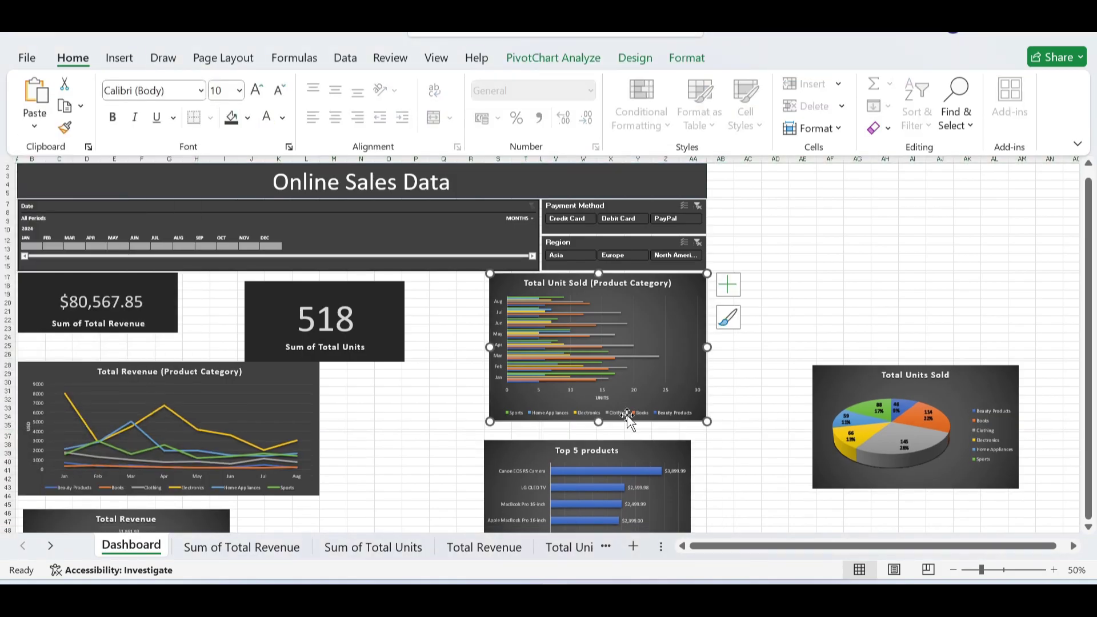
pyautogui.moveTo(597, 420); pyautogui.dragTo(598, 429)
pyautogui.click(665, 450)
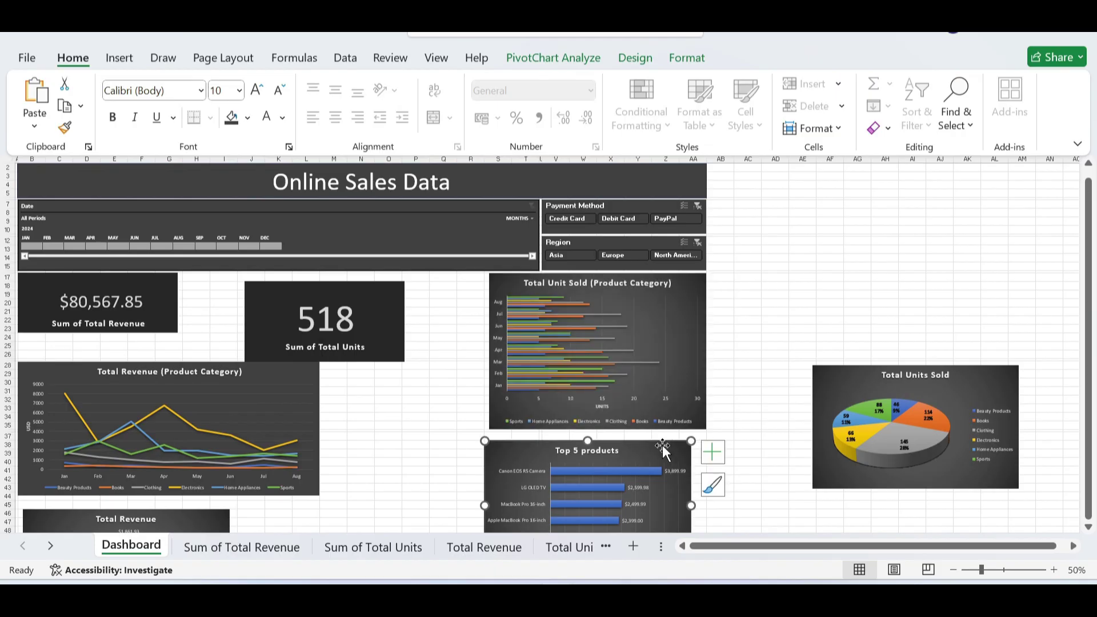
pyautogui.moveTo(665, 450); pyautogui.dragTo(680, 440)
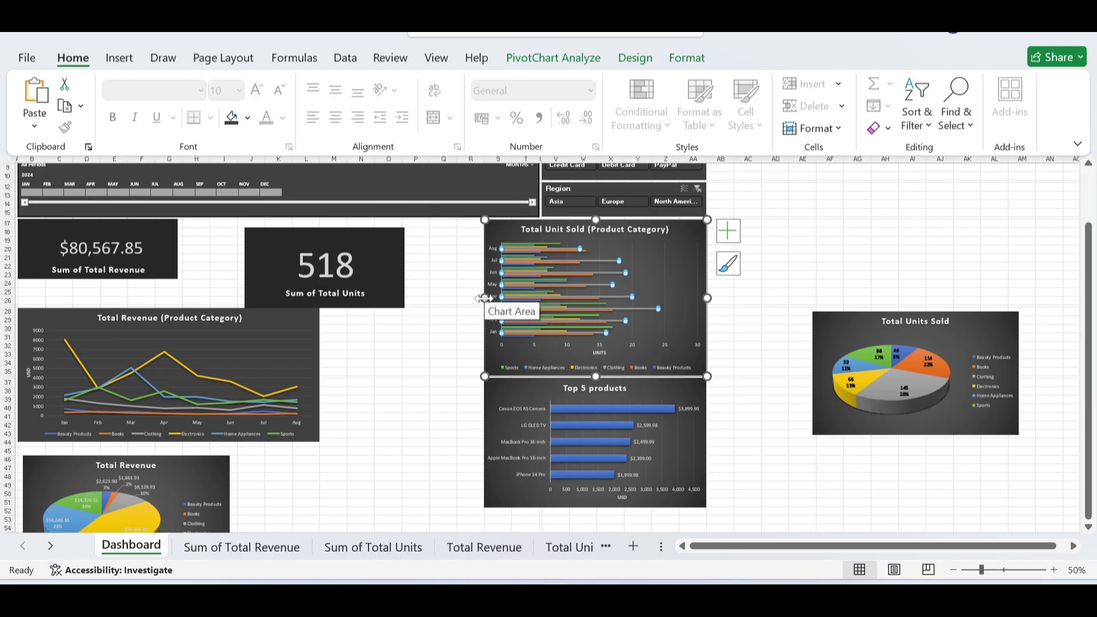
# - Widen the Total Unit Sold and Top 5 products charts leftward to the start of column P
pyautogui.moveTo(484, 298); pyautogui.dragTo(402, 310)
pyautogui.click(539, 394)
pyautogui.moveTo(485, 443); pyautogui.dragTo(402, 444)
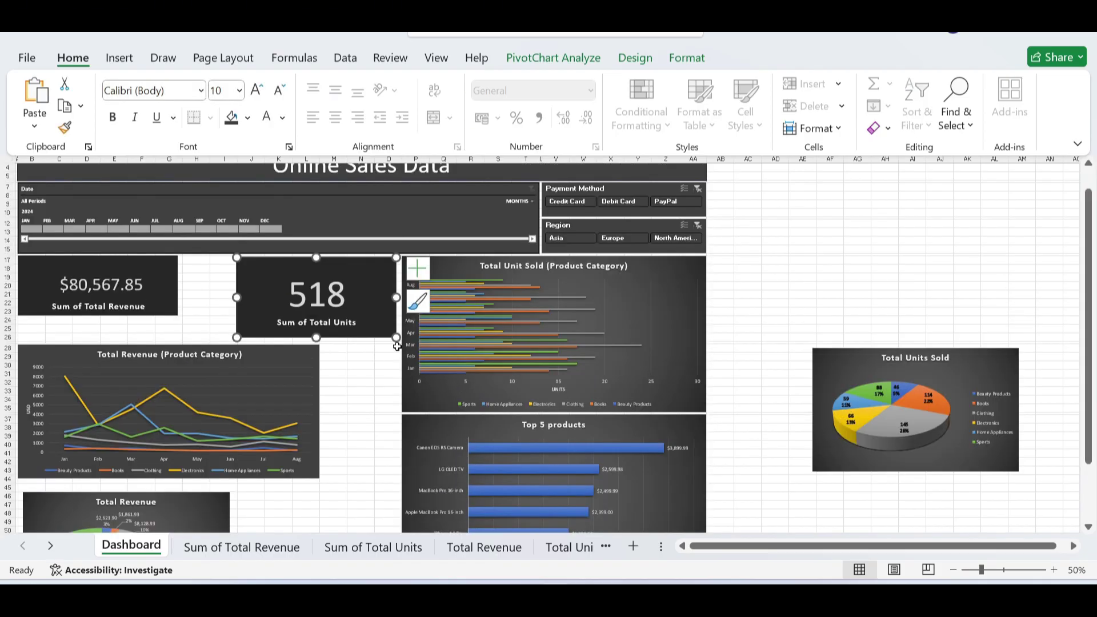
# - Set the width of column O to 0.5 and fit the Sum of Total Units card beside it
pyautogui.click(391, 159)
pyautogui.rightClick(391, 160)
pyautogui.click(423, 446)
pyautogui.write('0.5')
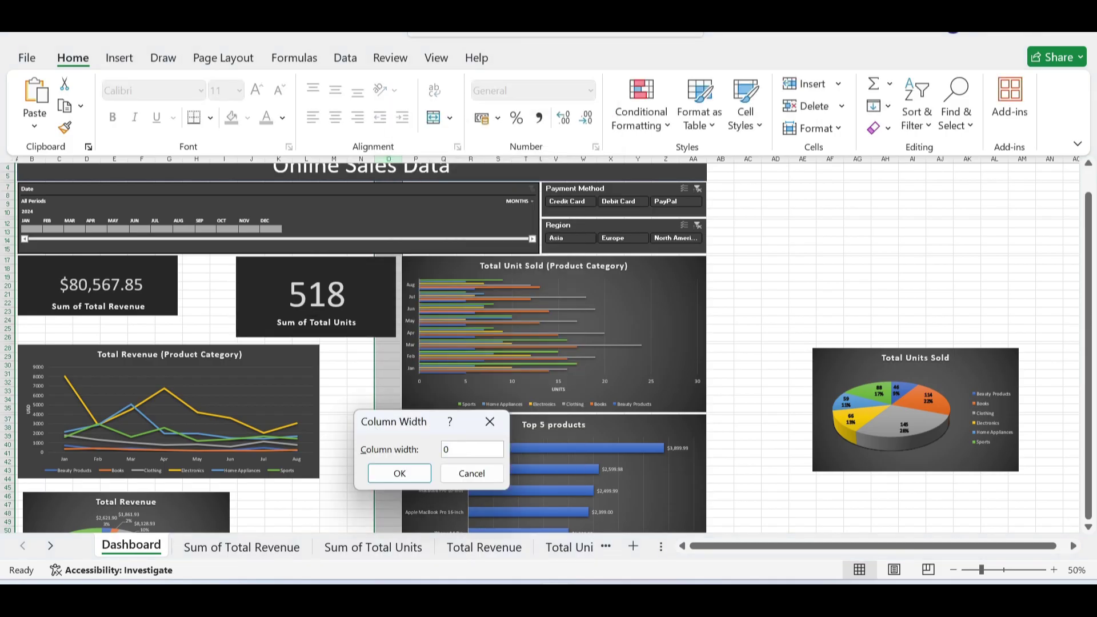
pyautogui.press('Return')
pyautogui.click(350, 272)
pyautogui.moveTo(355, 269); pyautogui.dragTo(352, 267)
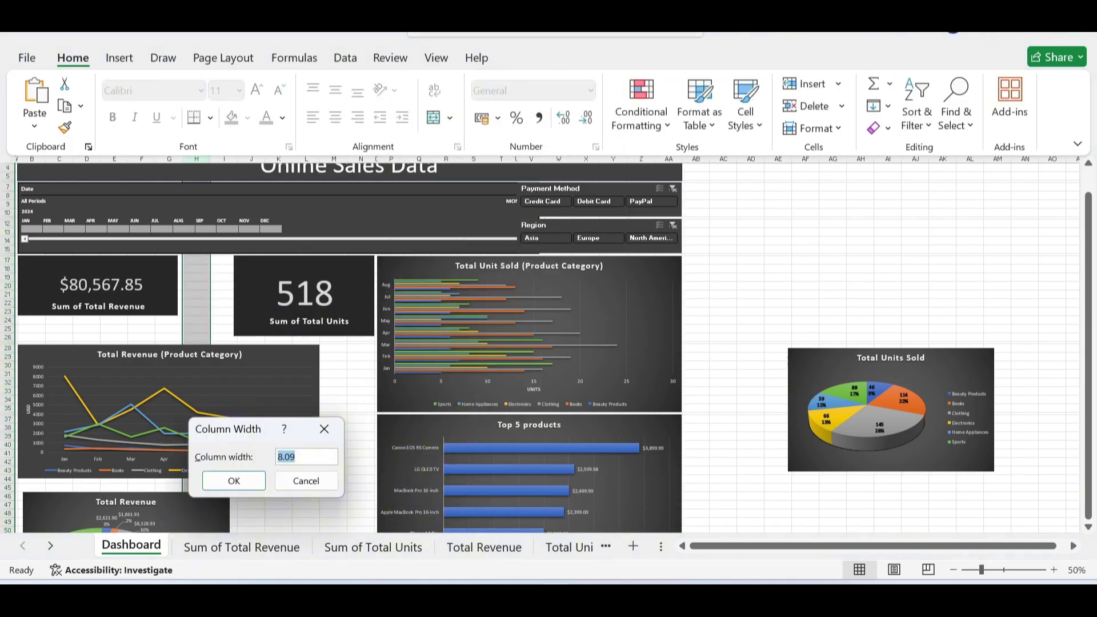
# - Set the width of column H, between the two total cards, to 0.5
pyautogui.write('0.5')
pyautogui.press('Return')
pyautogui.click(245, 311)
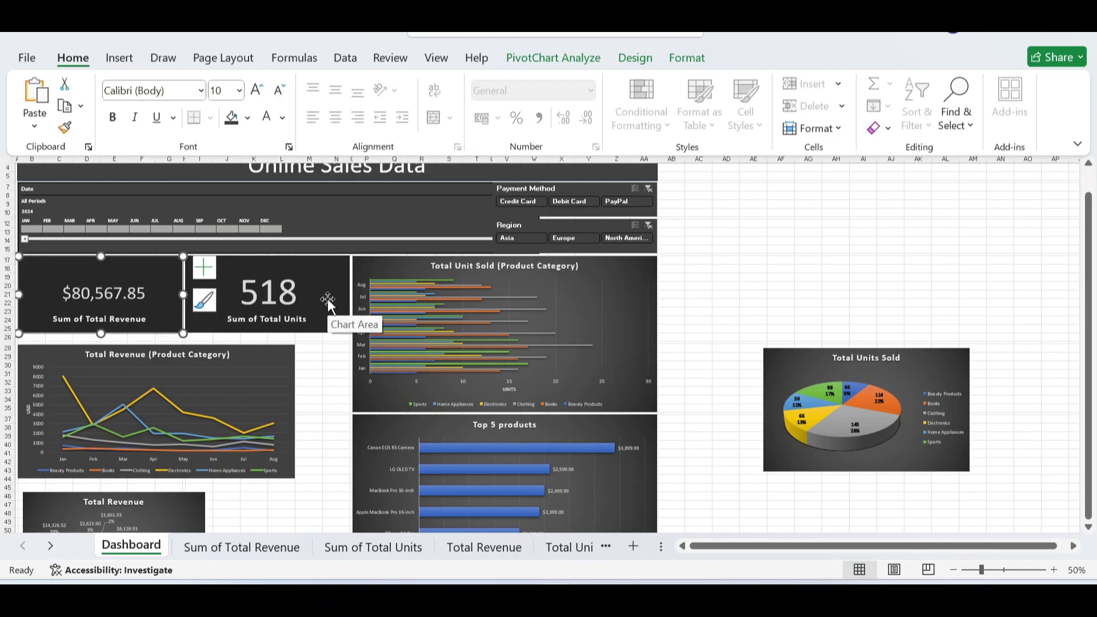
# - Extend the Sum of Total Units and Sum of Total Revenue cards down to row 27
pyautogui.click(328, 304)
pyautogui.moveTo(269, 335); pyautogui.dragTo(268, 341)
pyautogui.click(163, 326)
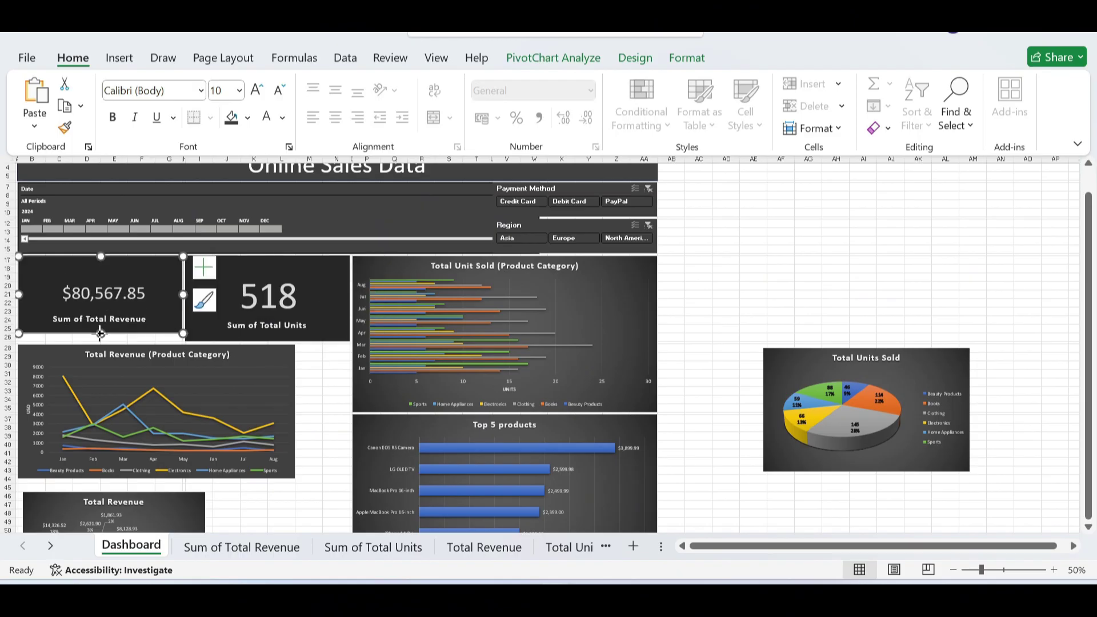
pyautogui.moveTo(100, 333); pyautogui.dragTo(101, 341)
# - Widen the Total Revenue (Product Category) chart to the end of column N and set the height of row 49 to 4
pyautogui.click(279, 378)
pyautogui.moveTo(296, 411); pyautogui.dragTo(350, 417)
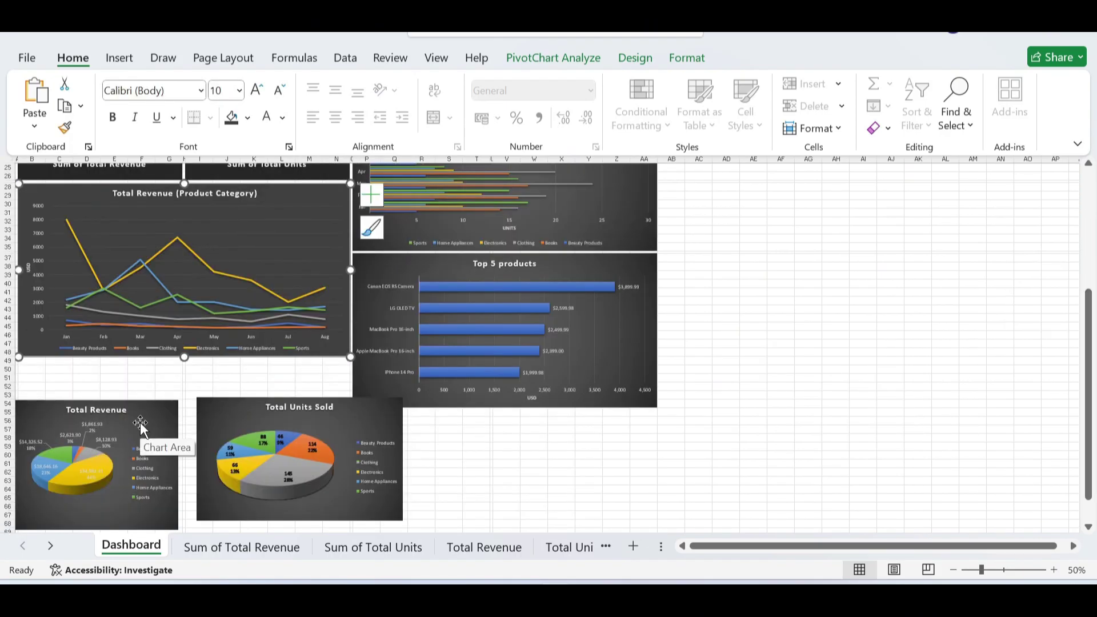
pyautogui.rightClick(7, 364)
pyautogui.click(68, 299)
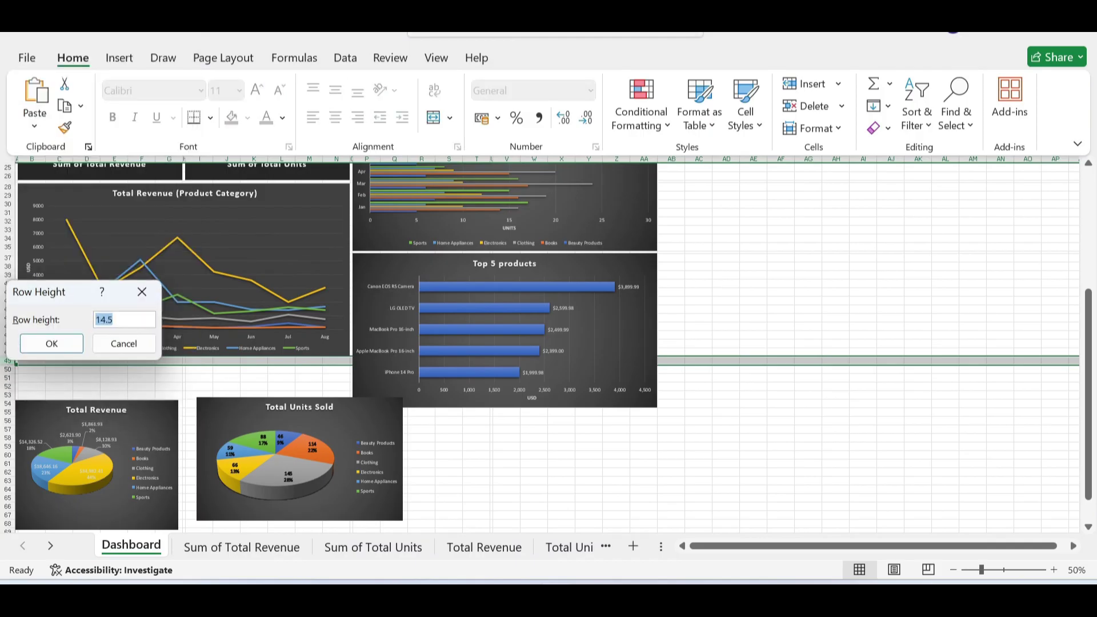
pyautogui.write('4')
pyautogui.click(51, 344)
# - Fit the Total Revenue and Total Units Sold pie charts side by side below row 49, with matching bottom edges
pyautogui.moveTo(135, 411); pyautogui.dragTo(151, 400)
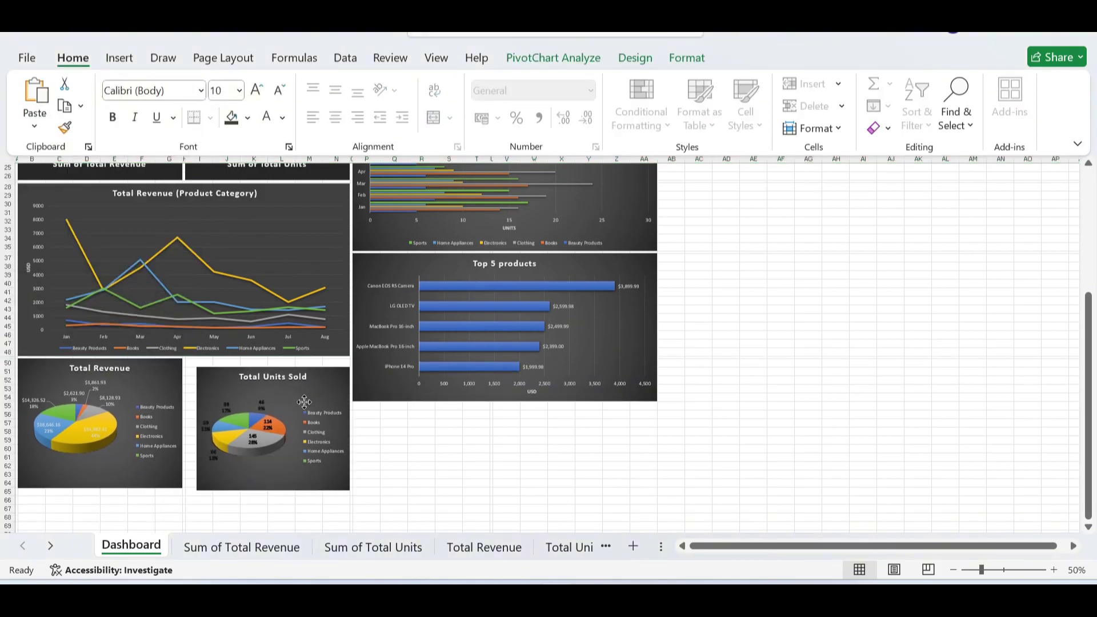
pyautogui.moveTo(323, 382); pyautogui.dragTo(310, 383)
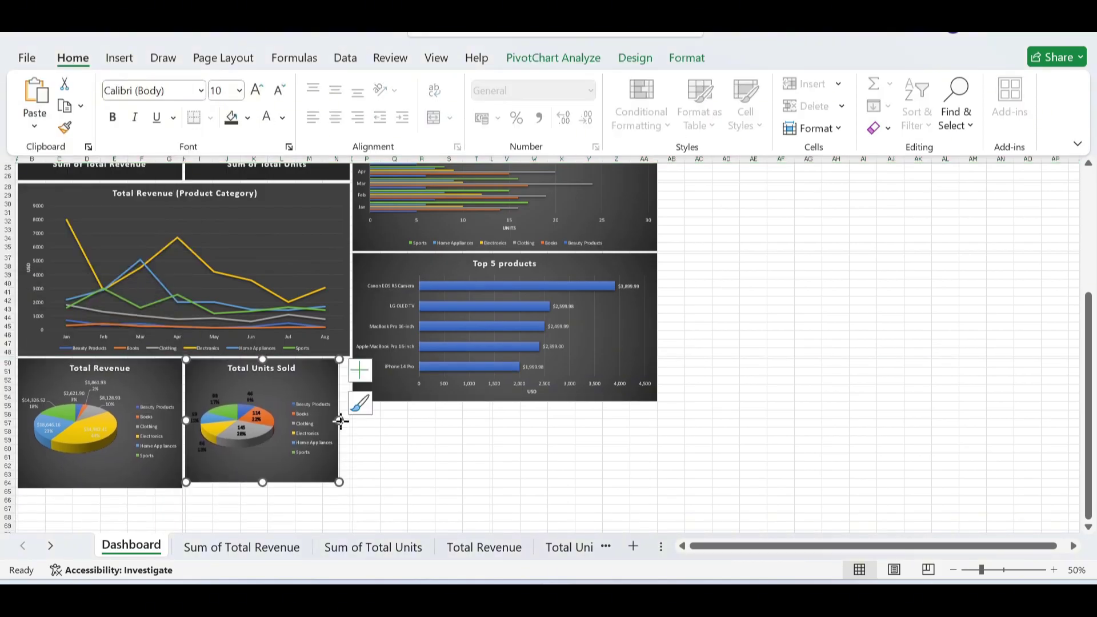
pyautogui.moveTo(340, 426); pyautogui.dragTo(349, 425)
pyautogui.moveTo(267, 487); pyautogui.dragTo(269, 490)
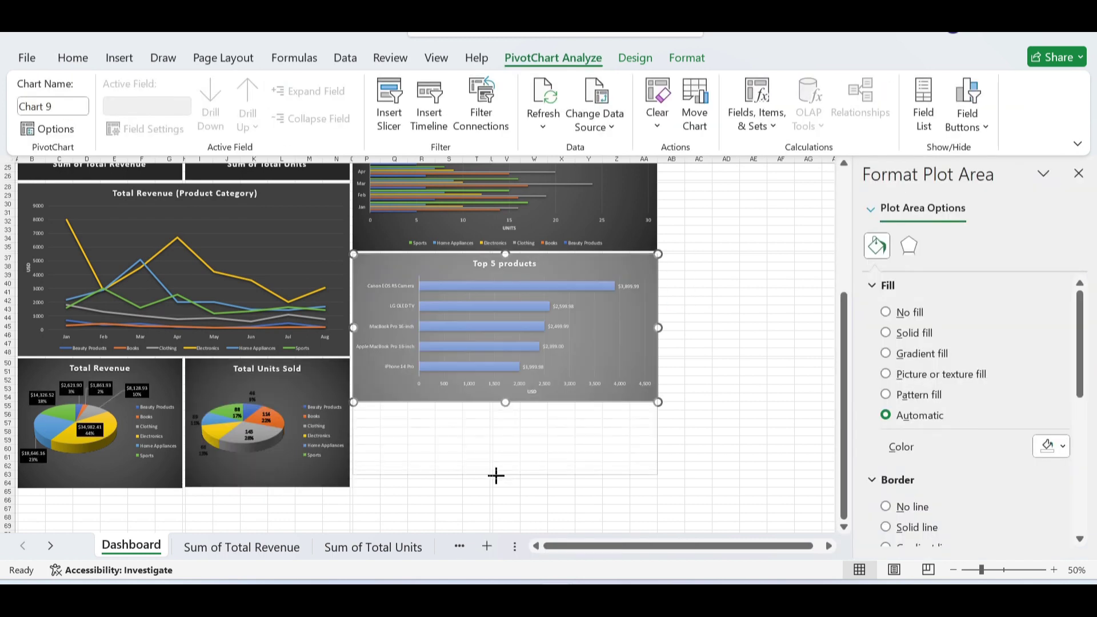
# - Extend the Top 5 products chart down level with the pie charts and lower its upper edge
pyautogui.moveTo(496, 476); pyautogui.dragTo(498, 481)
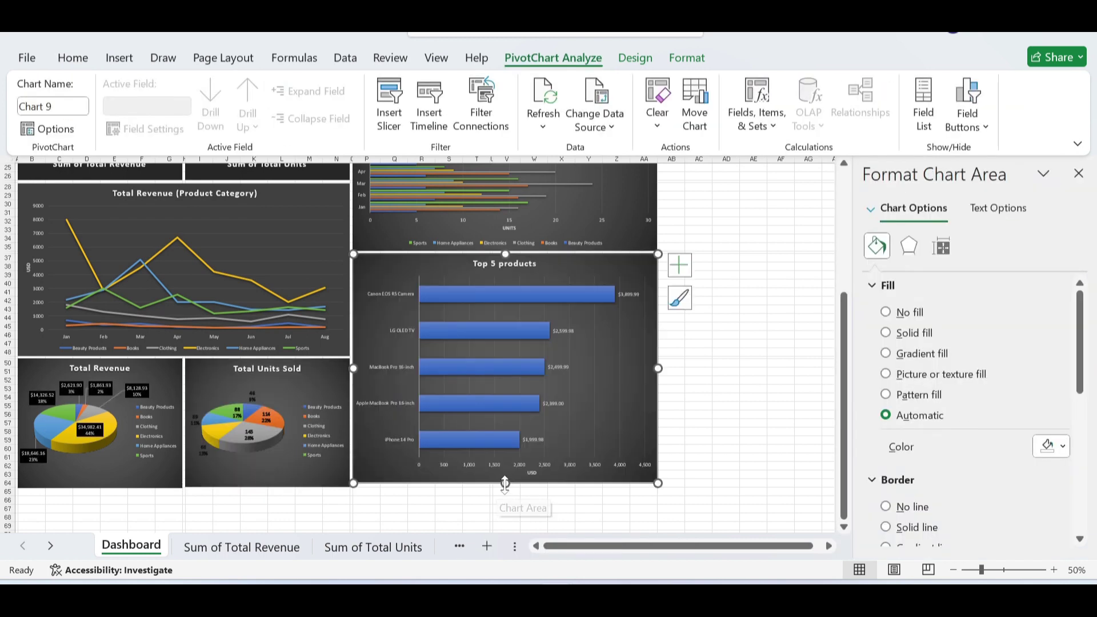
pyautogui.press('alt')
pyautogui.moveTo(506, 253); pyautogui.dragTo(505, 297)
pyautogui.click(845, 359)
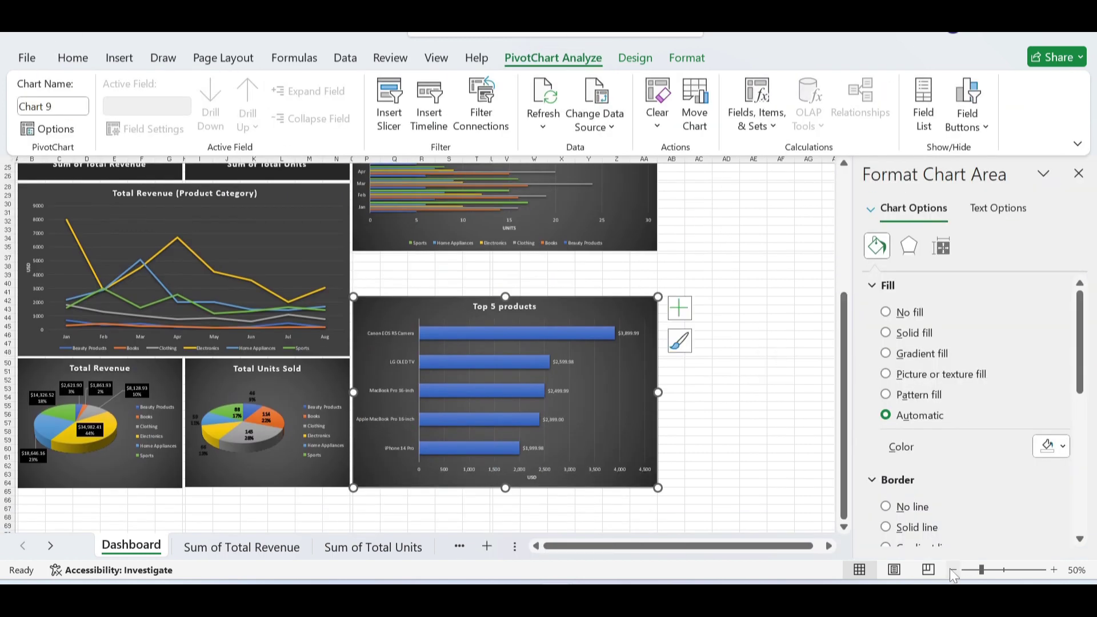
# - Extend the Total Unit Sold chart down to just above the Top 5 products chart, with the sheet zoomed to 40%
pyautogui.click(953, 571)
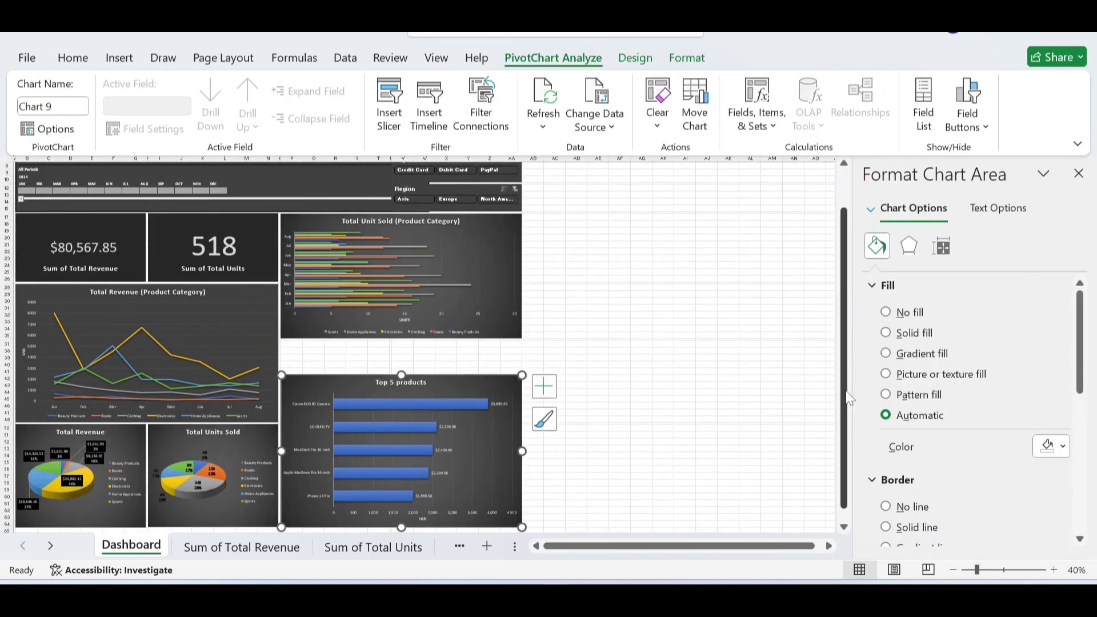
pyautogui.scroll(-1, 498, 306)
pyautogui.click(479, 287)
pyautogui.moveTo(401, 325); pyautogui.dragTo(426, 355)
pyautogui.click(844, 357)
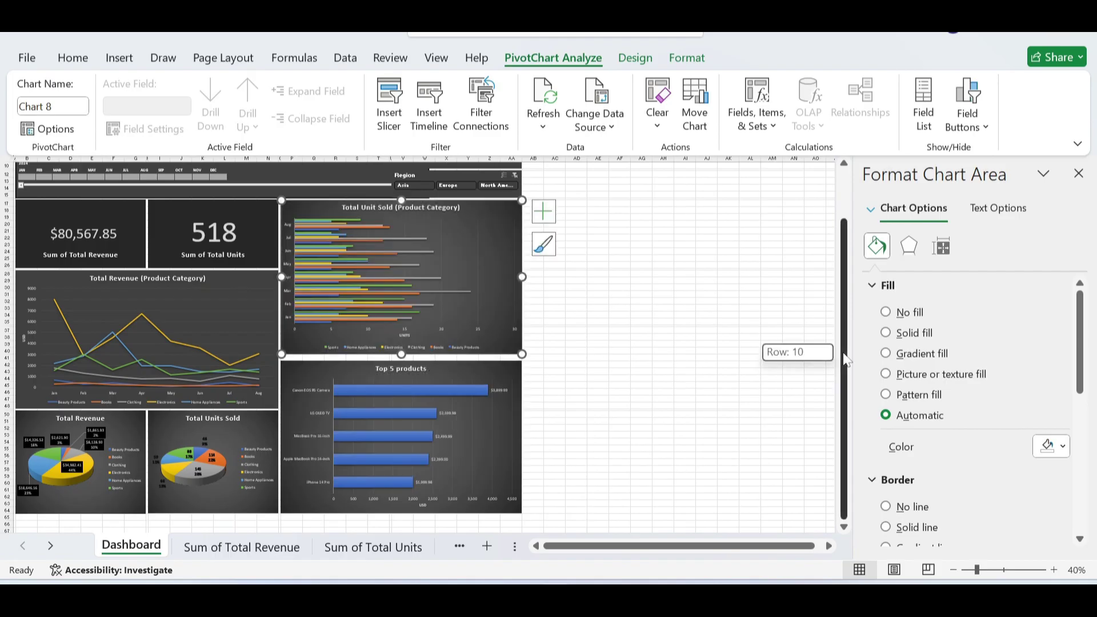
# - Reduce the height of the row separating the Total Unit Sold and Top 5 products charts
pyautogui.click(550, 357)
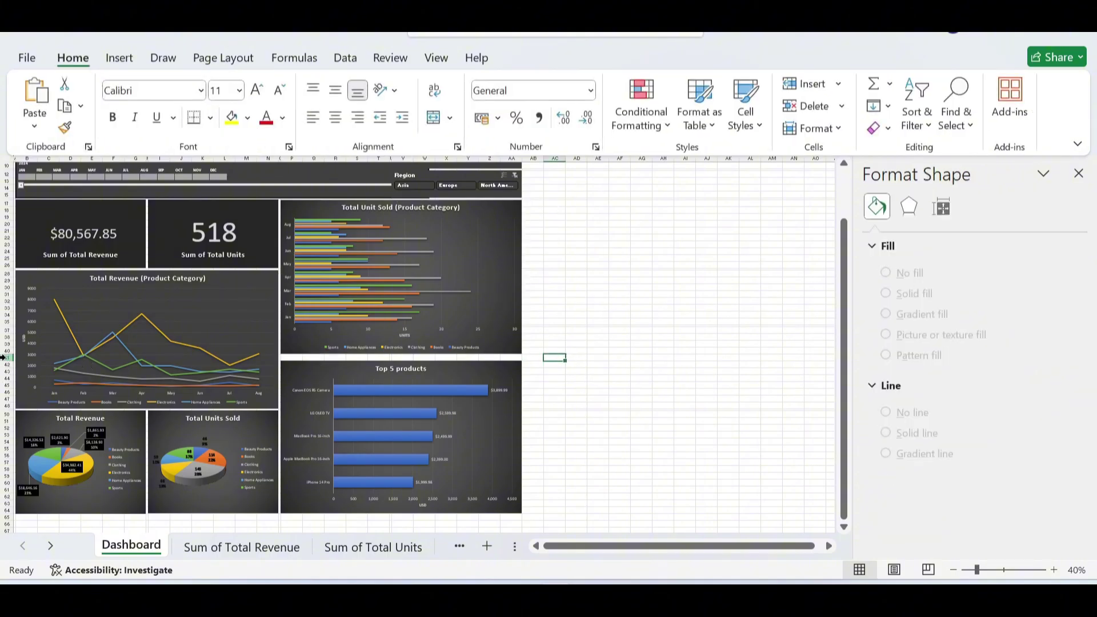
pyautogui.rightClick(3, 357)
pyautogui.click(86, 292)
pyautogui.press('Return')
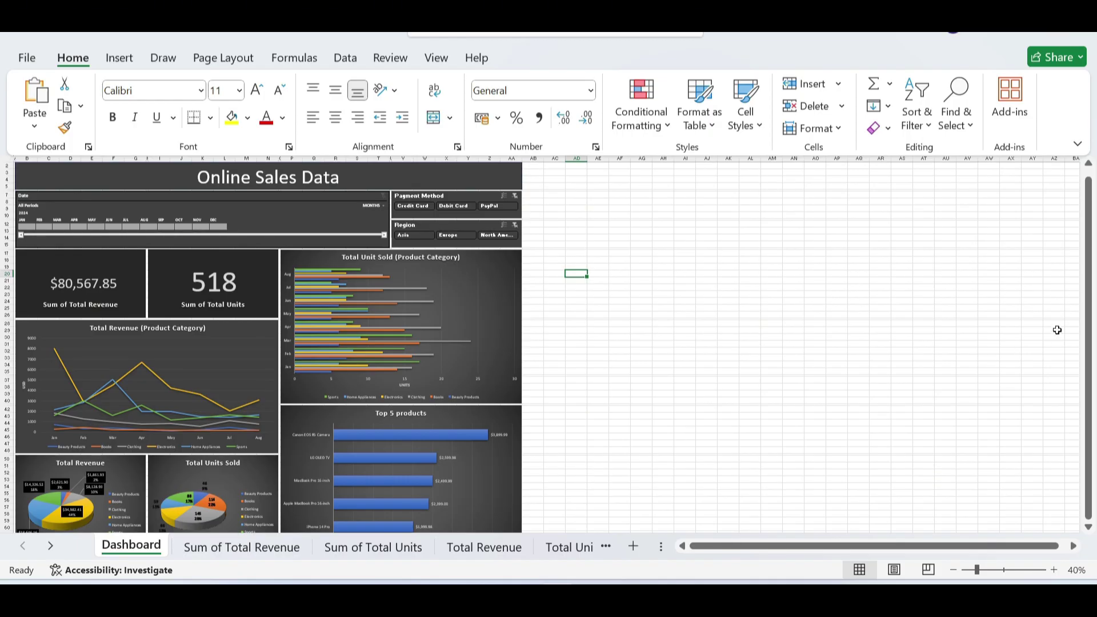
pyautogui.moveTo(1092, 340); pyautogui.dragTo(1091, 411)
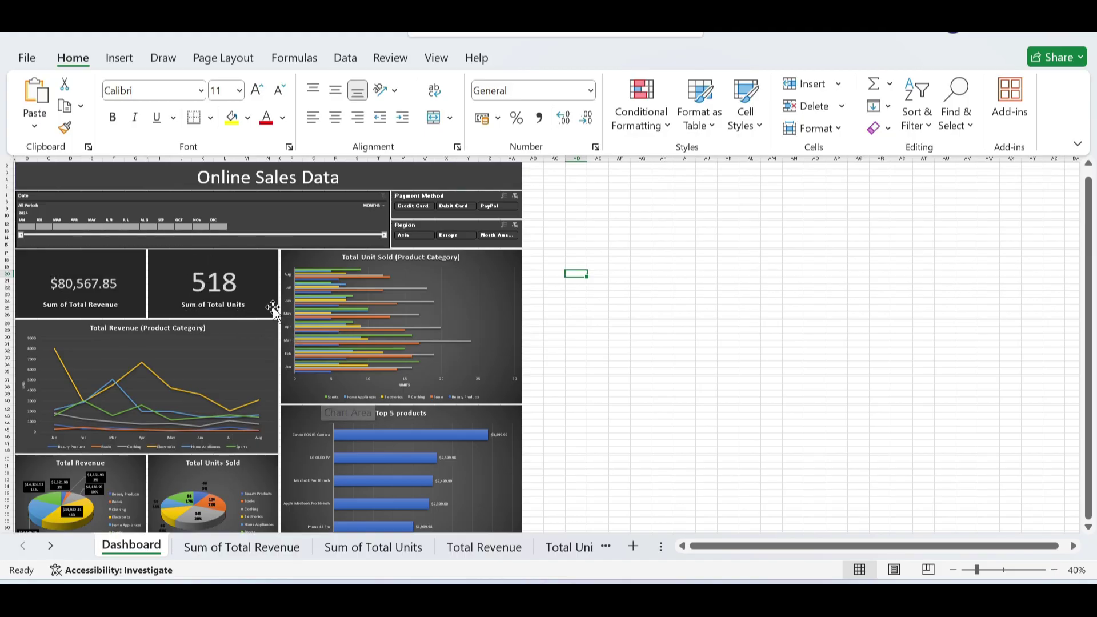
# - Fill the Sum of Total Units card's chart area and data label with the dark gray third theme shade under black
pyautogui.click(263, 276)
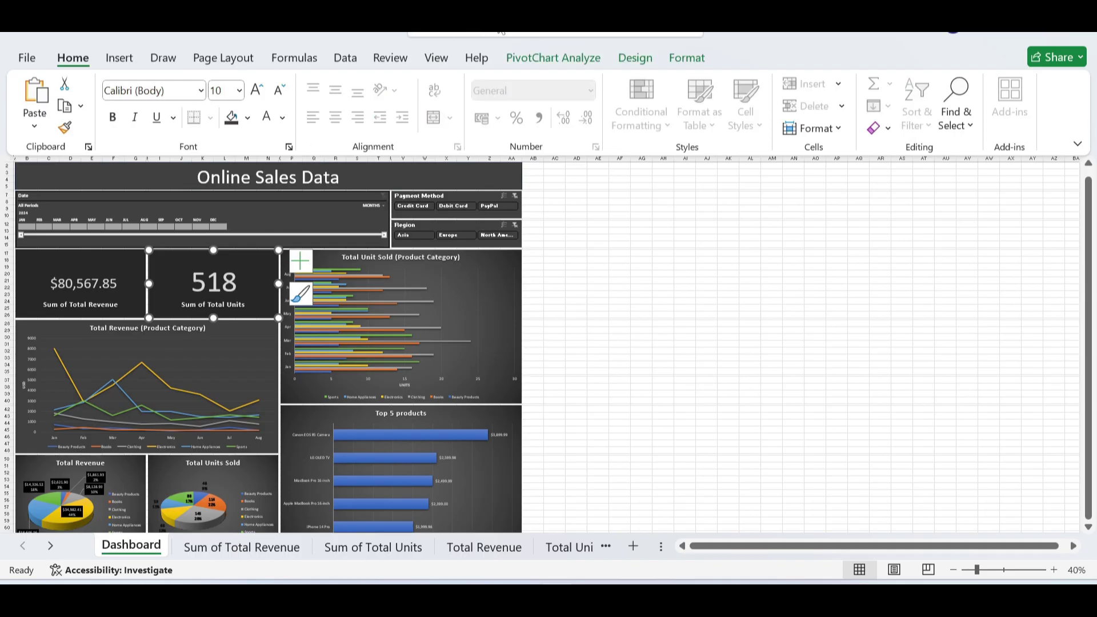
pyautogui.click(687, 58)
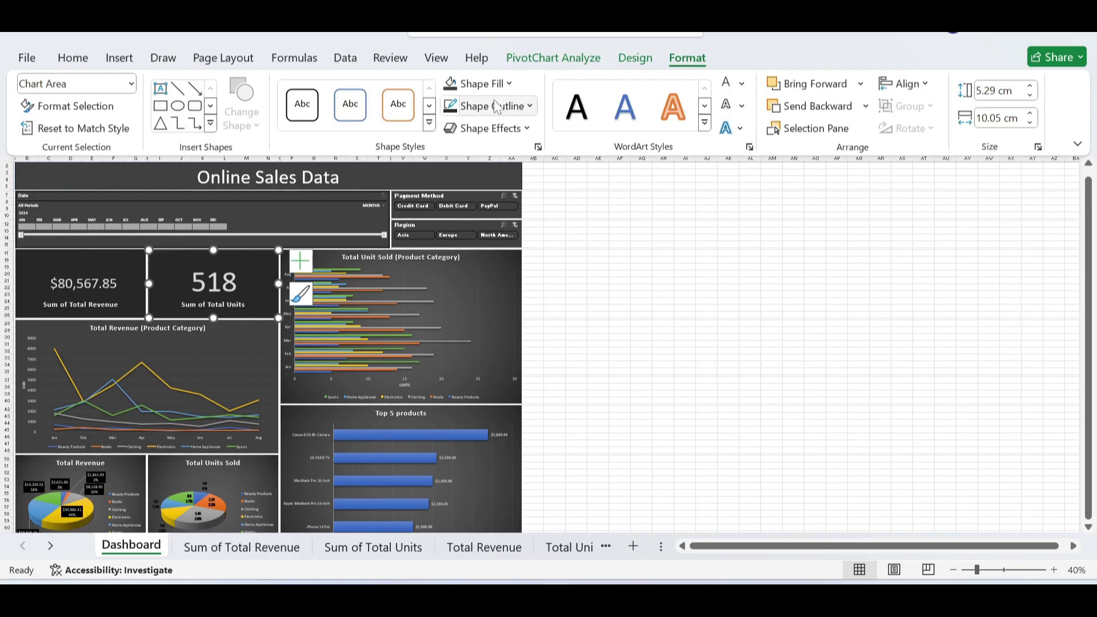
pyautogui.click(509, 84)
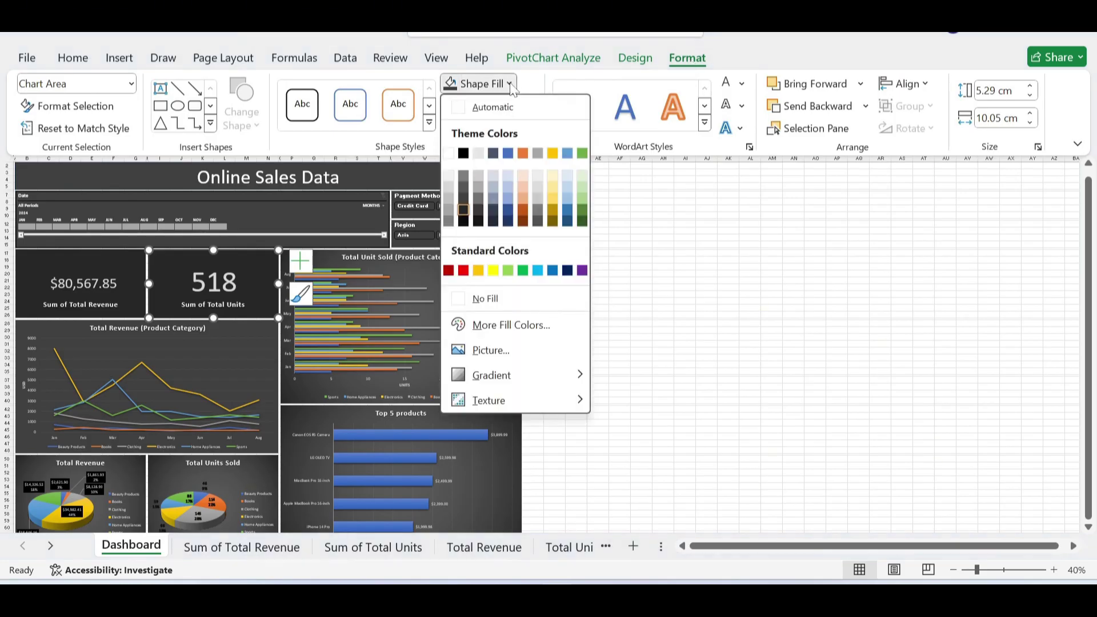
pyautogui.click(461, 198)
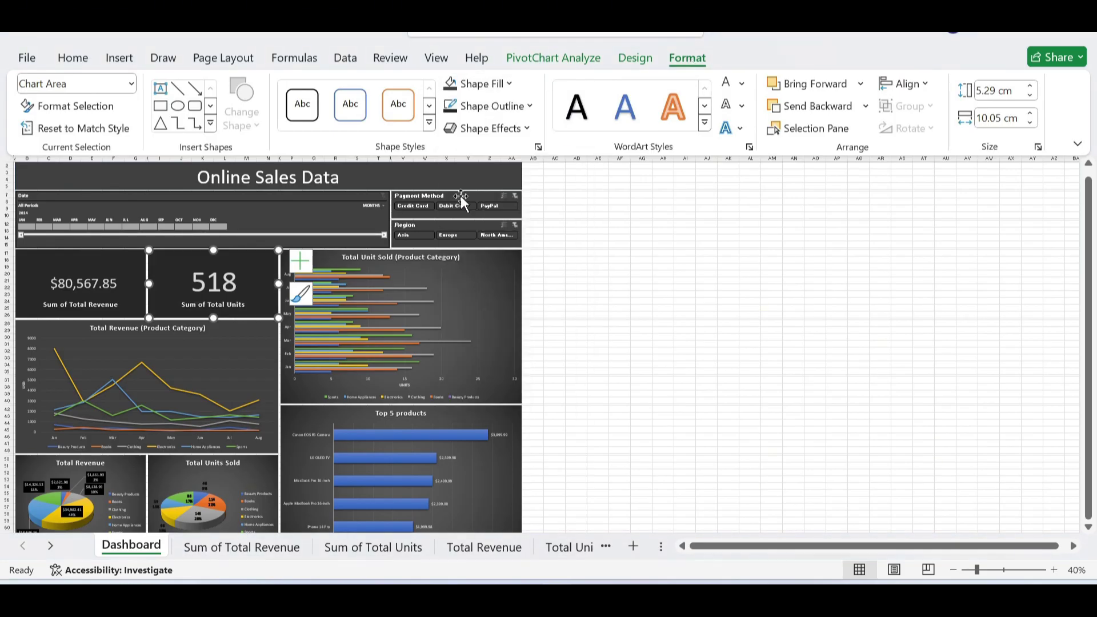
pyautogui.click(240, 278)
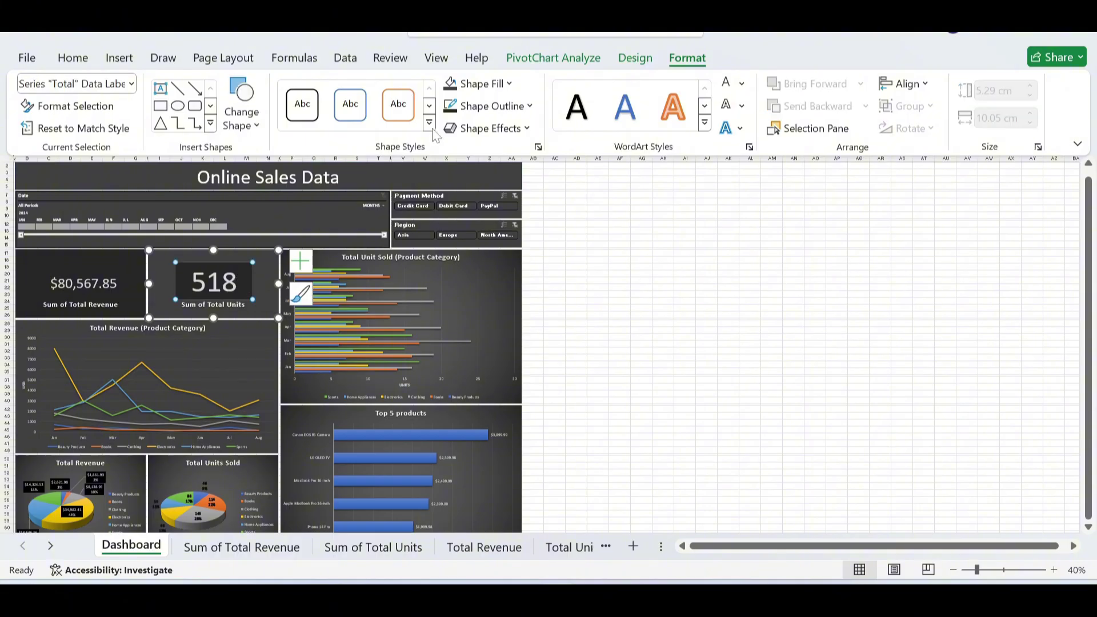
pyautogui.click(507, 84)
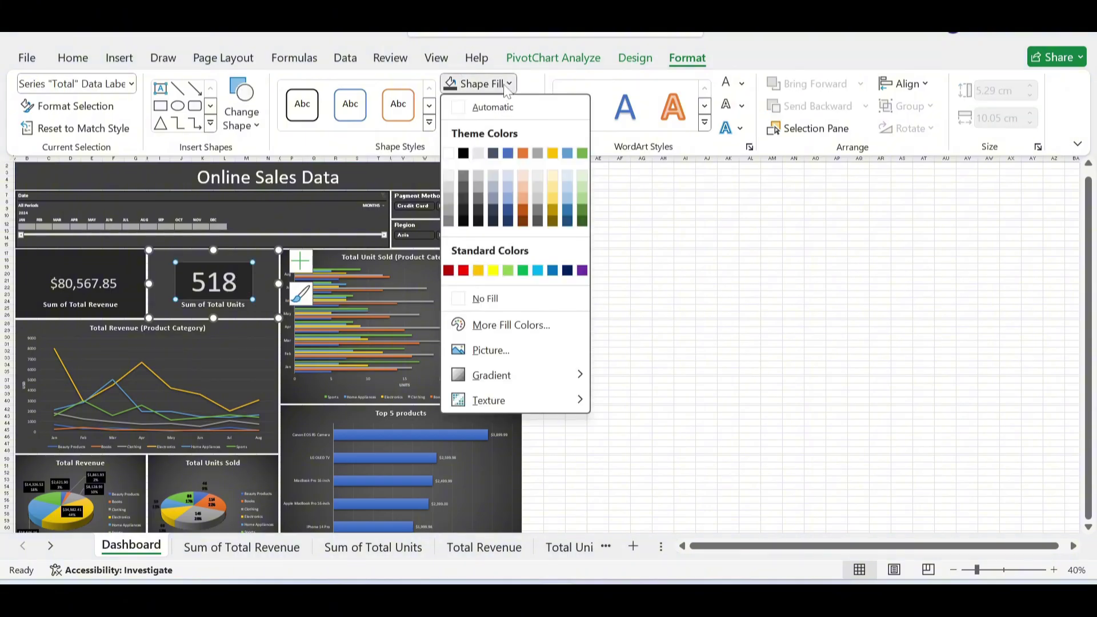
pyautogui.click(463, 198)
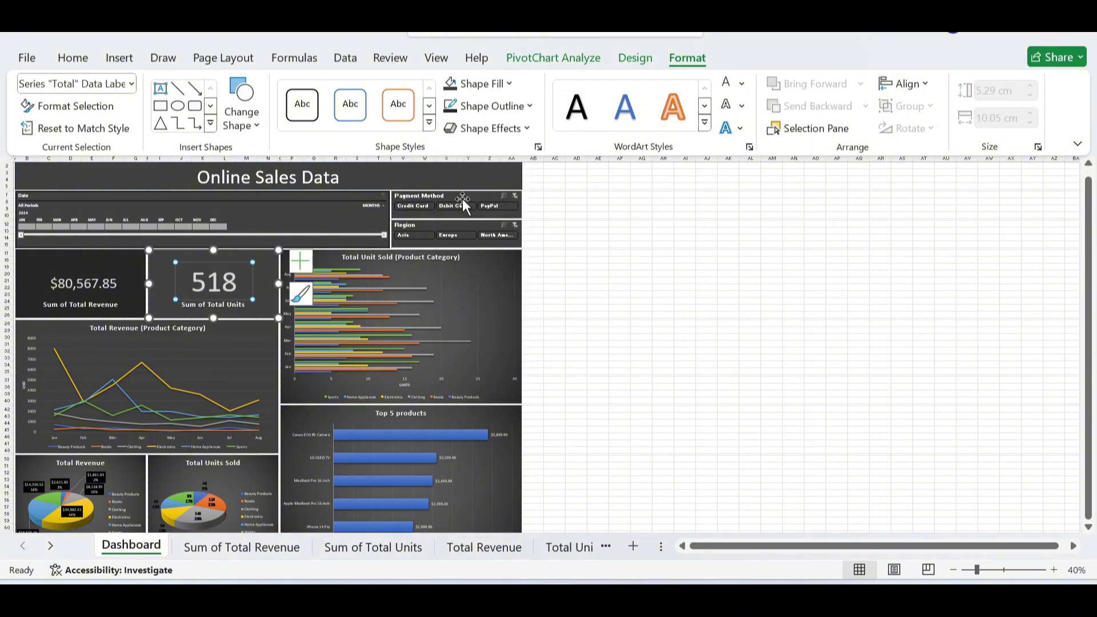
# - Fill the Sum of Total Revenue card's data label and chart area with the same dark gray theme shade under black
pyautogui.click(123, 268)
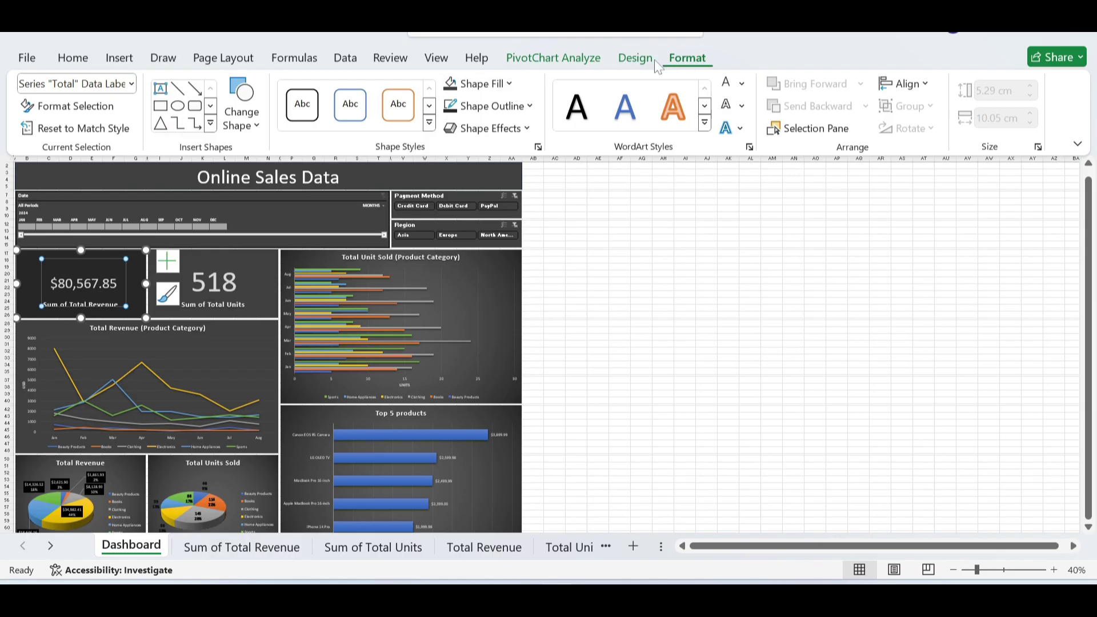
pyautogui.click(509, 85)
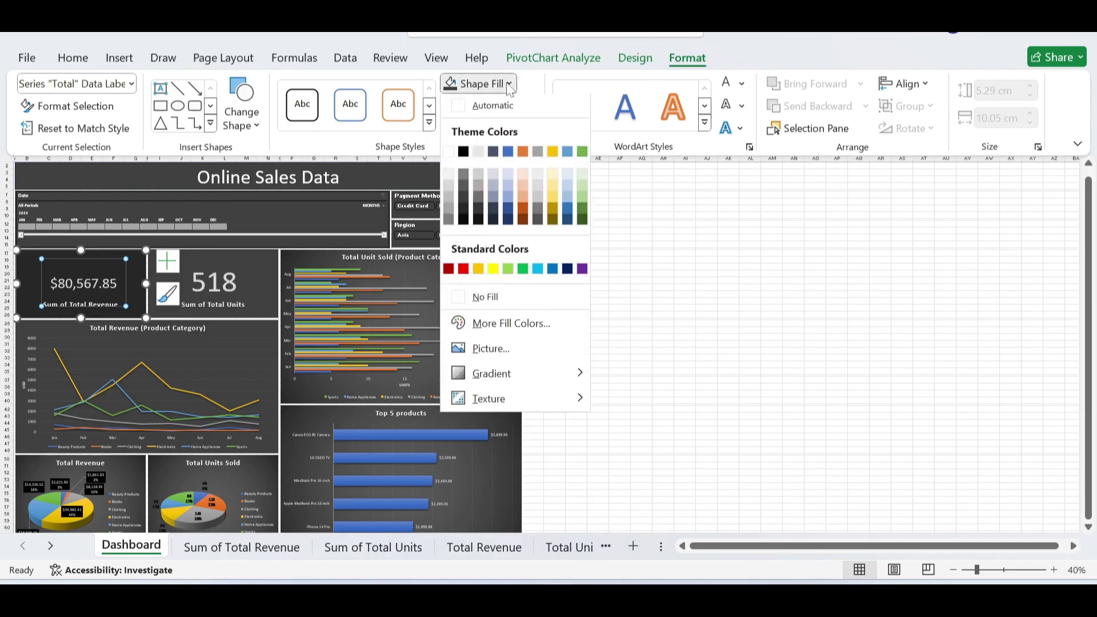
pyautogui.click(464, 199)
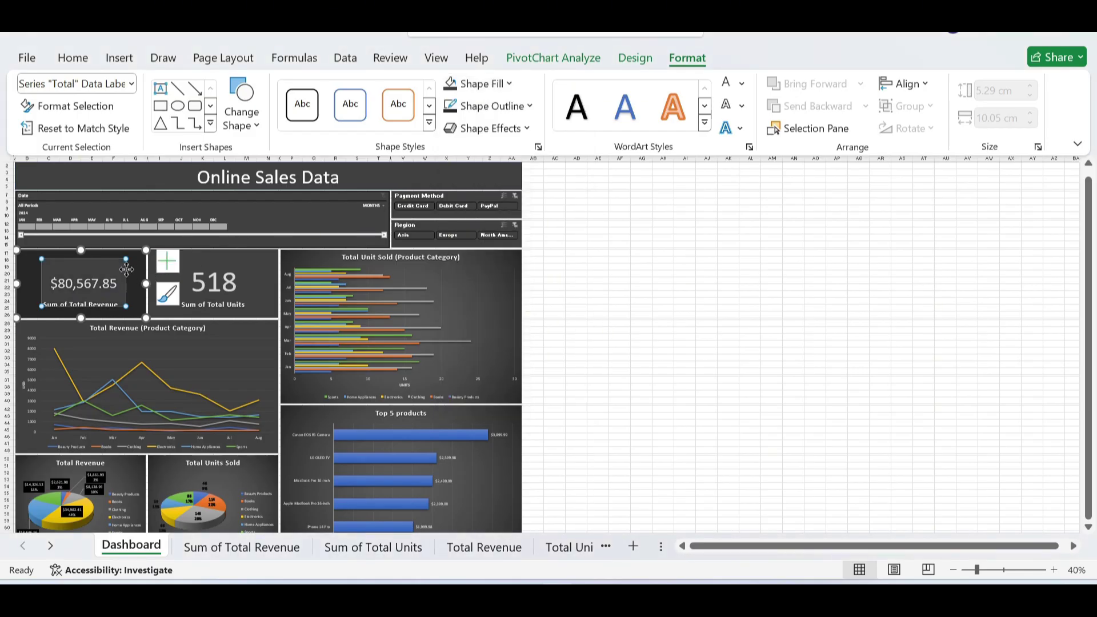
pyautogui.click(135, 273)
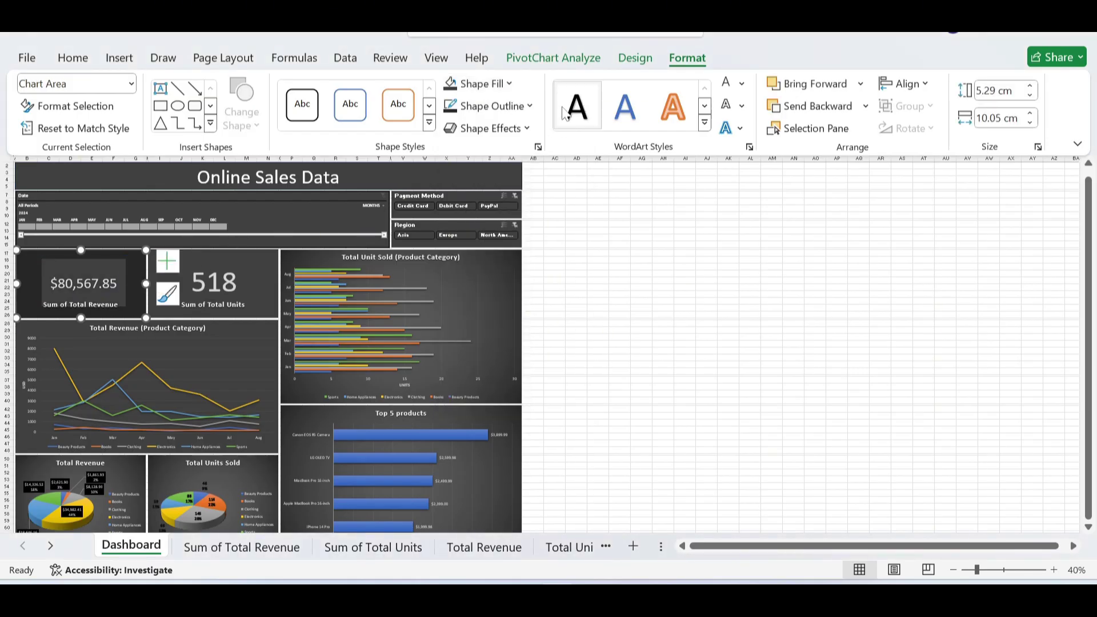
pyautogui.click(510, 86)
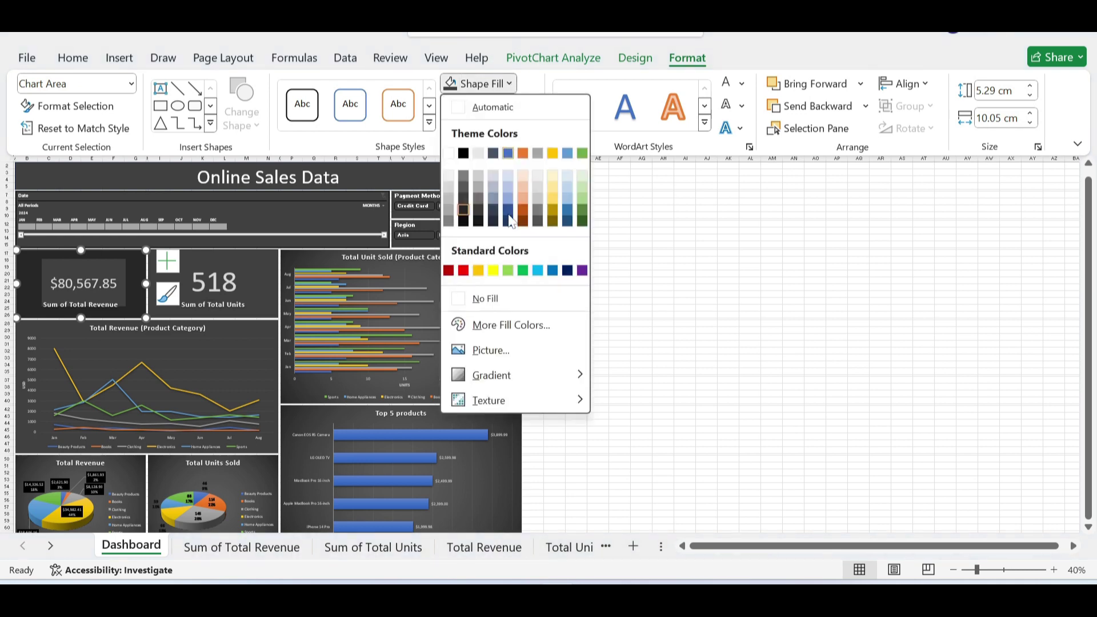
pyautogui.click(462, 204)
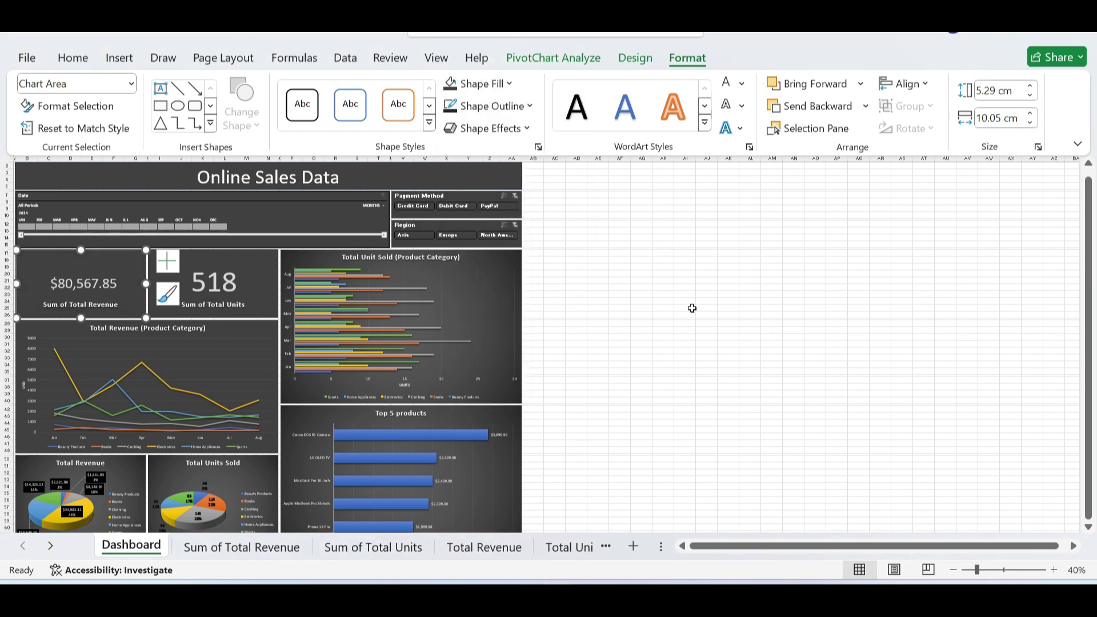
pyautogui.click(691, 308)
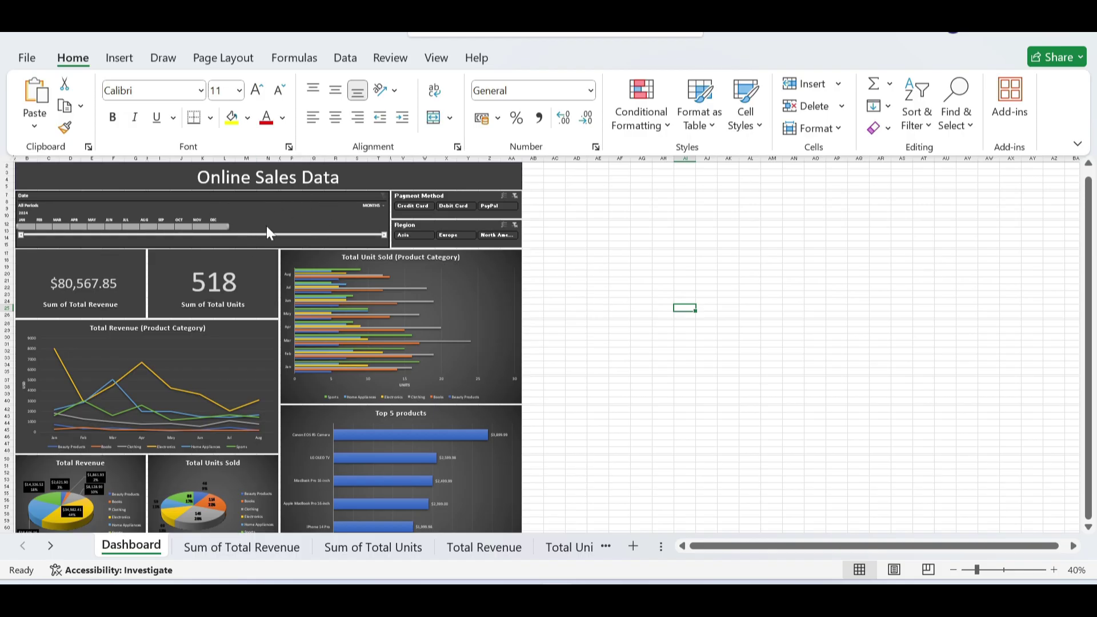
# - Test the Date timeline on January and May 2024 with the Payment Method and Region slicers, and clear the date and Payment Method filters
pyautogui.click(483, 236)
pyautogui.click(24, 225)
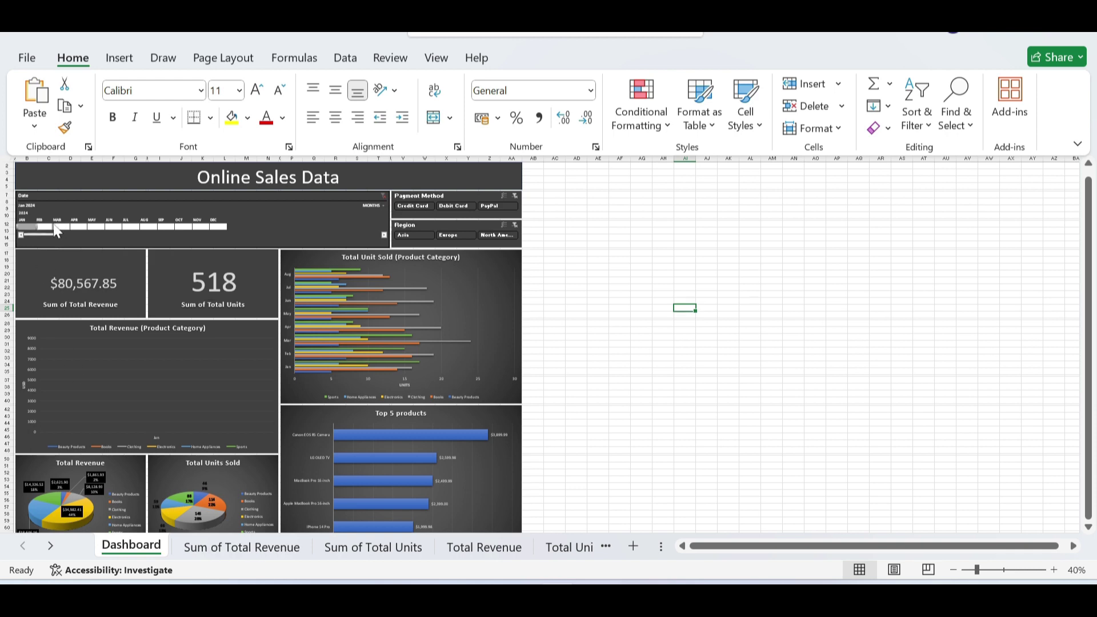
pyautogui.moveTo(54, 225); pyautogui.dragTo(95, 227)
pyautogui.click(419, 204)
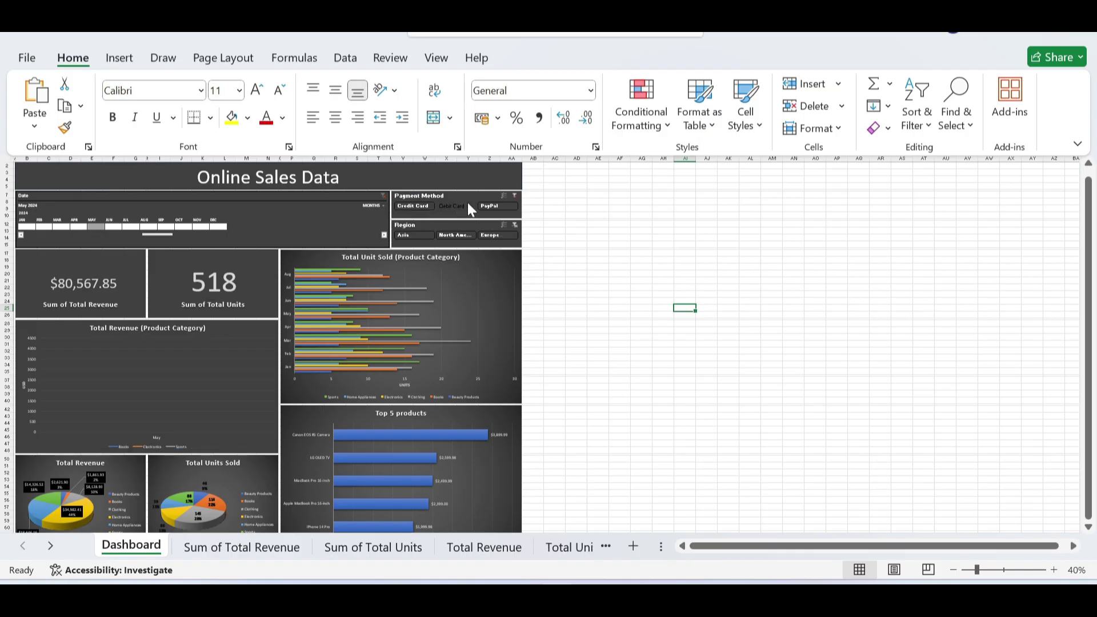
pyautogui.click(451, 206)
pyautogui.click(465, 239)
pyautogui.click(488, 238)
pyautogui.click(515, 196)
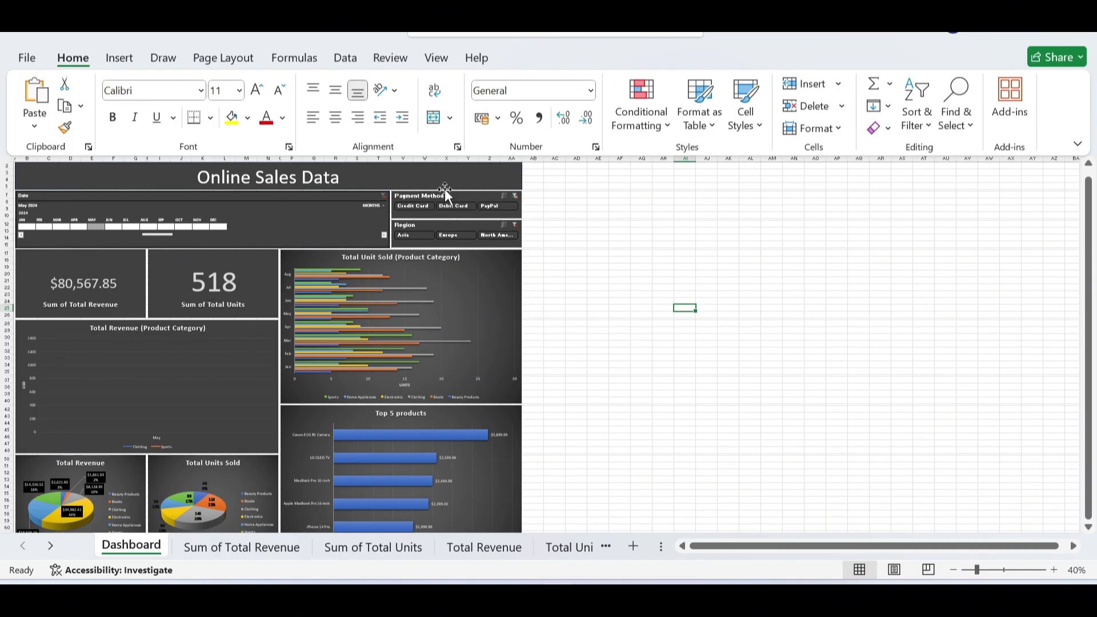
pyautogui.click(383, 196)
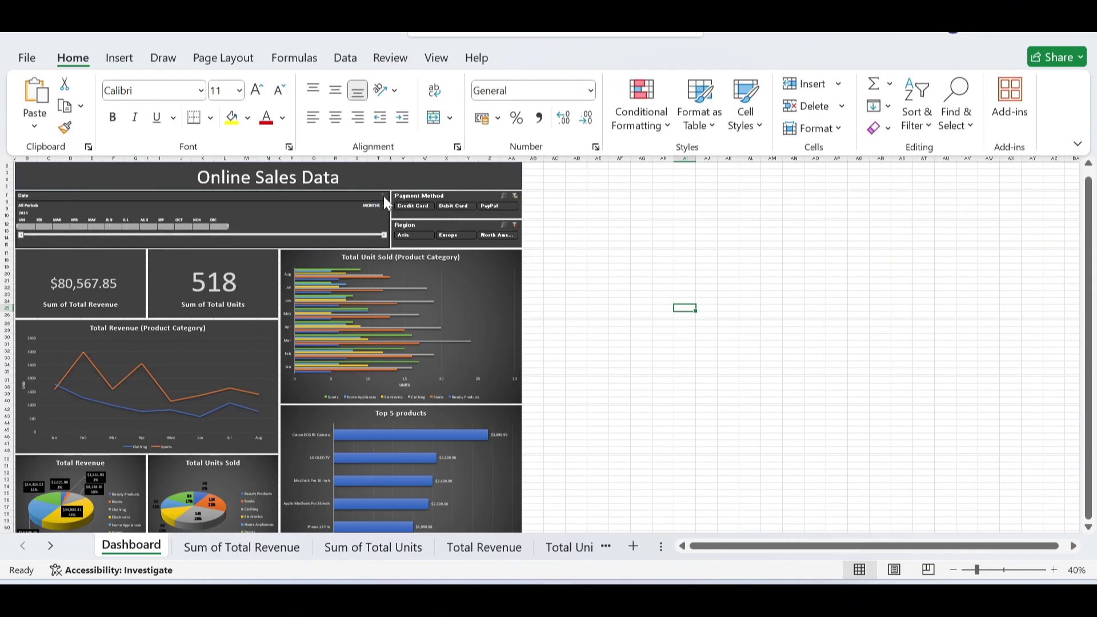
# - Connect the Date timeline to the PivotTables on Pie_revenue, Pie_Unit, Sum of Total Revenue, Sum of Total Units, Top 5, Total Revenue and Total Unit Sold
pyautogui.click(274, 206)
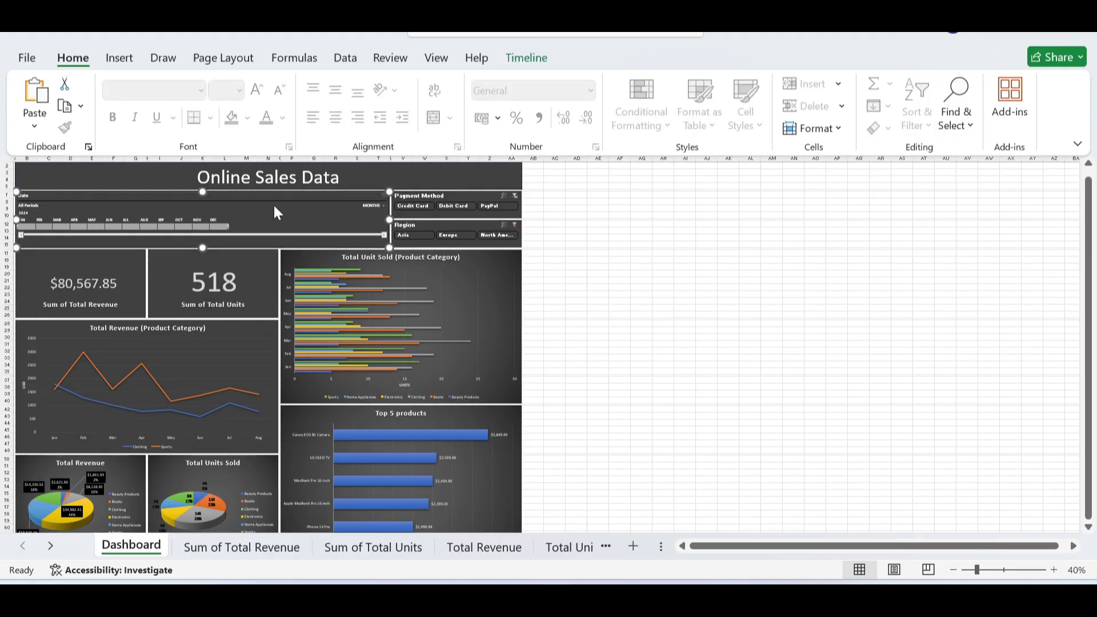
pyautogui.click(527, 58)
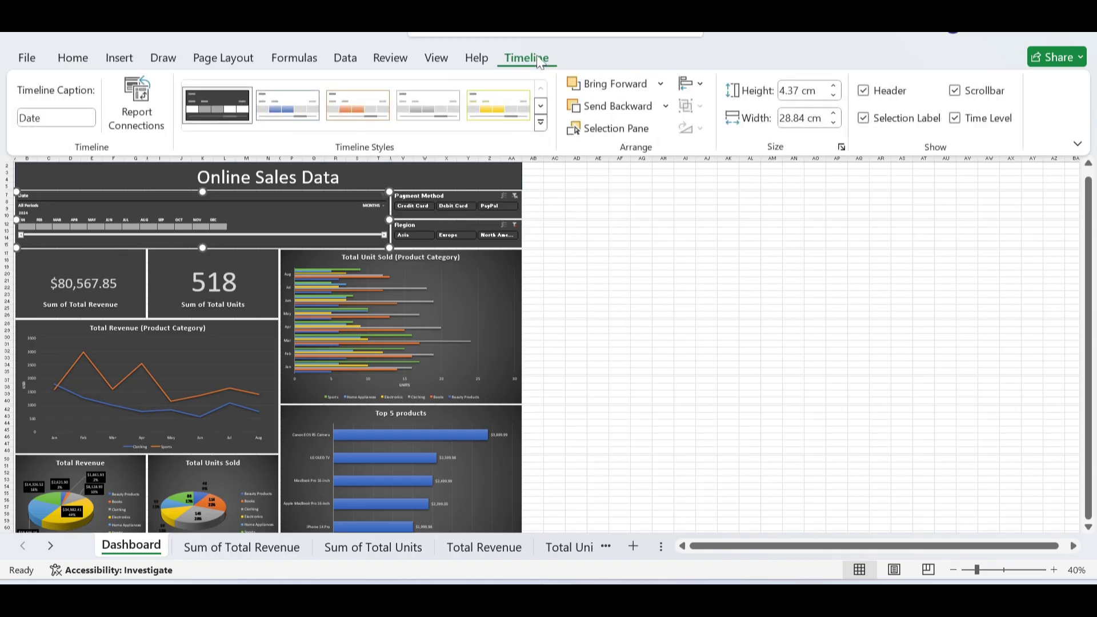
pyautogui.click(135, 120)
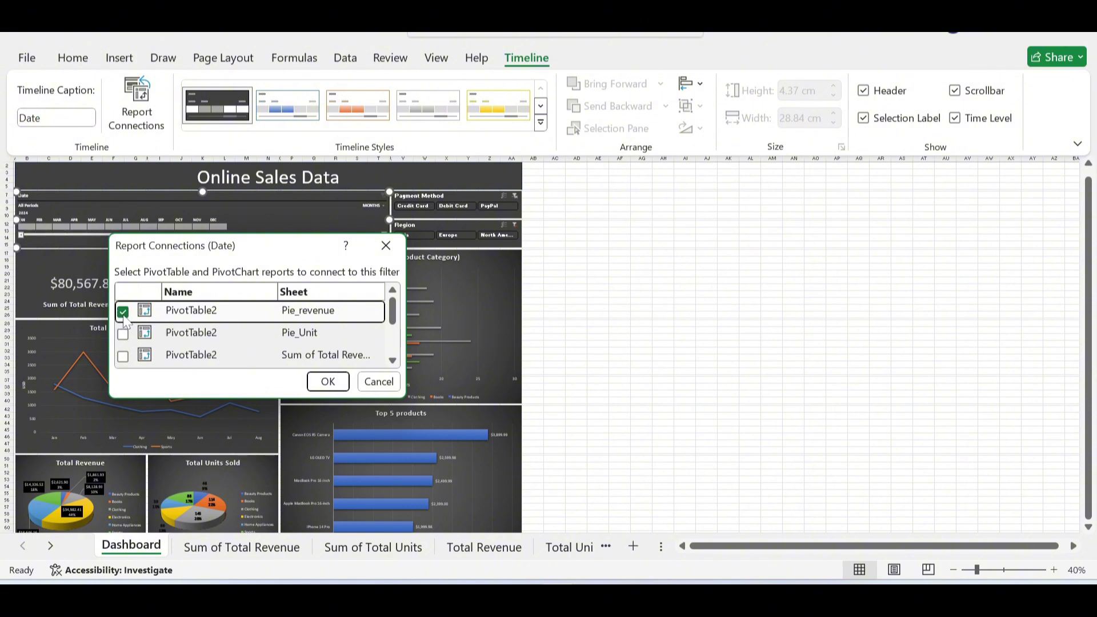
pyautogui.click(123, 334)
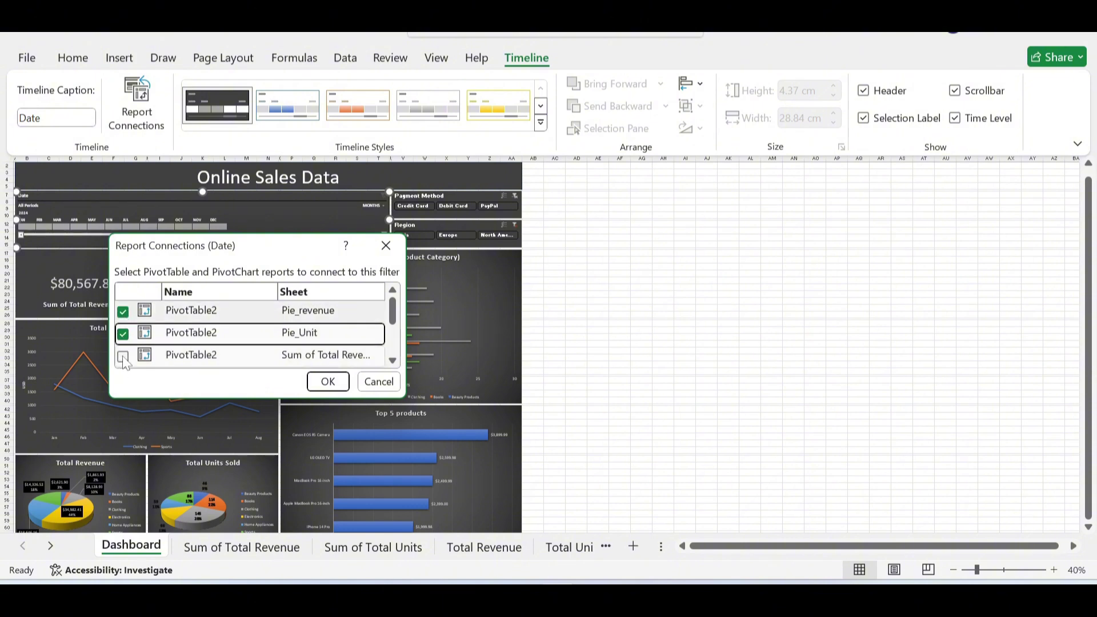
pyautogui.click(123, 357)
pyautogui.click(392, 362)
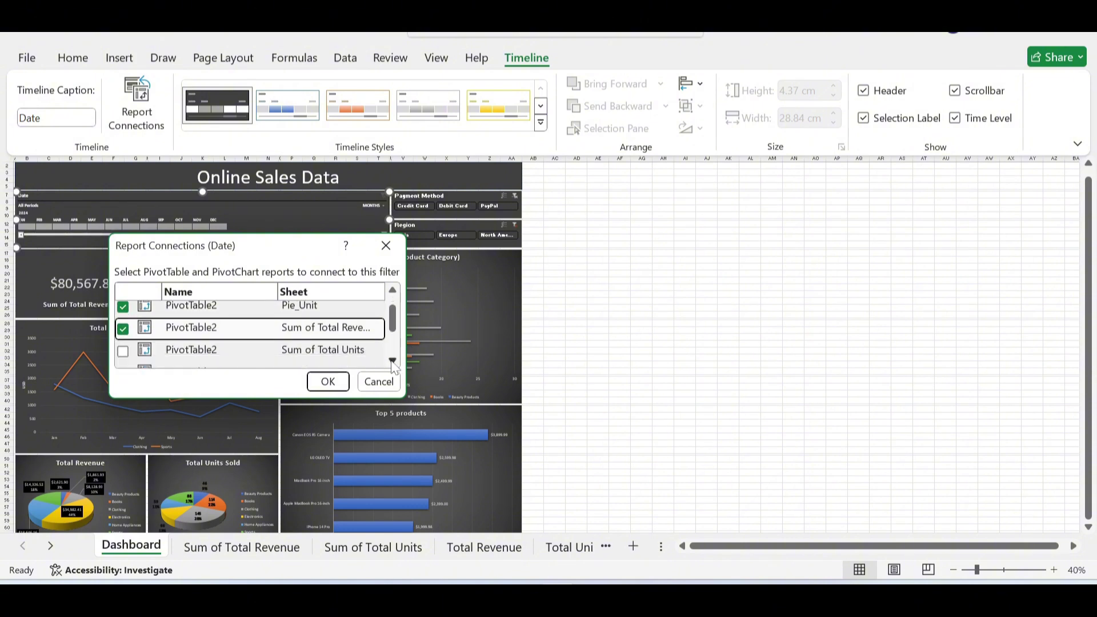
pyautogui.click(123, 337)
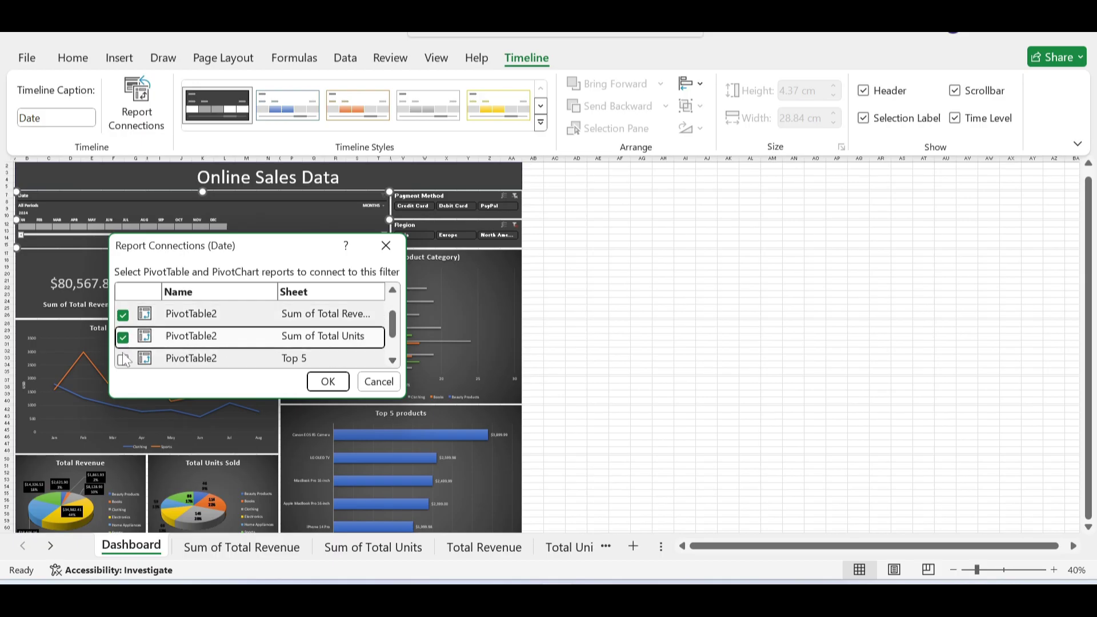
pyautogui.click(123, 359)
pyautogui.click(393, 360)
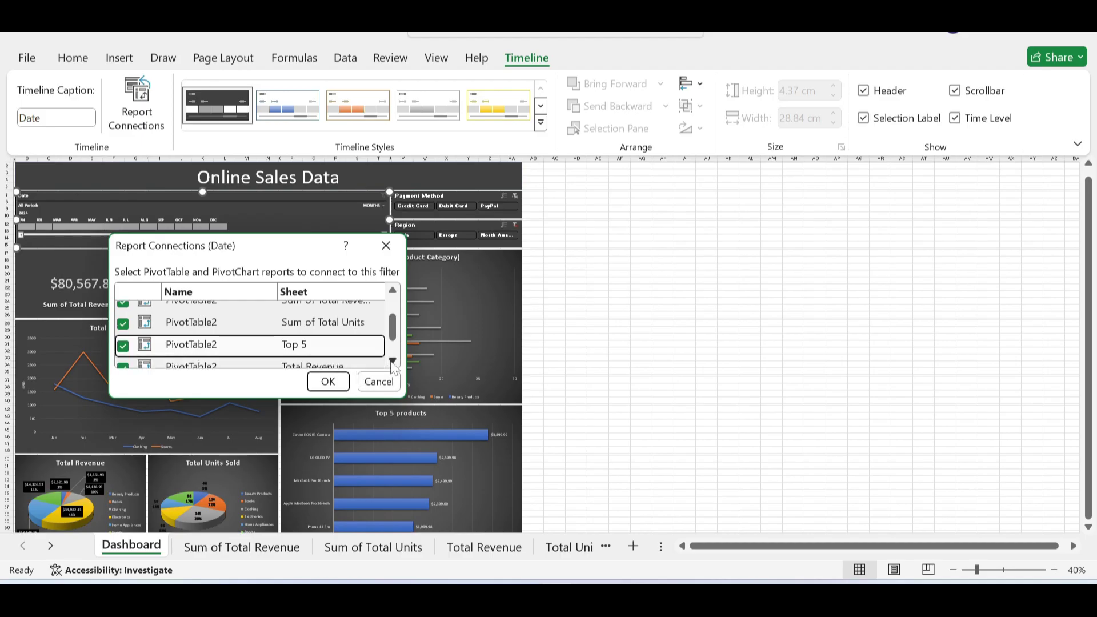
pyautogui.click(122, 360)
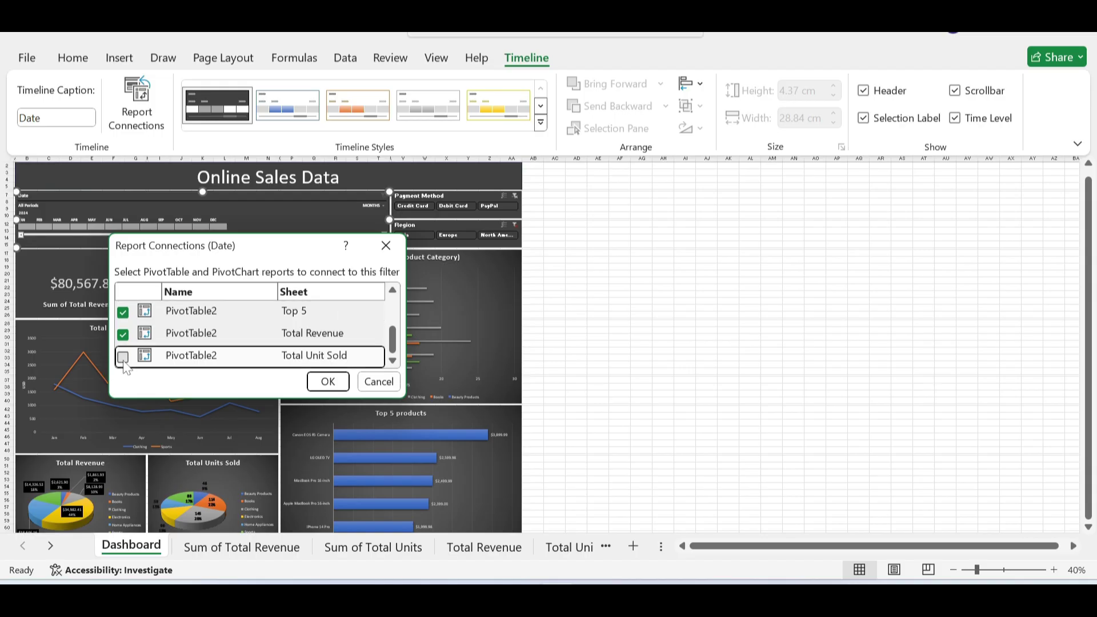
pyautogui.click(123, 357)
pyautogui.click(328, 382)
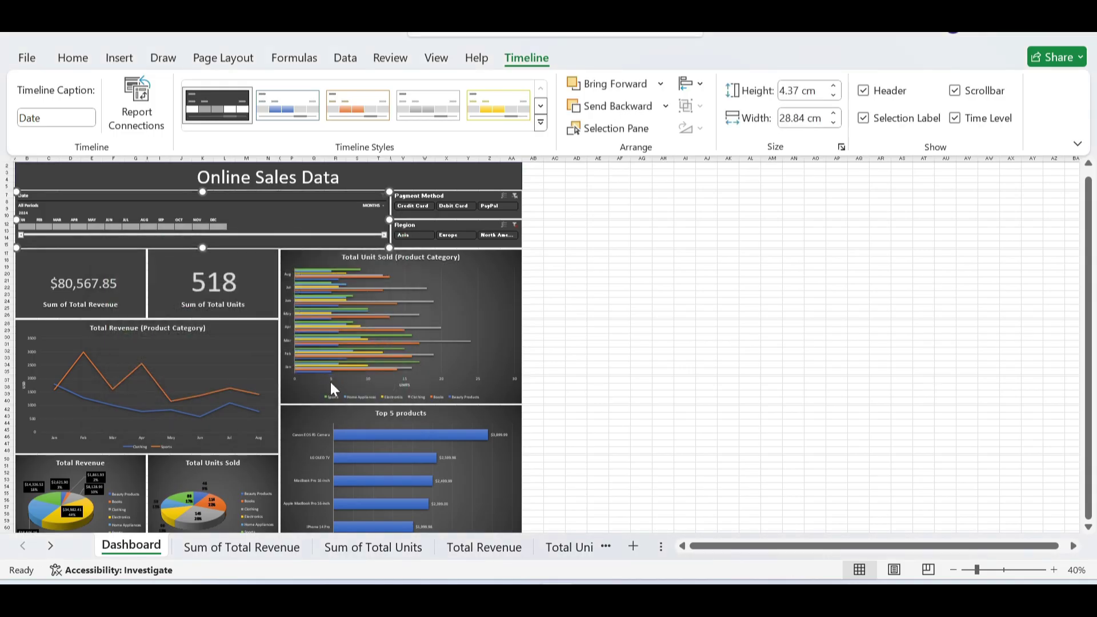
# - Test the Date timeline on June, July, August, September and January 2024, and clear the date filter
pyautogui.click(111, 225)
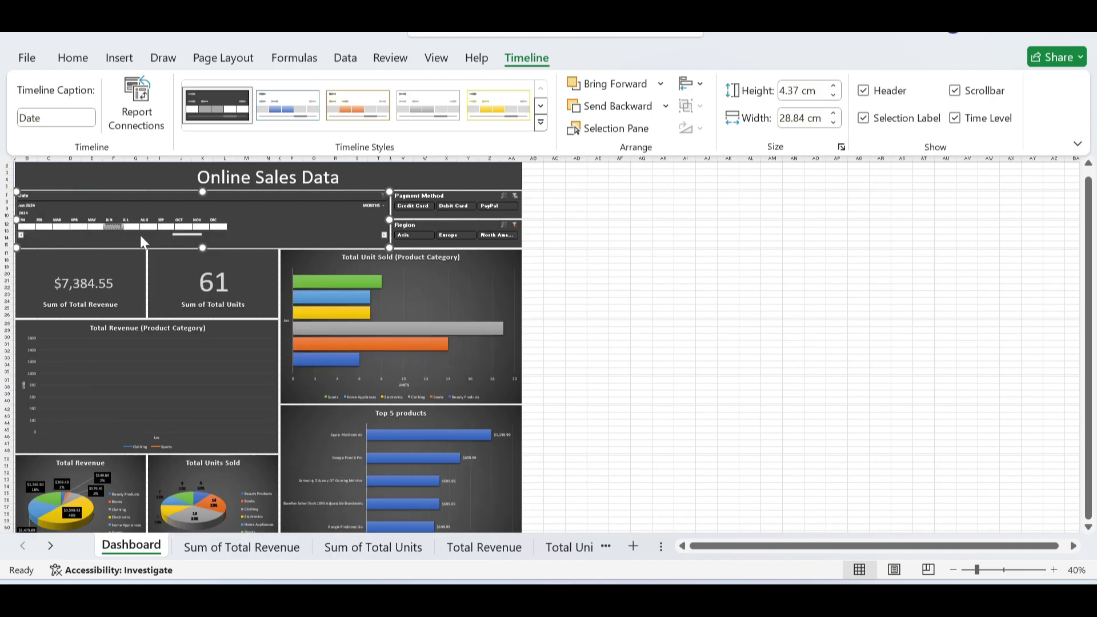
pyautogui.click(133, 228)
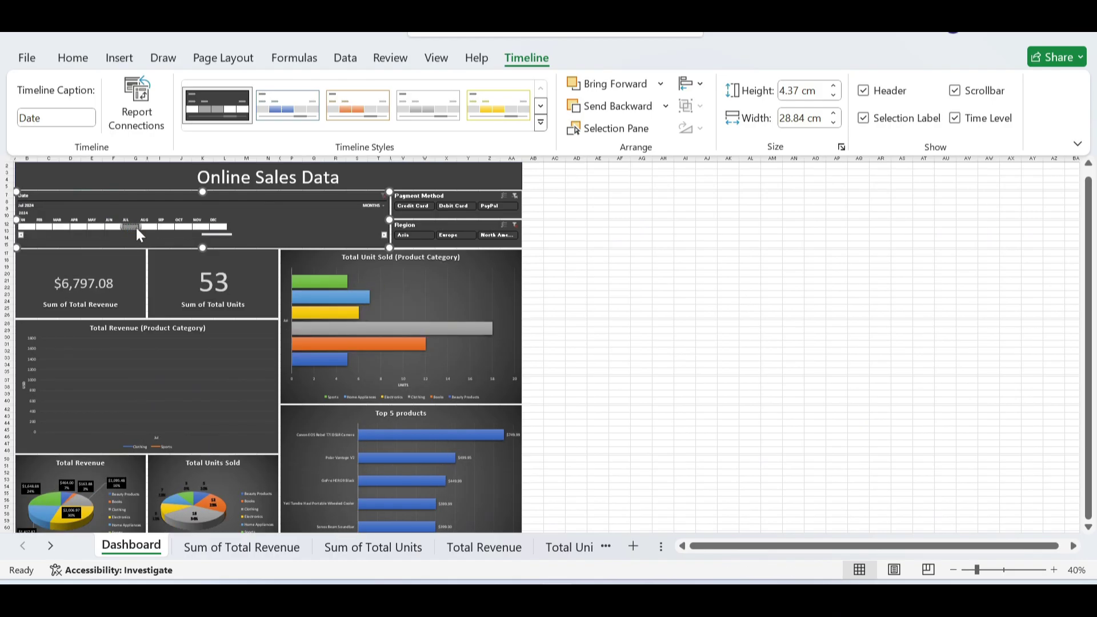
pyautogui.click(144, 228)
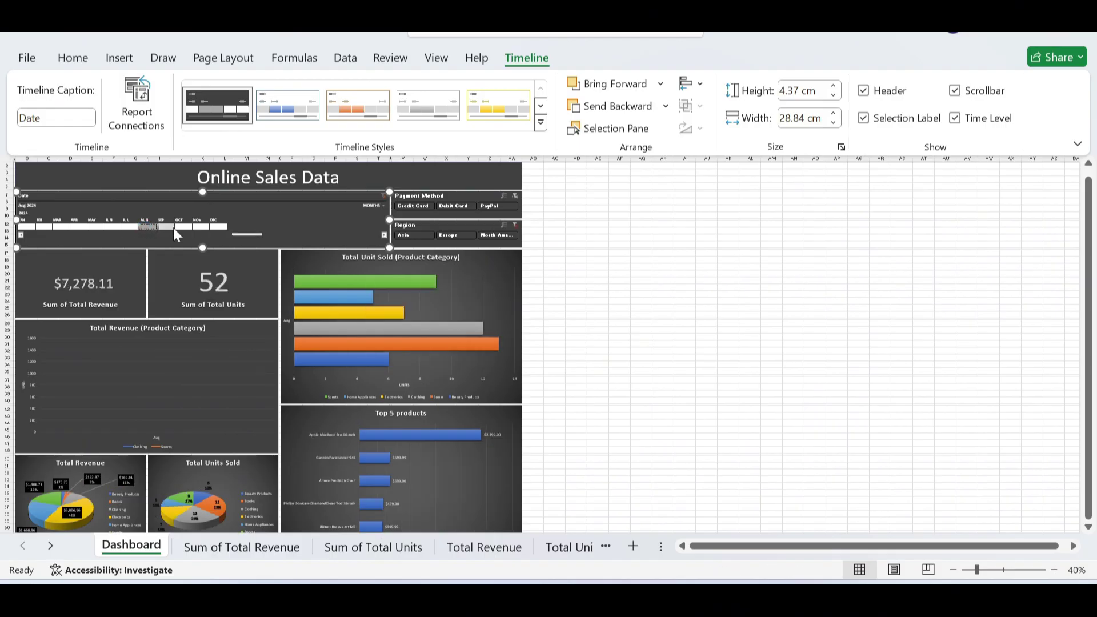
pyautogui.click(174, 228)
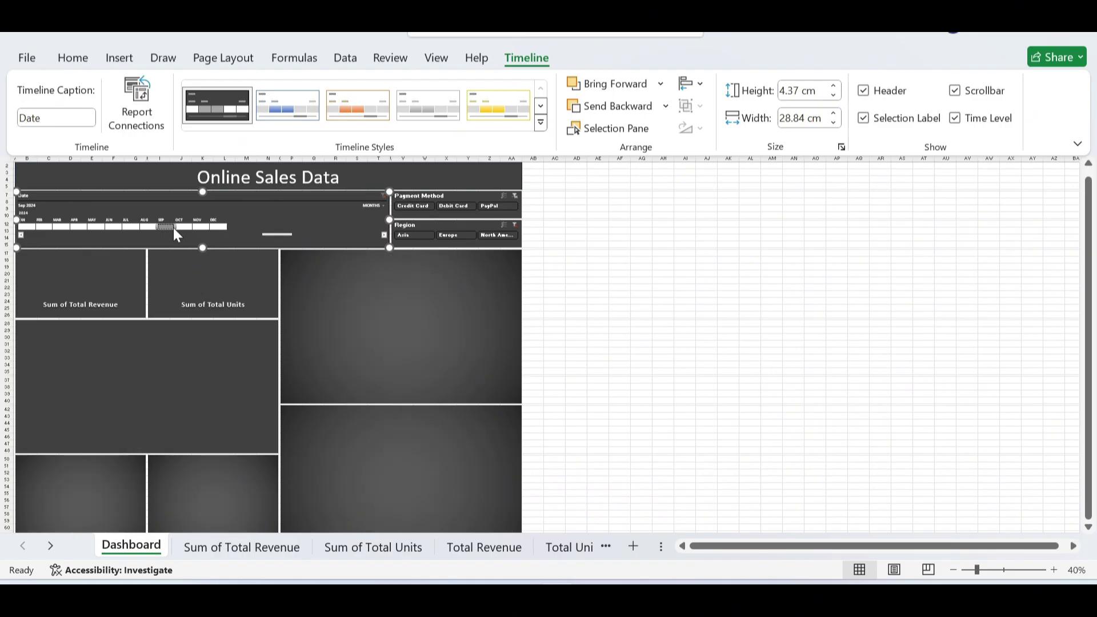
pyautogui.click(31, 226)
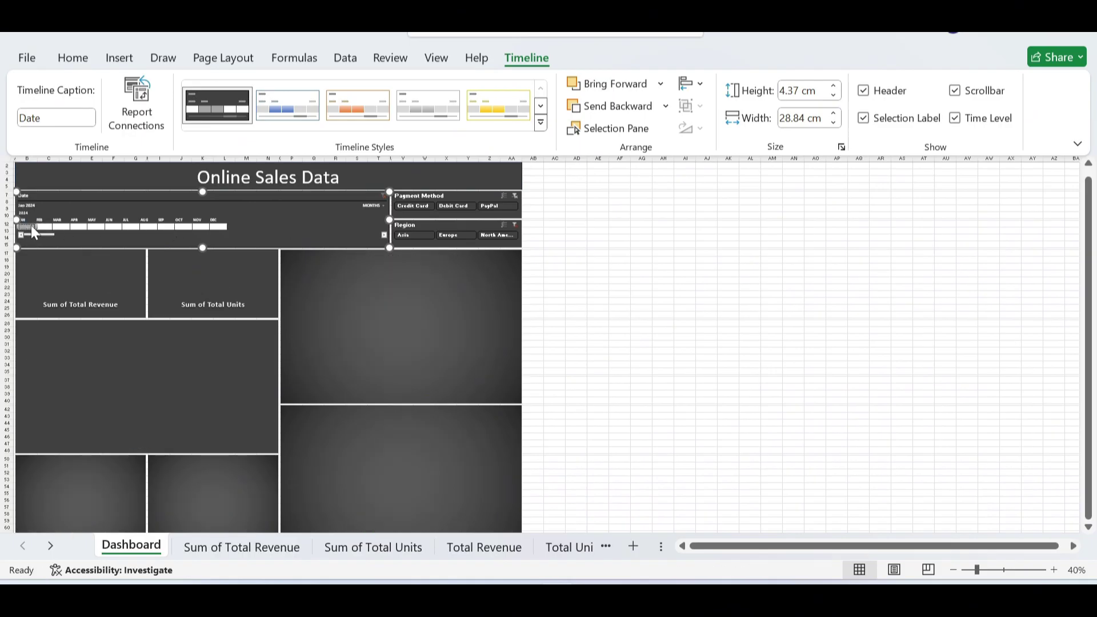
pyautogui.click(383, 196)
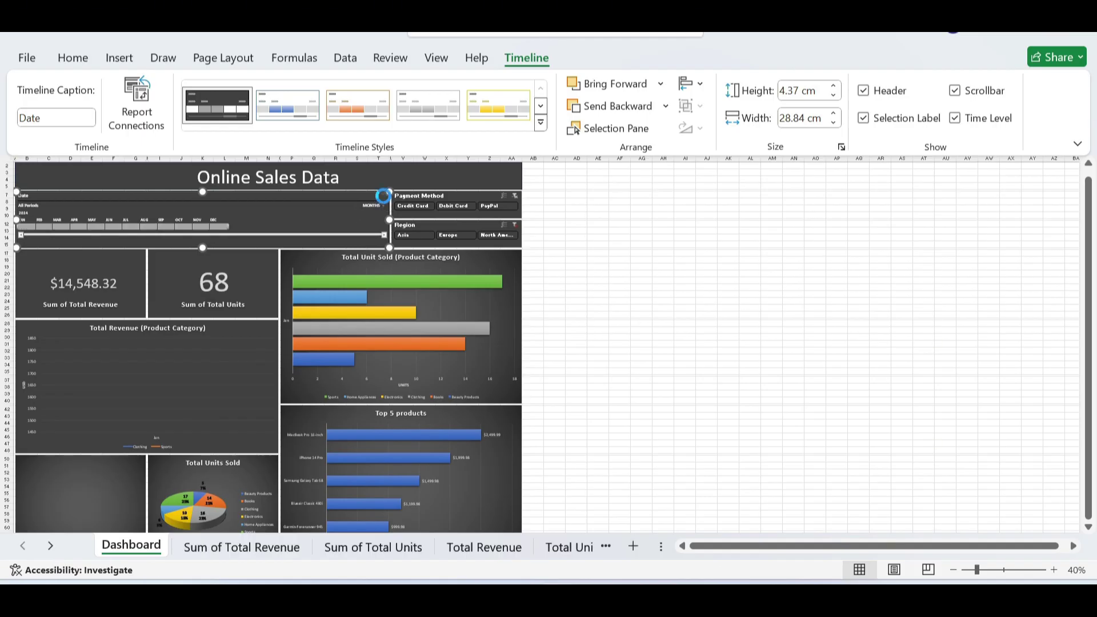
# - Connect the Payment Method slicer to the PivotTables on Pie_revenue, Pie_Unit, Sum of Total Revenue, Sum of Total Units, Top 5 and Total Unit Sold
pyautogui.click(454, 194)
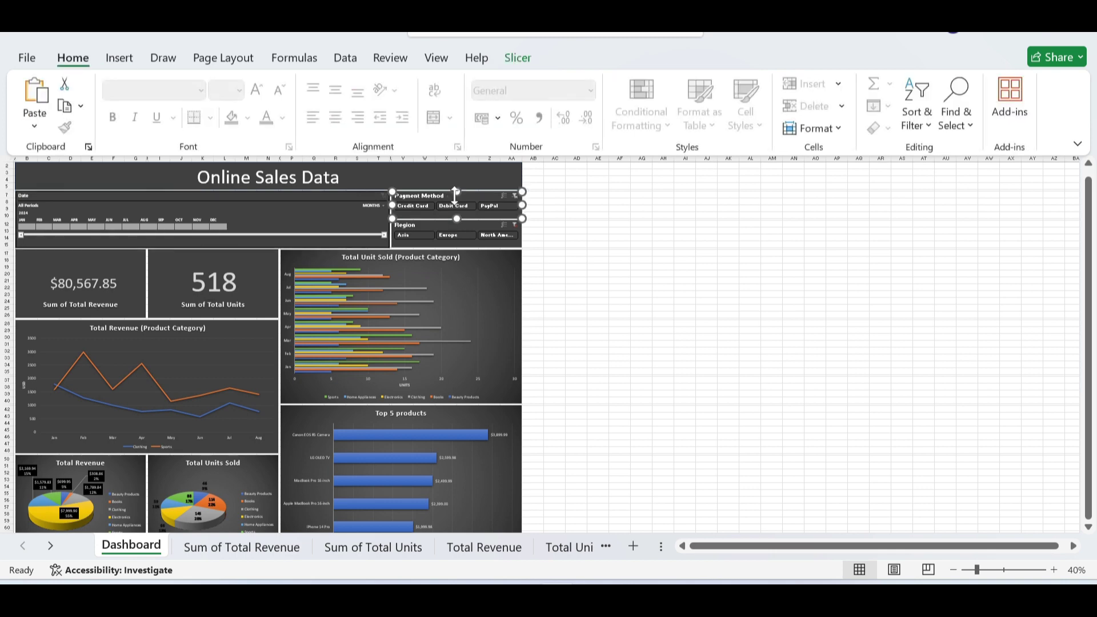
pyautogui.click(523, 59)
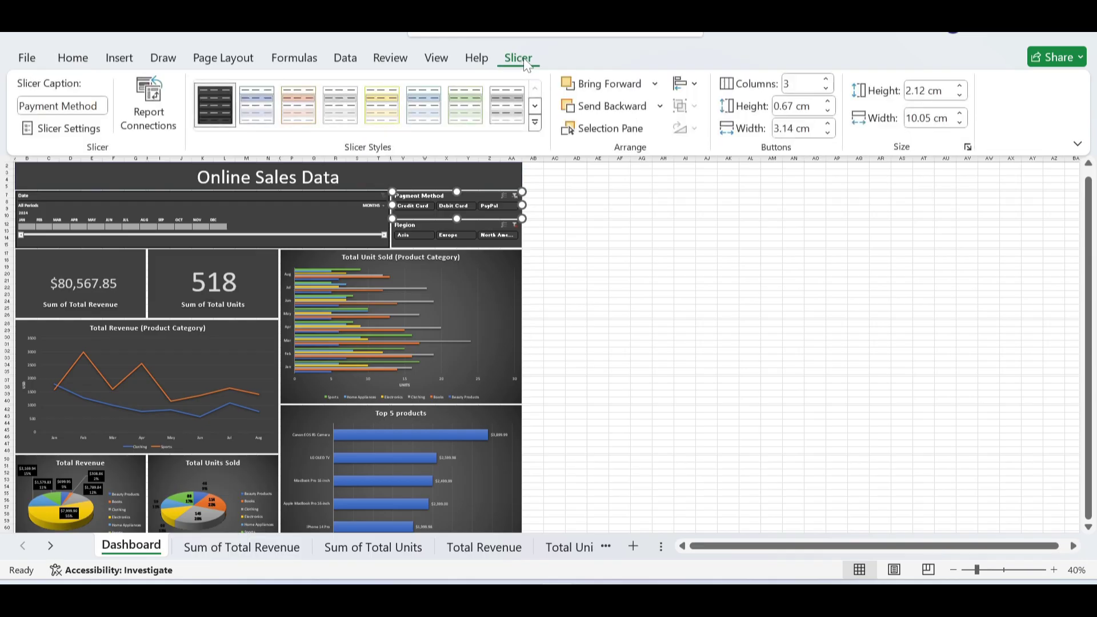
pyautogui.click(151, 119)
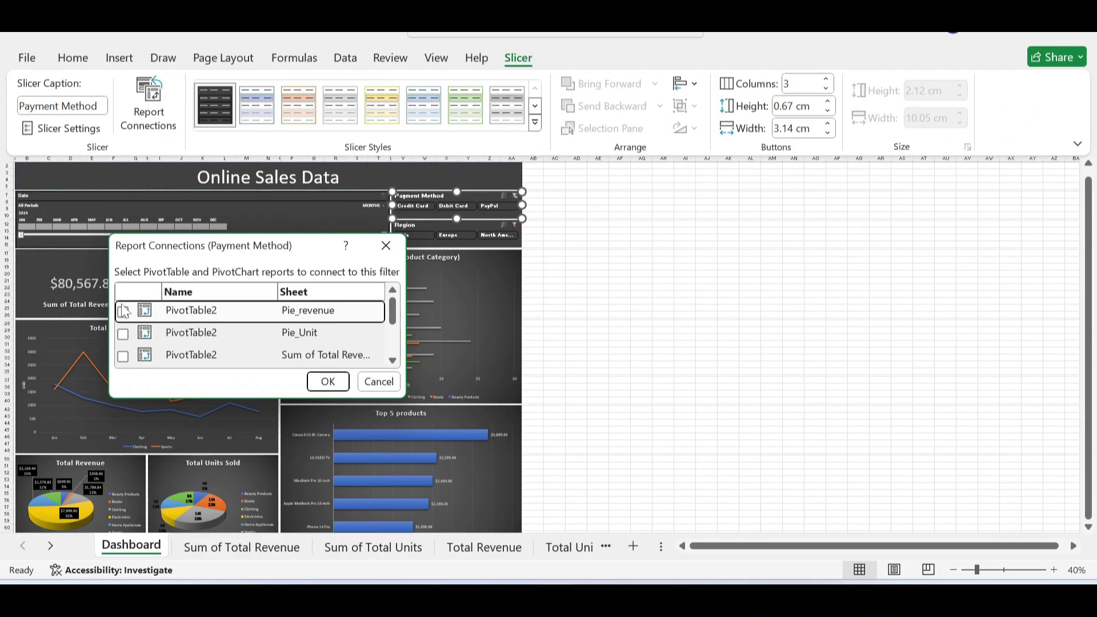
pyautogui.click(123, 311)
pyautogui.click(123, 333)
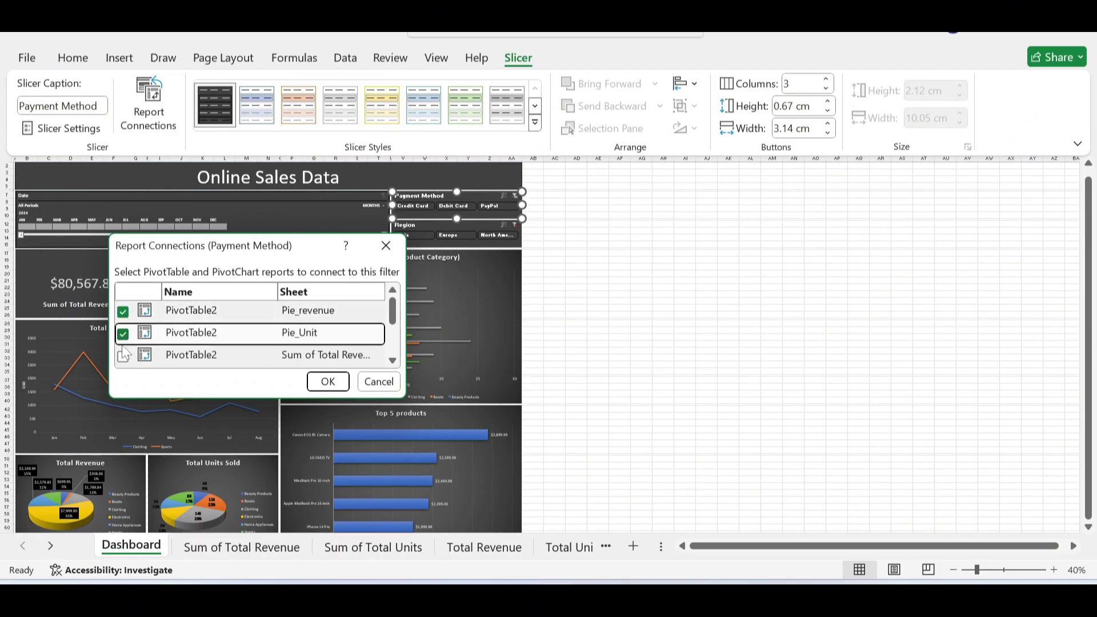
pyautogui.click(123, 356)
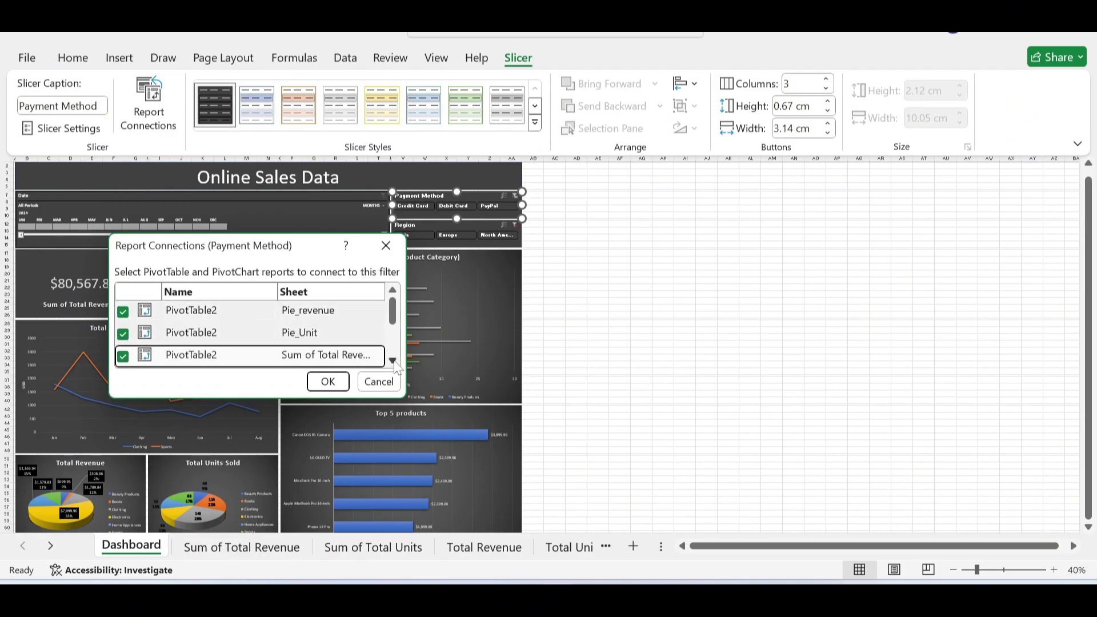
pyautogui.scroll(-3, 396, 364)
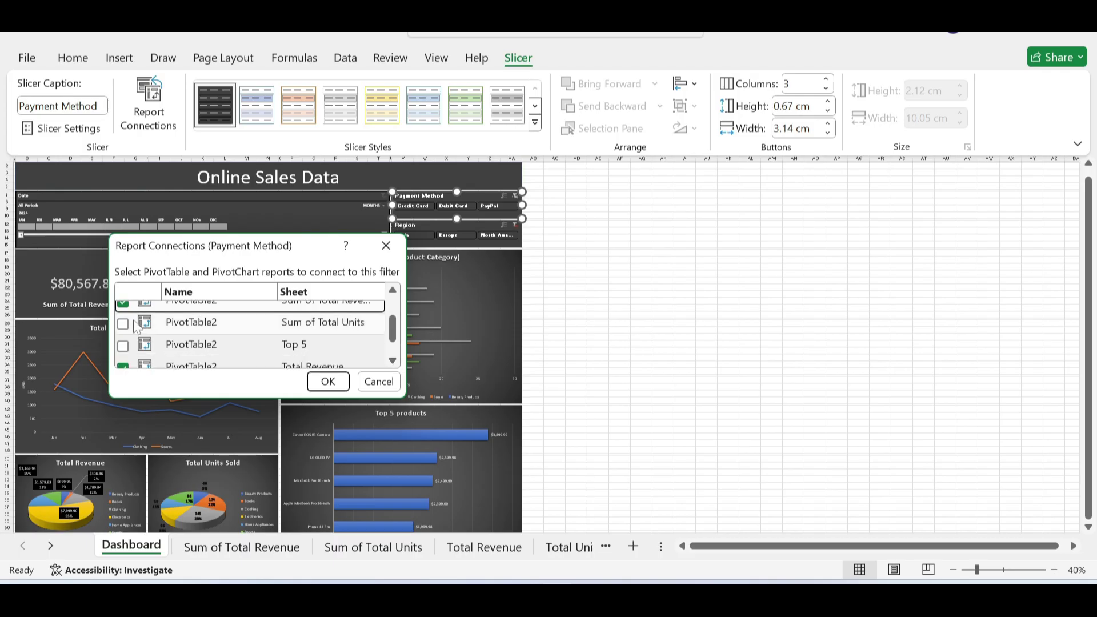
pyautogui.click(123, 324)
pyautogui.click(123, 346)
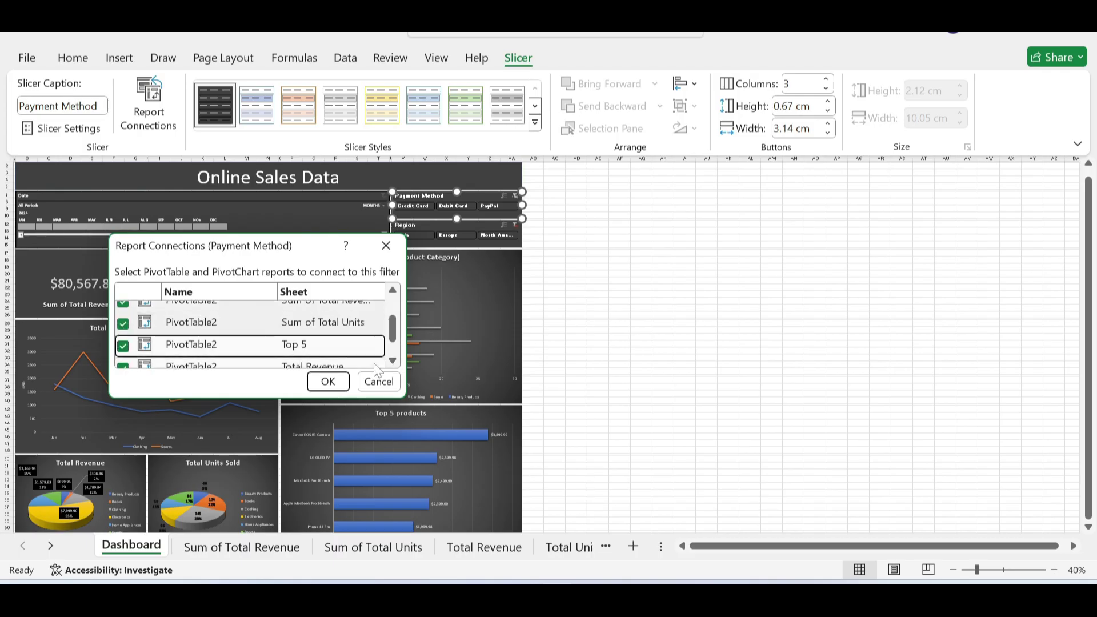
pyautogui.scroll(-2, 393, 364)
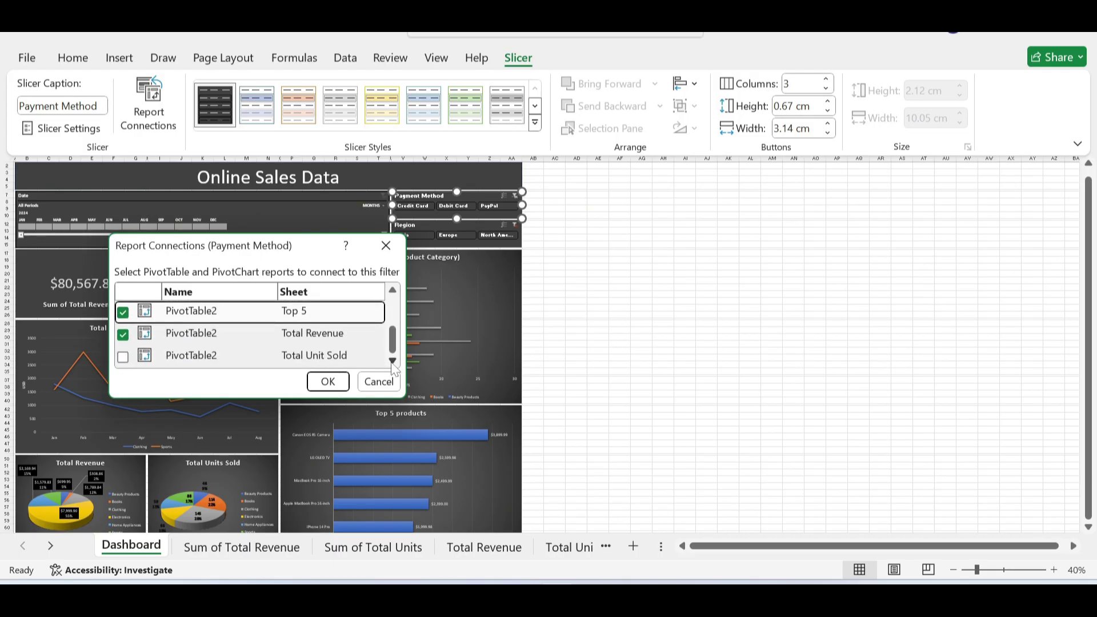
pyautogui.click(123, 358)
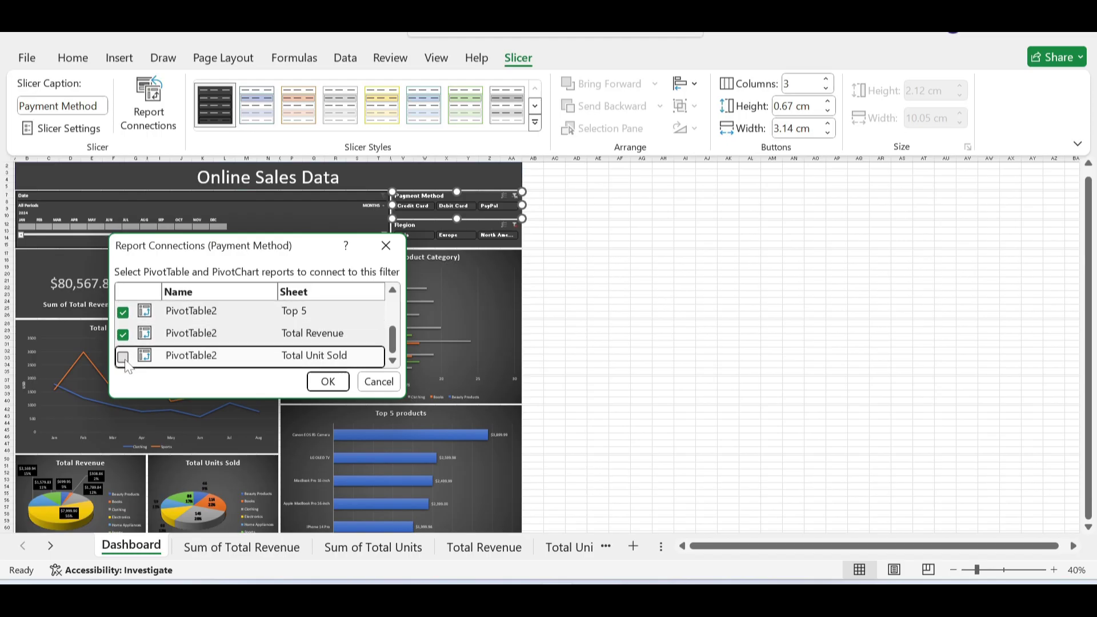
pyautogui.click(316, 383)
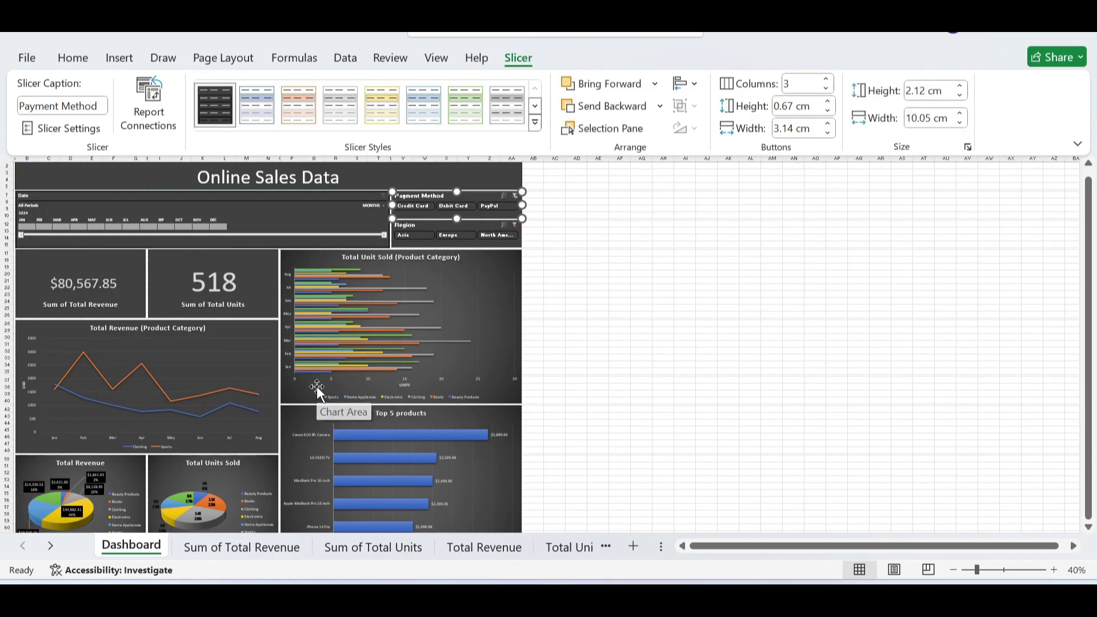
# - Test the Payment Method slicer on Credit Card, Debit Card and PayPal
pyautogui.click(428, 207)
pyautogui.click(456, 207)
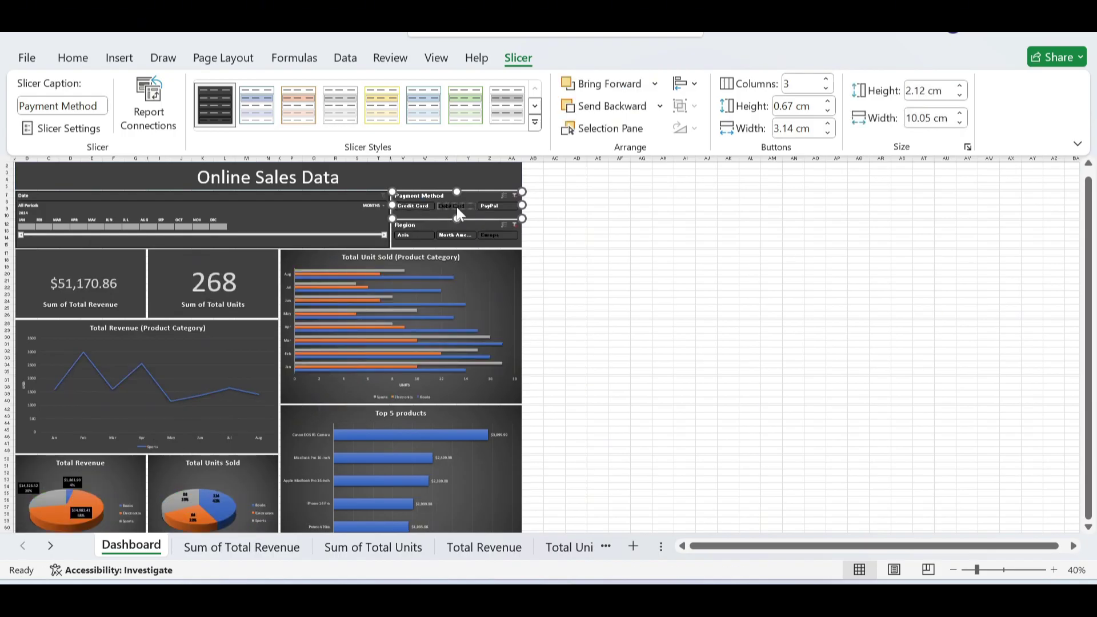
pyautogui.click(490, 204)
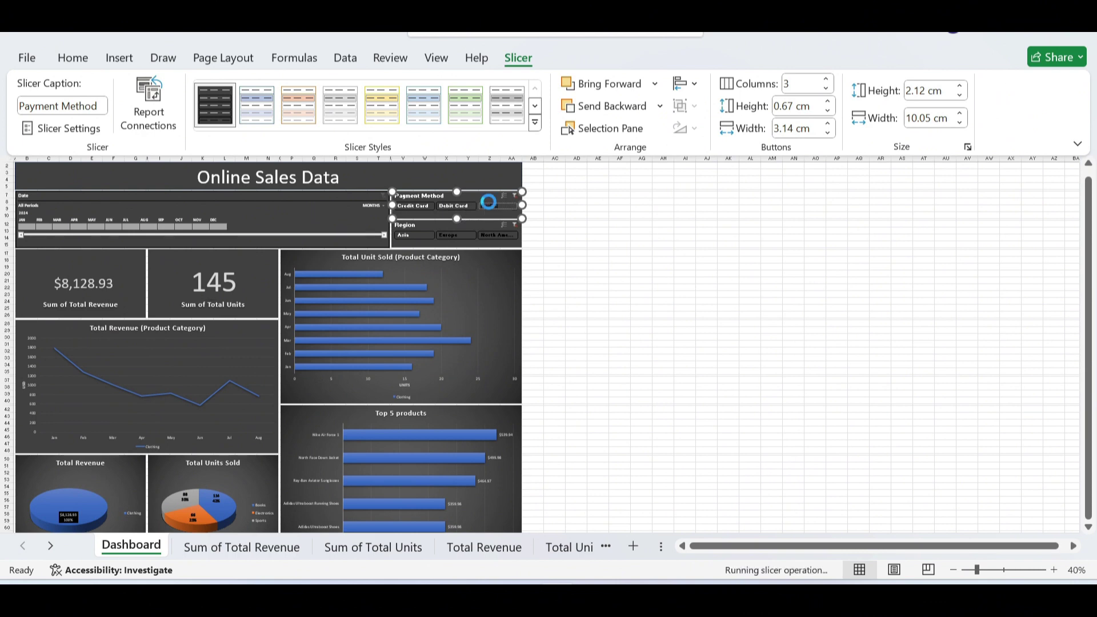
# - Connect the Region slicer to the PivotTables on Pie_revenue, Pie_Unit, Sum of Total Revenue, Sum of Total Units, Top 5 and Total Unit Sold
pyautogui.click(468, 240)
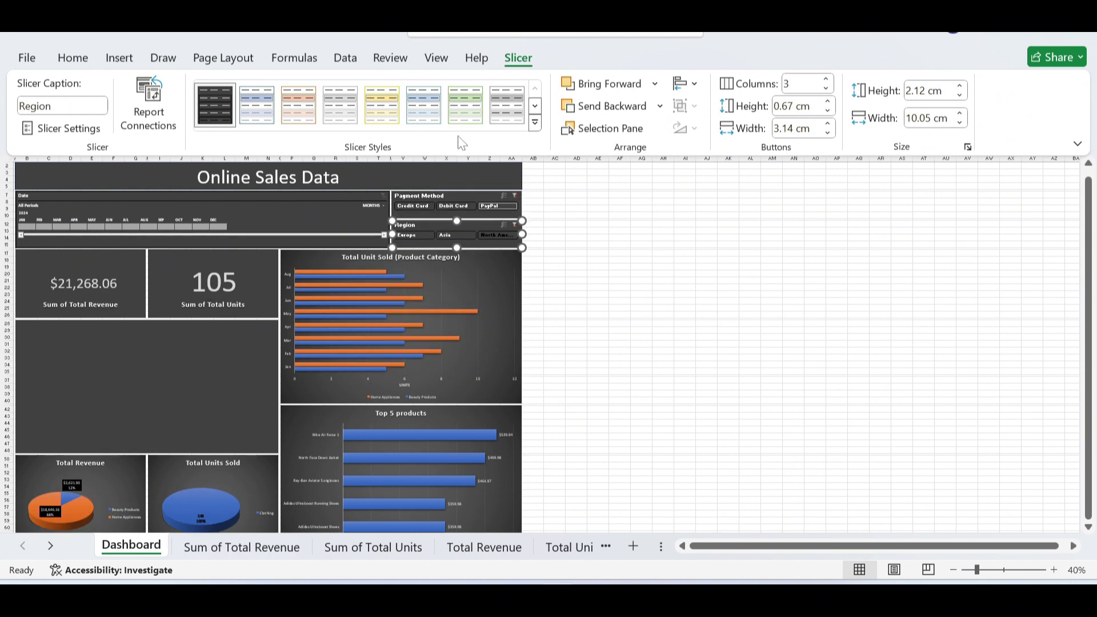
pyautogui.click(162, 121)
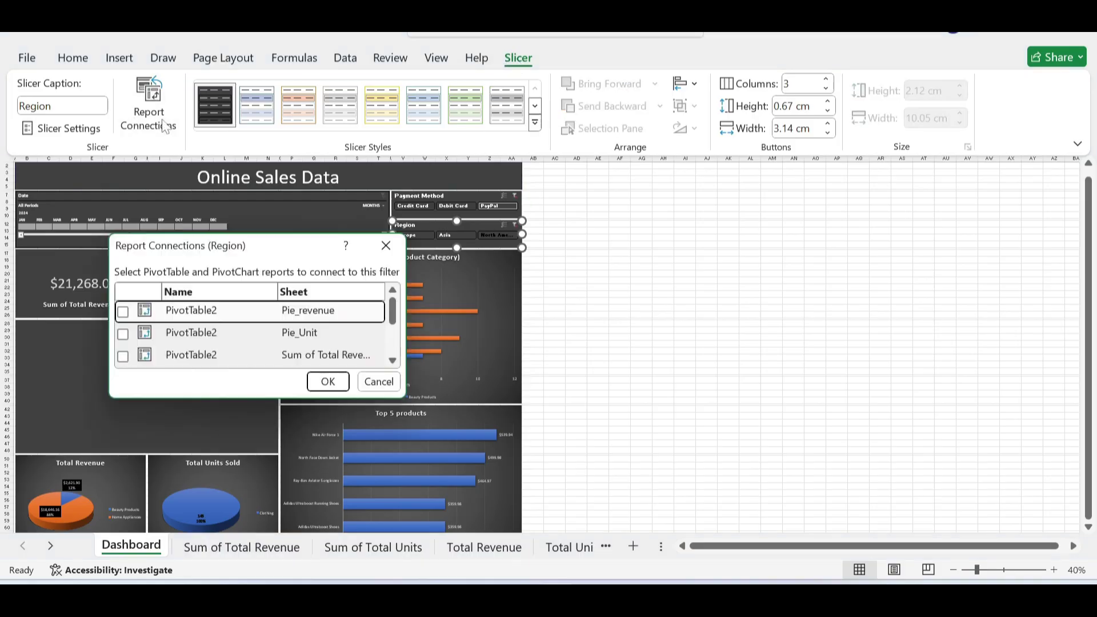
pyautogui.click(123, 311)
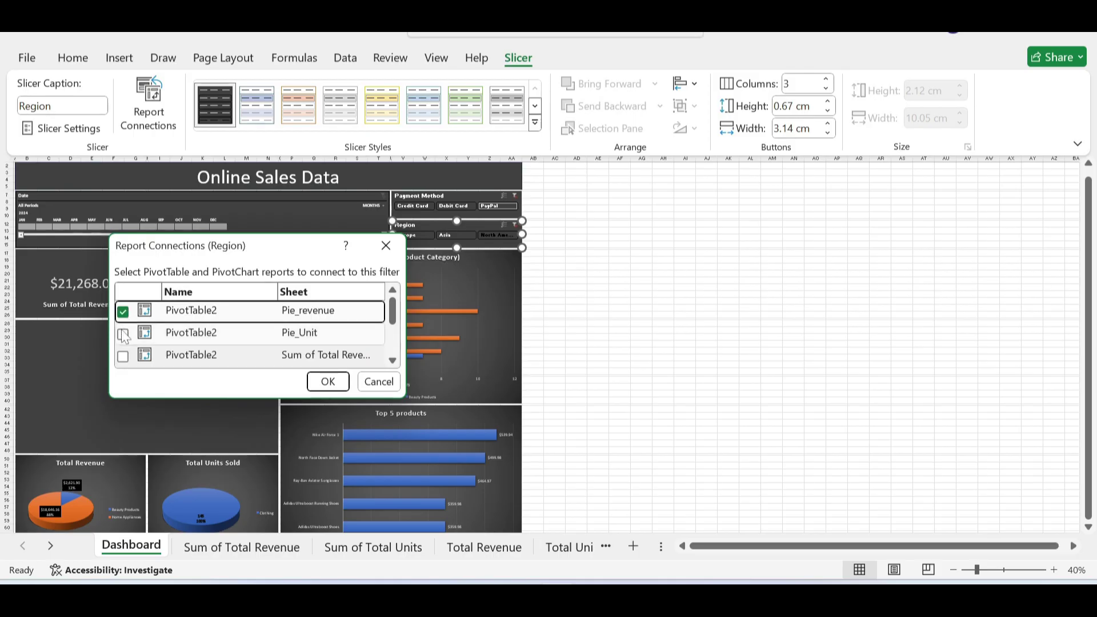
pyautogui.click(124, 335)
pyautogui.click(123, 356)
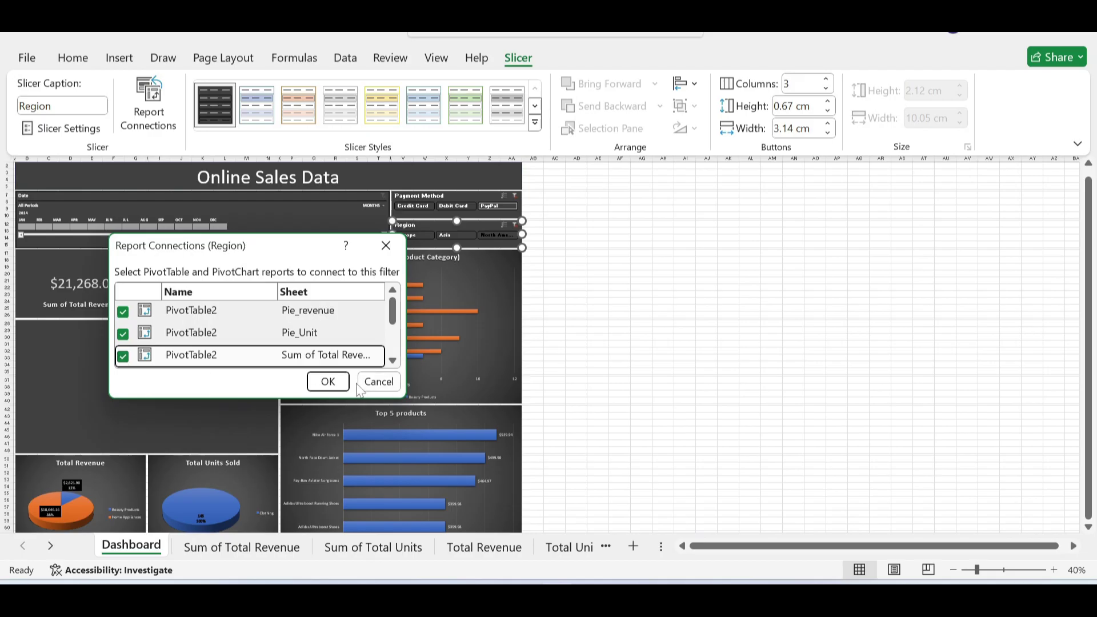
pyautogui.scroll(-1, 386, 361)
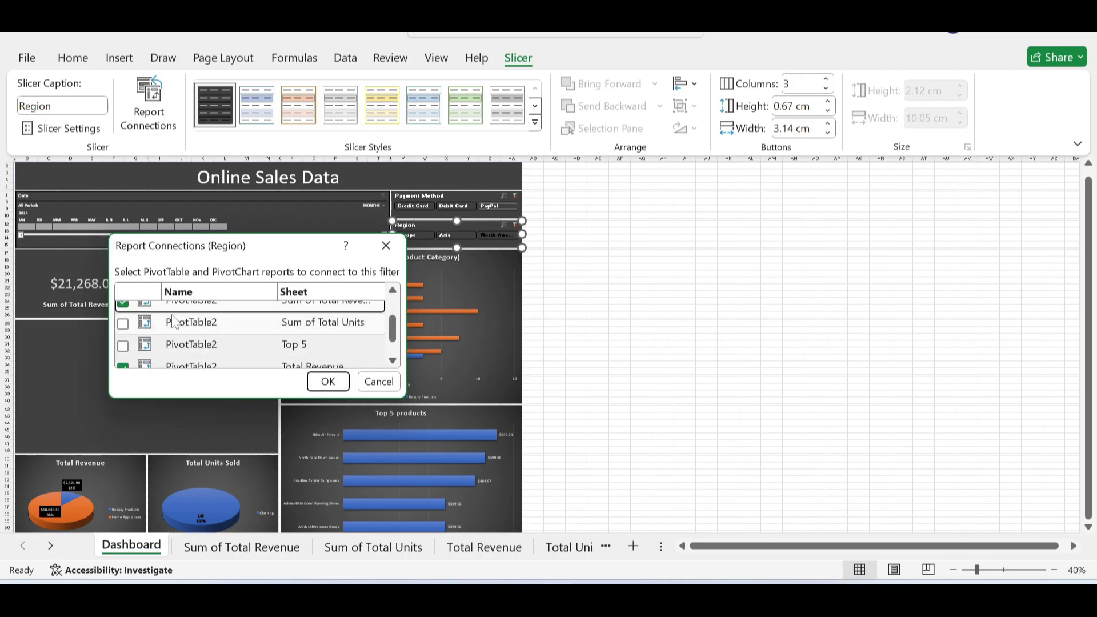
pyautogui.click(122, 324)
pyautogui.click(123, 346)
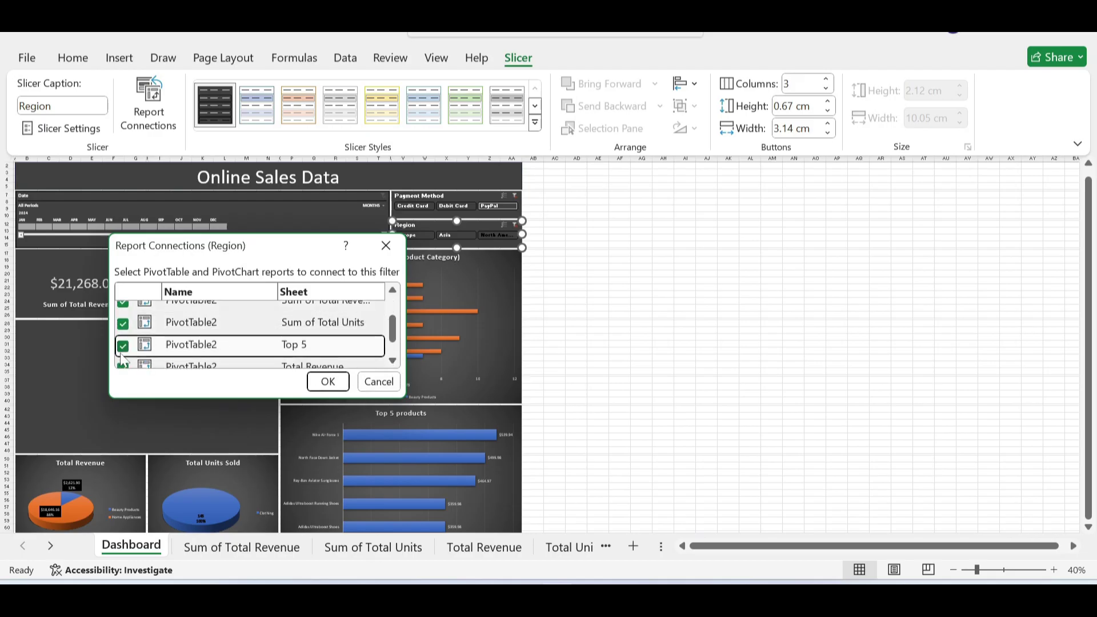
pyautogui.scroll(-1, 393, 360)
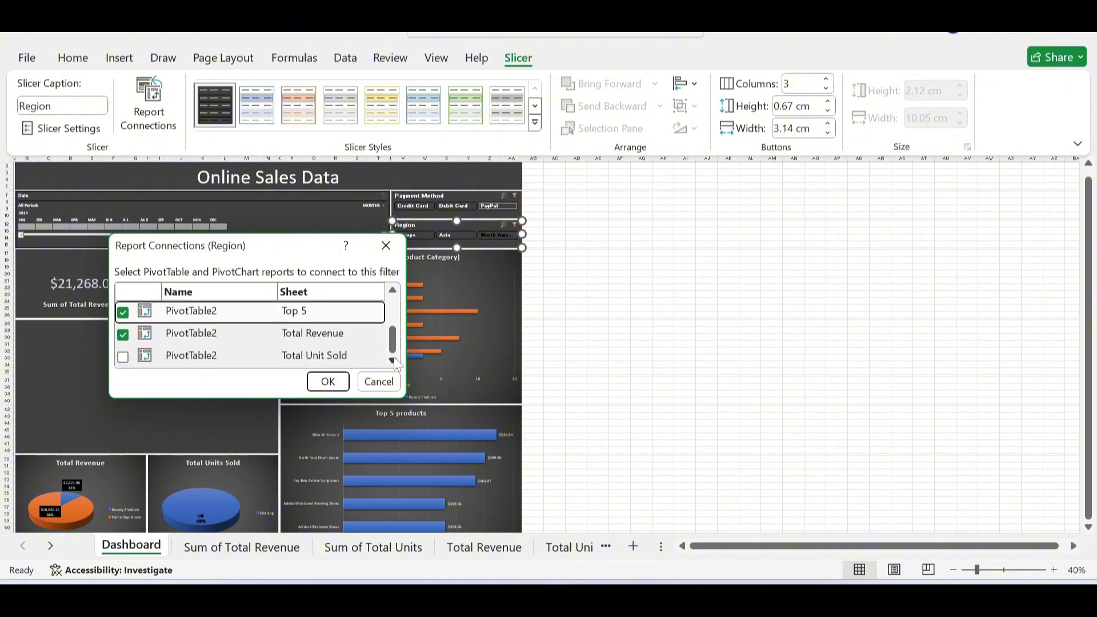
pyautogui.click(123, 357)
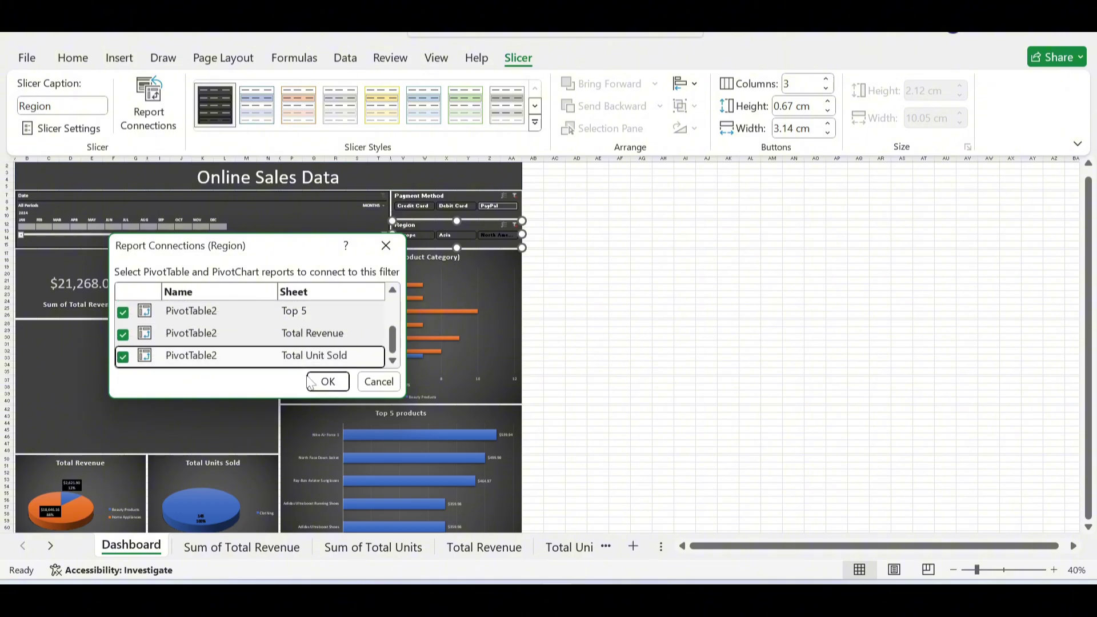
pyautogui.click(322, 387)
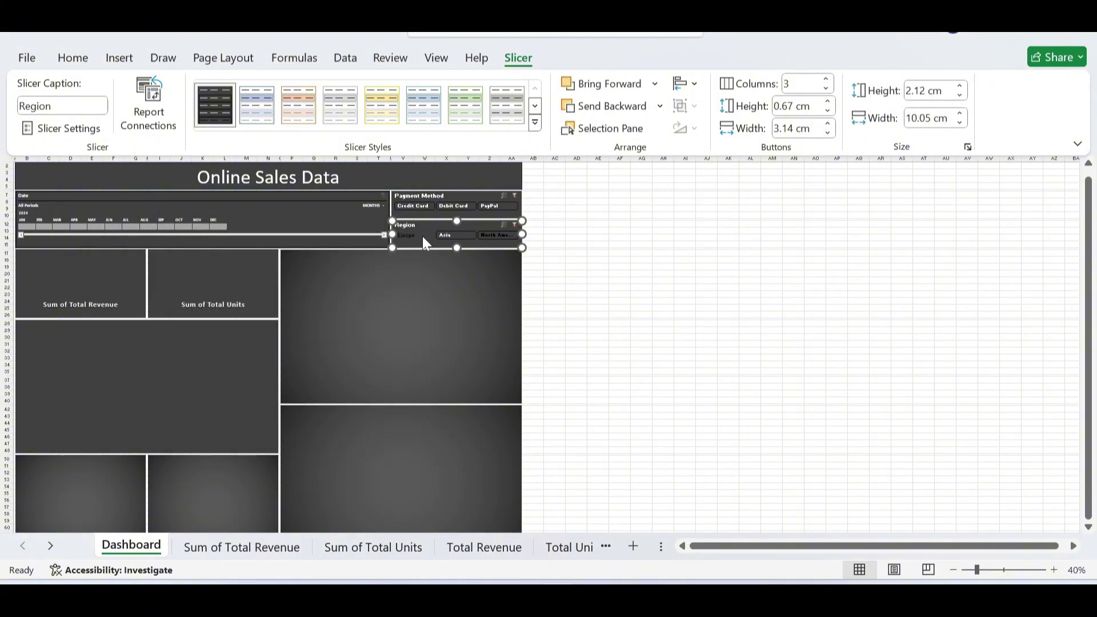
# - Test the Region slicer on Europe and North America, and the Payment Method slicer on PayPal and Debit Card
pyautogui.click(403, 235)
pyautogui.click(494, 235)
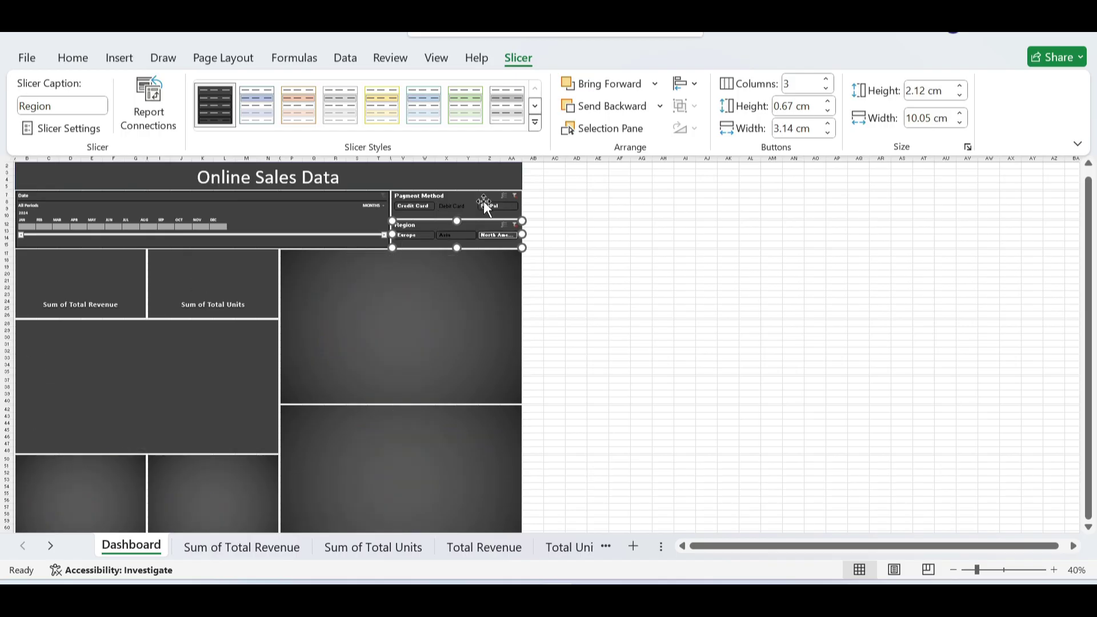
pyautogui.click(493, 207)
pyautogui.click(454, 207)
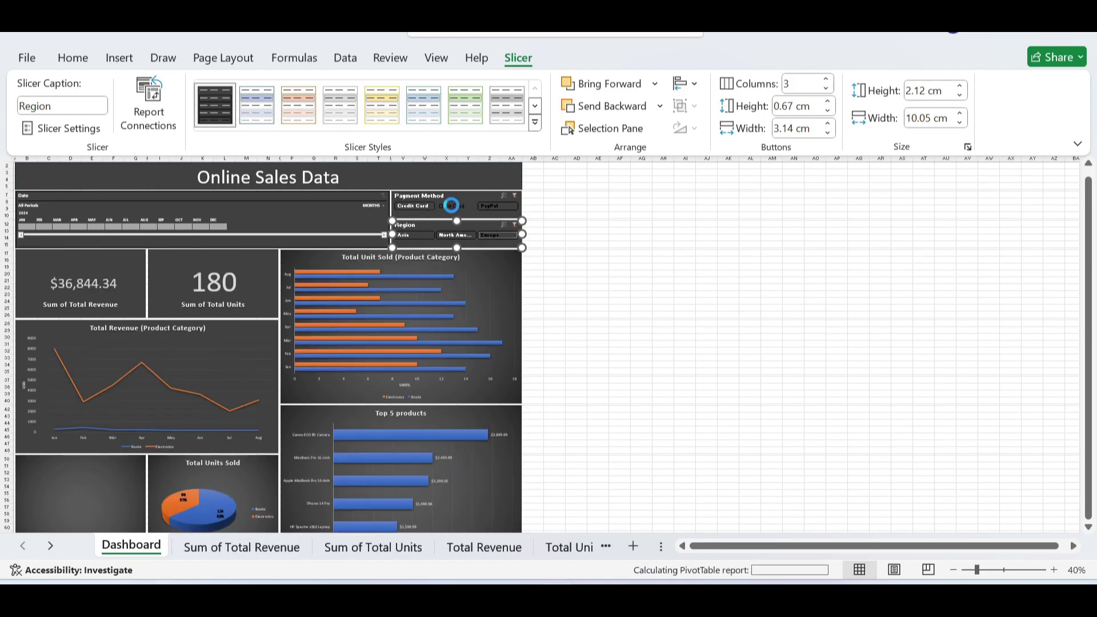
# - Clear the Payment Method and Region slicer filters and deselect the slicer
pyautogui.click(514, 195)
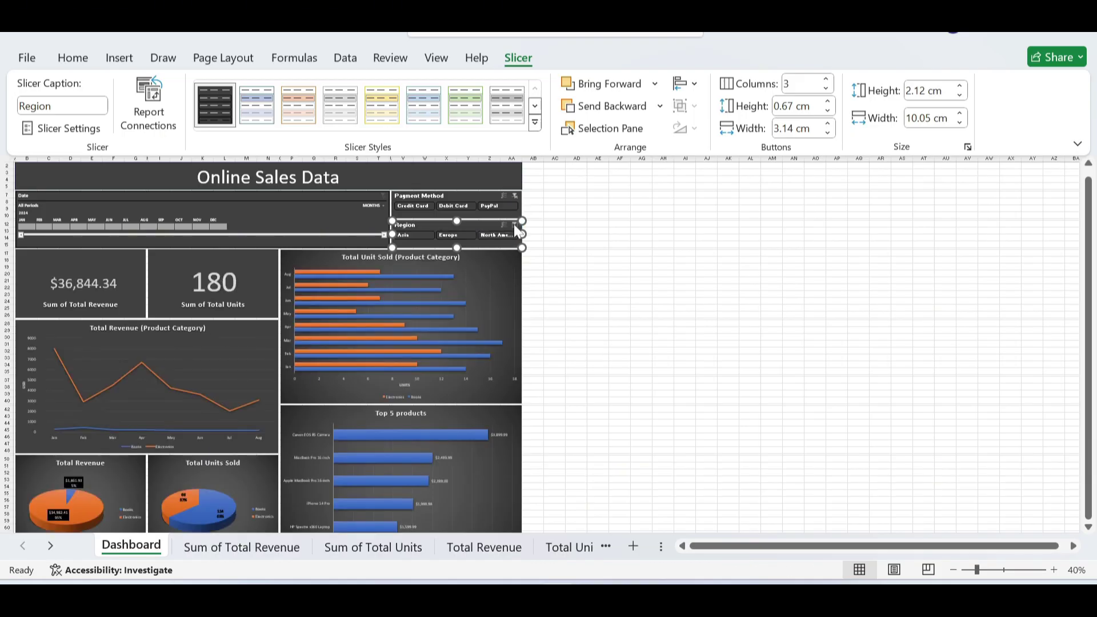
pyautogui.click(513, 225)
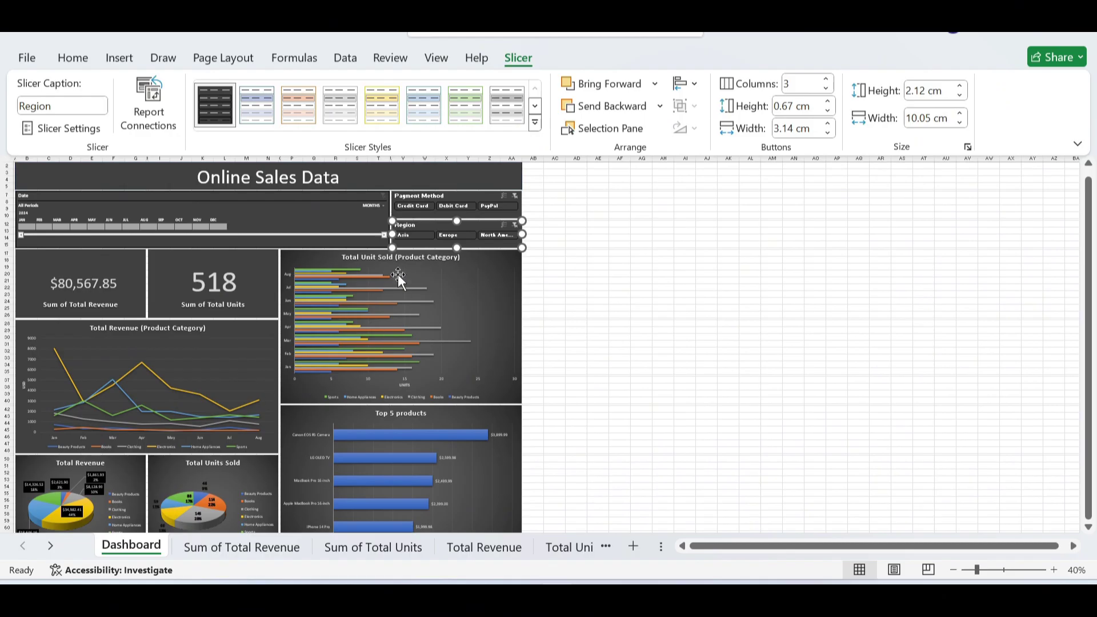
pyautogui.click(576, 275)
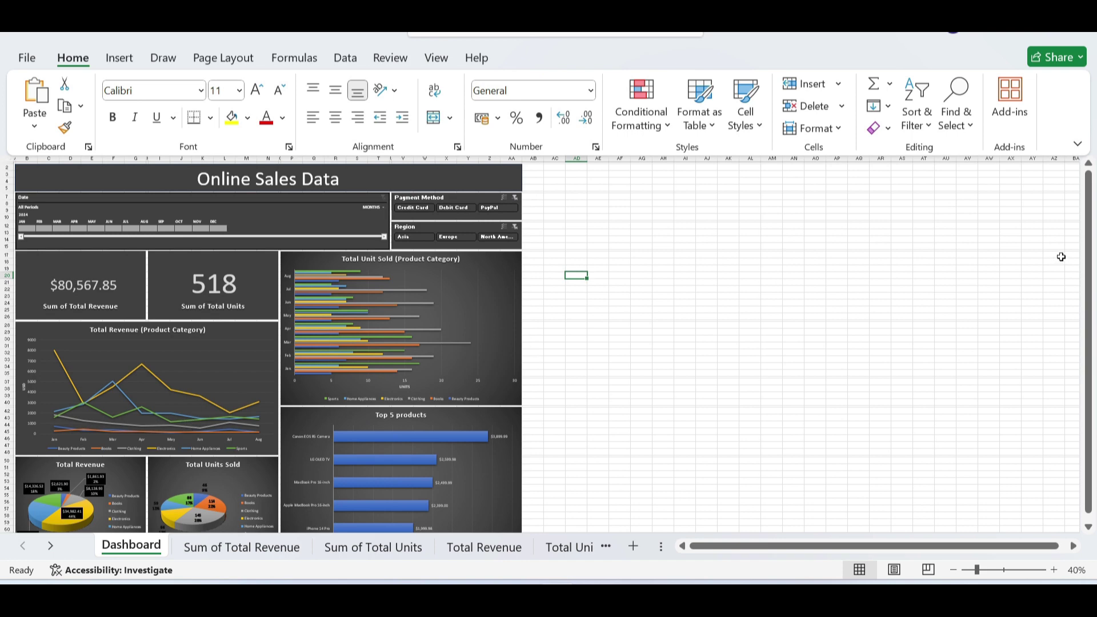
# - Hide the gridlines on the Dashboard sheet
pyautogui.moveTo(1090, 267); pyautogui.dragTo(1091, 150)
pyautogui.click(436, 58)
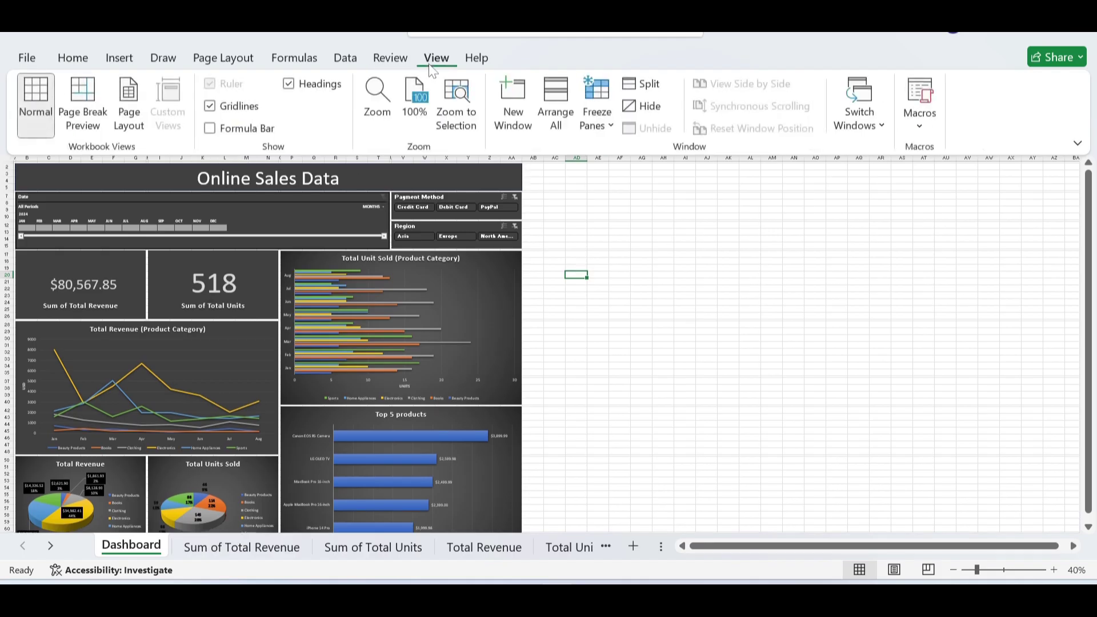
pyautogui.click(210, 108)
pyautogui.click(881, 294)
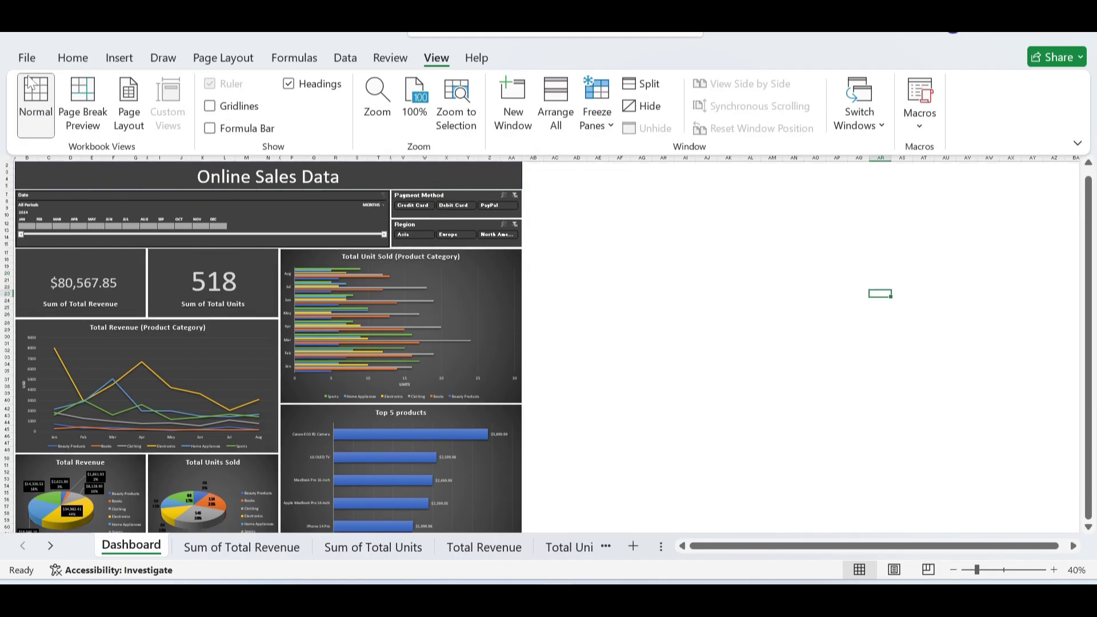
# - In the advanced Excel options, turn off the display of sheet tabs for the workbook Book1
pyautogui.click(23, 51)
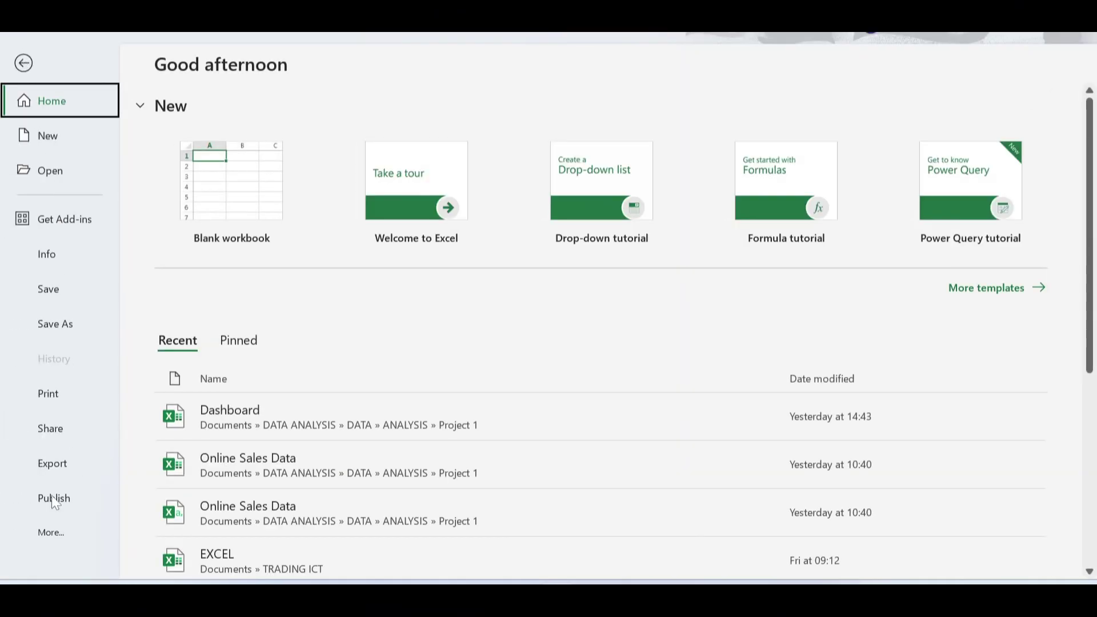
pyautogui.click(54, 536)
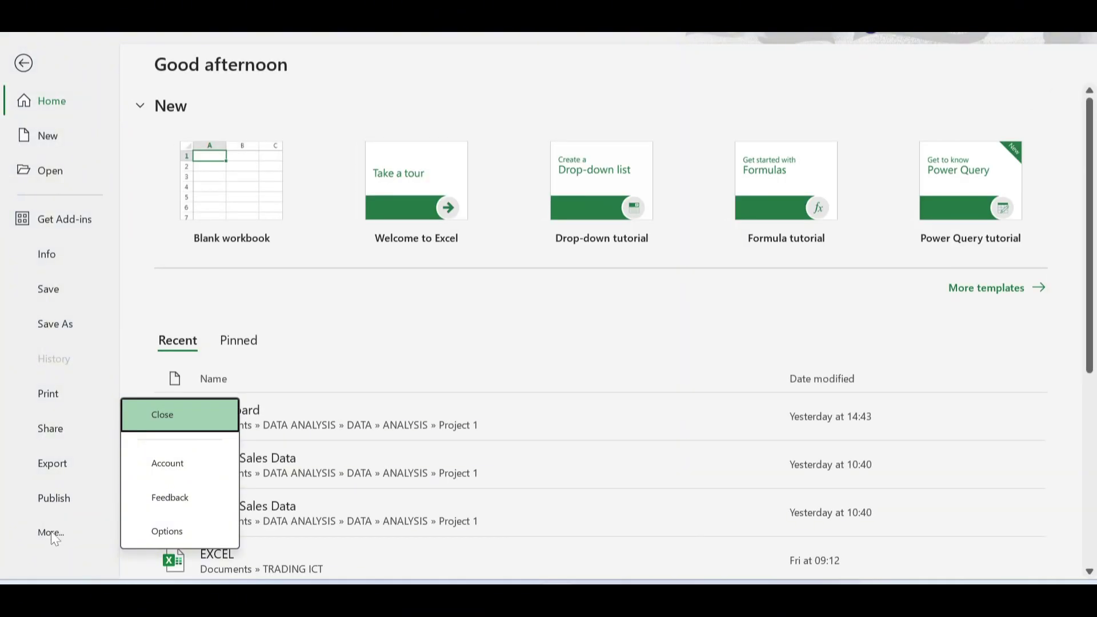
pyautogui.click(166, 532)
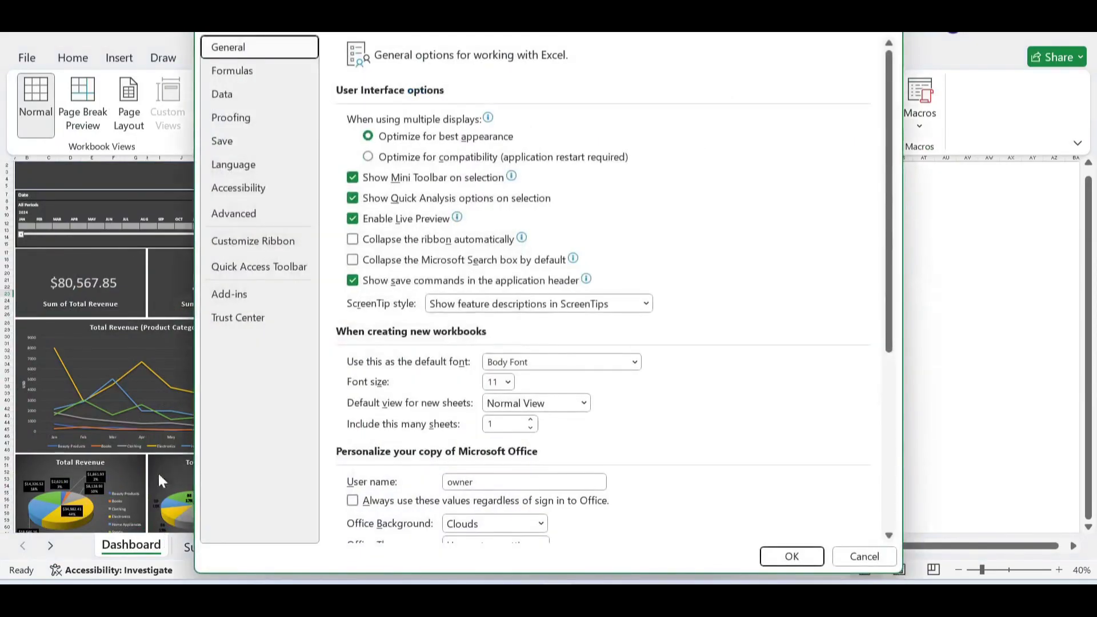
pyautogui.click(249, 220)
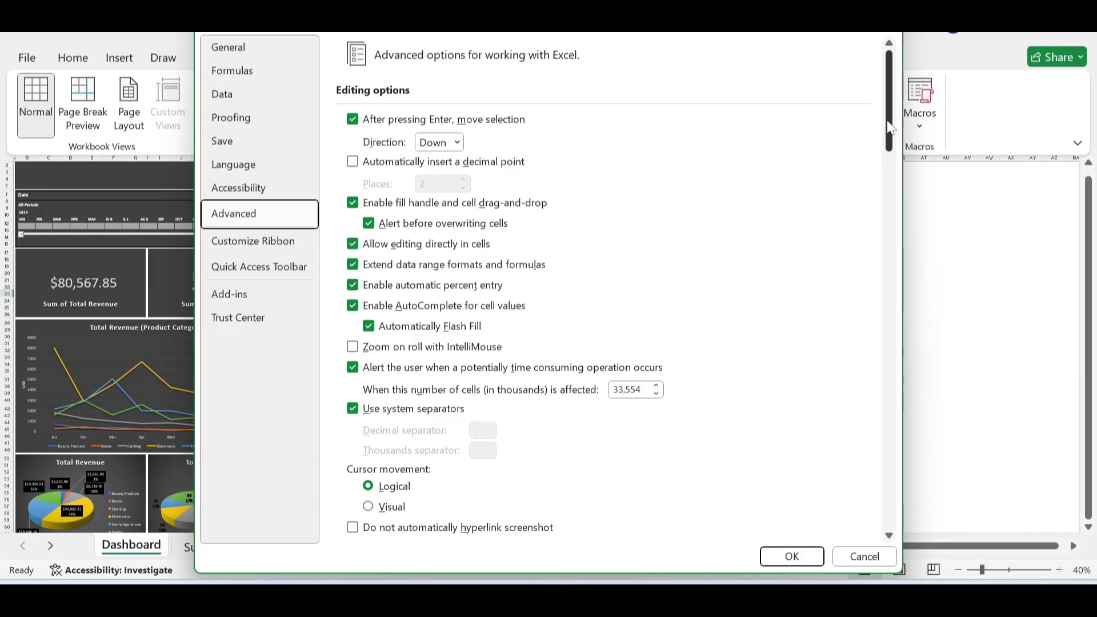
pyautogui.moveTo(890, 133); pyautogui.dragTo(891, 324)
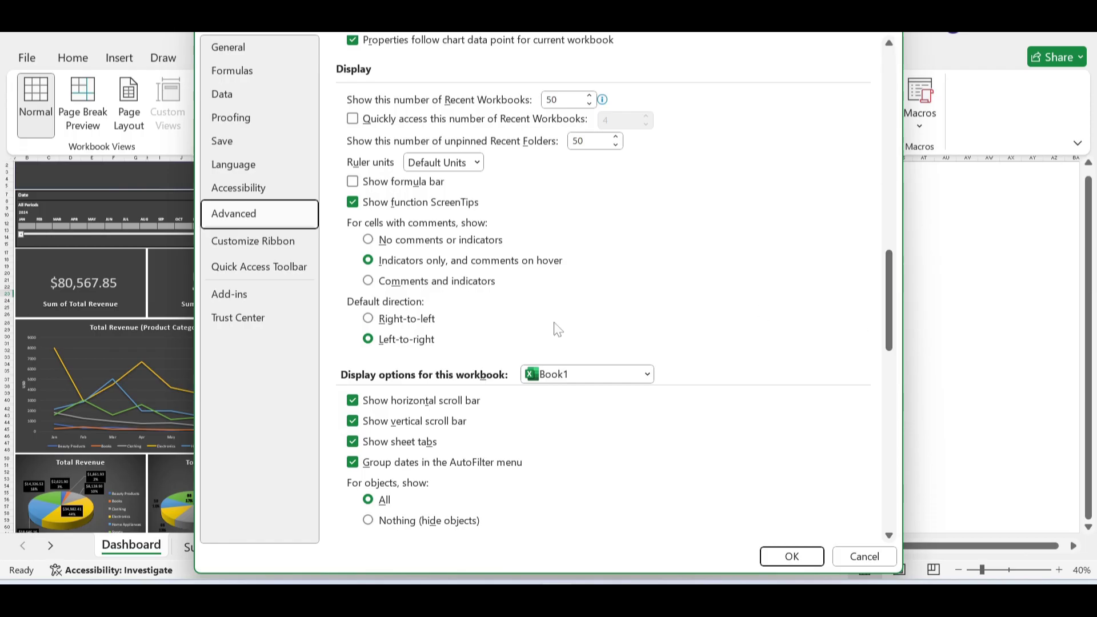
pyautogui.click(391, 402)
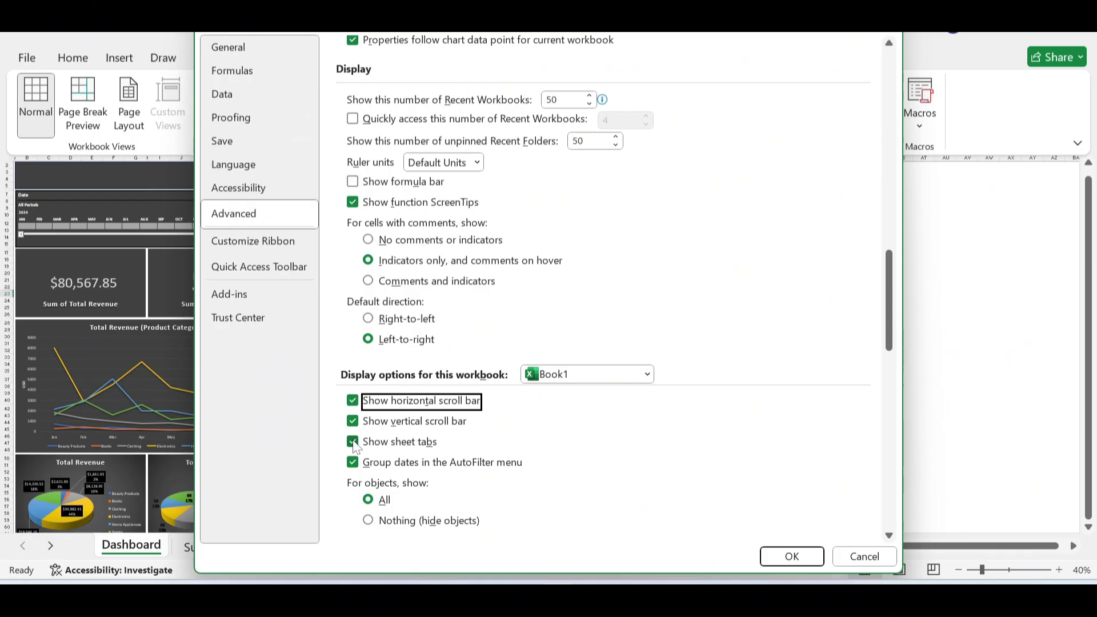
pyautogui.click(354, 443)
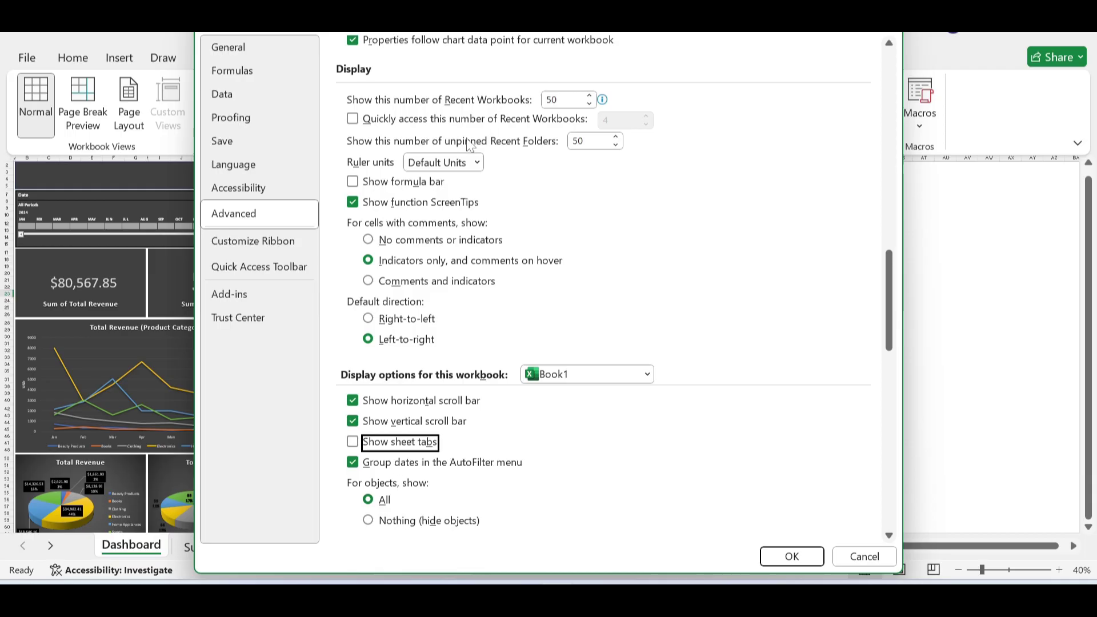
# - Turn off row and column headers for the Dashboard worksheet, apply the options, and collapse the ribbon
pyautogui.moveTo(894, 297); pyautogui.dragTo(894, 379)
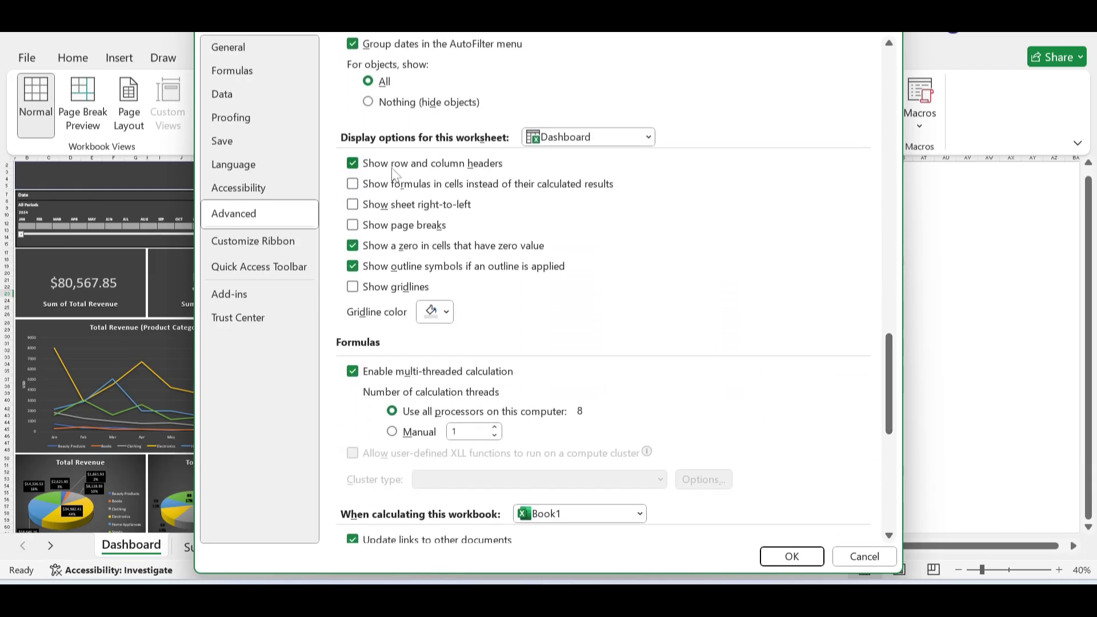
pyautogui.click(353, 168)
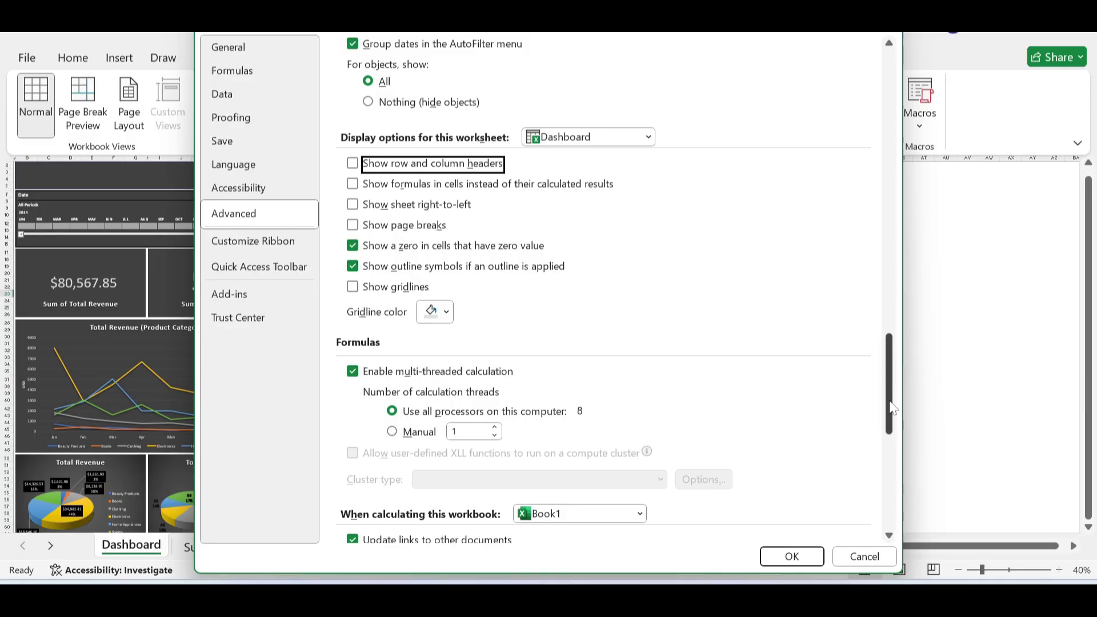
pyautogui.moveTo(891, 407)
pyautogui.mouseDown()
pyautogui.moveTo(892, 429)
pyautogui.moveTo(905, 391)
pyautogui.mouseUp()
pyautogui.click(805, 558)
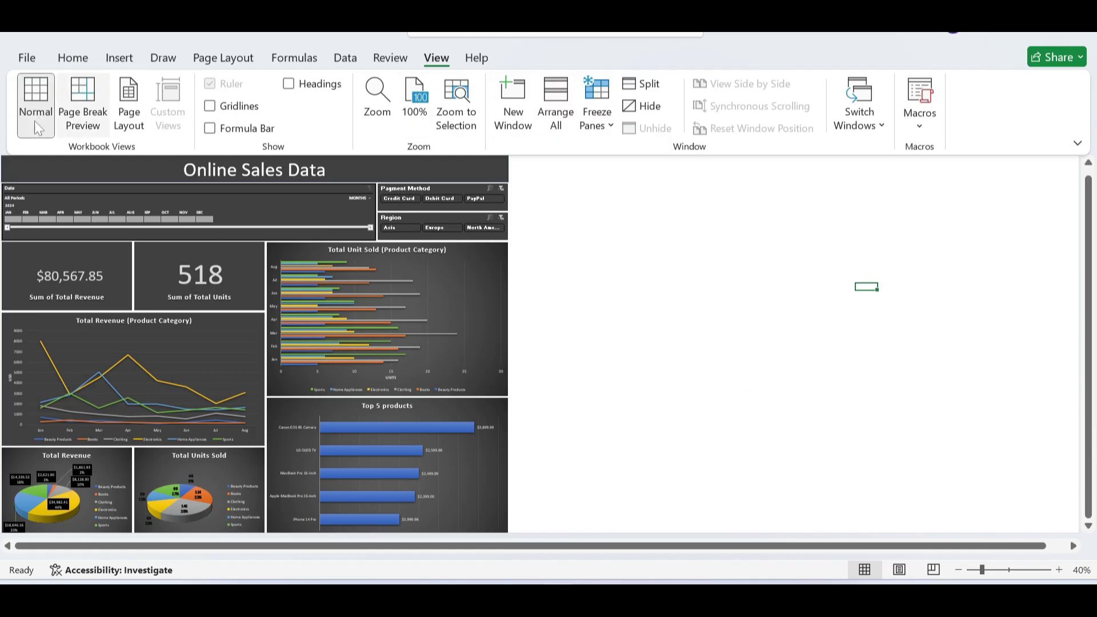
pyautogui.doubleClick(73, 57)
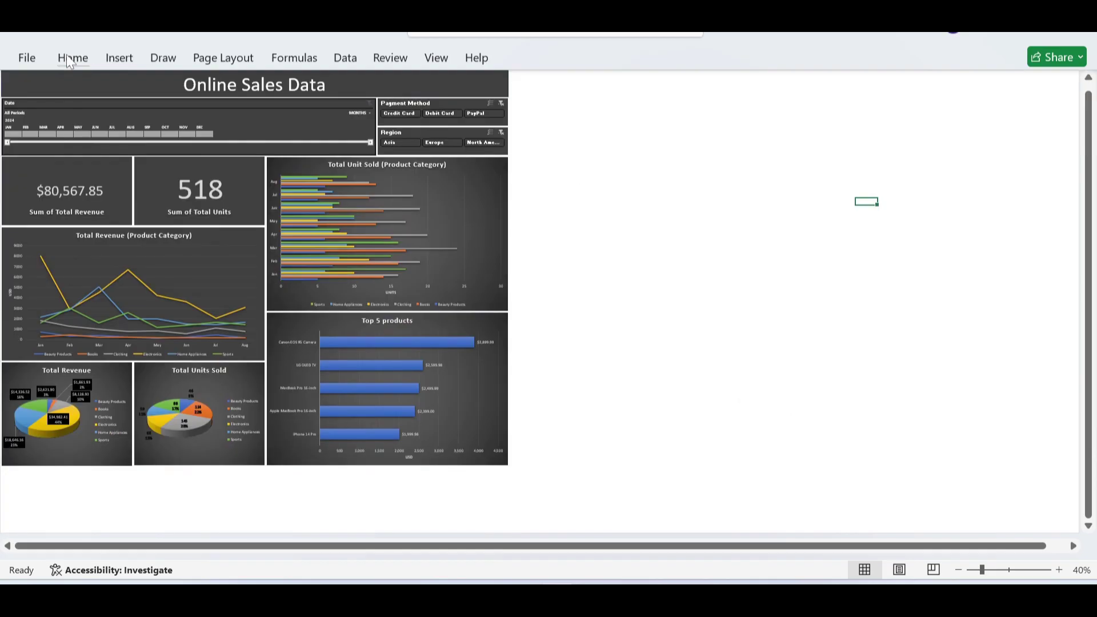